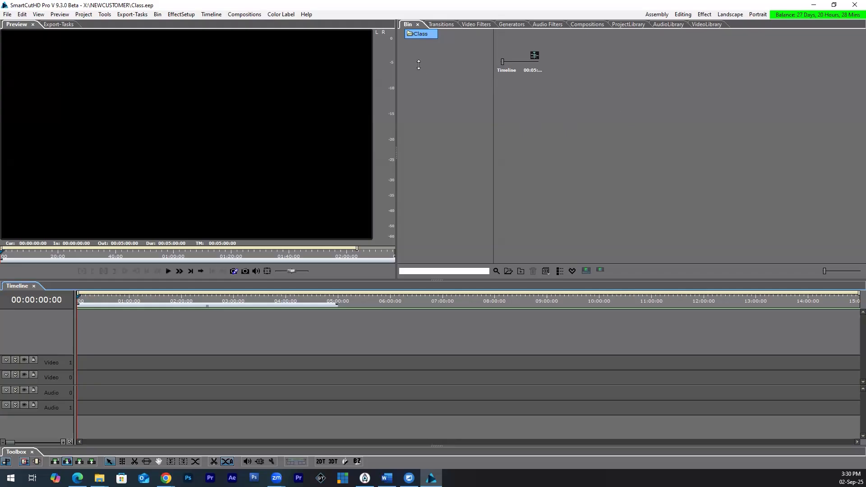
click(527, 55)
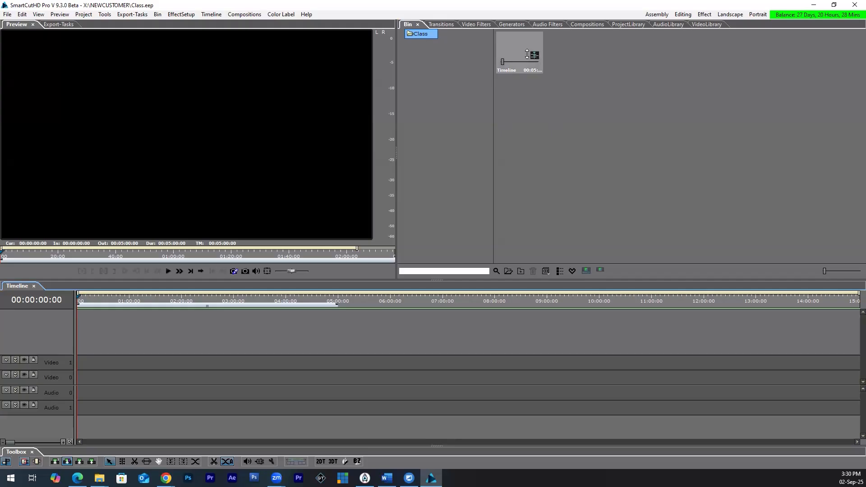
right_click(588, 113)
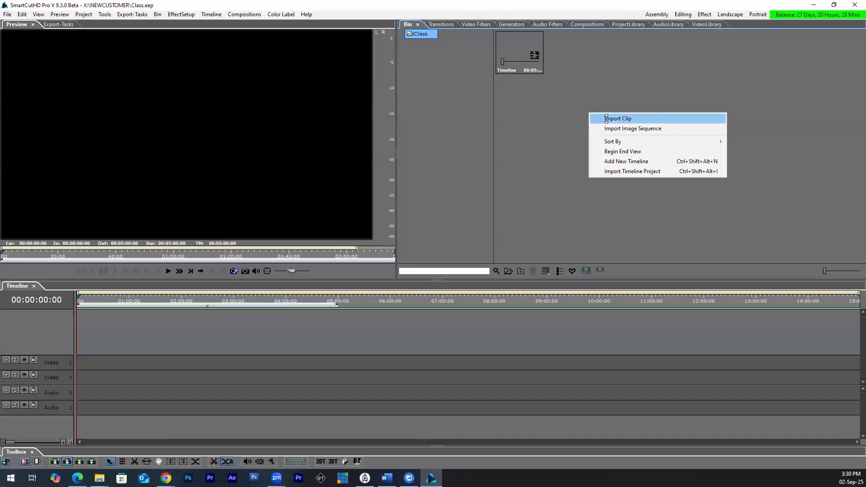
click(607, 120)
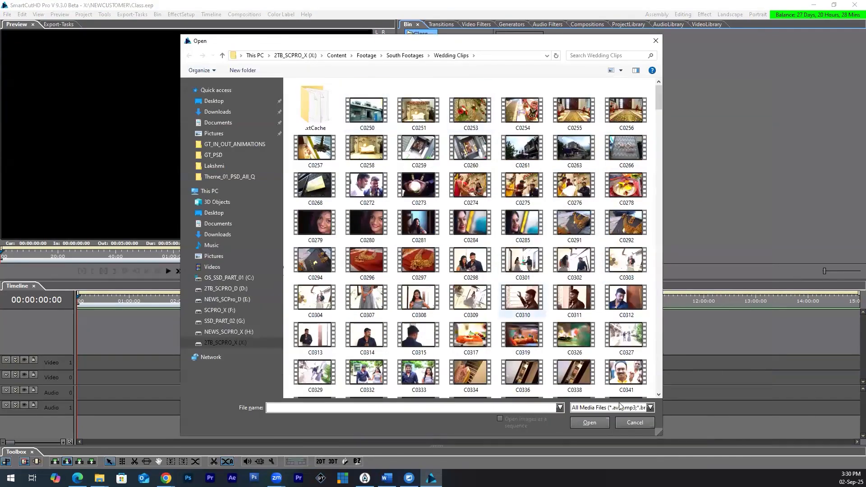
click(623, 420)
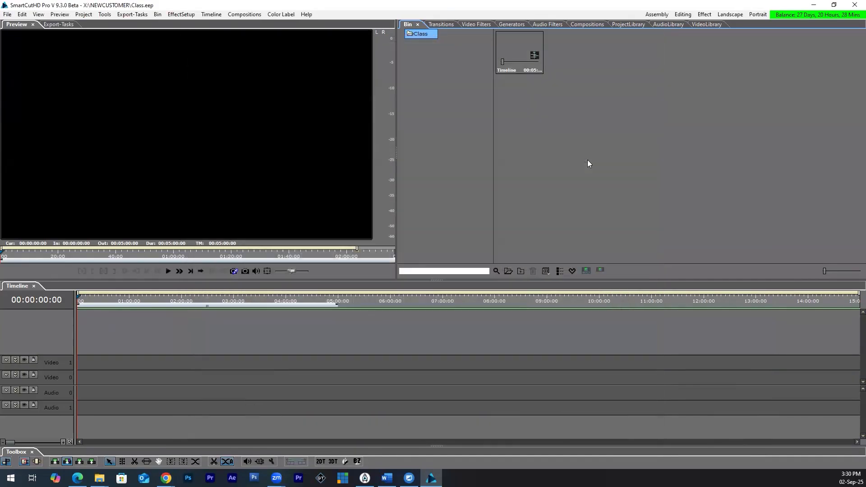
Step: Import the clips C3715 through C3801 from the Wedding Clips folder into the Class bin
double_click(588, 160)
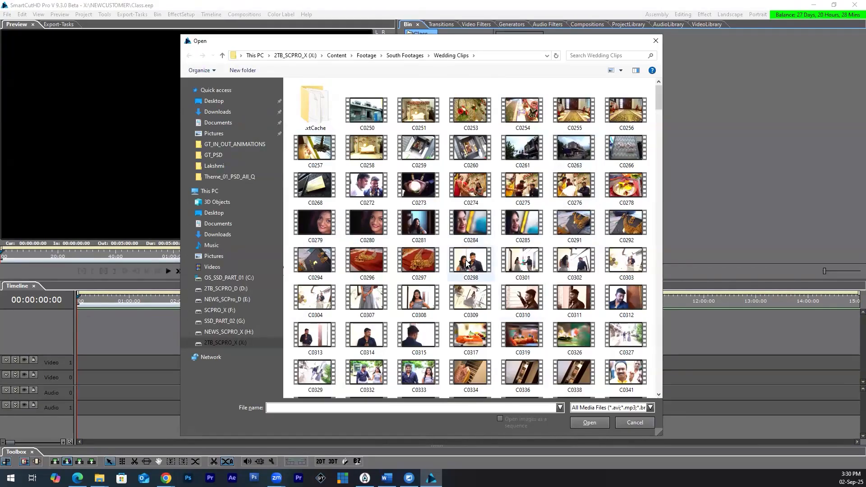
scroll(480, 264, down, 10)
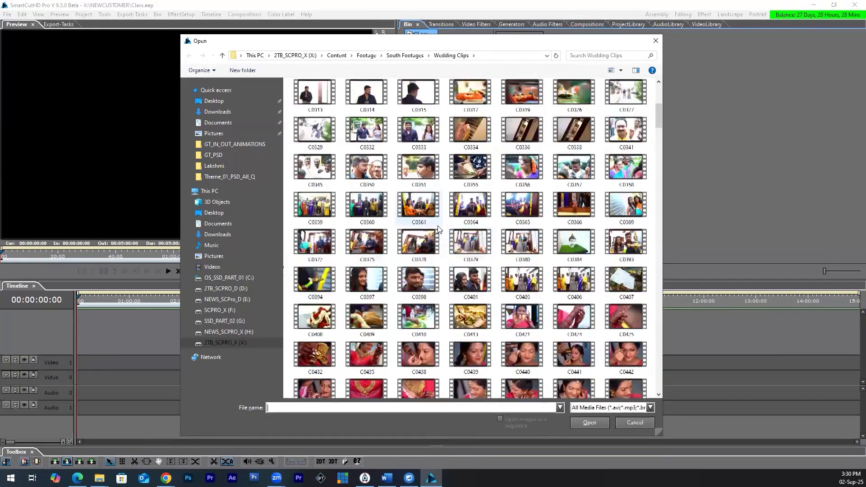
scroll(438, 228, down, 5)
scroll(438, 229, down, 10)
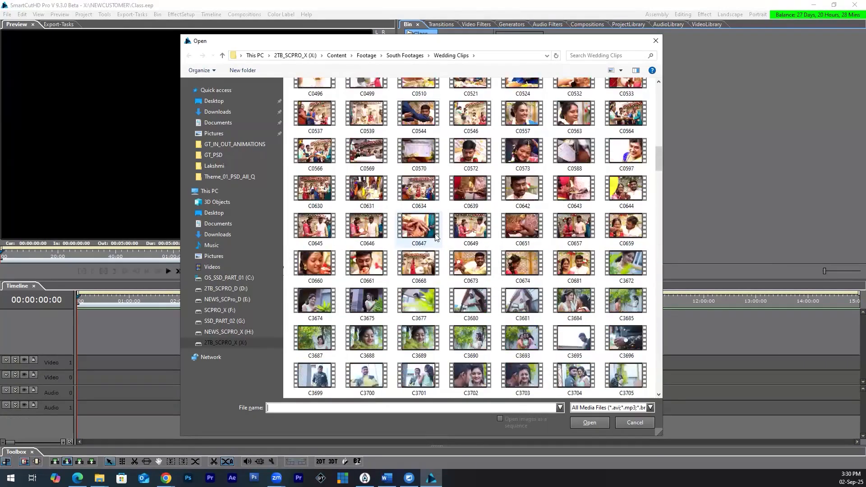
click(314, 226)
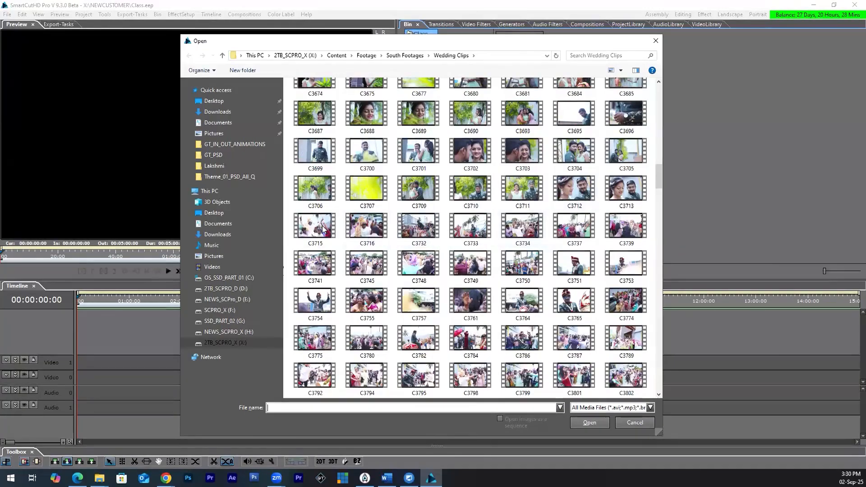
key(shift+End)
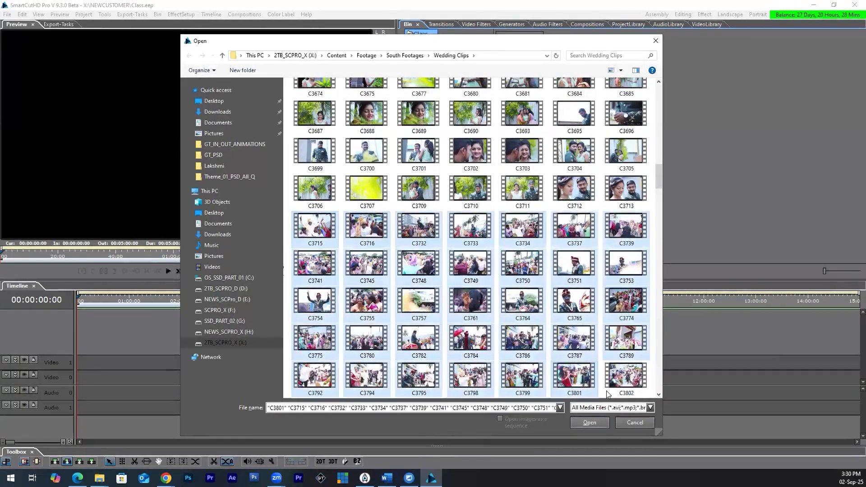
click(589, 421)
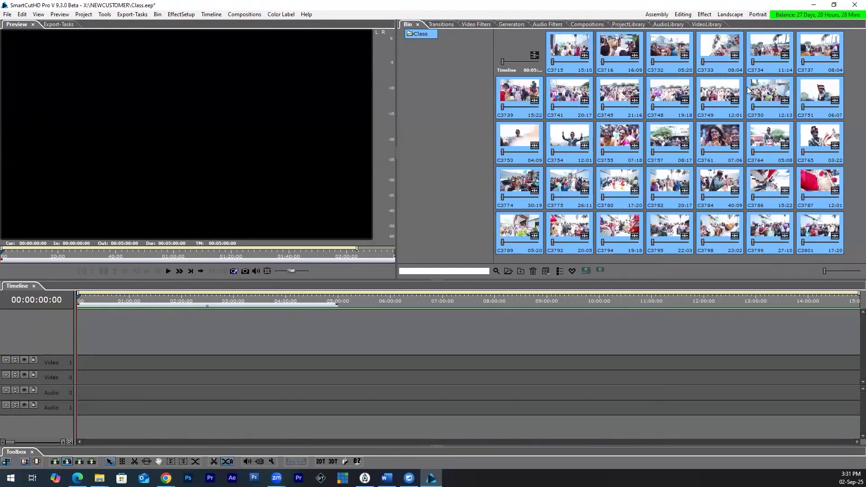
Step: Check the imported clips as a detailed list, and place clip C3715 with audio on Video 0 and Audio 0 at about 15 seconds
click(559, 271)
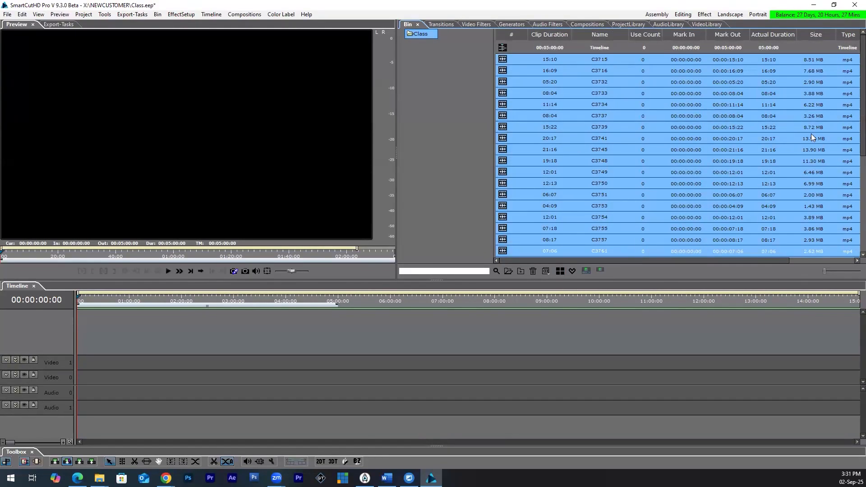
click(559, 270)
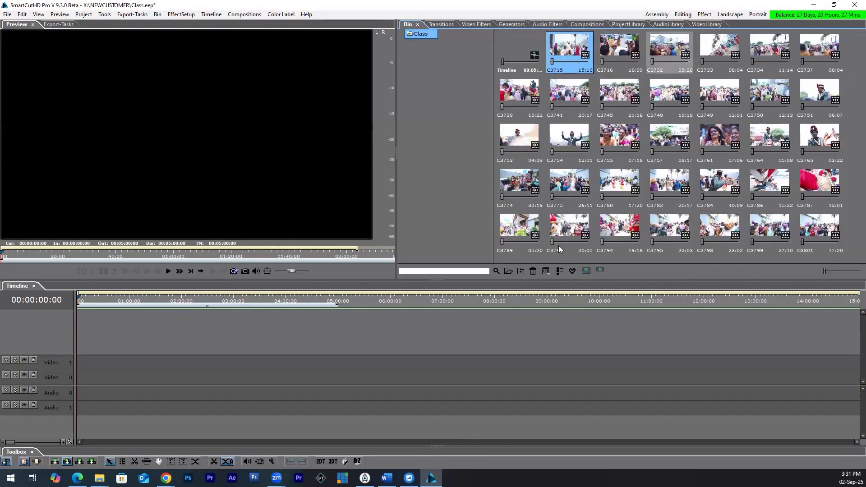
drag(576, 52, 95, 384)
click(498, 258)
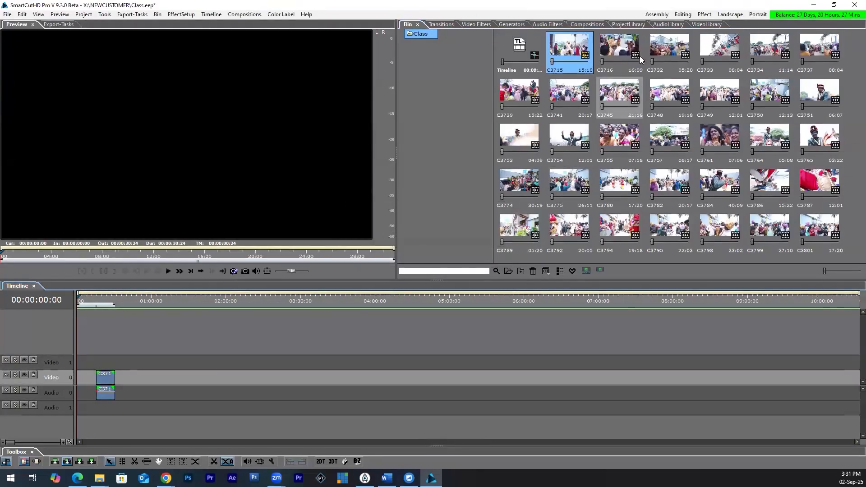
Step: Place clips C3716 through C3749 without audio on the Video 0 track, directly after C3715
click(620, 52)
shift+click(712, 108)
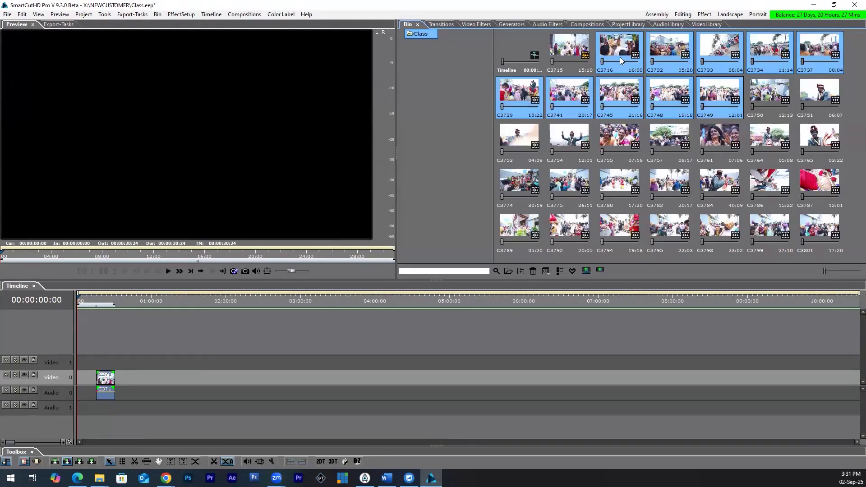
drag(620, 52, 119, 378)
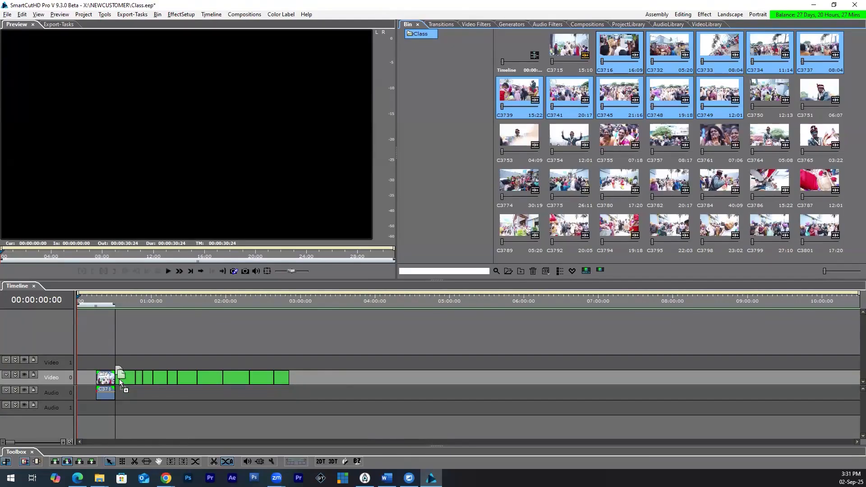
drag(119, 379, 119, 379)
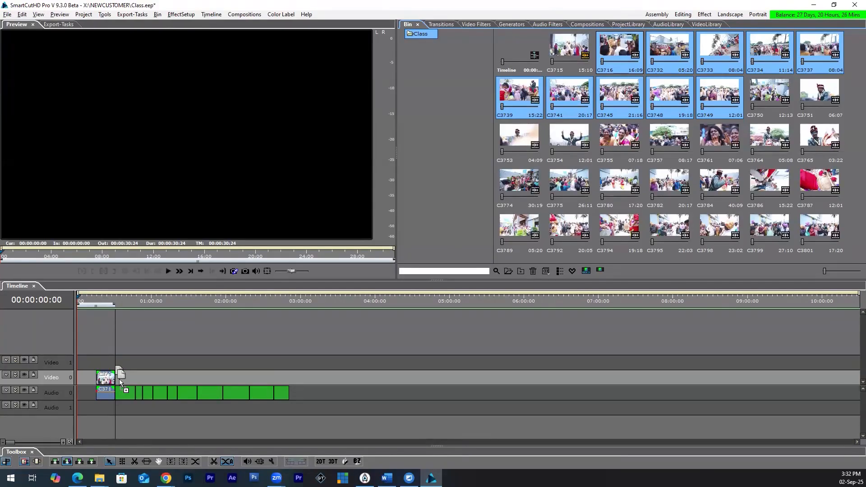
drag(121, 383, 174, 386)
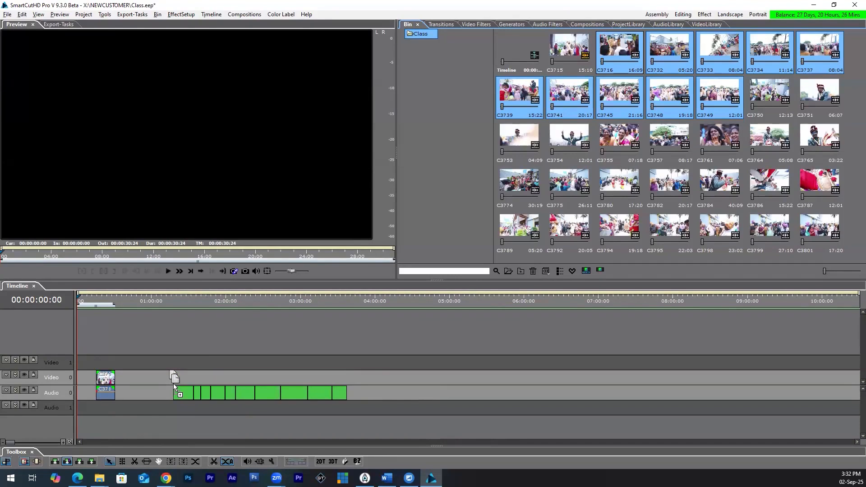
drag(174, 386, 119, 387)
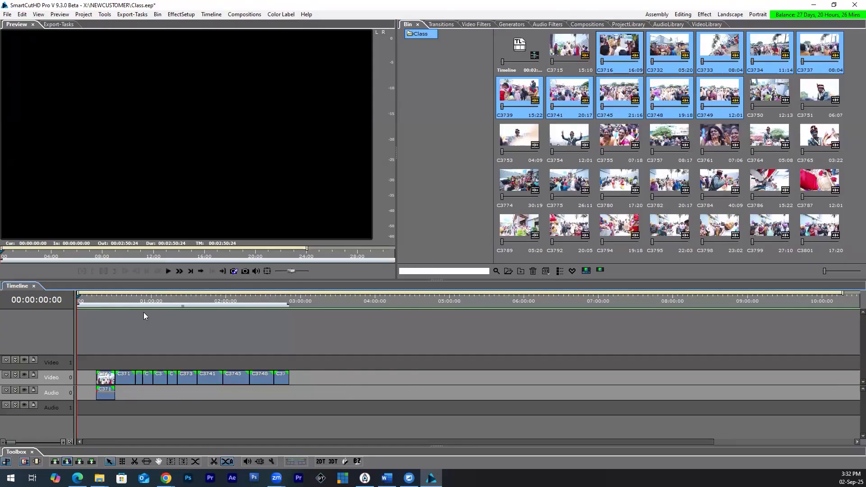
Step: Increase the height of the Video 0 track to show full clip thumbnails
key(plus)
click(192, 298)
key(plus)
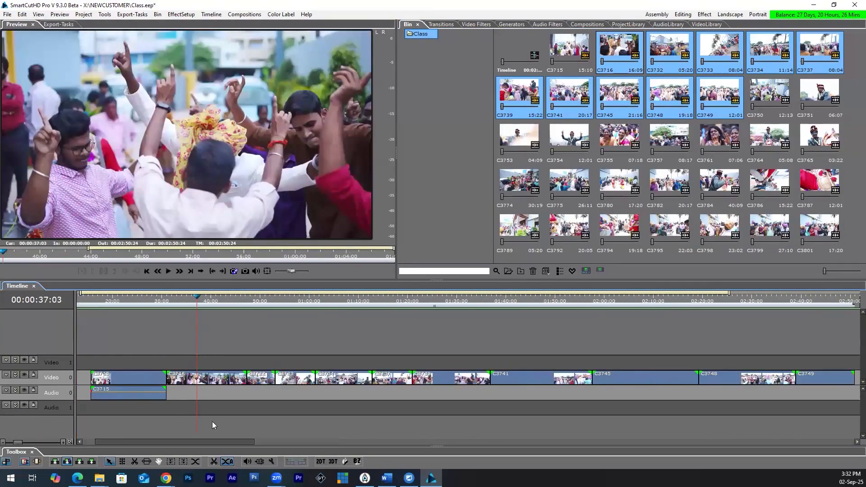
drag(64, 369, 64, 357)
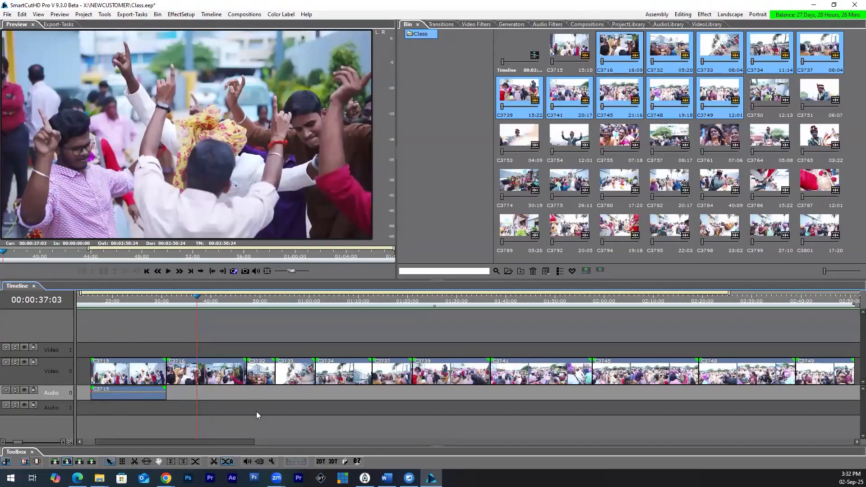
Step: Undo the multi-clip placement and try placing clips C3716 through C3749 at other positions after C3715 on Video 0
key(ctrl+z)
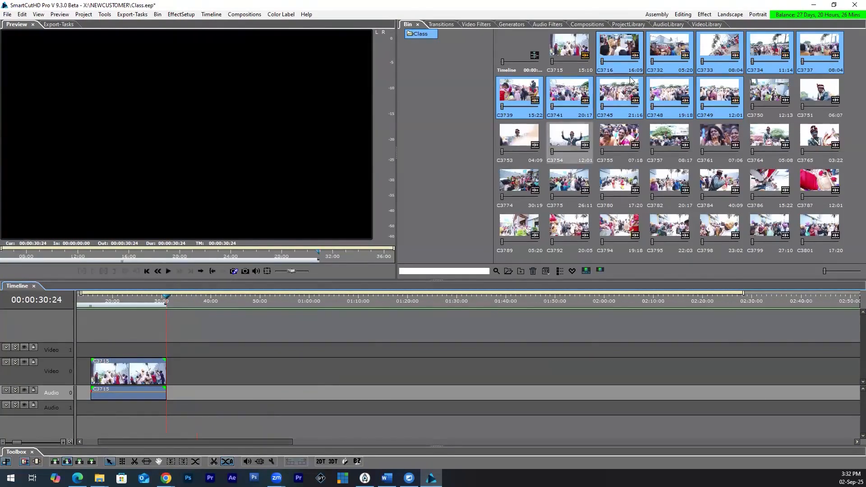
drag(629, 48, 179, 370)
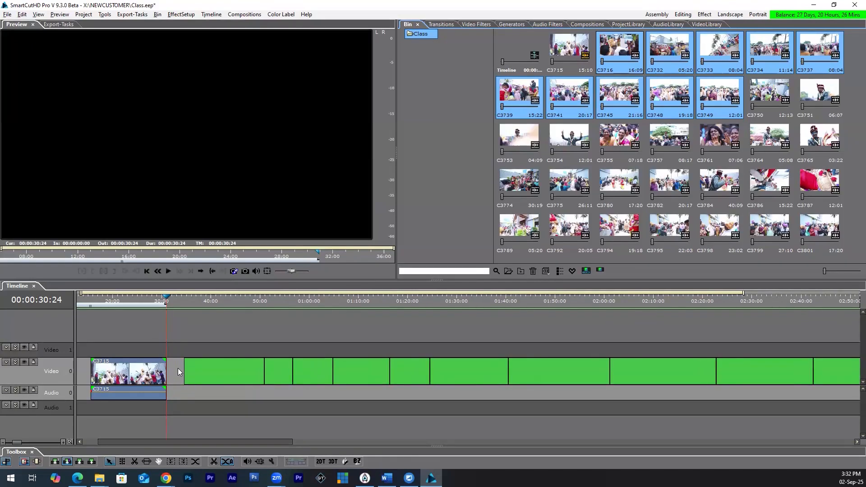
mouse_move(165, 301)
mouse_down()
mouse_move(176, 303)
mouse_move(162, 302)
mouse_up()
key(ctrl+z)
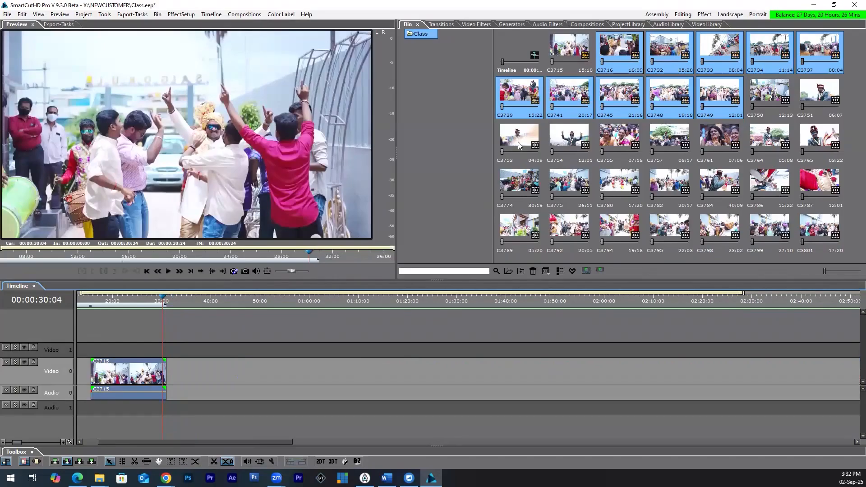
drag(612, 50, 197, 376)
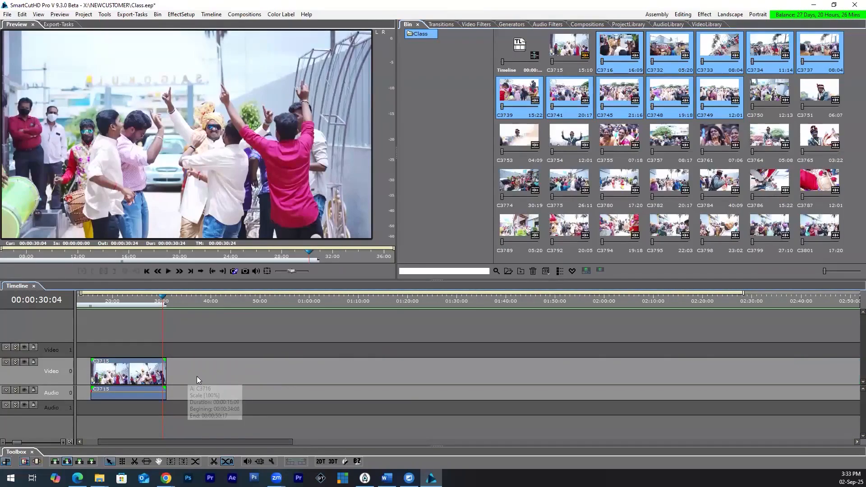
Step: Turn snapping off and place clips C3716 through C3749 without audio just after C3715 on Video 0
click(5, 465)
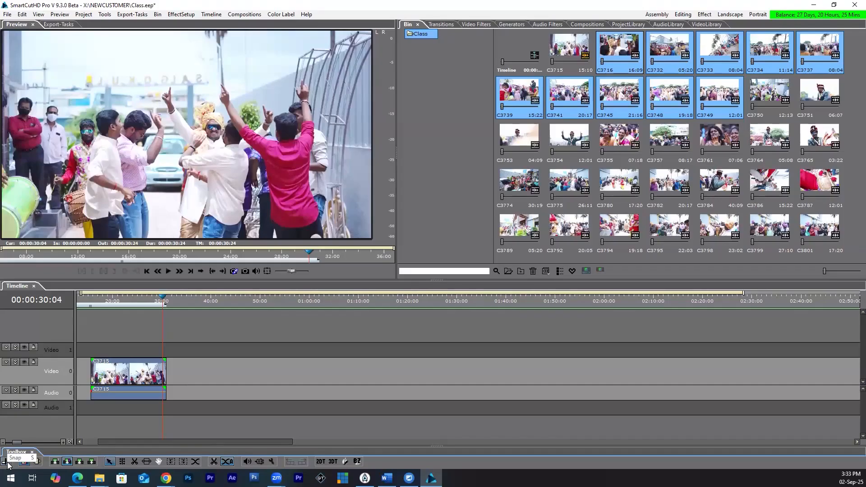
drag(631, 55, 168, 377)
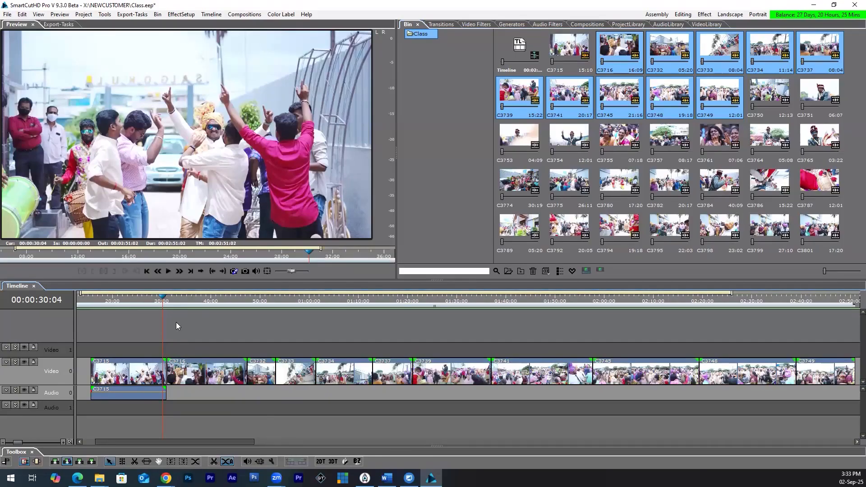
Step: Inspect the junction between C3715 and C3716 with the playhead, and undo the placement of the added clips
scroll(181, 326, up, 4)
drag(201, 299, 207, 304)
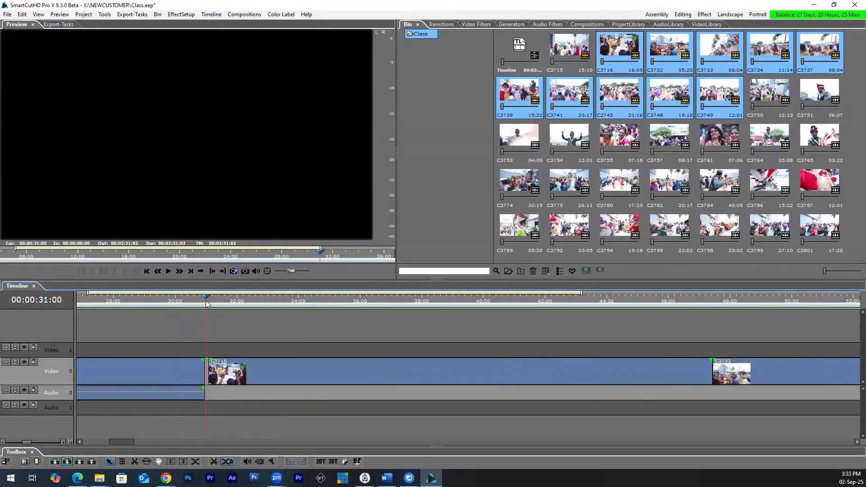
click(208, 304)
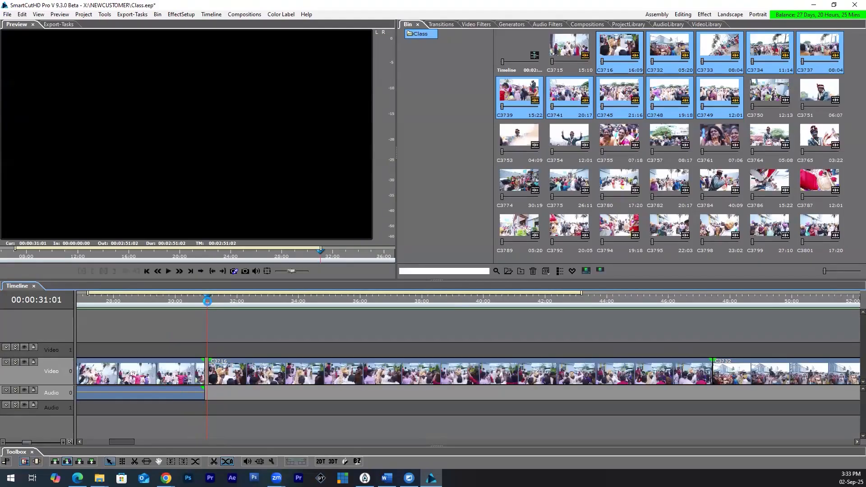
key(ctrl+z)
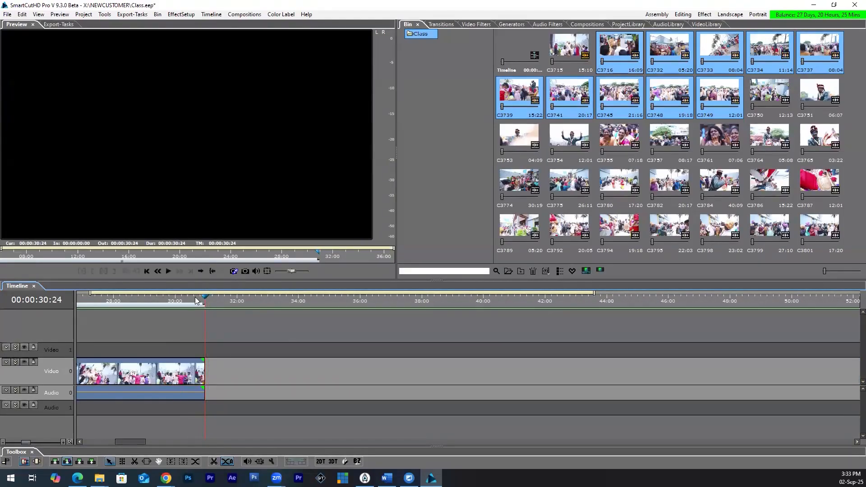
Step: Turn snapping back on and place clips C3716 through C3749 without audio against the end of C3715 on Video 0
click(196, 300)
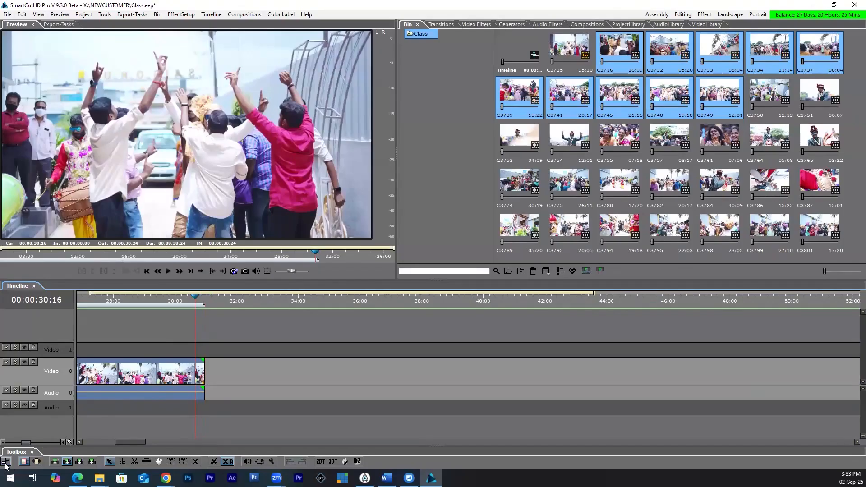
drag(623, 47, 208, 368)
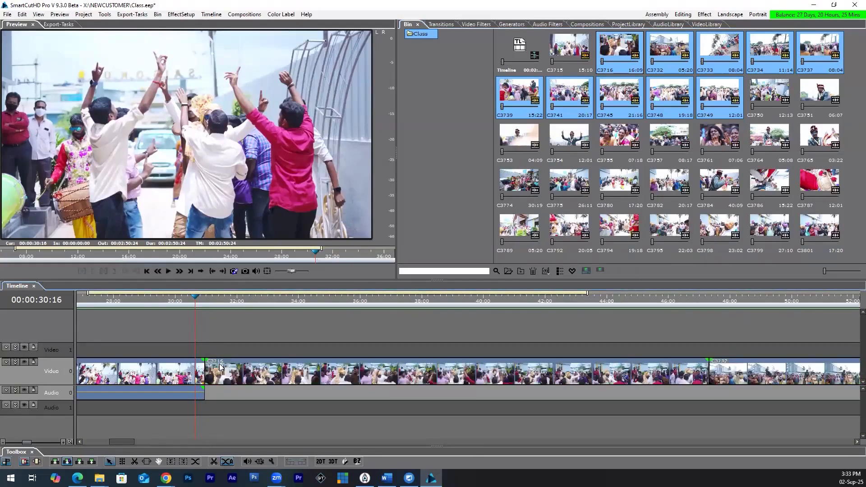
click(201, 303)
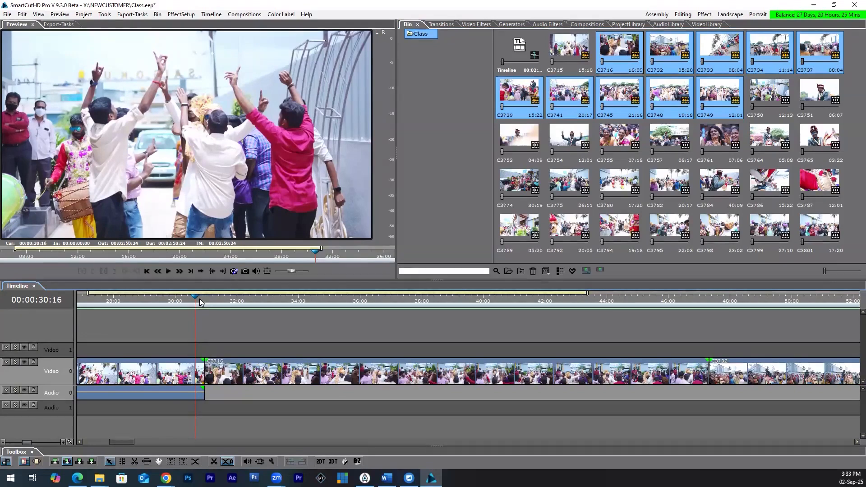
scroll(201, 302, down, 1)
scroll(201, 302, down, 2)
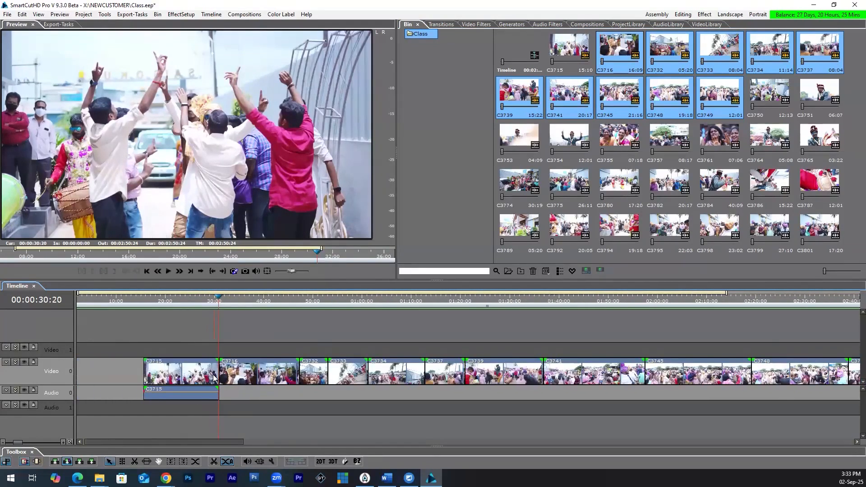
scroll(214, 378, right, 2)
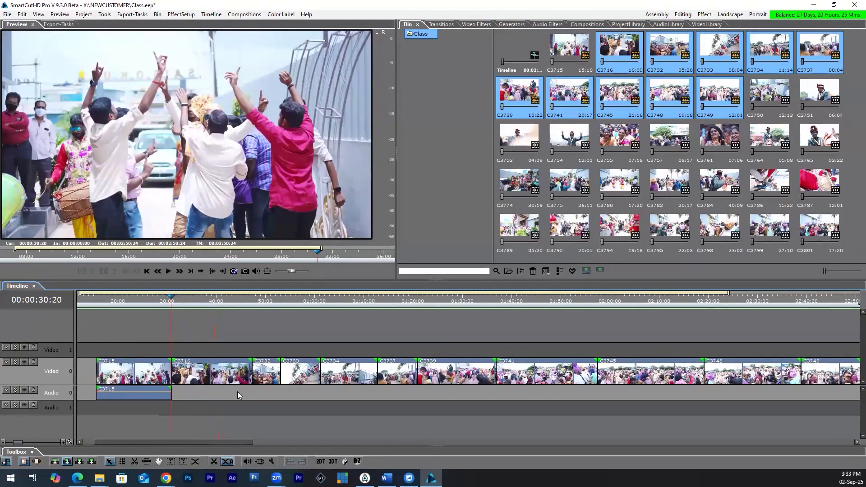
Step: Select the range of clips from C3715 through C3749 in the bin
click(566, 51)
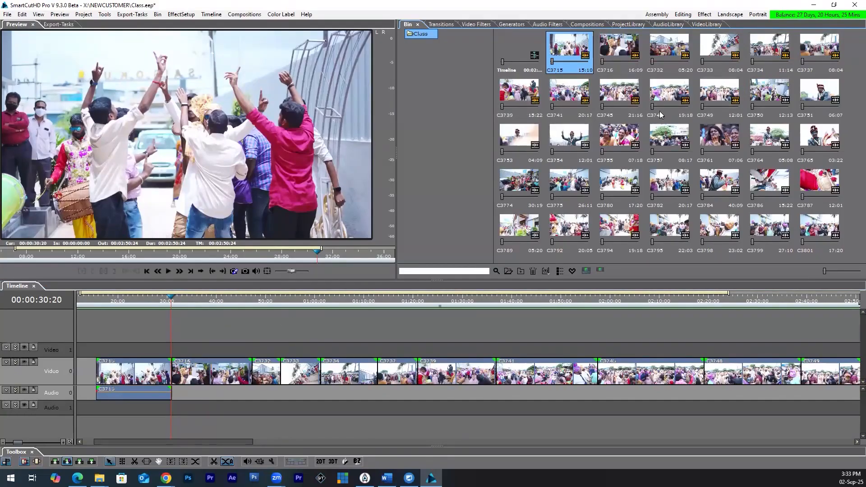
click(722, 97)
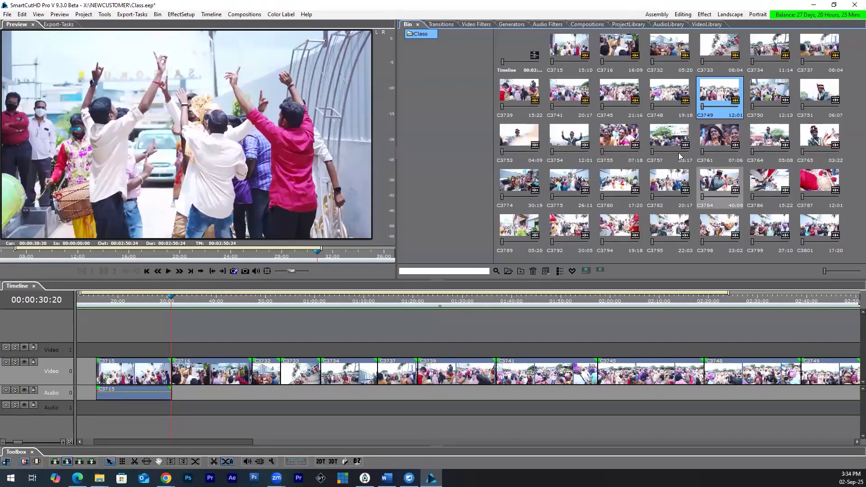
click(187, 301)
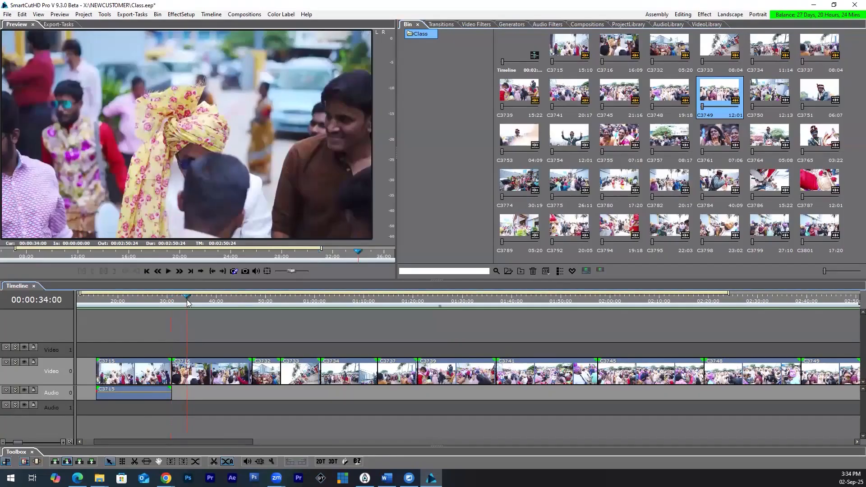
scroll(189, 304, down, 2)
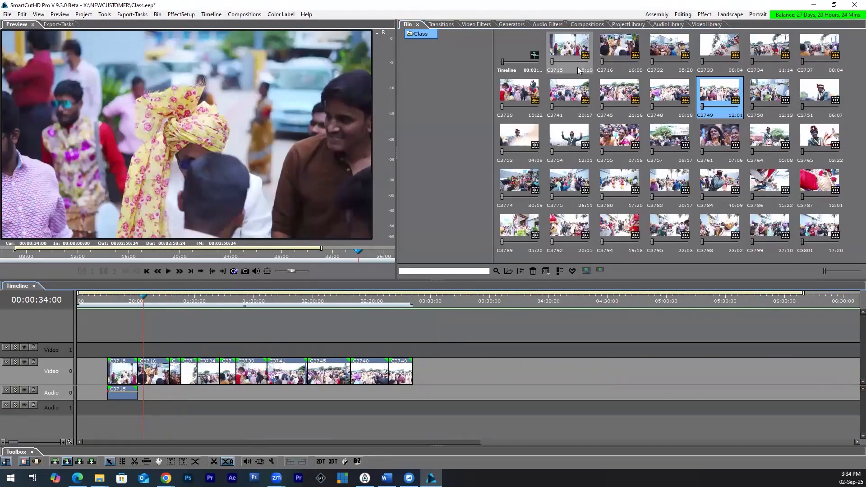
click(577, 47)
shift+click(735, 100)
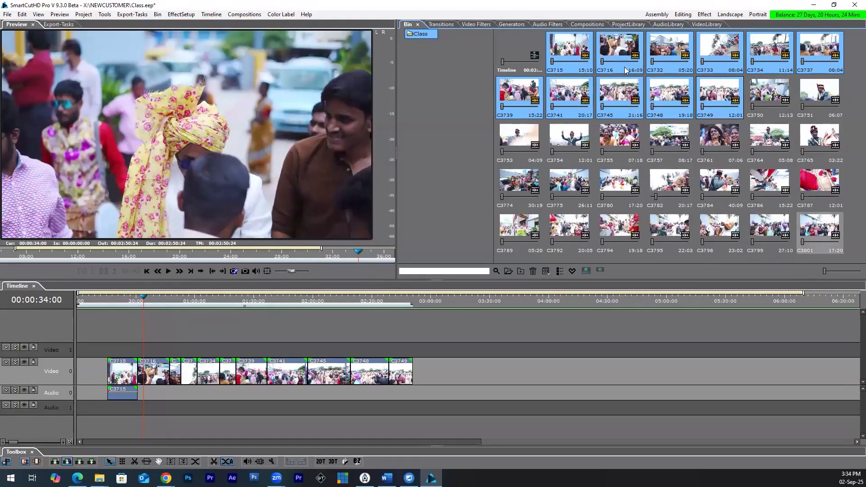
click(580, 56)
click(734, 102)
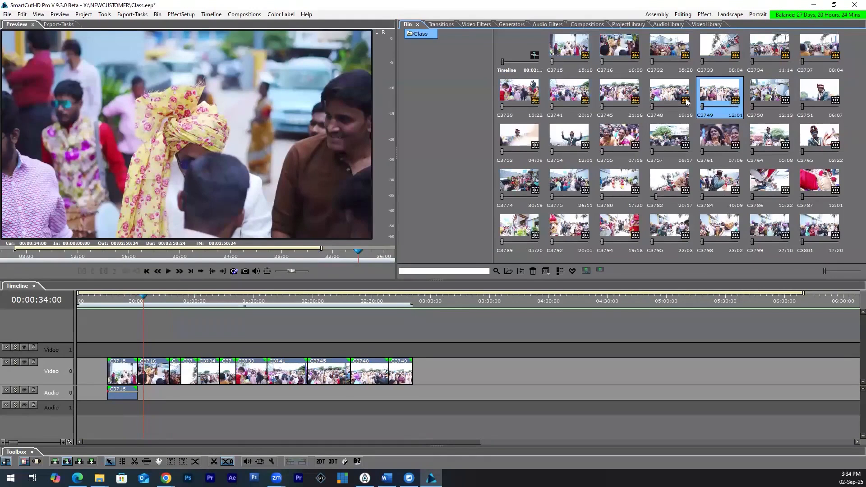
Step: Try placing the single clip C3745 after C3749 on Video 0, and undo the placement
click(625, 95)
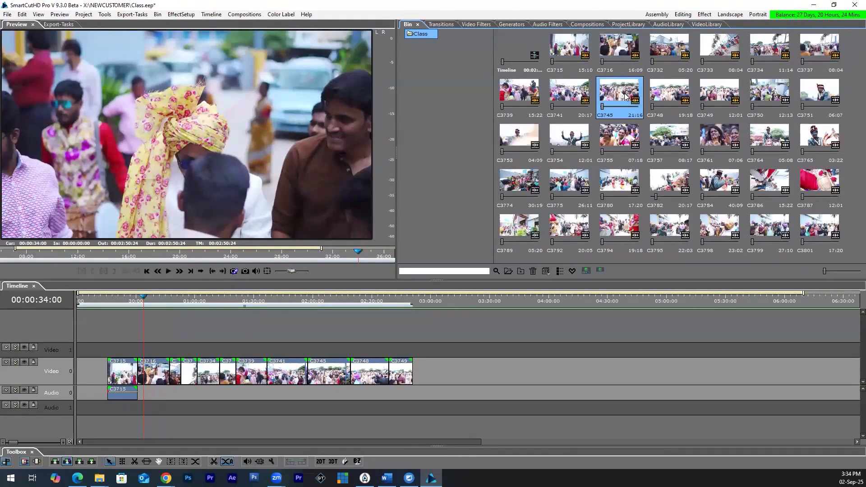
drag(626, 96, 419, 375)
key(ctrl+z)
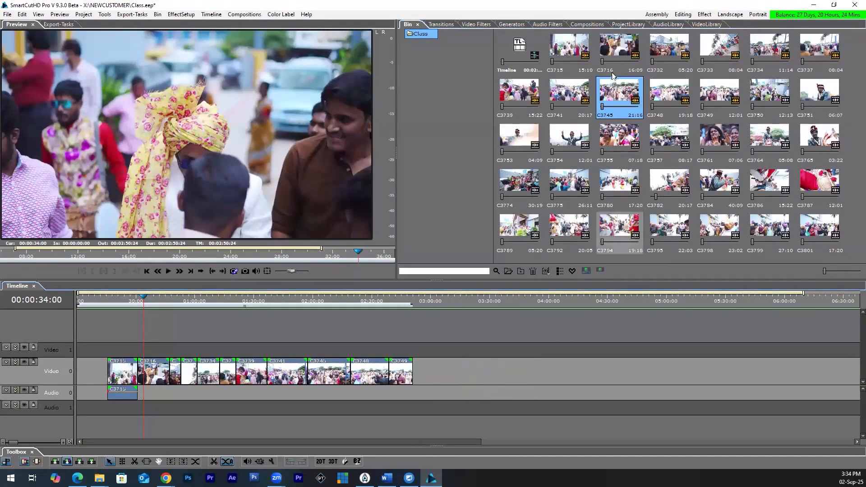
click(579, 57)
drag(619, 98, 616, 145)
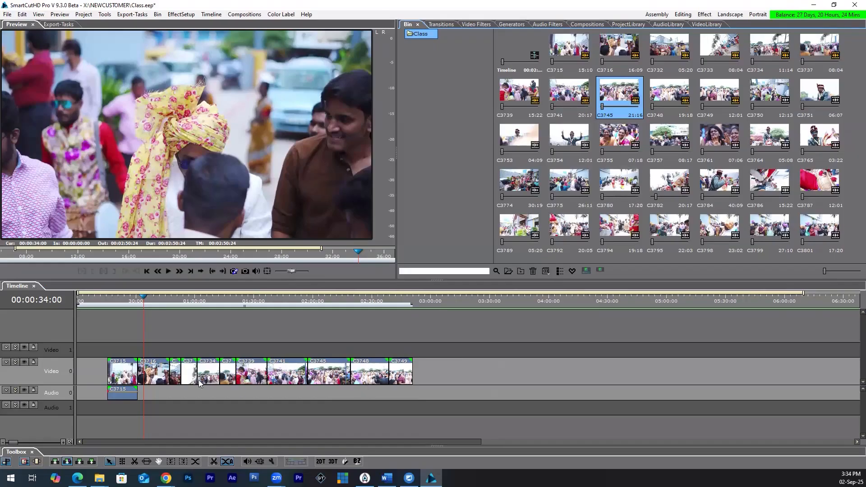
Step: Unlink the audio of clip C3715 from its video on the timeline
scroll(190, 377, up, 1)
click(146, 298)
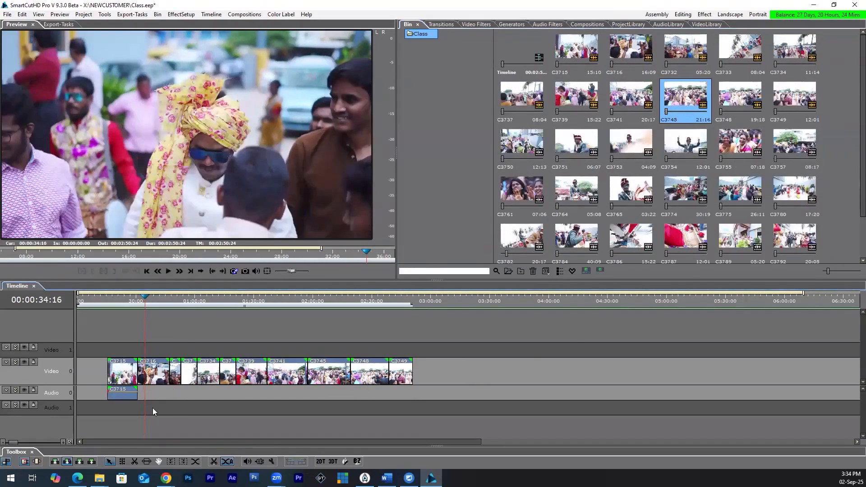
scroll(137, 393, up, 2)
scroll(115, 388, up, 1)
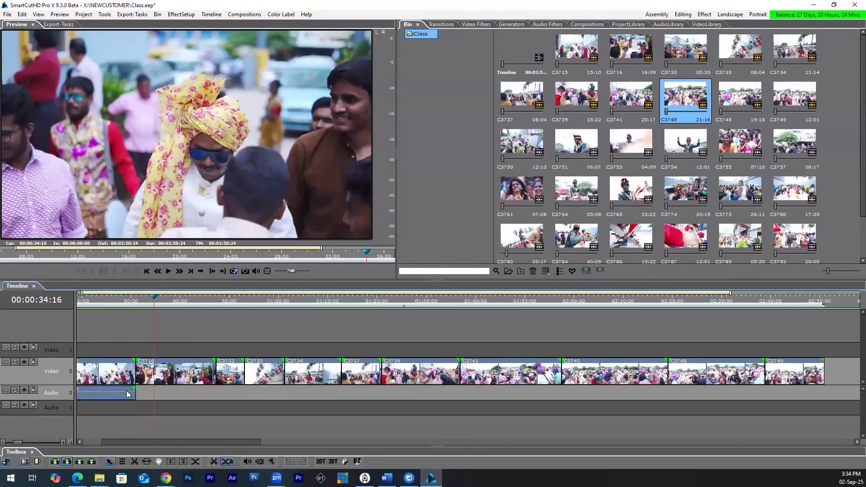
scroll(150, 391, left, 1)
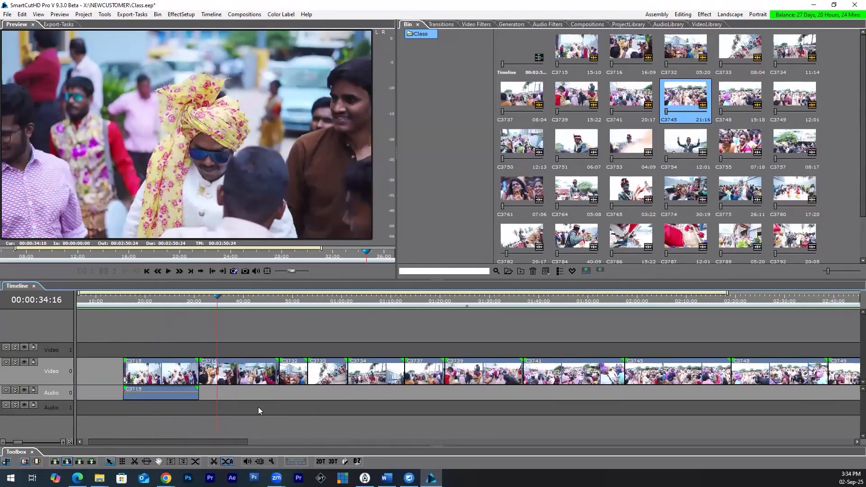
click(156, 360)
click(176, 394)
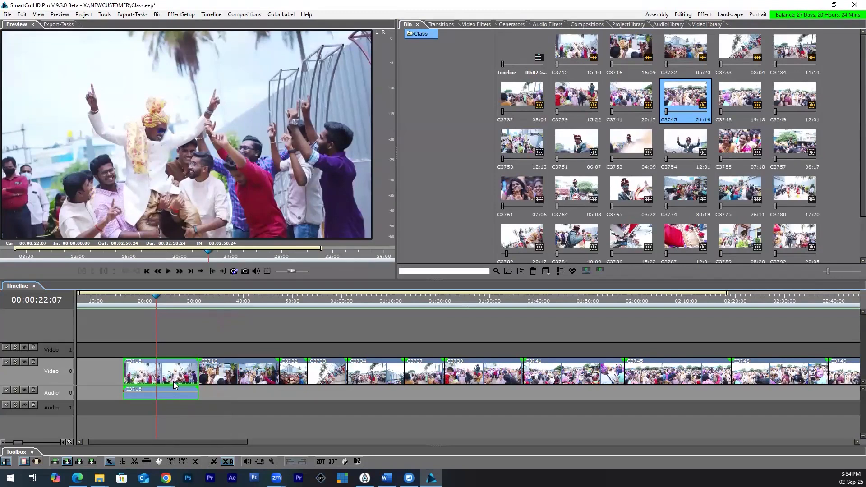
right_click(173, 382)
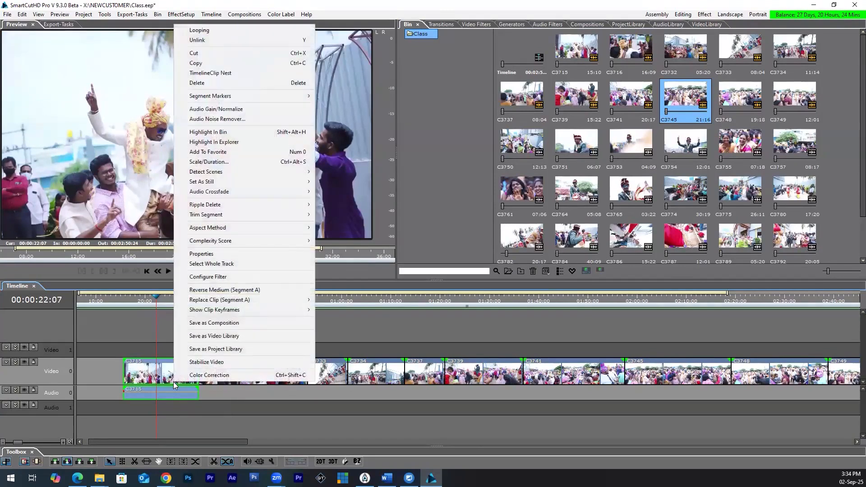
click(218, 42)
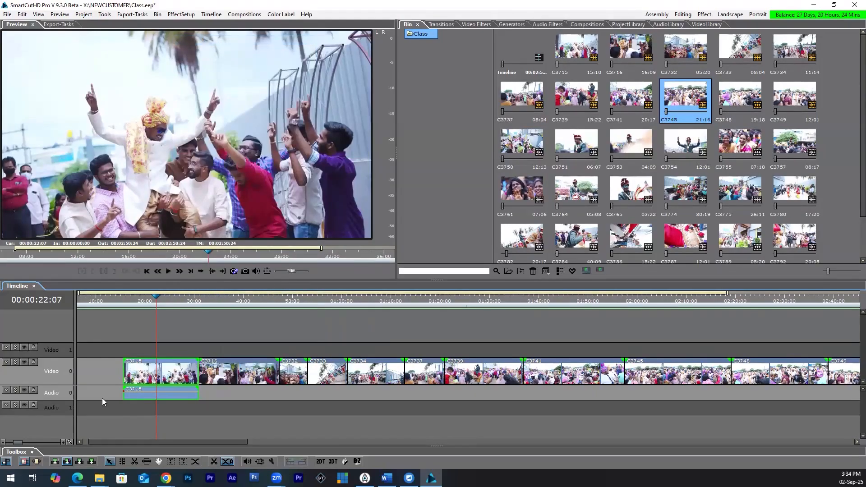
Step: Delete the unlinked audio segment of C3715 from Audio 0, keeping its video segment
click(146, 392)
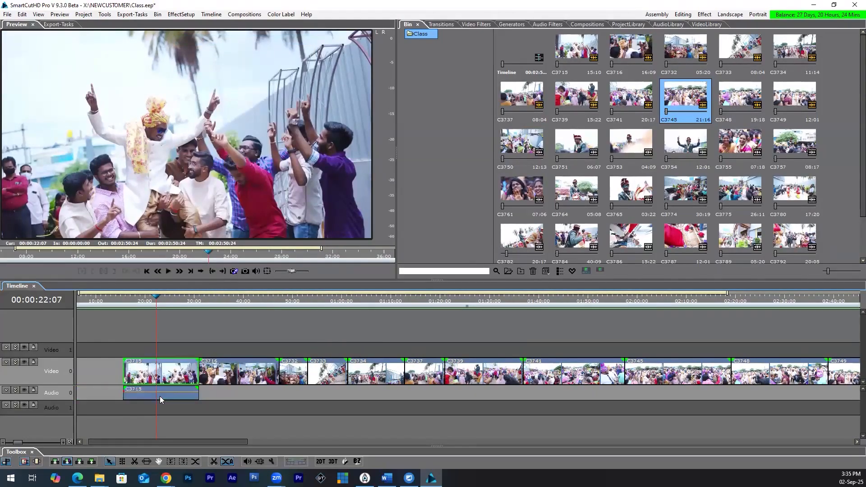
click(166, 376)
click(170, 398)
key(Delete)
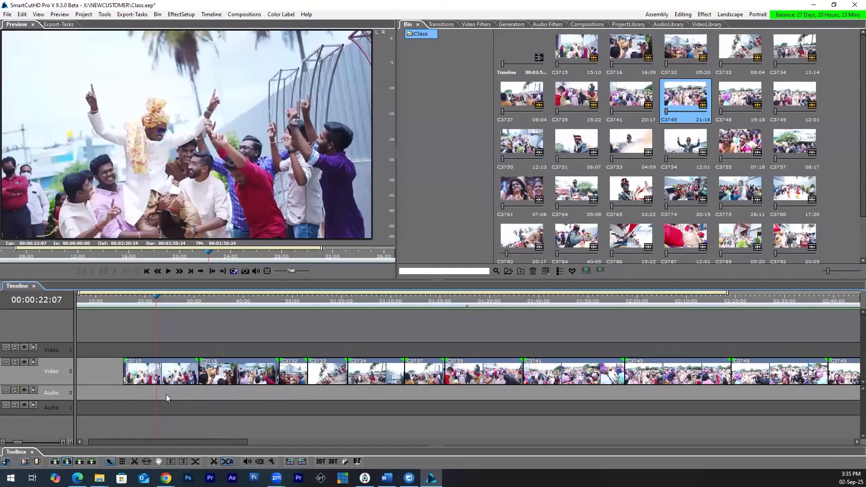
Step: Place clips C3754 and C3755 without audio on Video 0 at about 03:00, leaving a gap after C3749
scroll(160, 389, down, 2)
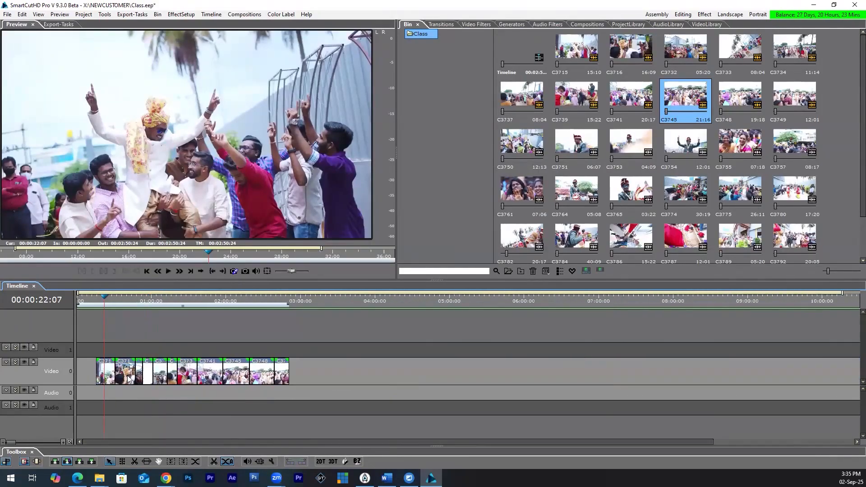
click(747, 152)
ctrl+click(698, 152)
drag(394, 341, 302, 368)
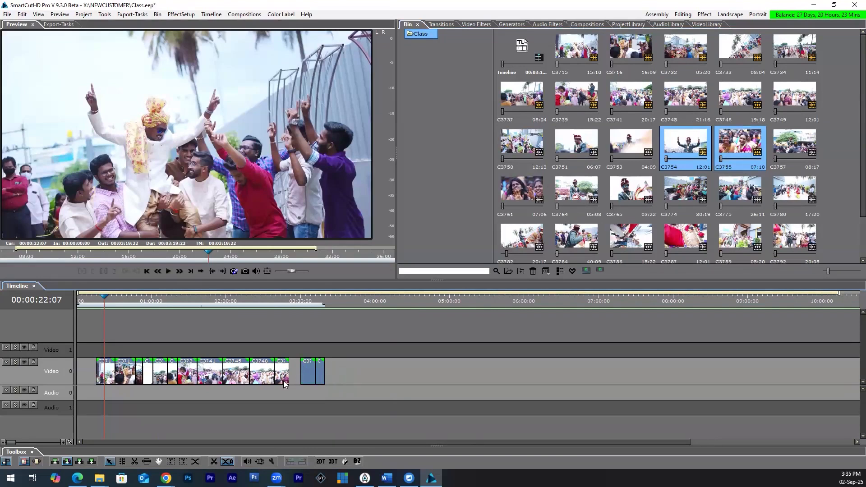
Step: Close the empty gap before C3715 on Video 0 with Ripple Delete On Timeline
click(296, 378)
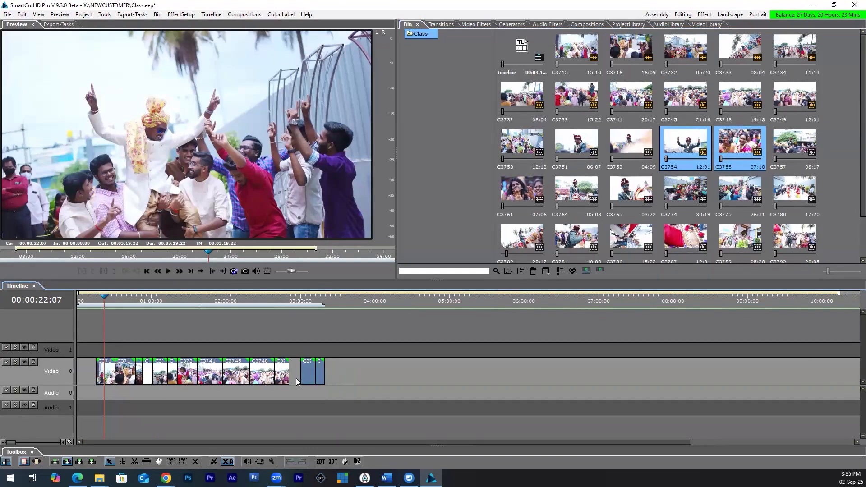
click(88, 378)
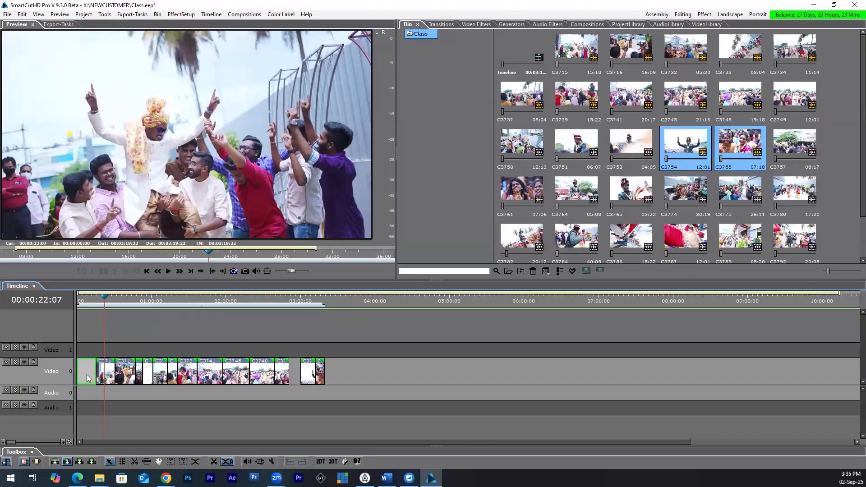
scroll(89, 378, up, 2)
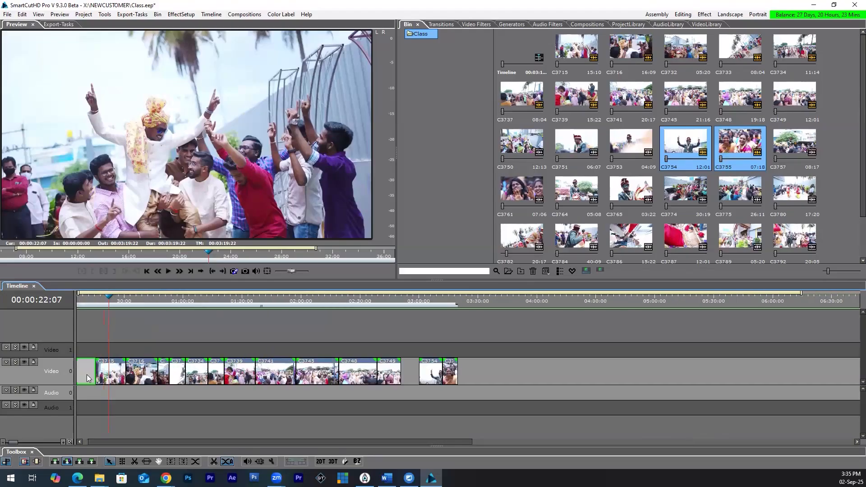
scroll(88, 378, up, 2)
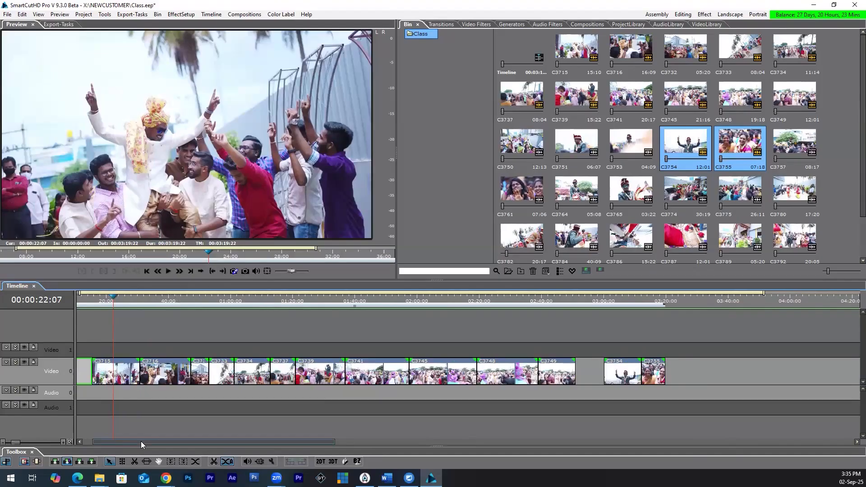
drag(141, 441, 104, 407)
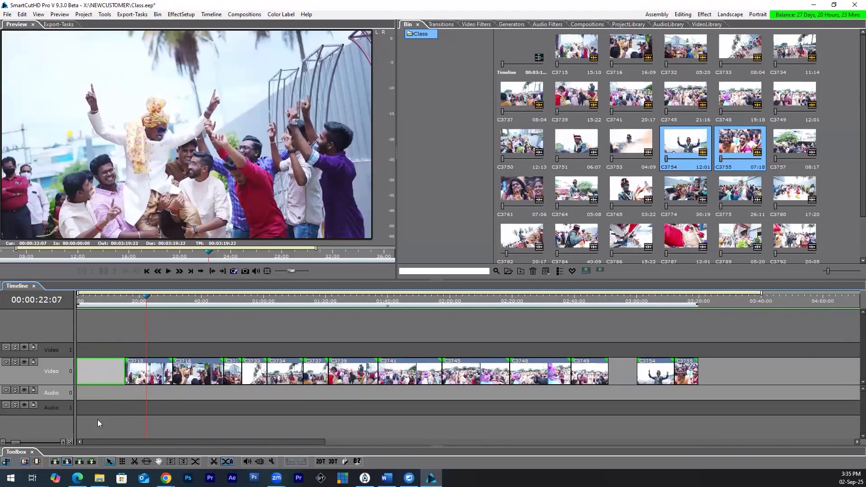
right_click(106, 368)
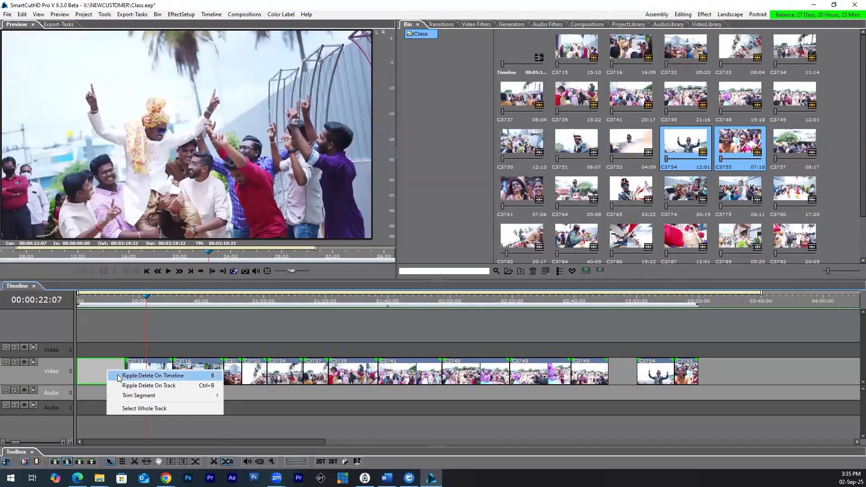
click(118, 376)
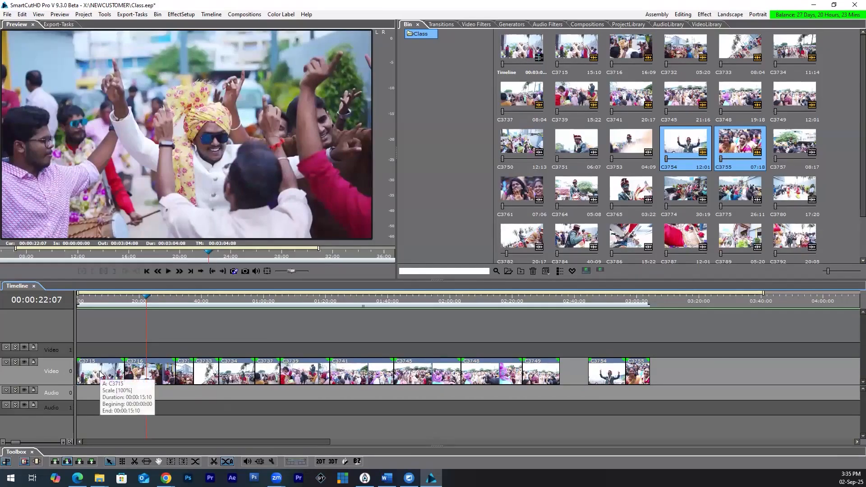
Step: Try Ripple Delete On Timeline on the gap between C3749 and C3754, and undo it
click(571, 374)
right_click(571, 375)
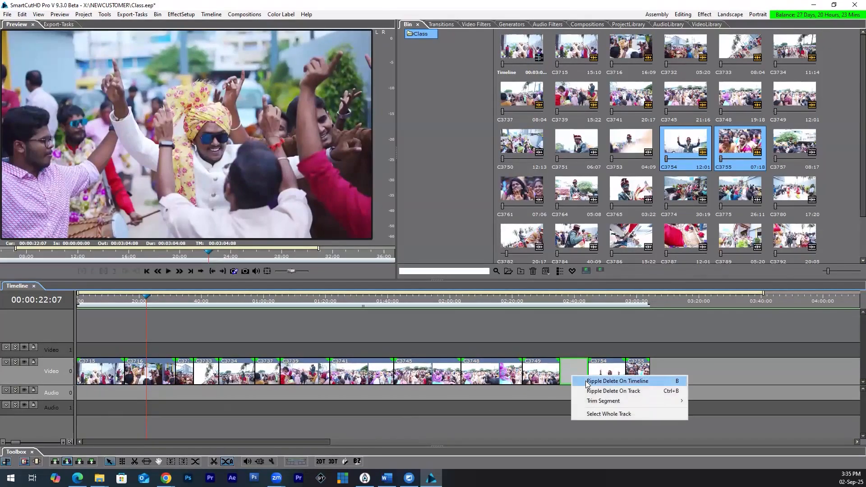
click(617, 381)
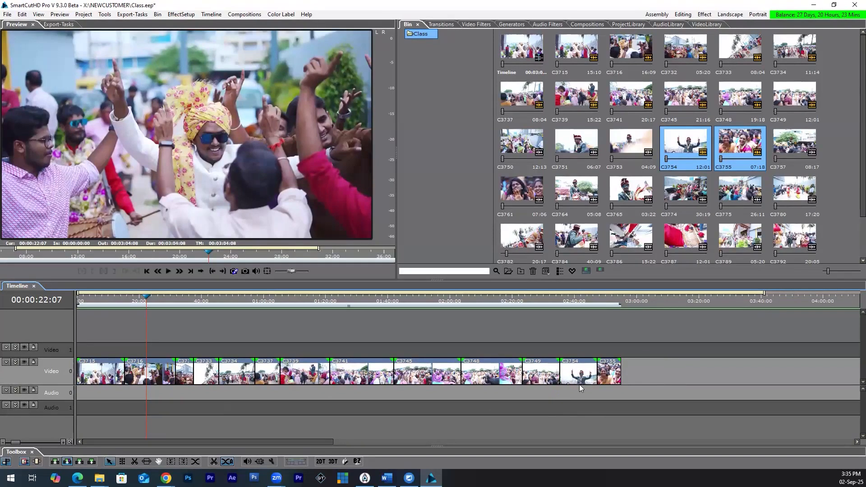
key(ctrl+z)
right_click(573, 369)
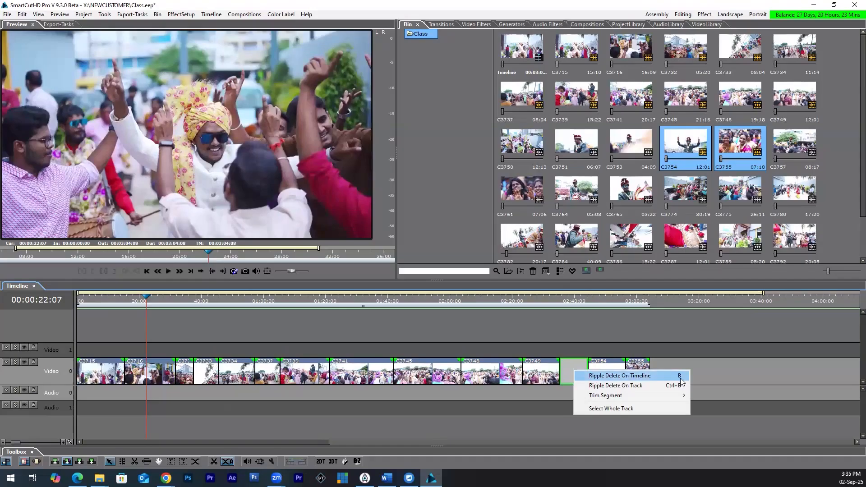
right_click(101, 371)
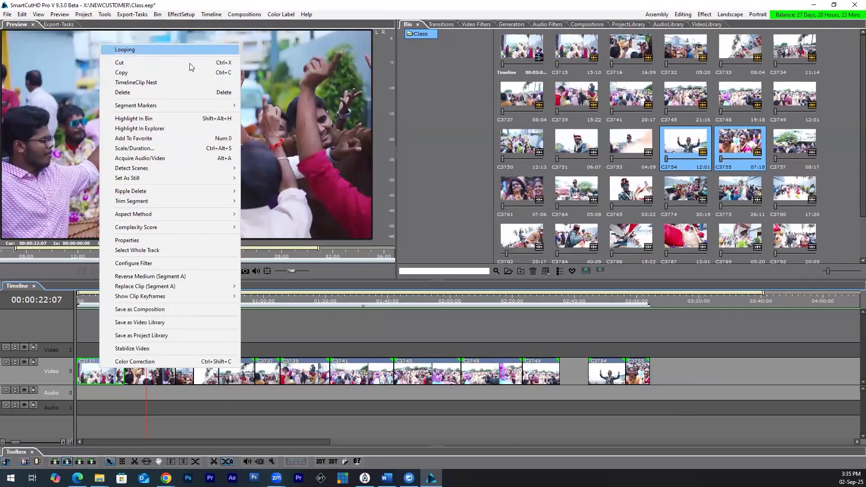
click(309, 341)
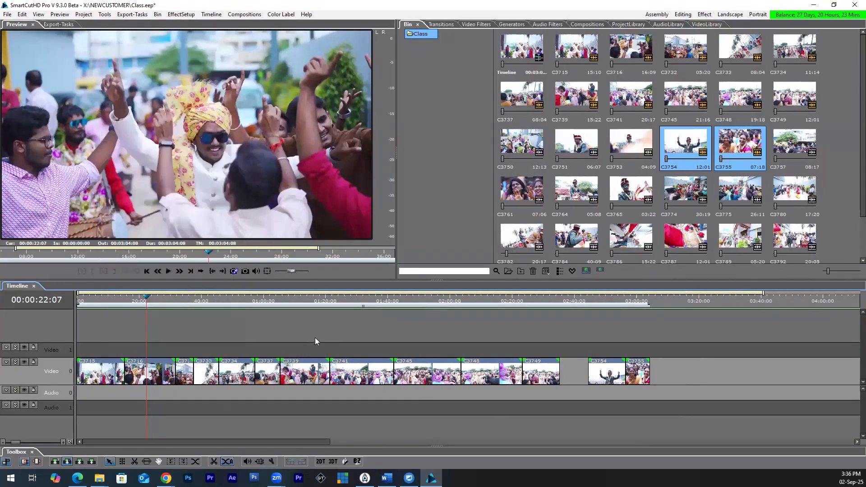
Step: Move the playhead to the end of C3755 at 00:03:04:08 and insert clip C3757 with its audio there
click(783, 151)
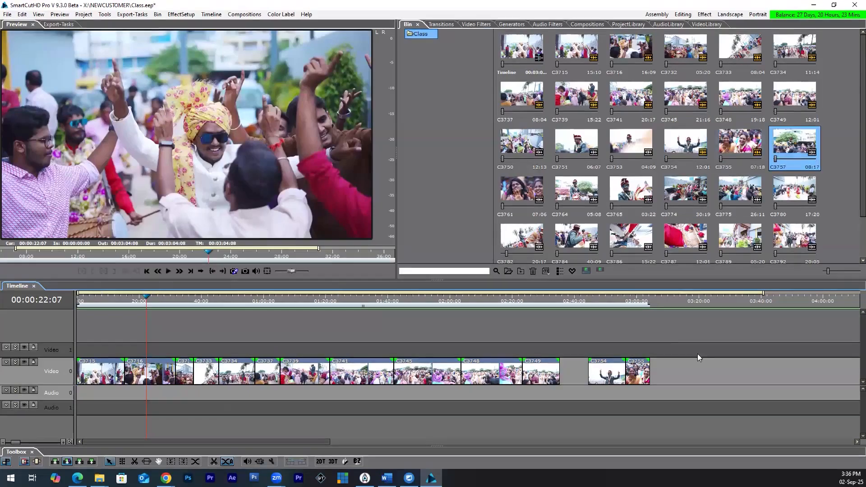
click(650, 298)
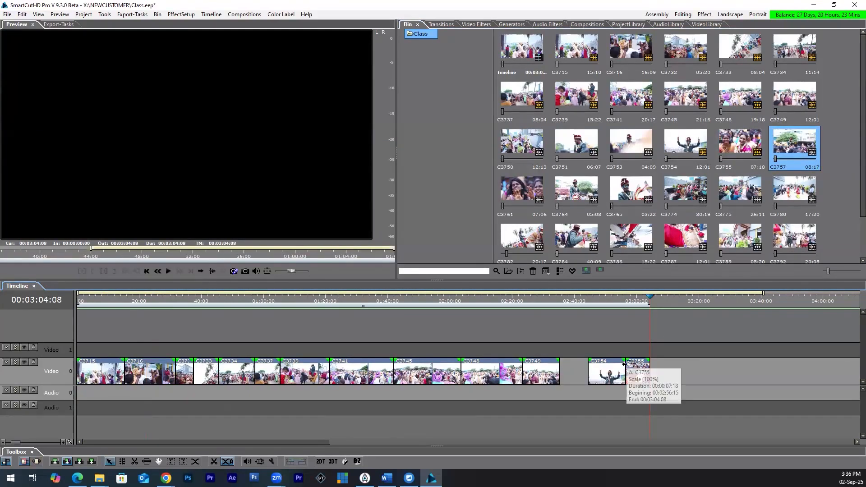
scroll(627, 367, right, 3)
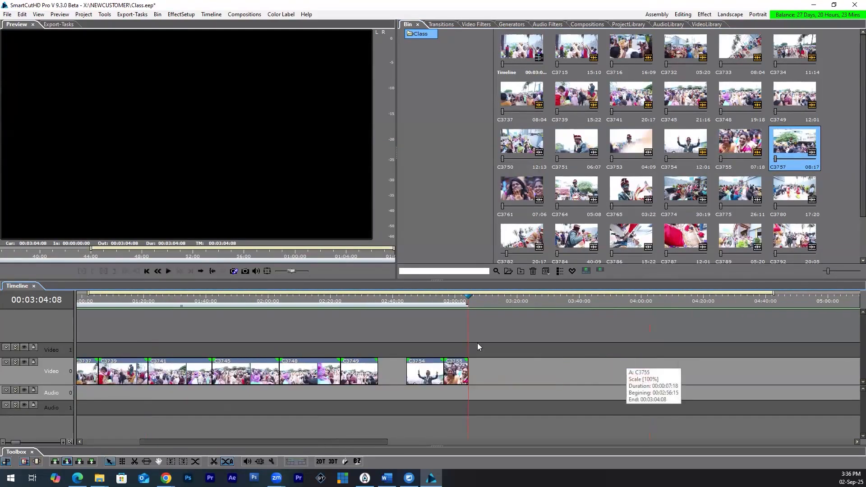
double_click(803, 147)
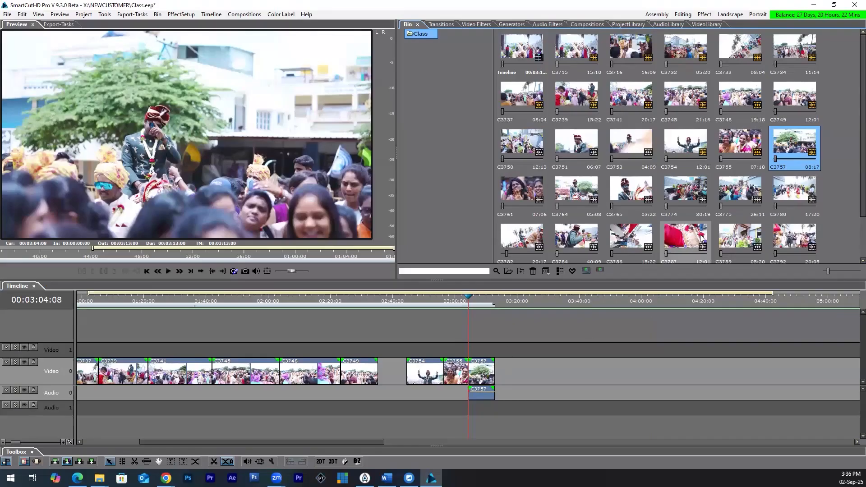
Step: Try inserting clip C3774 with its audio at the end of C3757 at 00:03:13:00, and undo the insertion
click(683, 197)
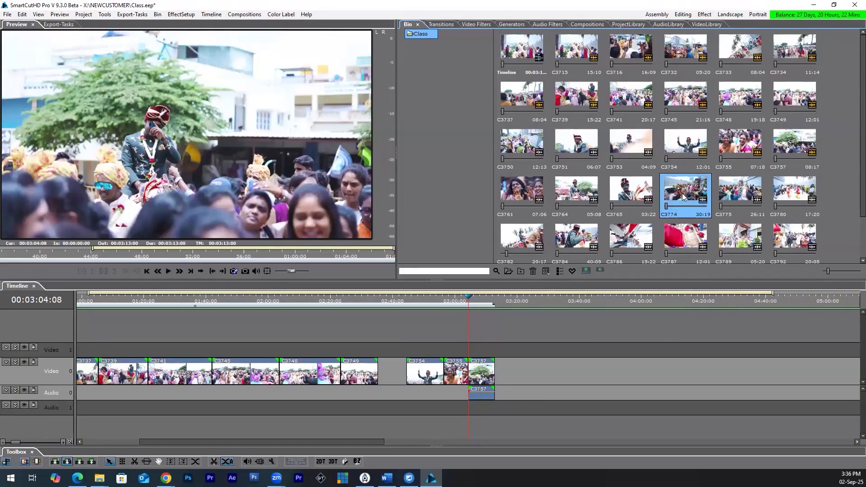
click(472, 301)
key(End)
click(682, 197)
key(Insert)
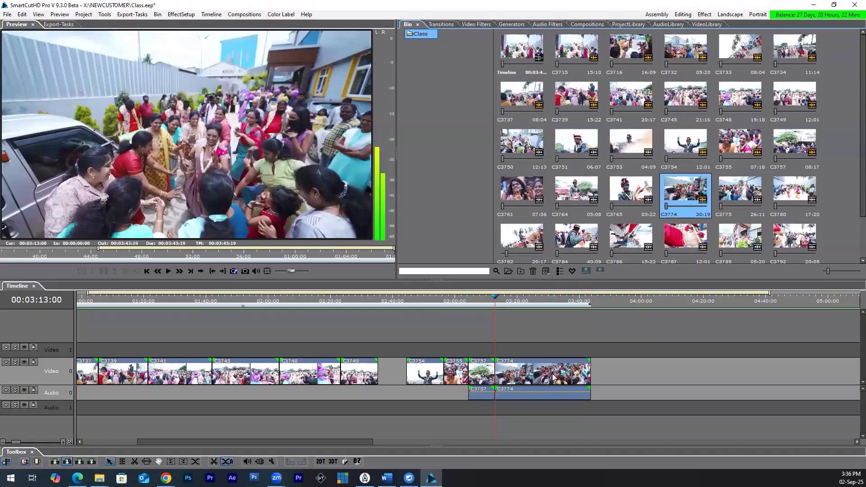
key(ctrl+z)
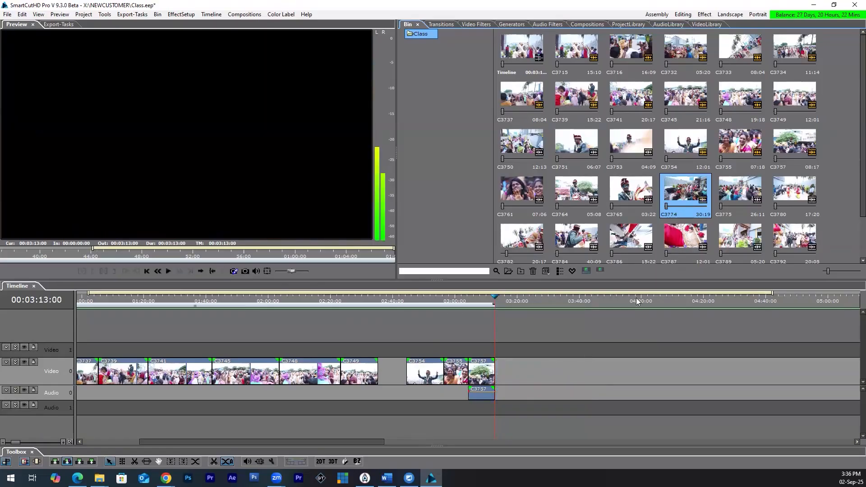
right_click(672, 193)
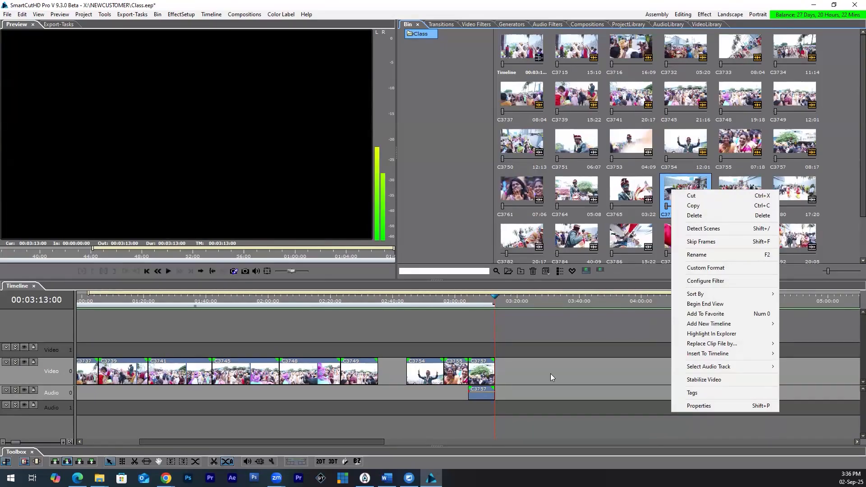
click(508, 349)
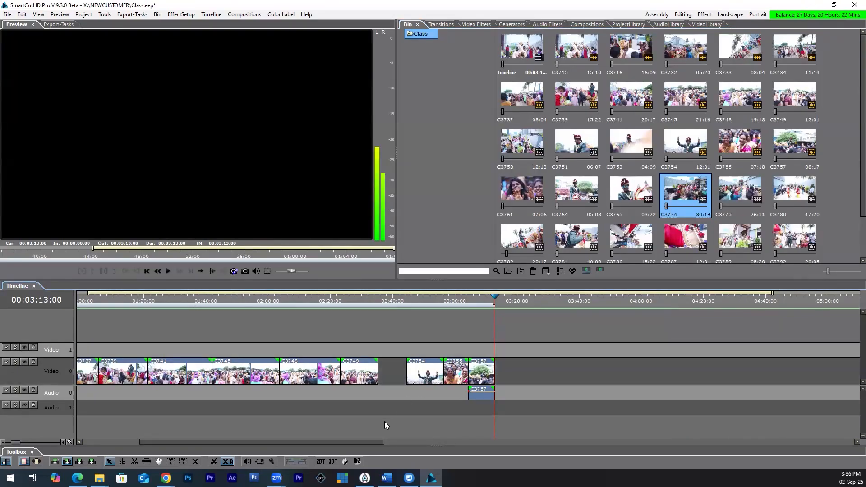
Step: Open the Windows On-Screen Keyboard to examine its key layout, and minimize it
click(10, 478)
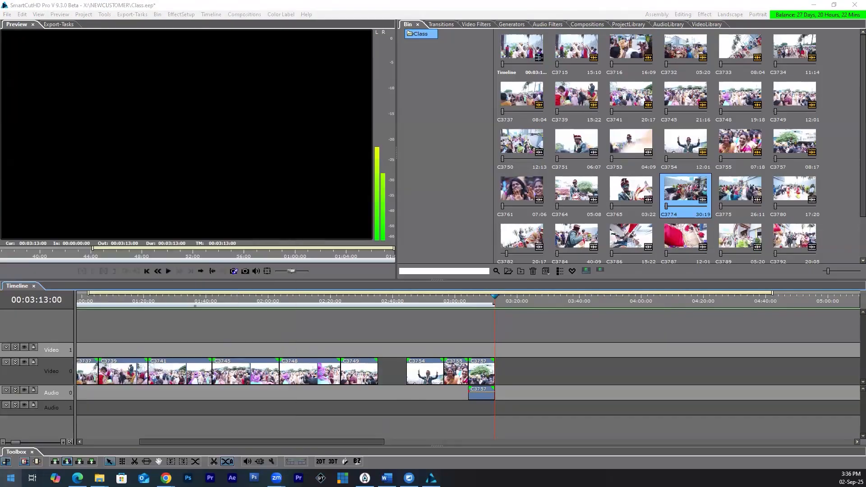
text(on)
click(90, 230)
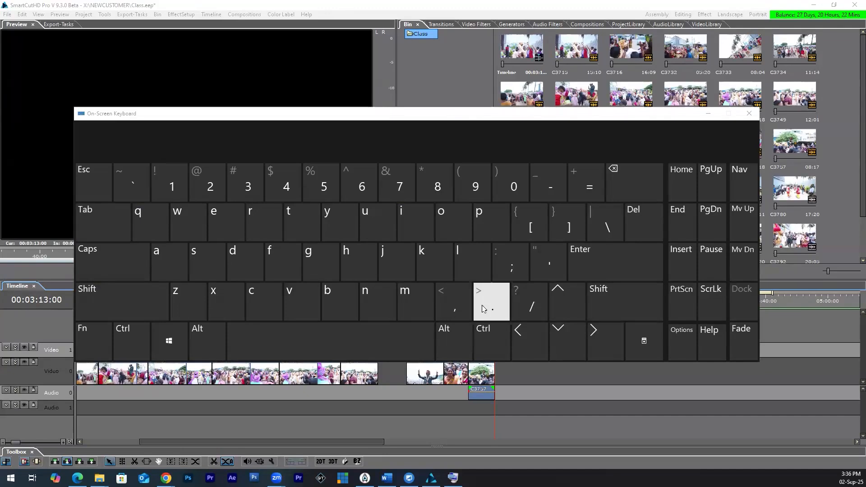
click(708, 113)
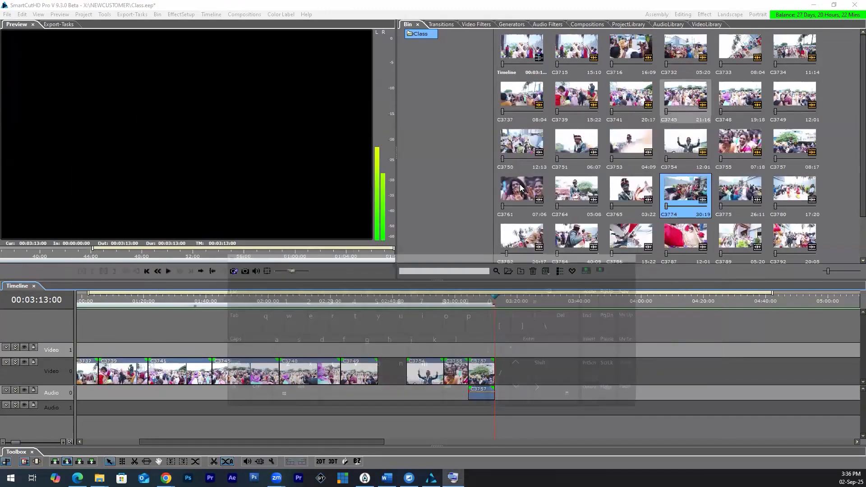
Step: Try placing clips C3761 through C3786 with their audio on Video 1 at 00:03:13:00, and undo the placement
click(524, 194)
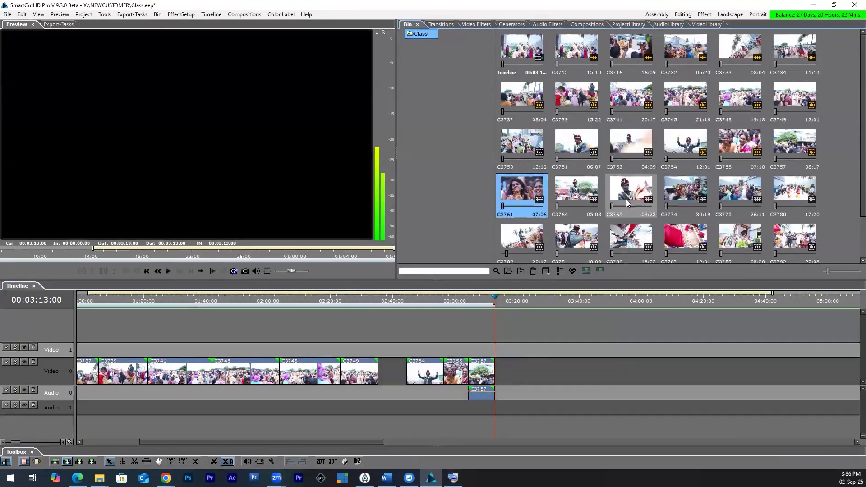
shift+click(639, 197)
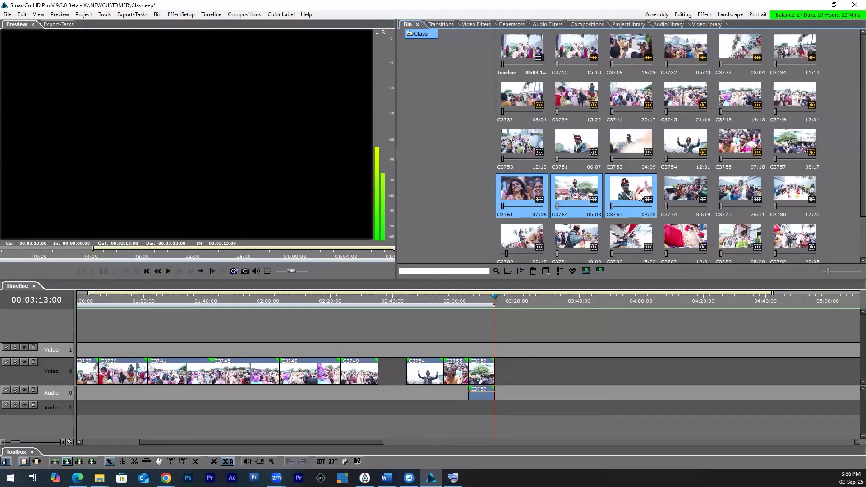
scroll(636, 198, down, 1)
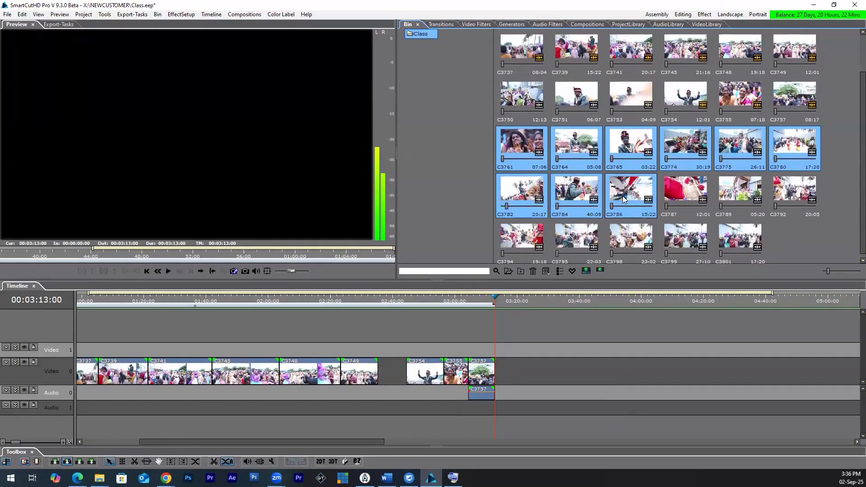
drag(624, 199, 541, 350)
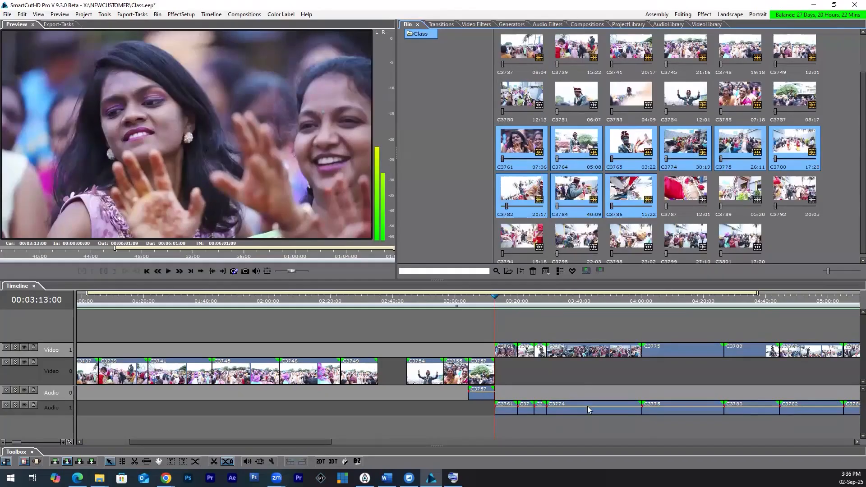
scroll(476, 416, down, 8)
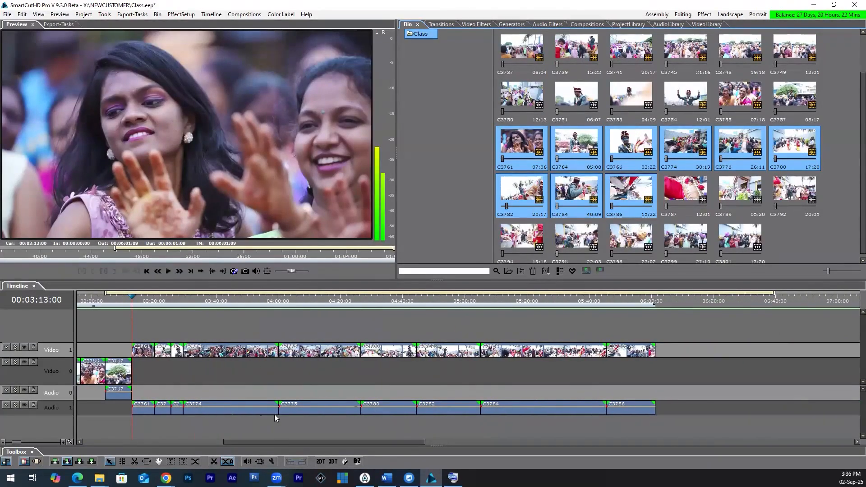
key(ctrl+z)
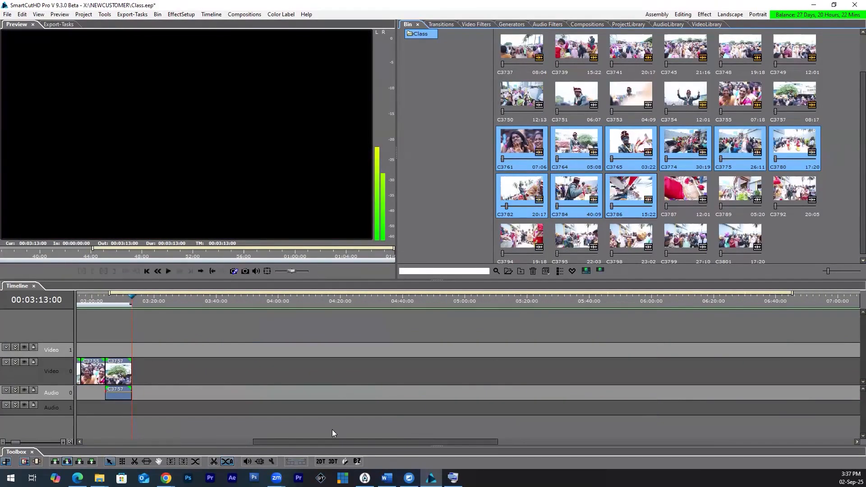
Step: Delete all clips from the timeline, return the playhead to 00:00:00:00 and make Video 0 the active video track
drag(303, 444, 156, 448)
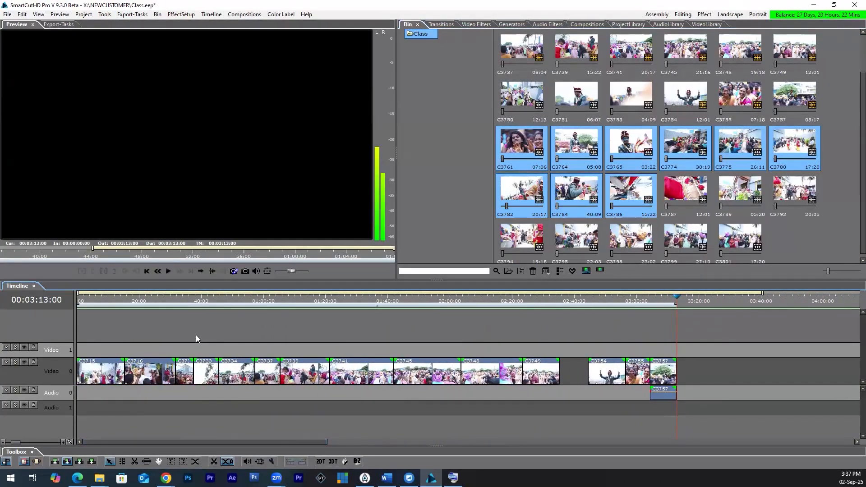
key(ctrl+a)
key(Delete)
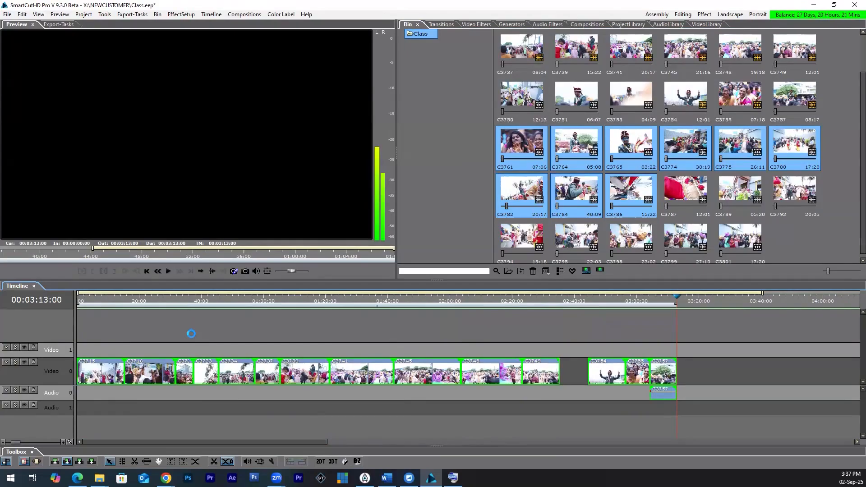
click(78, 299)
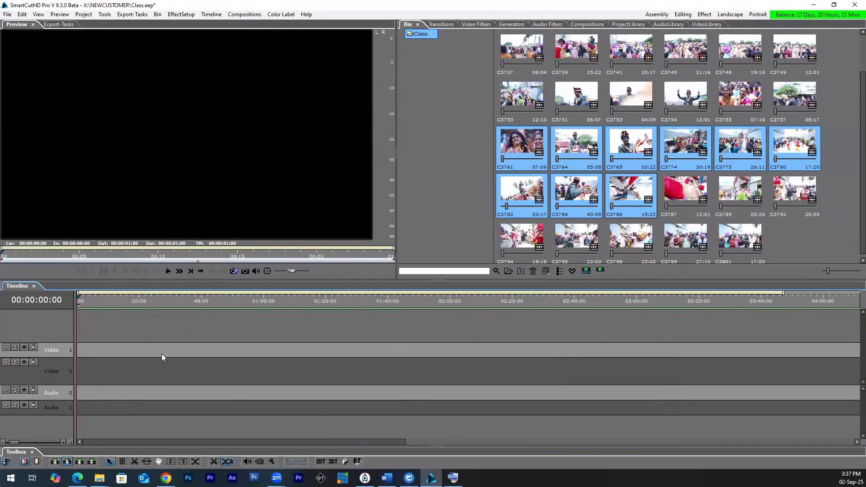
click(69, 375)
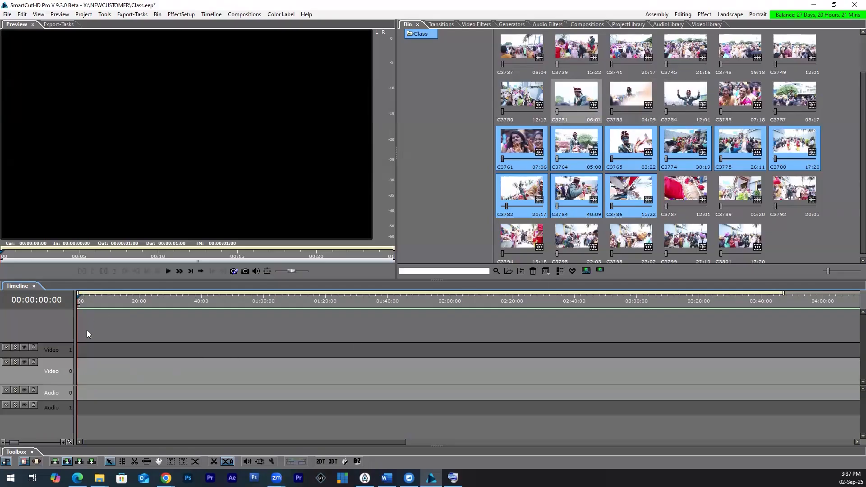
Step: Place clips C3715 through C3741 at the start of Video 0, keeping the current project settings
click(528, 104)
click(587, 56)
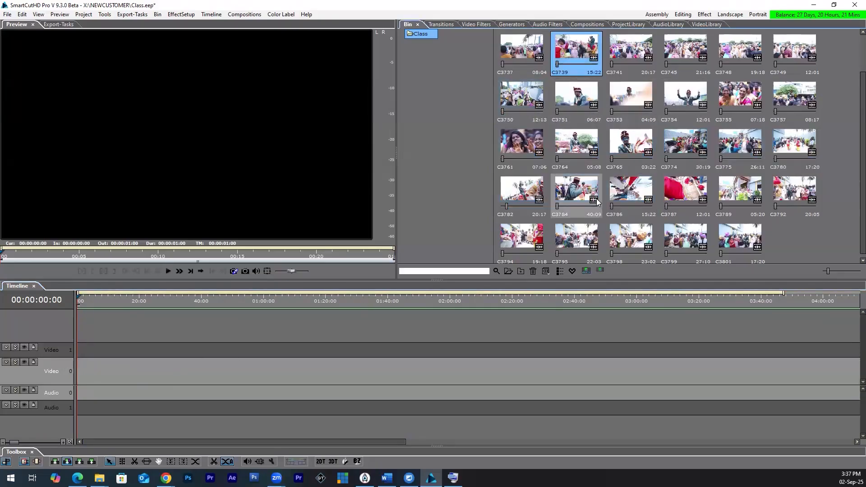
scroll(589, 59, up, 1)
click(589, 61)
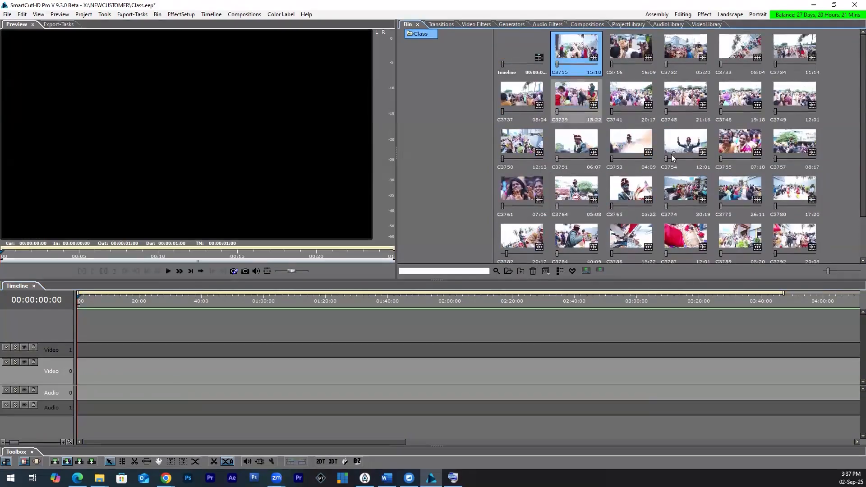
shift+click(630, 97)
drag(567, 72, 79, 377)
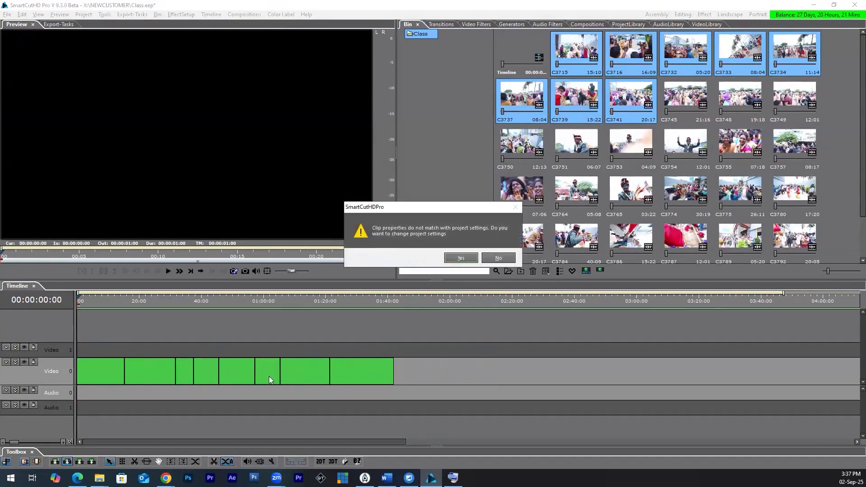
click(509, 255)
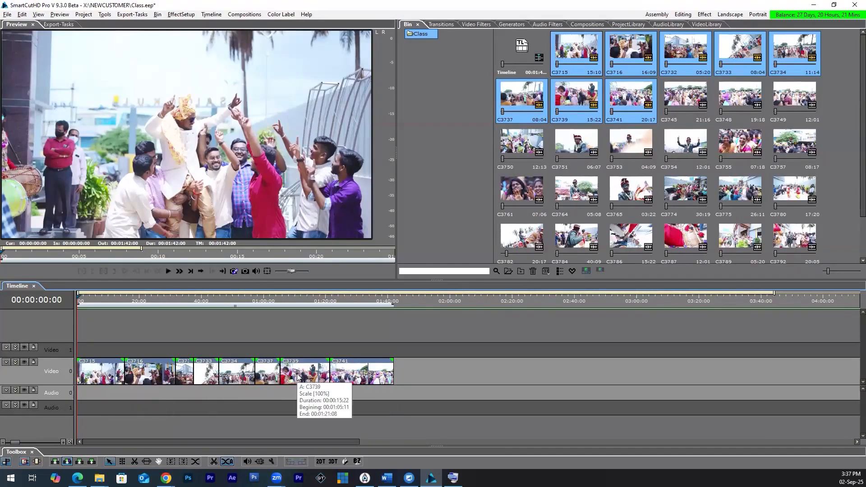
Step: Expand the Video 0 track into its A, FX and B rows and toggle the active row between A and B
click(14, 362)
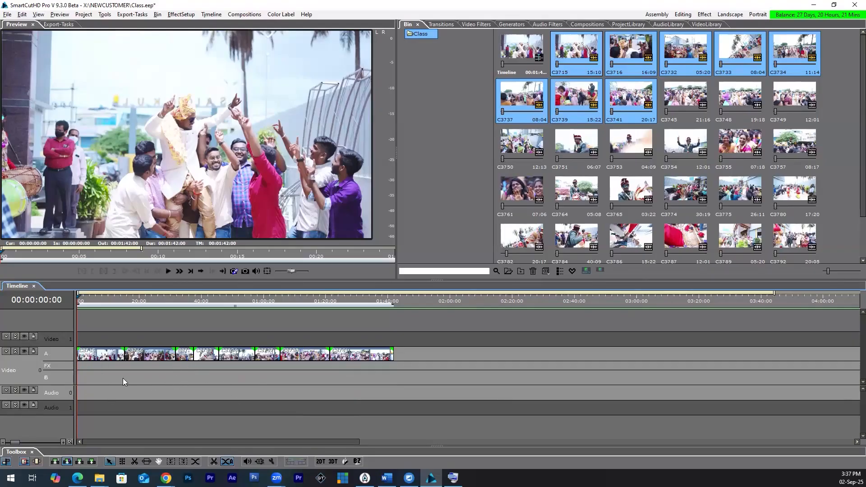
click(60, 353)
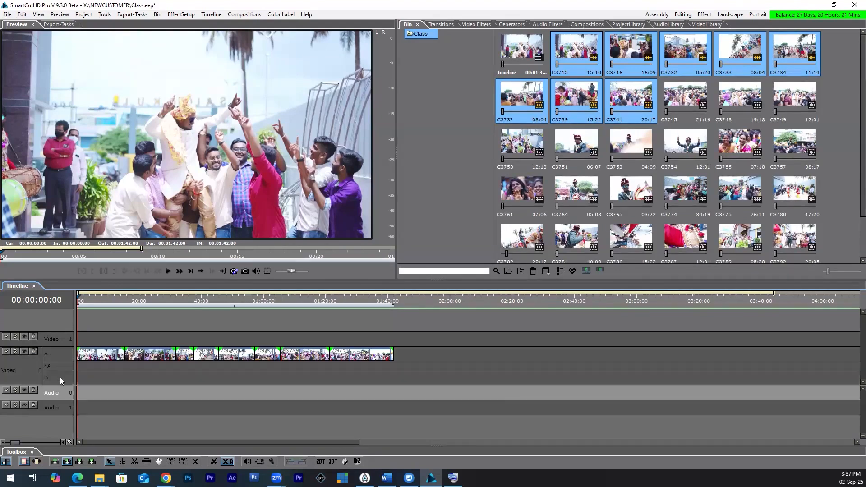
click(59, 378)
click(61, 380)
click(61, 380)
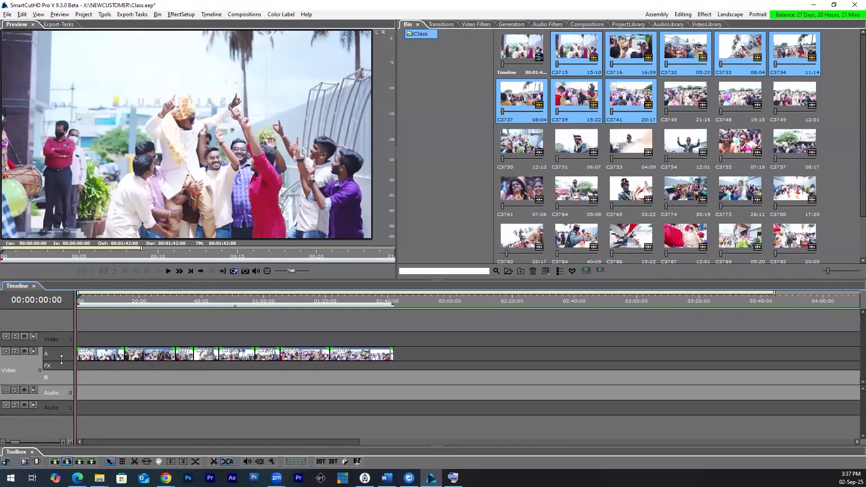
click(62, 355)
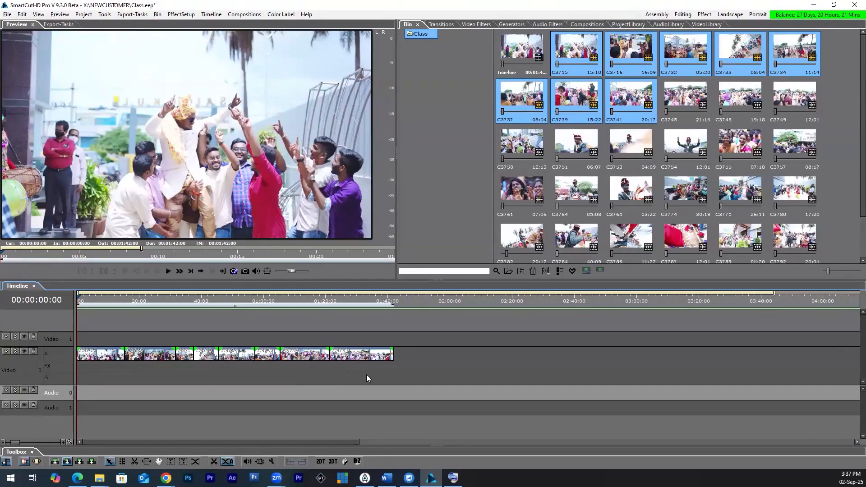
Step: Select all clips on row A of Video 0 and delete them
click(418, 356)
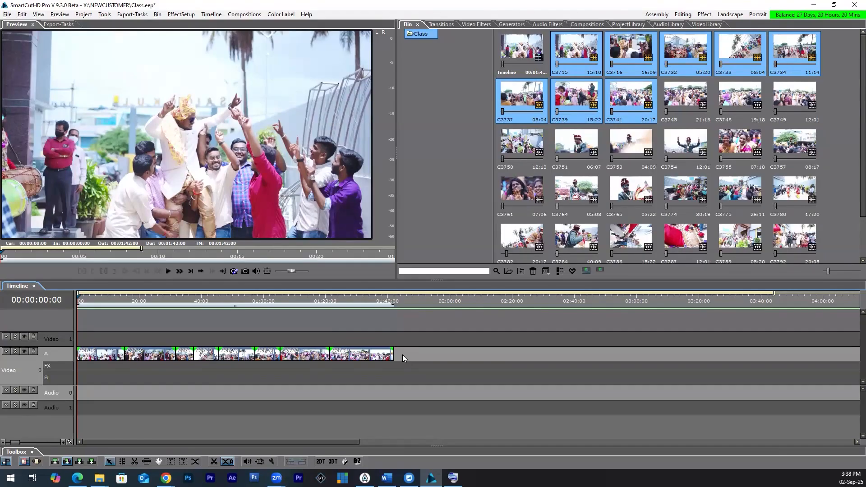
drag(402, 352, 108, 379)
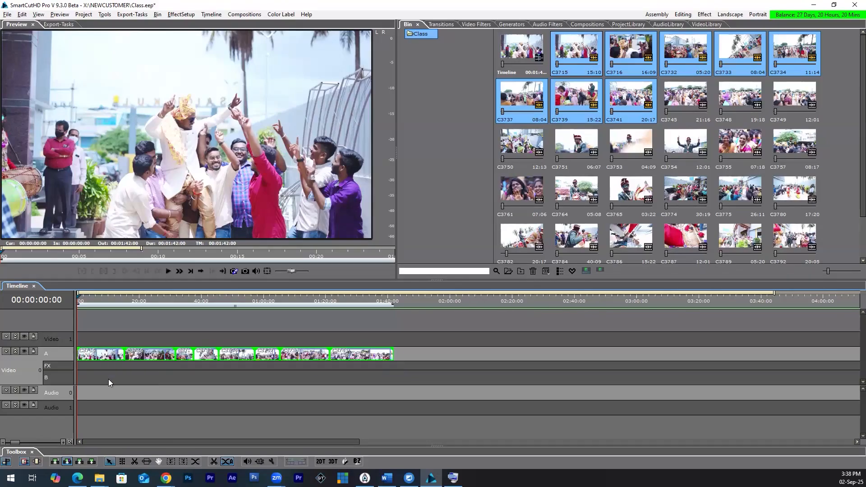
key(Delete)
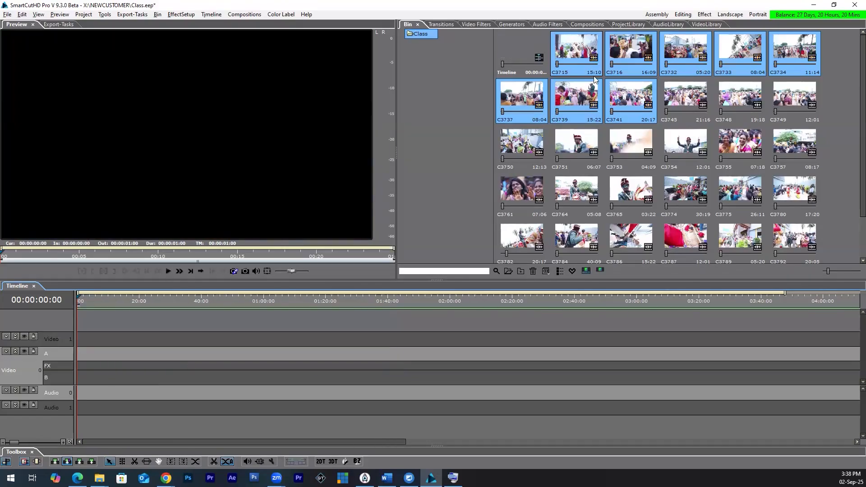
Step: Place C3715 at the start of row A, keeping the project settings, and C3764 on row B at about 10 seconds
click(579, 59)
drag(580, 58, 78, 350)
click(498, 258)
drag(576, 192, 112, 376)
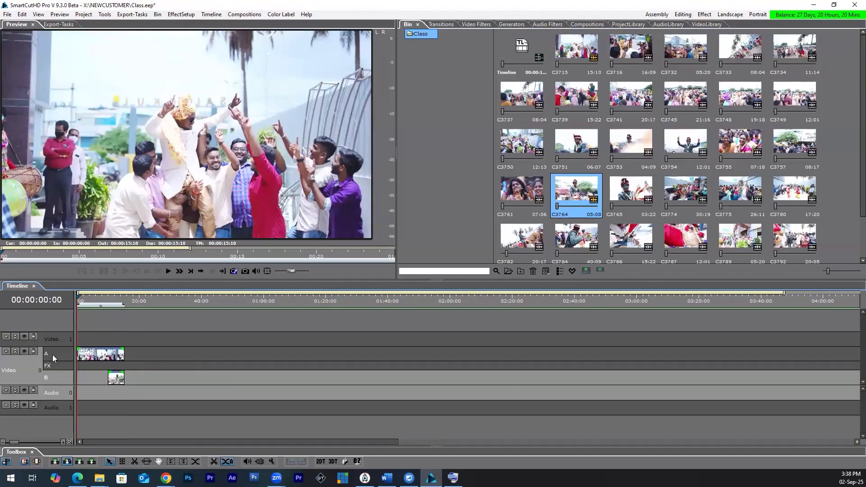
Step: Preview the overlap at 00:00:12:04, try trimming the end of C3715 back to the start of C3764, and undo the trim
click(110, 301)
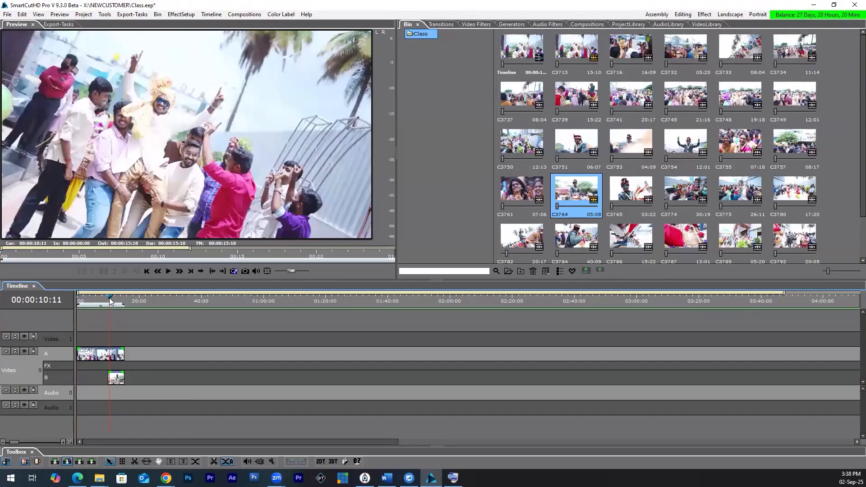
drag(115, 302, 116, 301)
drag(122, 360, 108, 360)
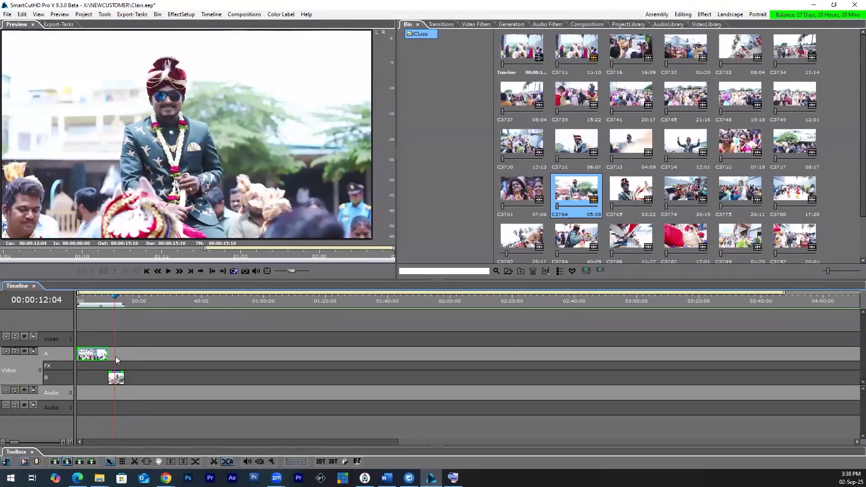
key(ctrl+z)
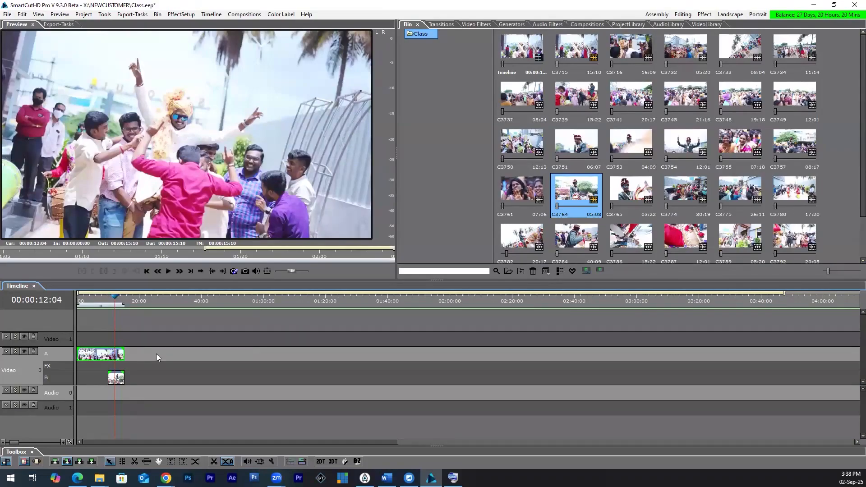
Step: Replace the clips on Video 0 with C3715 at the start of row A, keeping the project settings, and C3741 on row B at 00:00:10:00
drag(156, 354, 118, 378)
key(Delete)
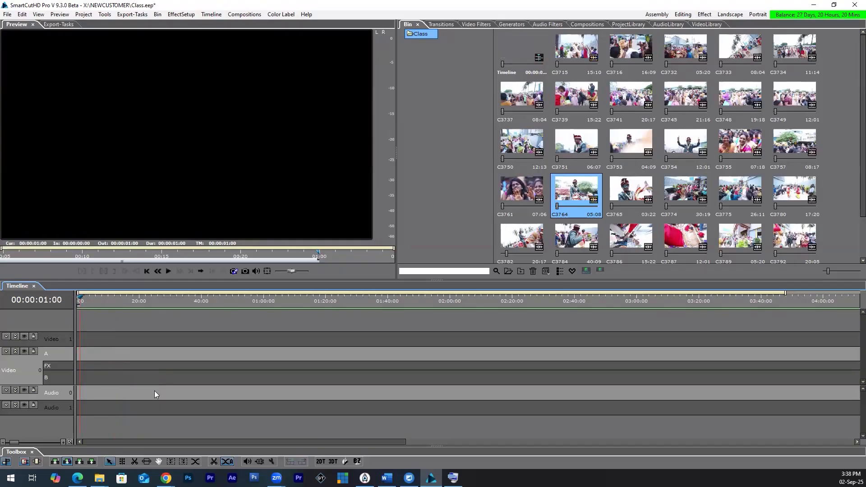
click(81, 299)
drag(580, 47, 79, 358)
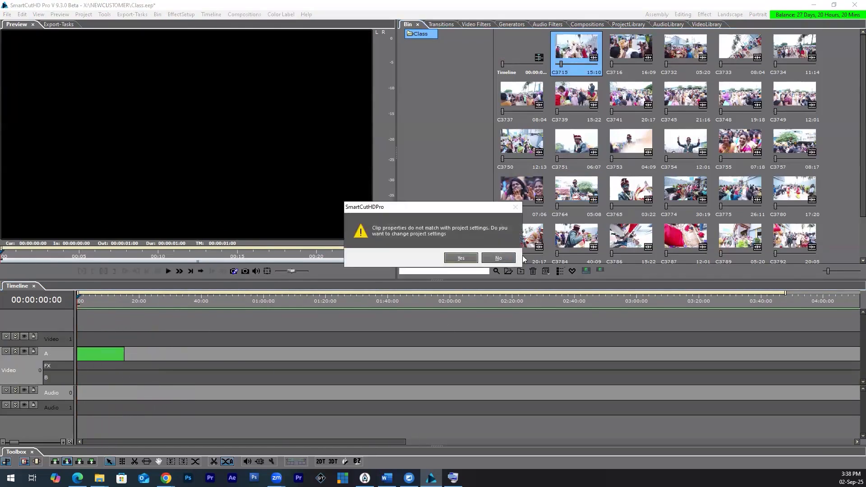
click(499, 258)
drag(631, 95, 109, 386)
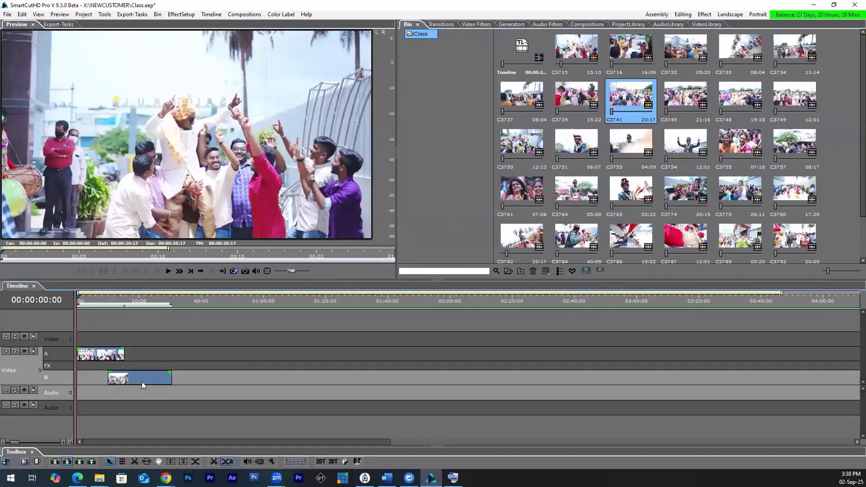
Step: Play the overlap of C3715 and C3741 from 00:00:10:00 and examine how the two clips line up
click(107, 297)
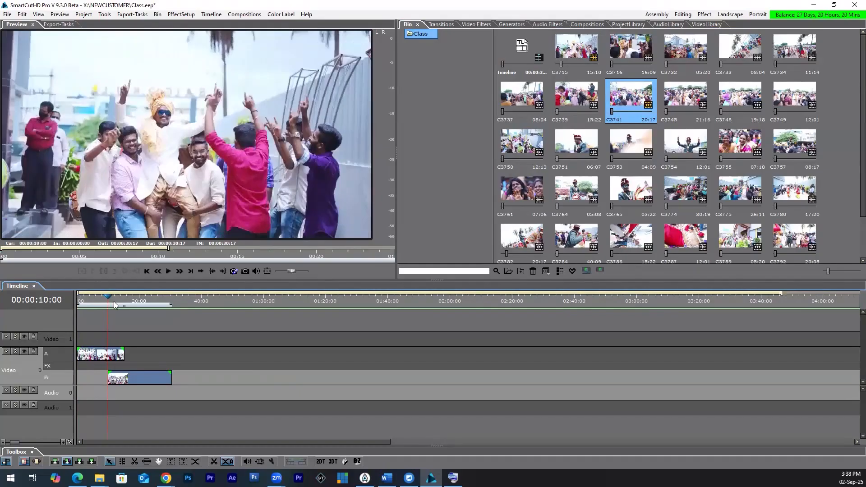
key(space)
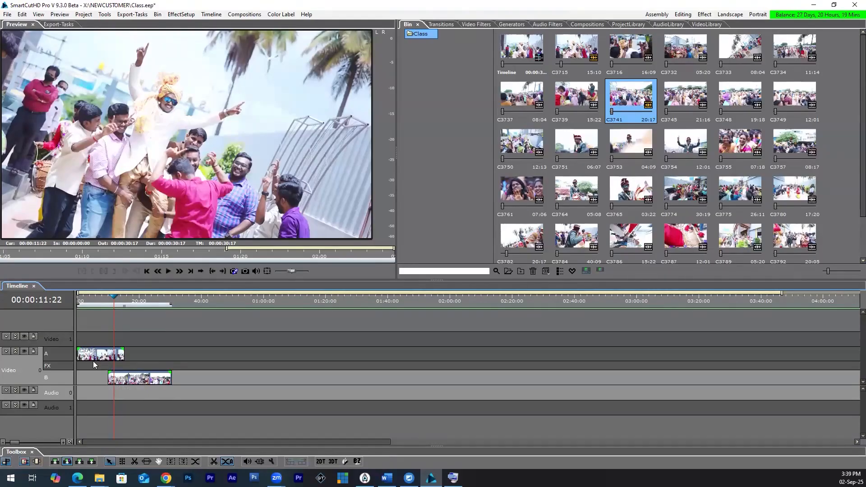
key(plus)
key(plus)
key(plus)
key(plus)
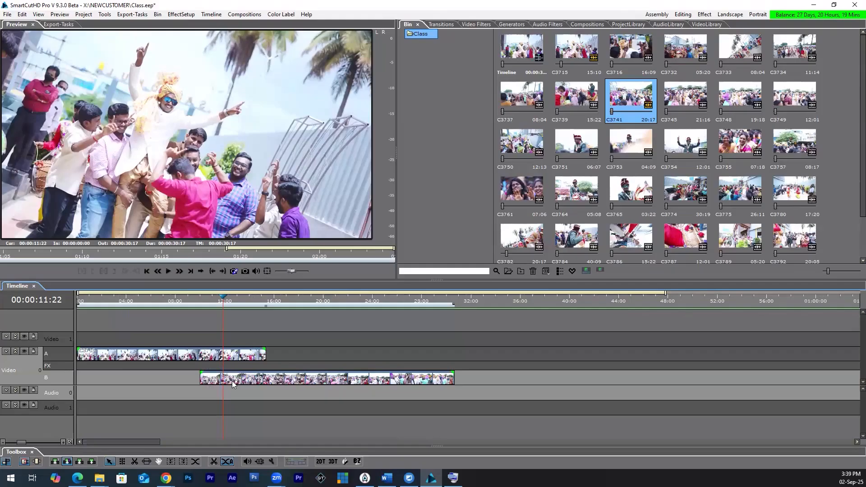
mouse_move(232, 381)
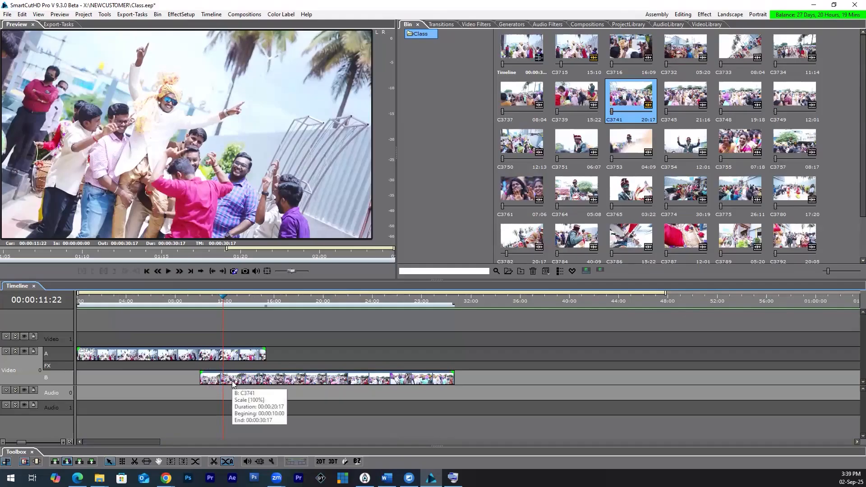
Step: Try trimming the end of C3715 on row A back to 00:00:11:21 and undo the trim
click(251, 358)
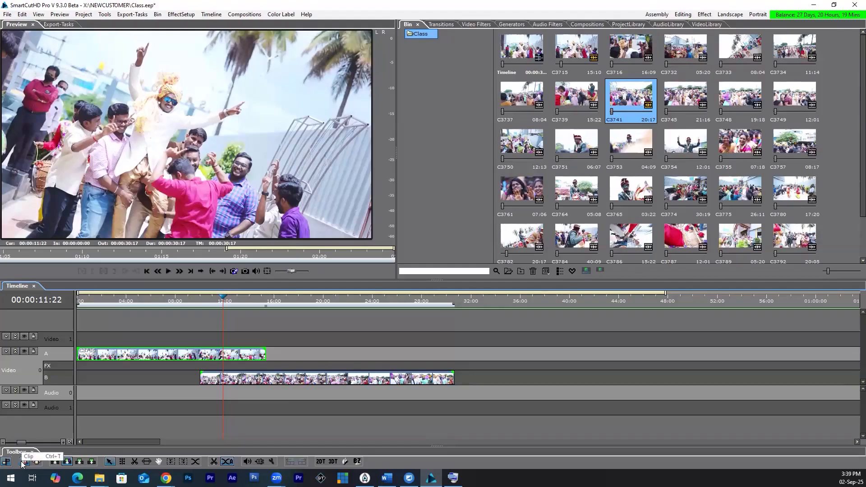
click(266, 354)
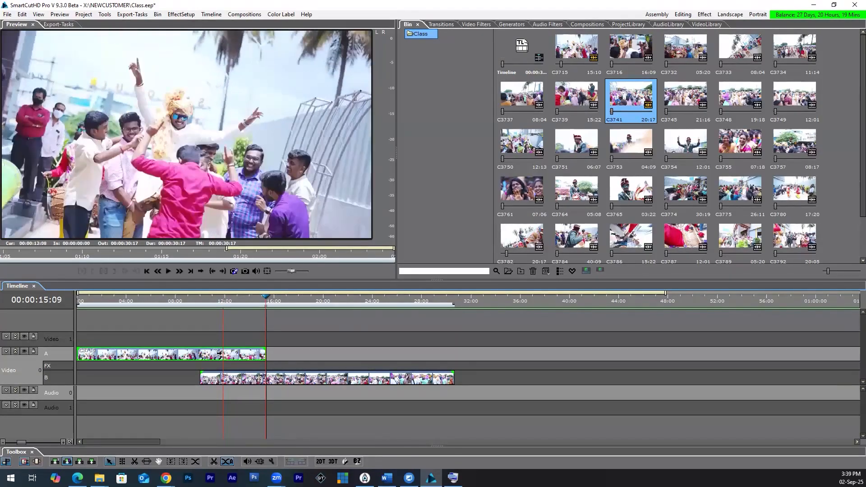
mouse_move(218, 353)
mouse_down()
mouse_move(206, 353)
mouse_move(227, 361)
mouse_up()
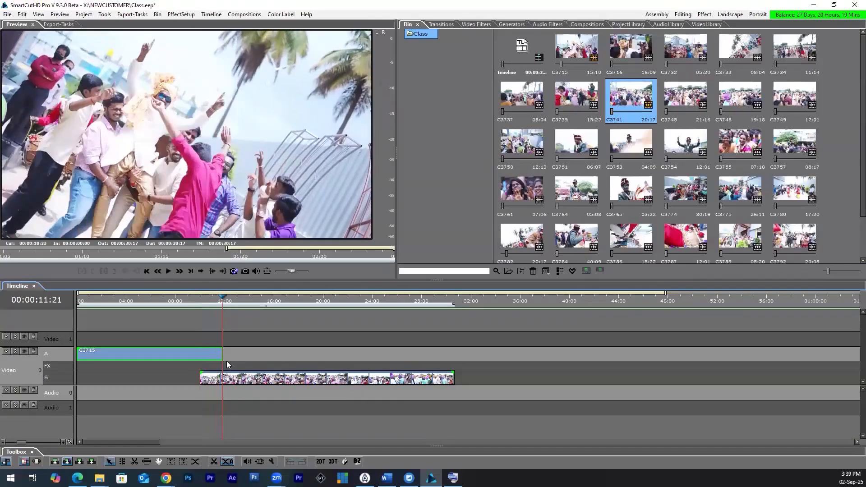
key(ctrl+z)
key(ctrl+z)
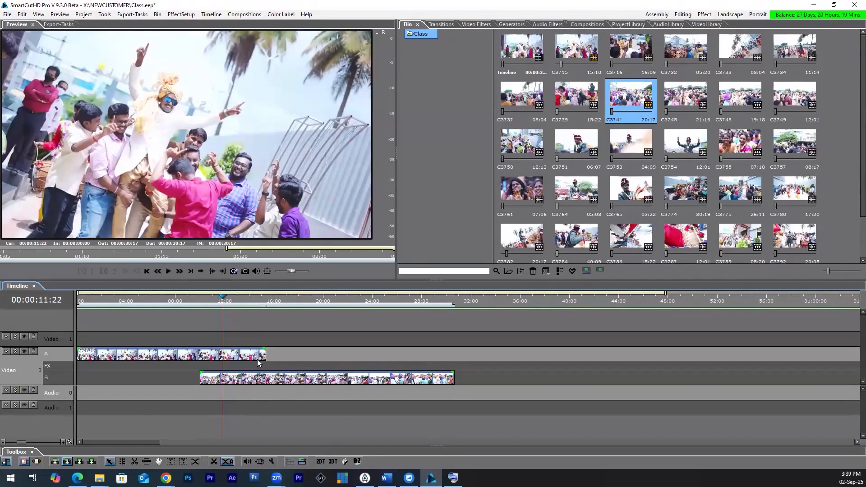
Step: Preview the overlapping section, and trim the end of C3715 back to the start of C3741 at 00:00:10:00
click(85, 301)
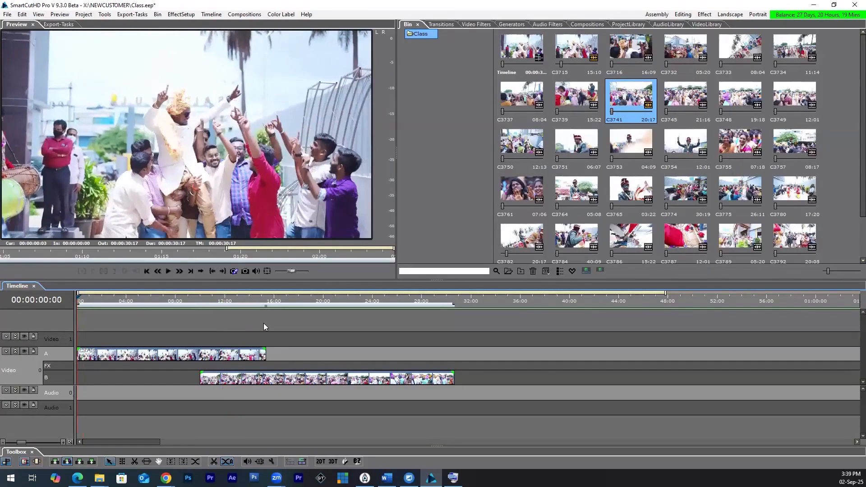
click(263, 330)
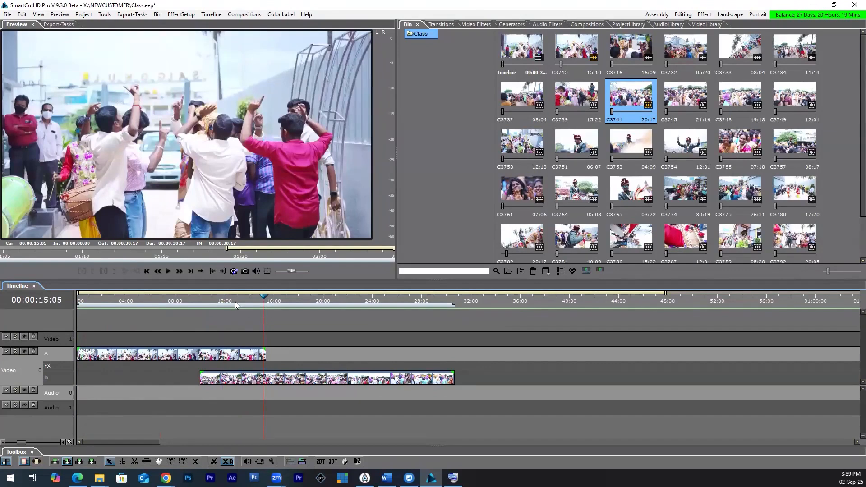
click(209, 302)
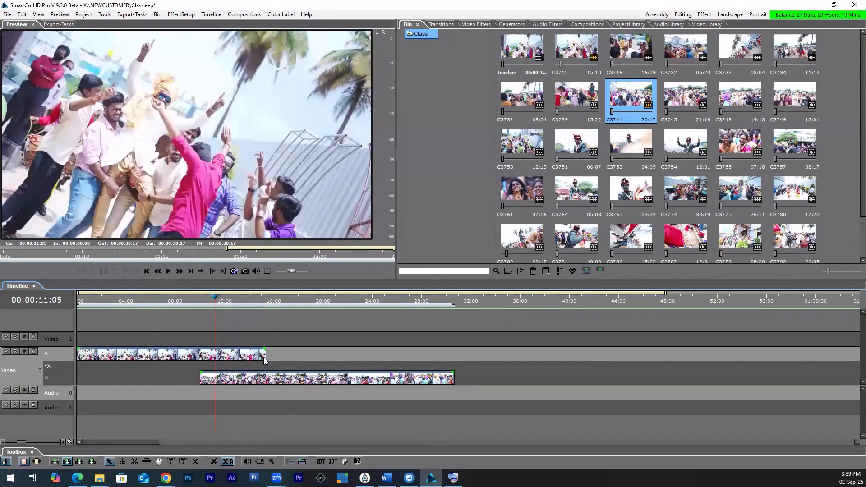
click(265, 351)
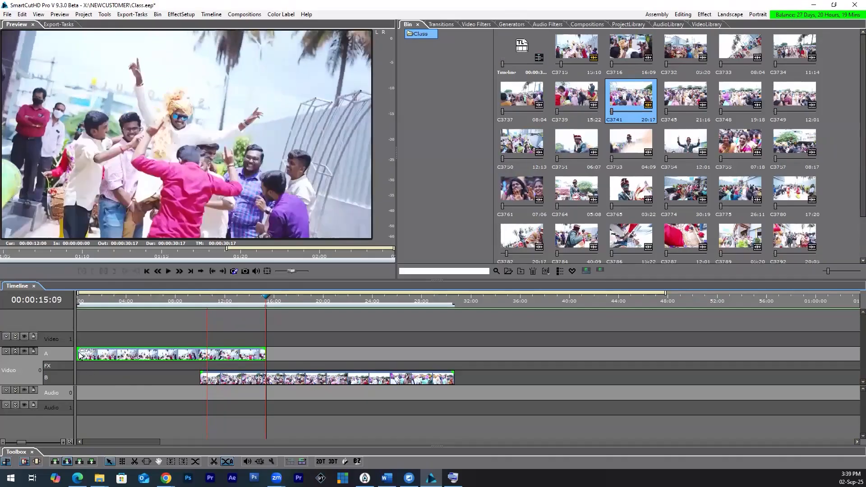
drag(195, 351, 200, 339)
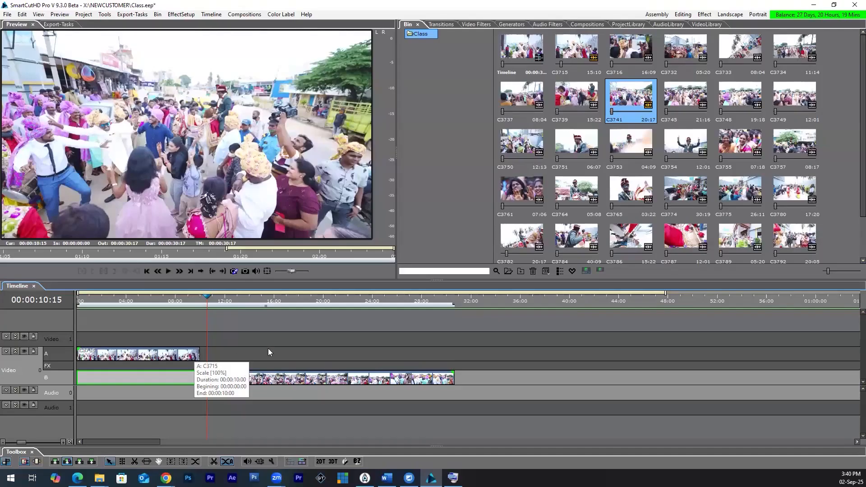
Step: Increase the heights of rows A and B of the Video 0 track
click(211, 403)
click(204, 379)
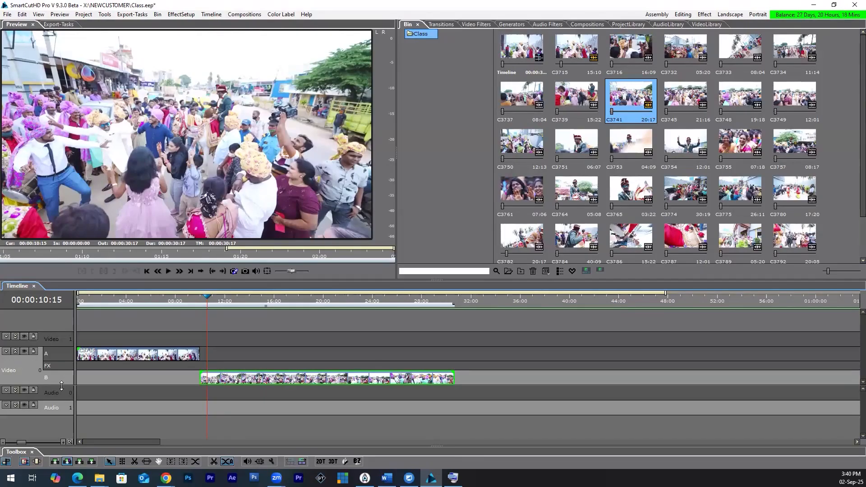
drag(62, 386, 59, 395)
drag(58, 356, 58, 341)
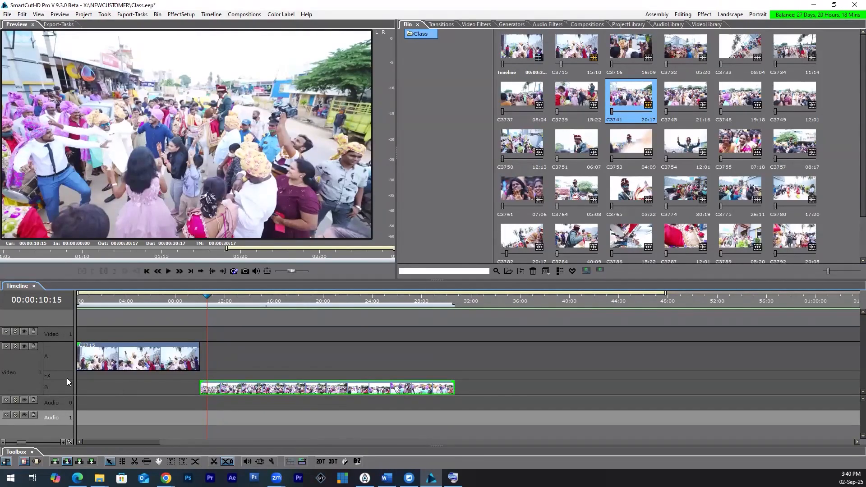
click(215, 380)
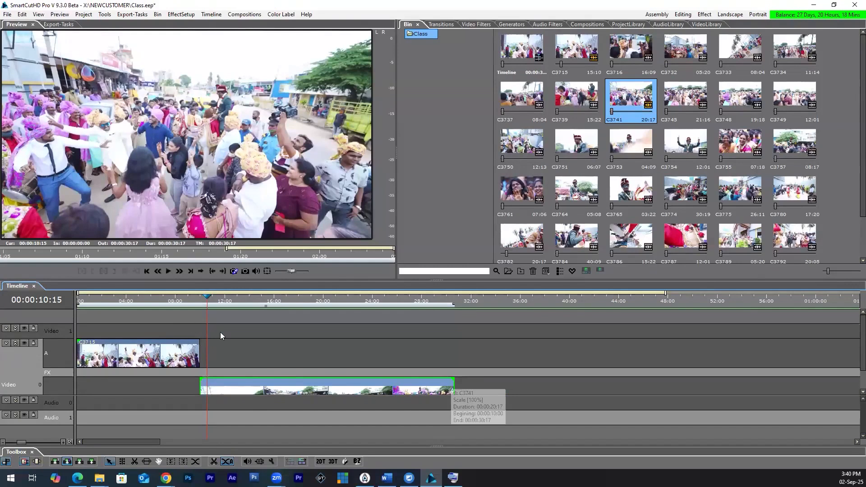
Step: Try extending the end of C3715 over C3741 and play the cut between them from about 10 seconds
click(196, 354)
drag(200, 356, 239, 354)
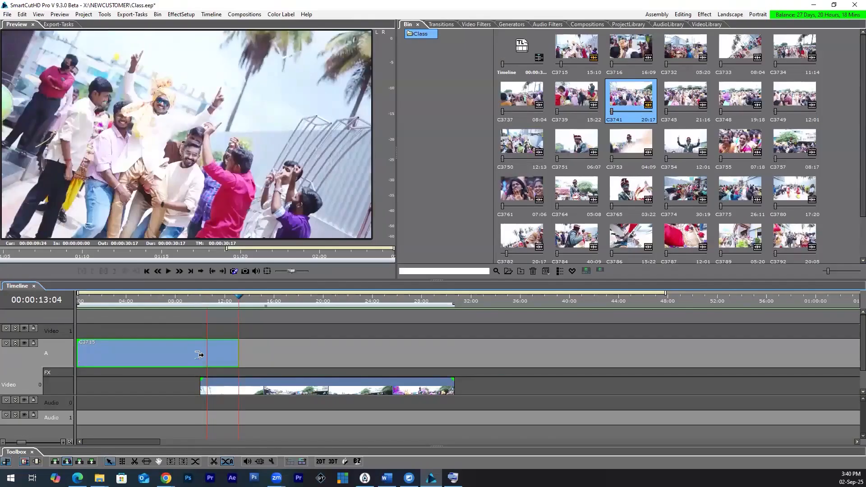
drag(200, 354, 202, 356)
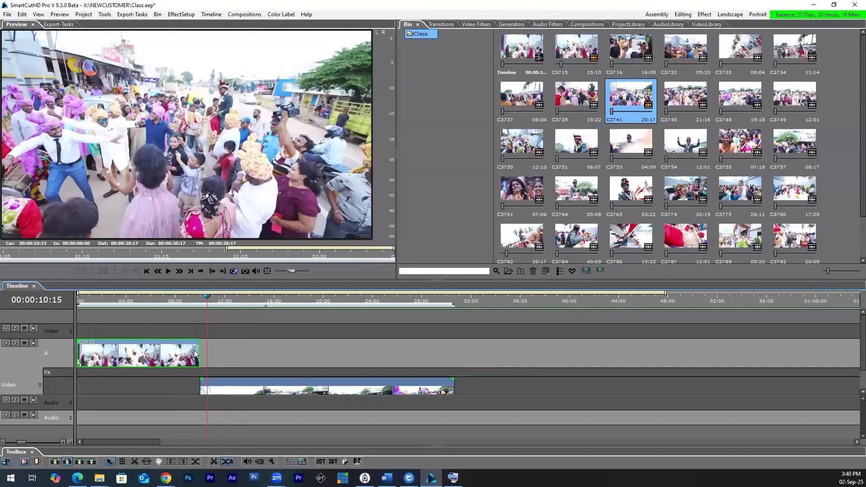
click(198, 302)
key(space)
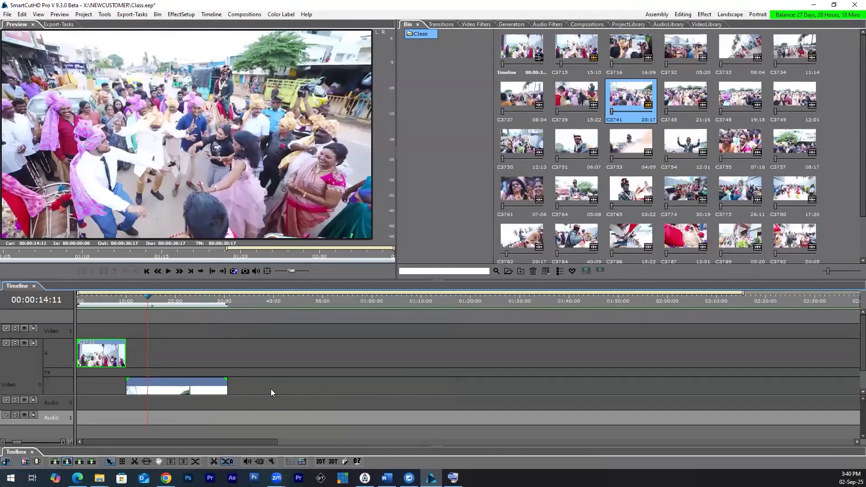
Step: Collapse Video 0 into a single row and delete all its clips
drag(270, 392, 128, 387)
click(129, 388)
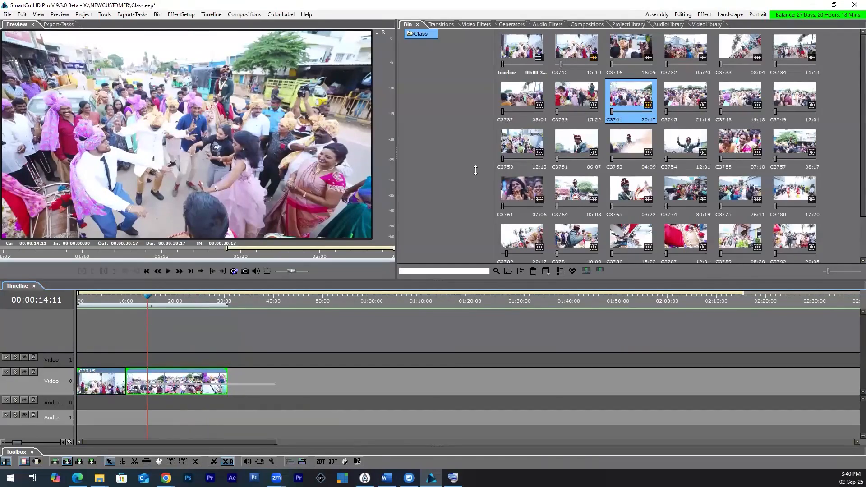
key(ctrl+a)
key(Delete)
Step: Select the bin clips from C3715 through C3755 and place them together at the start of Video 0, answering the project settings prompt
click(581, 54)
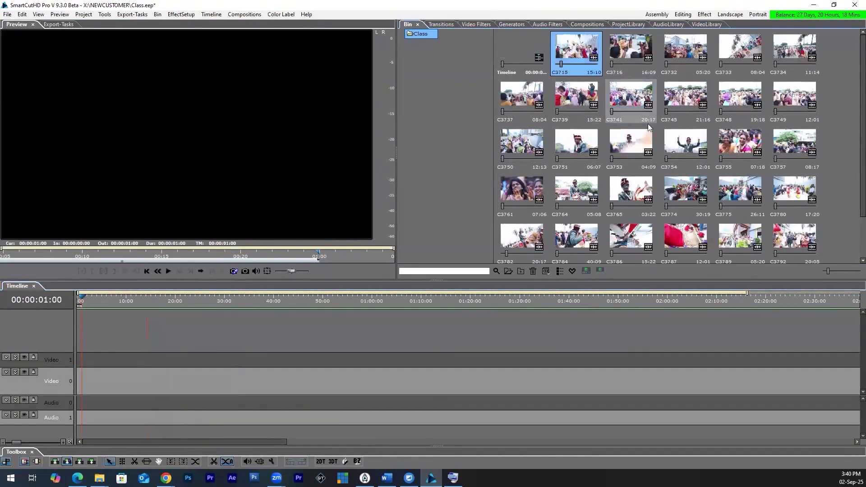
shift+click(718, 142)
drag(584, 52, 84, 379)
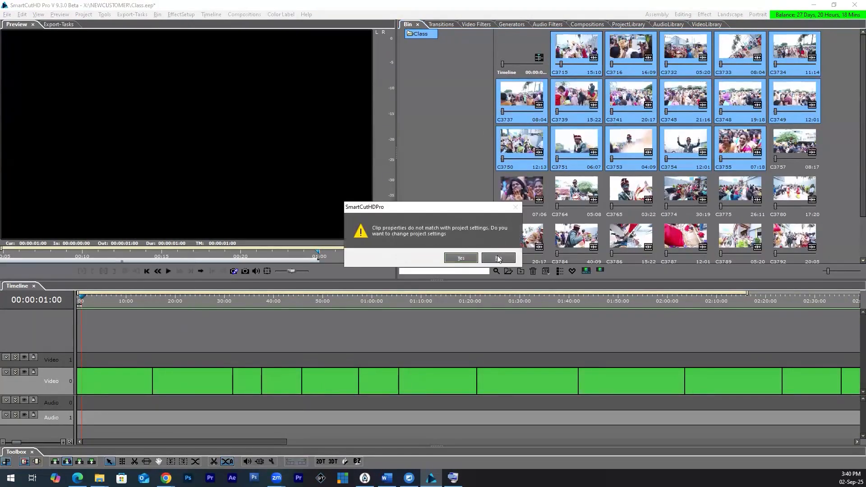
click(458, 260)
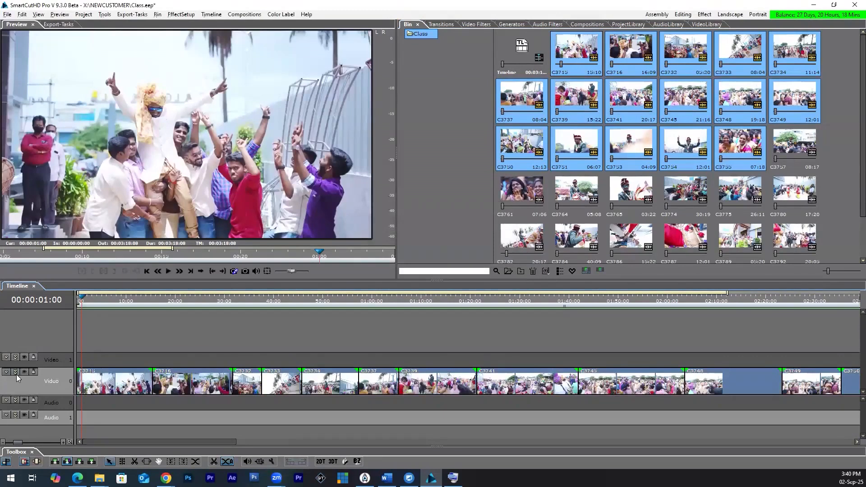
Step: Expand Video 0 and alternate its clips, moving C3716, C3733 and C3737 to row B and closing up C3732 and C3734 on row A
click(15, 371)
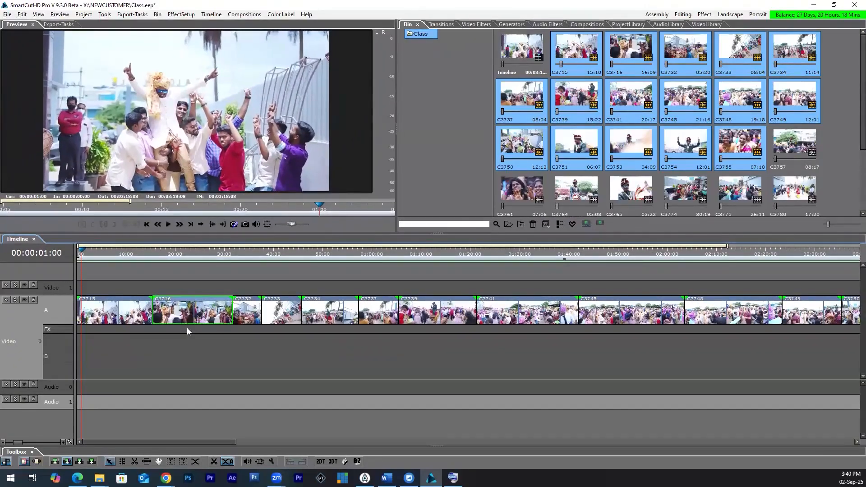
click(194, 315)
drag(189, 367, 204, 361)
mouse_move(251, 317)
mouse_down()
mouse_move(283, 316)
mouse_move(239, 317)
mouse_move(246, 317)
mouse_up()
drag(270, 315, 265, 365)
click(307, 318)
mouse_move(307, 318)
mouse_down()
mouse_move(299, 317)
mouse_move(311, 316)
mouse_up()
drag(369, 315, 376, 363)
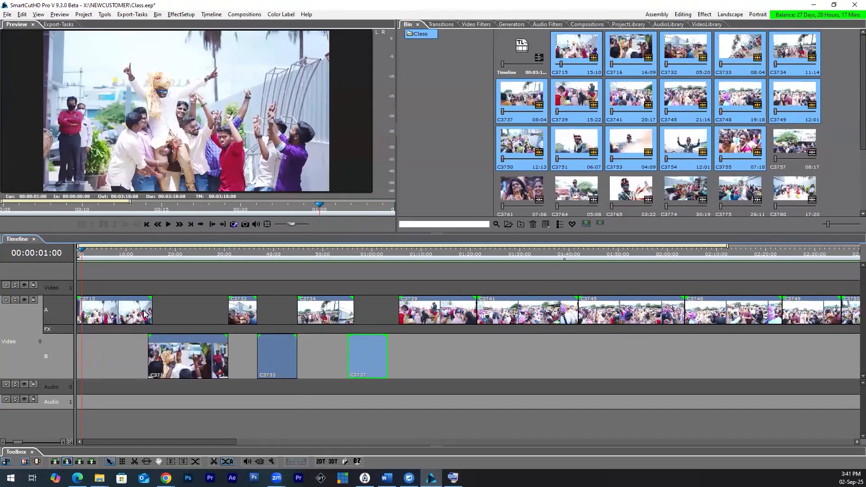
Step: Move C3716 on row B to start at 00:00:11:12, overlapping C3715, and play the sequence from 00:00:01:00
click(157, 363)
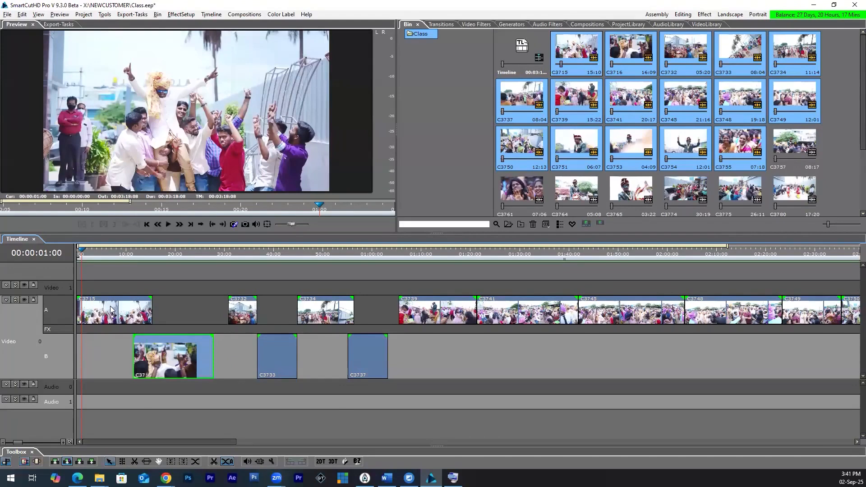
key(space)
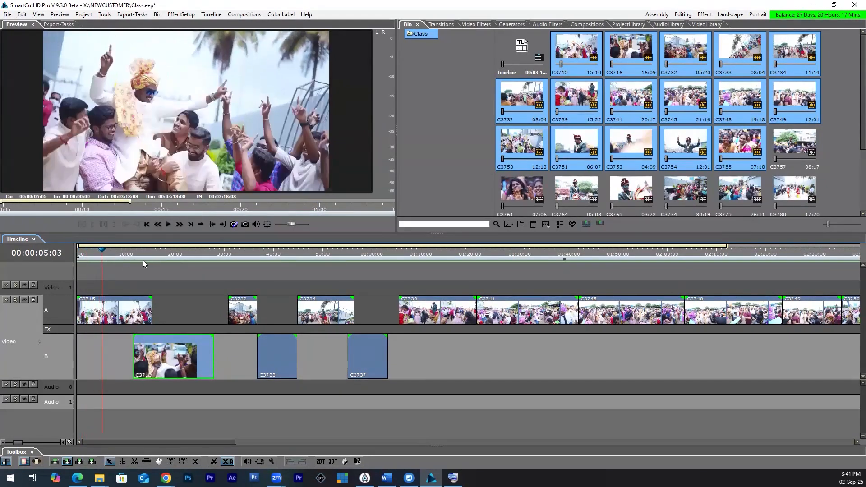
key(space)
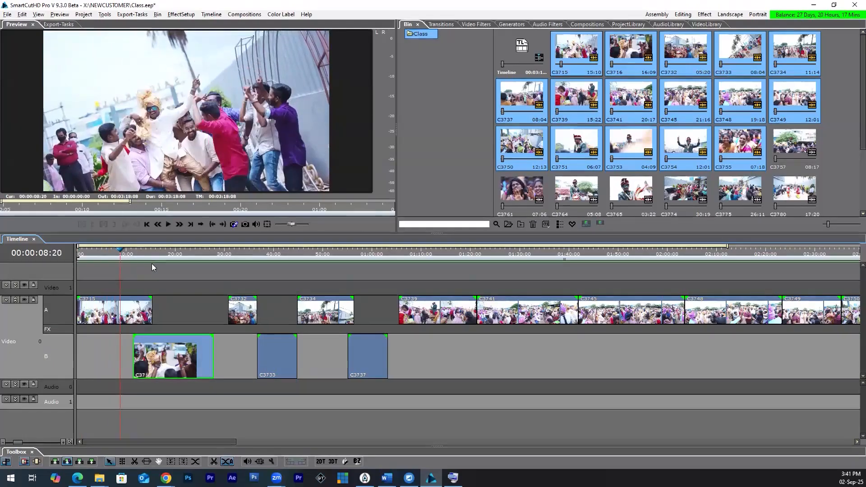
Step: Step frame by frame from 00:00:15:05 to 00:00:16:01 to examine the change from C3715 to C3716
click(151, 266)
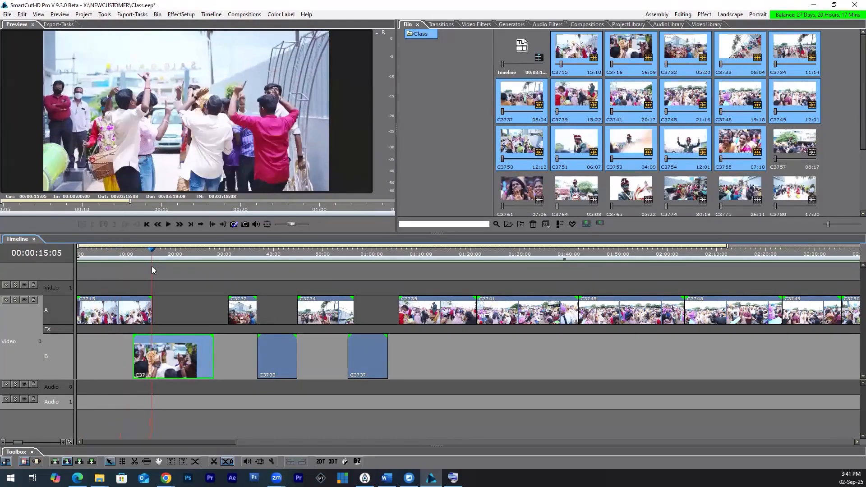
key(Right)
key(Right)
key(Right)
key(Right)
key(Right)
key(Right)
key(Right)
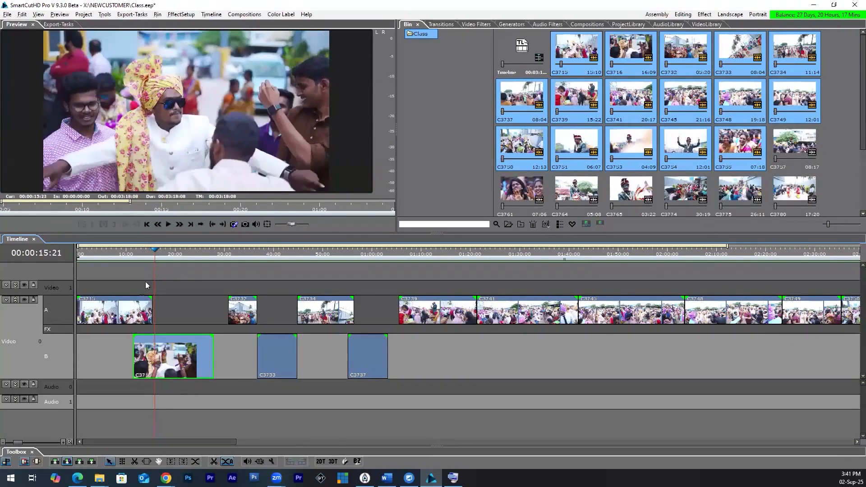
key(Right)
key(Right)
key(Right)
key(Right)
key(Right)
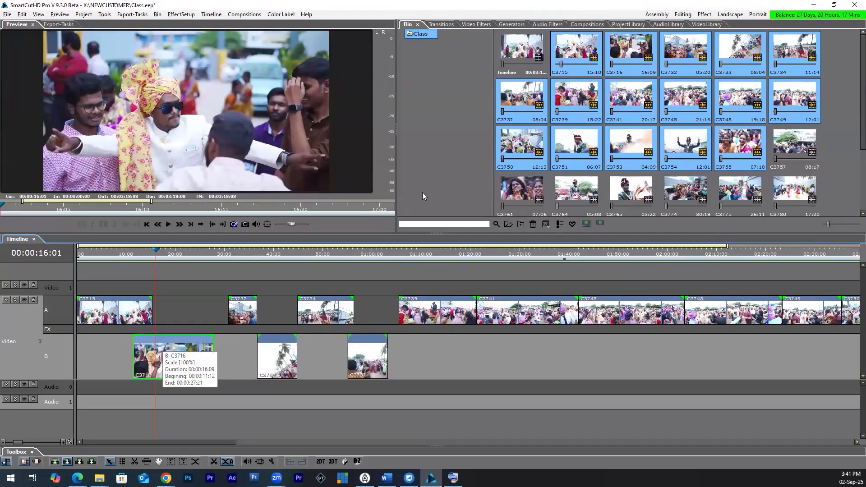
Step: Add a Basic Fade transition on Video 0's FX row over the overlap between C3715 and C3716
click(440, 26)
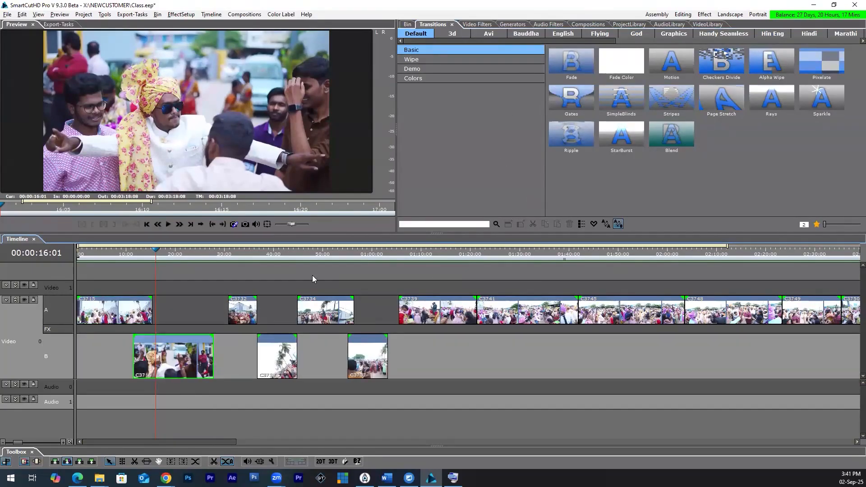
click(575, 72)
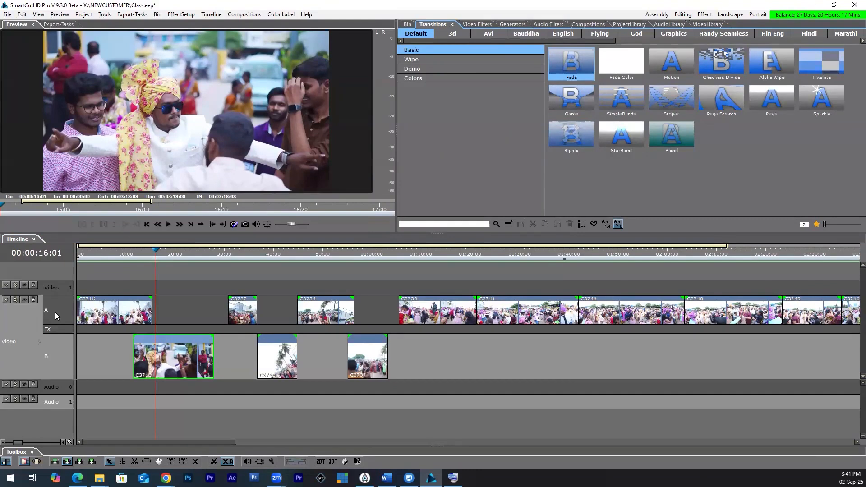
click(127, 327)
drag(573, 55, 150, 331)
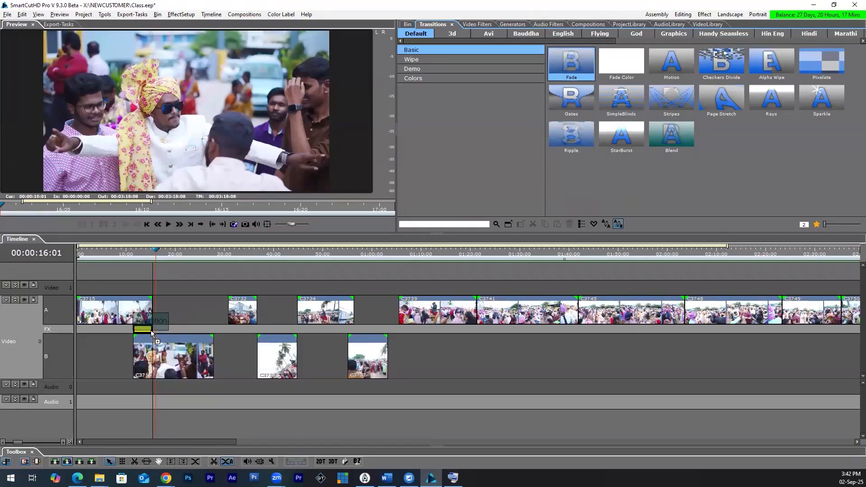
drag(151, 330, 150, 330)
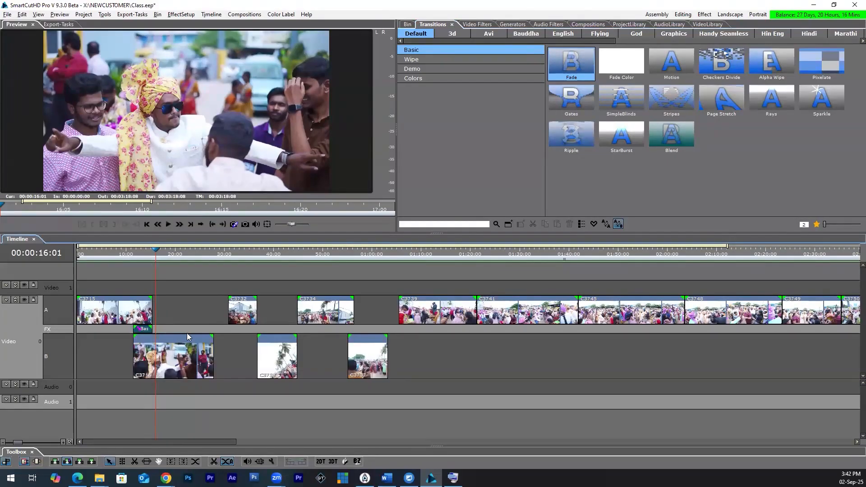
Step: Move C3716 on row B to start at about 00:00:07:15, cover its wider overlap with C3715 with a Fade transition, and play it
drag(194, 367, 176, 371)
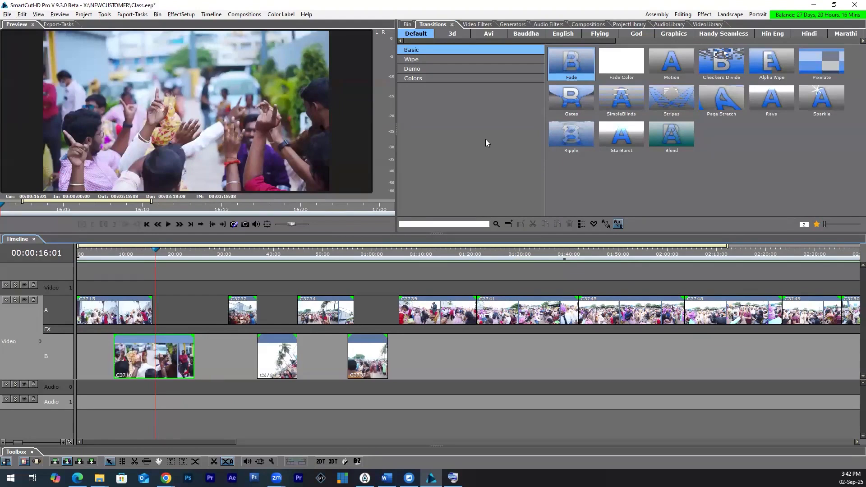
drag(189, 328, 189, 329)
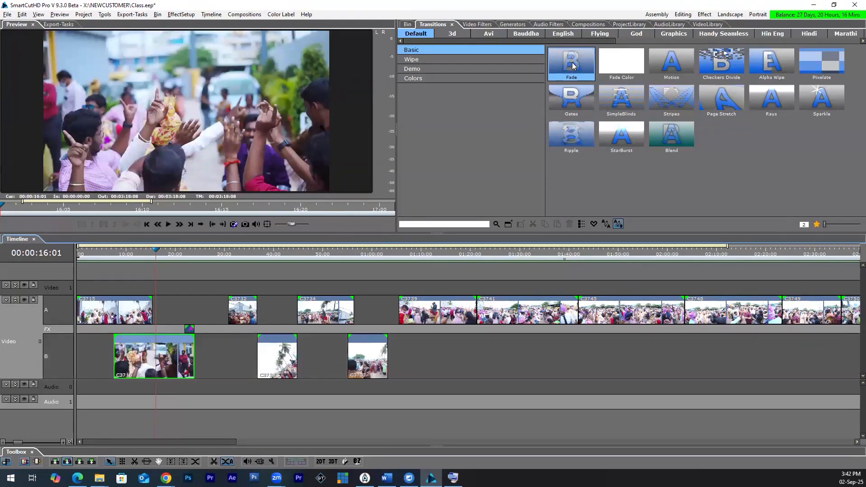
key(ctrl+z)
drag(567, 64, 147, 332)
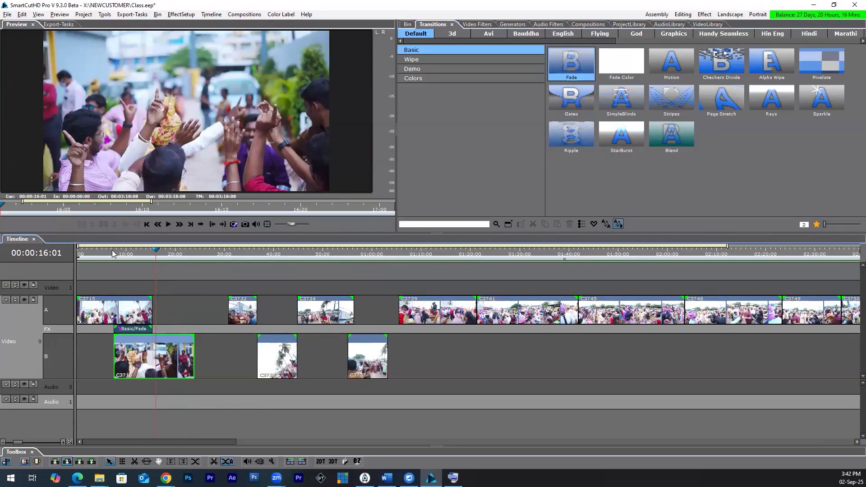
click(112, 249)
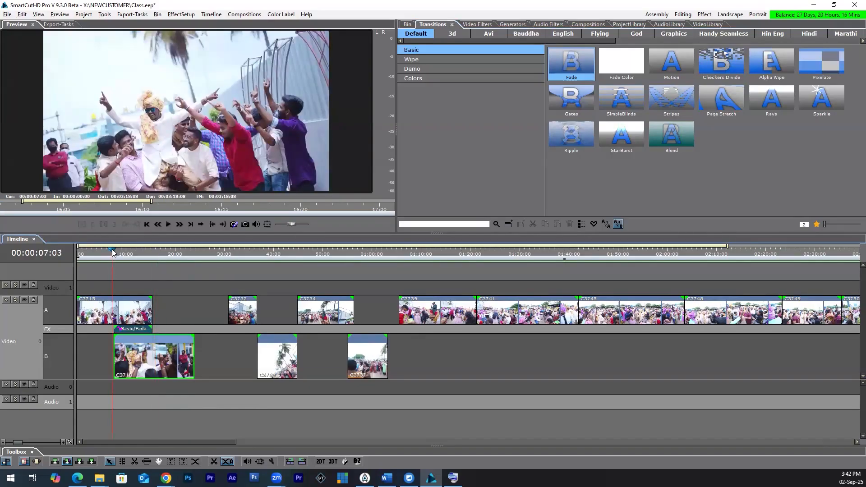
key(space)
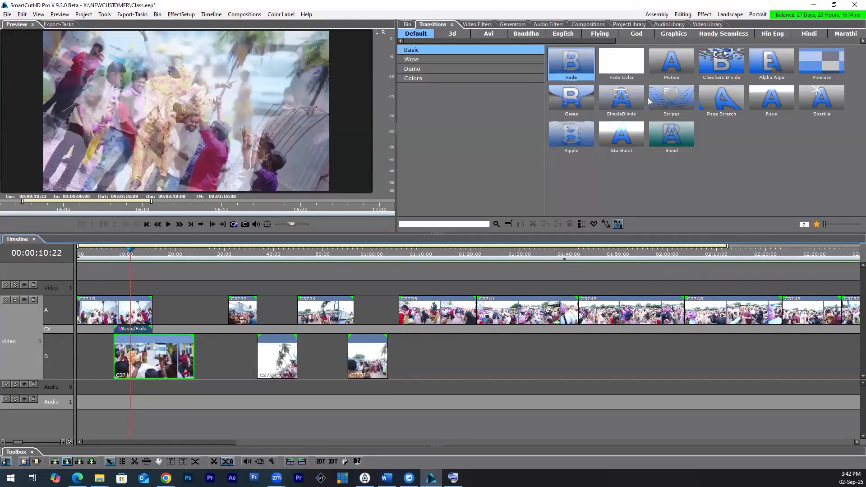
Step: Move C3732 earlier on row A to overlap the end of C3716 and add a StarBurst transition over that overlap
click(678, 60)
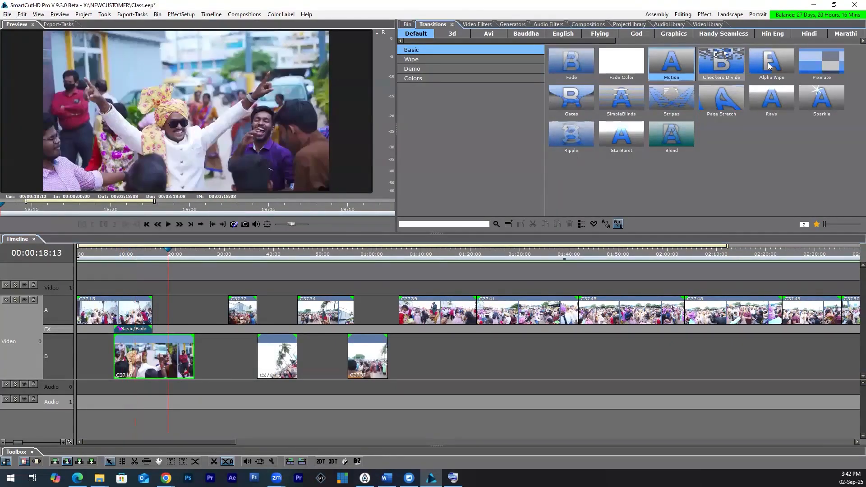
click(727, 63)
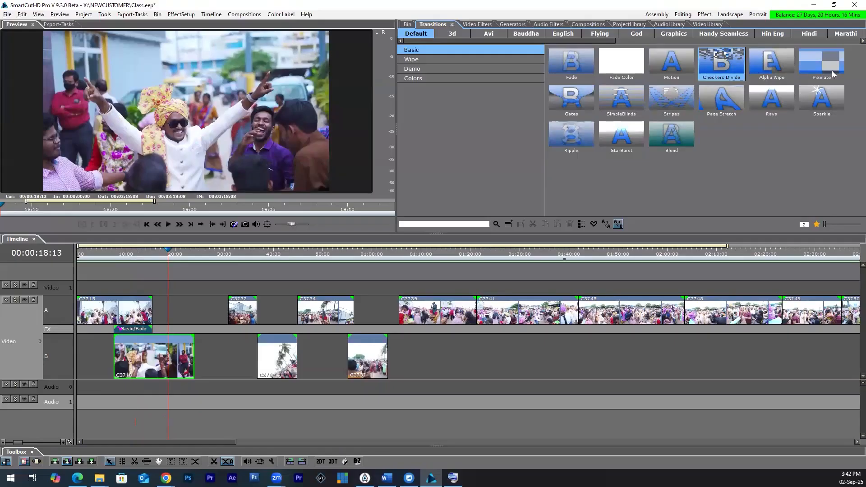
click(779, 65)
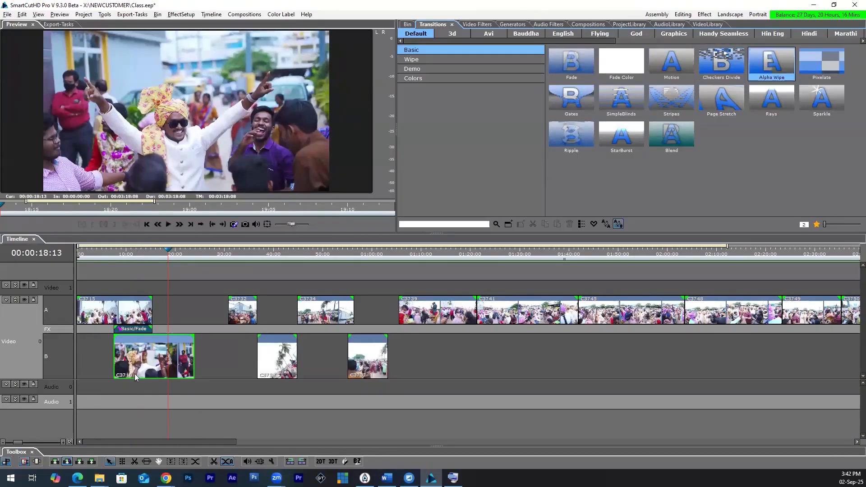
click(144, 313)
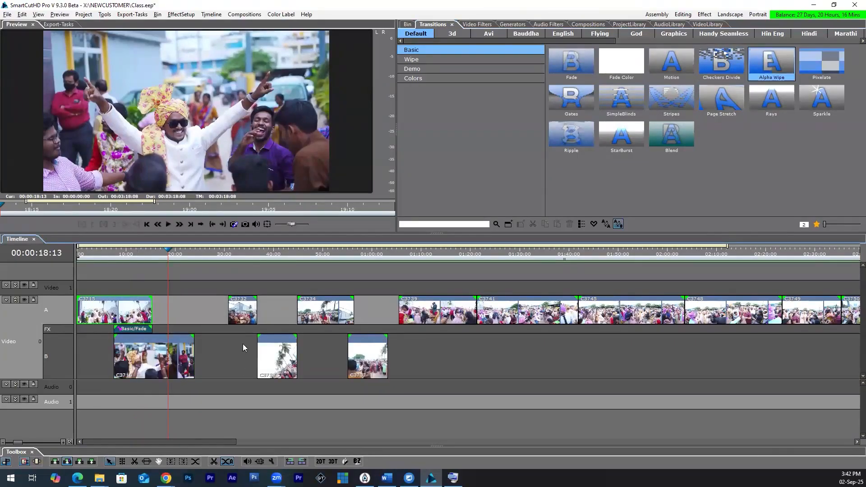
drag(238, 320, 186, 322)
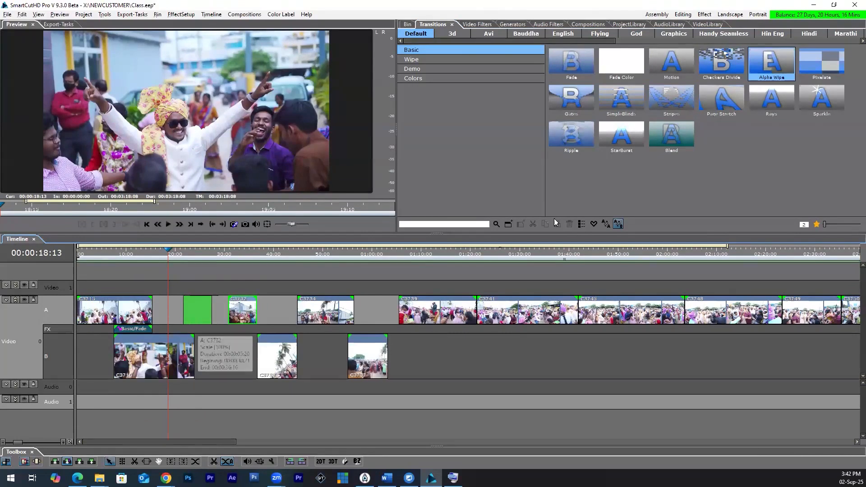
click(608, 139)
drag(624, 139, 199, 336)
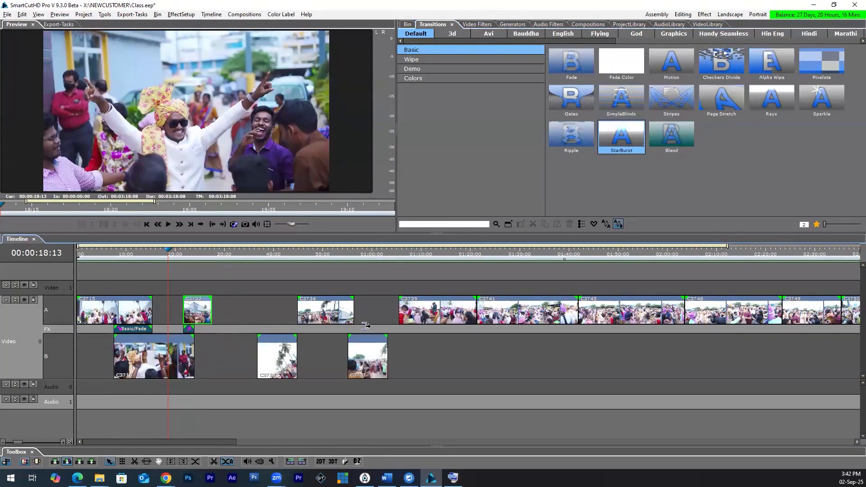
Step: Shift C3734 and C3733 earlier so C3733 overlaps the end of C3732, and add a Blend transition on the FX row there
drag(310, 318, 299, 320)
drag(249, 364, 228, 366)
drag(675, 137, 210, 331)
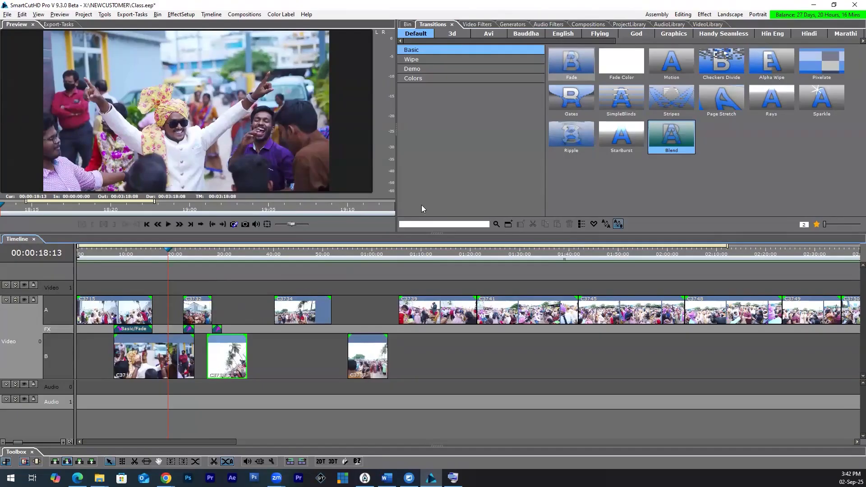
Step: Move C3734 earlier on row A to overlap the end of C3733 and add a Directional wipe transition over that overlap
click(432, 61)
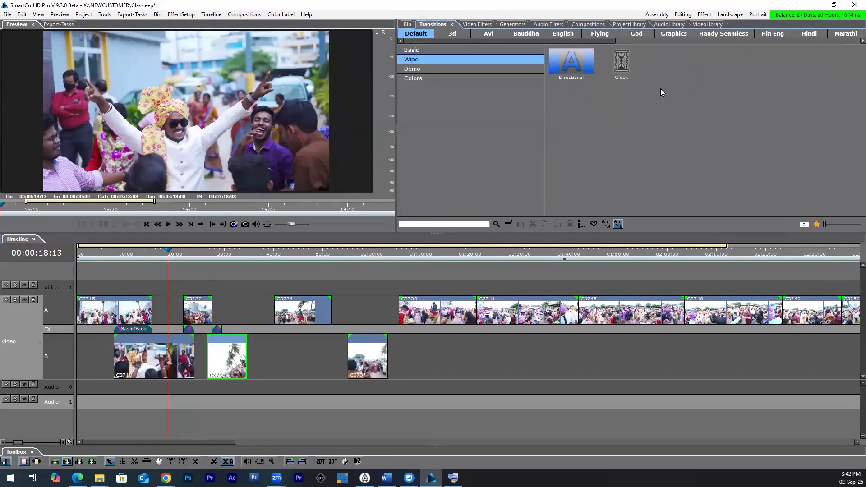
drag(306, 317, 267, 323)
drag(567, 82, 239, 332)
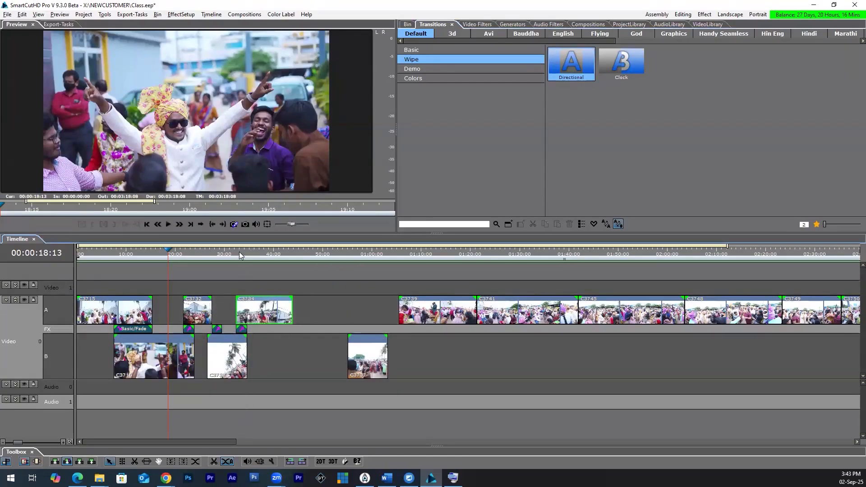
Step: Scrub and replay the transitions, examining how the Fade blends C3715 into C3716 from start to end
drag(241, 256, 245, 259)
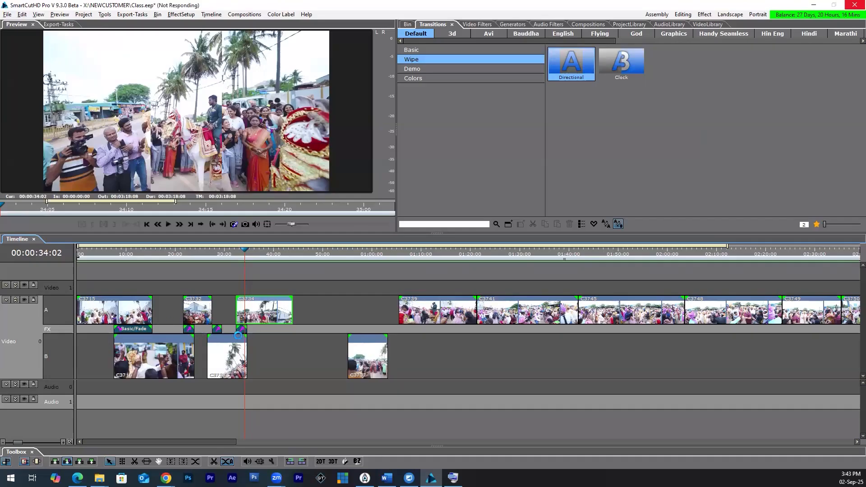
click(133, 256)
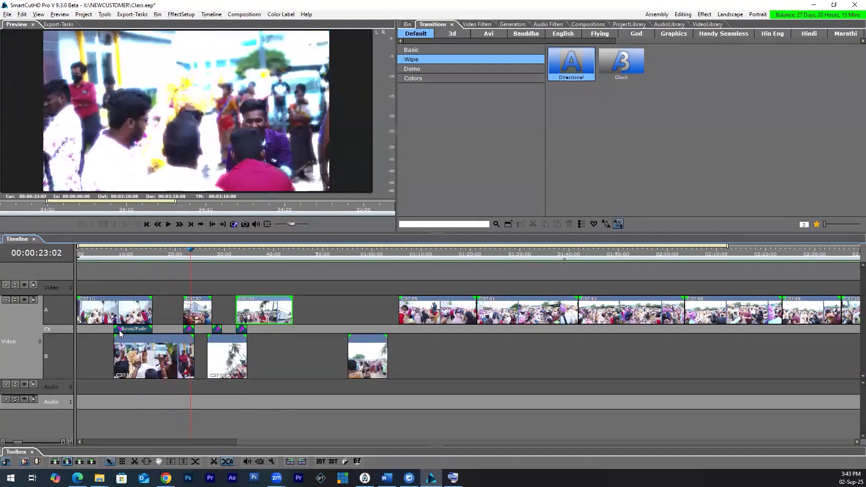
click(111, 260)
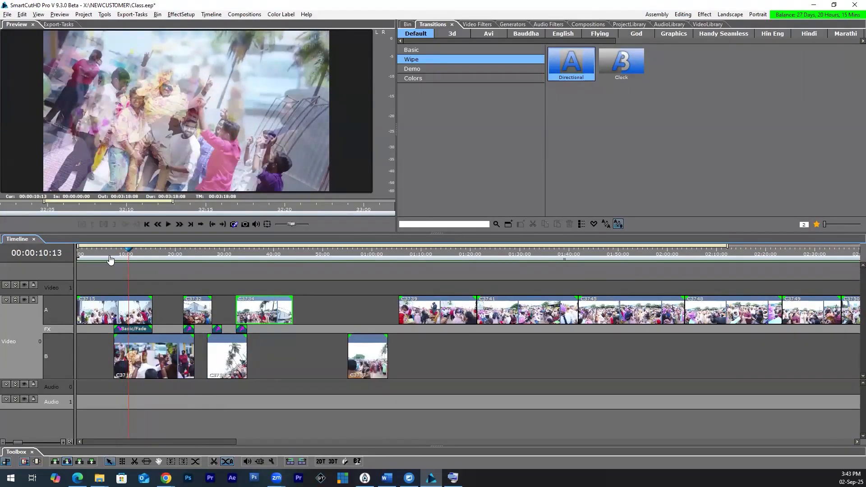
click(111, 259)
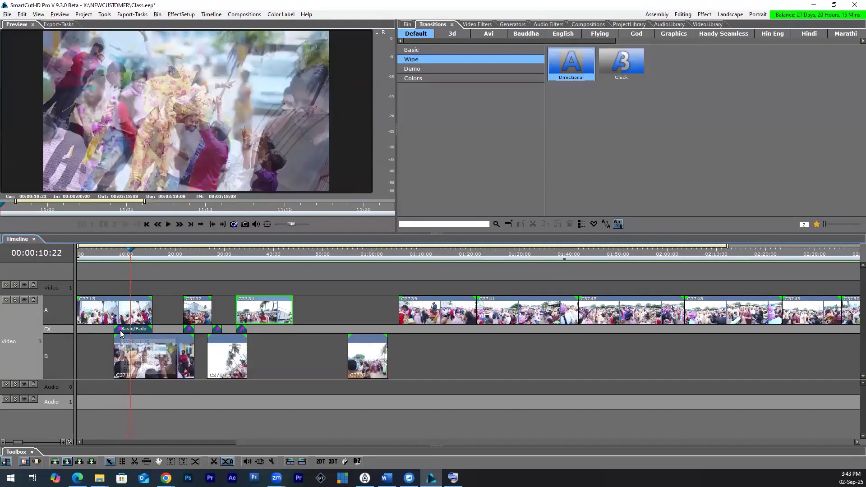
drag(108, 254, 117, 258)
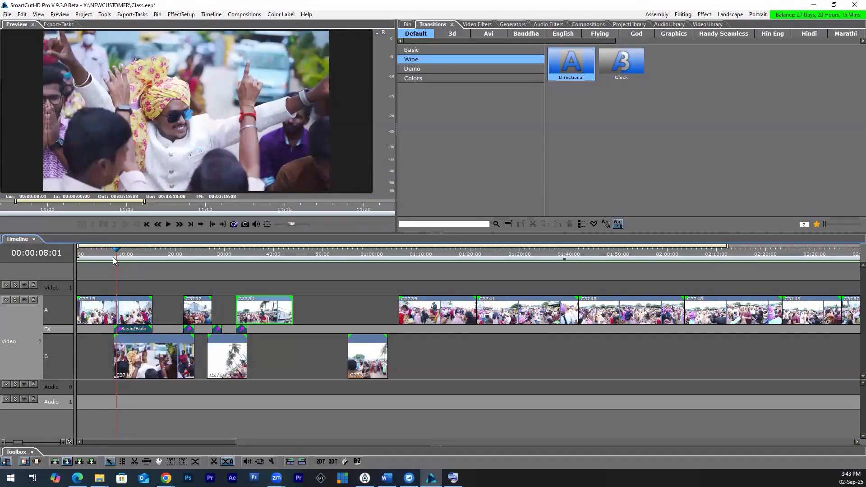
click(114, 257)
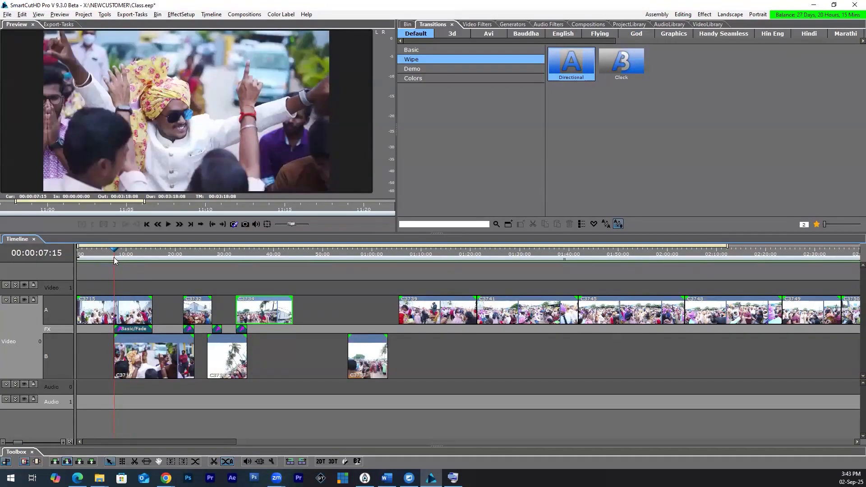
drag(114, 257, 145, 256)
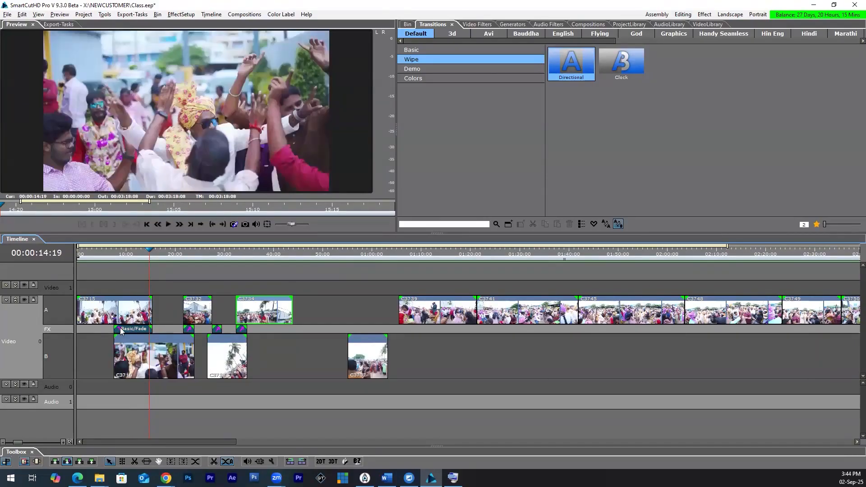
click(109, 256)
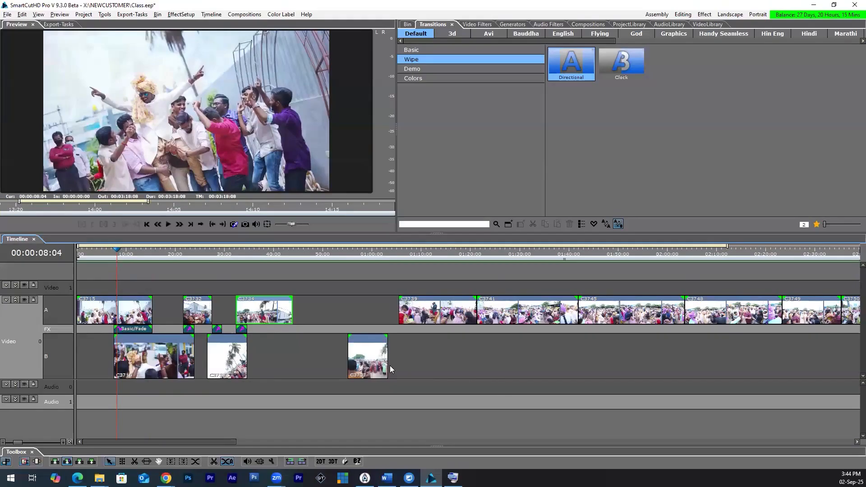
Step: Delete all clips and transitions from the timeline and return the playhead to 00:00:00:00
key(ctrl+a)
key(Delete)
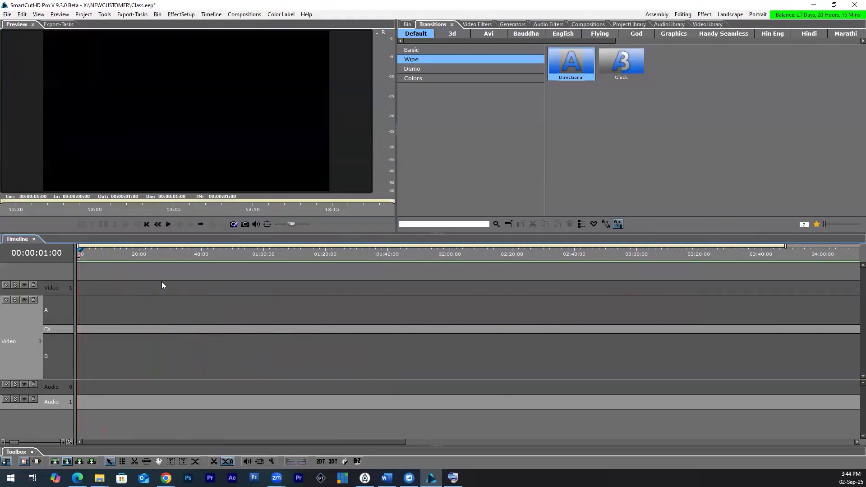
click(80, 250)
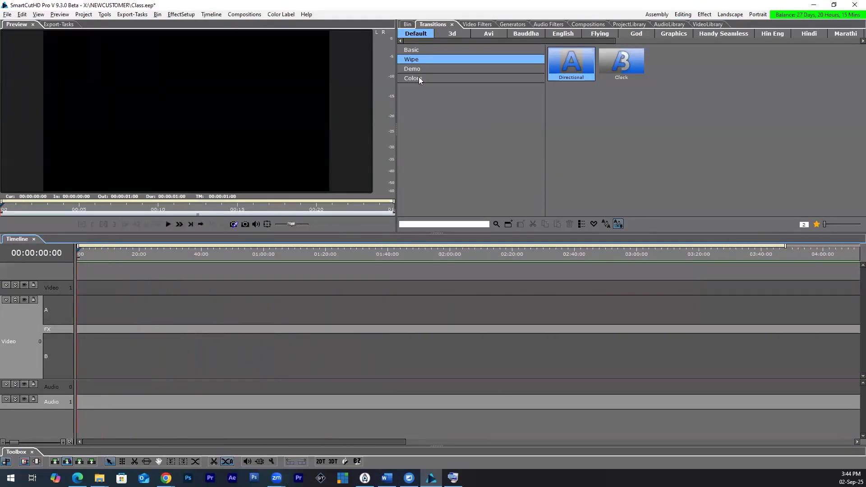
Step: Select the bin clips from C3754 through C3792
click(406, 25)
click(630, 52)
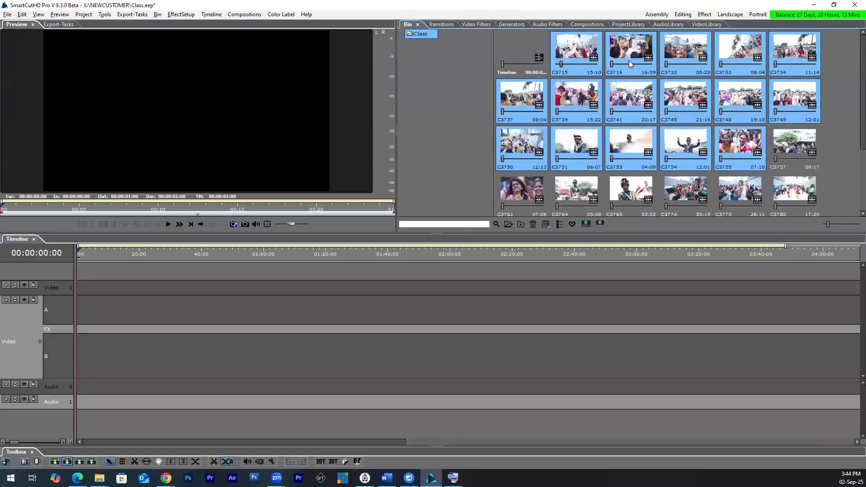
shift+click(683, 101)
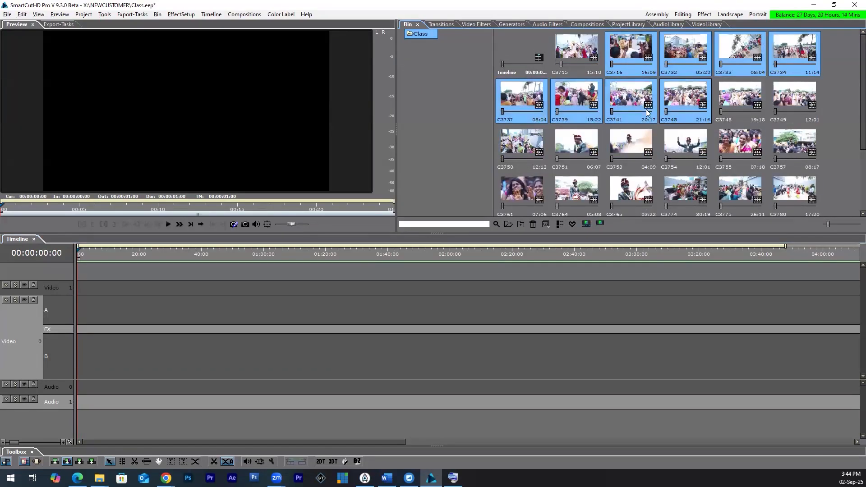
click(688, 159)
scroll(695, 173, down, 1)
ctrl+click(728, 120)
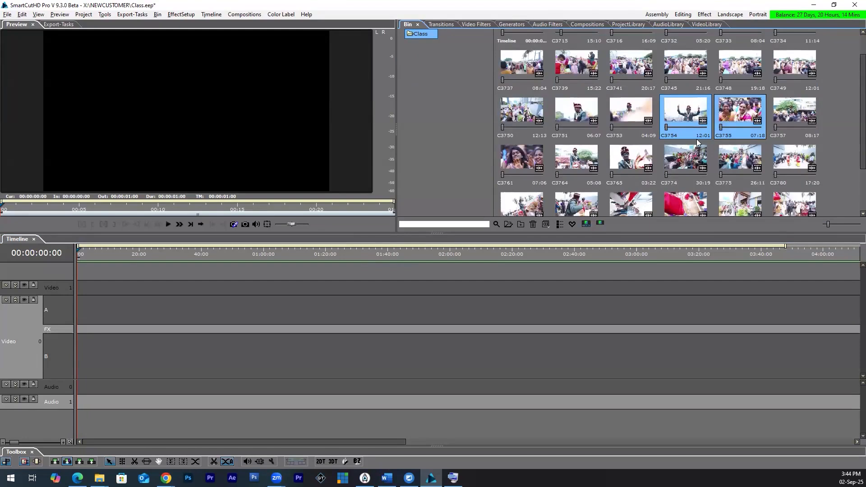
shift+click(794, 182)
Step: Place the selected clips at the start of Video 0 row A without changing the project settings, and undo the placement
drag(794, 183, 79, 317)
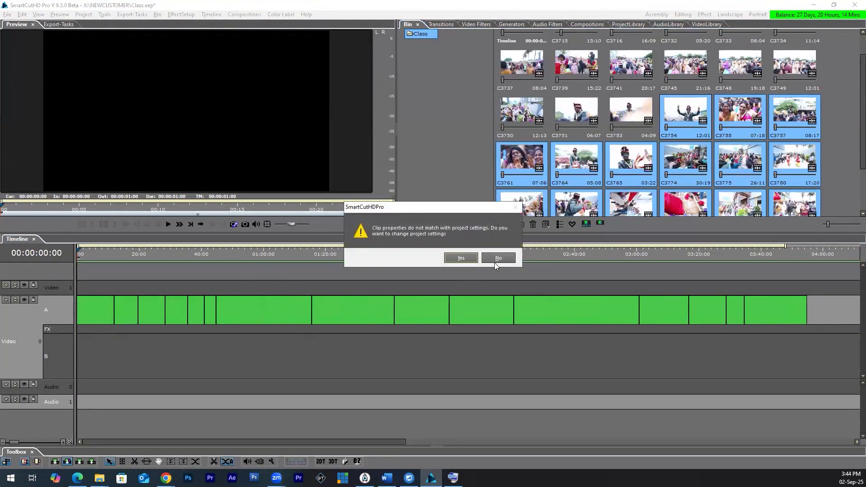
click(497, 257)
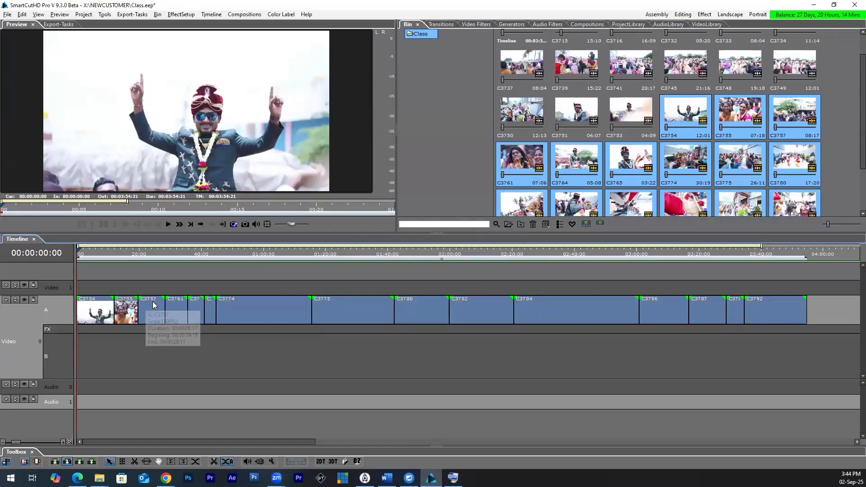
key(ctrl+z)
Step: Fill in skipping 5 frames from the start and 5 from the end for the selected bin clips, and cancel it
right_click(686, 115)
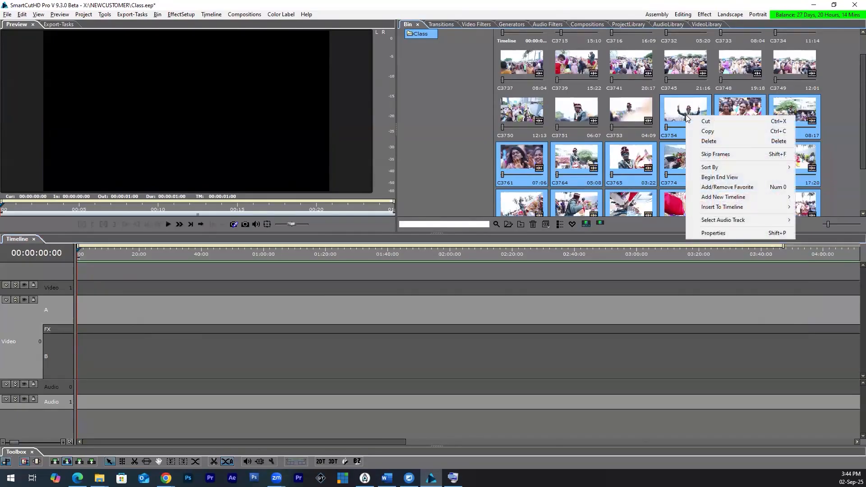
click(715, 155)
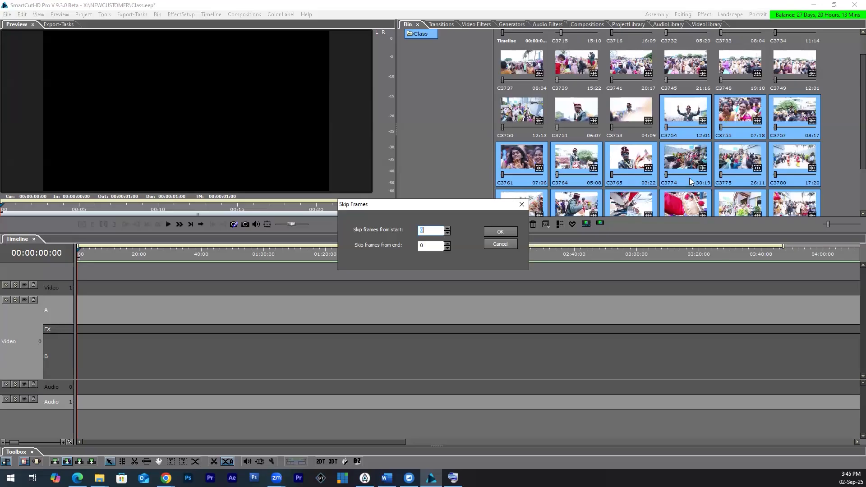
drag(388, 204, 354, 227)
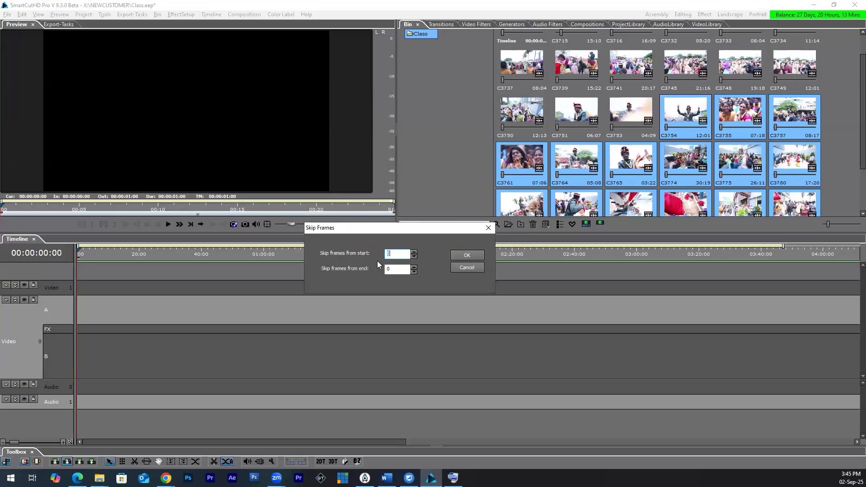
click(398, 255)
drag(398, 256, 362, 266)
text(5)
drag(397, 270, 368, 274)
text(5)
click(462, 268)
Step: Place C3754 at the start of Video 0 row A without changing the project settings, and move the playhead to its end
click(684, 118)
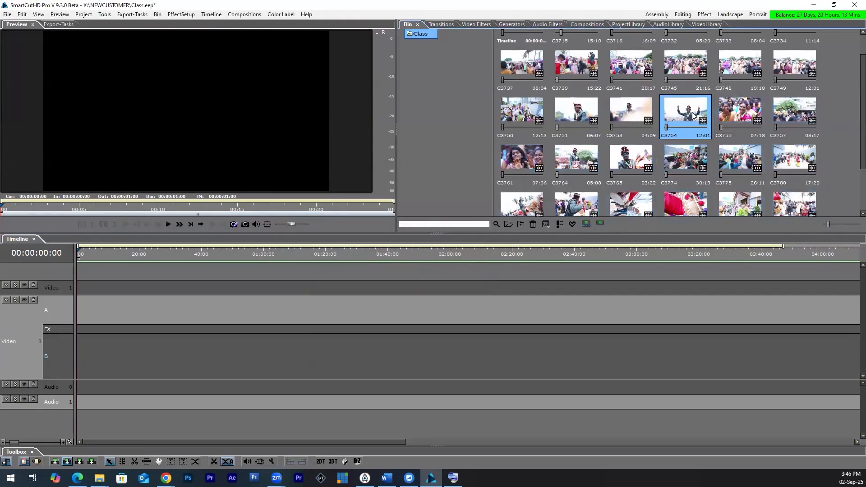
drag(694, 117, 80, 320)
click(493, 257)
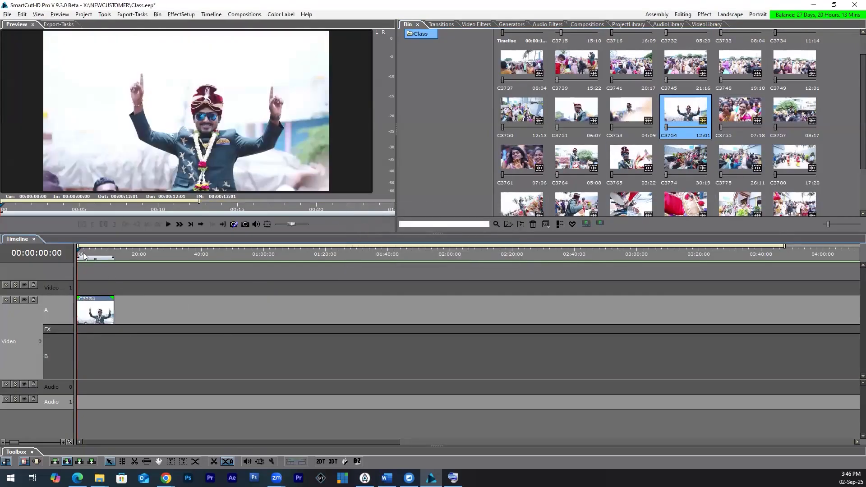
scroll(135, 295, up, 3)
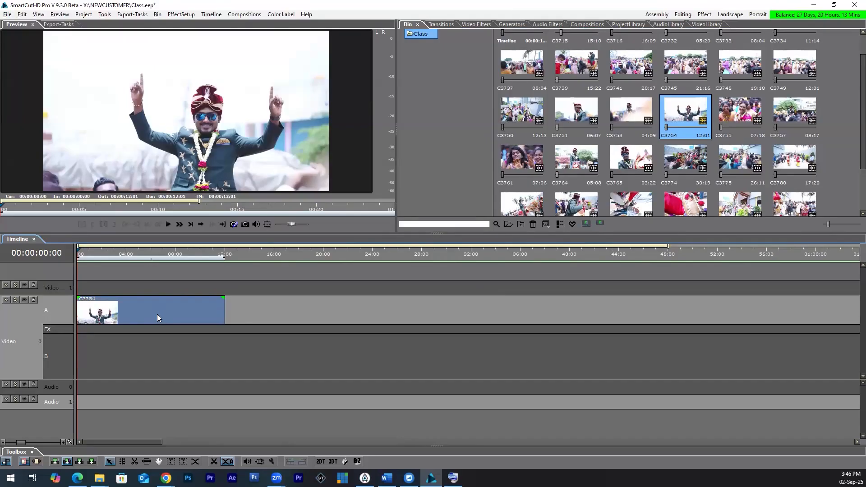
click(225, 254)
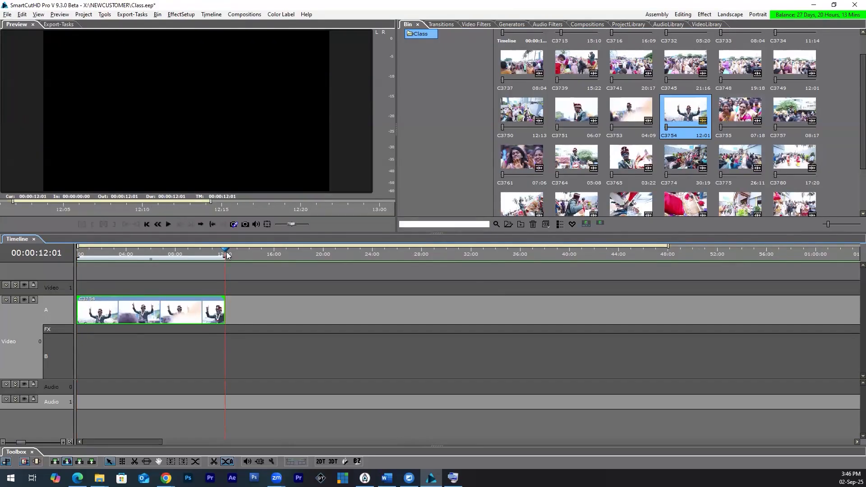
key(Home)
click(225, 254)
Step: Try to skip frames on the bin clip C3754 while it is placed, and delete the clip from the timeline
right_click(676, 119)
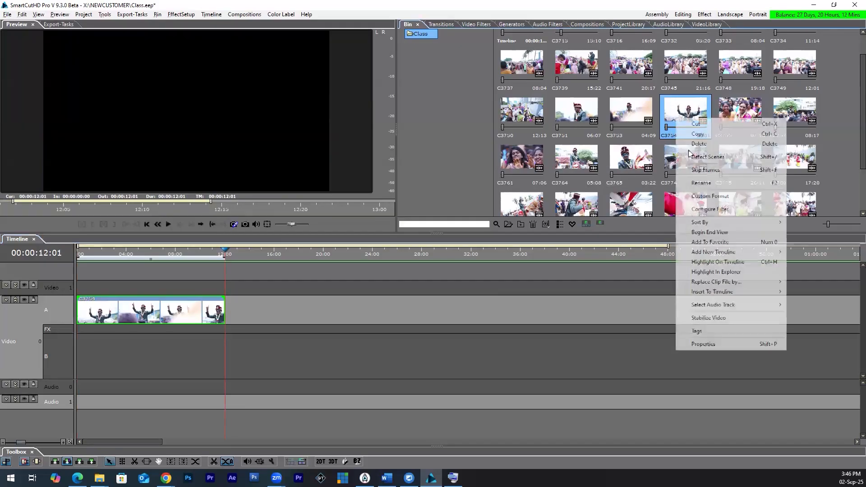
click(701, 170)
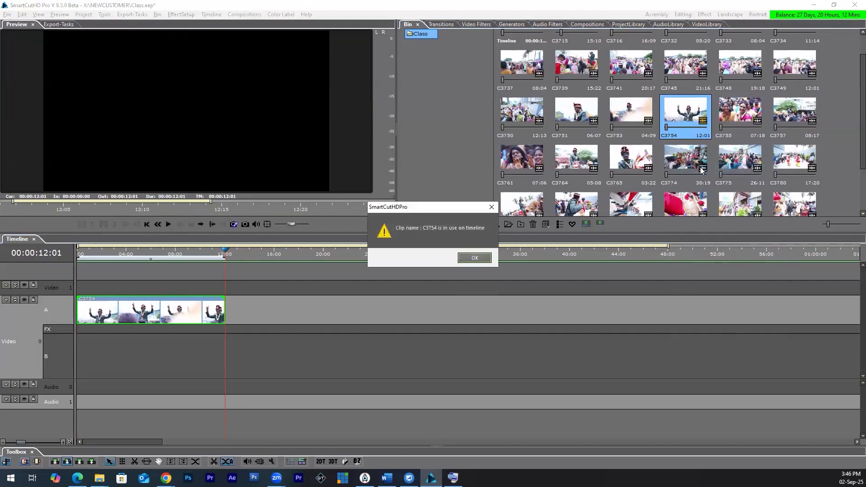
click(470, 262)
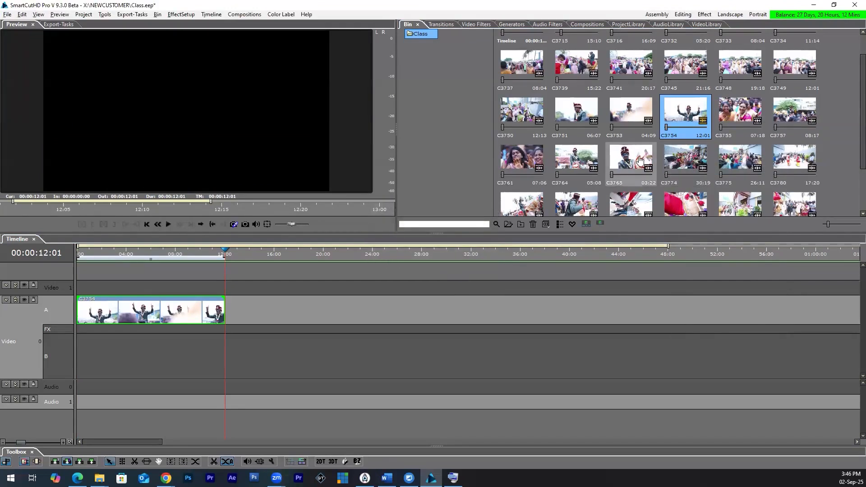
drag(635, 160, 169, 336)
click(195, 308)
key(Delete)
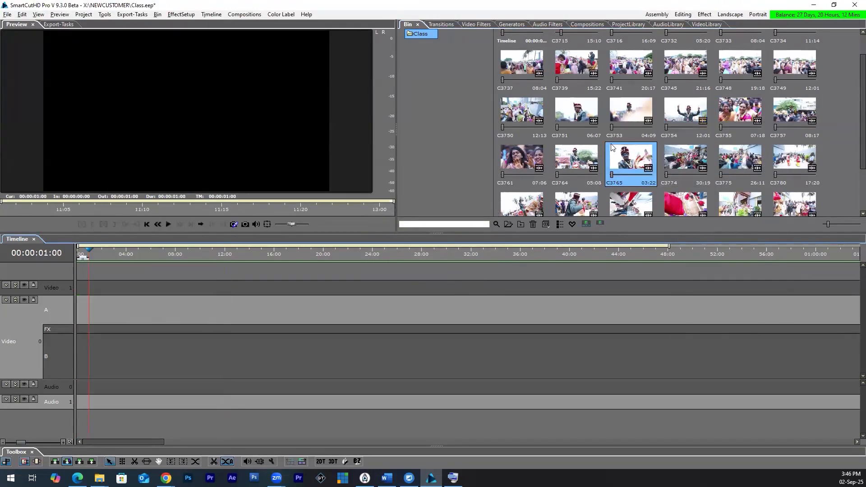
Step: Skip 5 frames from the start and 5 frames from the end of the bin clip C3754
right_click(687, 112)
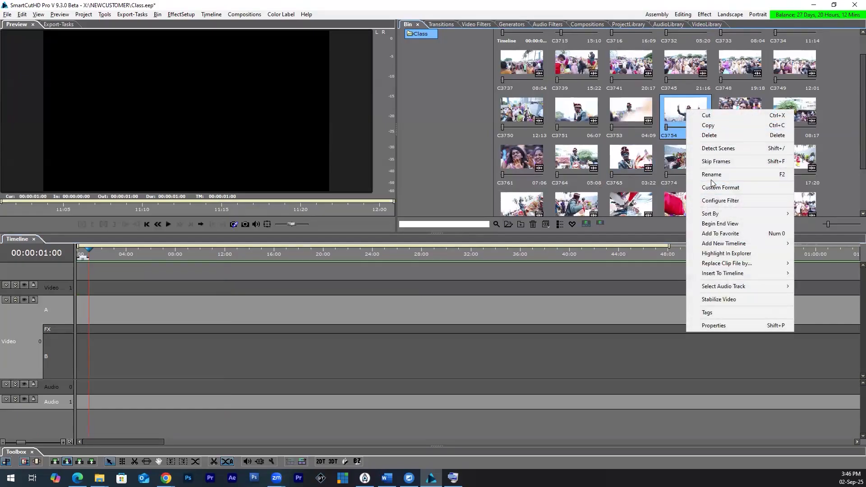
click(715, 162)
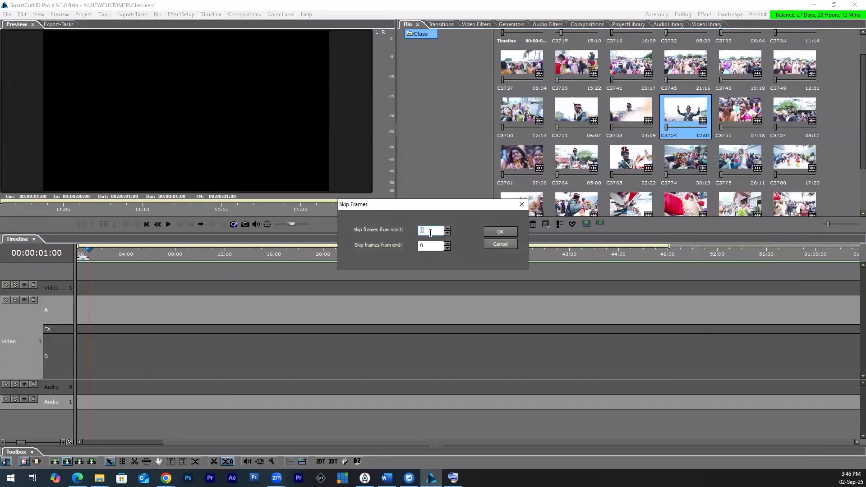
text(5)
key(Tab)
text(5)
click(500, 231)
Step: Place the trimmed C3754 with its audio at the start of the timeline
double_click(696, 115)
click(80, 313)
right_click(84, 313)
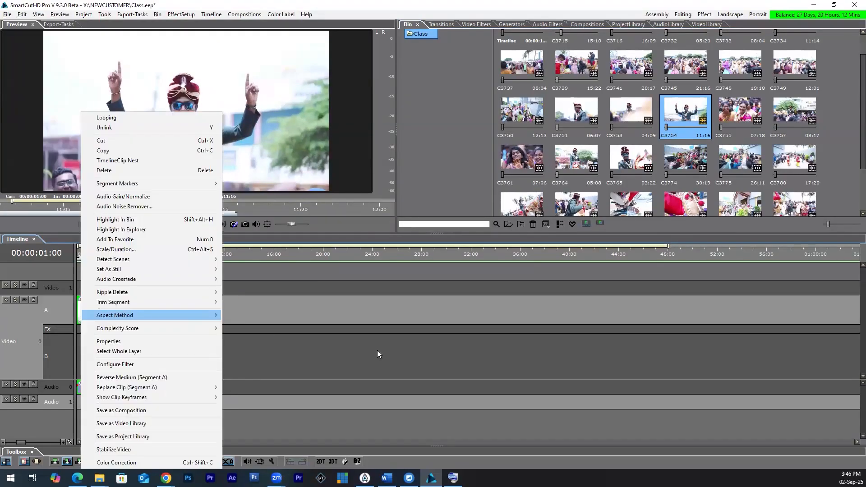
click(108, 315)
Step: Play the end of the placed C3754 from 00:00:10:21, and delete the clip from the timeline
click(211, 251)
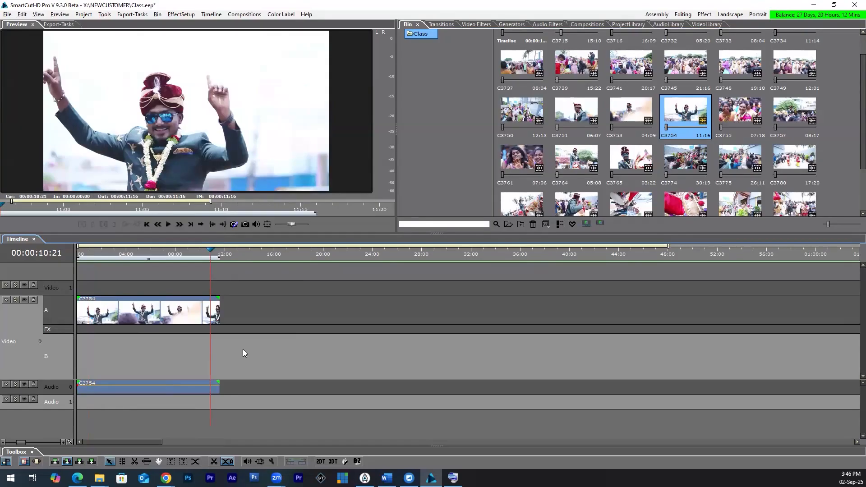
key(space)
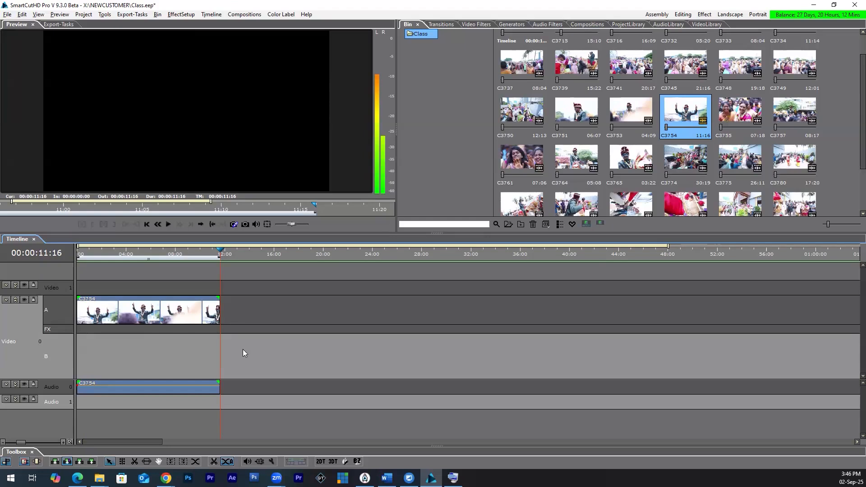
click(182, 313)
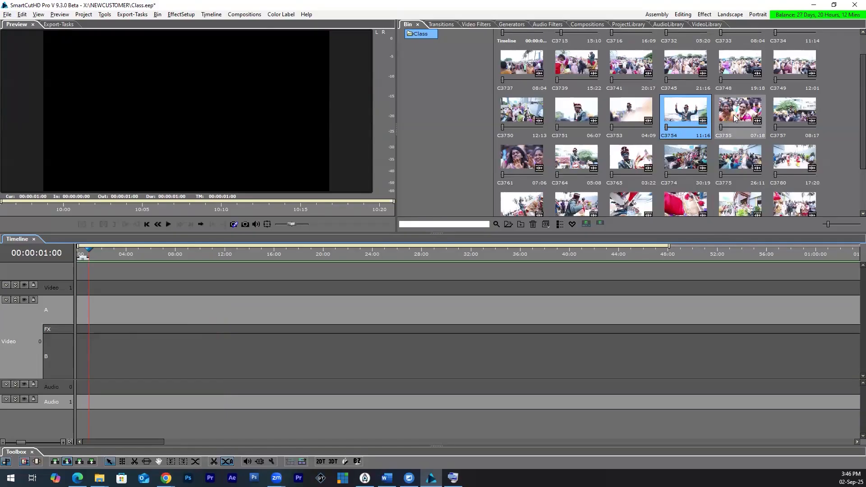
Step: Place C3755 at the start of Video 0 row A without changing project settings, followed by C3757, C3761 and C3787 with gaps between them
click(747, 119)
drag(747, 115, 81, 314)
click(497, 258)
drag(798, 126, 209, 306)
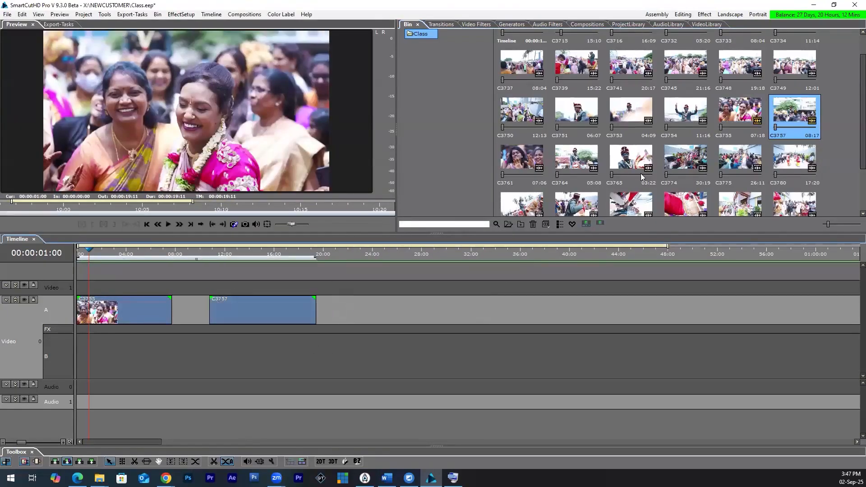
drag(526, 173, 352, 308)
drag(486, 313, 445, 320)
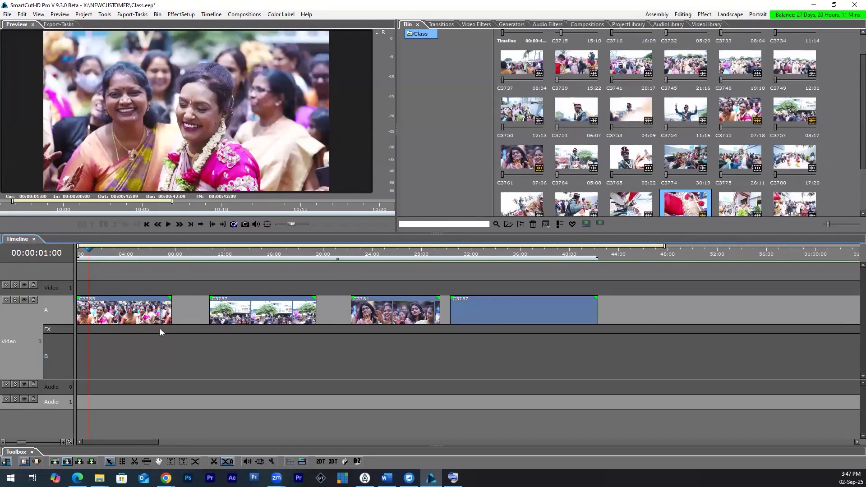
click(274, 318)
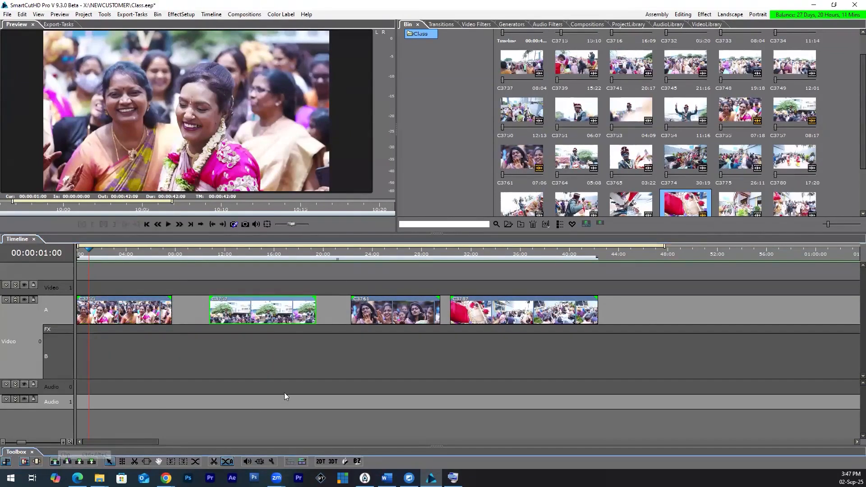
Step: Place C3751 on Video 1 starting at the end of C3755, and undo the placement
click(586, 124)
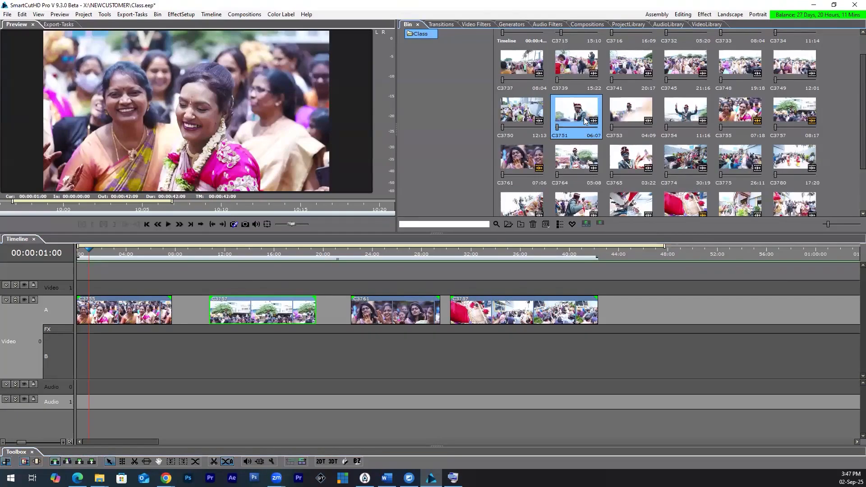
drag(580, 117, 174, 285)
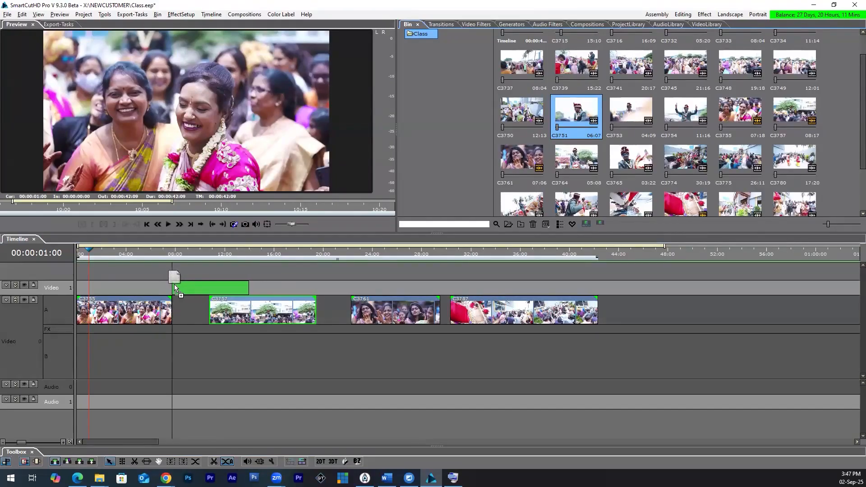
drag(174, 284, 174, 284)
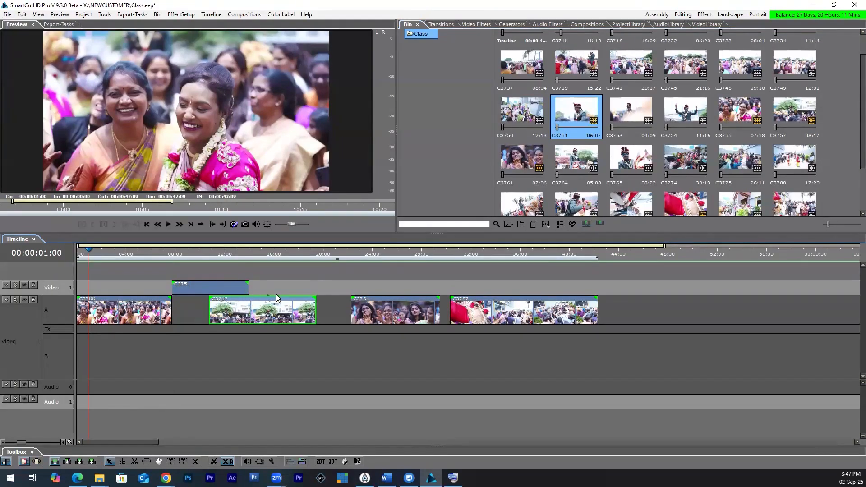
key(ctrl+z)
Step: Place C3751 on row A in the gap between C3755 and C3757, check it at 00:00:10:14, and undo the placement
mouse_move(567, 128)
mouse_down()
mouse_move(279, 276)
mouse_move(173, 297)
mouse_move(179, 288)
mouse_move(183, 298)
mouse_move(174, 299)
mouse_move(186, 299)
mouse_move(174, 302)
mouse_move(185, 303)
mouse_move(172, 300)
mouse_up()
click(207, 252)
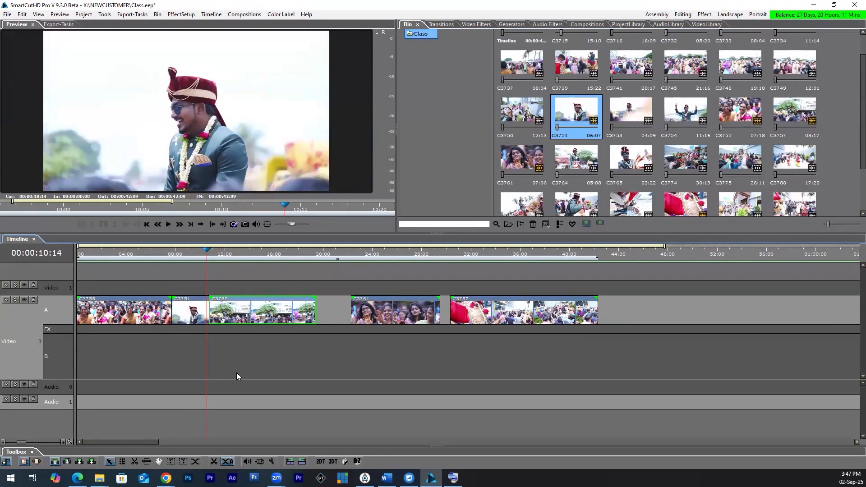
key(ctrl+z)
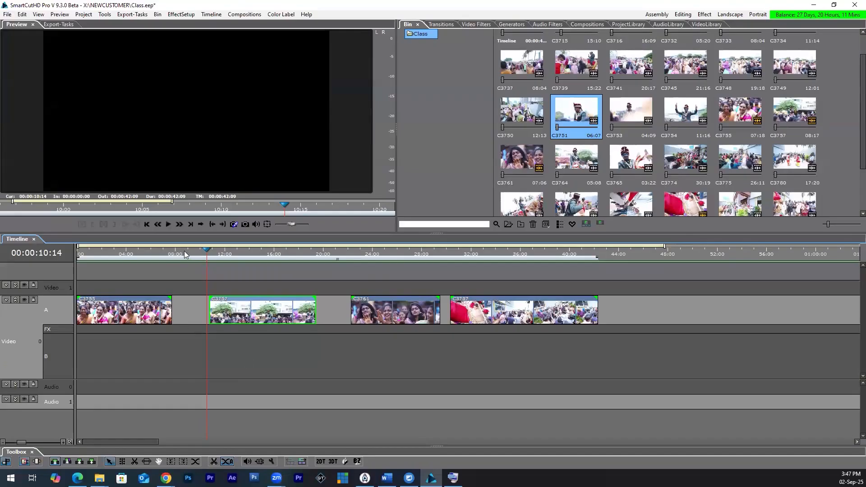
Step: Jump the playhead back and forth between the edges of the gap after C3755 to examine the gap's extent
drag(207, 250, 172, 255)
key(Down)
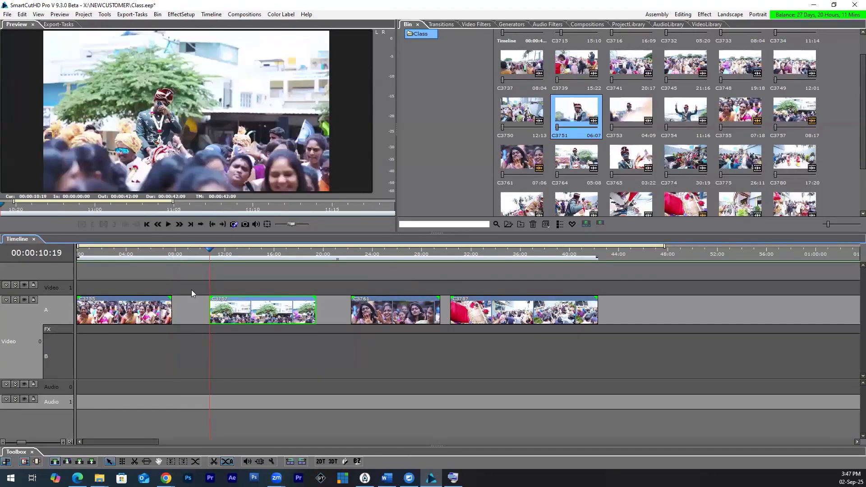
key(Up)
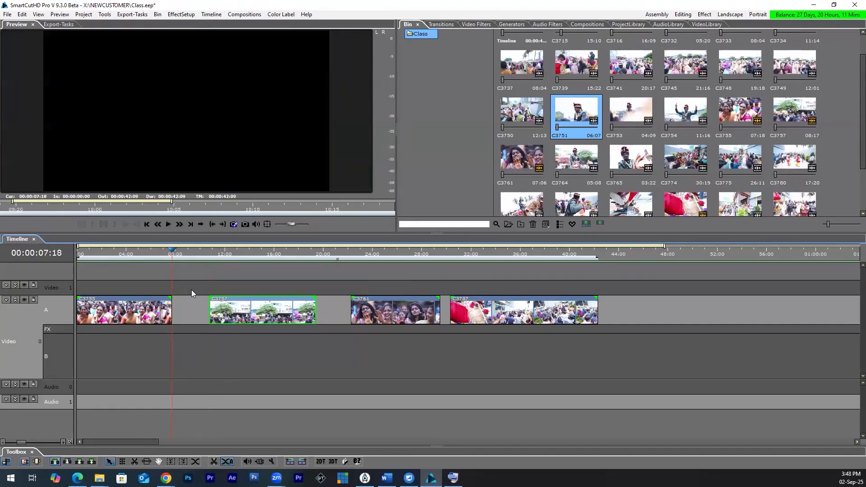
key(Down)
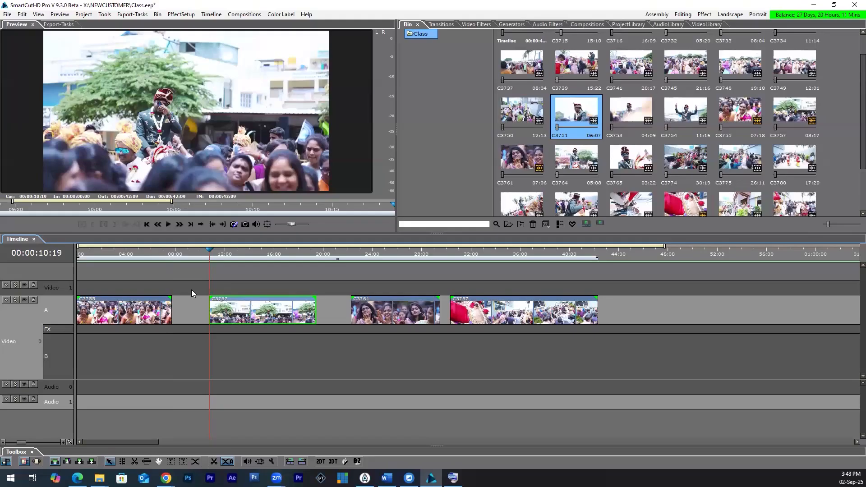
key(Up)
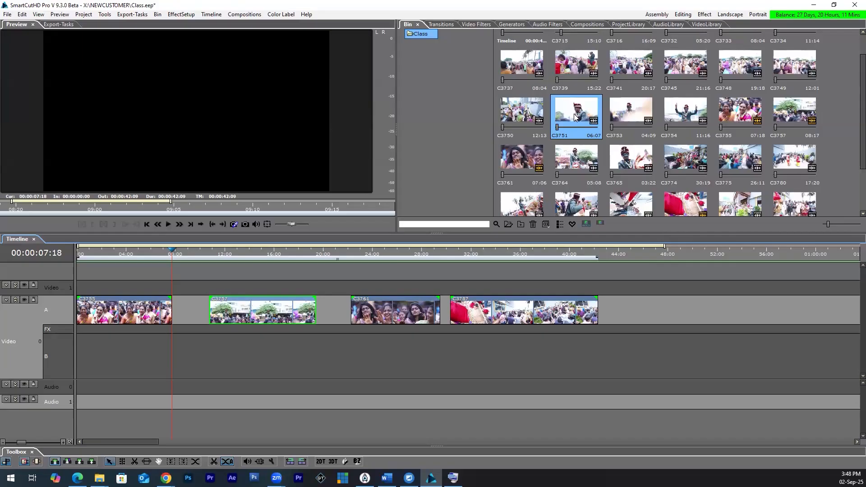
Step: Insert C3751 at 00:00:07:18 on row A, scrub across it into C3757, and remove it again
drag(575, 115, 174, 303)
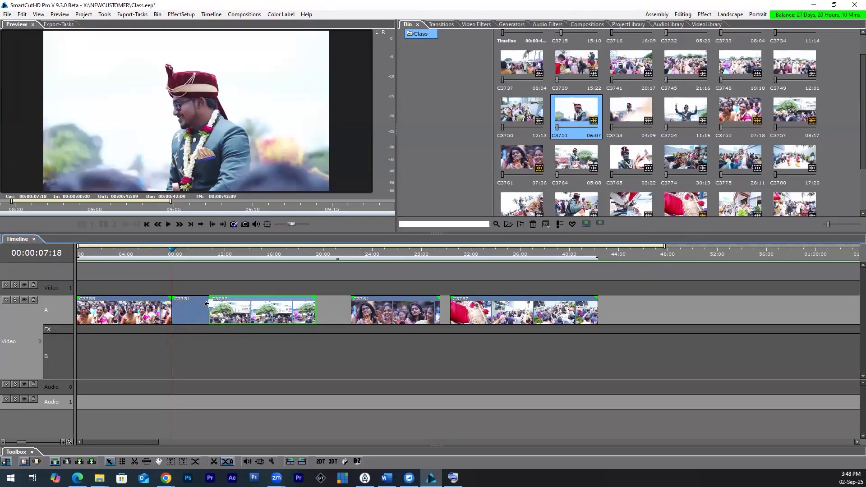
drag(176, 256, 214, 263)
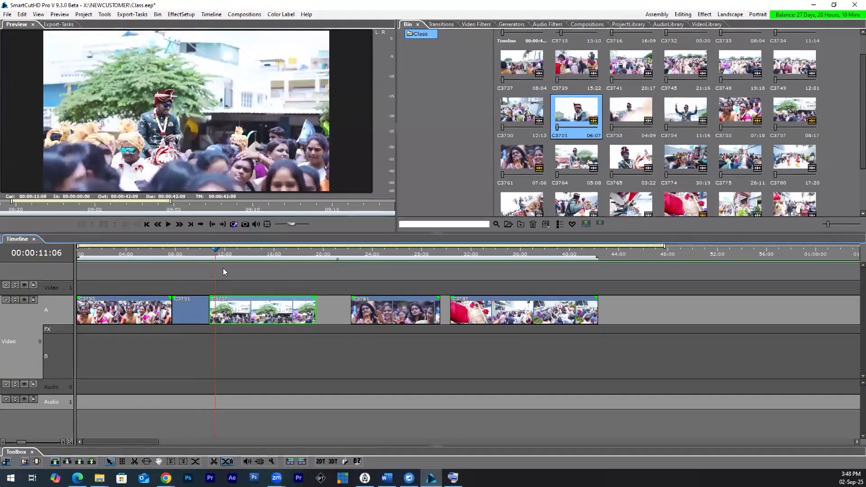
key(Delete)
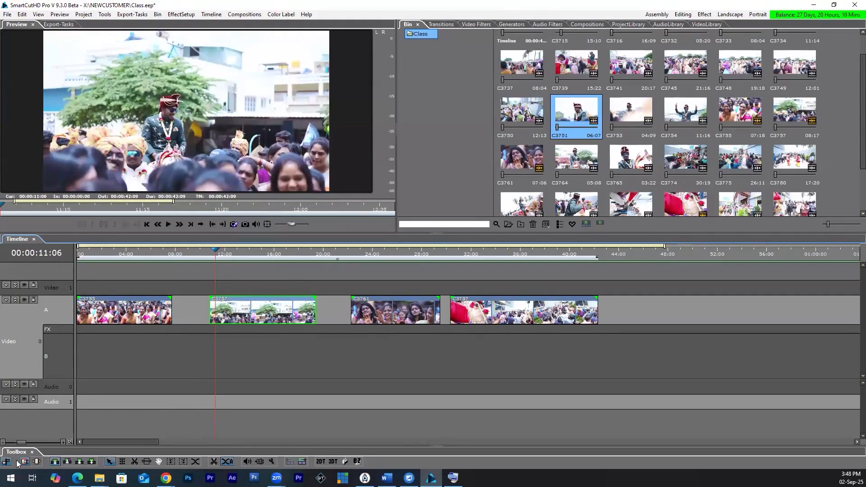
Step: Switch to the Full placement mode and place C3751 on Video 0 row B starting at the end of C3755
click(68, 460)
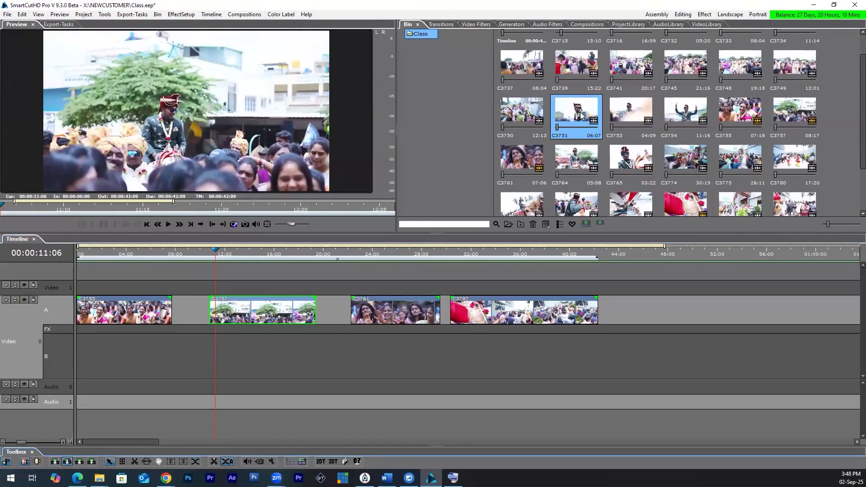
drag(581, 113, 174, 293)
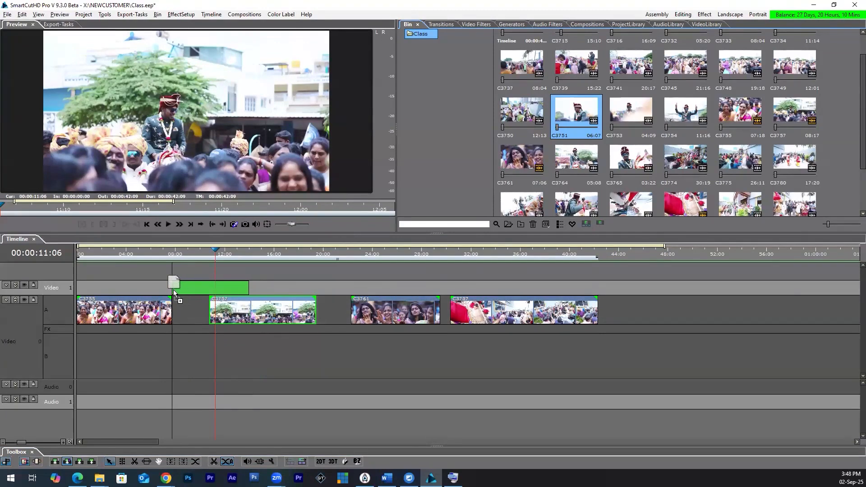
drag(172, 291, 174, 311)
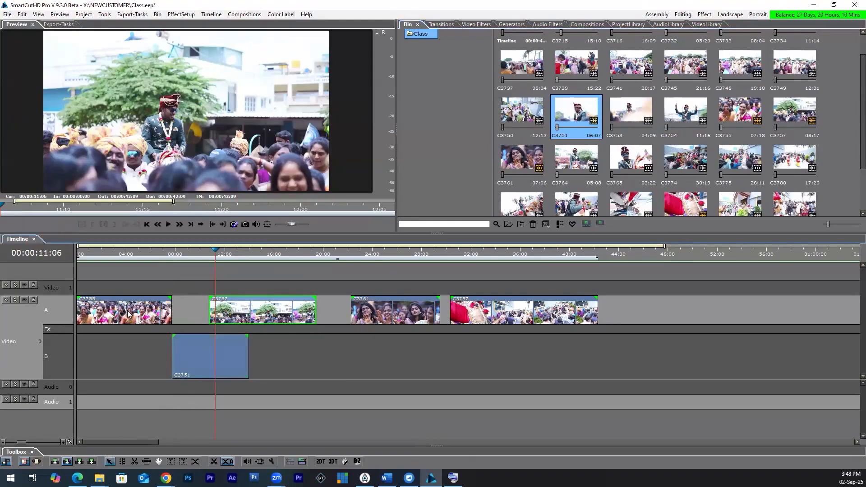
Step: Collapse Video 0 into a single row, play across C3751 into C3757, and expand the A/B rows again
click(16, 301)
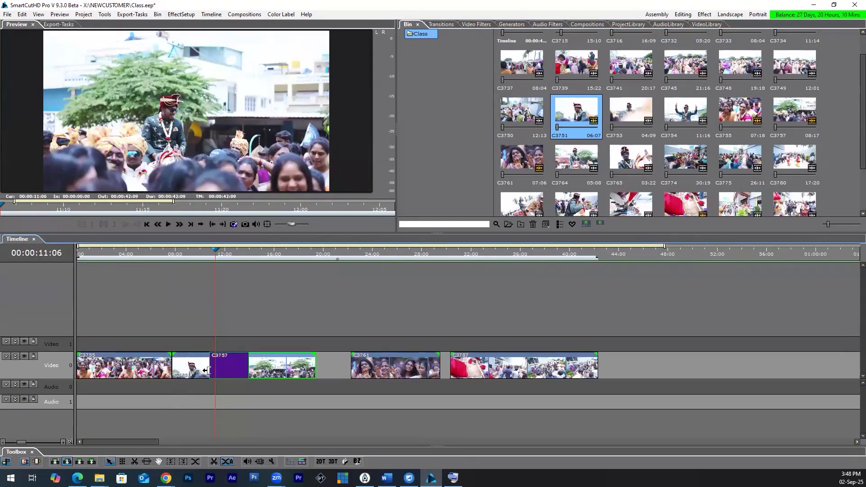
click(189, 253)
key(space)
double_click(220, 358)
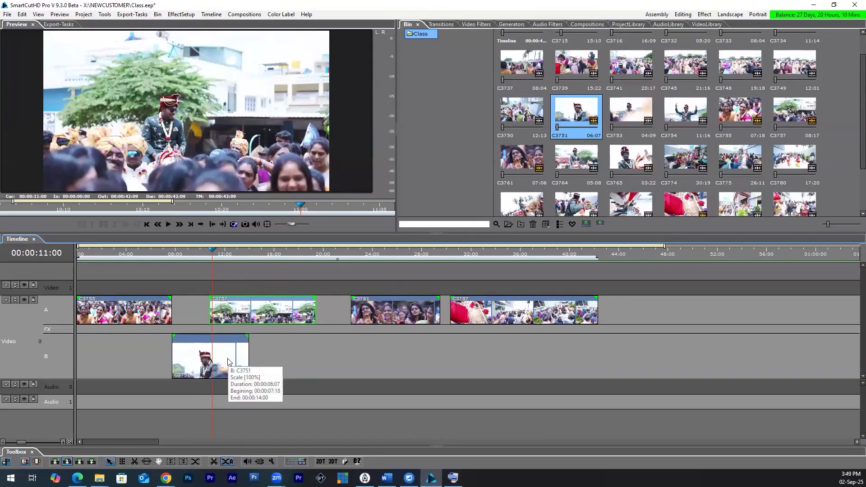
Step: Shift C3751 on row B earlier to overlap the end of C3755, scrub the overlap, and return it to C3755's end
click(224, 363)
drag(224, 363, 210, 361)
drag(172, 258, 175, 300)
drag(211, 360, 230, 360)
key(ctrl+z)
key(ctrl+y)
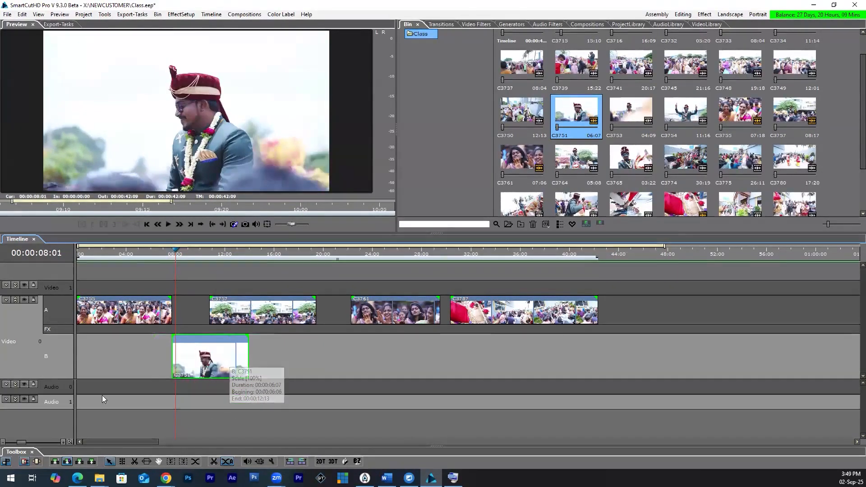
Step: In the gap-fitting placement mode, try C3751 in the row A gap after C3755 and on Video 1, undoing each placement
click(54, 462)
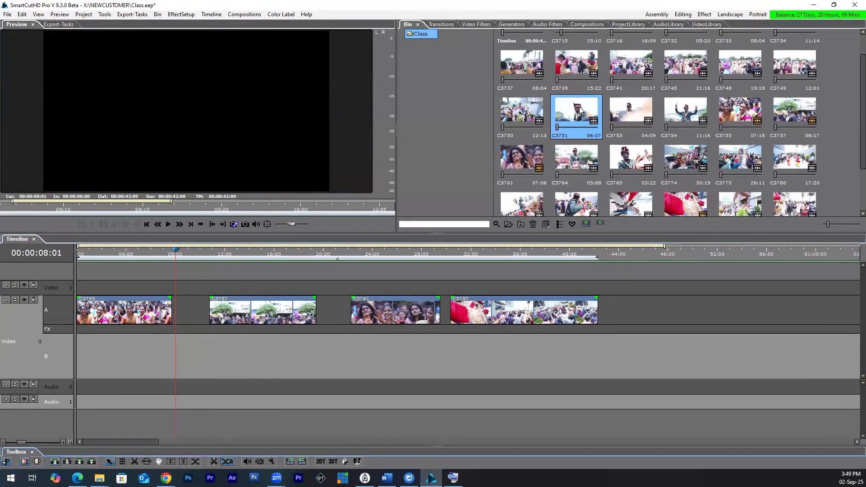
drag(218, 267, 195, 296)
click(195, 256)
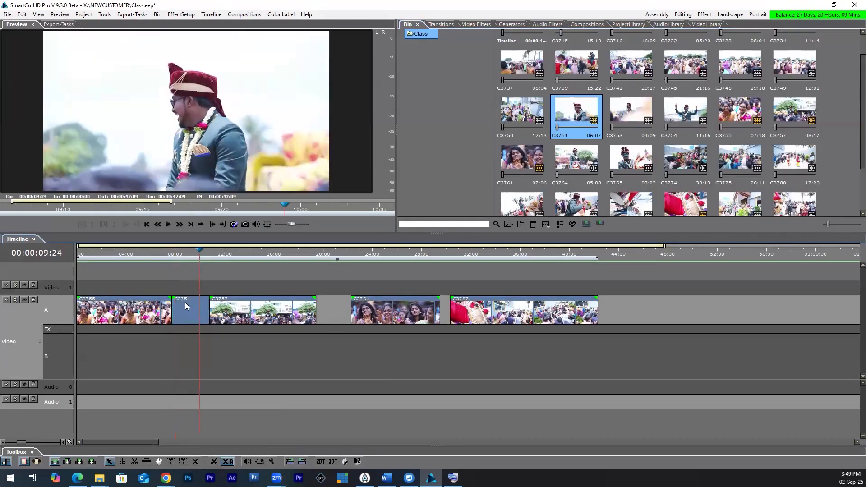
key(ctrl+z)
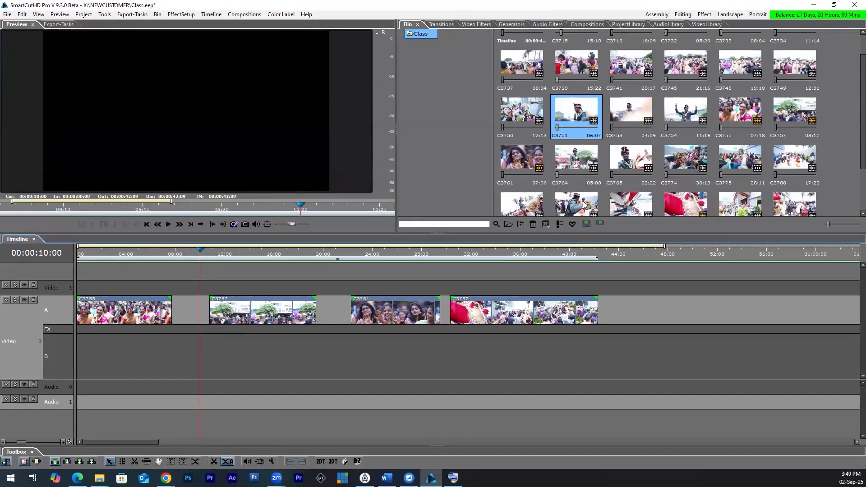
drag(588, 114, 171, 289)
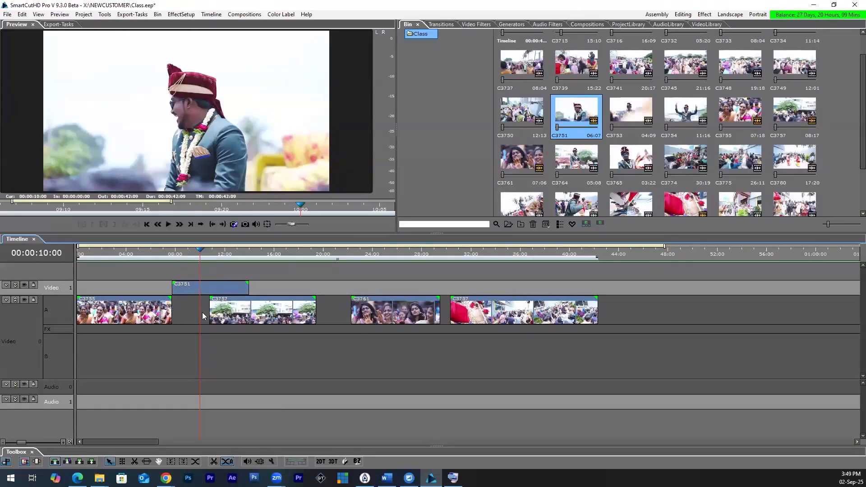
key(ctrl+z)
Step: Place the full C3751 on row B overlapping C3755 and C3757, slide it earlier and back while scrubbing, and delete it
drag(577, 112, 166, 321)
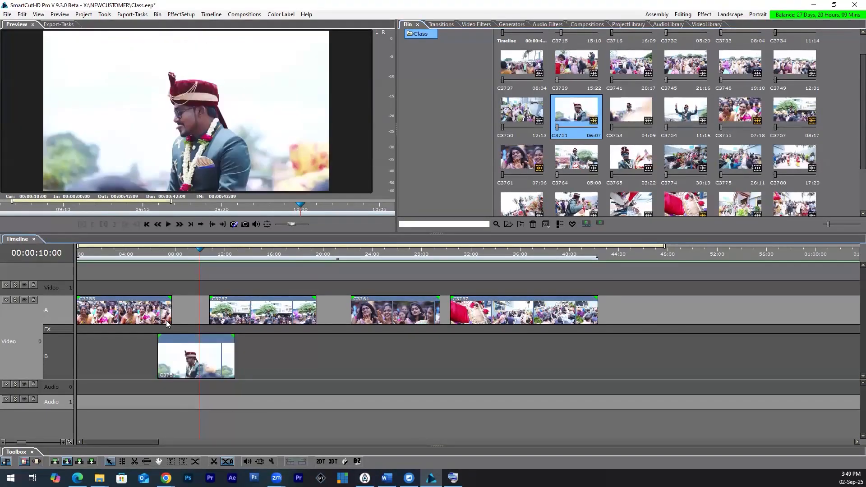
mouse_move(171, 251)
mouse_down()
mouse_move(165, 258)
mouse_move(179, 263)
mouse_up()
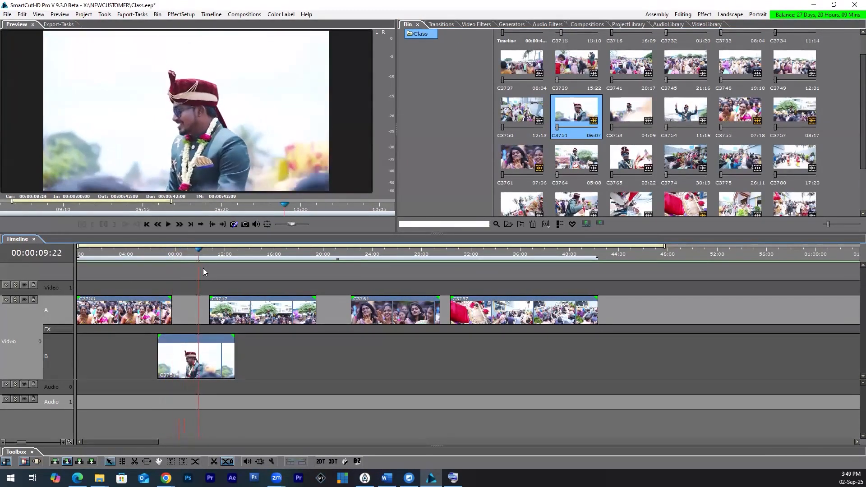
drag(202, 369, 186, 369)
click(208, 256)
click(210, 256)
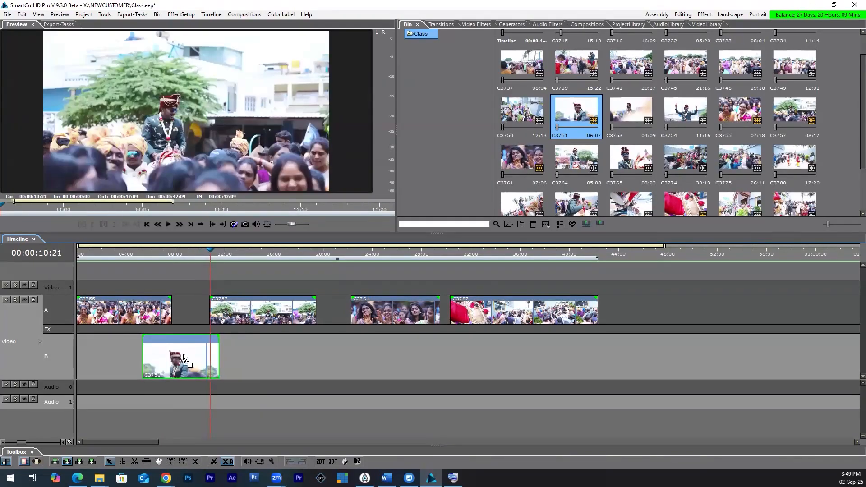
drag(168, 364, 187, 364)
mouse_move(167, 255)
mouse_down()
mouse_move(193, 260)
mouse_move(184, 257)
mouse_up()
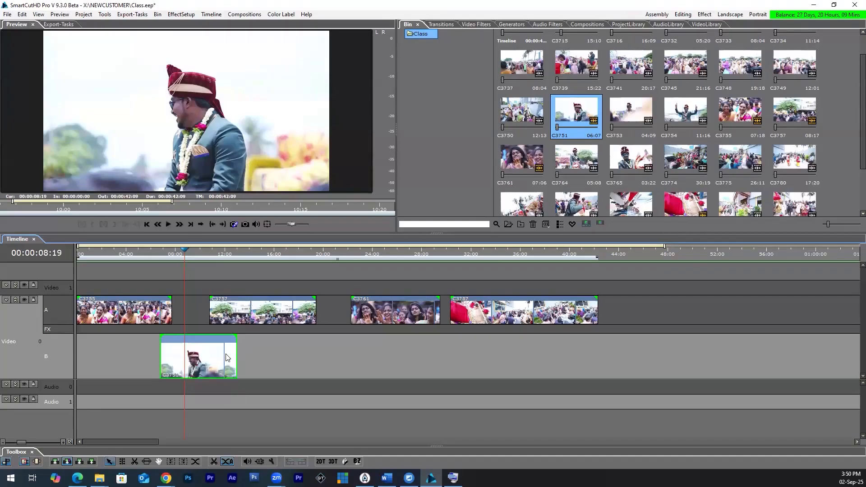
key(Delete)
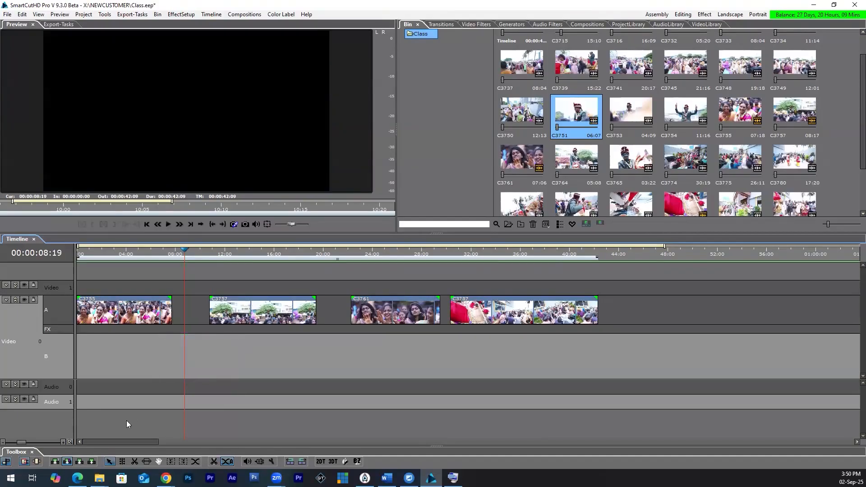
Step: Choose the placement mode that pushes following clips and move C3757 on row A earlier, leaving a narrow gap after C3755
click(79, 461)
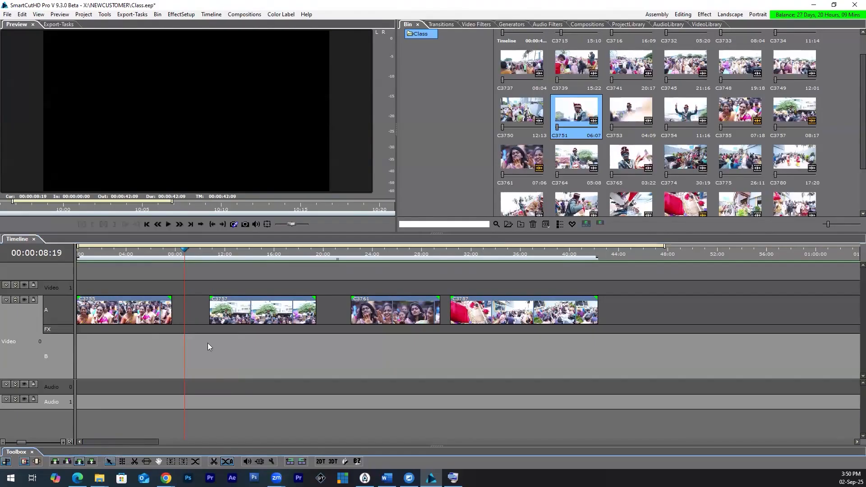
drag(223, 317, 191, 358)
click(170, 264)
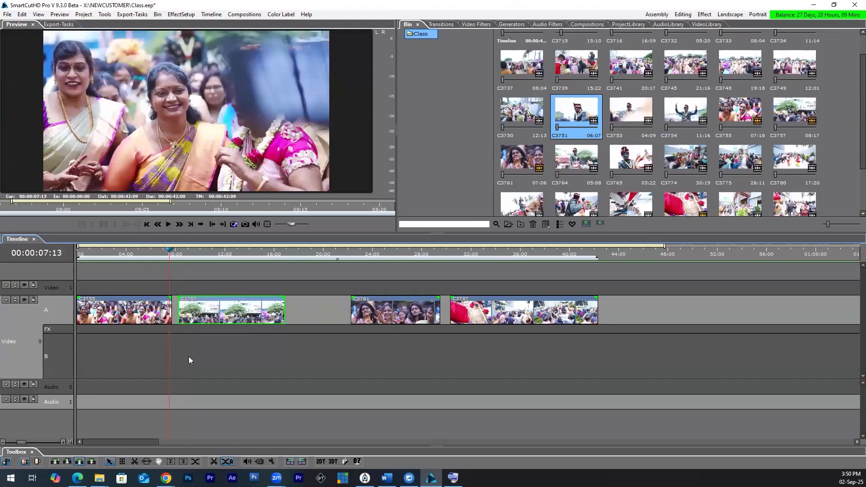
scroll(188, 356, up, 2)
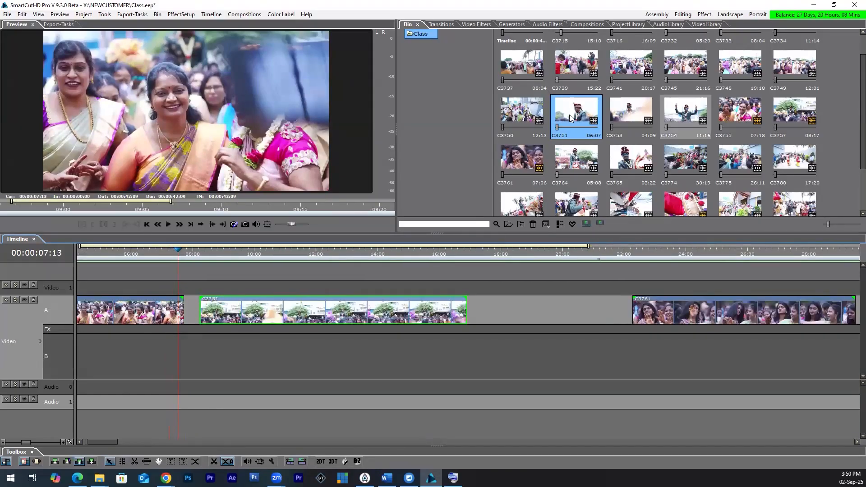
Step: Insert the full C3751 into the narrow gap after C3755, pushing C3757 and the following clips later, and play across it
drag(562, 127, 285, 369)
drag(185, 254, 228, 252)
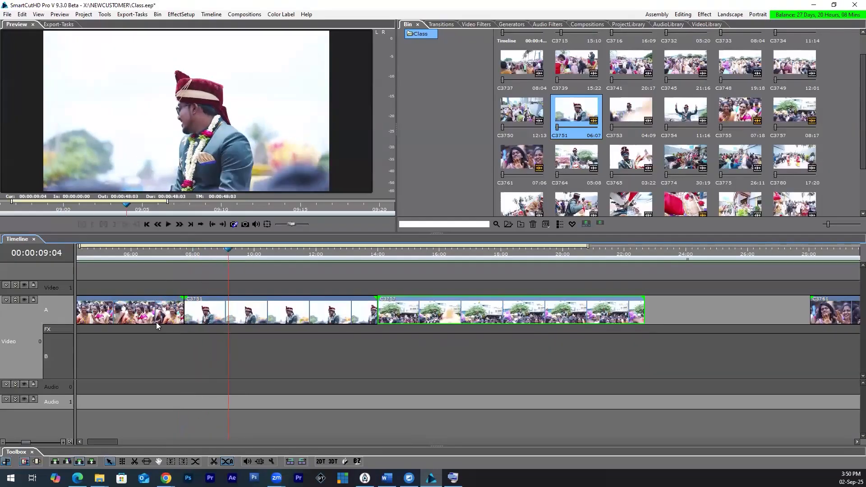
key(space)
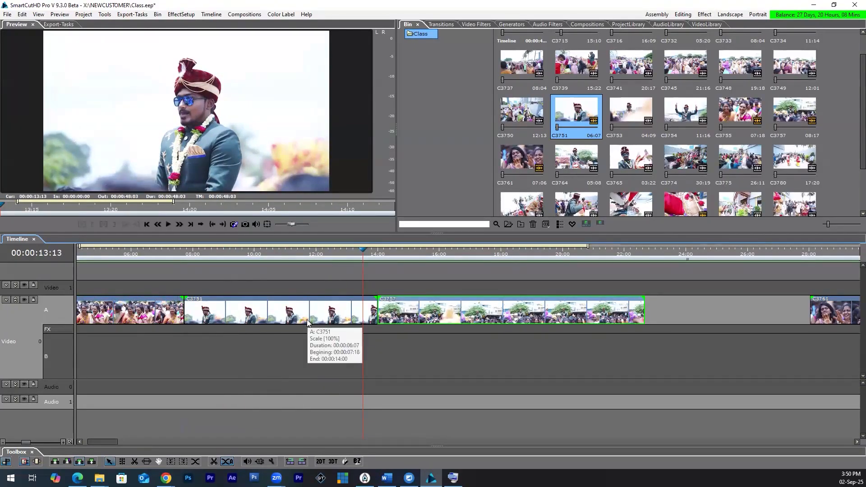
Step: Place C3751 at C3755's end in the overwriting mode, scrub across it into C3757, and undo both the placement and C3757's move
click(92, 461)
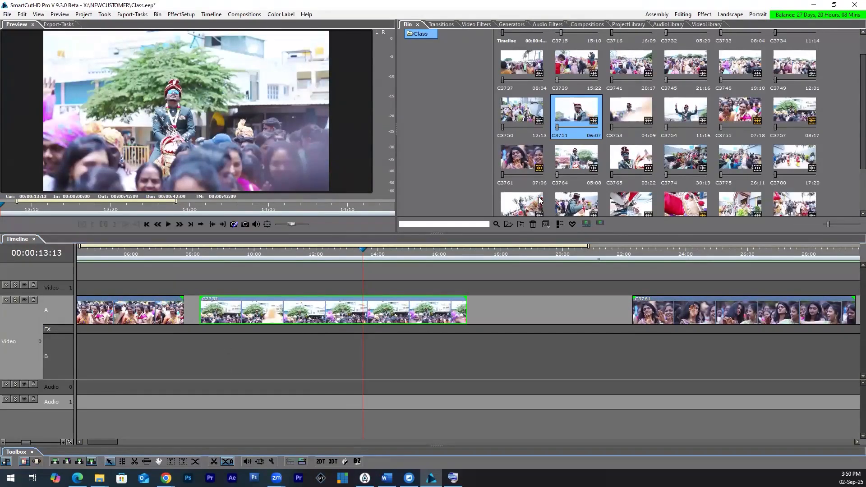
drag(575, 116, 188, 300)
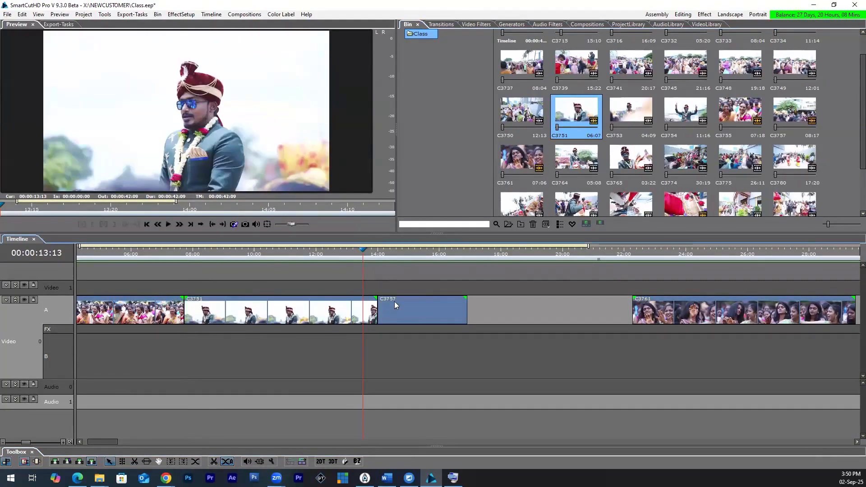
drag(366, 252, 432, 333)
click(378, 252)
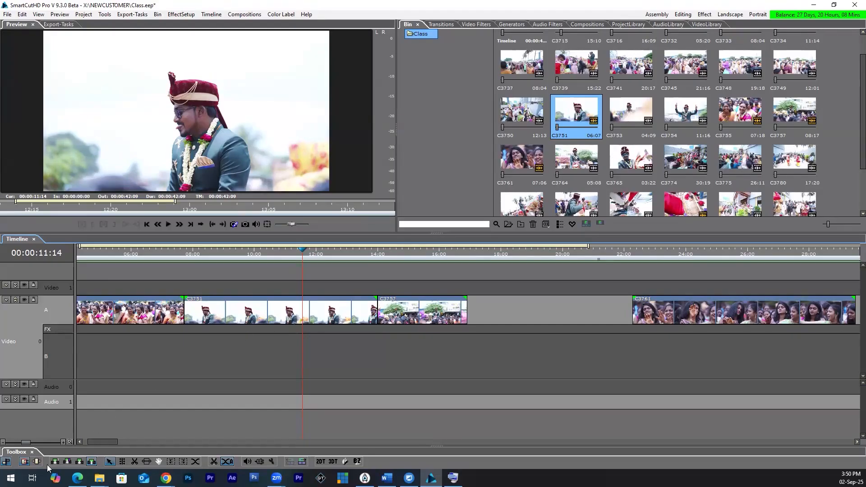
key(ctrl+z)
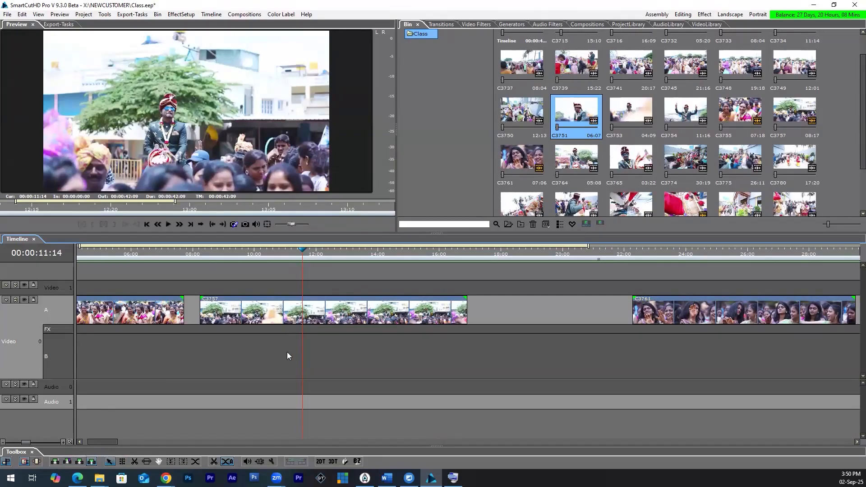
key(ctrl+z)
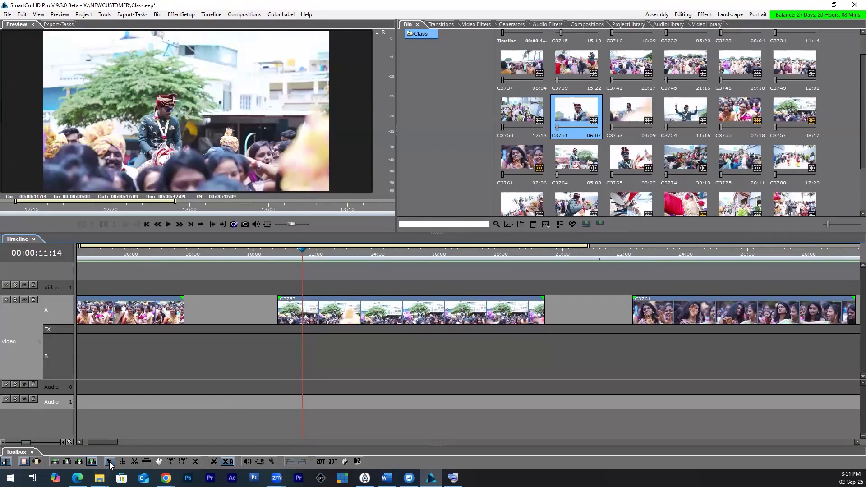
Step: Move C3755 on row A to start at about 00:00:02:14 and reposition C3757 a short gap after it
drag(136, 314, 236, 321)
drag(380, 320, 351, 316)
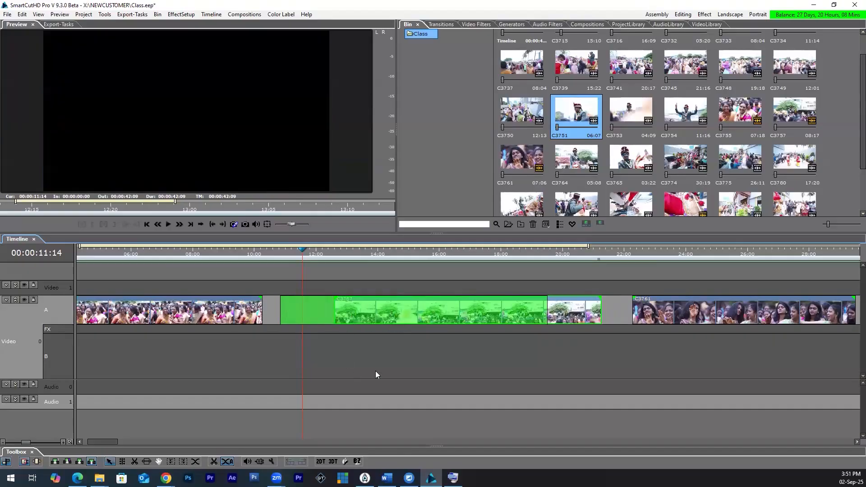
key(minus)
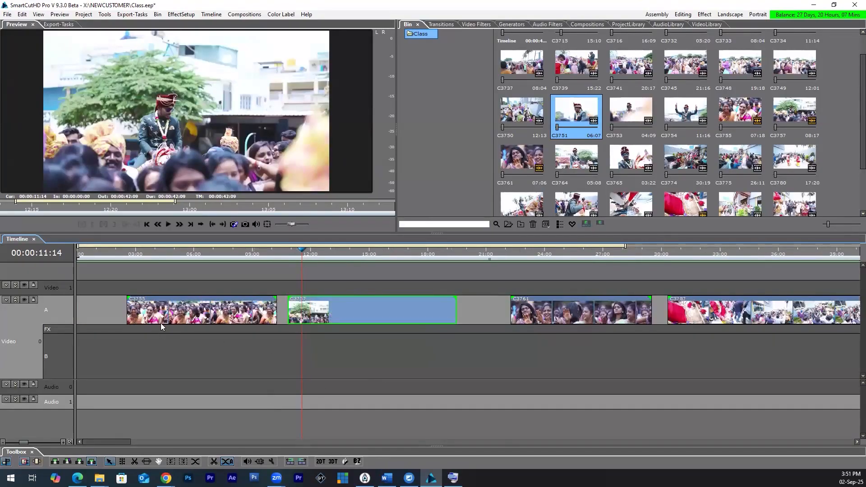
click(107, 315)
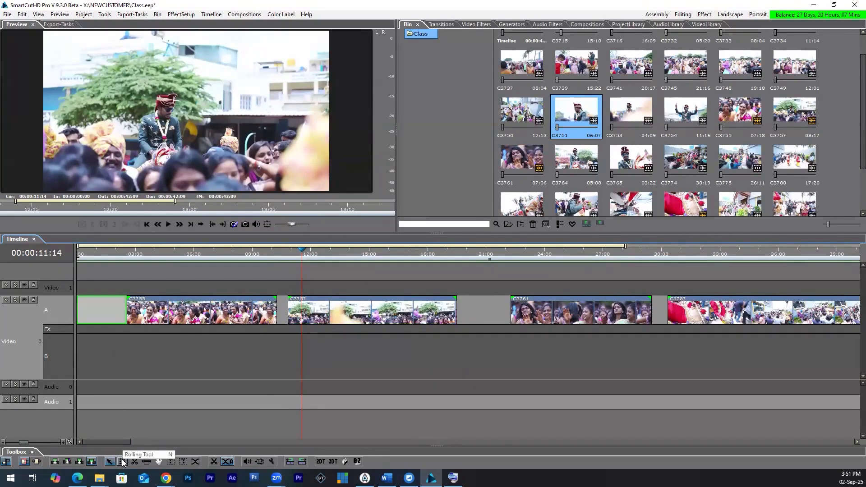
Step: Trim C3755, C3757 and C3761 shorter and line them up back to back from the start of row A
click(138, 255)
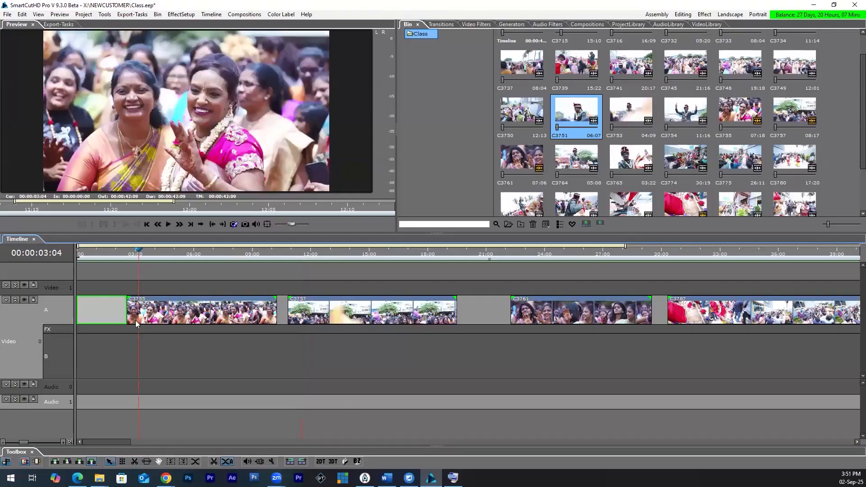
drag(125, 311, 139, 311)
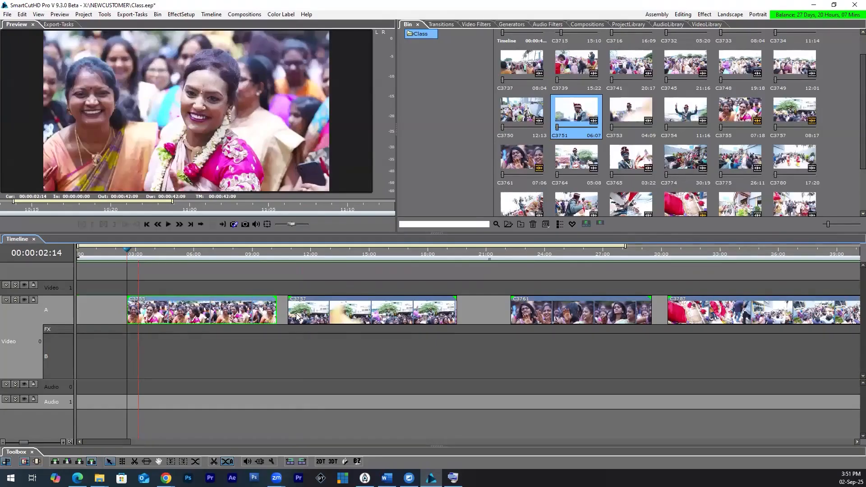
drag(276, 316, 155, 318)
drag(319, 313, 349, 314)
drag(533, 314, 408, 312)
Step: Switch to the cut-point trimming tool and roll the cut between C3755 and C3757 to 00:00:06:00
click(123, 462)
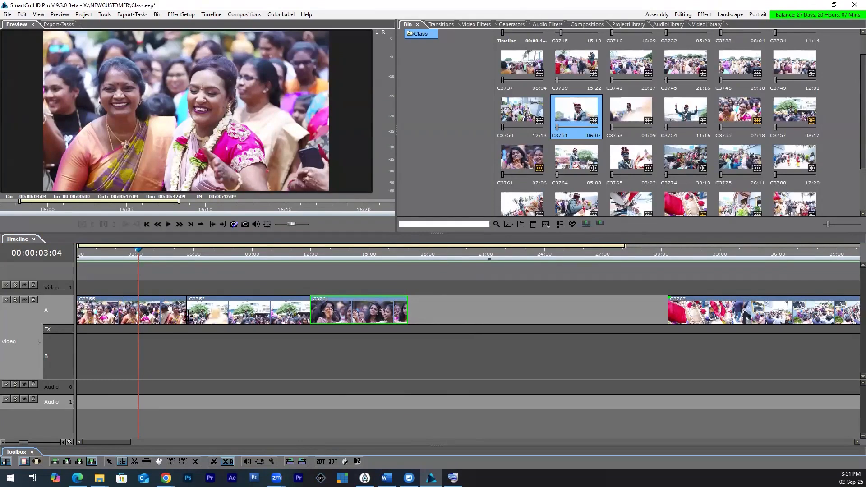
mouse_move(188, 310)
mouse_down()
mouse_move(203, 309)
mouse_move(145, 310)
mouse_move(195, 306)
mouse_up()
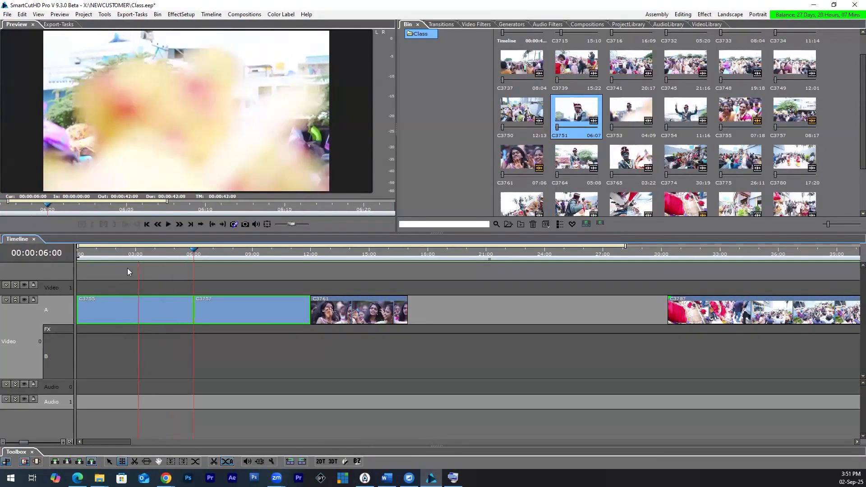
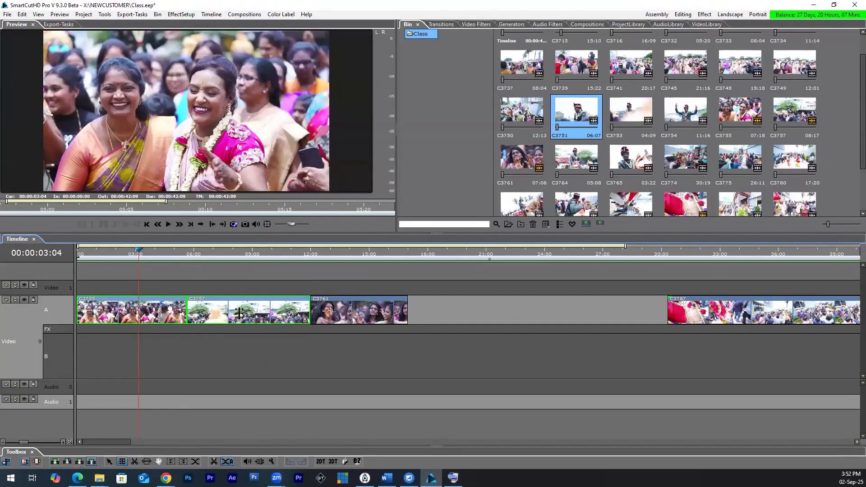
Step: Roll the cut between C3755 and C3757 to 00:00:07:03 and try rolling the cut between C3757 and C3761
click(202, 305)
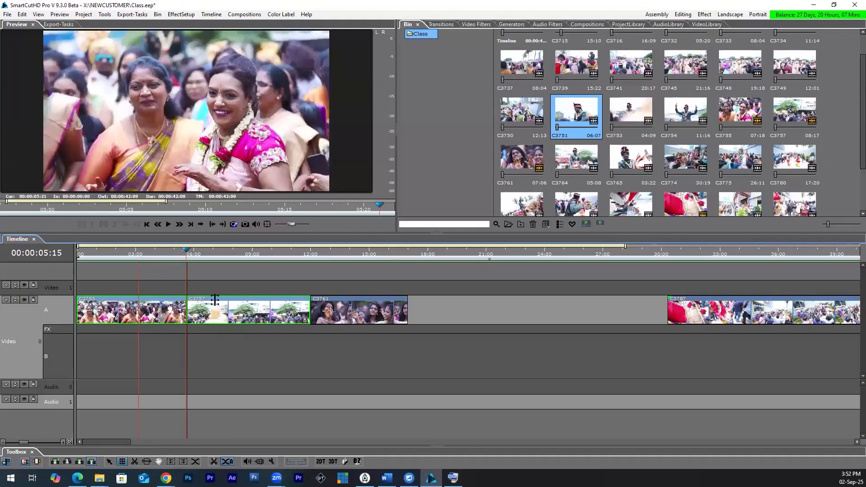
drag(212, 297, 284, 316)
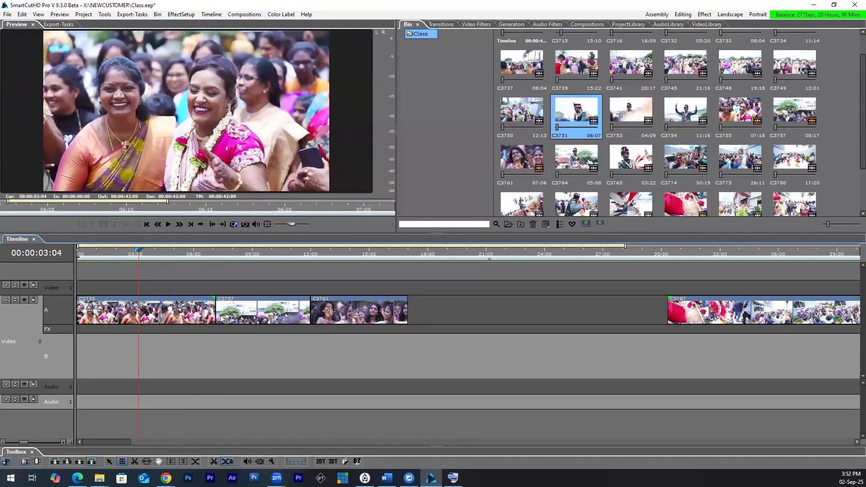
drag(216, 312, 186, 312)
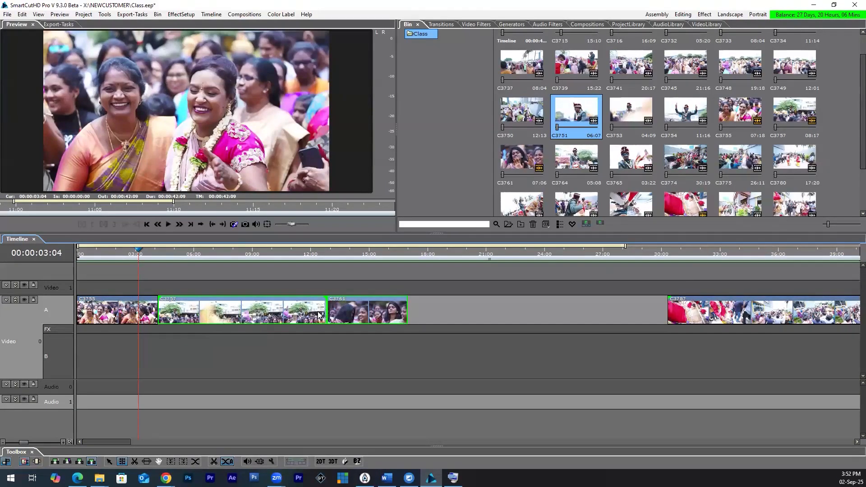
drag(317, 315, 238, 349)
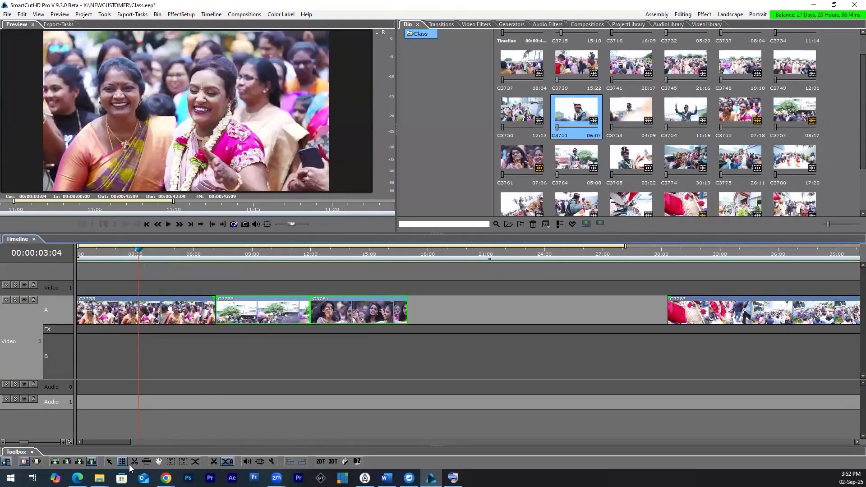
Step: Split C3755 at 00:00:02:15 with the razor tool and select the part after the cut
key(space)
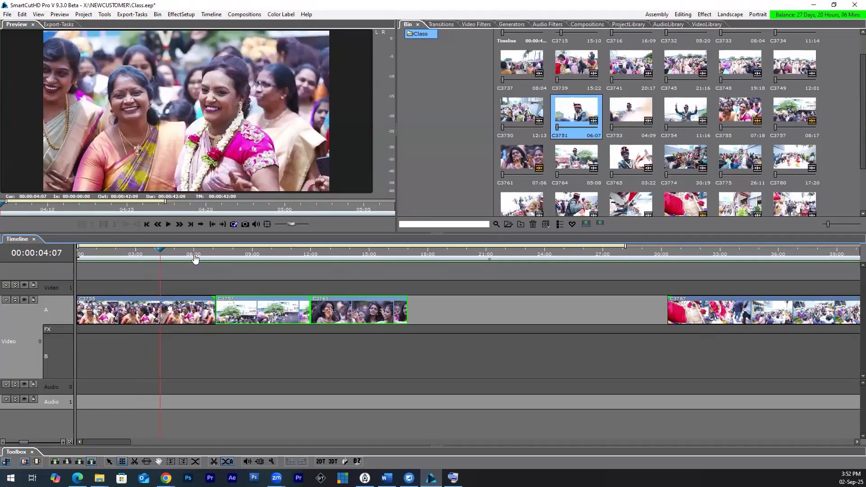
click(193, 319)
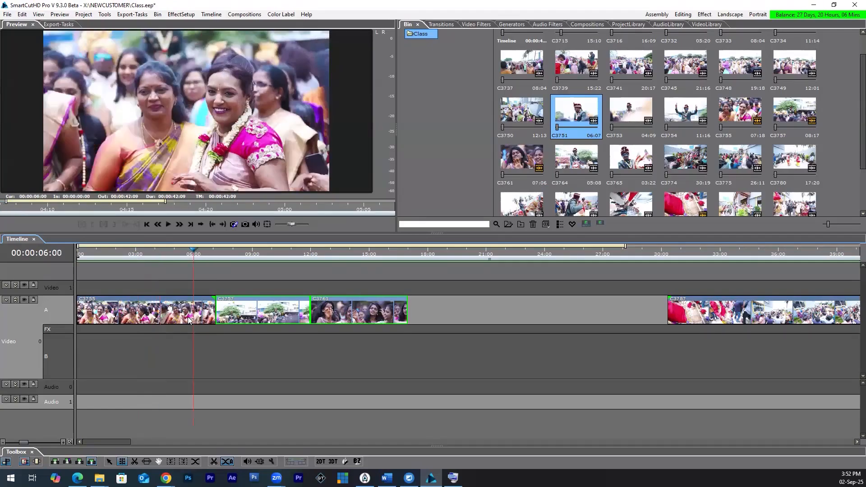
click(137, 466)
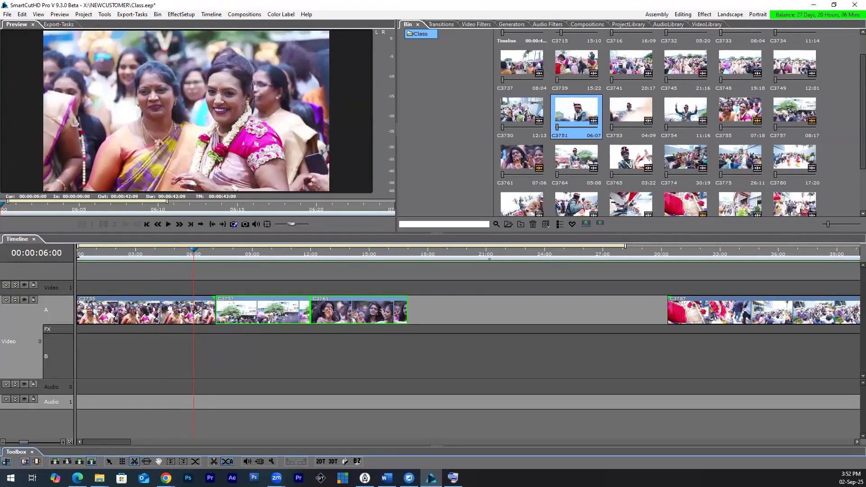
click(129, 255)
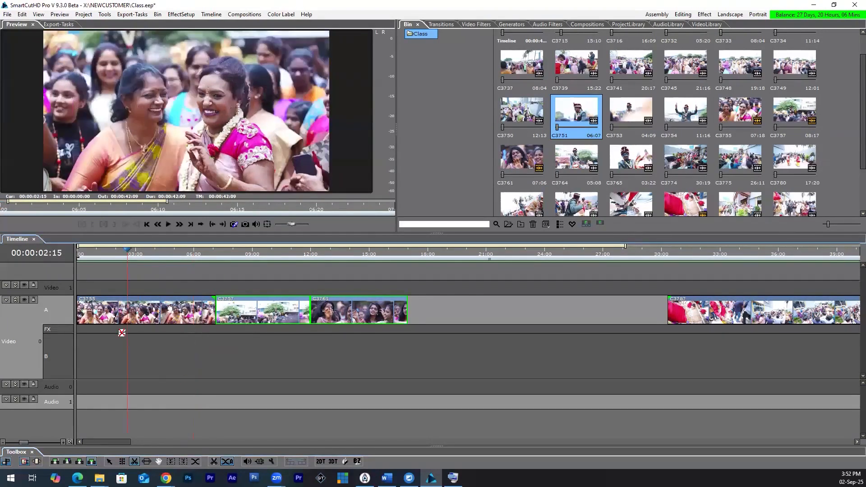
click(136, 327)
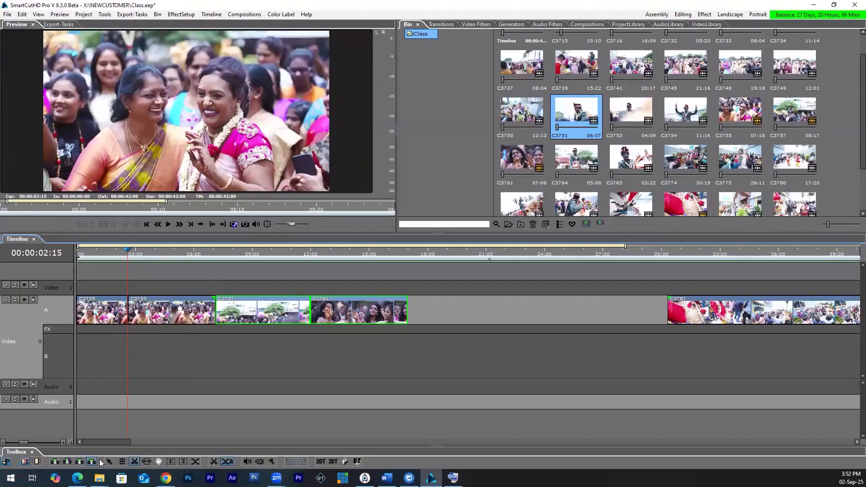
click(124, 320)
click(159, 315)
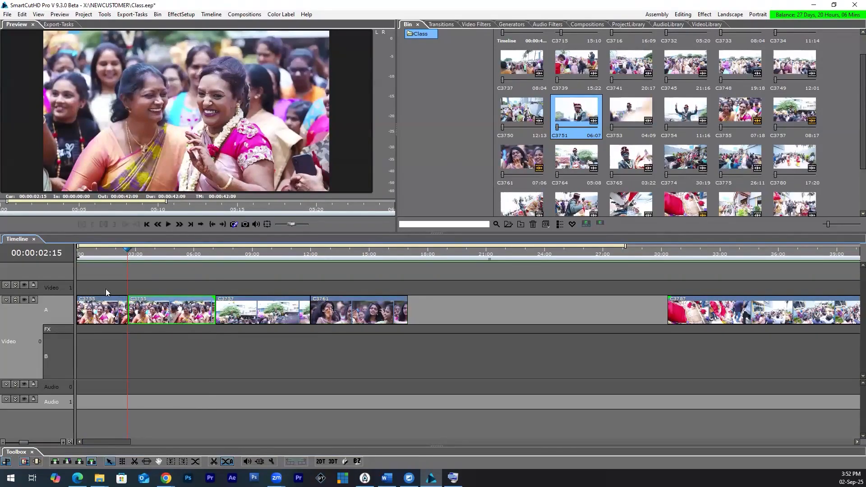
Step: Scrub across the cut inside C3755 on row A and undo the split
click(95, 255)
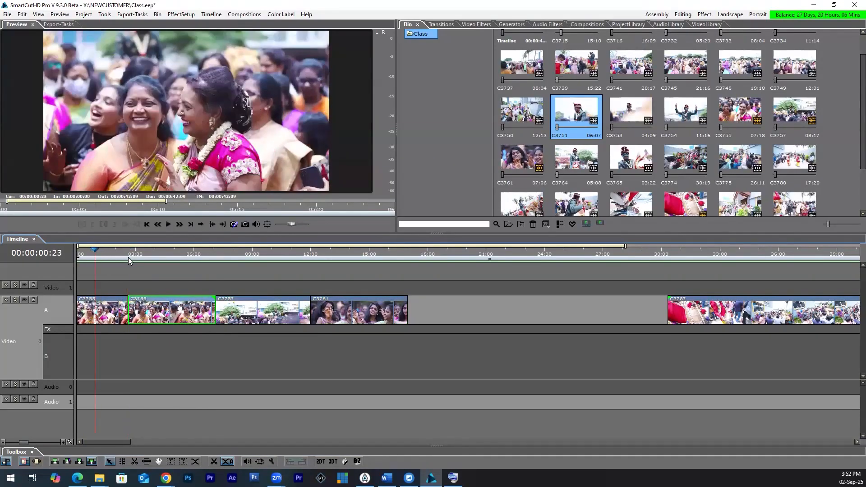
drag(121, 258, 140, 260)
key(Left)
key(Left)
key(Left)
key(Left)
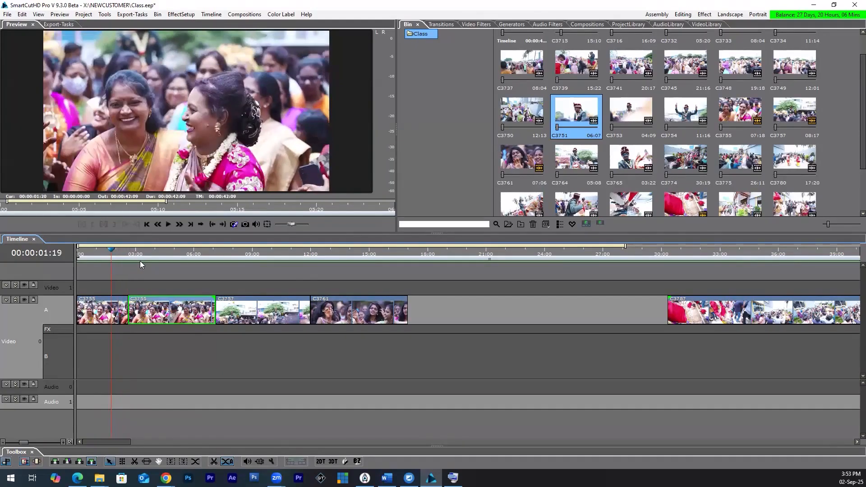
click(140, 256)
key(ctrl+z)
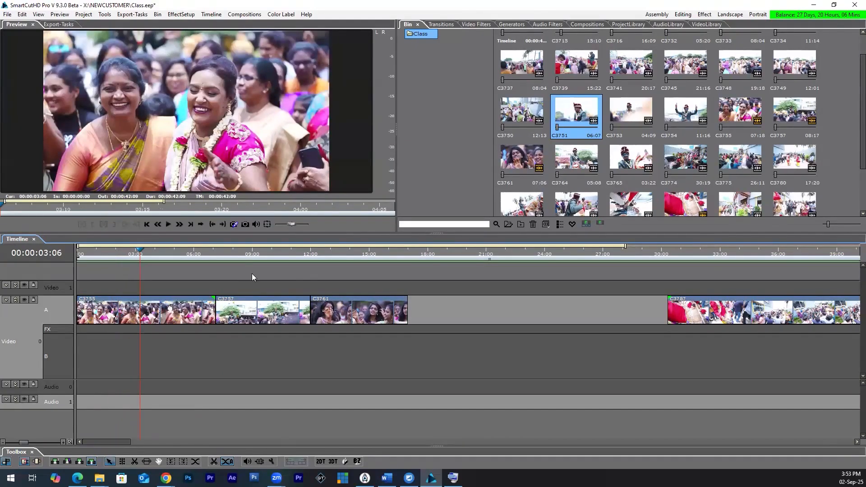
Step: Find the Vintage Film filter in the default film video filters and apply it to the whole C3755 clip
click(473, 25)
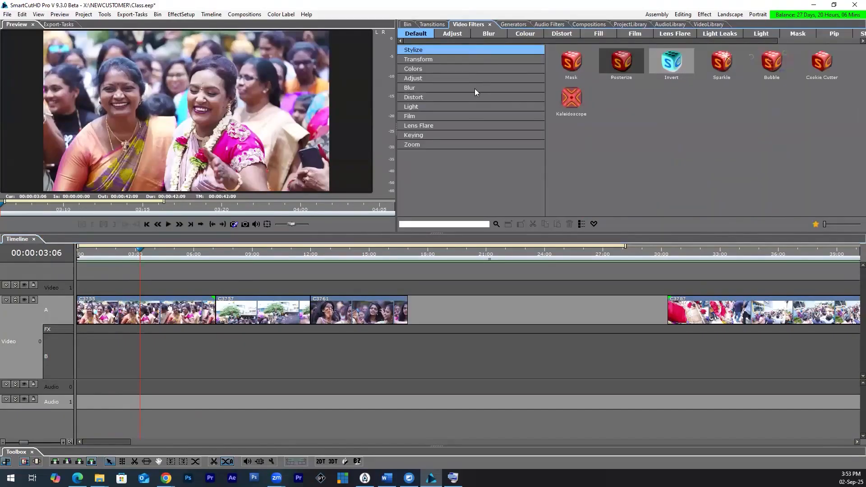
click(432, 125)
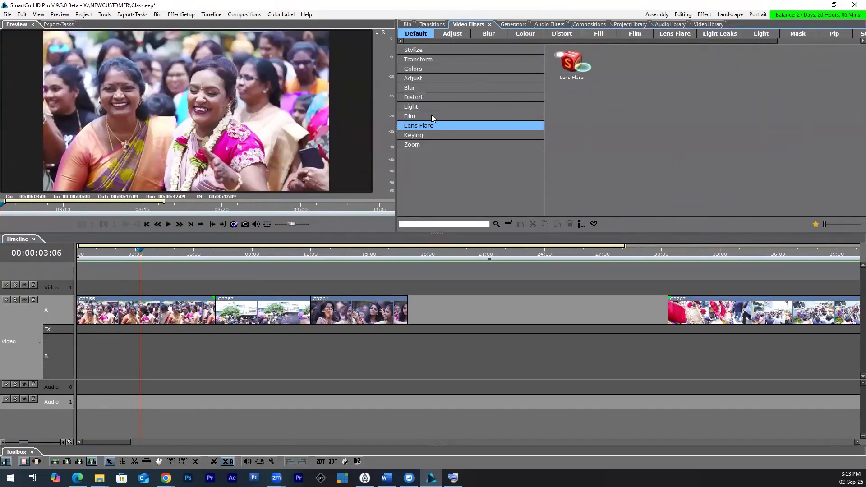
click(431, 115)
click(409, 107)
click(417, 117)
drag(570, 61, 146, 304)
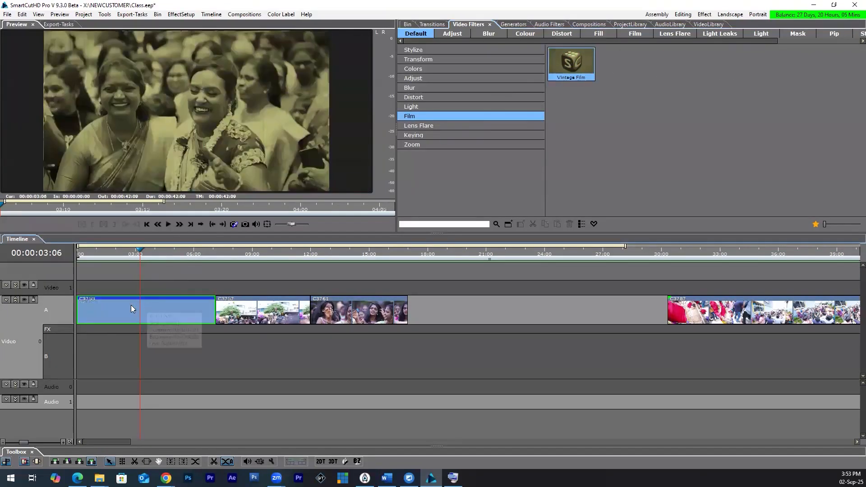
Step: Scrub through the start of C3755 to preview the filter and undo applying Vintage Film
click(103, 250)
drag(64, 257, 100, 269)
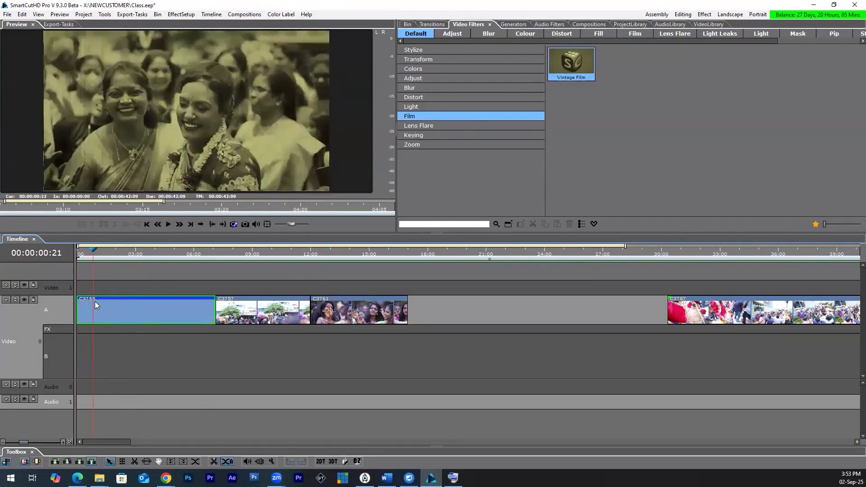
key(ctrl+z)
Step: Split C3755 at 00:00:01:00, apply Vintage Film to the part after the cut, and play across it from the start
drag(100, 254, 97, 253)
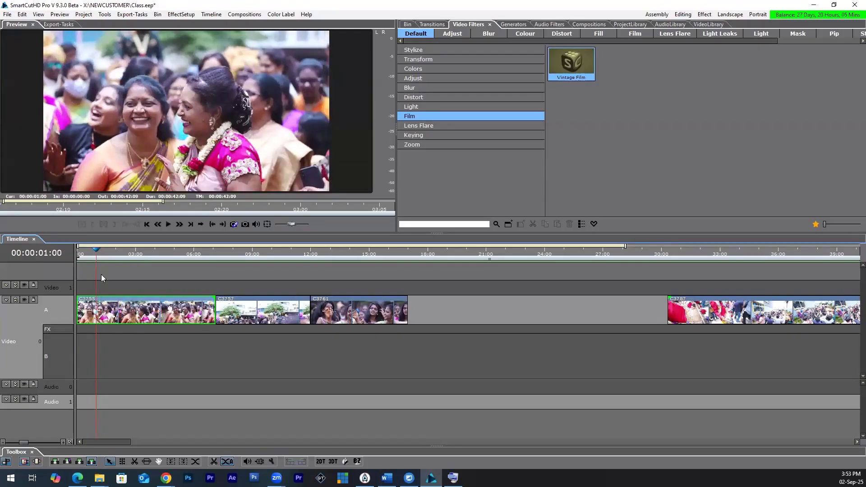
click(134, 462)
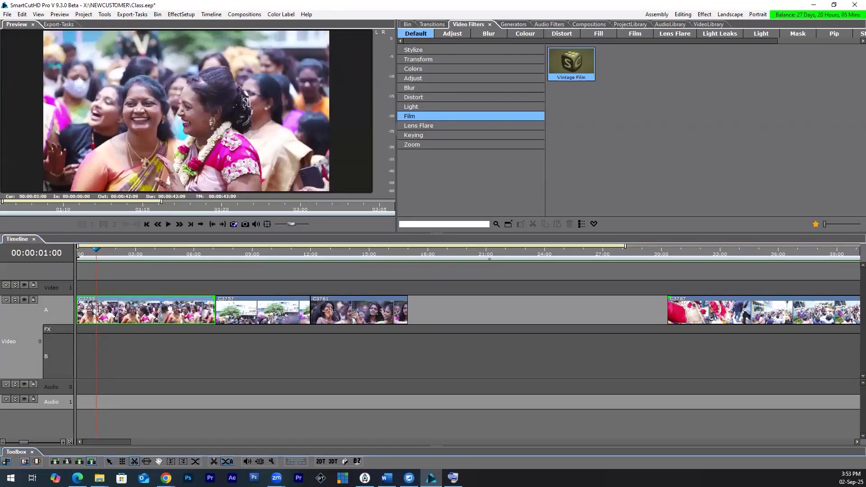
click(99, 310)
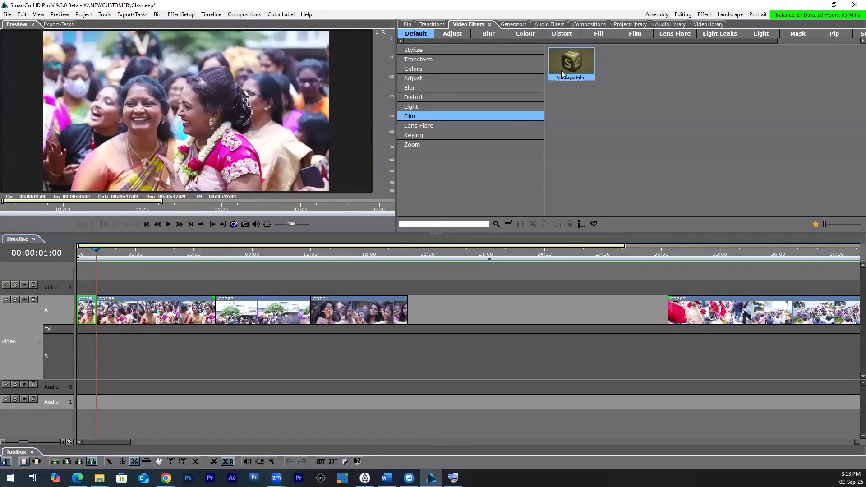
drag(139, 322, 132, 317)
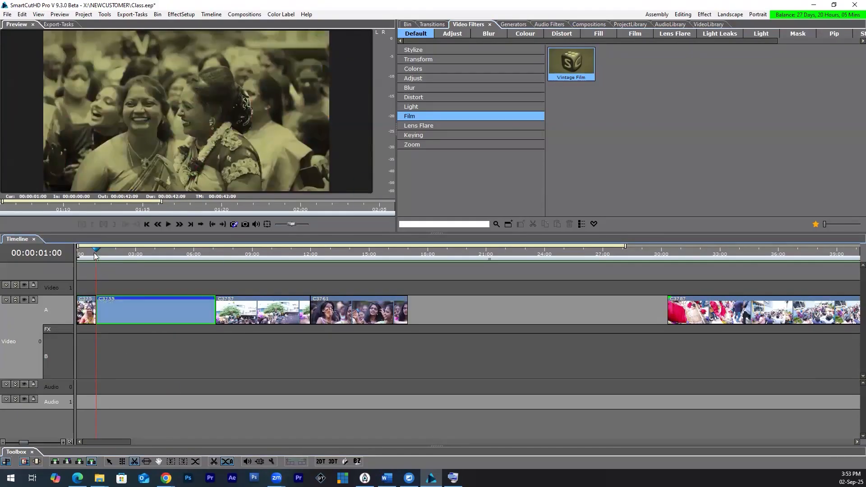
drag(97, 254, 76, 257)
key(space)
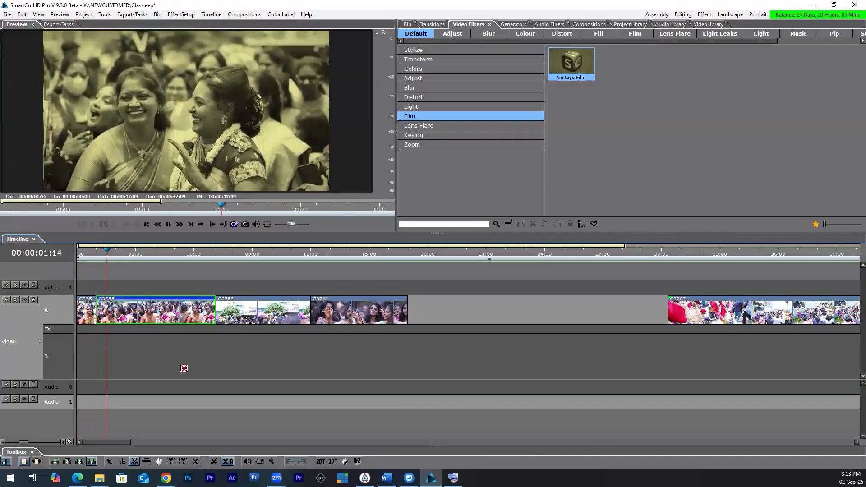
Step: Split the filtered C3755 piece at 00:00:02:08 and remove Vintage Film from the part after the cut
drag(98, 254, 122, 258)
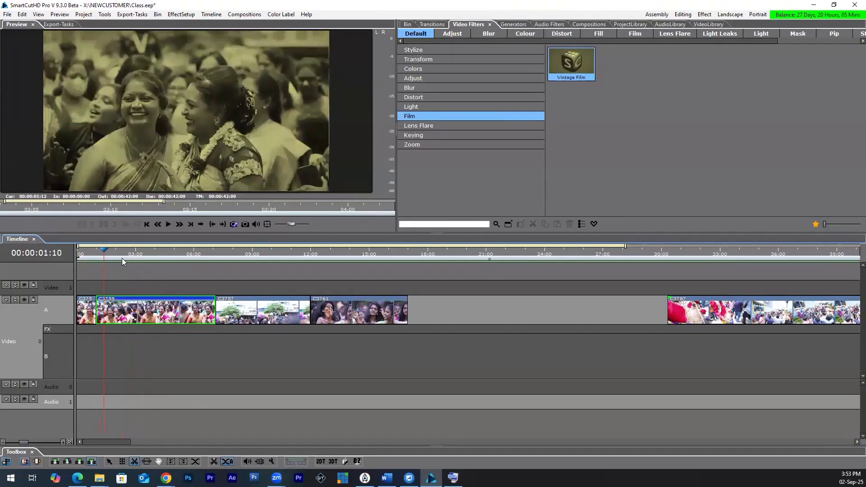
click(125, 310)
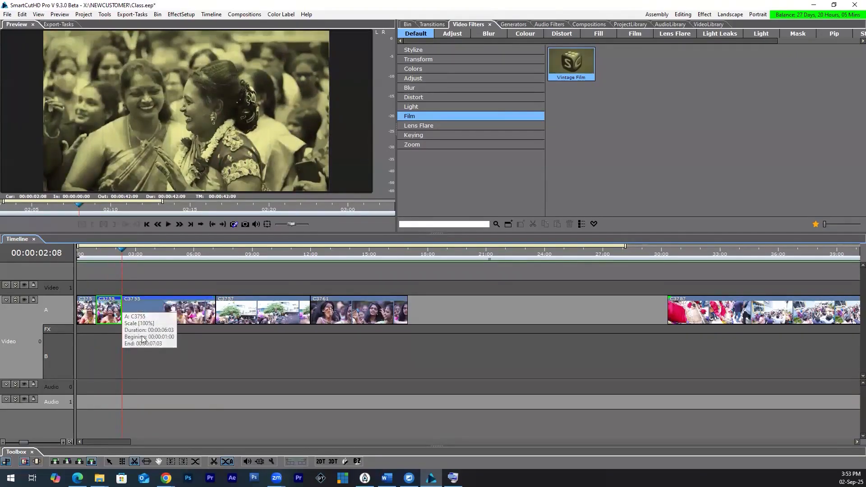
click(111, 460)
click(190, 309)
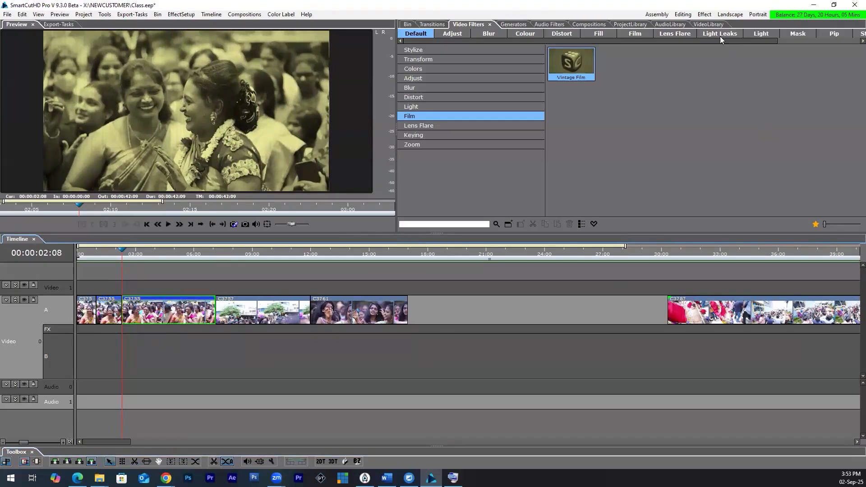
click(688, 16)
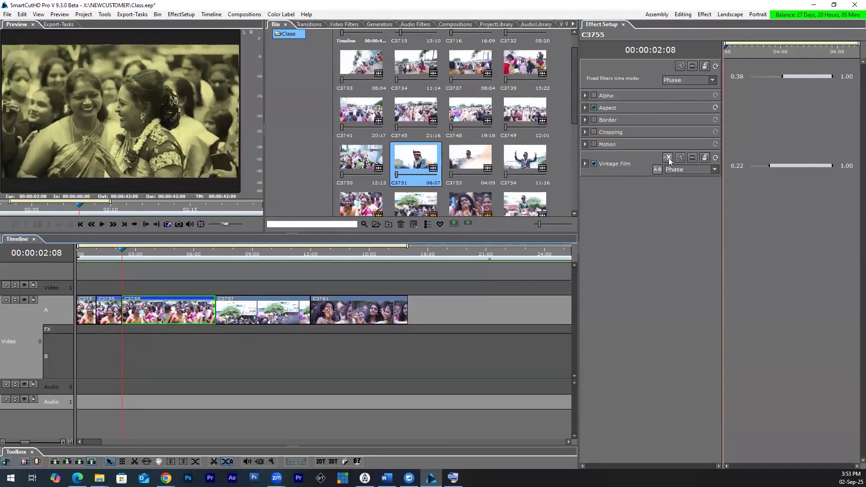
click(668, 157)
drag(114, 254, 140, 259)
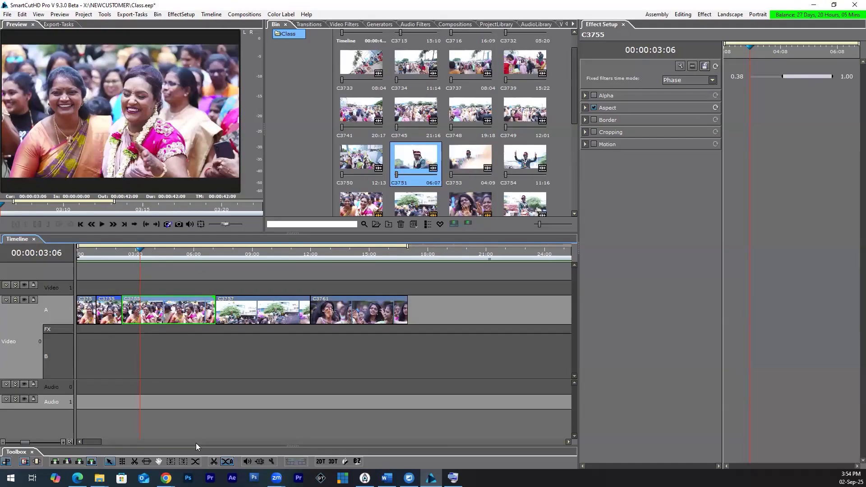
Step: Switch to the slide tool and slide the last C3755 piece and the filtered piece along row A against their neighbours
click(148, 463)
drag(214, 313, 235, 312)
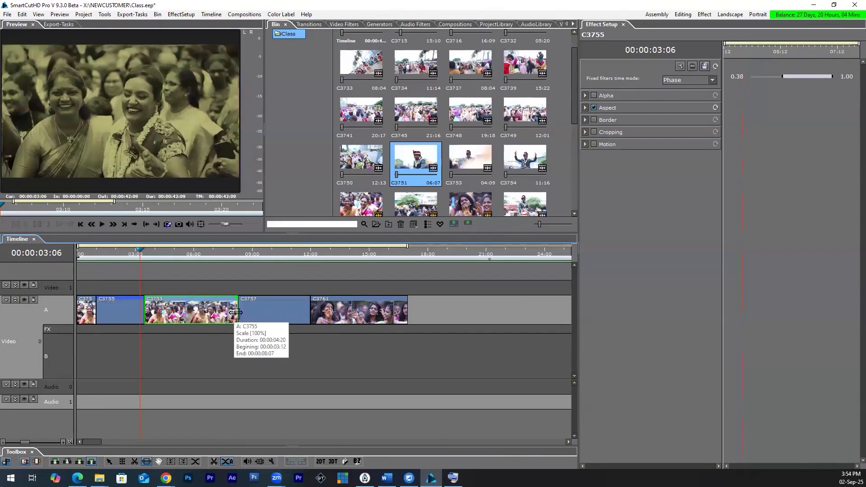
click(104, 311)
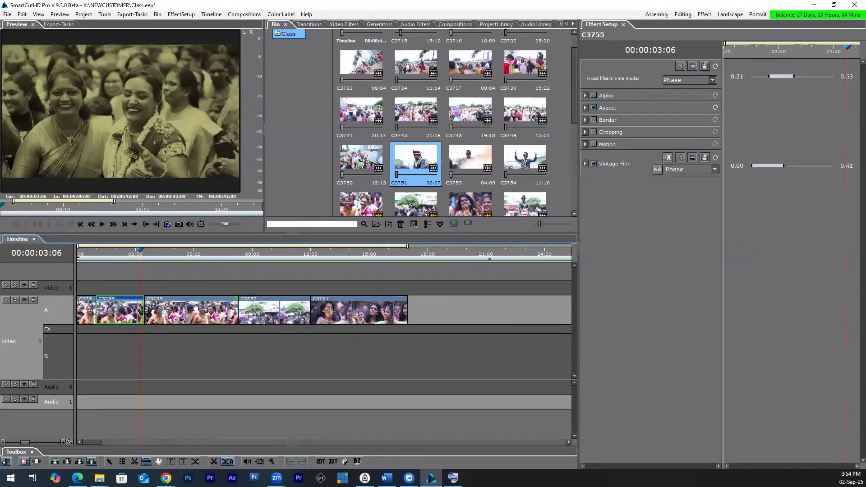
mouse_move(136, 313)
mouse_down()
mouse_move(123, 314)
mouse_move(151, 313)
mouse_up()
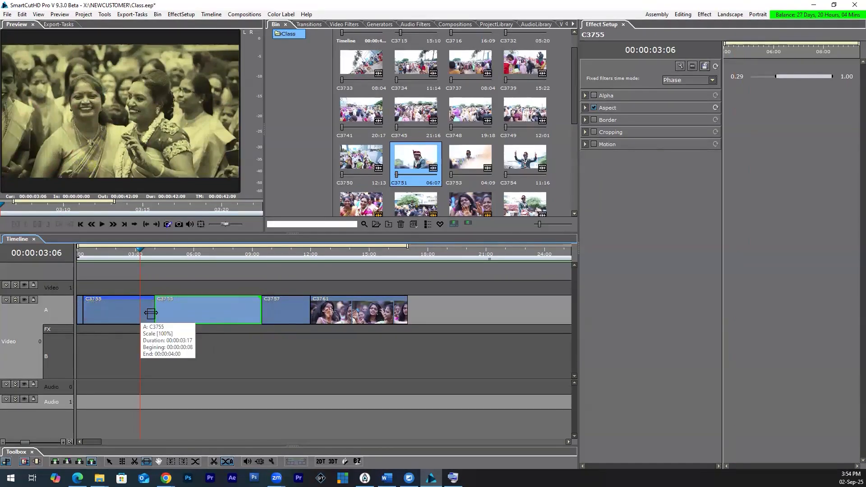
Step: Slide the first and filtered C3755 pieces back and forth on row A and undo the last slides
drag(83, 312, 113, 312)
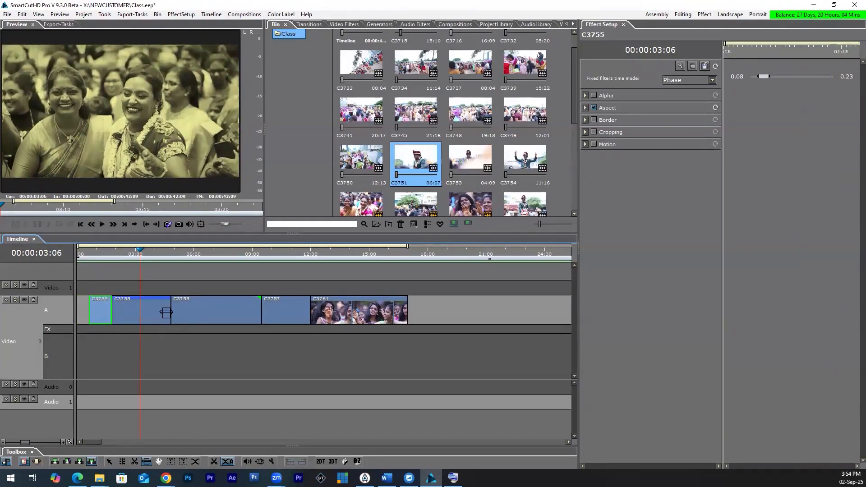
drag(169, 311, 156, 311)
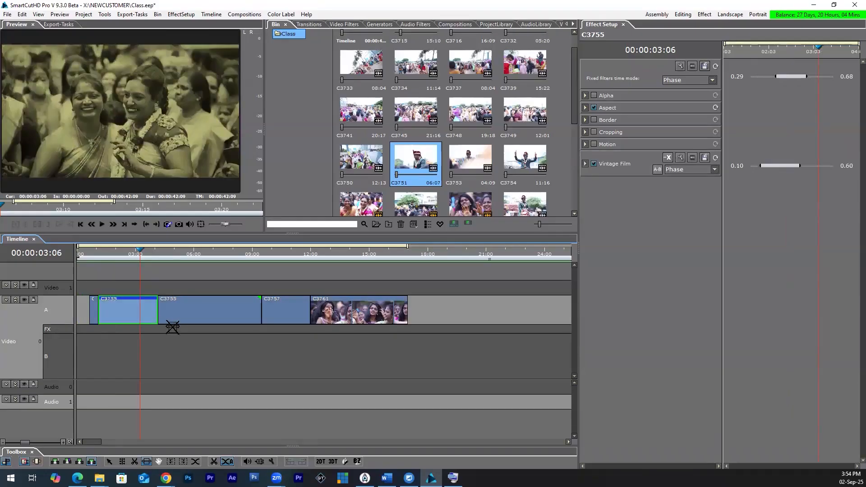
click(147, 461)
key(ctrl+z)
key(ctrl+z)
key(ctrl+z)
Step: Pan along the timeline with the hand tool and zoom out to view the whole sequence
click(160, 461)
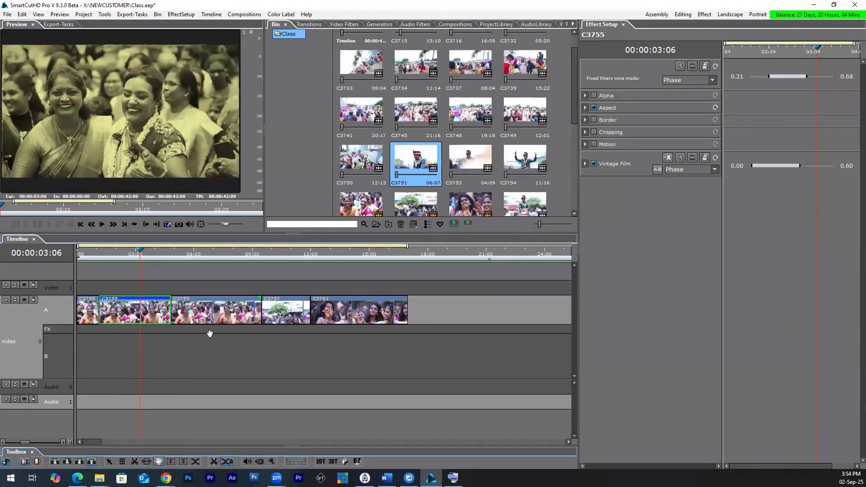
drag(502, 360, 245, 345)
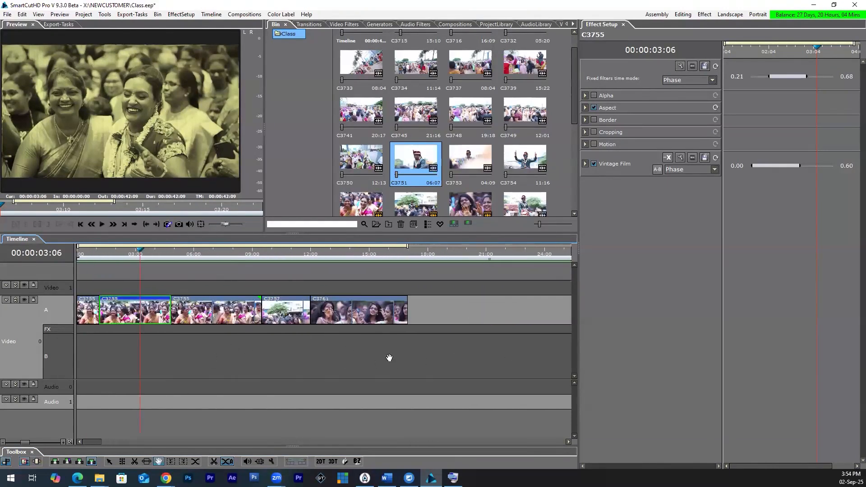
drag(188, 348, 83, 356)
drag(277, 354, 376, 346)
scroll(376, 346, down, 5)
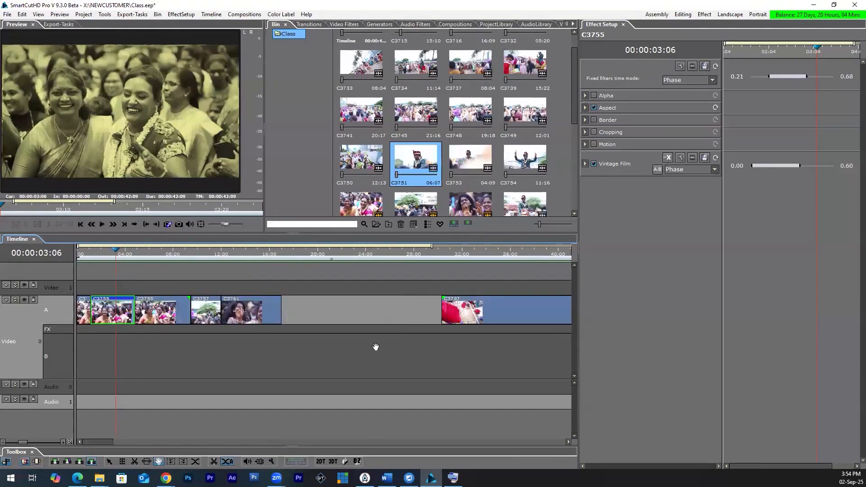
Step: Close the effect setup, select the row A clips through C3761 together, try moving them as a group, and undo the move
click(622, 24)
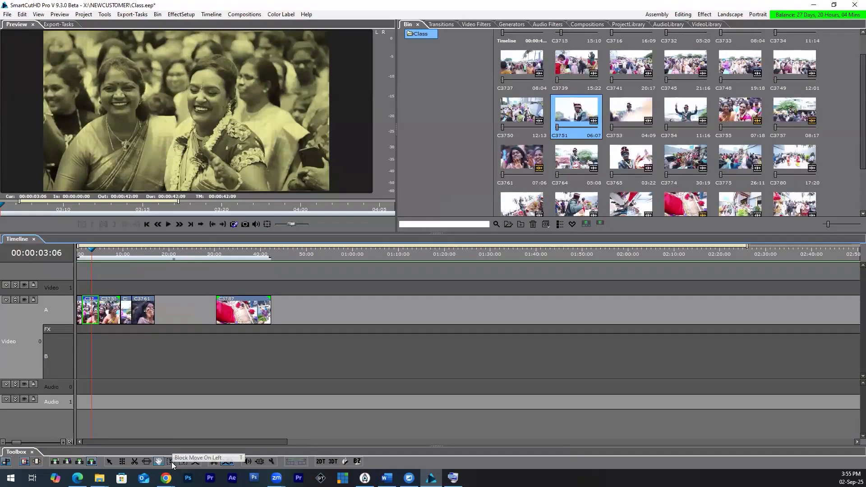
click(109, 461)
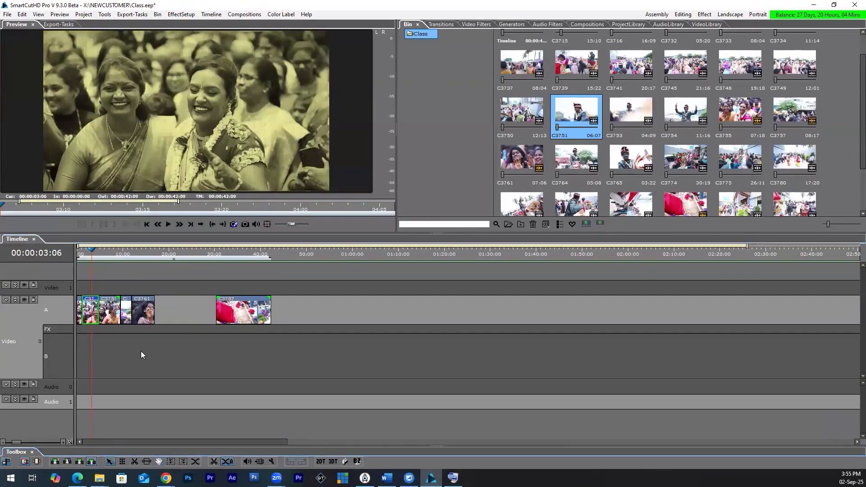
click(149, 347)
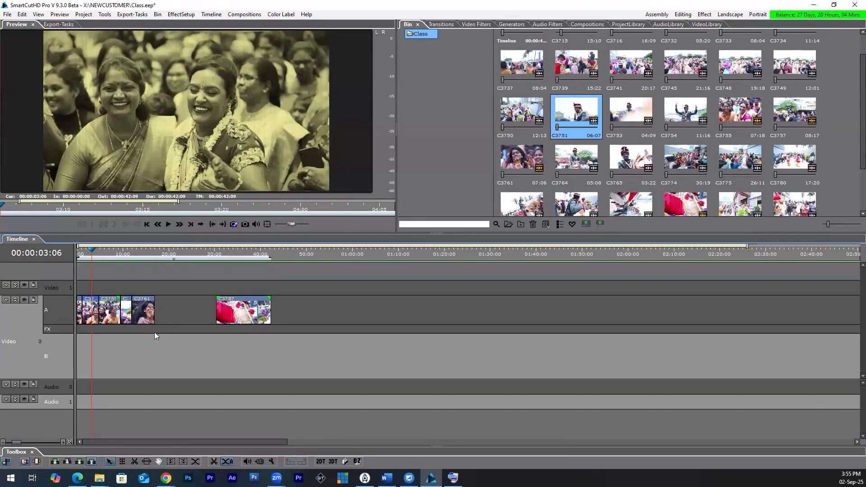
drag(166, 309, 73, 333)
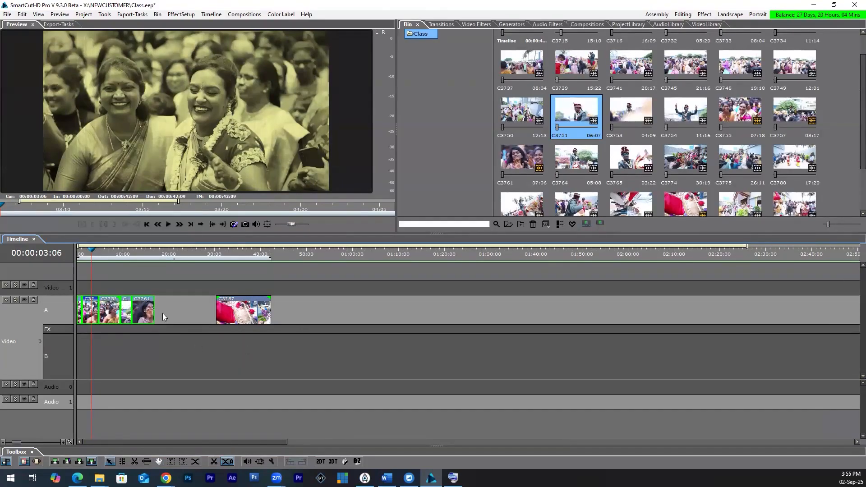
drag(153, 318, 244, 346)
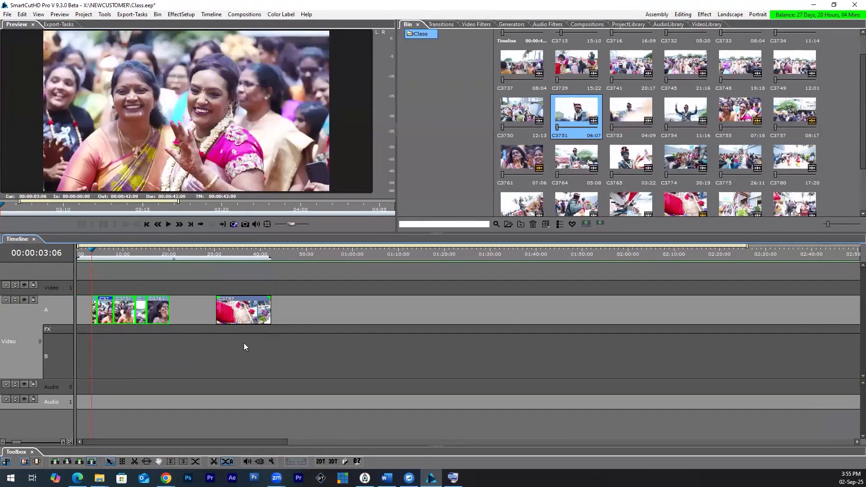
key(ctrl+z)
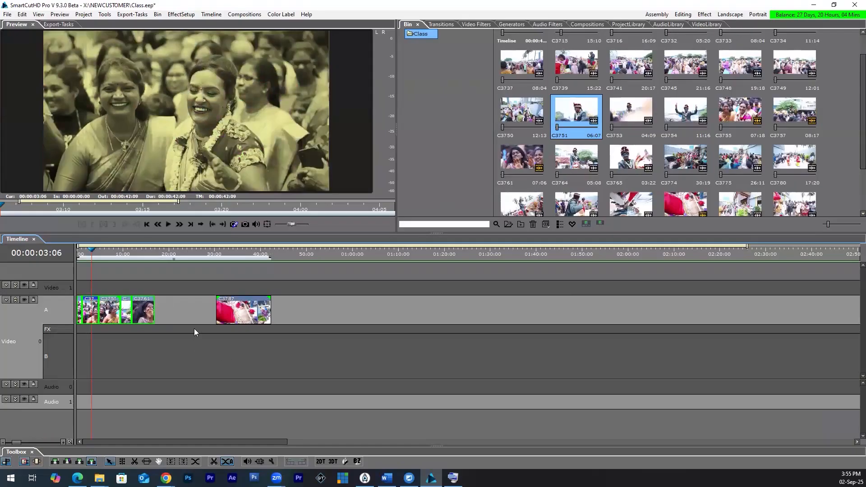
click(189, 356)
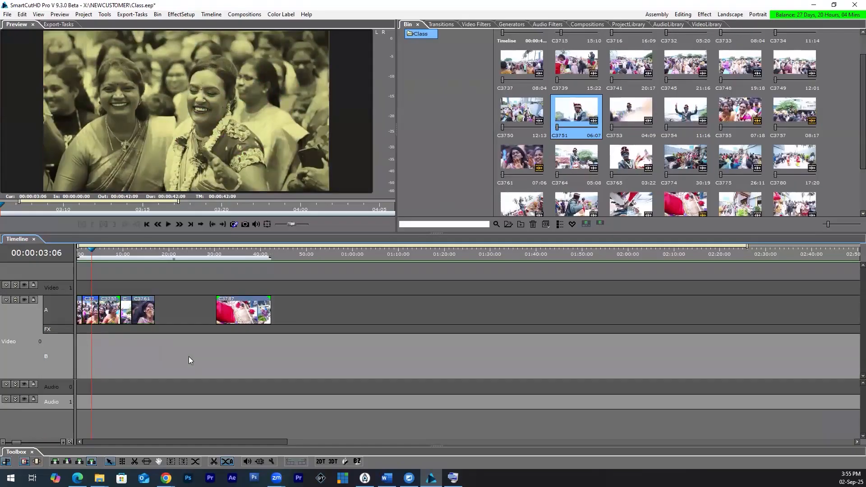
Step: Try Block Move On Left from the first C3755 piece and from C3761, shifting clips toward row B and undoing the moves
click(174, 460)
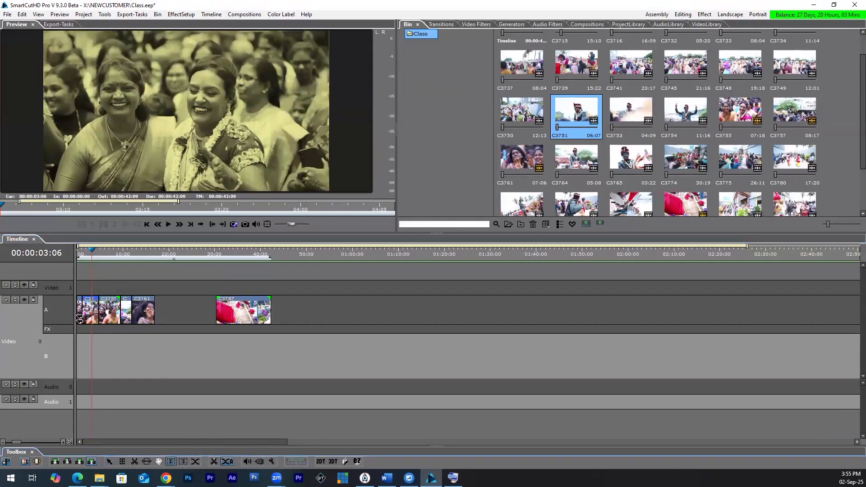
drag(80, 316, 113, 356)
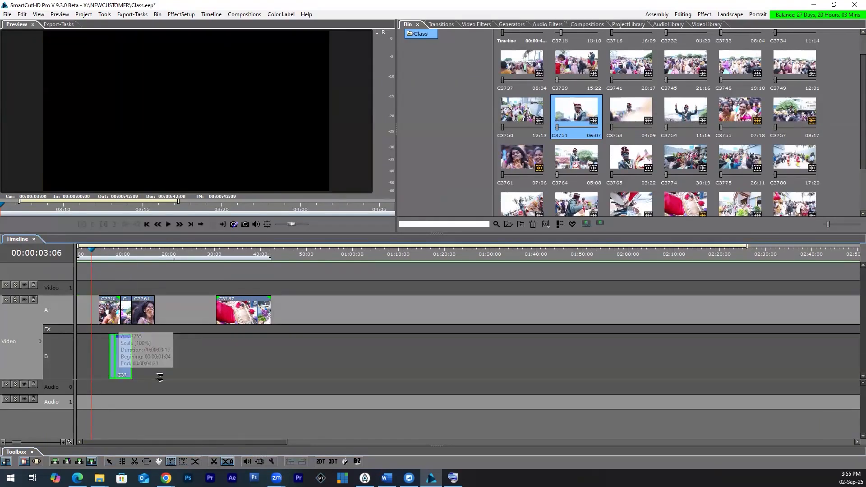
key(ctrl+z)
drag(145, 313, 171, 349)
key(ctrl+z)
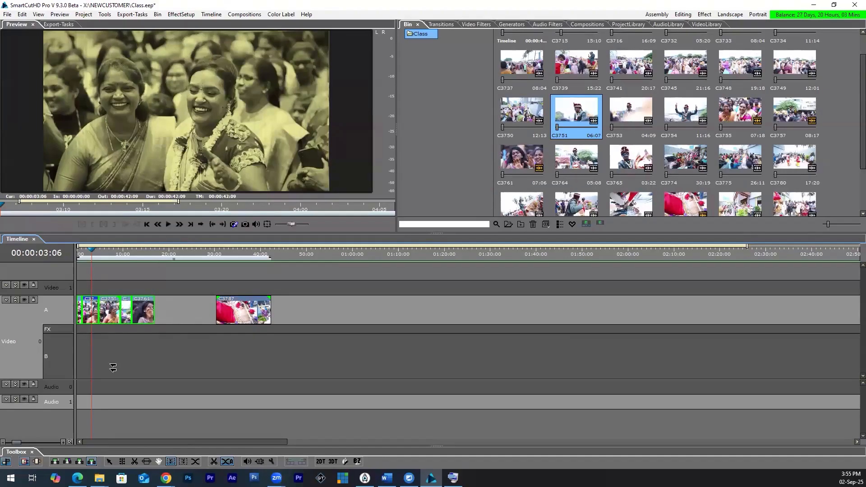
drag(145, 311, 178, 365)
key(ctrl+z)
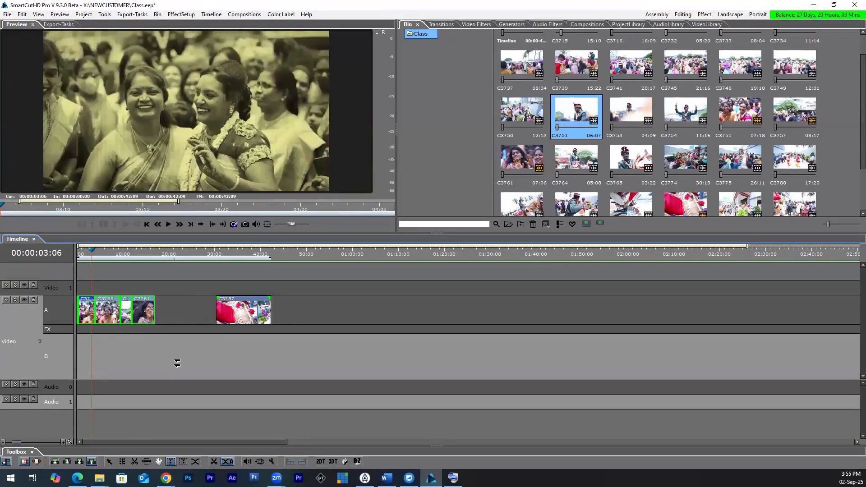
key(ctrl+z)
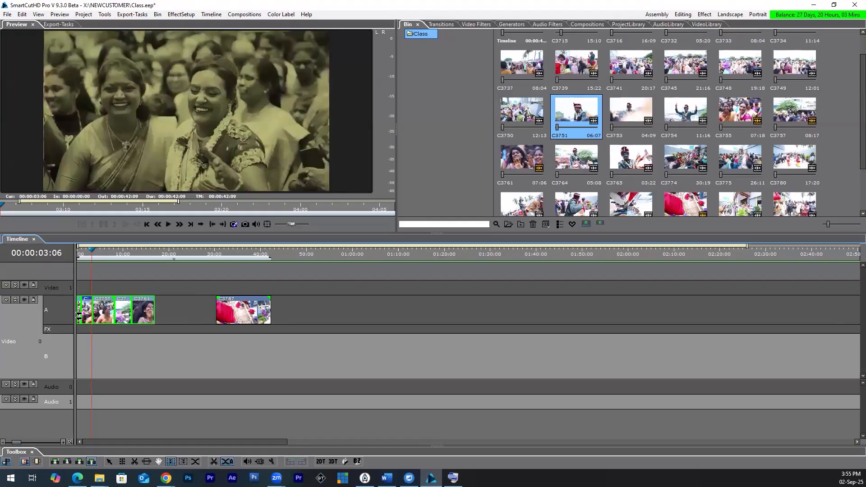
Step: Try moving the row A clips through C3761 with the selection tool, undo the move and clear the selection
click(111, 459)
click(190, 314)
click(142, 311)
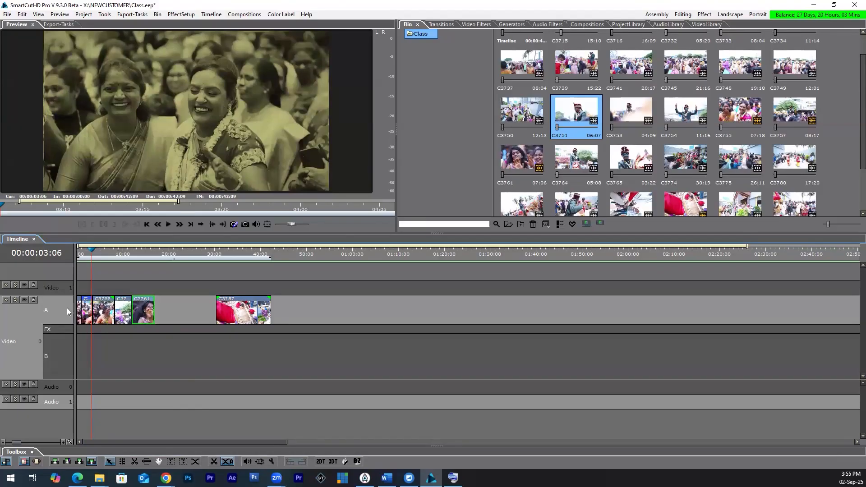
drag(175, 307, 80, 337)
drag(145, 318, 186, 326)
key(ctrl+z)
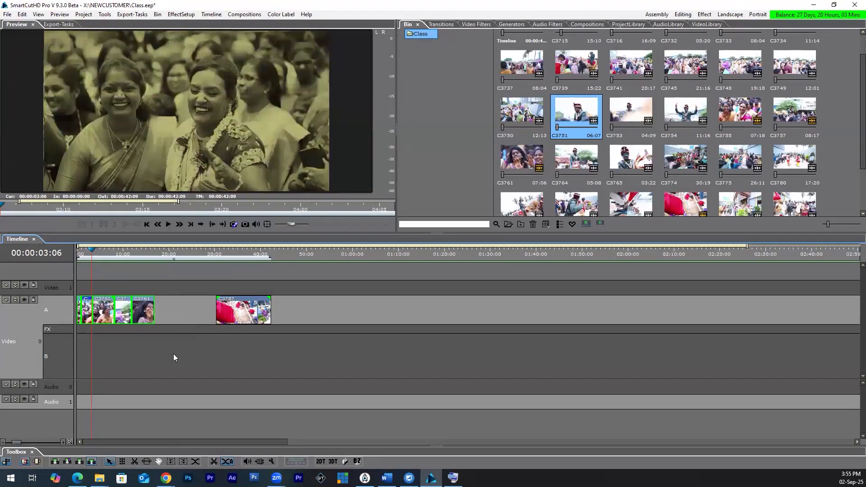
click(173, 354)
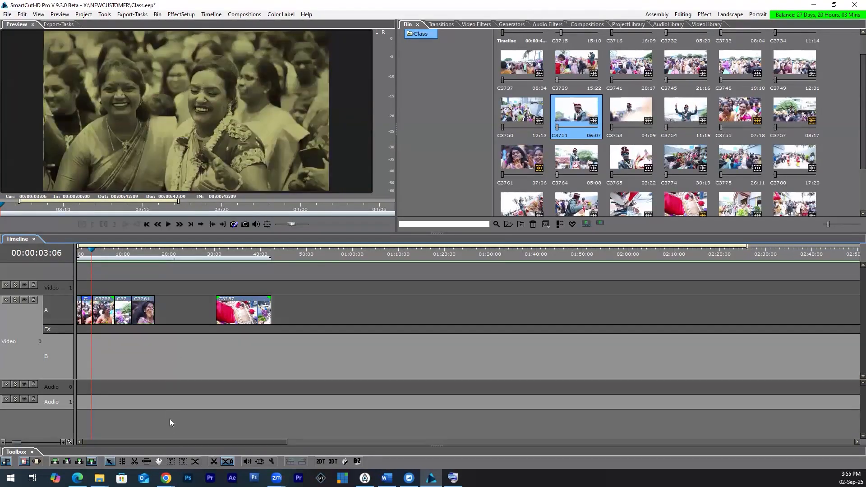
Step: Move the clips through C3761 up against C3787 using Block Move On Left, then shift C3787 and C3761 later using the right block move
click(171, 461)
drag(146, 315, 205, 316)
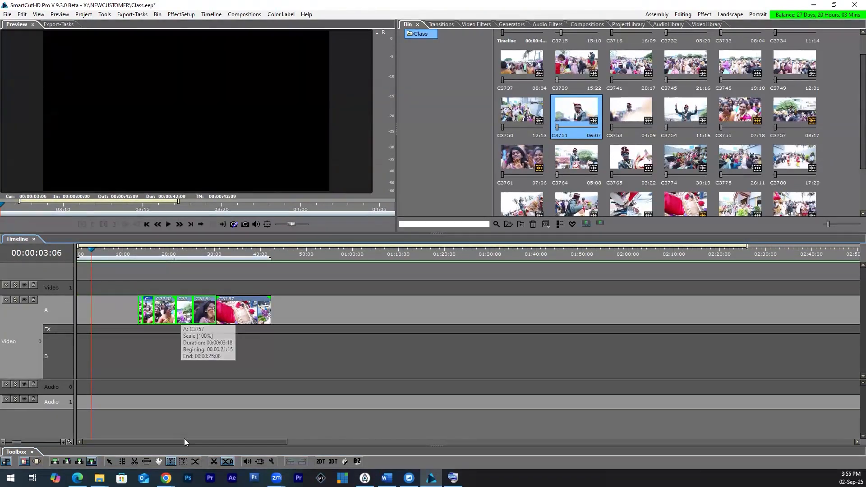
click(184, 462)
click(243, 316)
drag(278, 319, 320, 319)
drag(203, 316, 247, 315)
Step: Move clips from row A to row B and spread them apart along the timeline using the right block move
click(182, 462)
drag(192, 311, 79, 350)
drag(191, 305, 293, 301)
mouse_move(148, 356)
mouse_down()
mouse_move(203, 364)
mouse_move(157, 357)
mouse_up()
drag(105, 360, 126, 360)
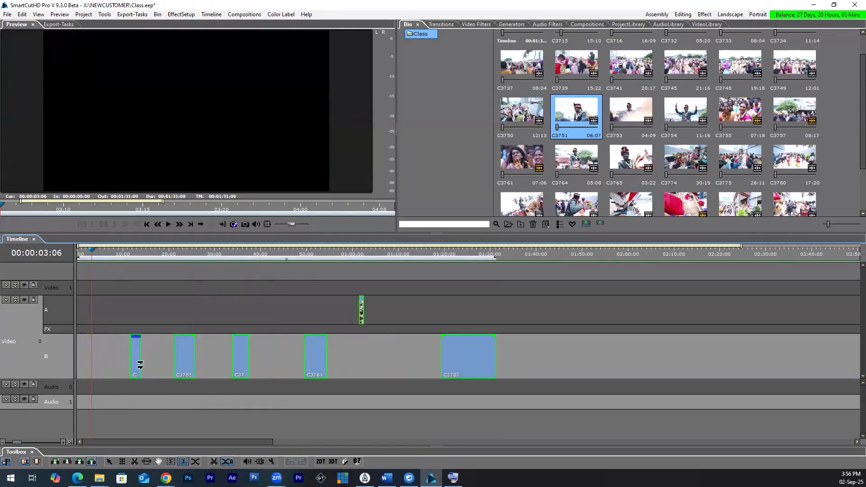
Step: Move the first row B piece slightly earlier using Block Move On Left, then try shifting the whole set from C3787 and undo it
click(171, 462)
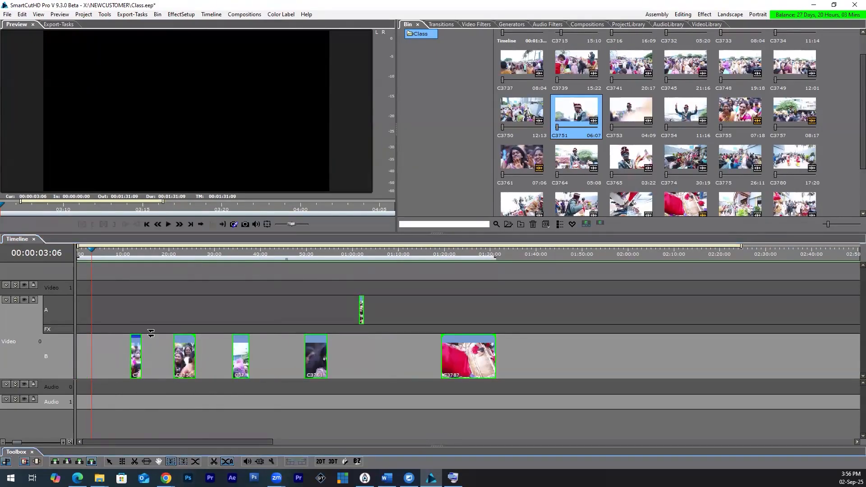
mouse_move(134, 358)
mouse_down()
mouse_move(97, 361)
mouse_move(128, 360)
mouse_up()
click(480, 375)
drag(424, 373, 107, 369)
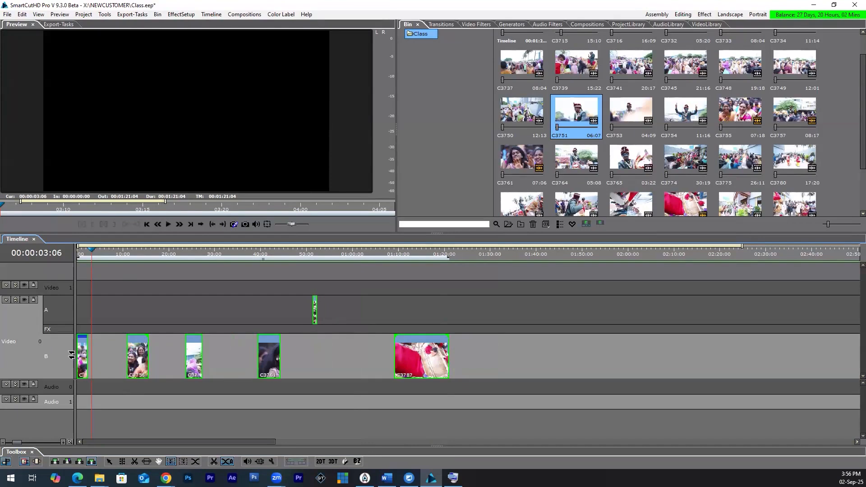
key(ctrl+z)
key(ctrl+z)
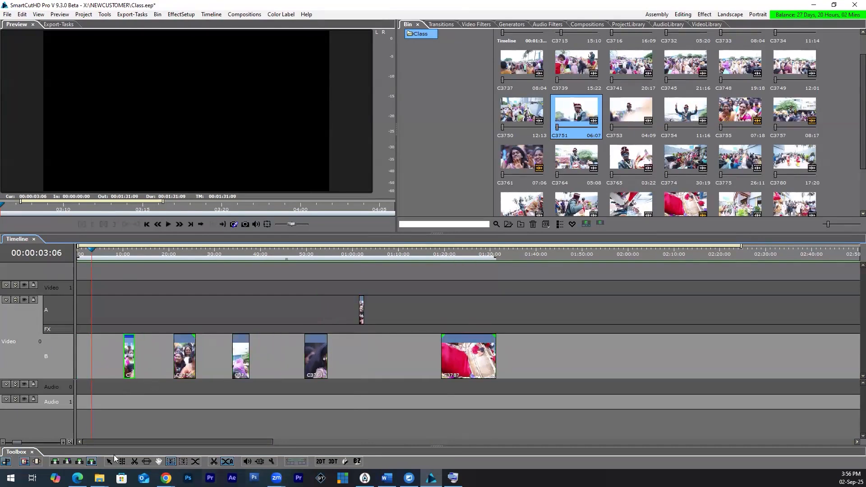
Step: Shift C3787 and every clip before it later using Block Move On Left, then bring them back to the timeline start
click(171, 461)
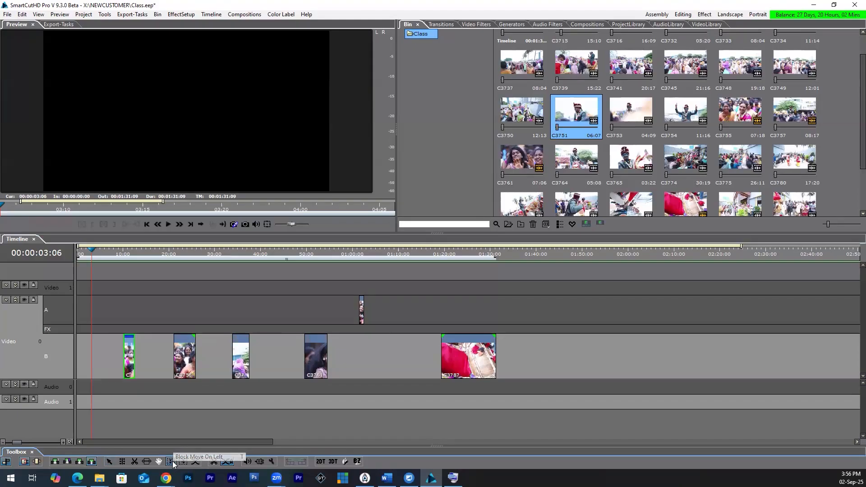
drag(454, 354, 516, 385)
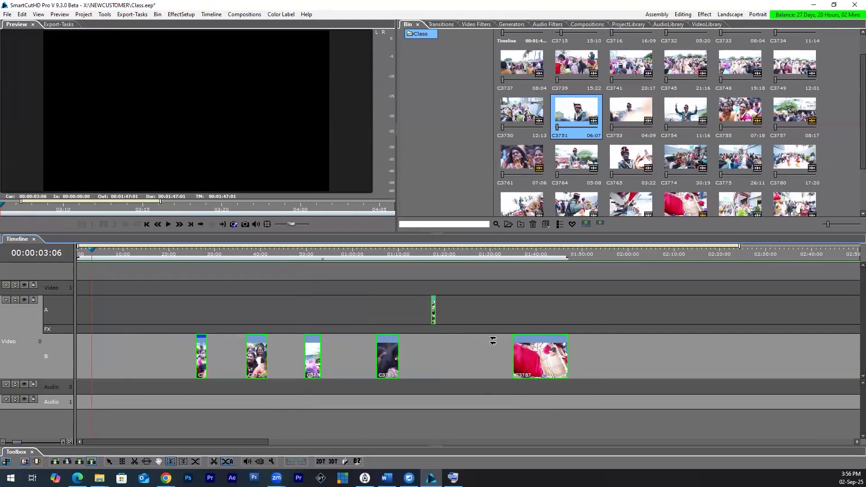
drag(540, 364, 421, 366)
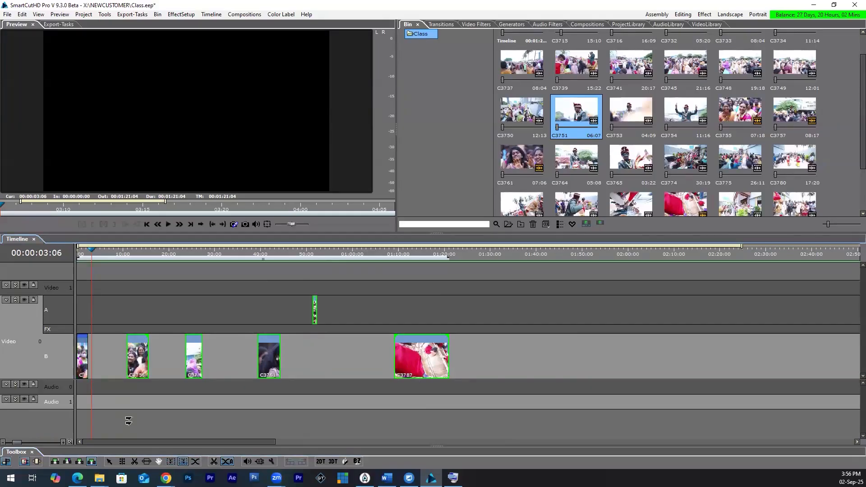
Step: Select the empty gap on row A, then use the right block move to shift all clips later and C3787 alone further along
click(111, 462)
click(120, 312)
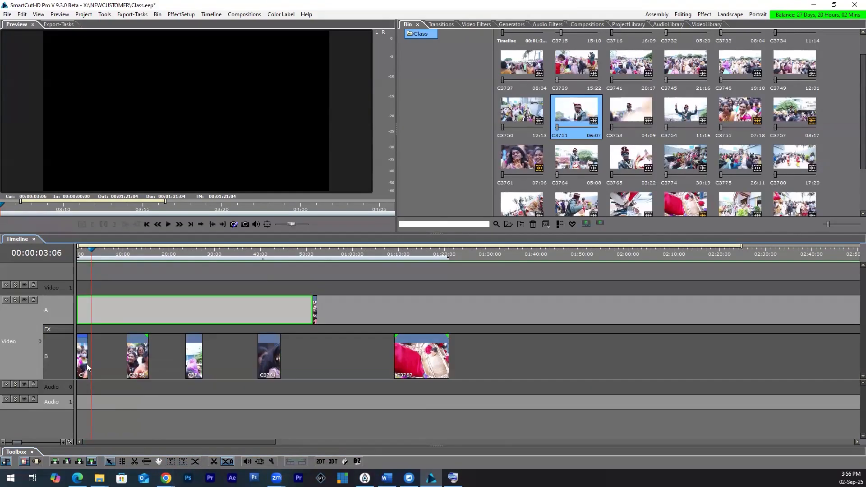
drag(82, 365, 186, 376)
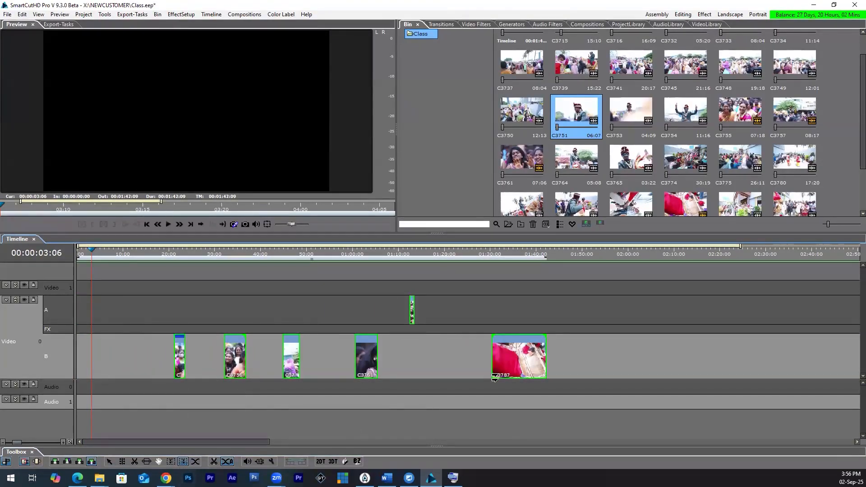
drag(596, 375, 601, 365)
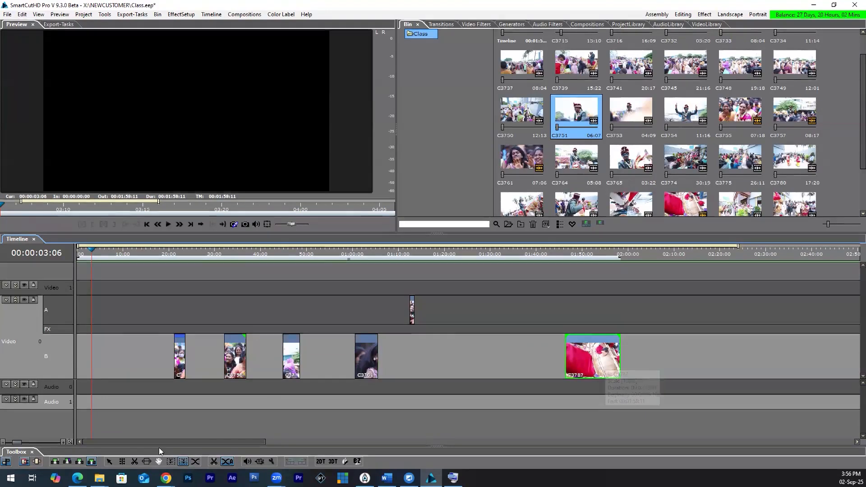
Step: Delete all timeline clips and place C3751, C3753, C3754 and C3755 at the start of row A, keeping the current project settings
drag(154, 296, 686, 391)
key(Delete)
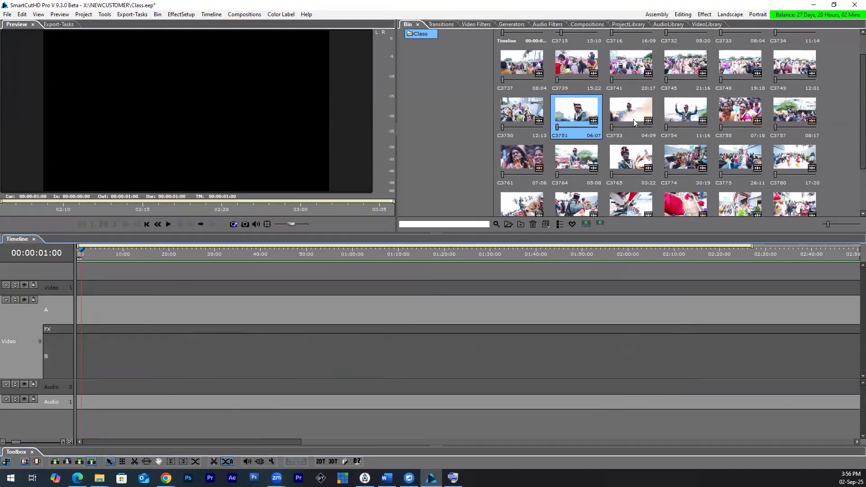
shift+click(740, 113)
drag(740, 112, 77, 323)
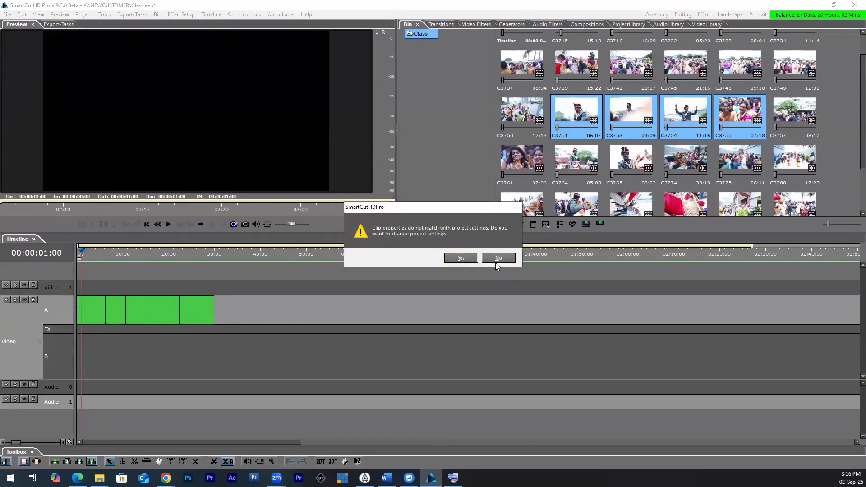
click(500, 258)
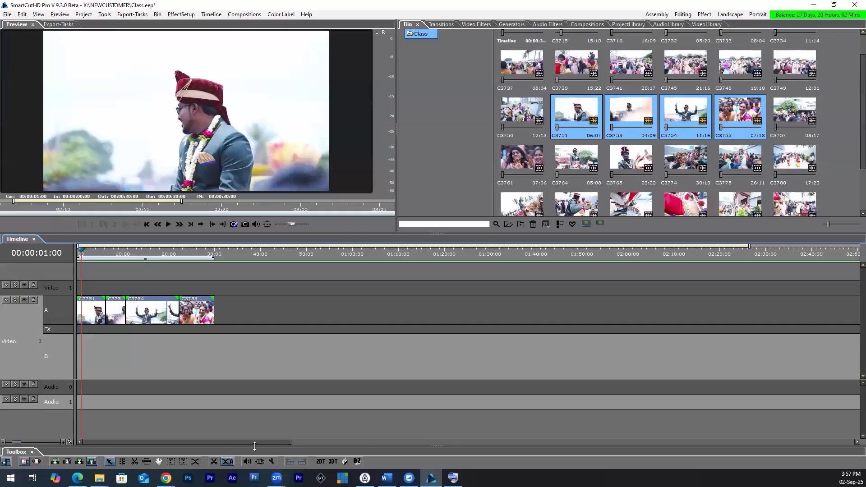
Step: Try the right block move from C3751 and from C3755 on row A, and undo the C3755 move
click(182, 461)
drag(87, 317, 178, 319)
drag(176, 351, 176, 363)
drag(200, 316, 320, 318)
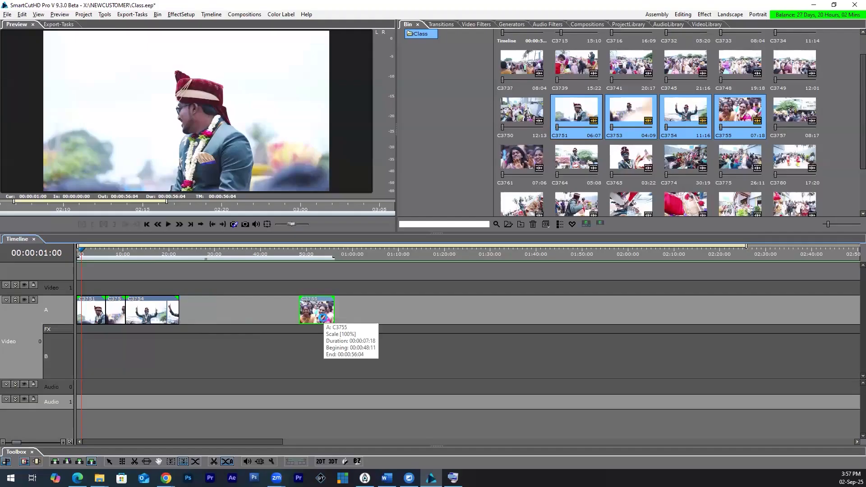
key(ctrl+z)
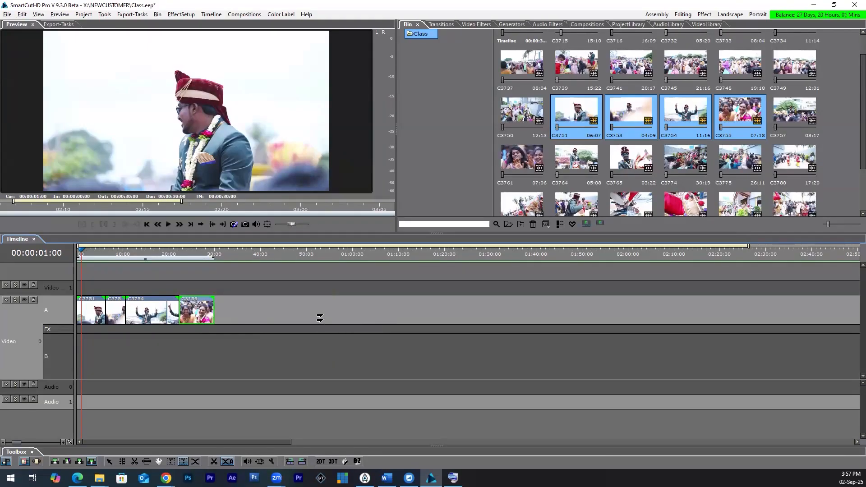
Step: Shift all four row A clips later and partway back, move C3751 alone to the timeline start with Block Move On Left, and return to the selection tool
drag(93, 317, 177, 317)
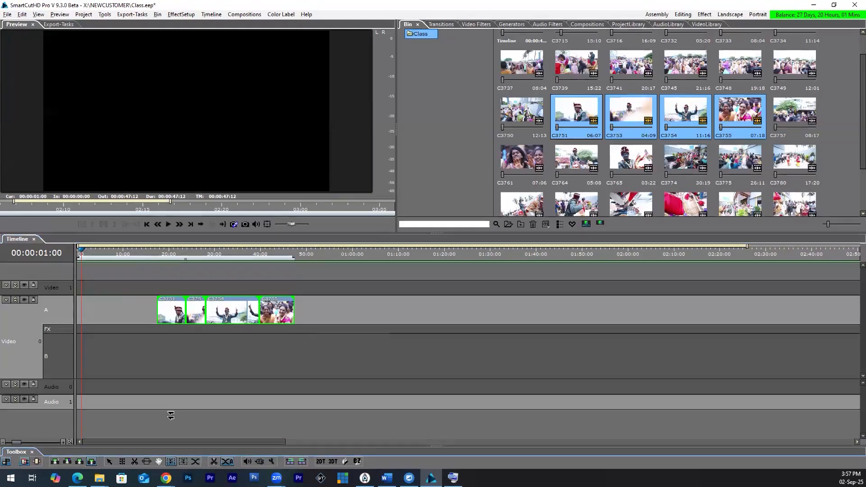
drag(265, 319, 227, 321)
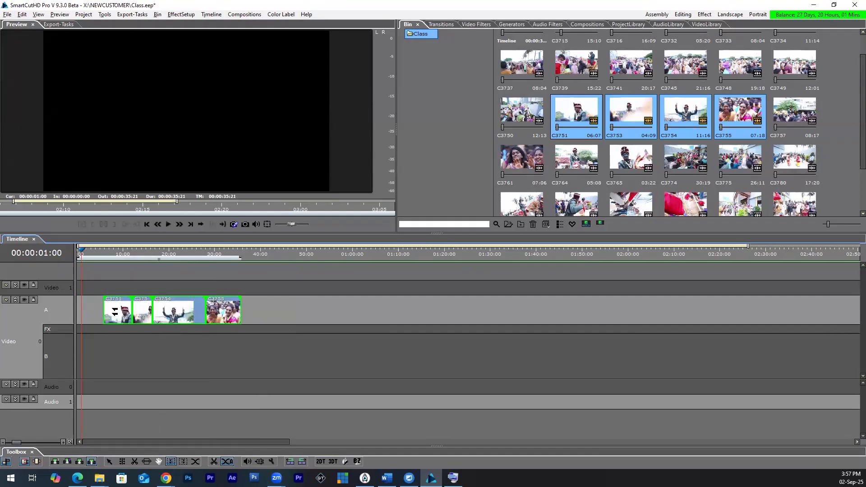
drag(115, 311, 89, 313)
click(135, 310)
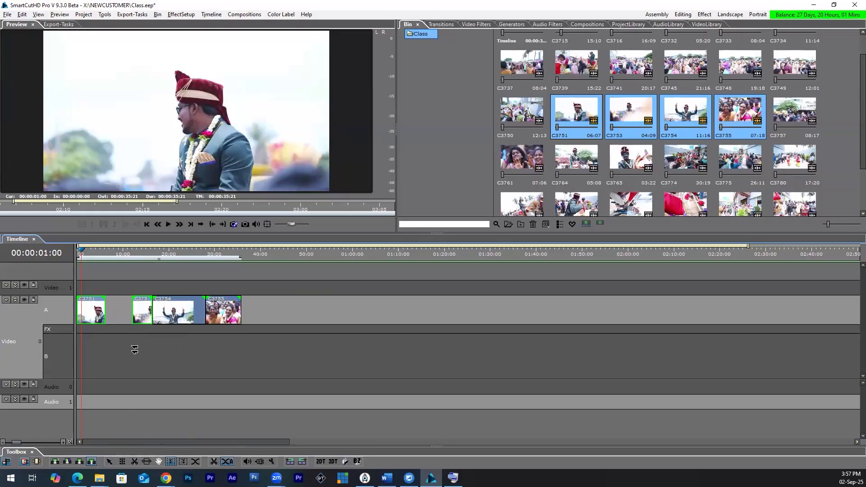
click(109, 462)
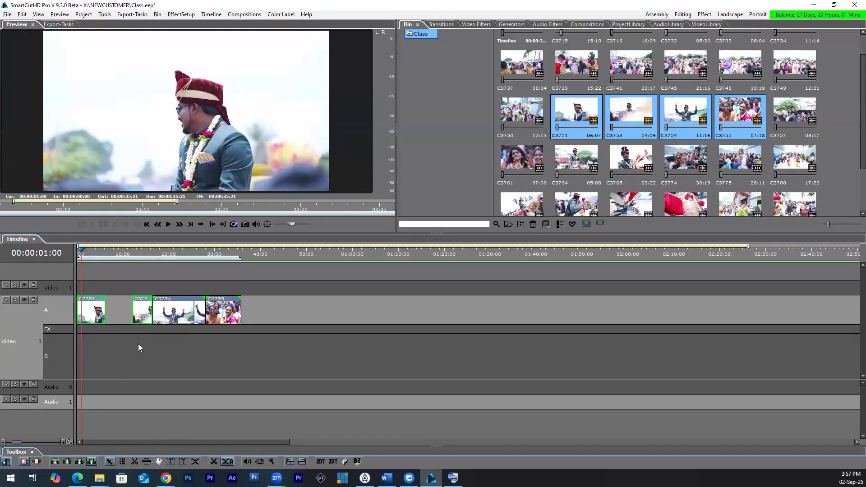
Step: Close the gap between C3751 and C3753 on row A, then delete all four clips from the timeline
click(116, 313)
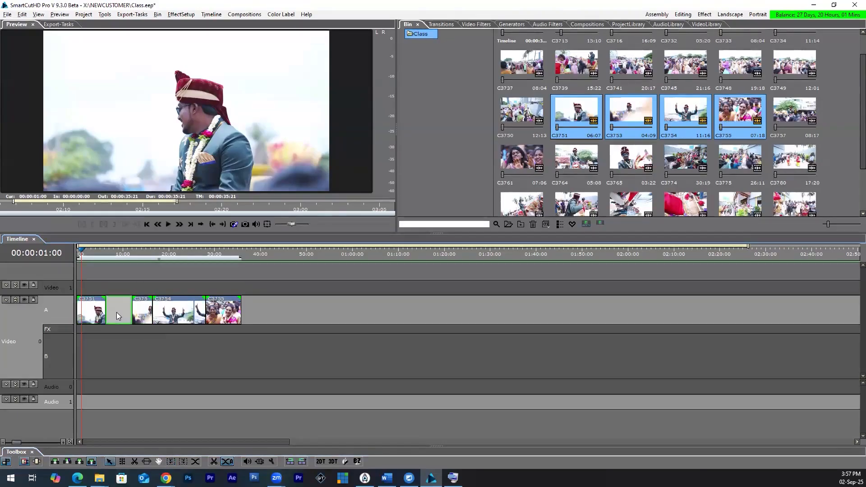
key(Delete)
drag(277, 308, 84, 363)
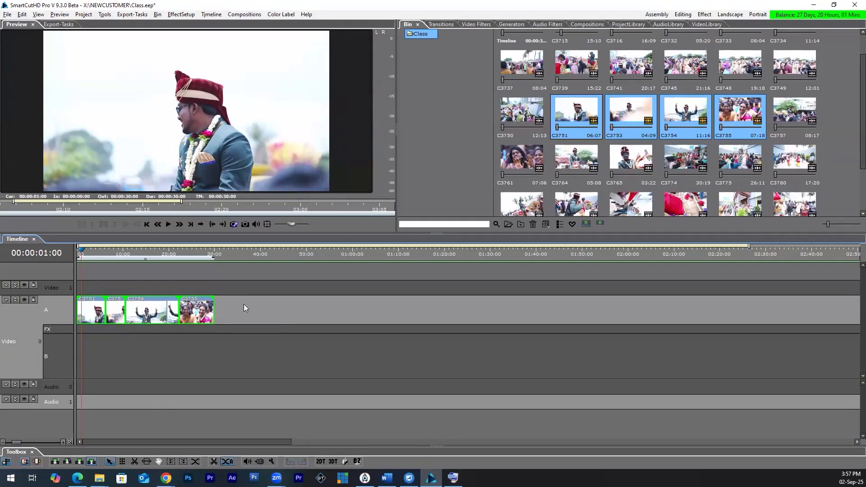
drag(92, 312, 87, 354)
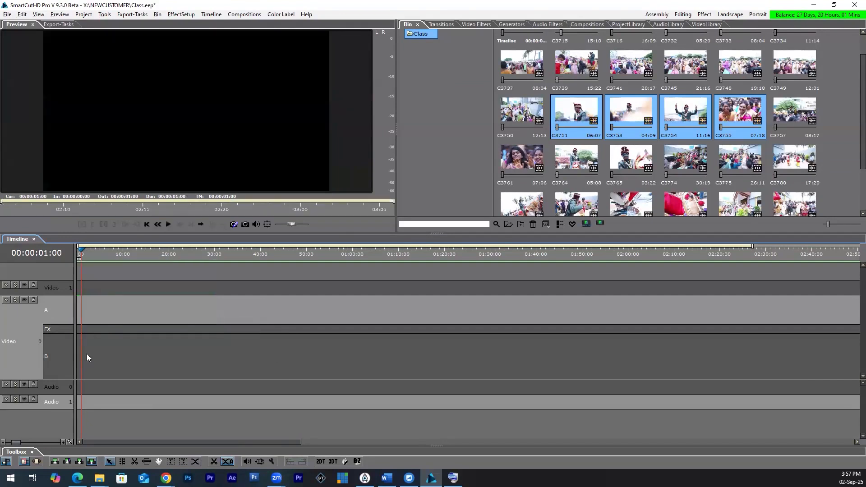
Step: Return the playhead to the start of the timeline and make the audio tracks taller
drag(83, 250, 73, 250)
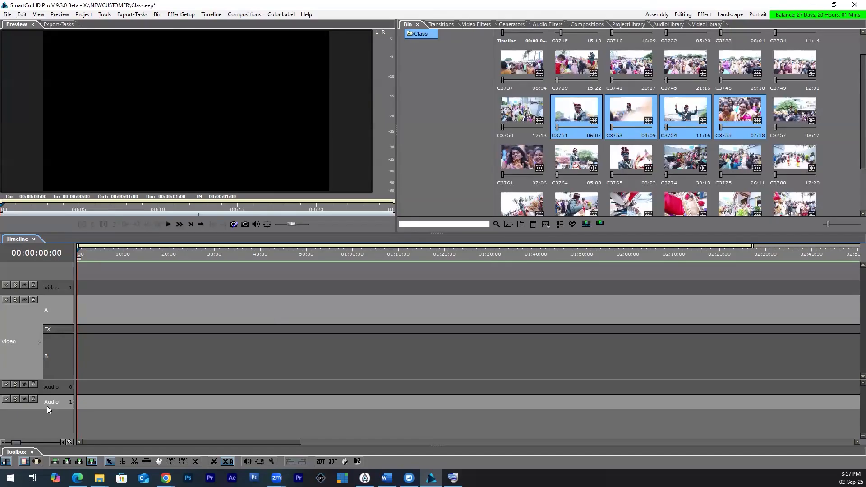
mouse_move(59, 408)
mouse_down()
mouse_move(60, 416)
mouse_move(64, 406)
mouse_up()
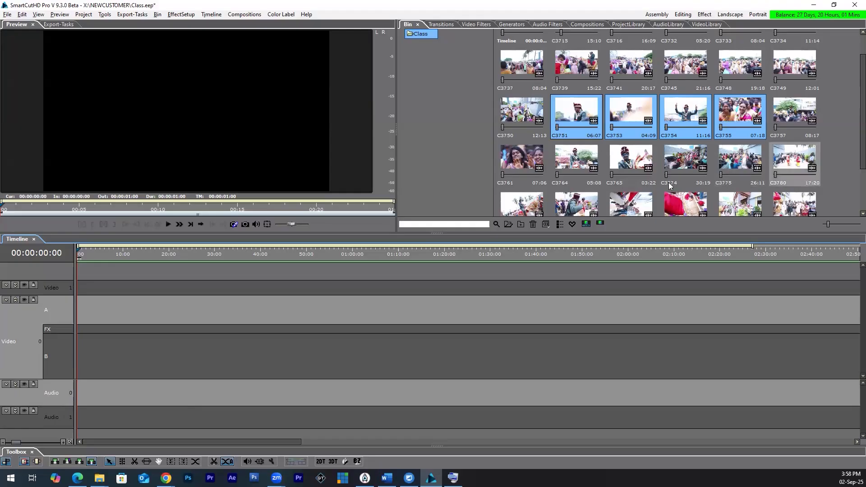
Step: Place the bin clips C3780 through C3792 one after another at the start of row A
click(795, 164)
scroll(650, 180, down, 1)
shift+click(781, 186)
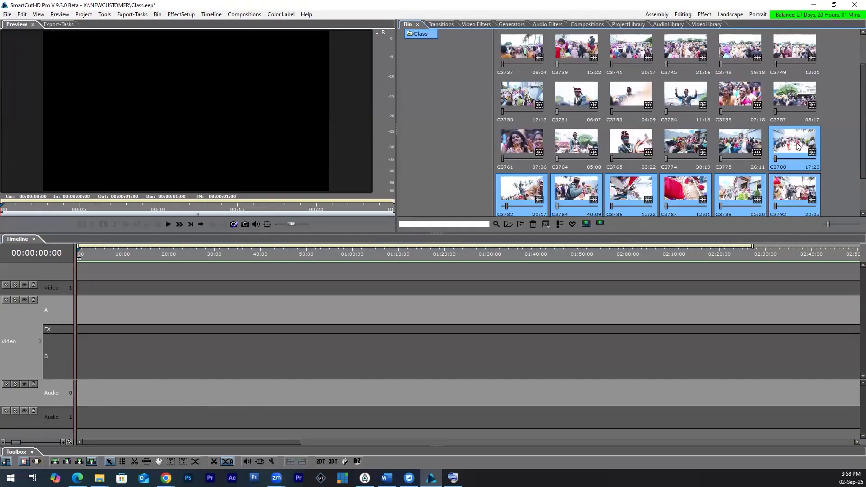
drag(799, 147, 81, 316)
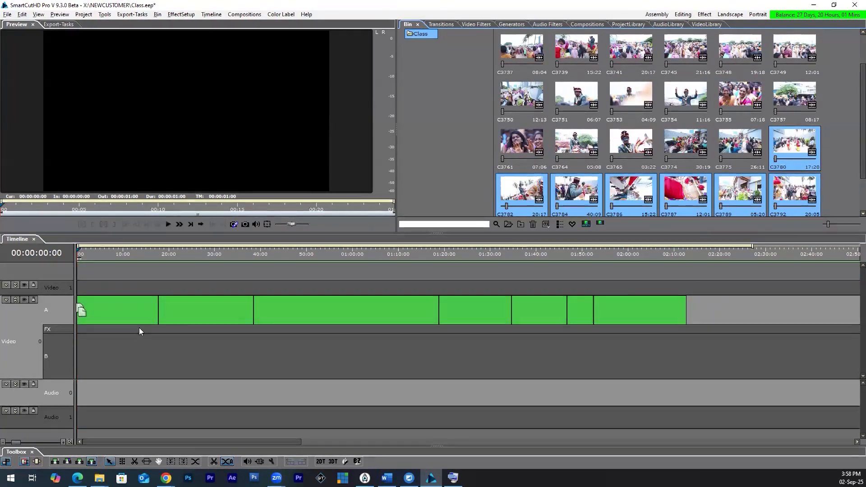
click(499, 261)
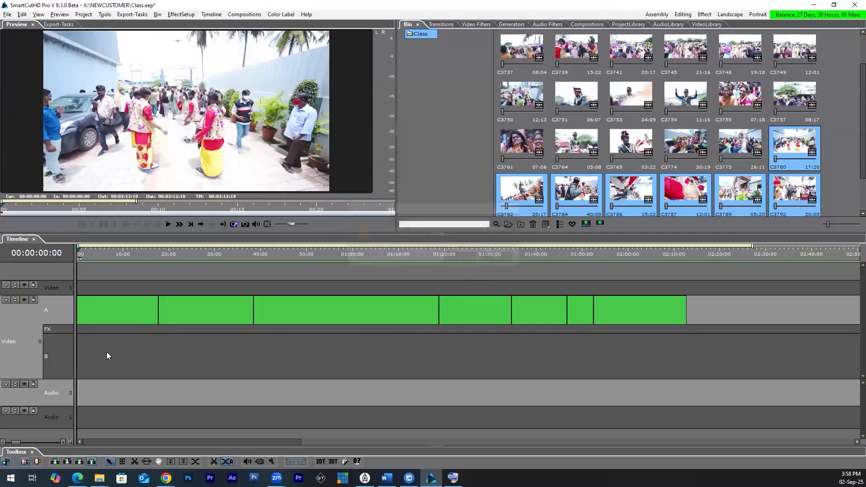
Step: Browse the transition library's Default category, including Basic and Wipe, and its 3d category
click(440, 25)
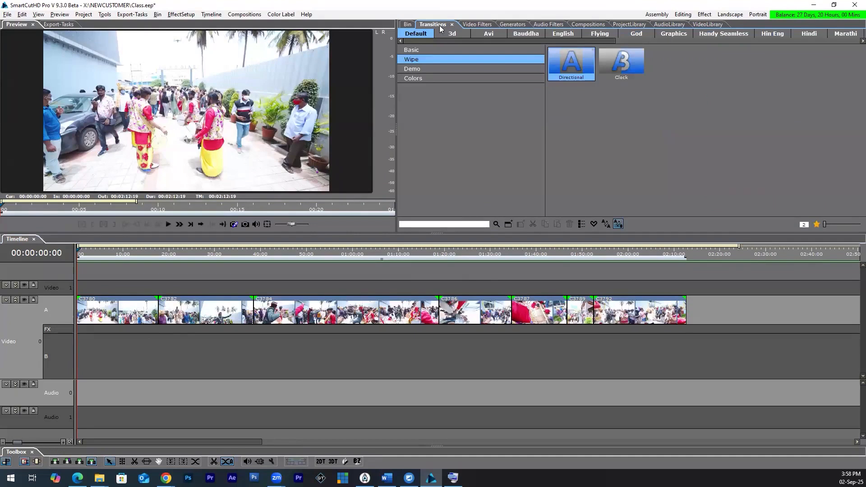
drag(420, 41, 418, 75)
click(449, 35)
click(492, 35)
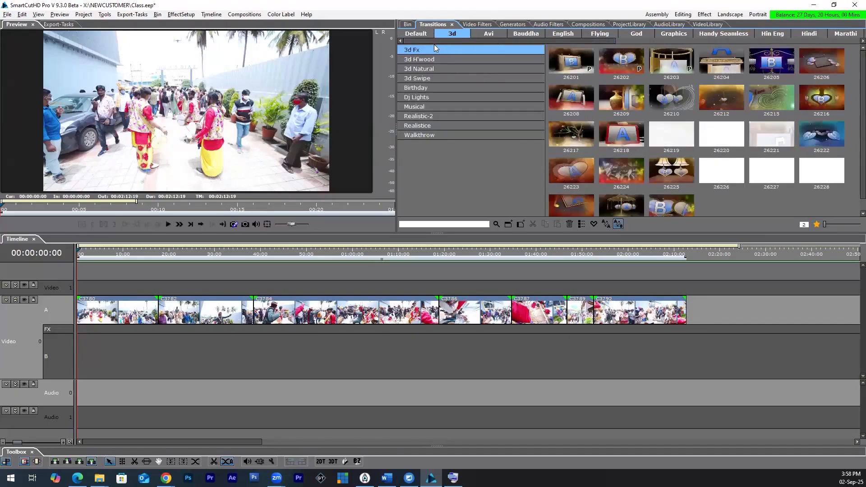
click(423, 36)
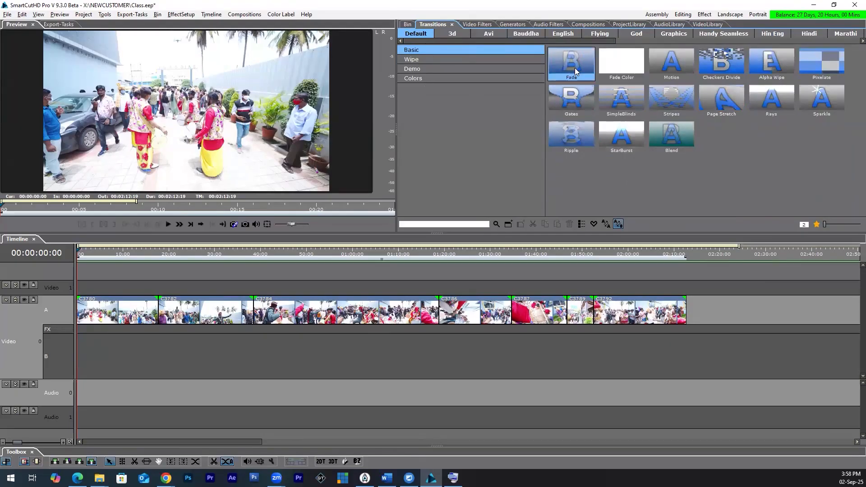
click(492, 59)
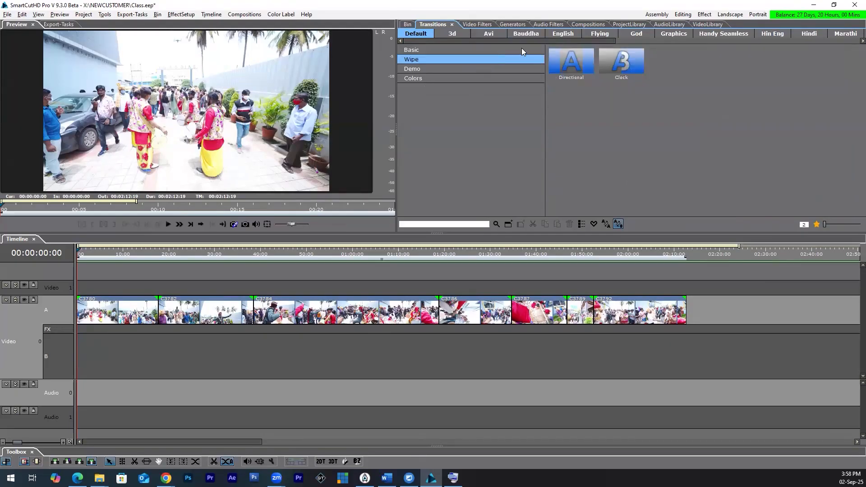
click(522, 48)
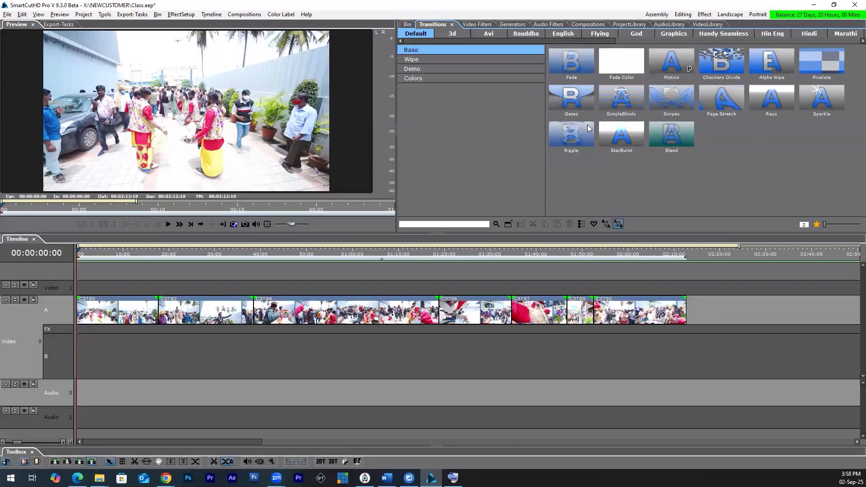
click(441, 32)
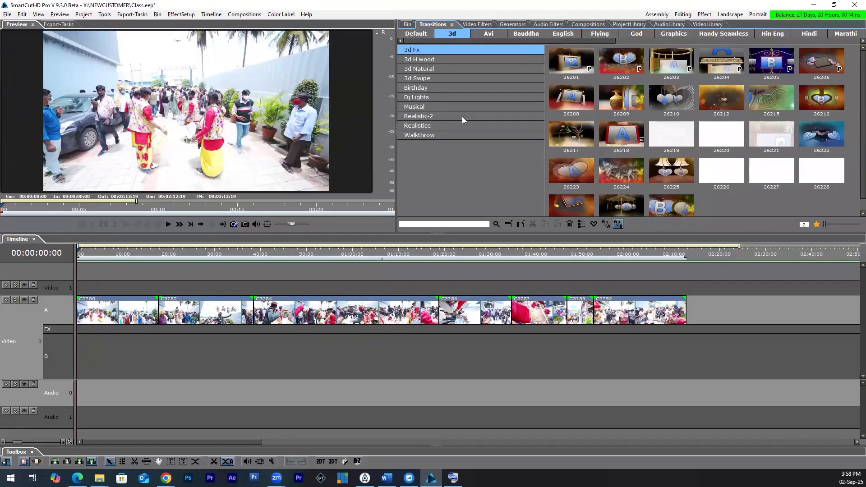
Step: Look through the Bauddha and English transitions, including Marriage Vows, Bridal Makeup and Made For Each Other
click(524, 35)
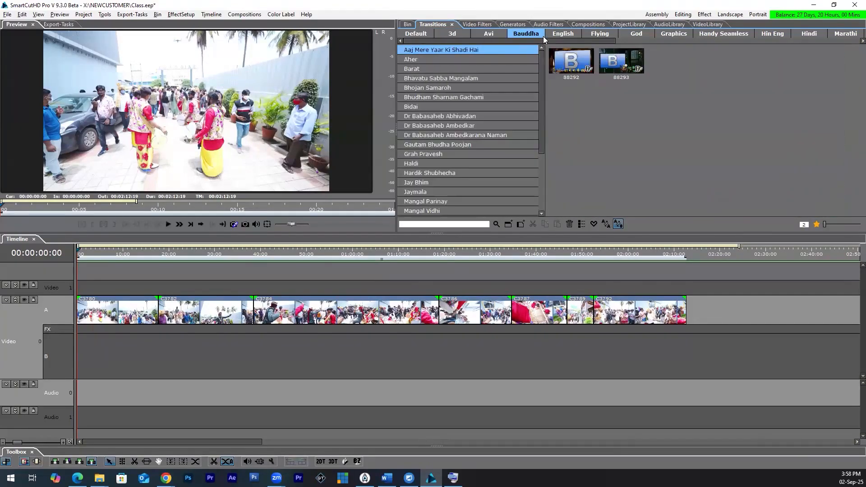
click(552, 35)
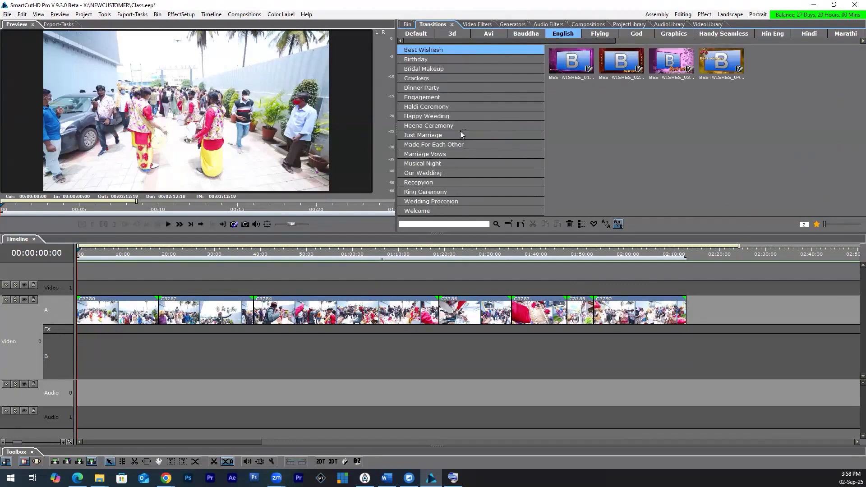
click(461, 89)
click(441, 145)
click(441, 155)
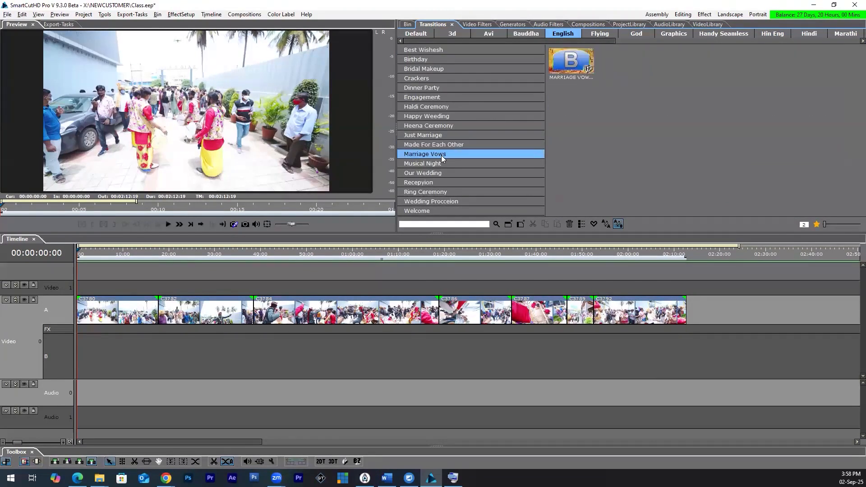
click(428, 70)
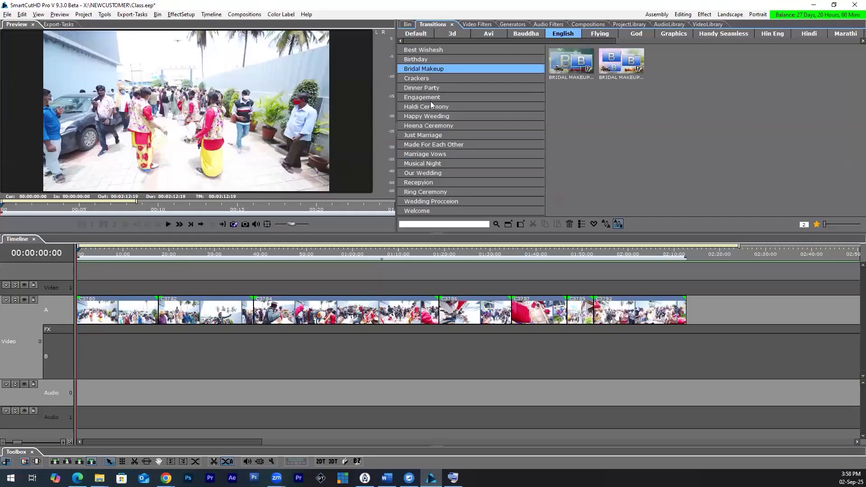
click(430, 144)
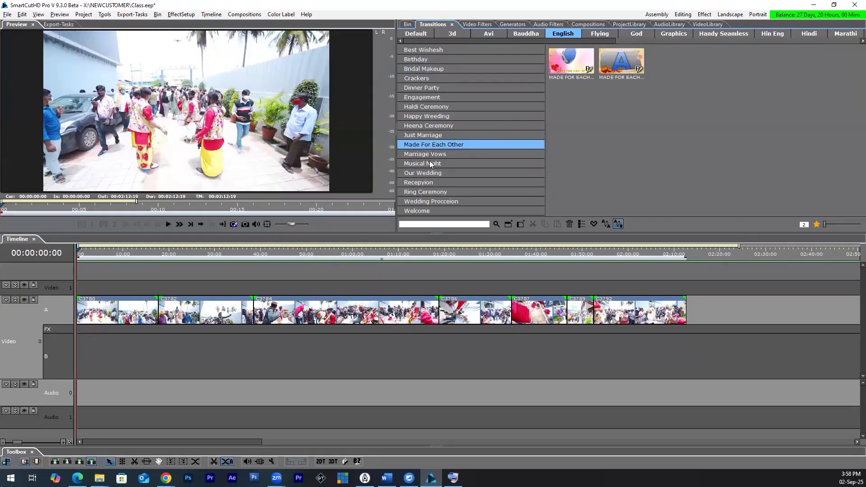
click(429, 163)
Step: Examine the Flying transitions, including Blinds, Cylinder and In Out, and the God transitions, including Balaji
click(600, 34)
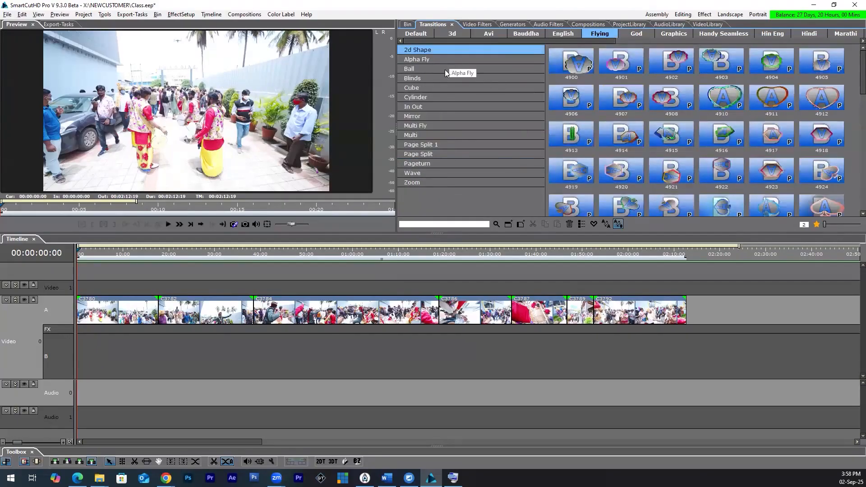
click(447, 60)
click(442, 79)
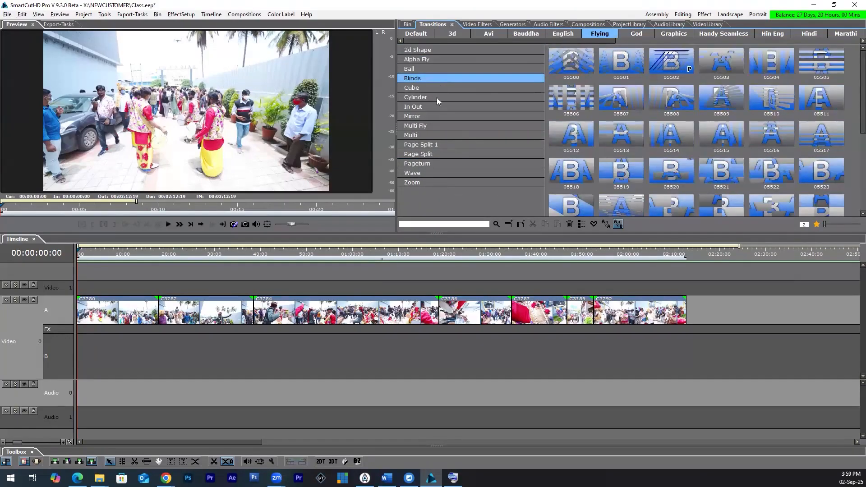
click(436, 97)
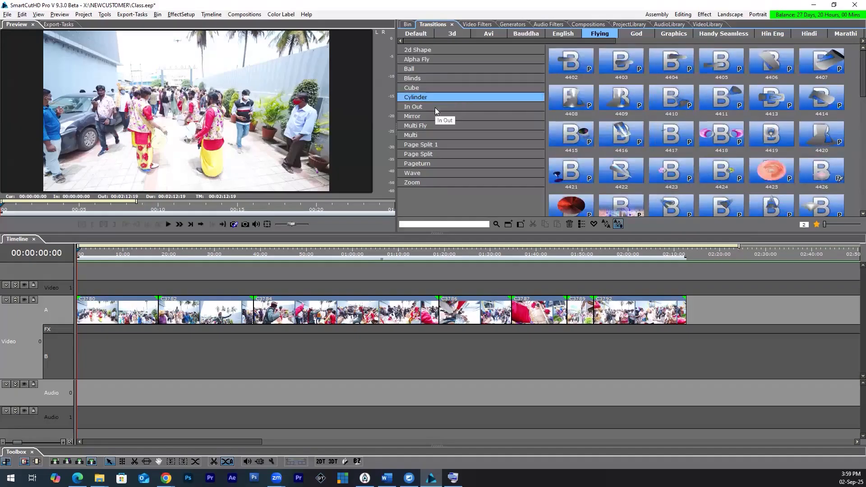
click(435, 107)
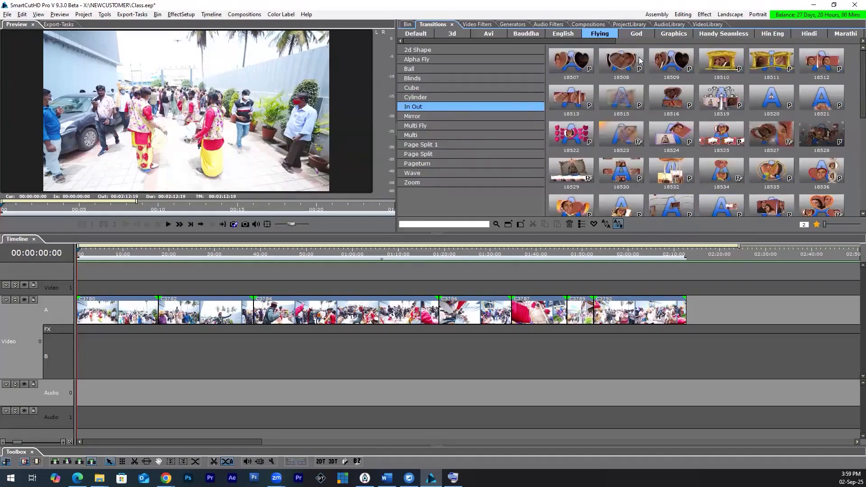
click(637, 34)
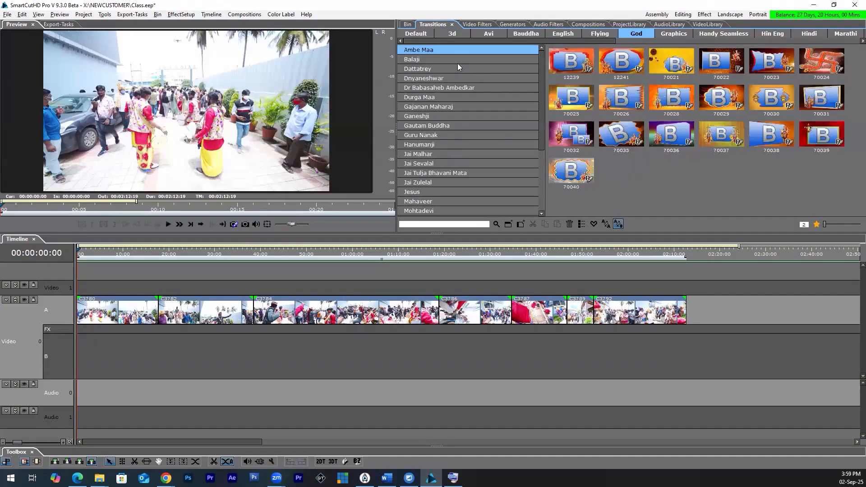
click(458, 62)
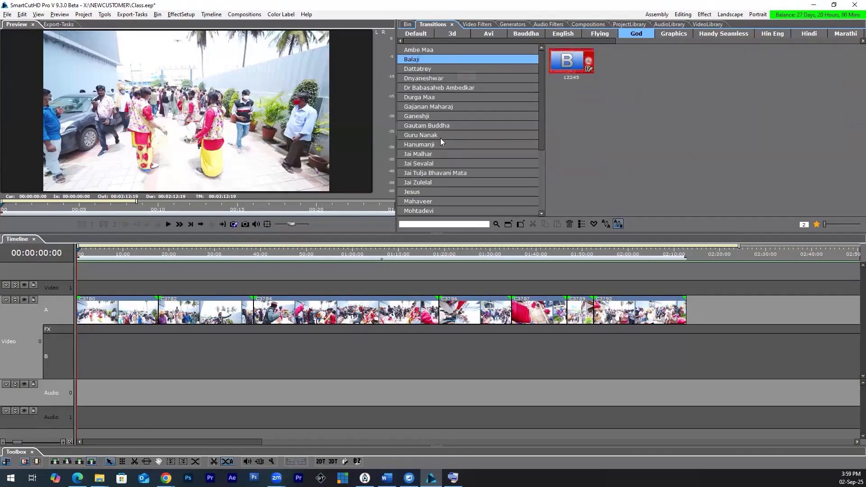
Step: Review the Graphics transitions, including Overlay, Graphical Swipe and Frame, and the Avi transitions
click(674, 34)
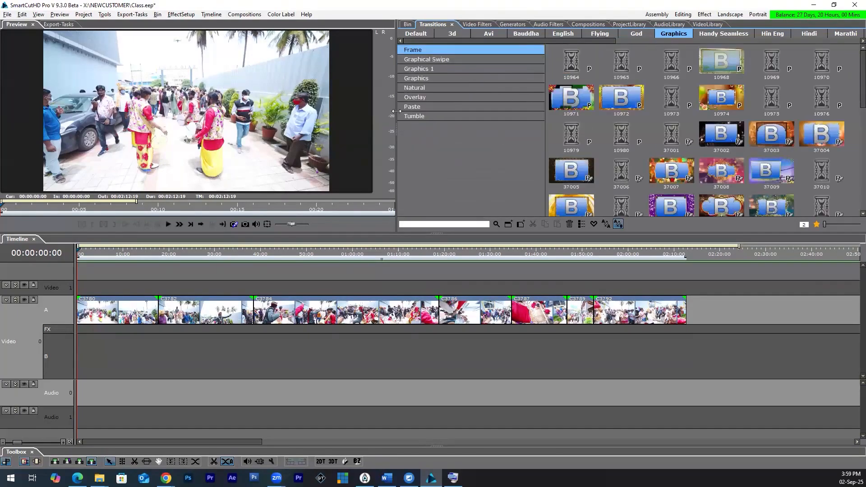
click(434, 90)
click(431, 97)
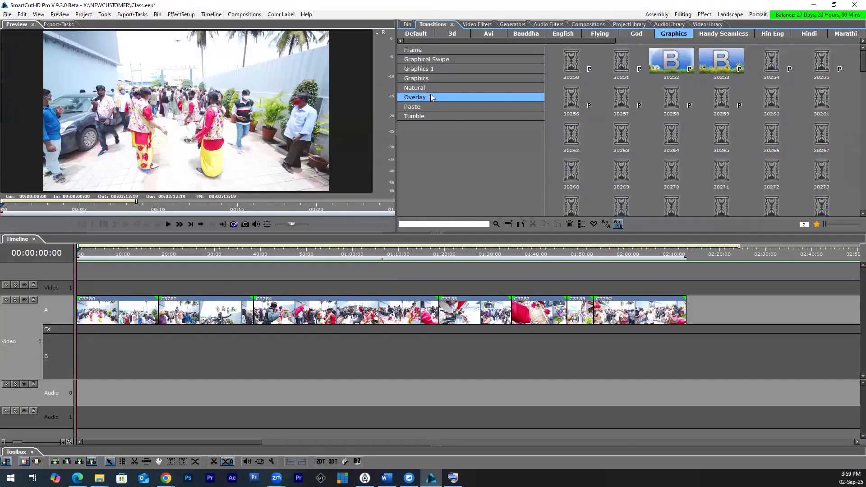
click(440, 60)
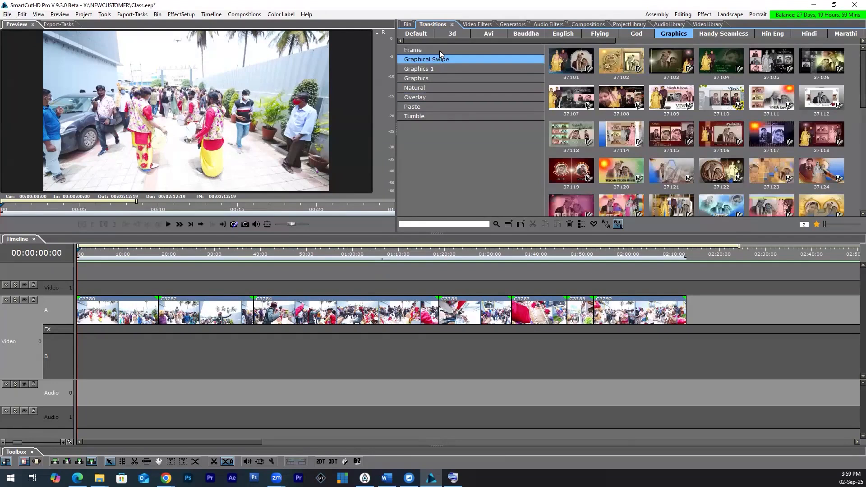
click(439, 50)
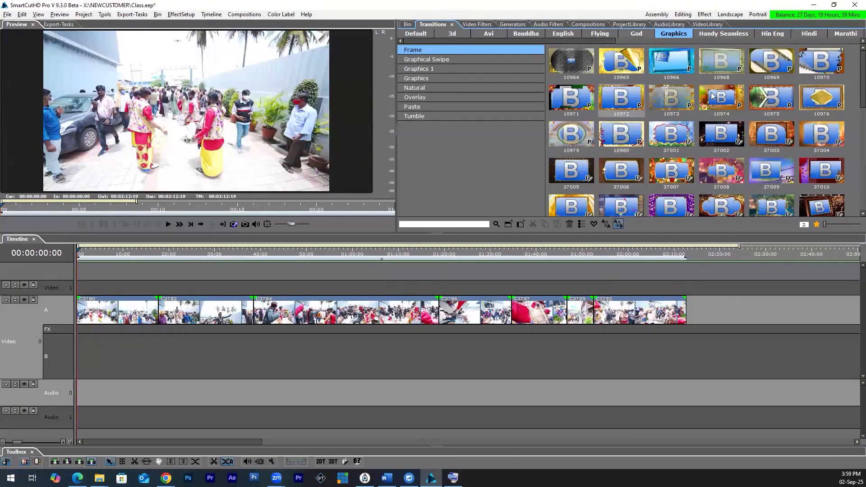
click(488, 34)
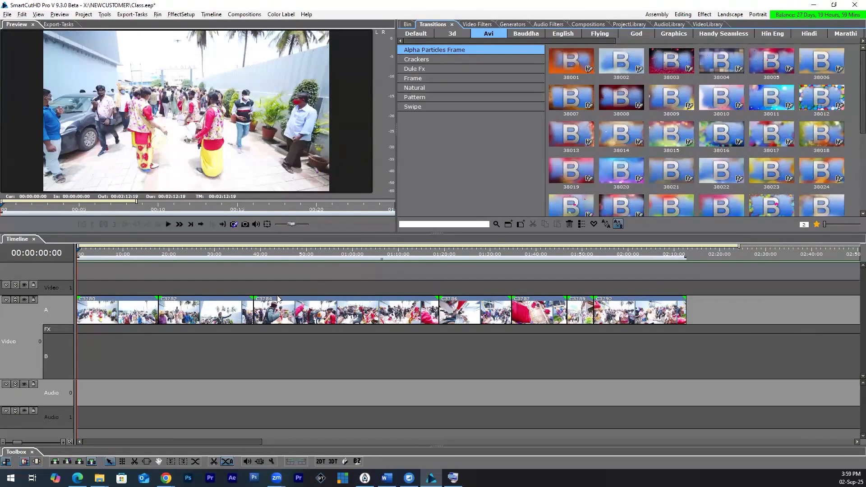
Step: Switch to the A-A transitions and place 3d Fx transition 26201 on the FX row across the cut between C3780 and C3782
click(607, 224)
click(618, 224)
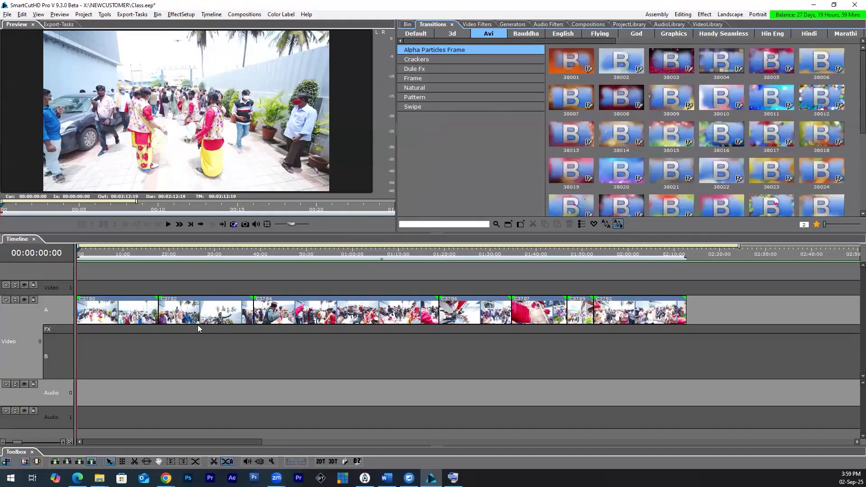
click(607, 227)
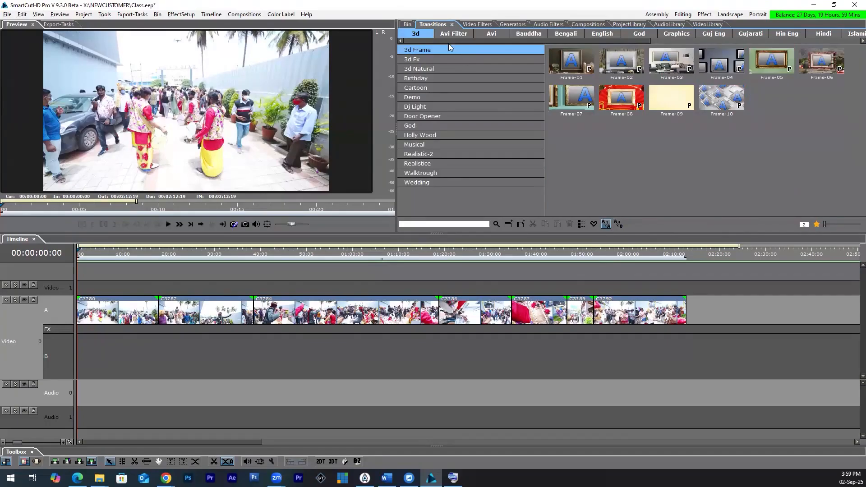
click(427, 60)
click(574, 64)
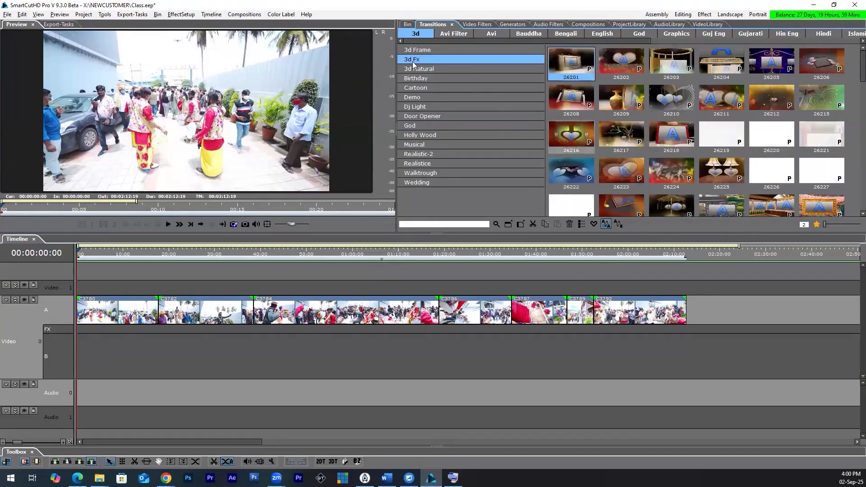
drag(571, 69, 165, 332)
drag(162, 333, 163, 333)
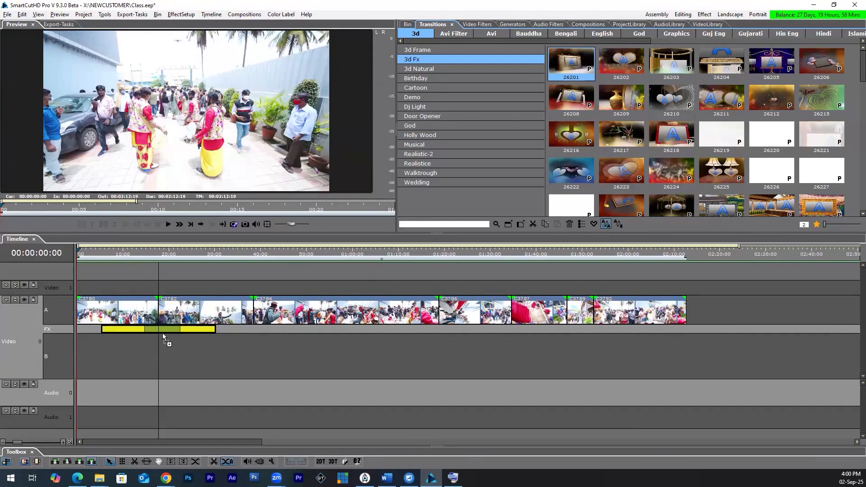
drag(162, 332, 162, 332)
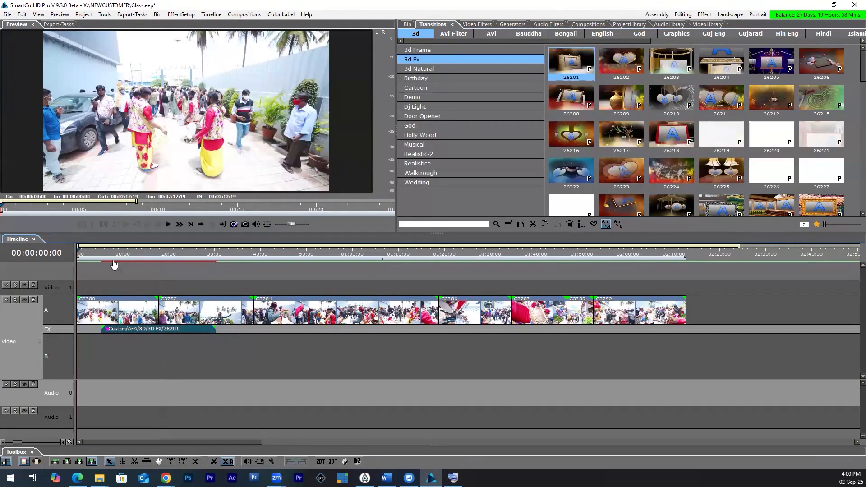
Step: Play and scrub through the A-A 3d Fx transition 26201 between clips C3780 and C3782
click(100, 252)
key(space)
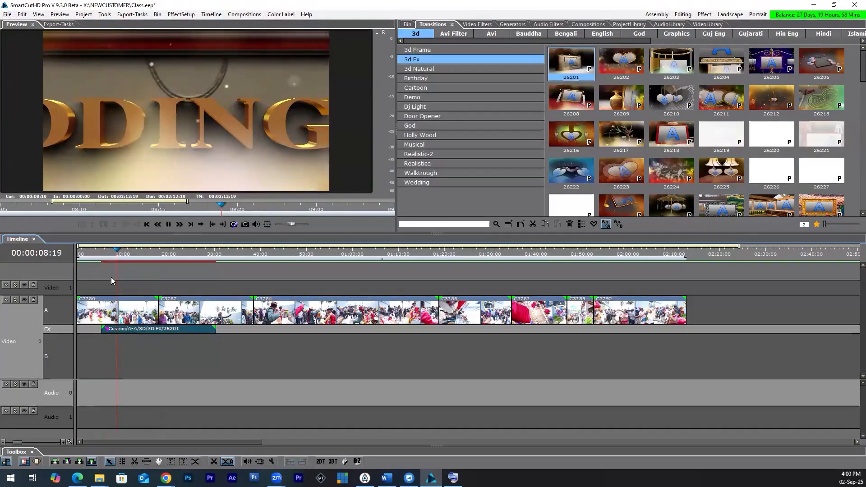
click(135, 252)
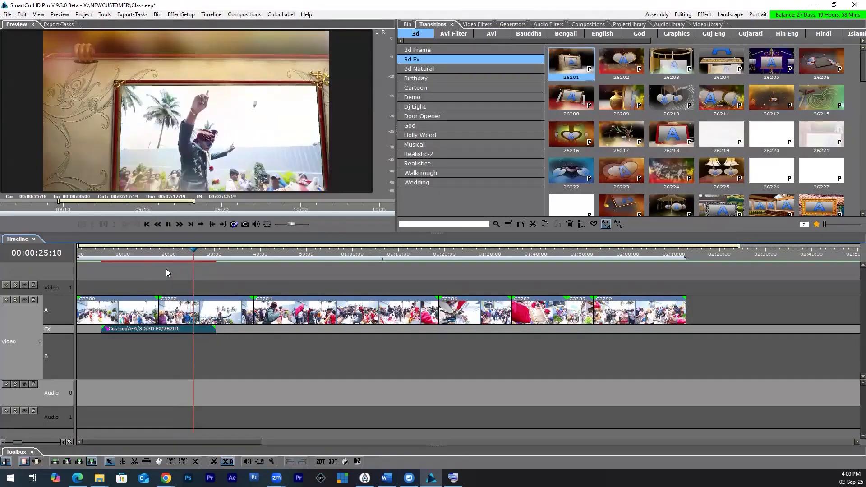
click(91, 272)
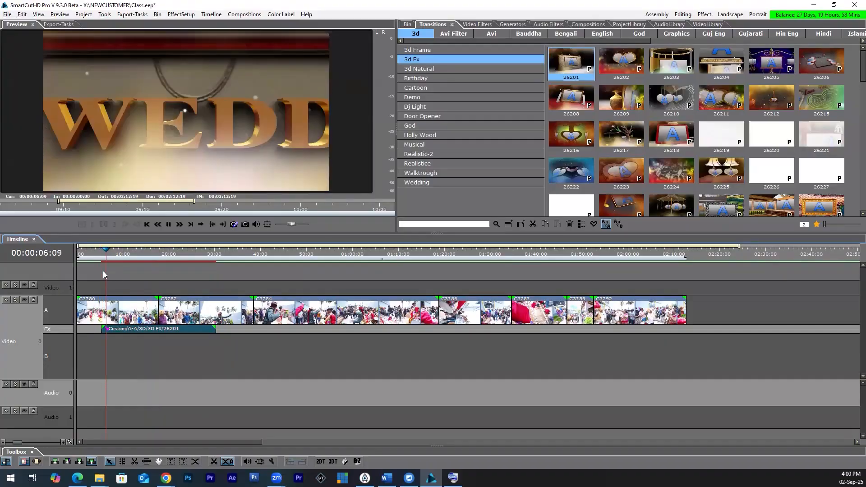
click(103, 271)
click(98, 271)
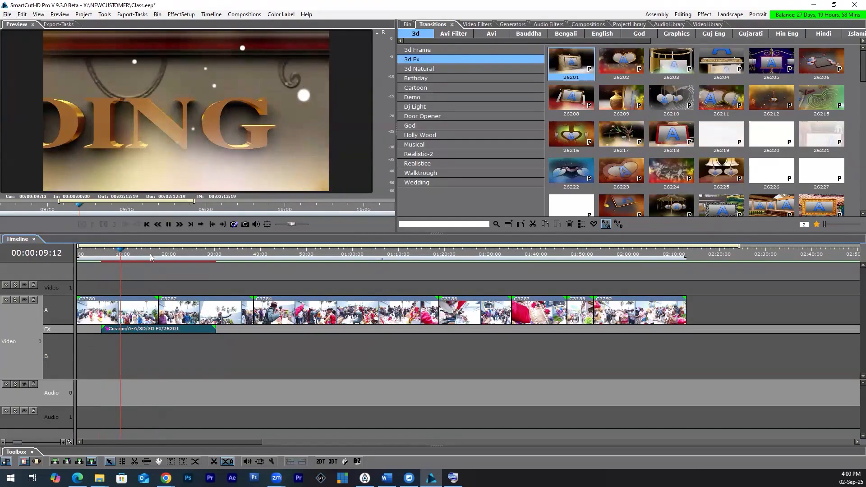
click(149, 254)
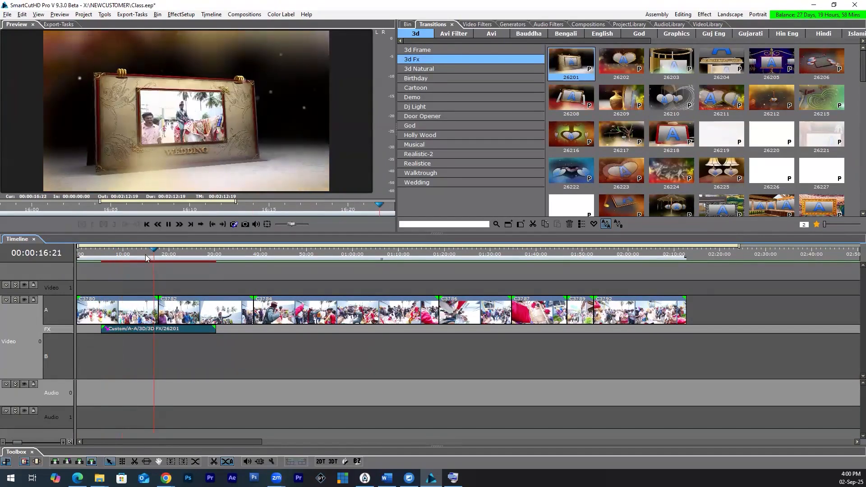
key(space)
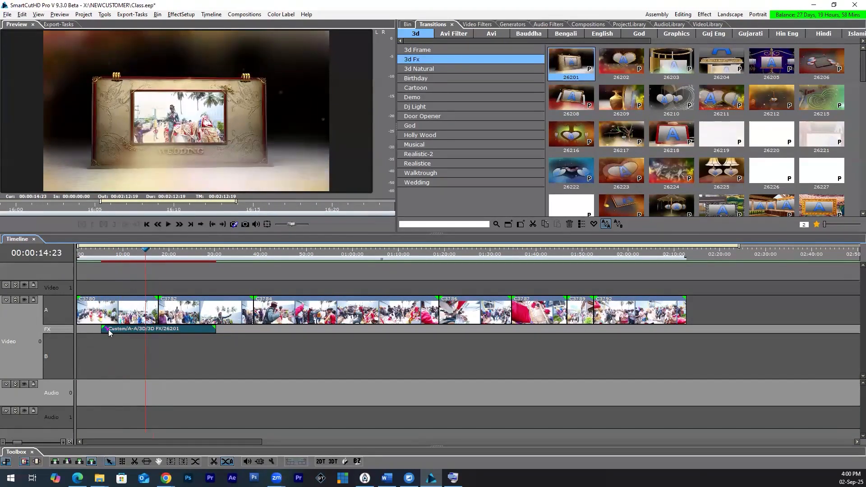
Step: Collapse the Video 0 track to a single row, scrub through the transition, and expand the track into A and B rows again
mouse_move(108, 329)
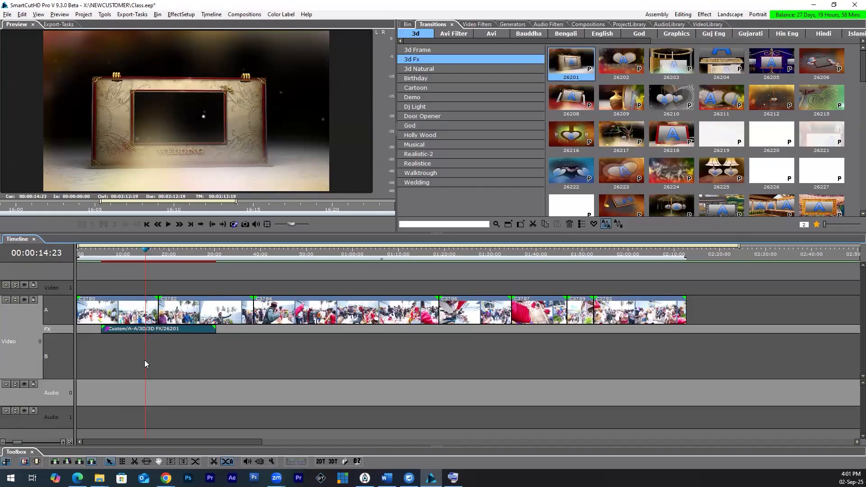
click(107, 328)
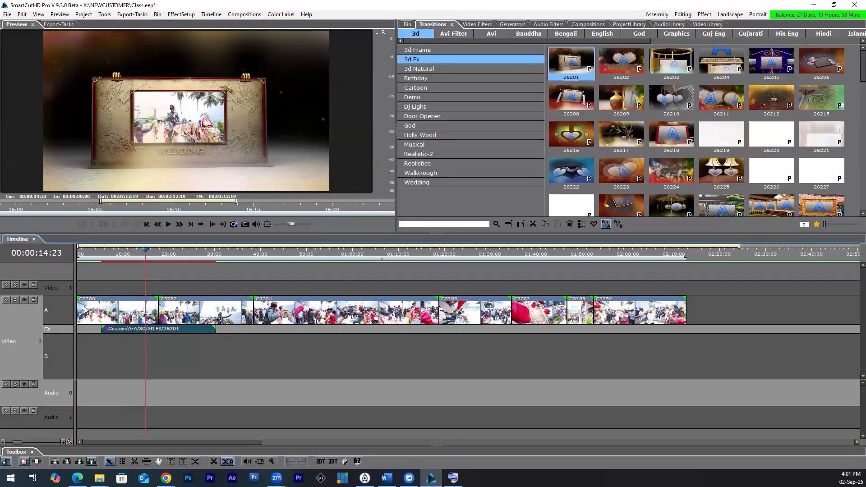
click(16, 300)
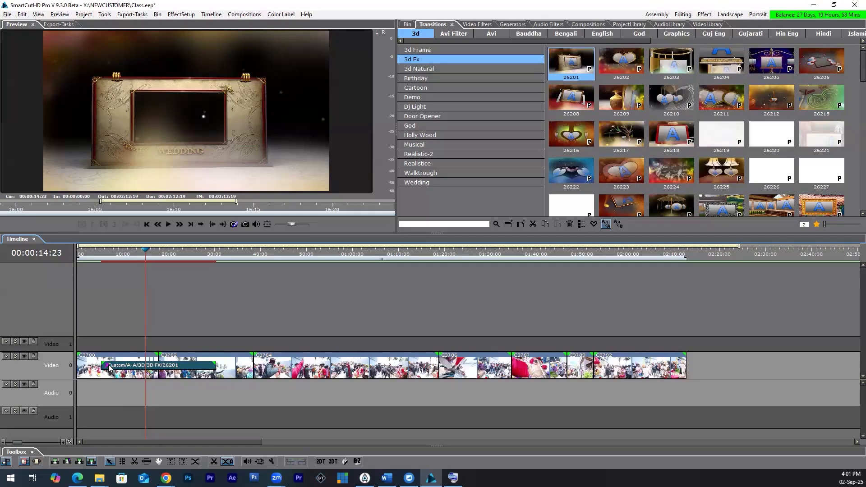
drag(126, 254, 191, 261)
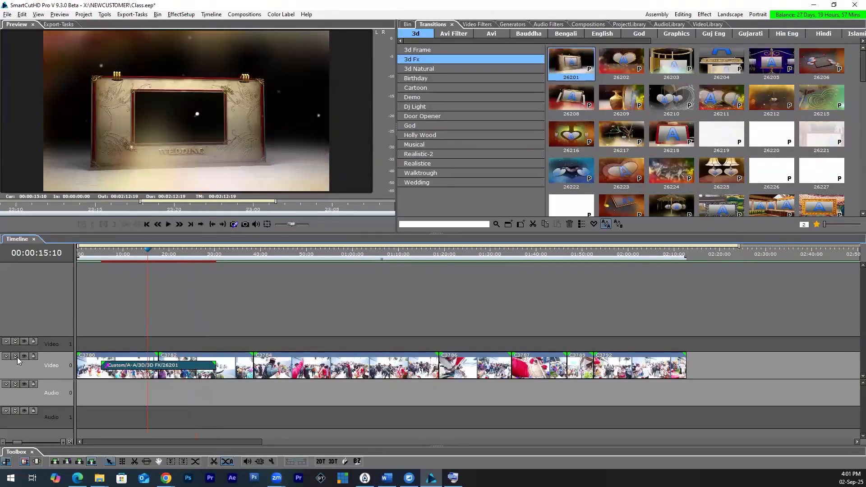
double_click(41, 365)
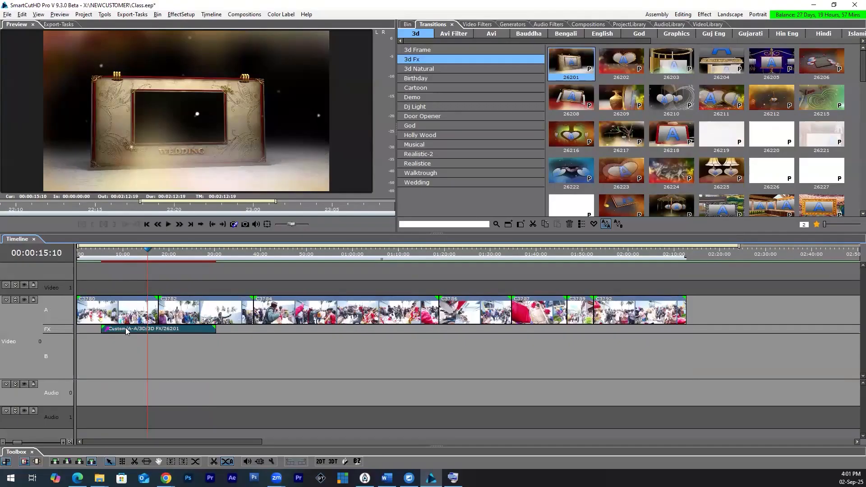
Step: Replace the A-A transition on the FX row with the A-B 3d Fx transition 26201 across the cut between C3780 and C3782
click(125, 328)
key(Delete)
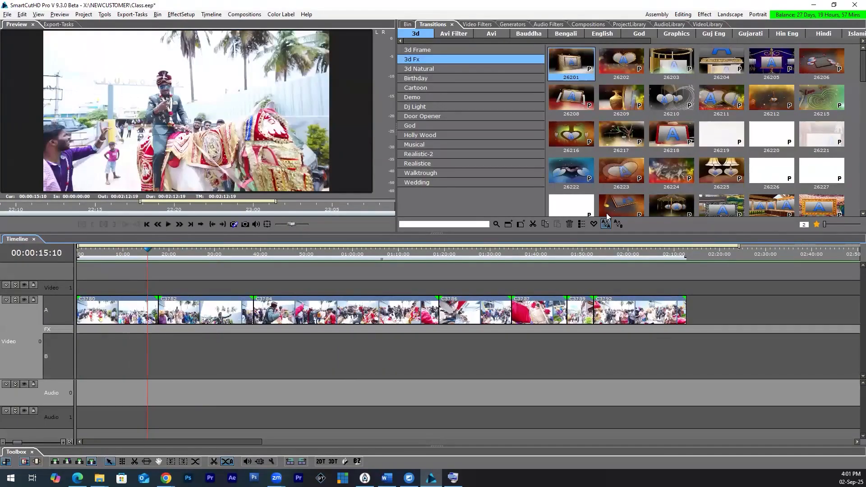
click(620, 225)
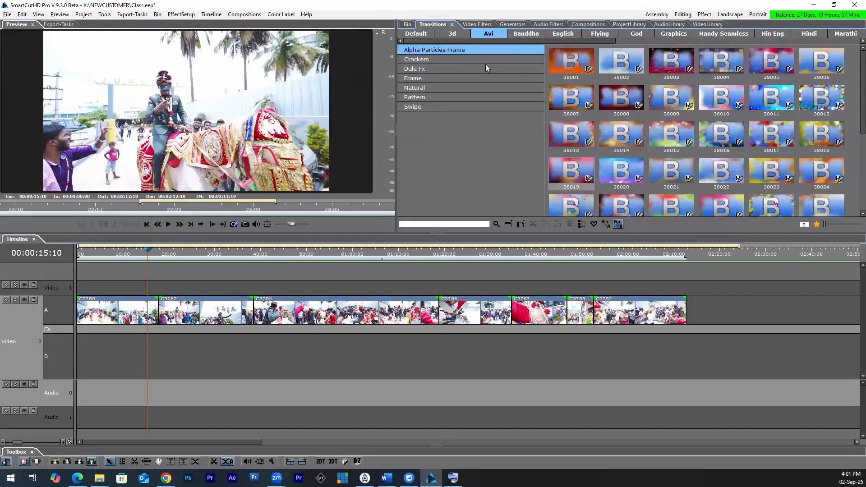
click(452, 33)
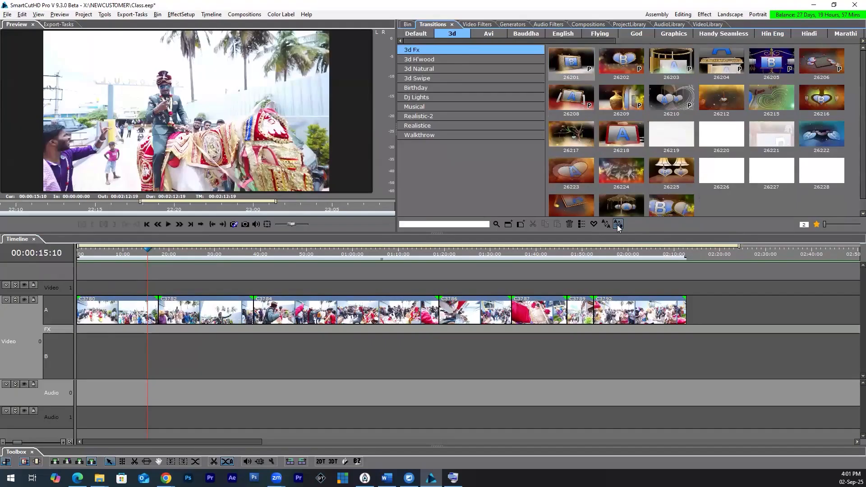
drag(583, 65, 178, 331)
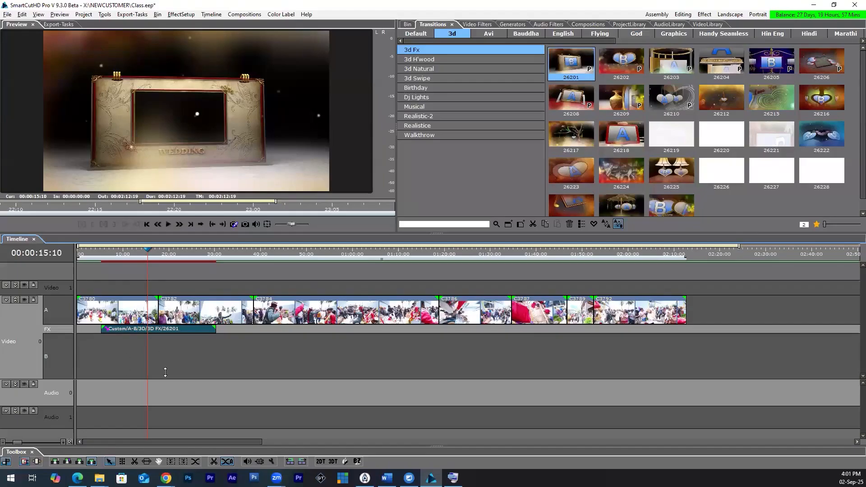
Step: Move clip C3782 from row A to row B beneath the transition, aligning their ends, and play the blend with C3780
drag(225, 313, 188, 345)
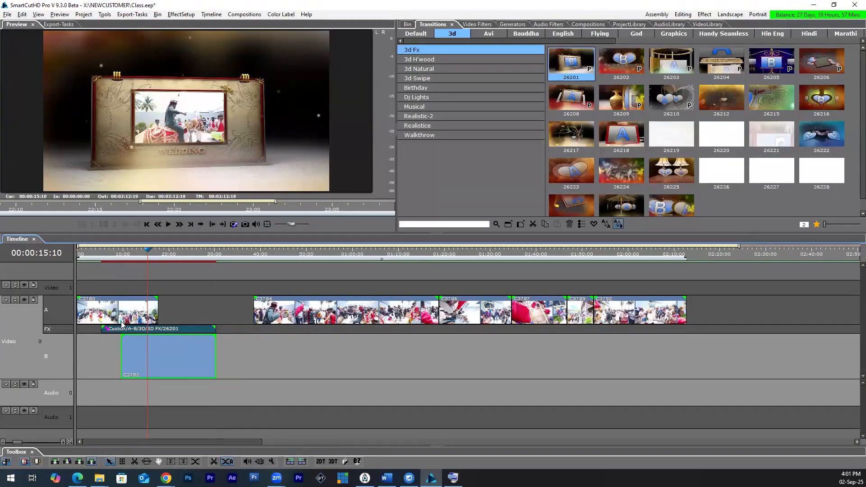
key(Page_Up)
key(space)
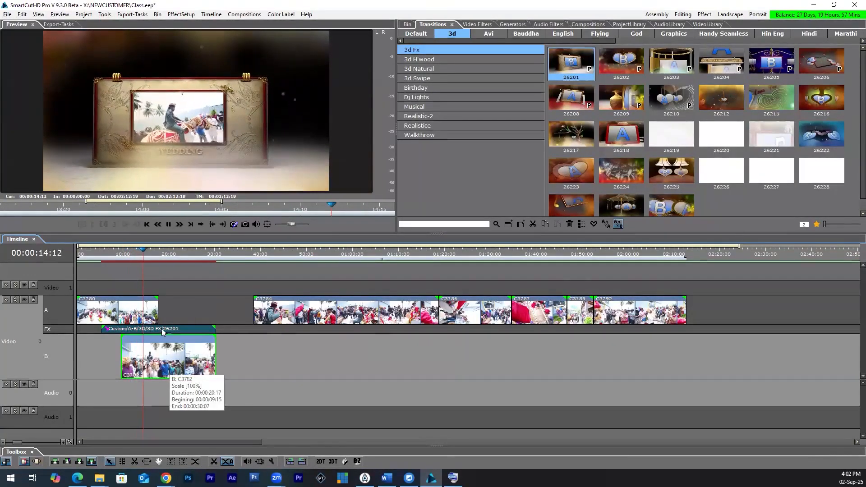
key(space)
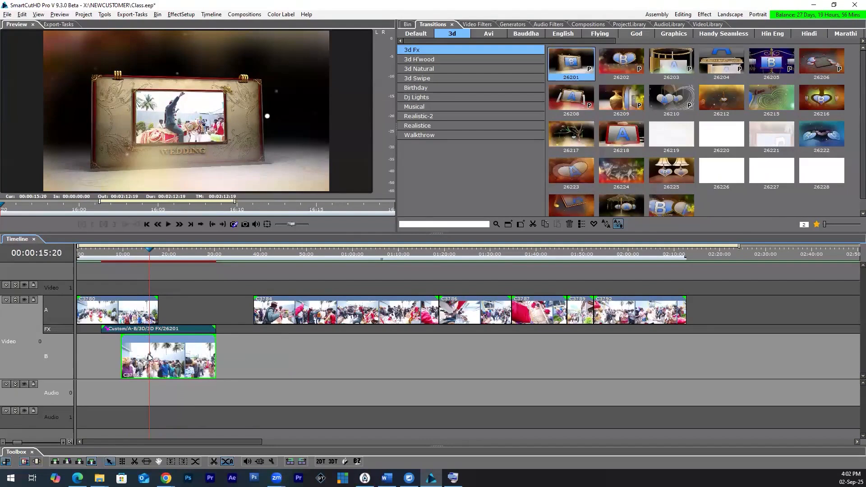
click(139, 311)
drag(128, 255, 136, 256)
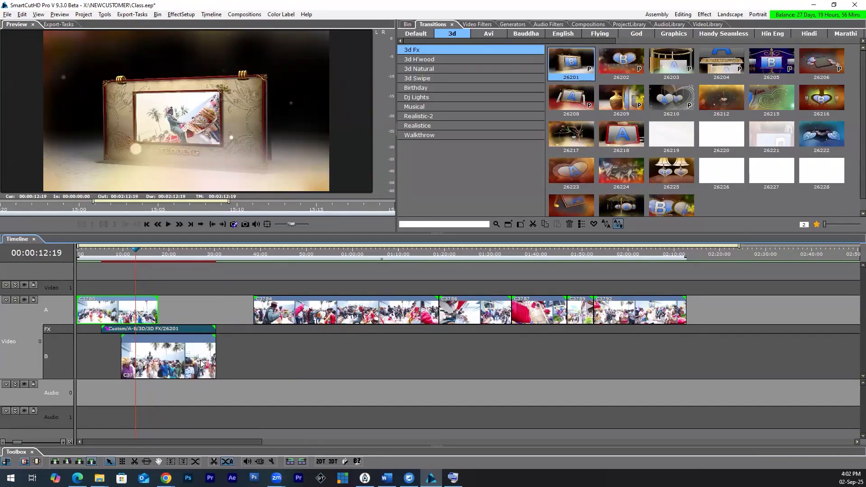
Step: Shorten the A-B transition to end with C3780 and move C3782 on row B to start with the transition
mouse_move(194, 357)
drag(214, 329, 163, 356)
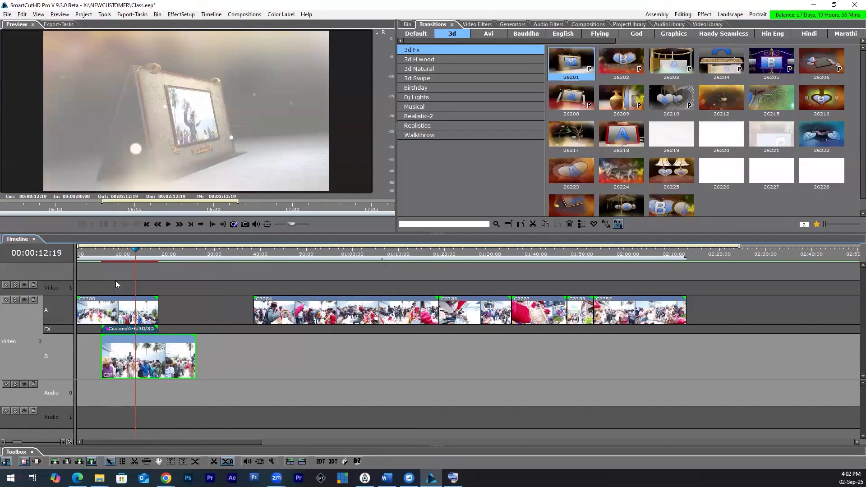
drag(105, 253, 163, 264)
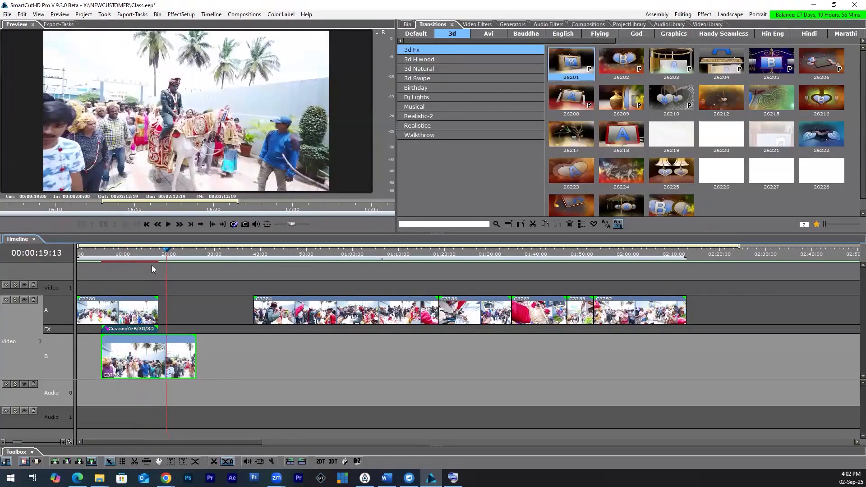
click(153, 267)
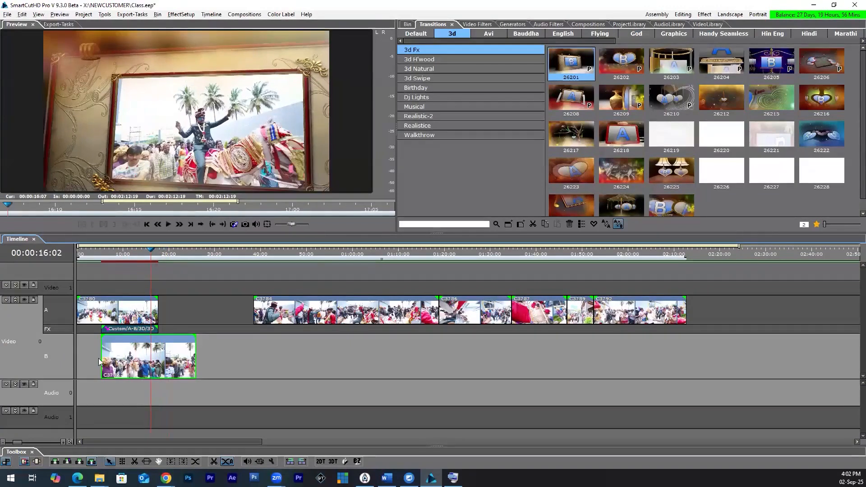
Step: Review the shortened A-B transition between C3780 on row A and C3782 on row B, from its end back to its middle
mouse_move(108, 333)
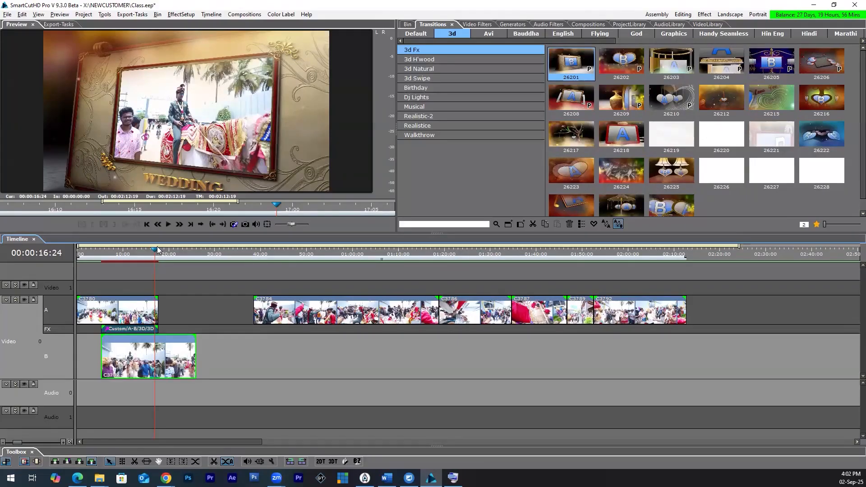
drag(156, 253, 157, 257)
key(space)
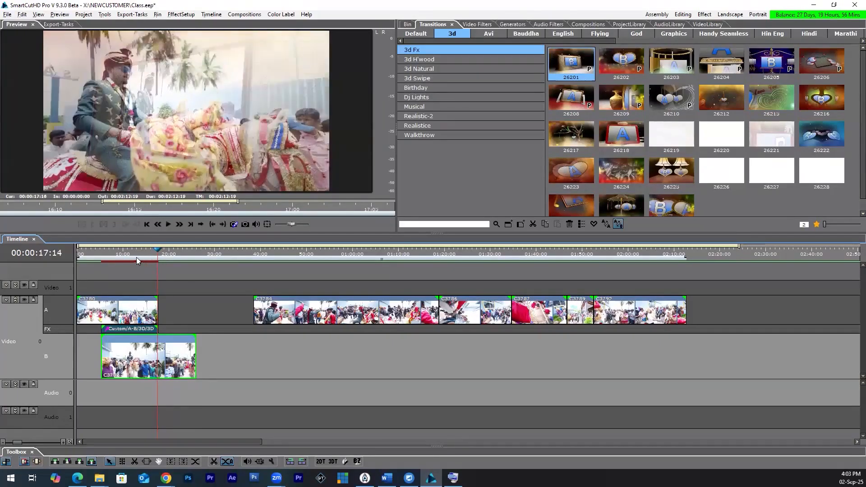
key(j)
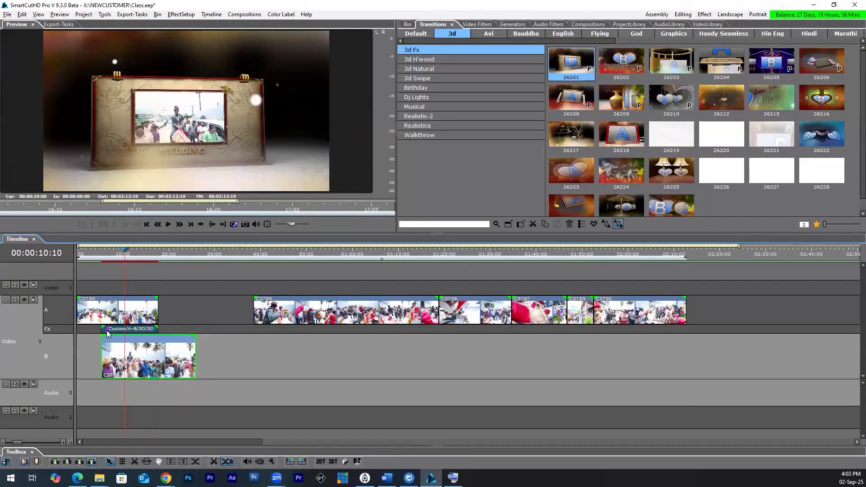
drag(118, 255, 123, 257)
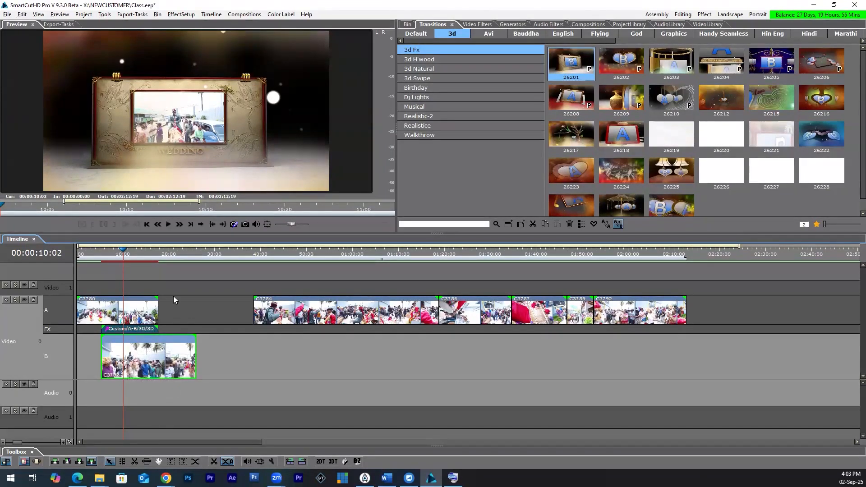
Step: Return clip C3782 to row A directly after C3780 and delete the A-B transition from the FX row
drag(97, 275, 176, 305)
drag(151, 369, 203, 318)
click(151, 330)
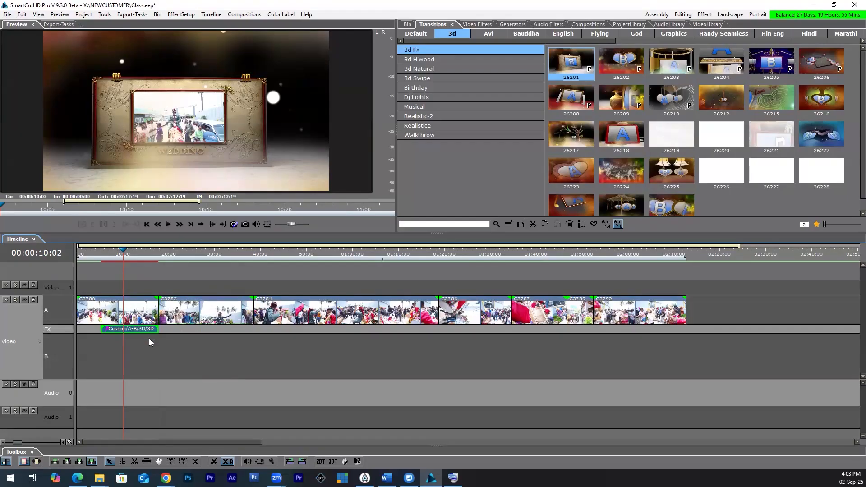
key(Delete)
Step: Collapse the Video 0 track to a single row, and try and remove A-B 3d Fx transition 26203 across the C3780/C3782 cut
click(16, 300)
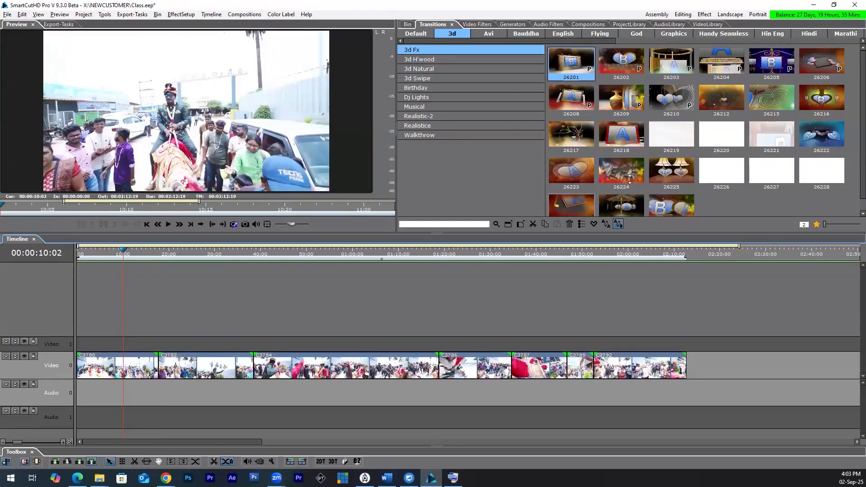
drag(670, 62, 177, 343)
drag(156, 370, 158, 368)
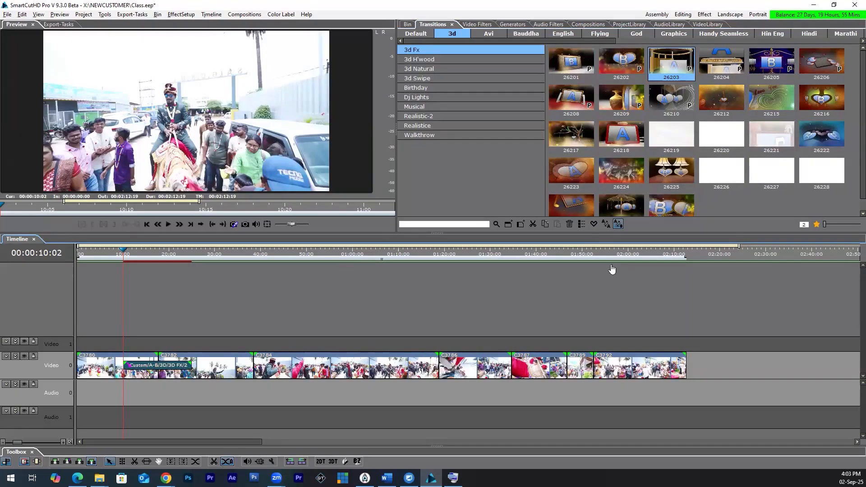
key(Delete)
Step: Apply A-A 3d Natural transitions: 28014a at the cut between C3780 and C3782, and 28022a between C3782 and C3784
click(606, 226)
click(622, 227)
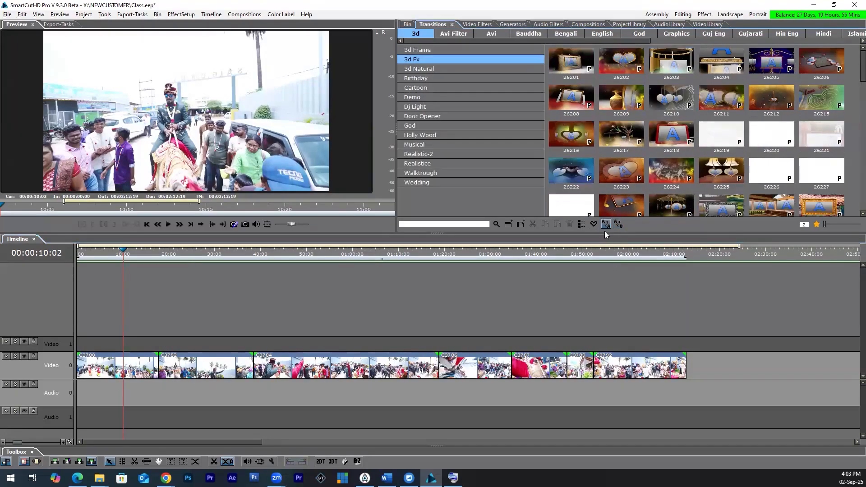
click(463, 68)
drag(671, 99, 158, 374)
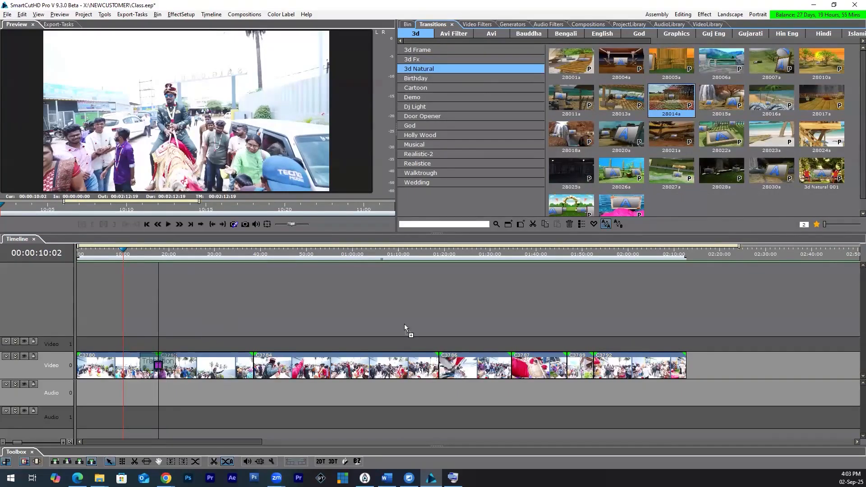
drag(274, 327, 252, 373)
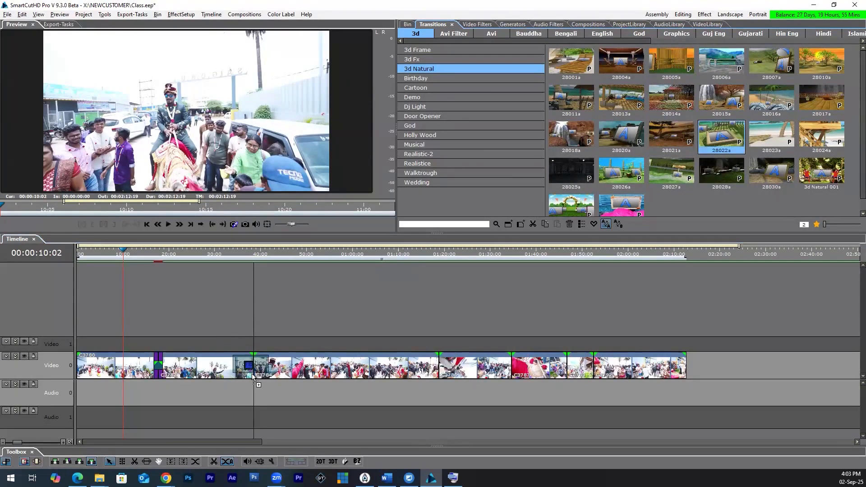
Step: Place 3d Natural transition 28023a over the middle of clip C3784, starting near 50 seconds, and preview it
click(729, 153)
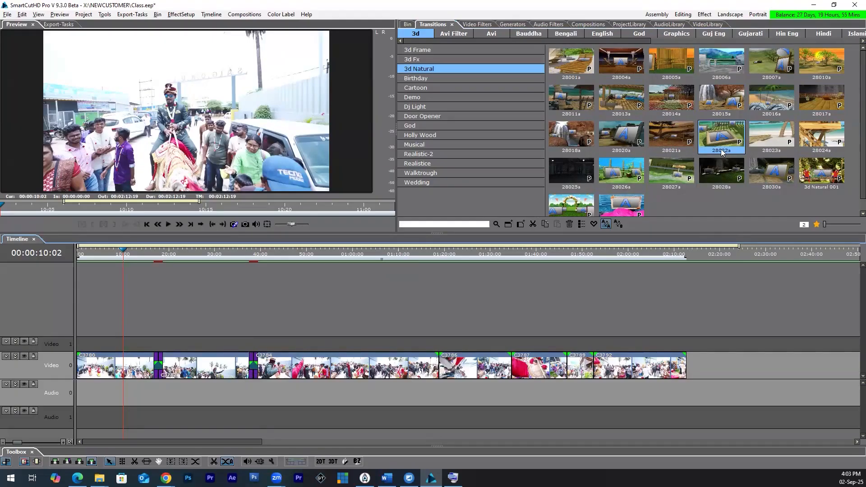
mouse_move(776, 136)
mouse_down()
mouse_move(405, 315)
mouse_move(349, 375)
mouse_move(304, 366)
mouse_up()
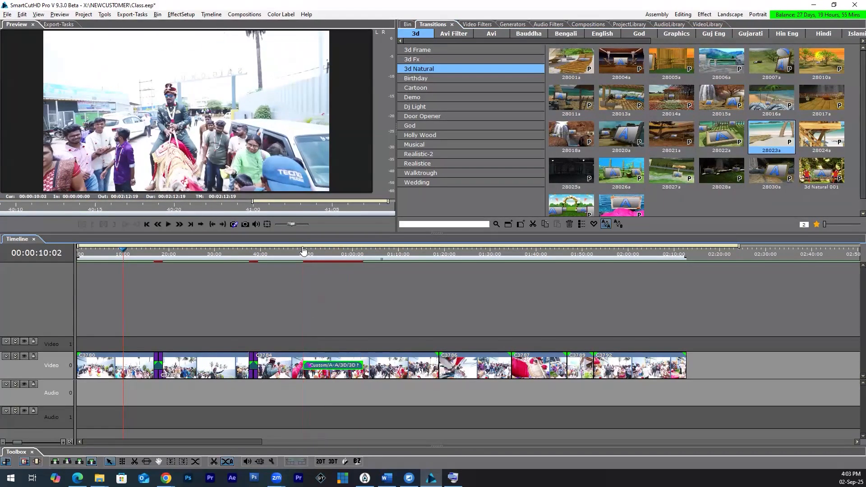
click(304, 251)
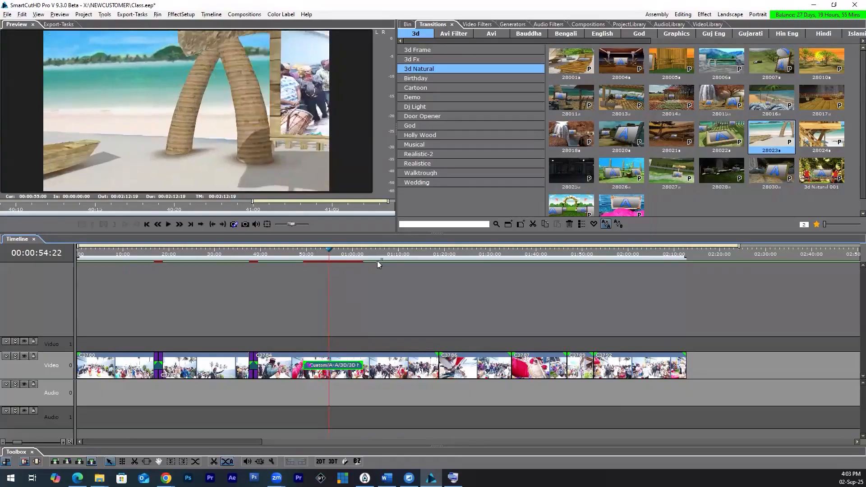
Step: Preview transition 28023a over clip C3784 from about 50 seconds, then stop playback
drag(345, 275, 312, 283)
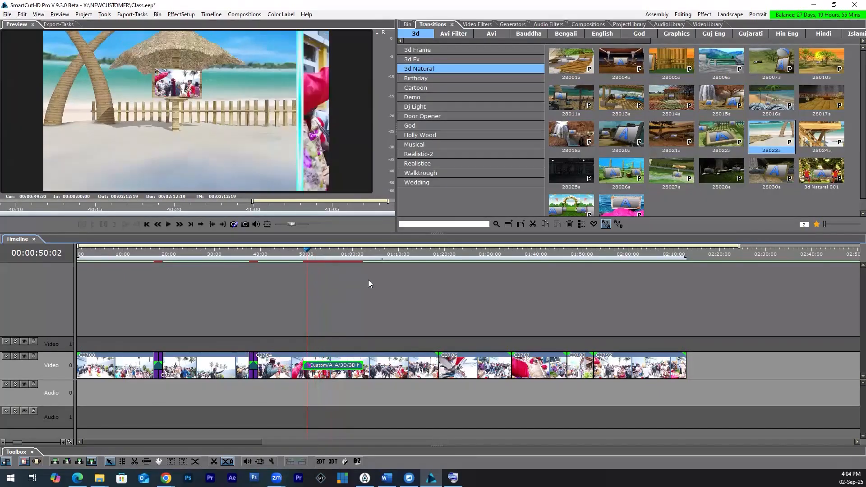
key(l)
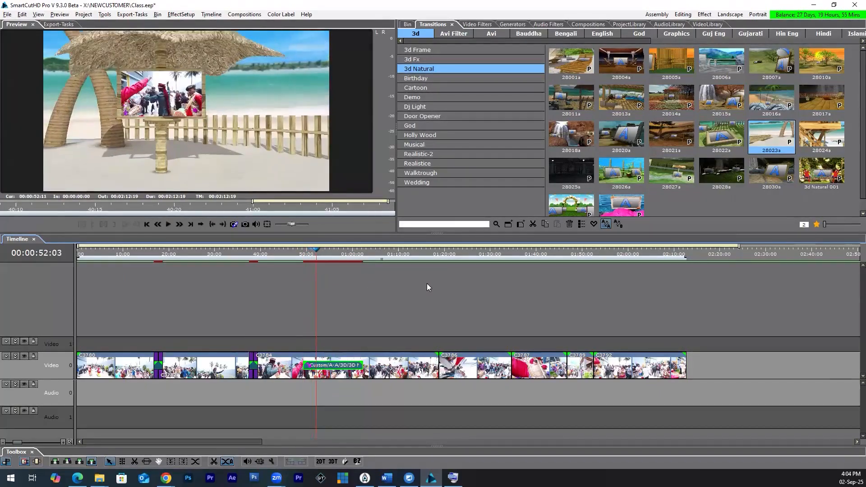
click(430, 285)
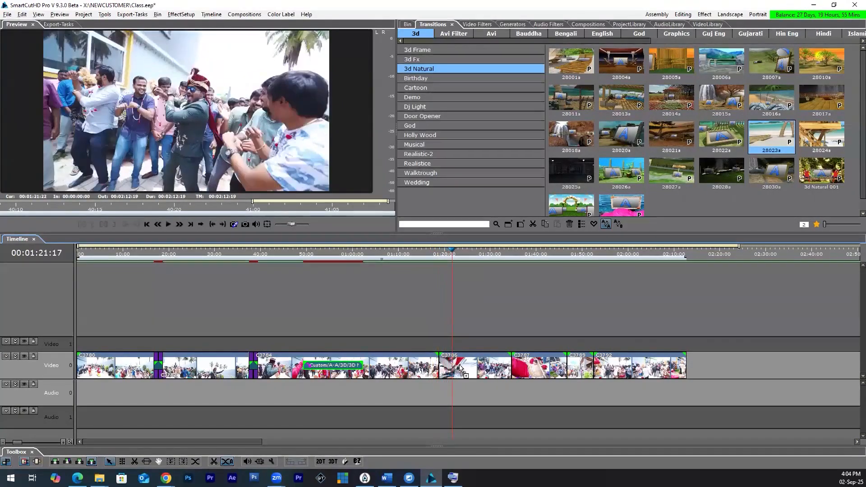
Step: Apply the pink-lotus 3d Natural transition at the cut between C3784 and C3786, and preview it
drag(461, 369, 456, 369)
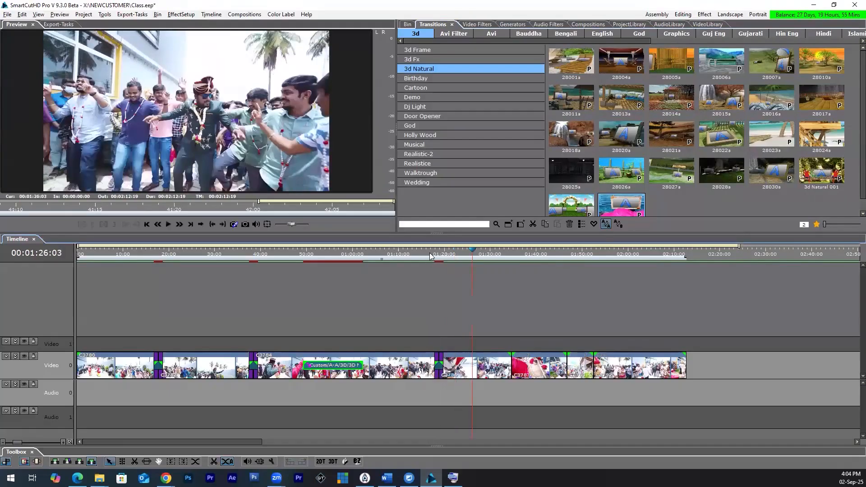
click(431, 256)
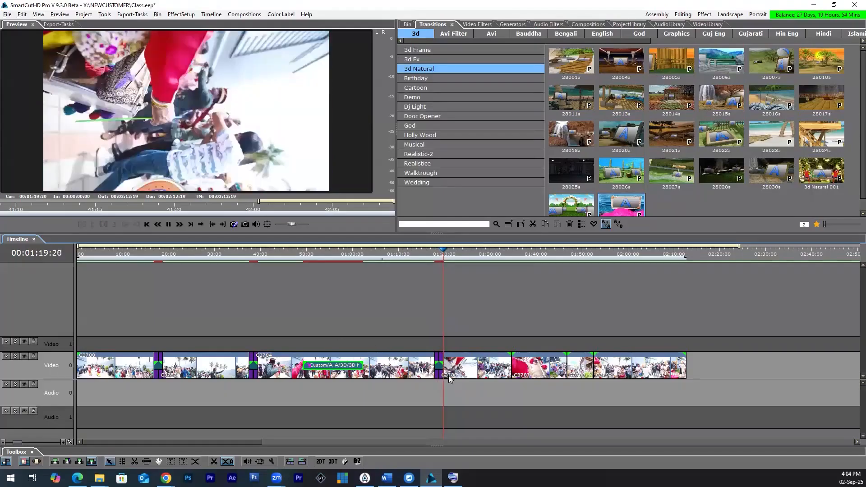
click(428, 364)
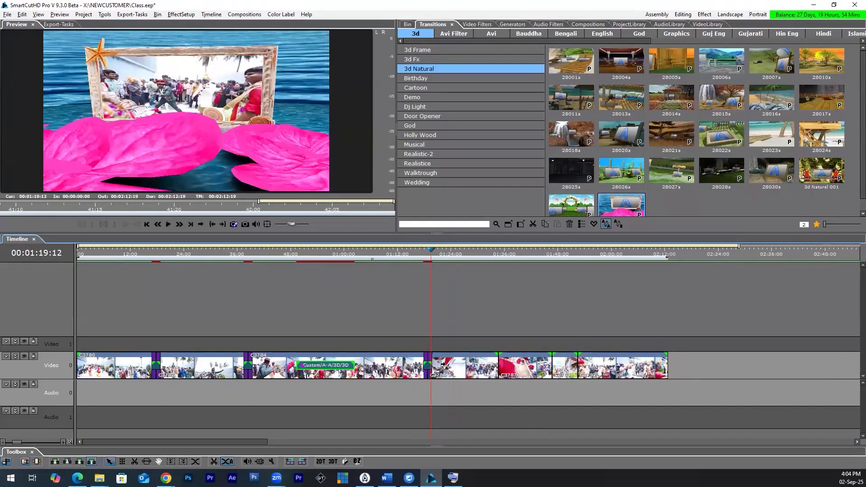
Step: Lengthen the C3784/C3786 transition on both sides to run from about 01:11 to 01:25, and preview it
click(441, 363)
drag(400, 368, 396, 372)
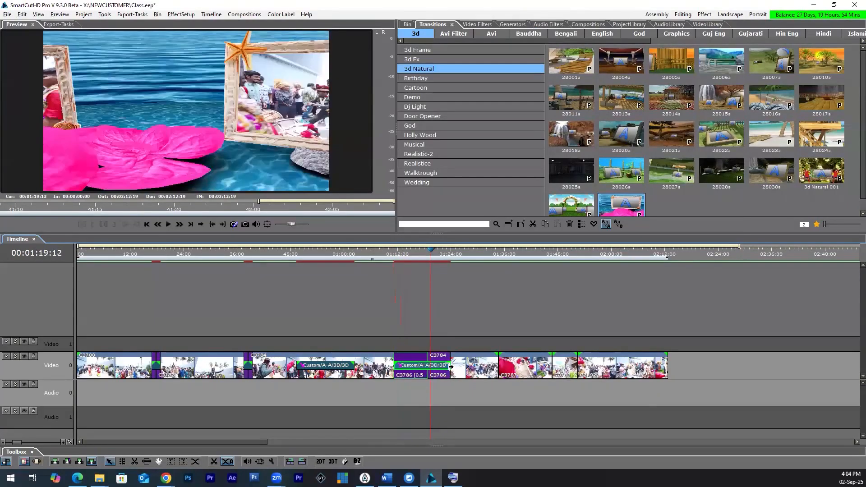
drag(455, 367, 460, 369)
click(391, 252)
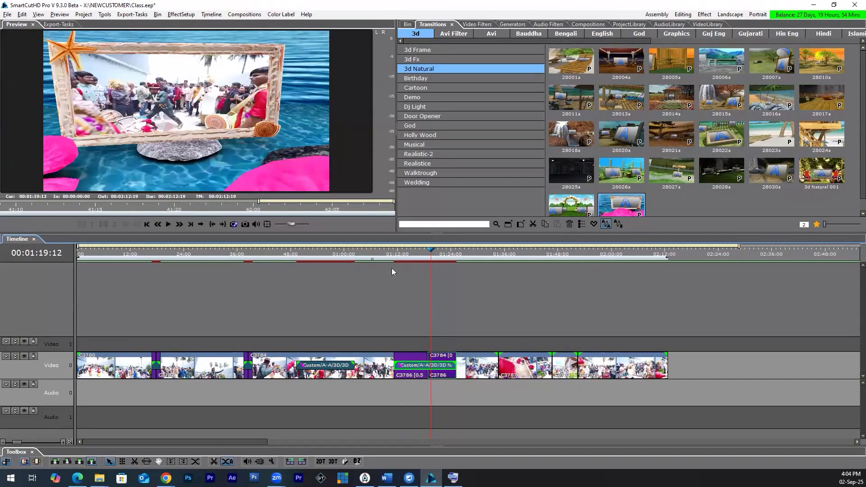
key(space)
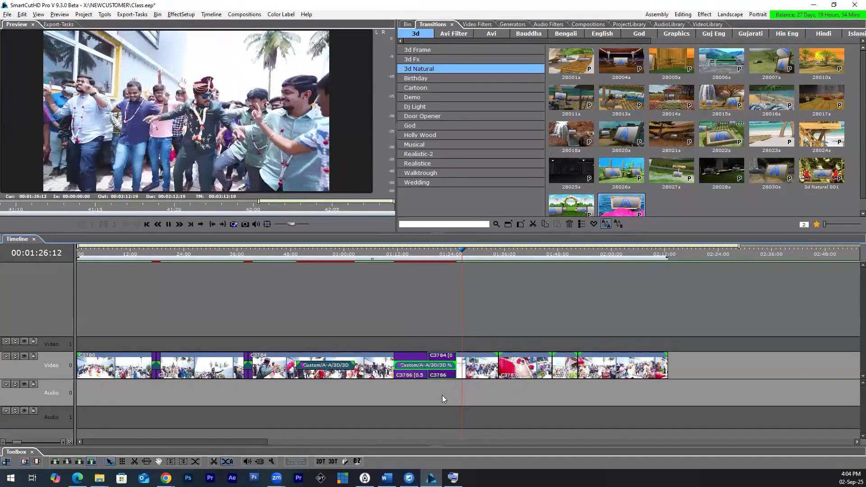
Step: Expand the Video 0 track into A, FX and B rows, and lengthen the C3780/C3782 transition to span about 11 to 25 seconds
click(15, 356)
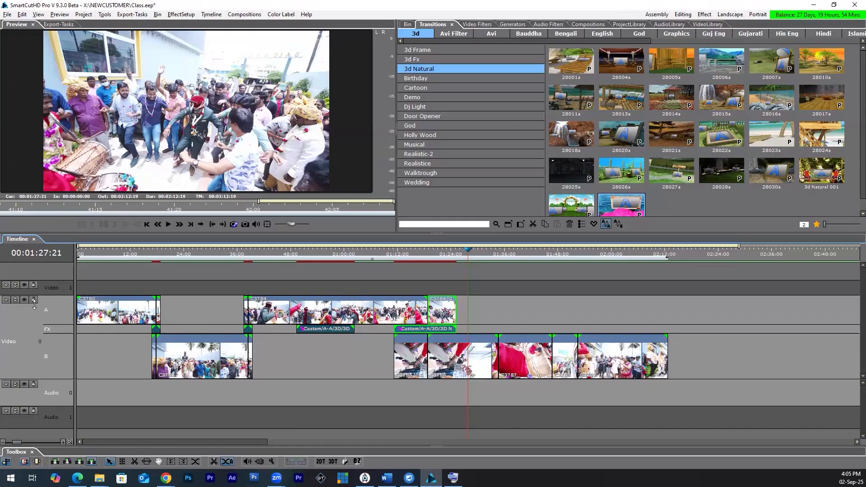
click(15, 300)
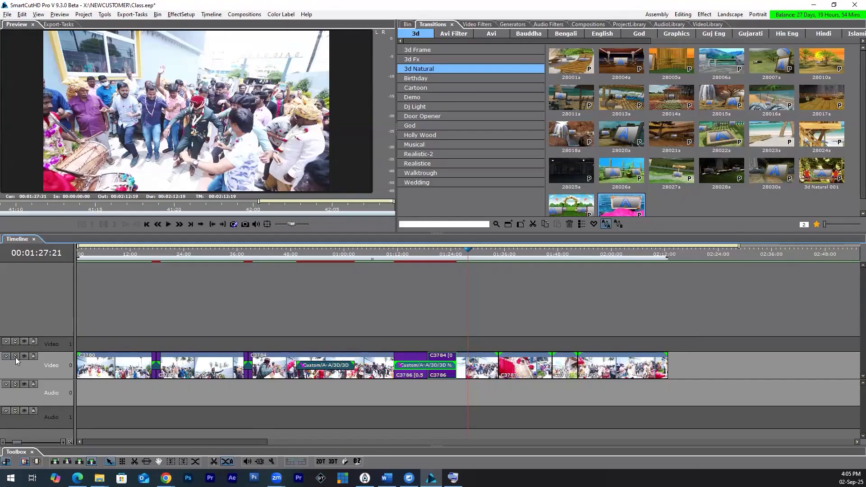
click(153, 254)
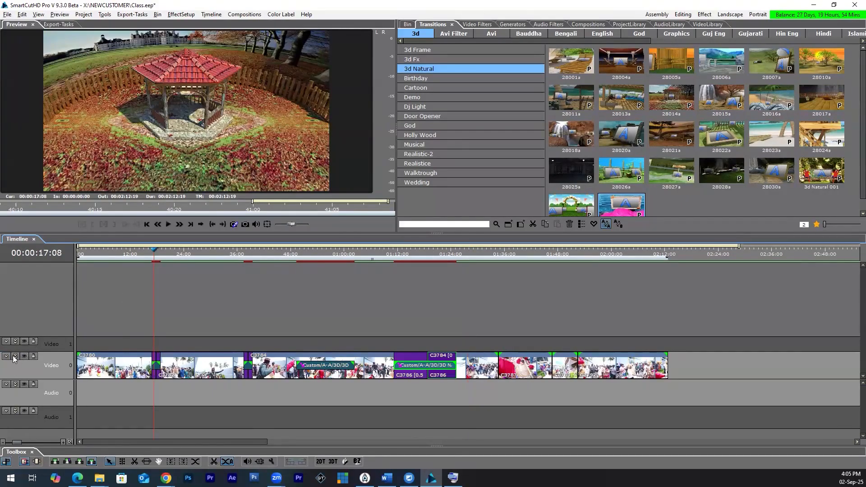
key(e)
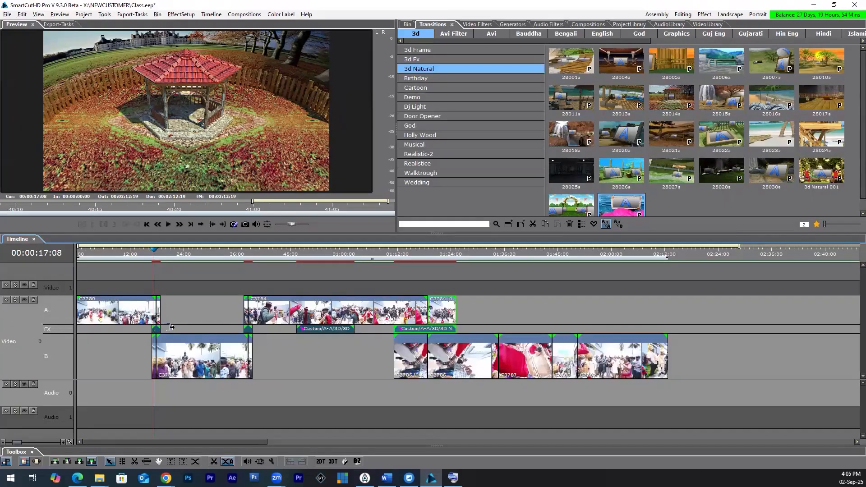
drag(164, 332, 236, 263)
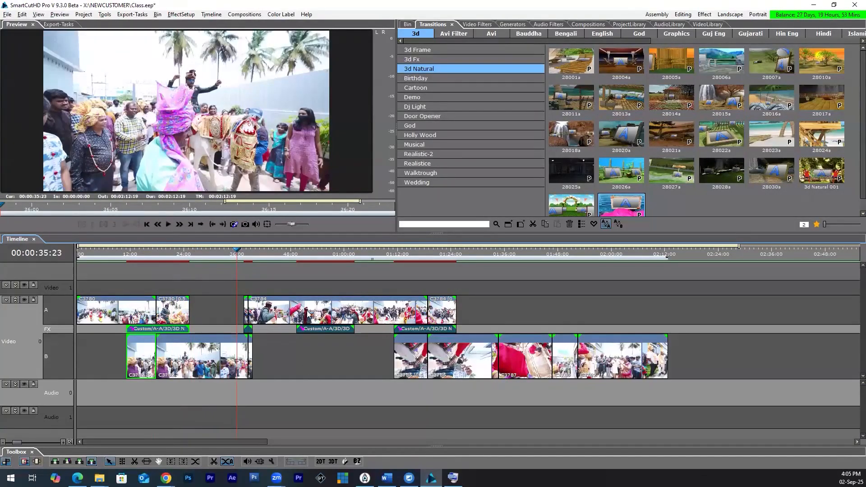
Step: Play back the edited section and collapse the Video 0 track to a single row
key(space)
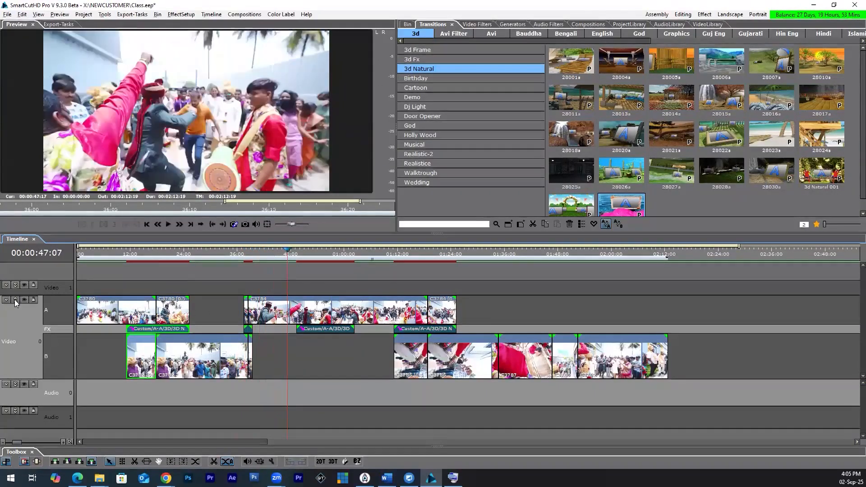
key(space)
key(e)
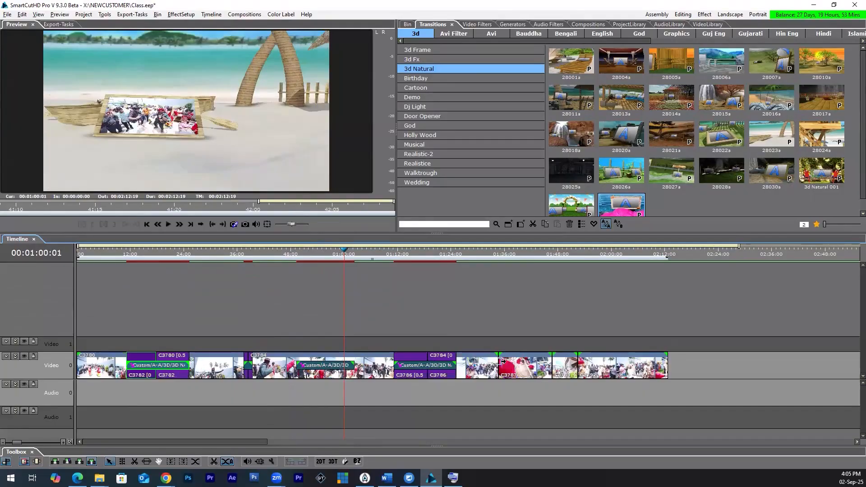
Step: Apply Door Opener 01 across the C3786/C3787 cut, spanning about 01:29 to 01:40, and preview it
click(446, 125)
click(478, 116)
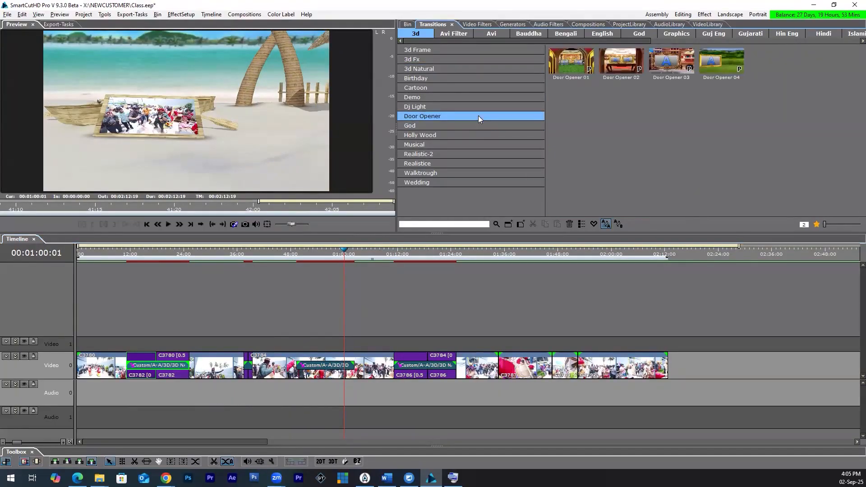
drag(571, 69, 486, 345)
click(465, 251)
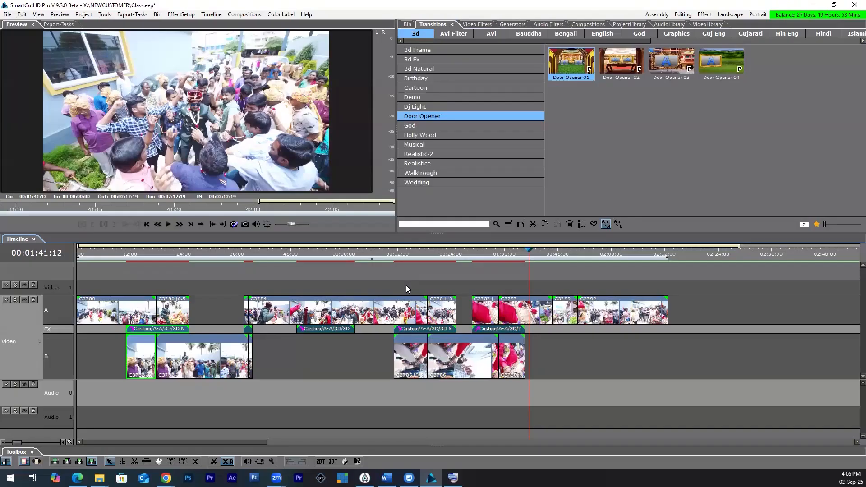
Step: Start with an empty timeline at its beginning and collapse the Video 0 track to a single row
scroll(412, 366, down, 1)
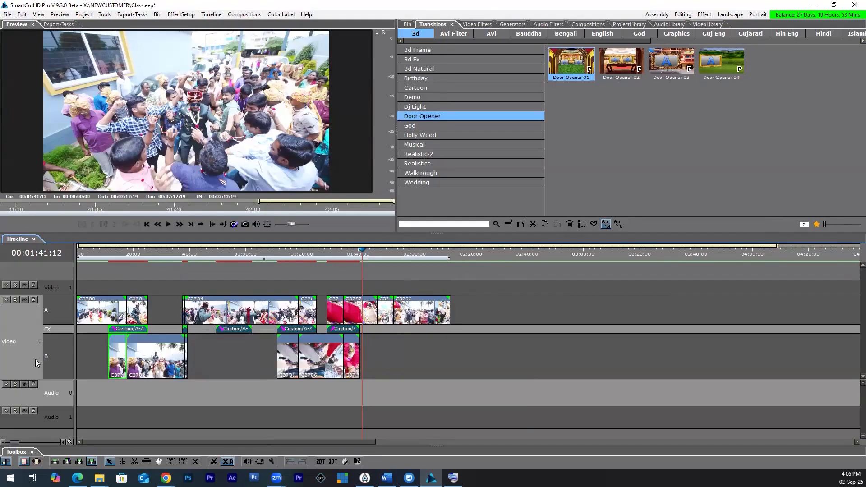
key(ctrl+n)
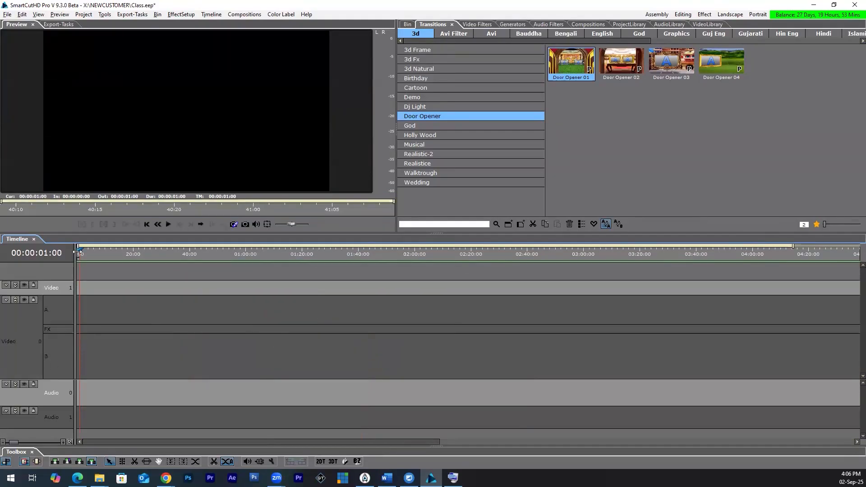
key(Home)
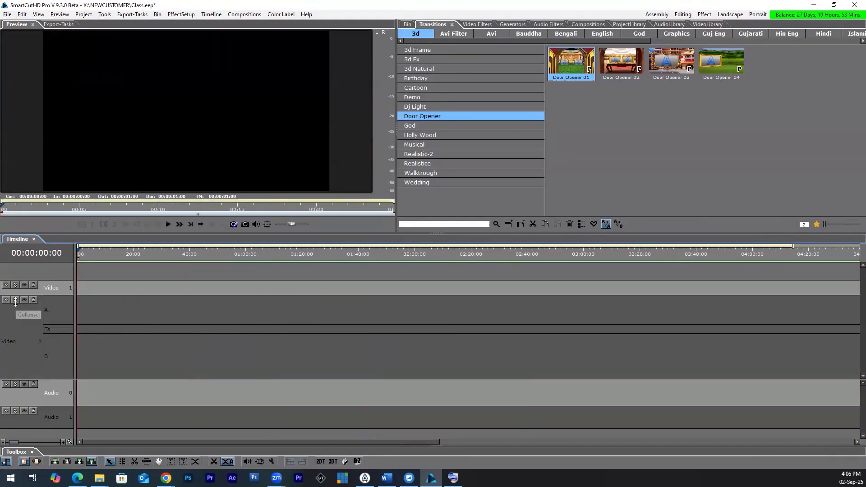
click(16, 309)
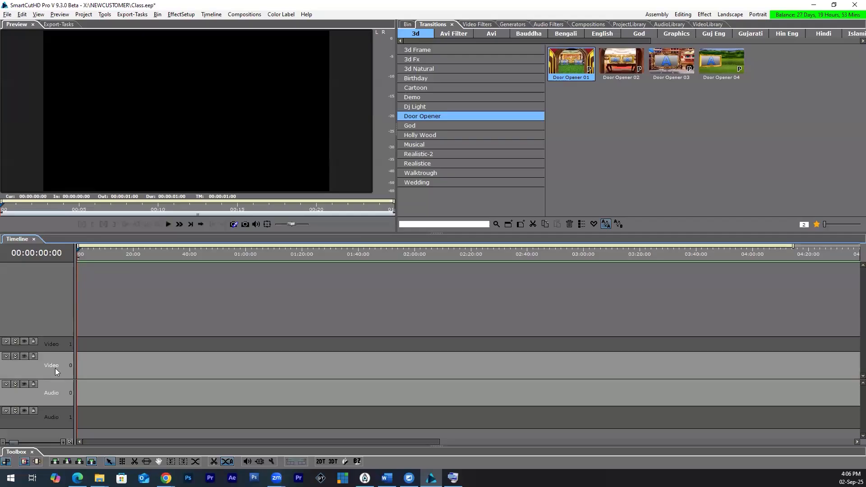
Step: Select the range of clips from C3715 through C3774 in the Class bin
click(408, 25)
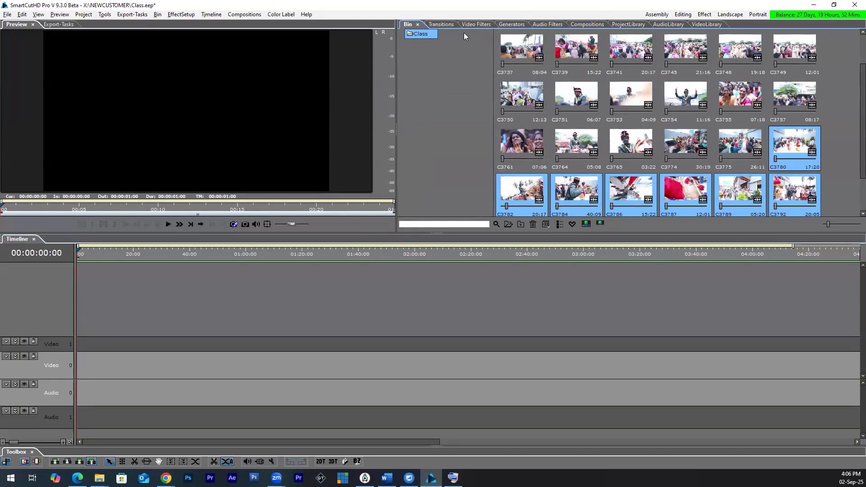
click(581, 57)
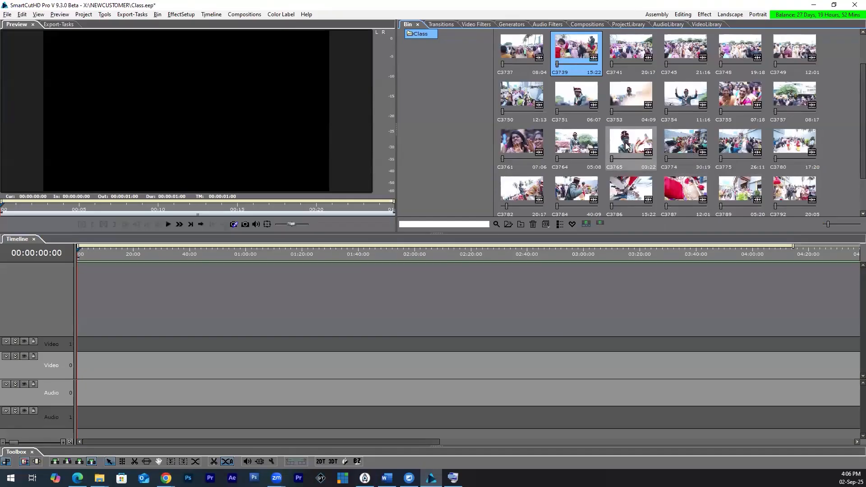
scroll(591, 122, up, 1)
scroll(689, 179, down, 1)
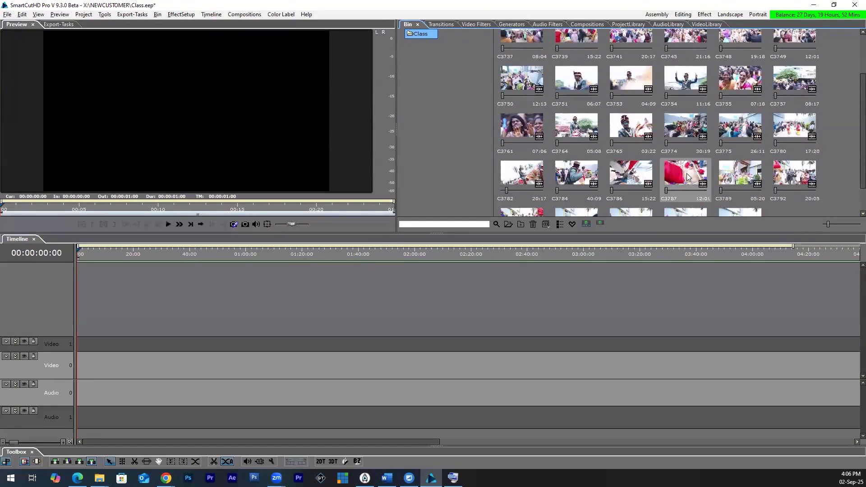
shift+click(686, 133)
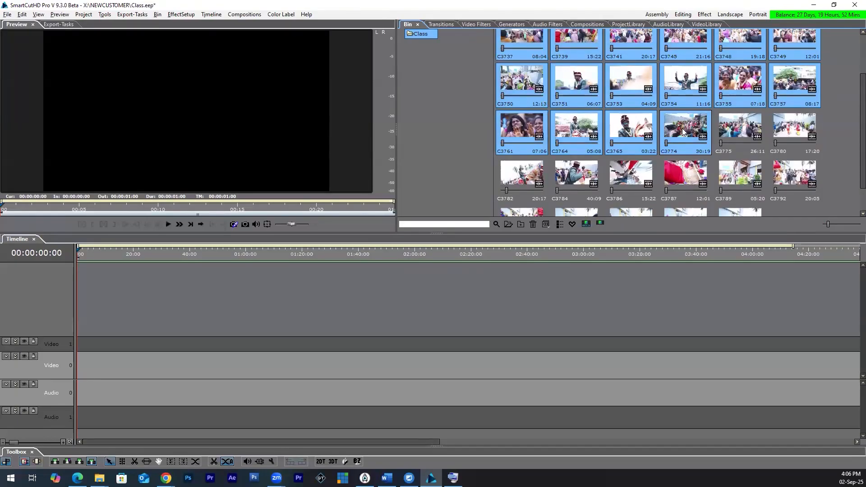
Step: Extend the bin selection to all clips through C3801, and show the commands for adding them to a timeline
scroll(682, 168, down, 1)
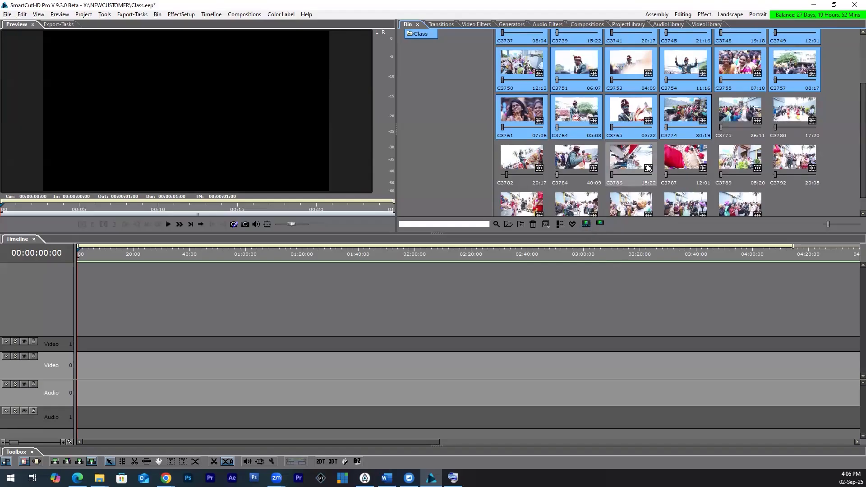
scroll(590, 74, up, 1)
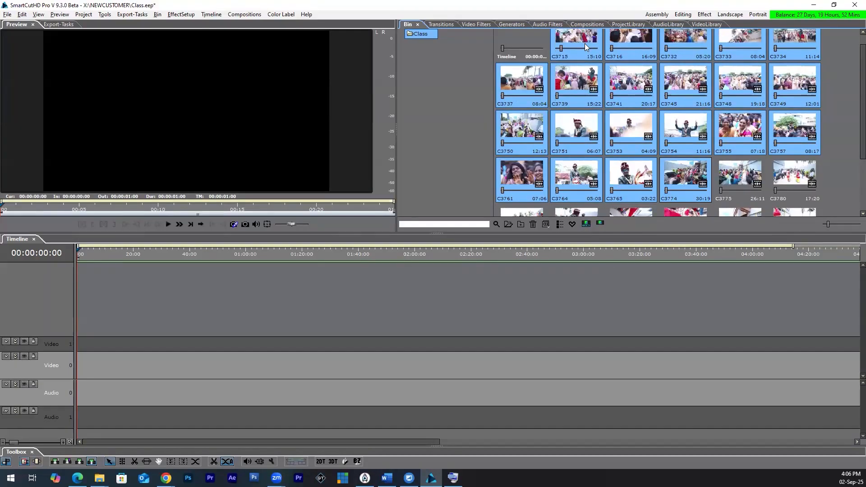
scroll(677, 149, down, 2)
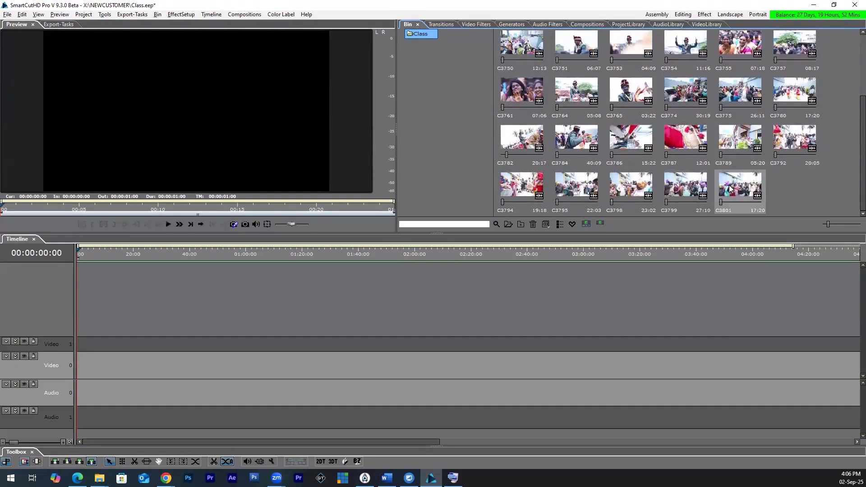
scroll(716, 183, up, 2)
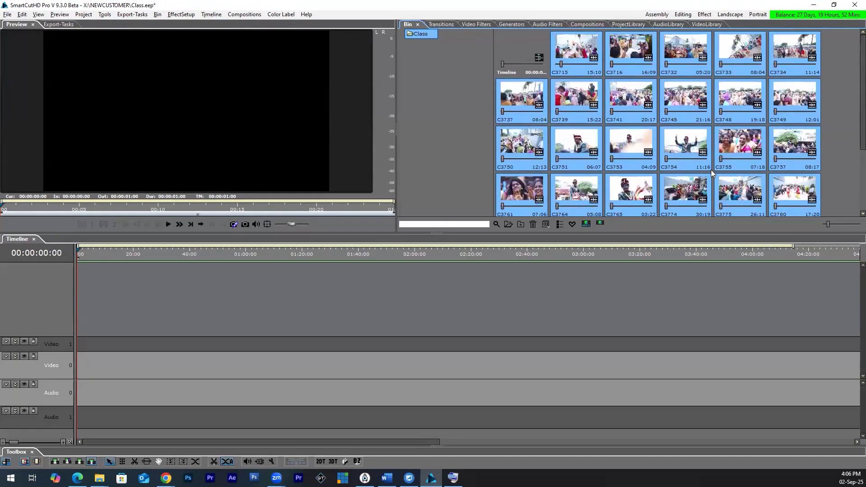
right_click(590, 58)
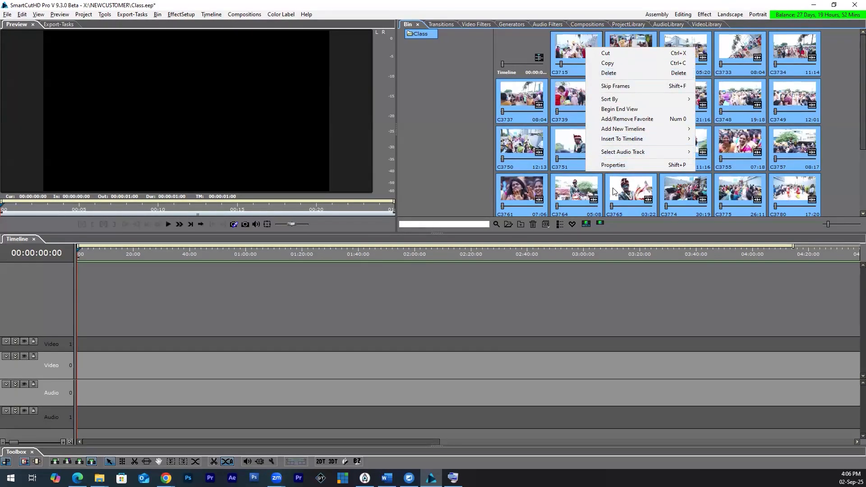
mouse_move(622, 143)
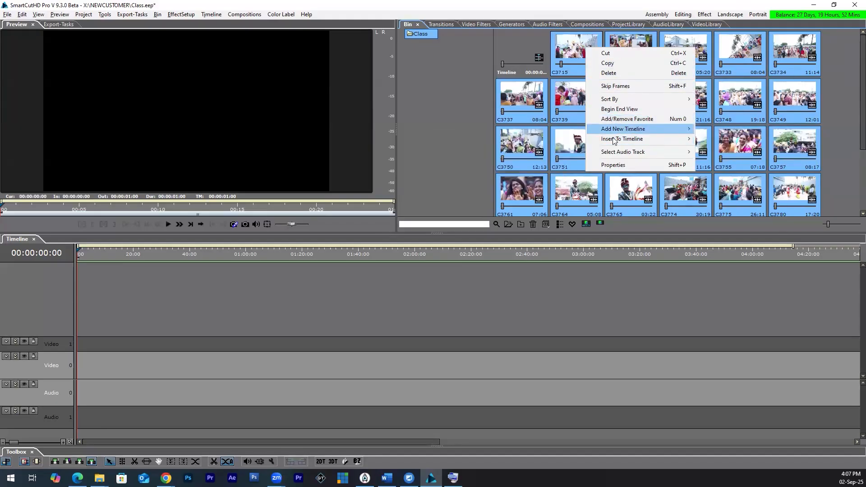
Step: Reselect every clip from C3715 through C3801 in the Class bin
click(572, 52)
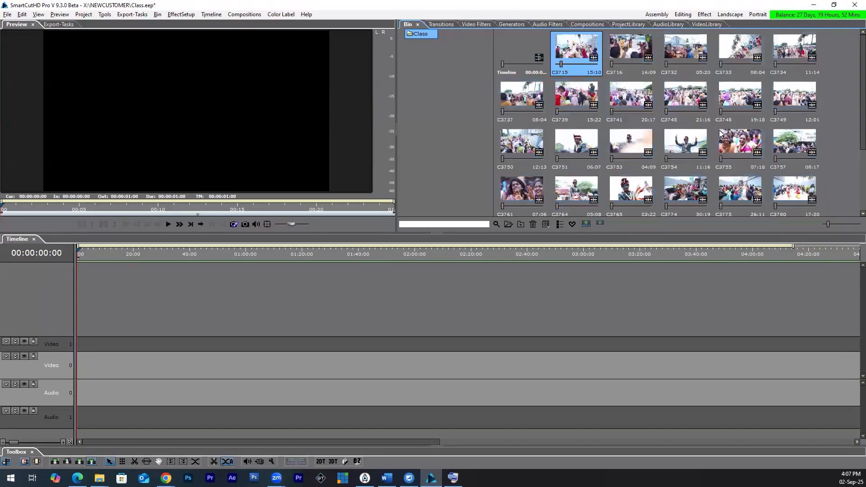
scroll(727, 171, down, 3)
shift+click(744, 190)
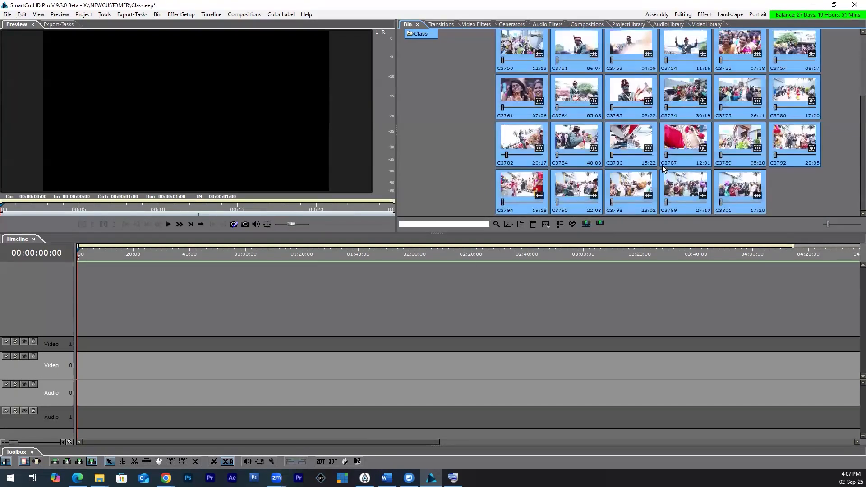
scroll(662, 169, up, 2)
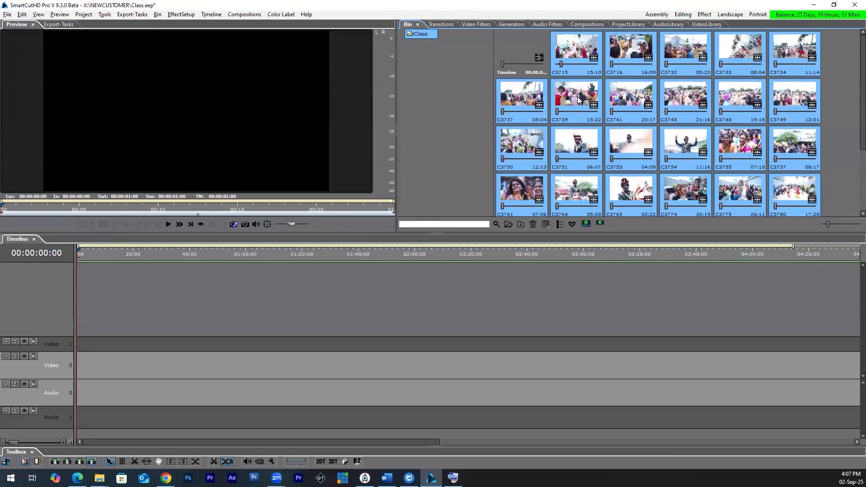
Step: Insert all selected Class bin clips into the timeline with Insert Segment, and undo the insertion
right_click(578, 99)
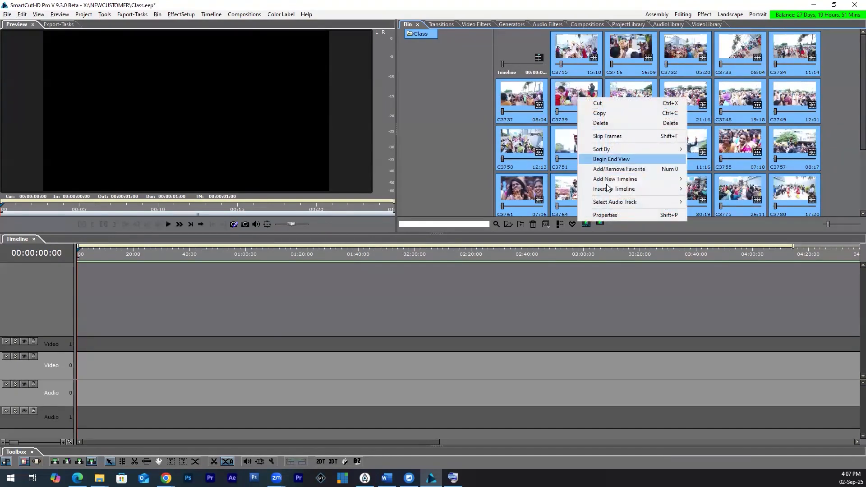
mouse_move(607, 188)
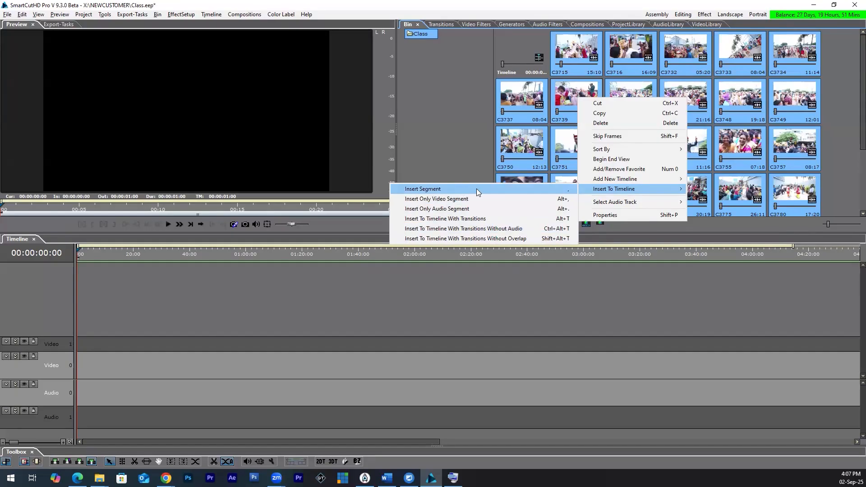
click(525, 190)
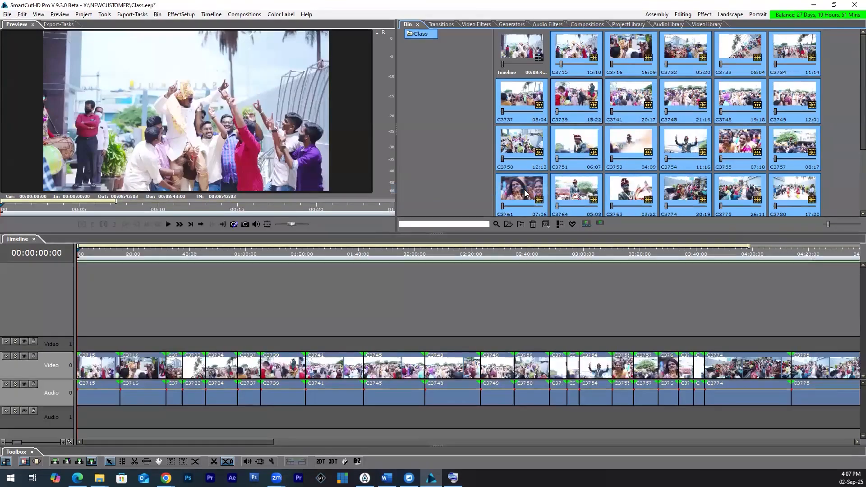
key(ctrl+z)
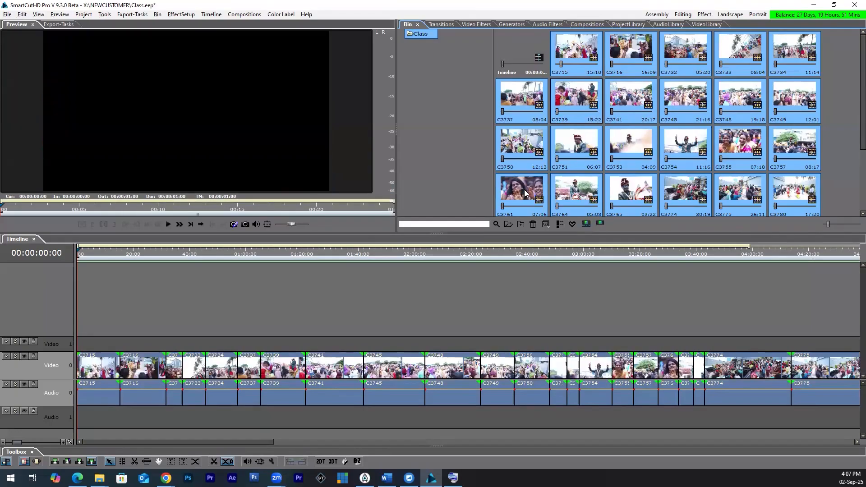
Step: Insert only the video of all selected clips into the timeline, and undo that insertion
right_click(574, 94)
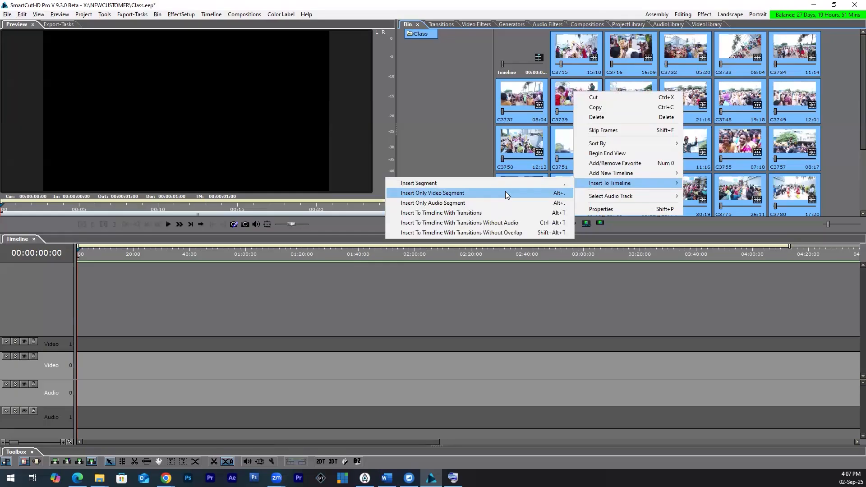
click(505, 193)
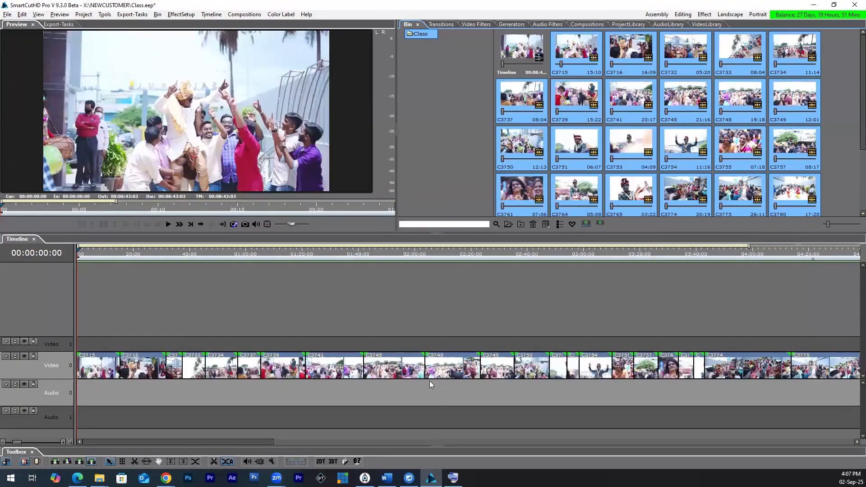
key(ctrl+z)
Step: Insert the selected clips into the timeline with transitions, leaving the project settings as they are
right_click(569, 144)
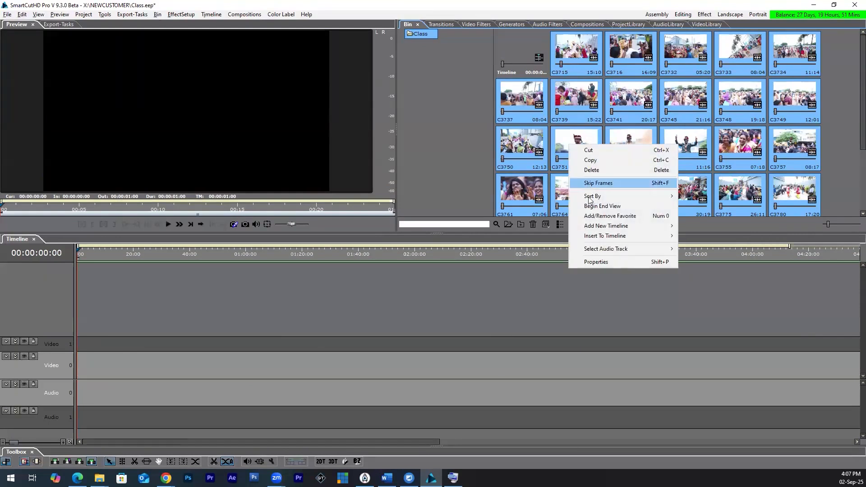
mouse_move(593, 236)
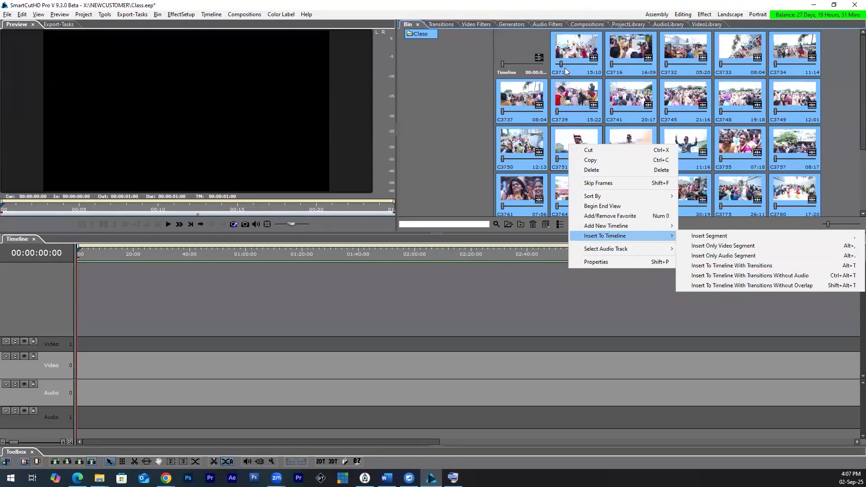
click(565, 53)
right_click(565, 53)
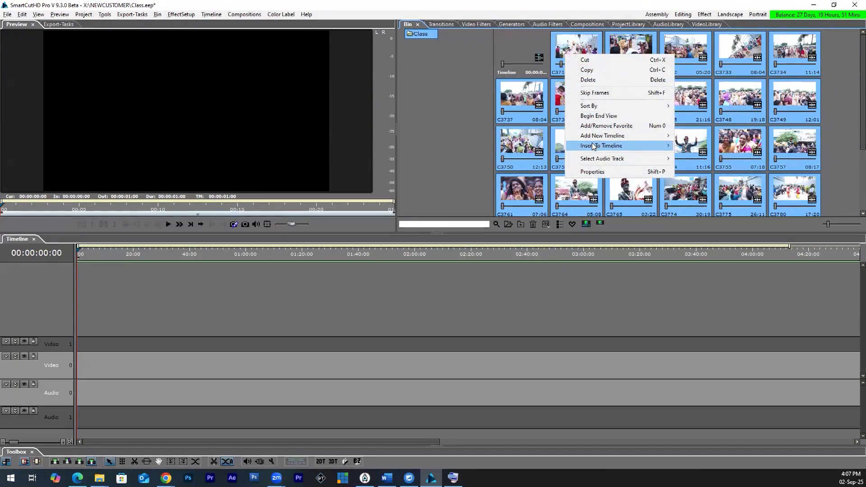
mouse_move(593, 146)
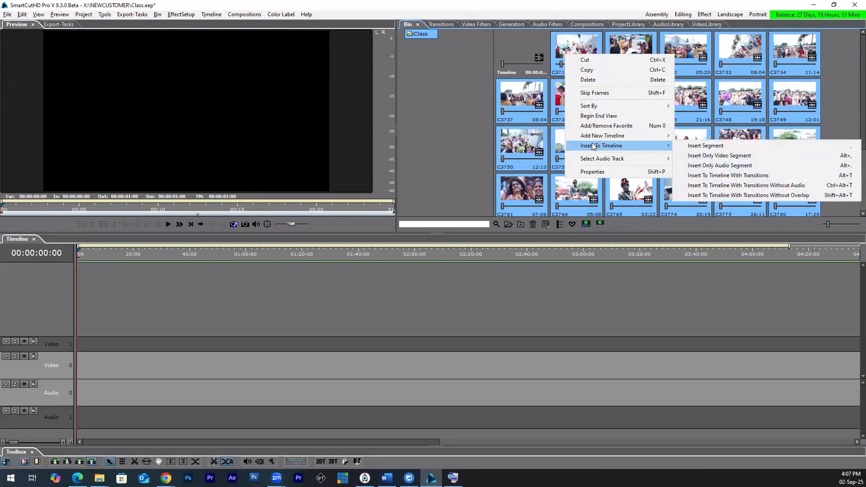
click(736, 176)
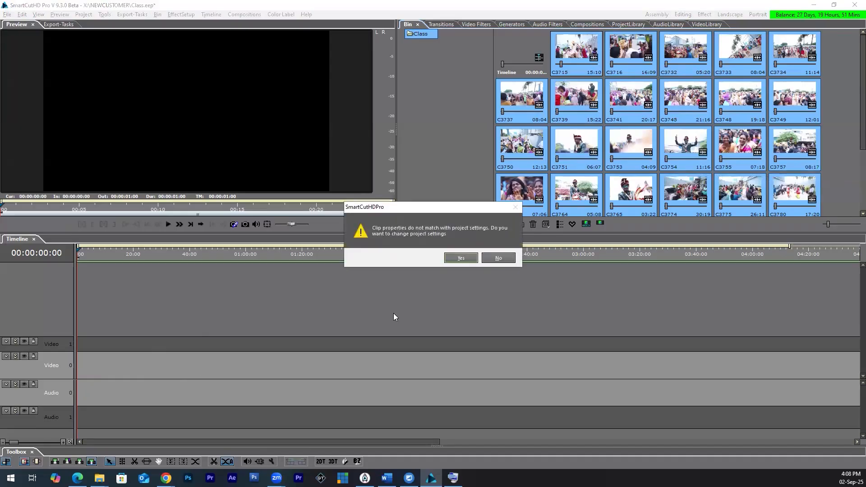
click(496, 266)
Step: Play the inserted clips from about 12 seconds to preview their automatic transitions, and undo the insertion with transitions
drag(439, 442, 202, 444)
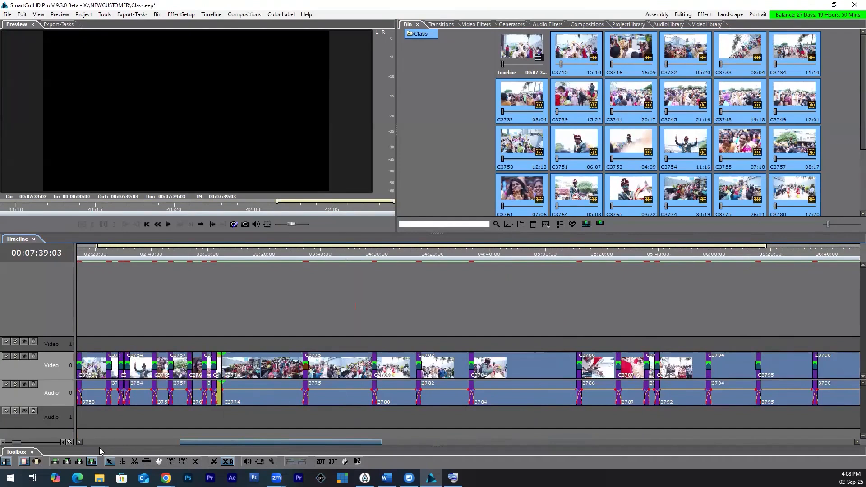
drag(99, 447, 70, 445)
click(112, 254)
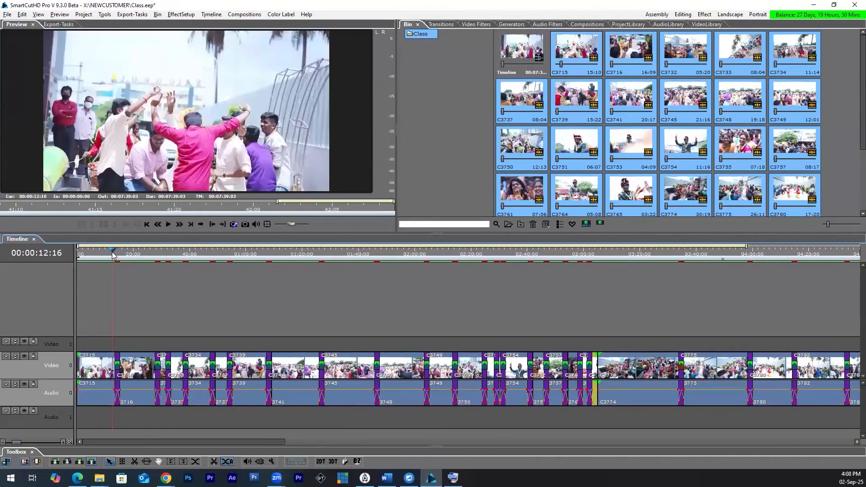
click(114, 256)
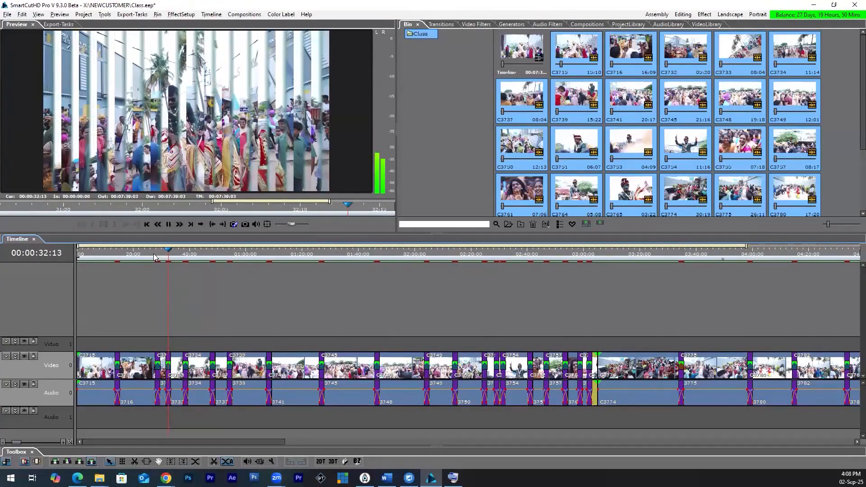
scroll(154, 257, up, 2)
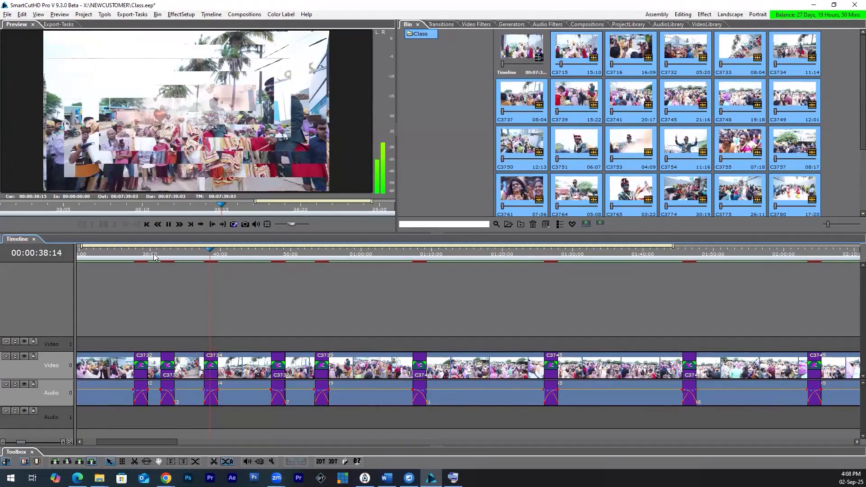
key(space)
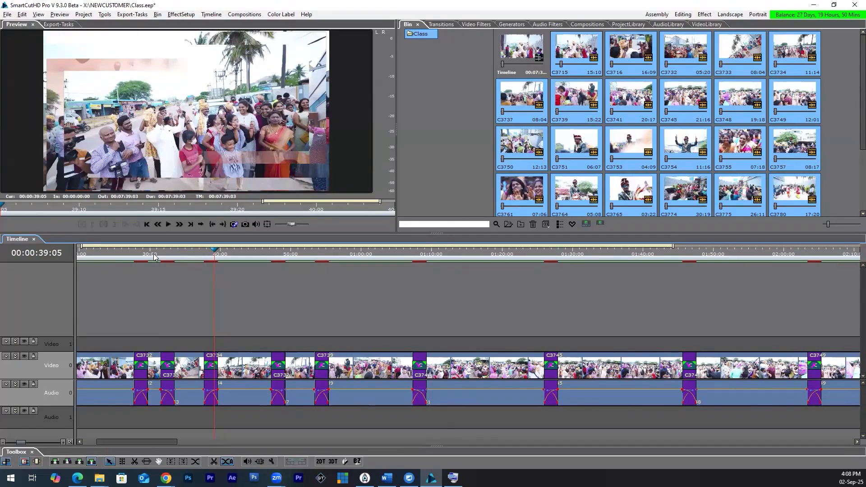
scroll(153, 257, down, 1)
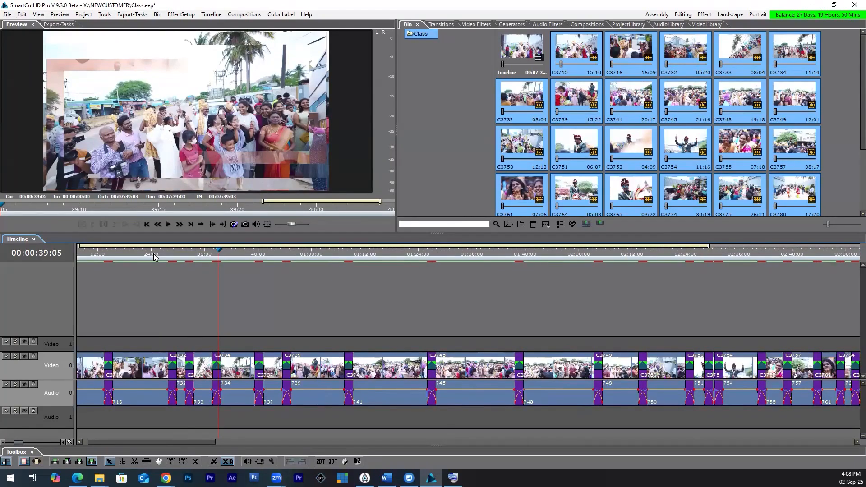
scroll(154, 258, down, 1)
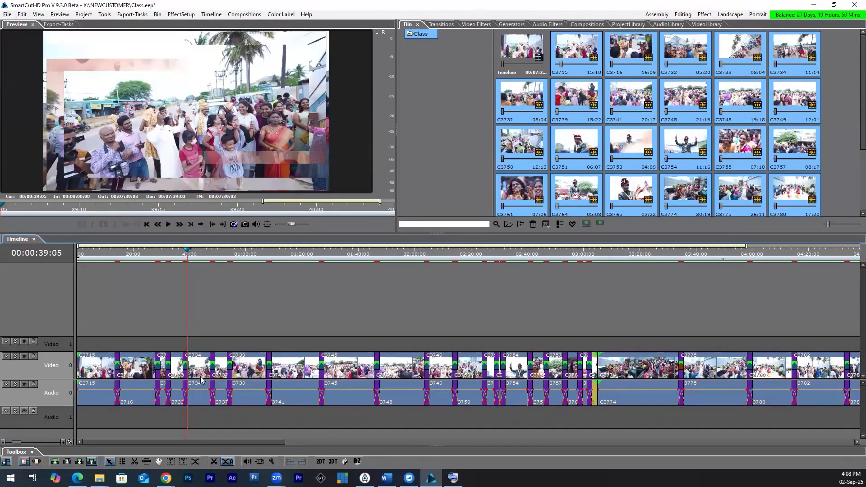
key(space)
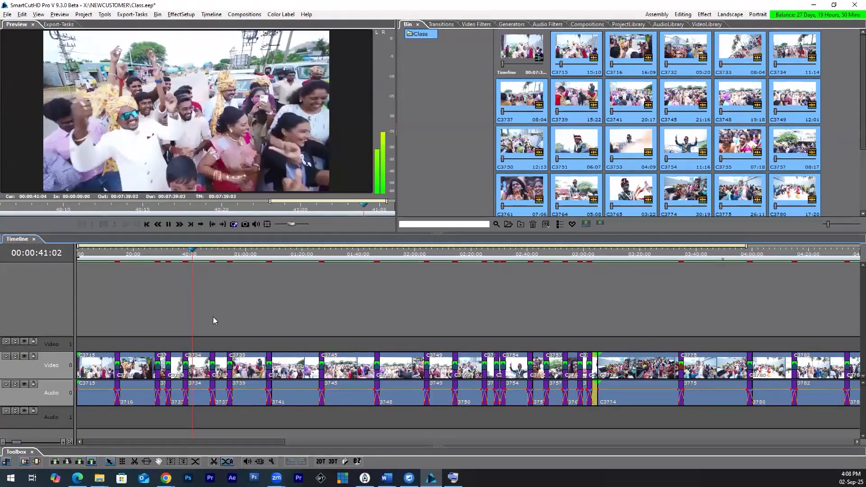
key(space)
key(ctrl+z)
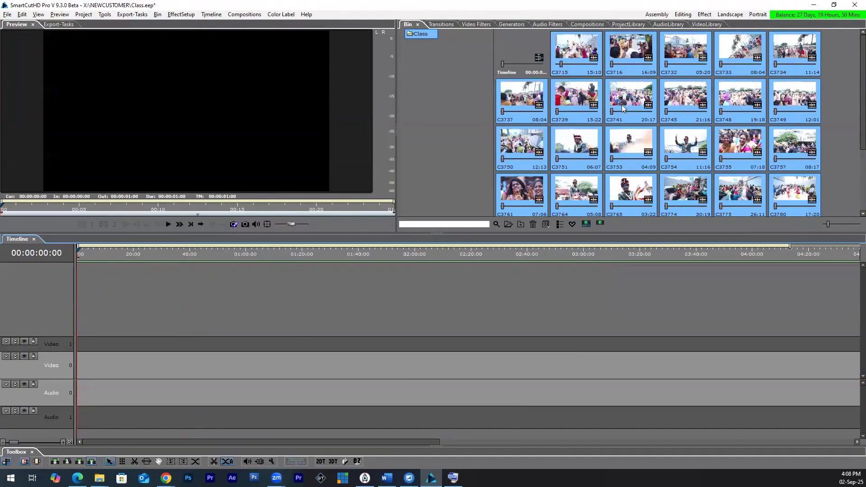
Step: Insert the selected clips with transitions but without audio, keeping the project settings, and return to the beginning of the timeline
right_click(624, 99)
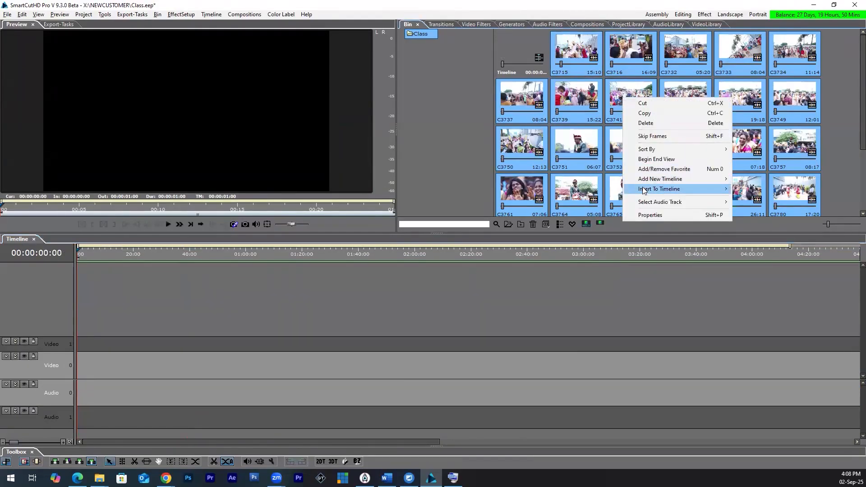
mouse_move(644, 189)
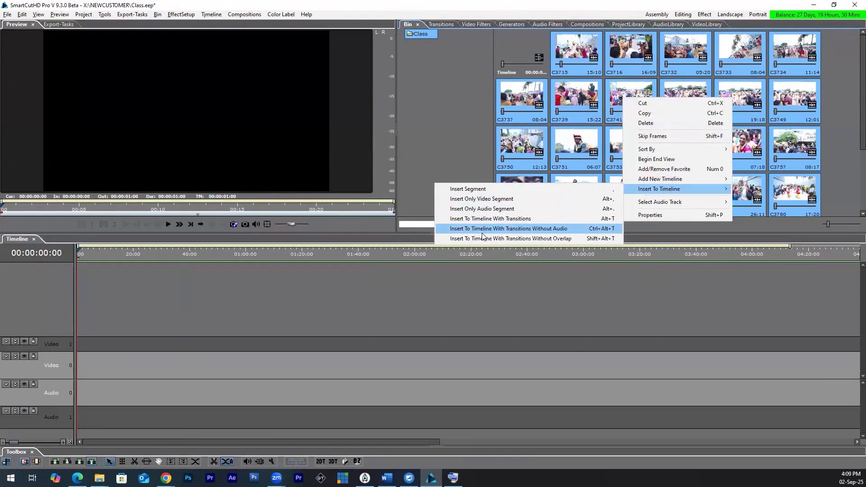
click(541, 232)
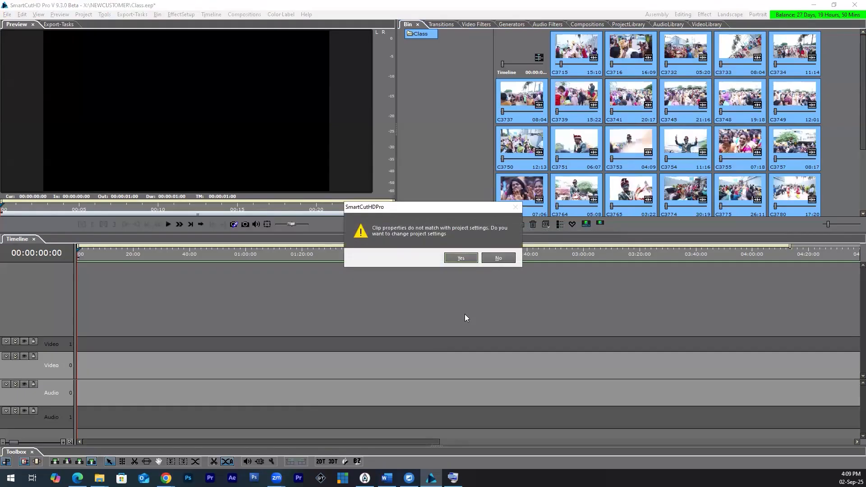
click(496, 258)
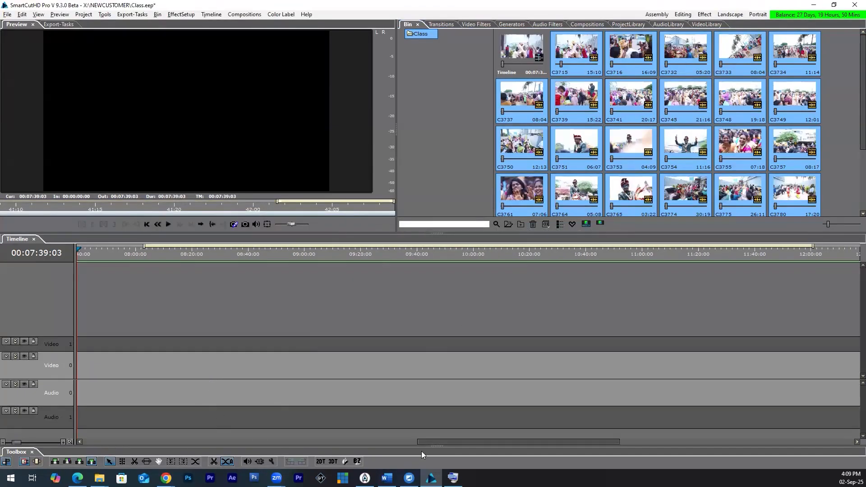
drag(436, 441, 85, 438)
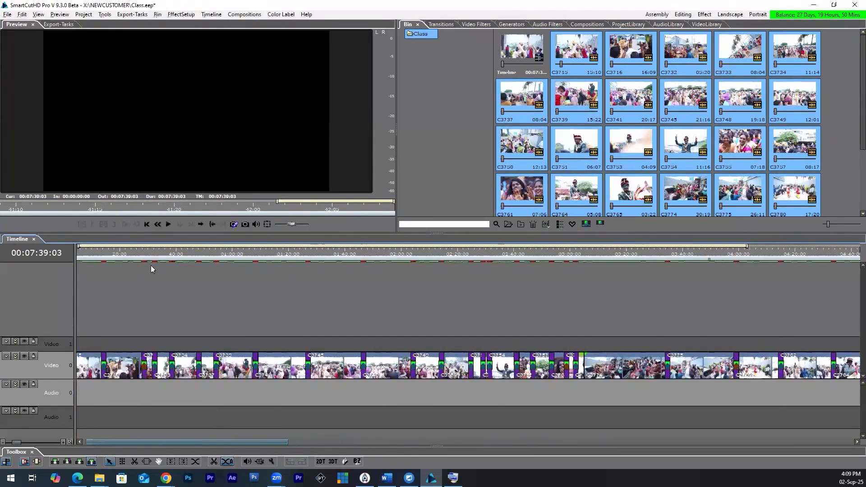
Step: Check the sequence at about 33 seconds, and delete all clips from the timeline
click(146, 254)
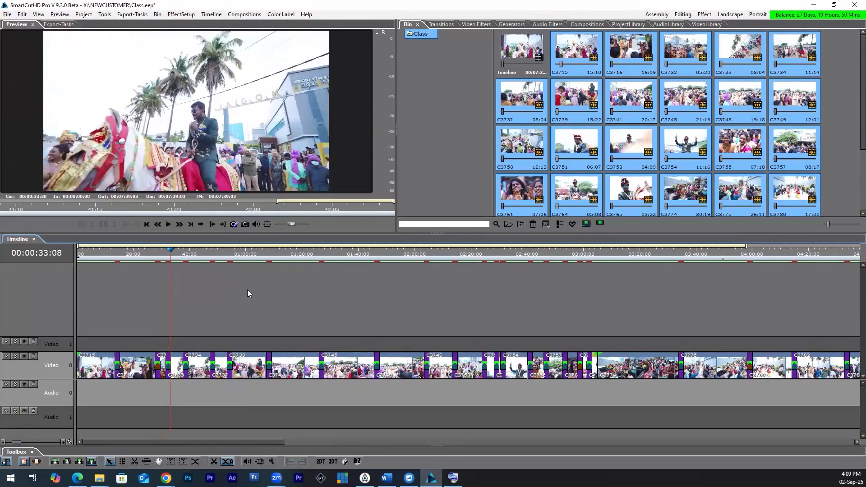
click(232, 316)
key(ctrl+a)
key(Delete)
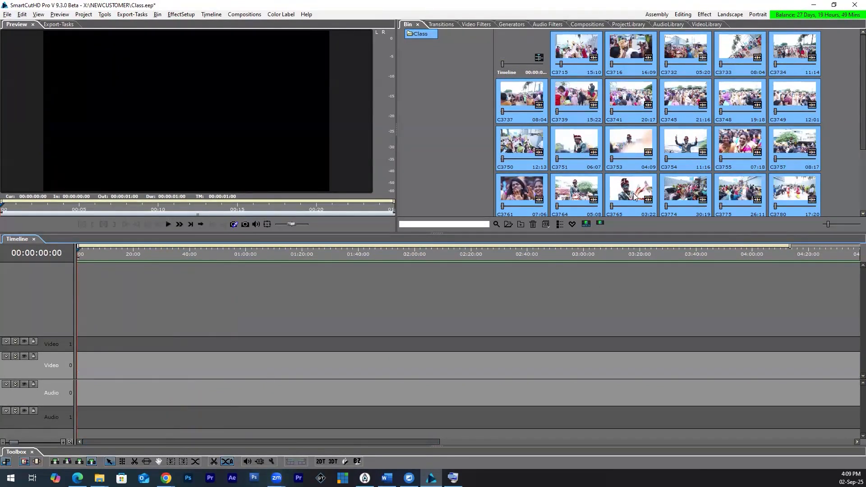
Step: Place only clips C3715 and C3716 near the start of the Video 0 track, keeping the project settings
right_click(584, 53)
mouse_move(613, 145)
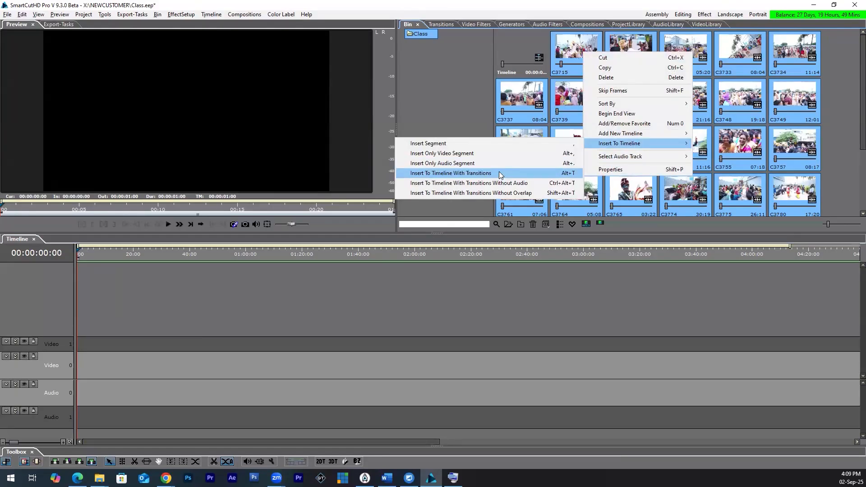
click(565, 46)
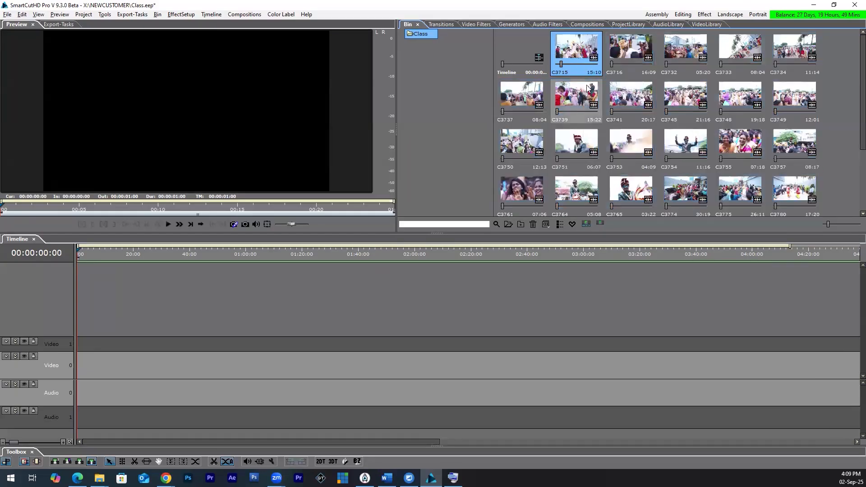
ctrl+click(639, 57)
drag(639, 58, 84, 374)
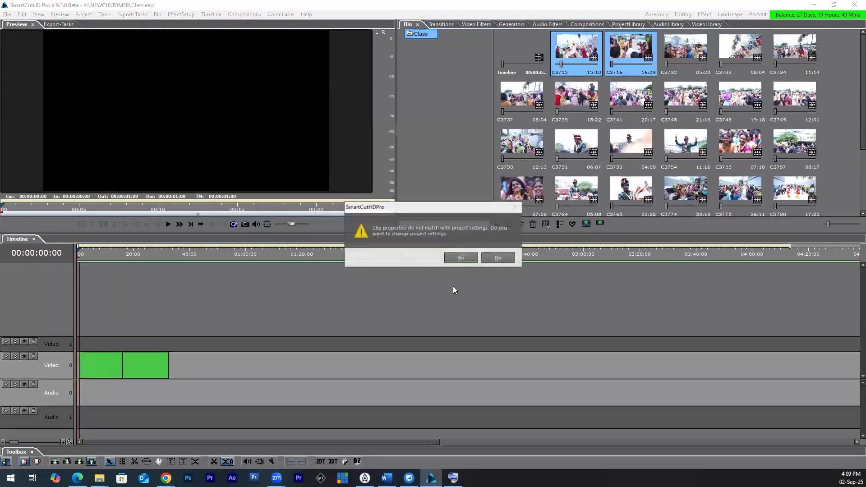
click(497, 258)
Step: Move the playhead to 00:00:20:00 and show the Graphical Swipe transitions in the Graphics category
click(436, 24)
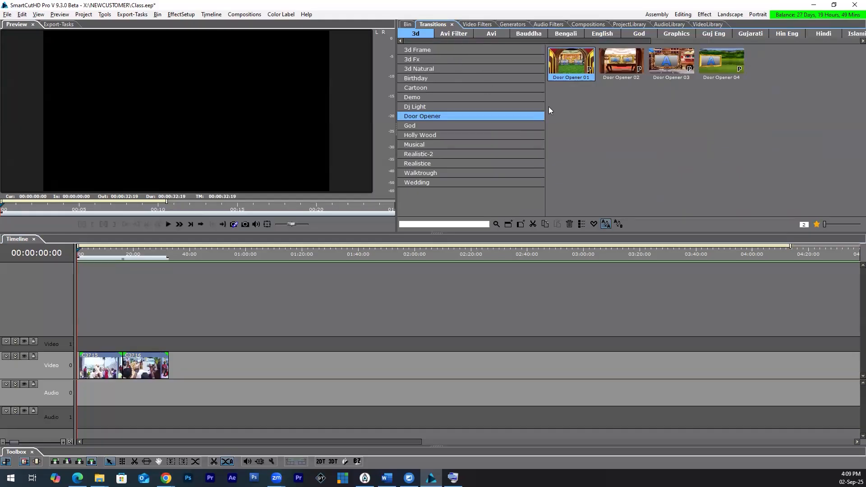
drag(103, 252, 132, 259)
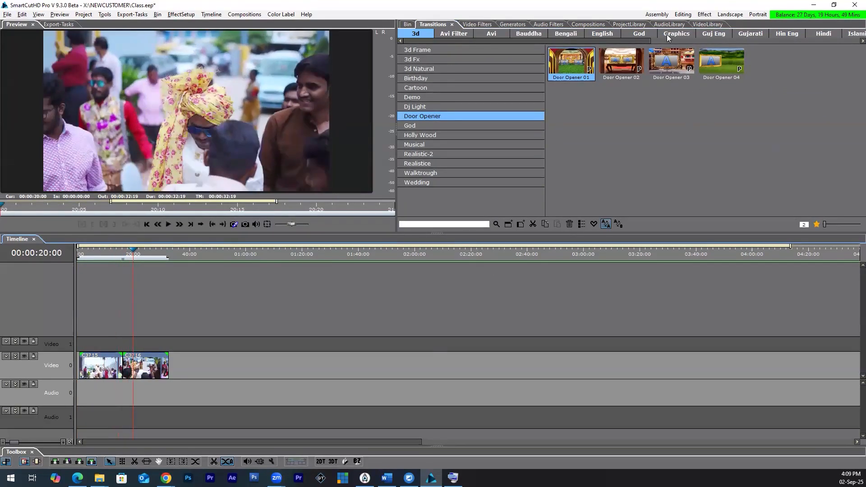
click(668, 34)
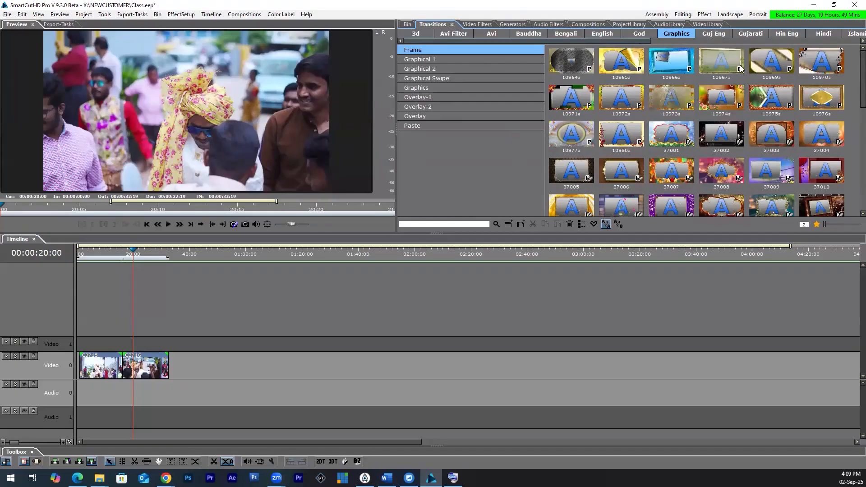
click(435, 90)
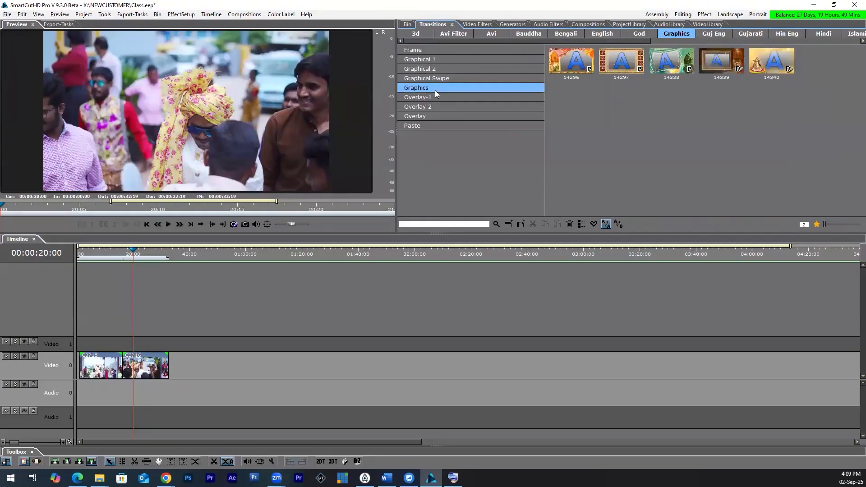
click(457, 78)
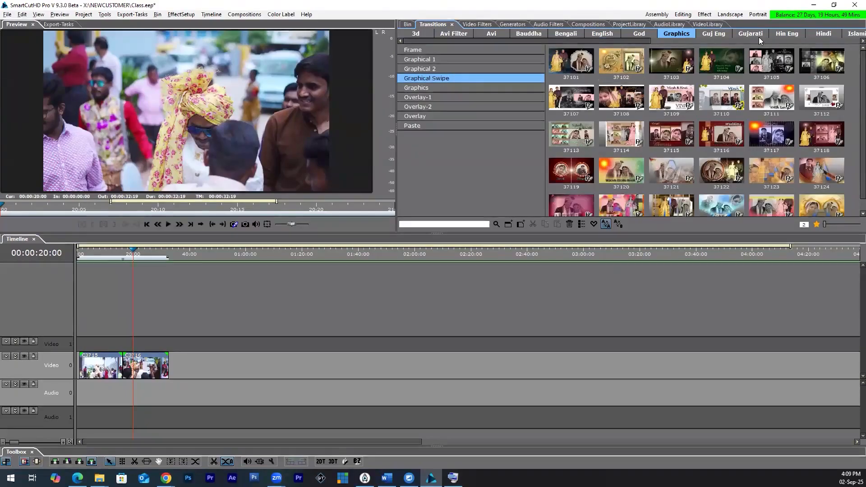
Step: Apply transition 88012 from the Telugu category's Suswagatam group between clips C3715 and C3716 on the Video 0 track
drag(591, 38, 780, 43)
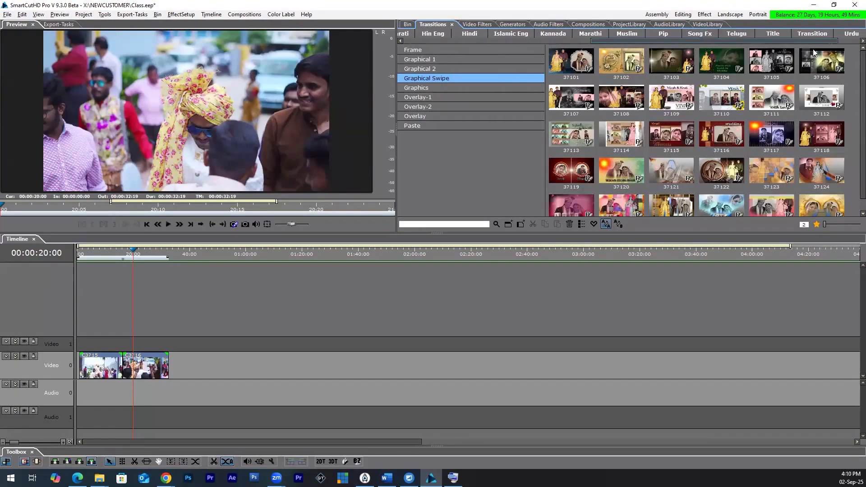
click(739, 36)
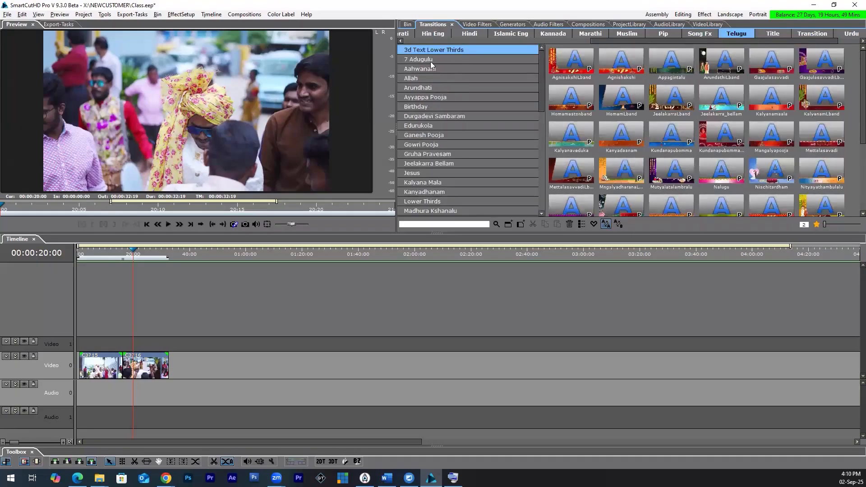
scroll(447, 172, down, 8)
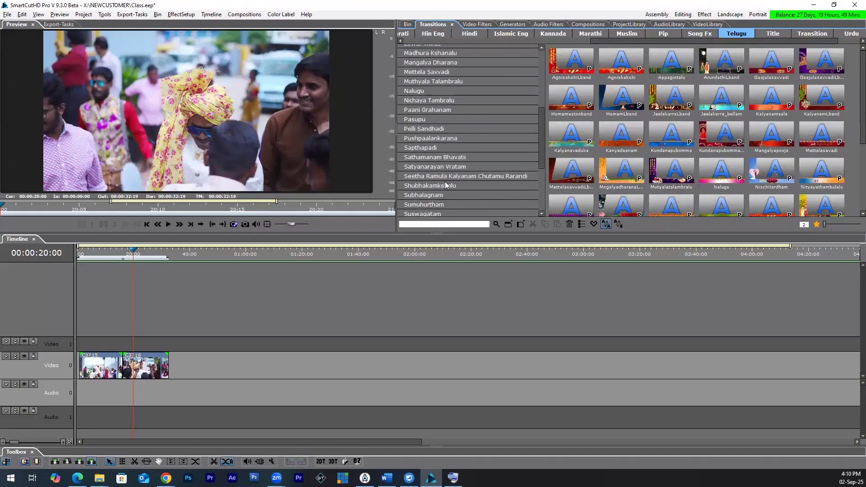
click(427, 152)
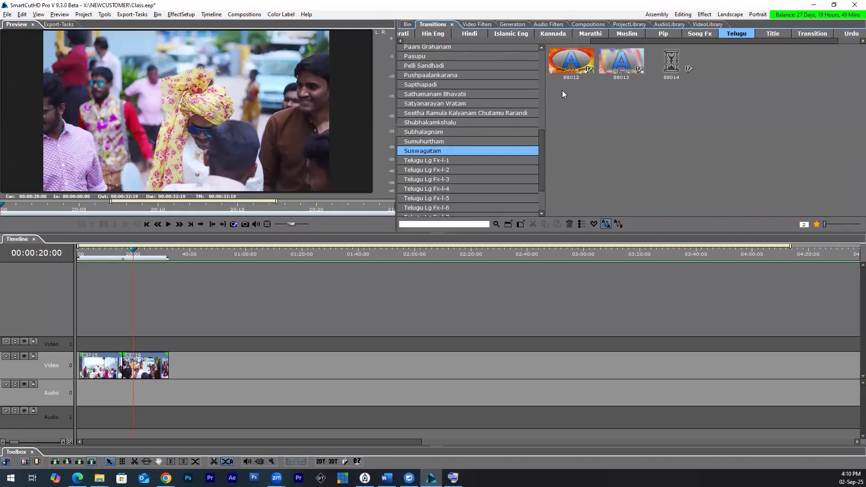
drag(570, 61, 116, 370)
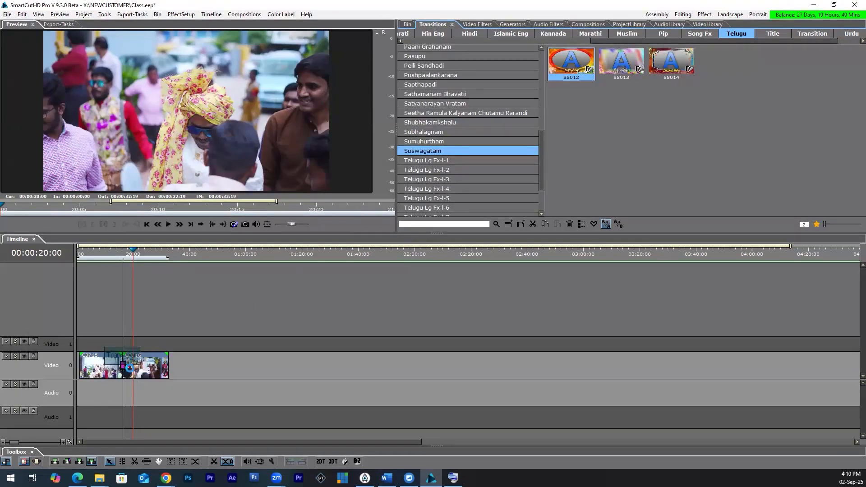
Step: Extend the transition between C3715 and C3716 at both ends to about 4 seconds and play it back
click(119, 251)
scroll(161, 394, up, 5)
drag(143, 369, 123, 369)
drag(179, 368, 193, 368)
click(130, 252)
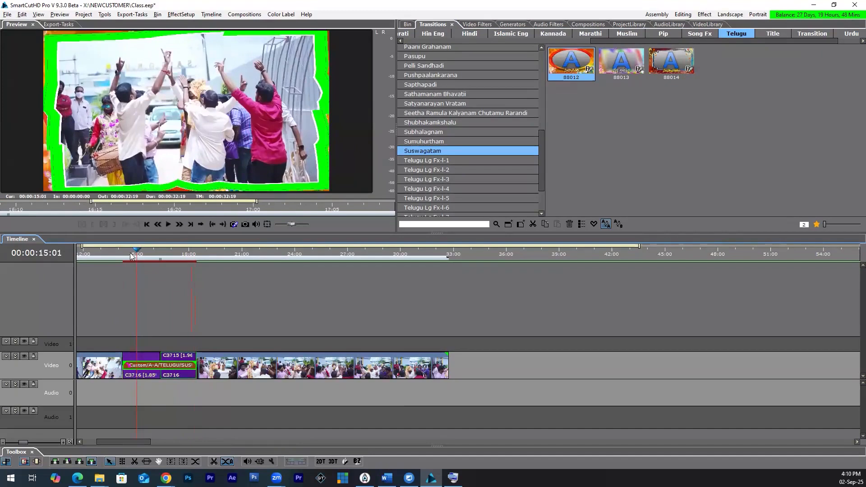
key(space)
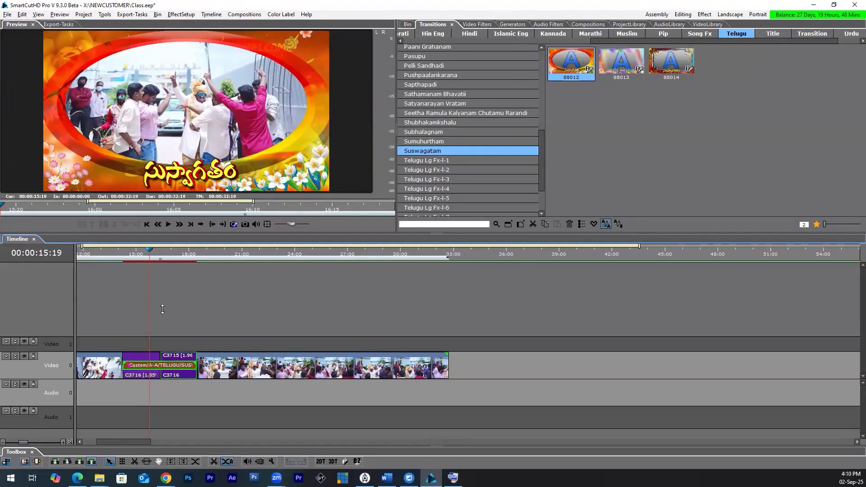
Step: Open the private media configuration of transition 88012 in the Effect layout and move its window so the media list is fully visible
click(155, 365)
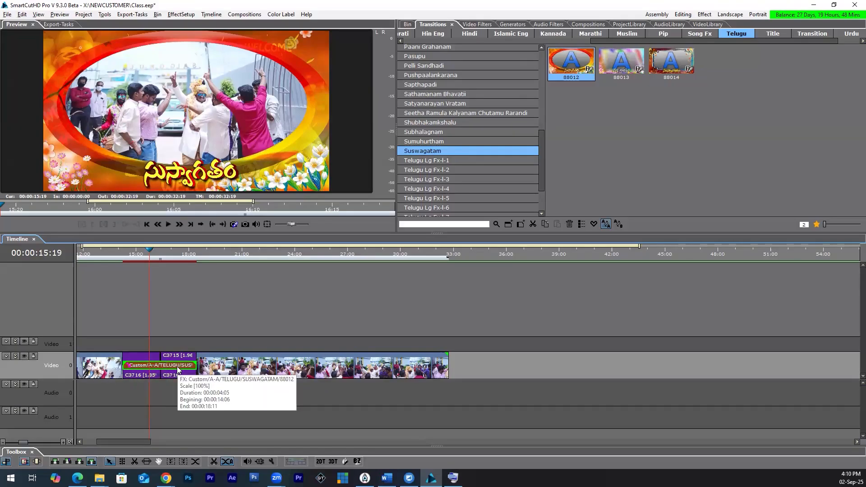
click(705, 15)
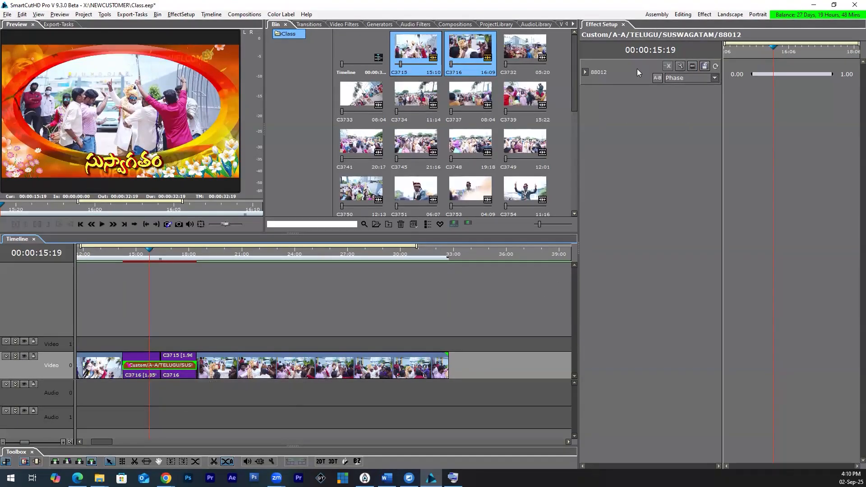
click(692, 67)
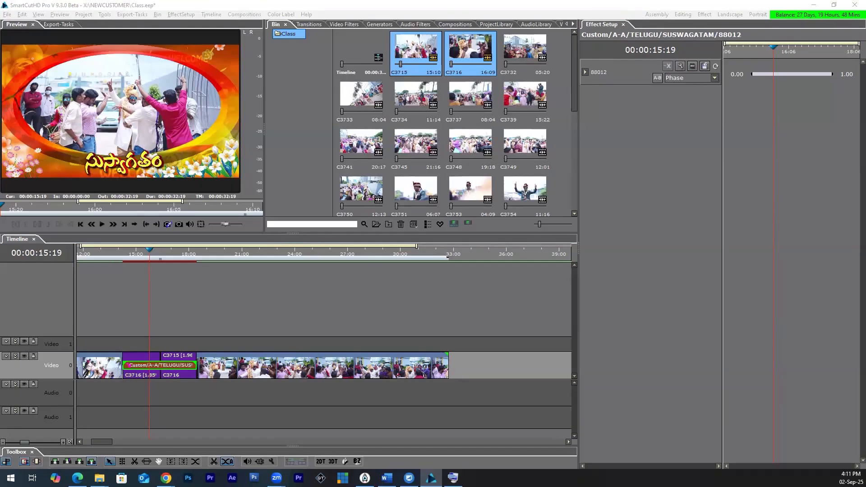
drag(377, 56, 357, 14)
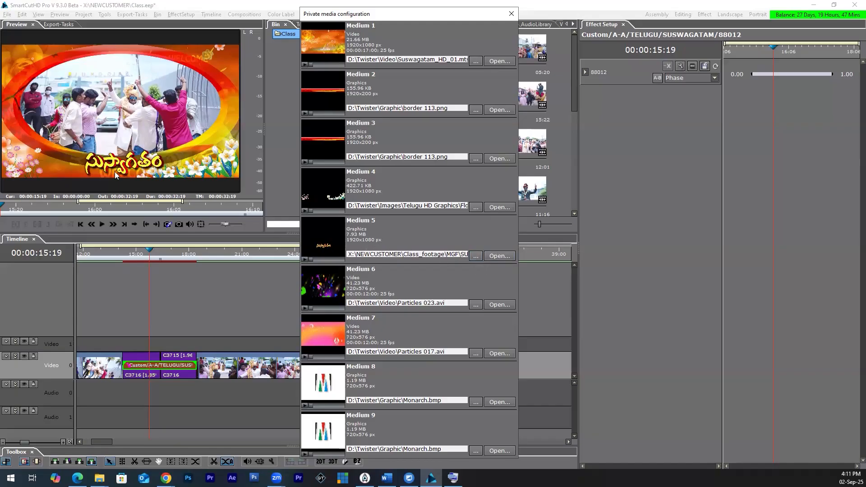
Step: Switch to Photoshop, create a new document from the HDTV 1080p film preset, and convert its Background into a regular layer
click(475, 255)
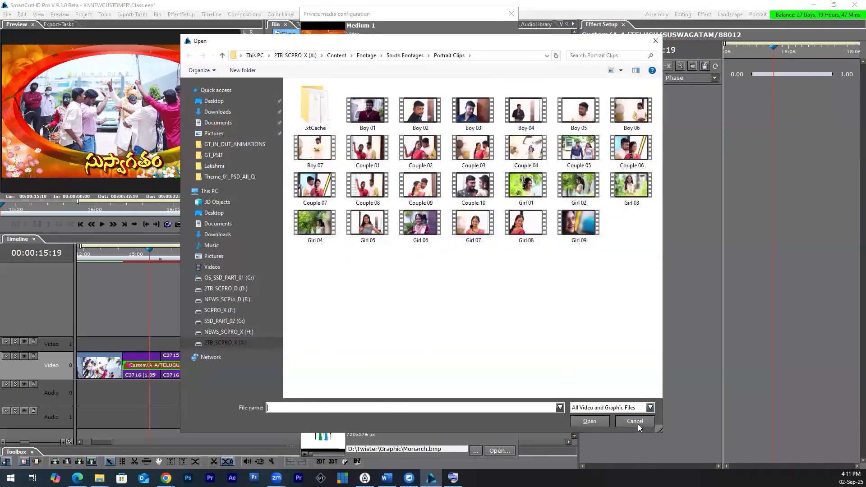
click(635, 421)
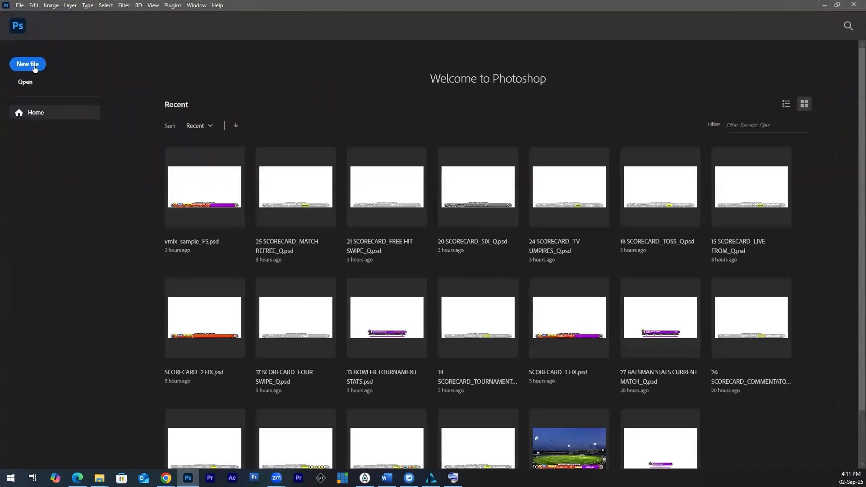
click(28, 63)
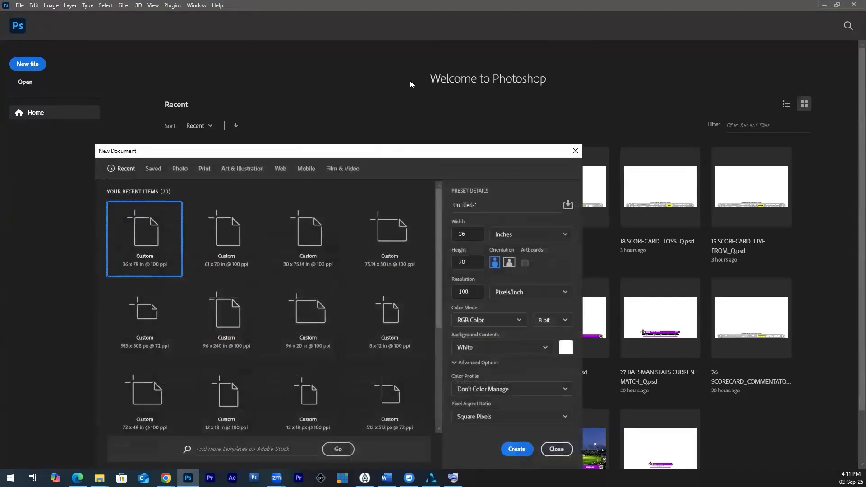
click(379, 100)
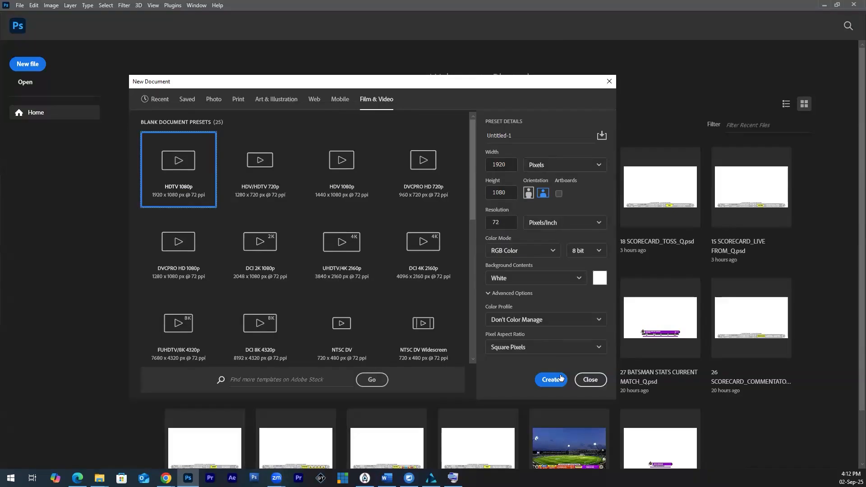
click(543, 379)
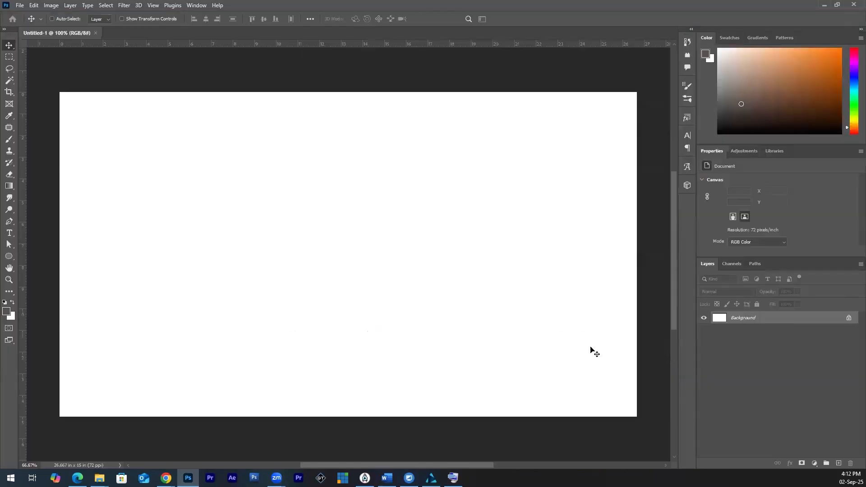
alt+double_click(763, 318)
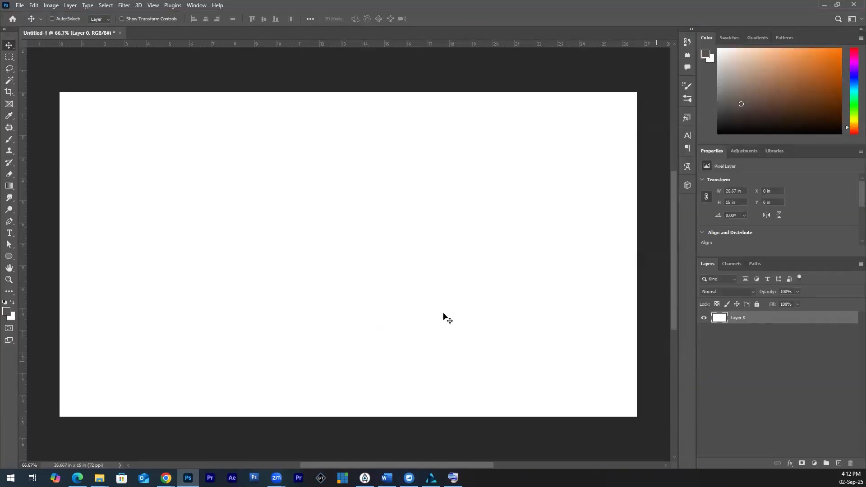
key(ctrl+a)
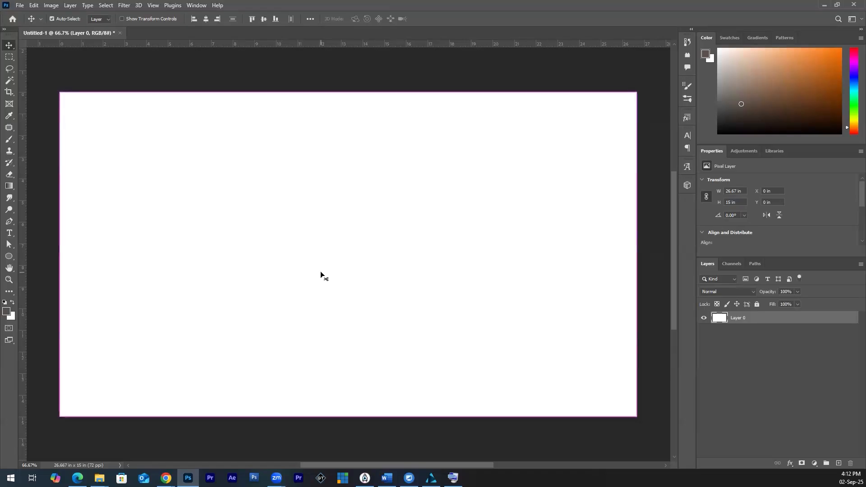
key(ctrl+x)
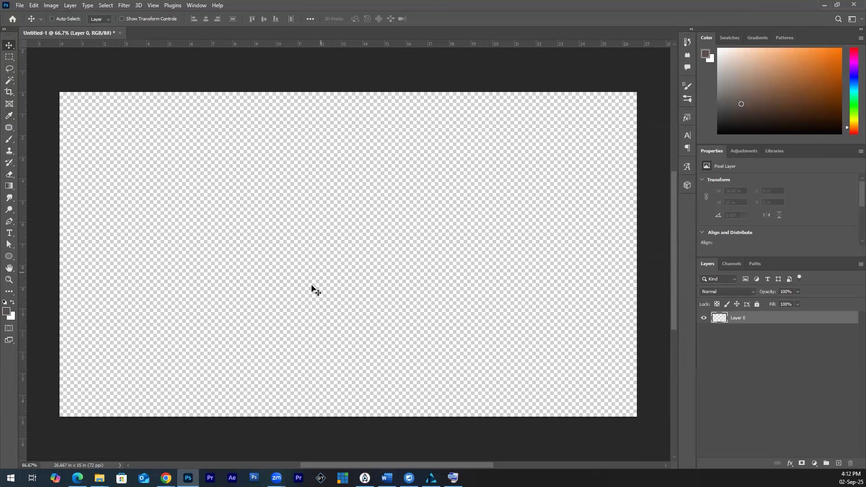
key(ctrl+z)
key(ctrl+z)
key(ctrl+d)
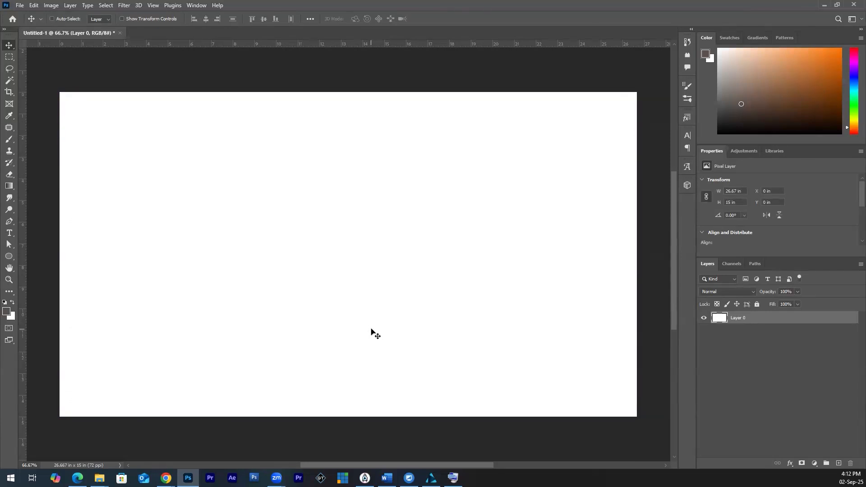
Step: Delete the layer's entire white fill and deselect, leaving the canvas transparent
key(ctrl+a)
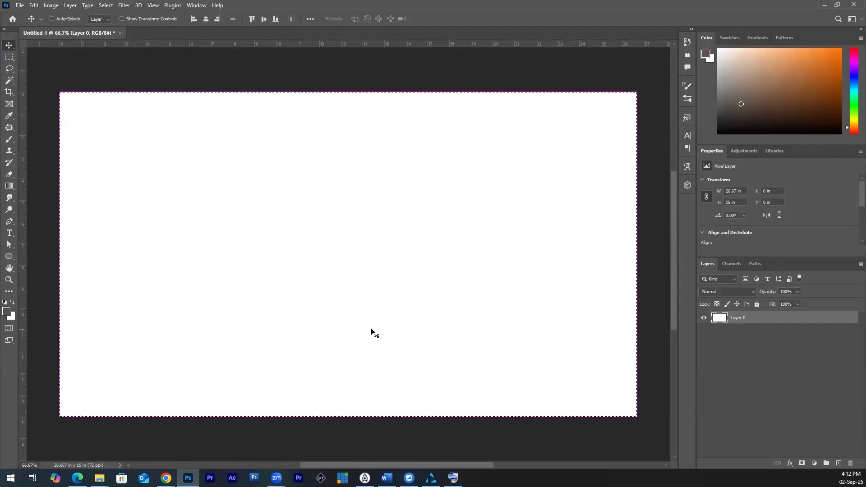
key(Delete)
key(ctrl+d)
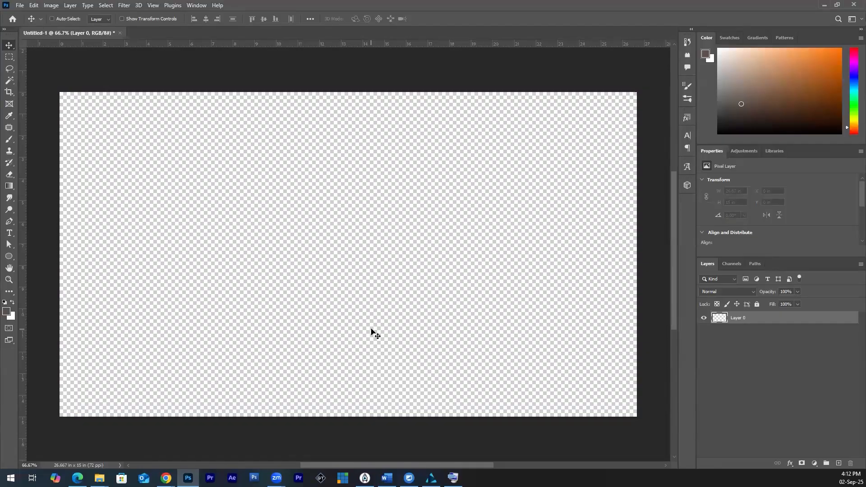
Step: Save a copy of the transparent image as a PNG named BLANK in the tst folder on drive X
key(ctrl+alt+s)
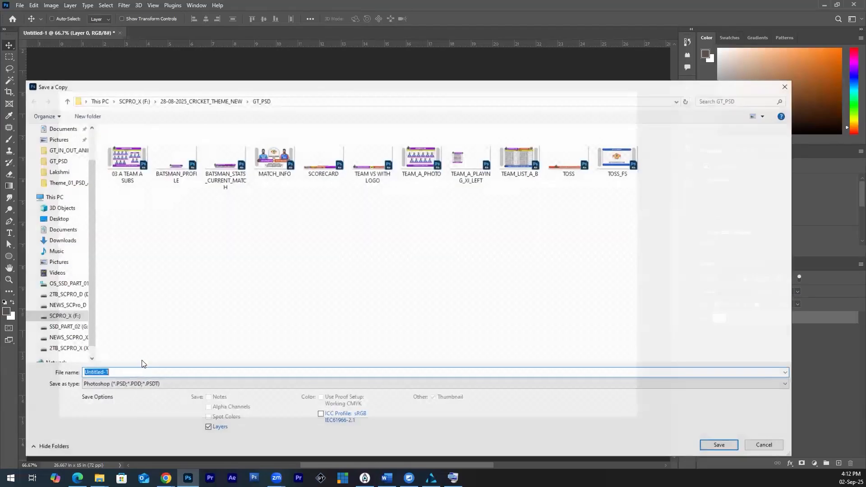
click(135, 384)
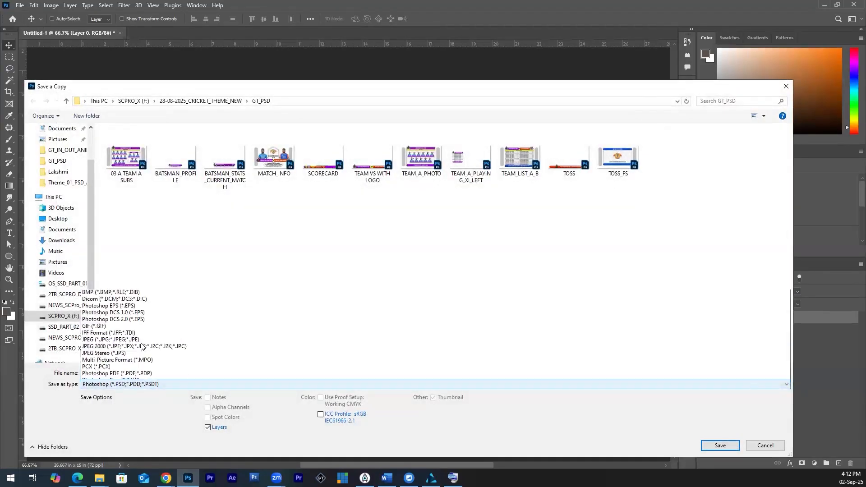
click(135, 347)
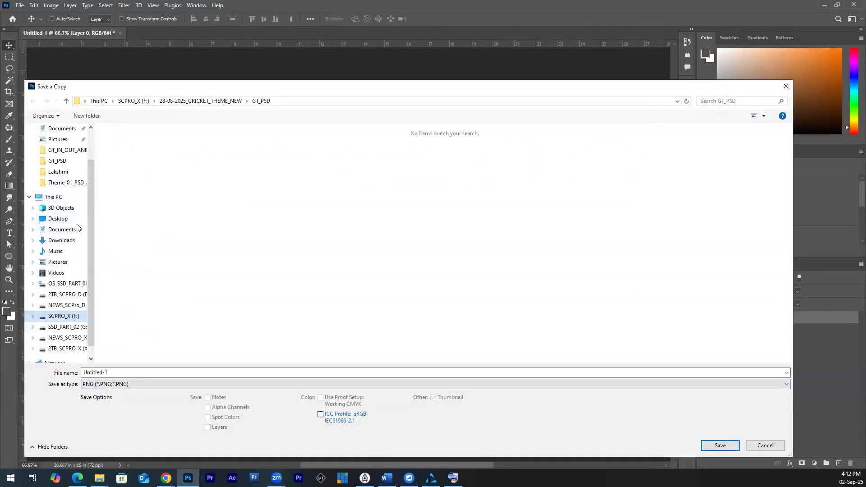
click(67, 348)
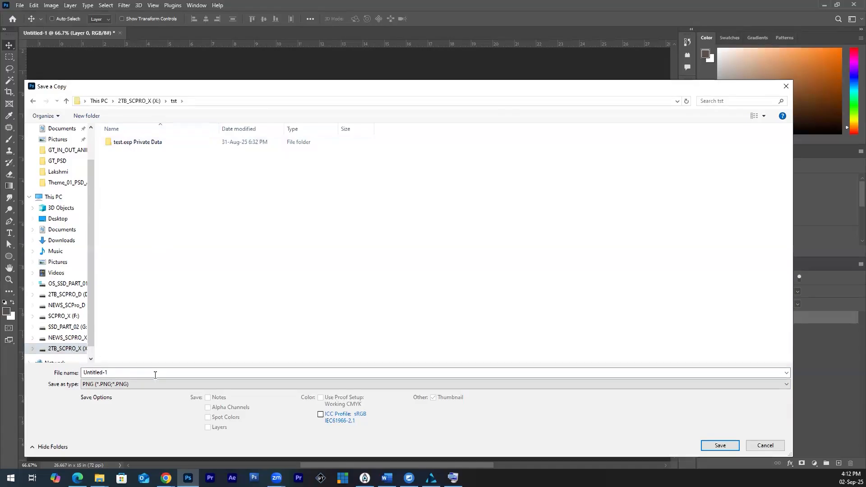
text(BLANK)
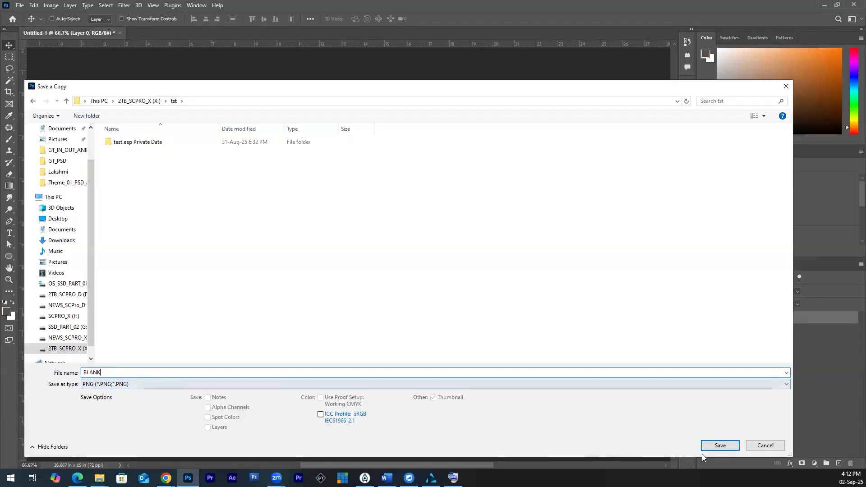
click(713, 450)
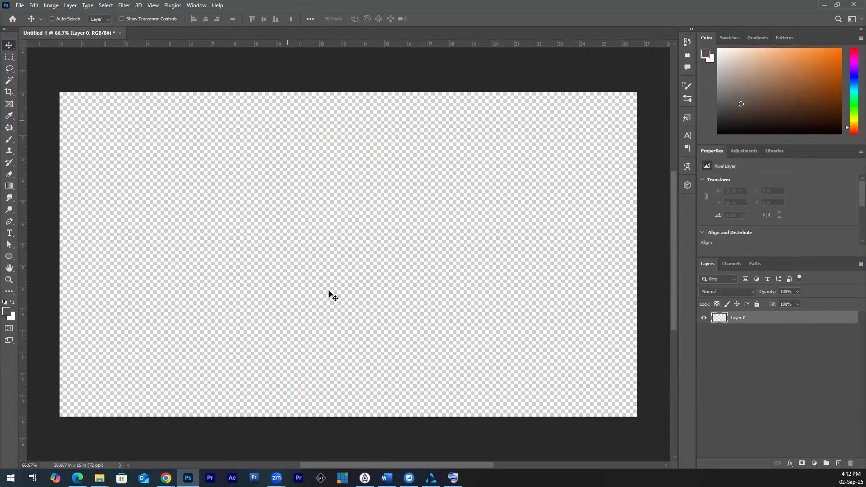
Step: Switch back to SmartCutHD Pro and replace Medium 5 with the BLANK image from the tst folder on drive X
click(431, 478)
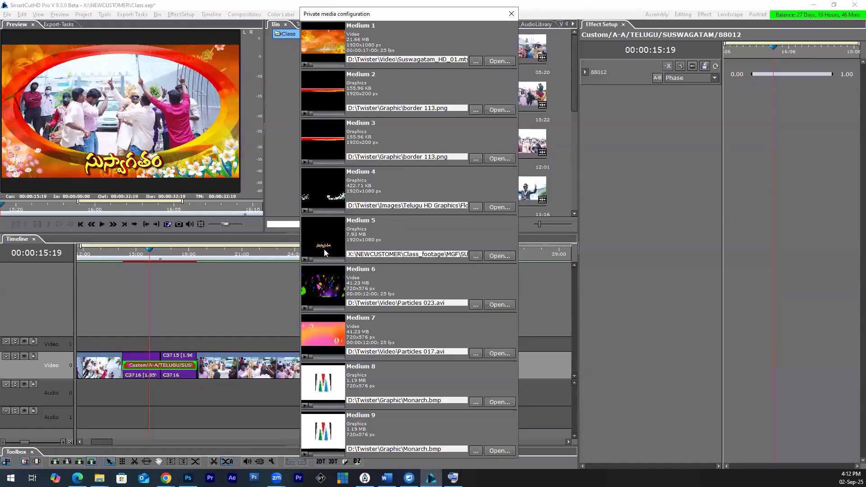
click(475, 256)
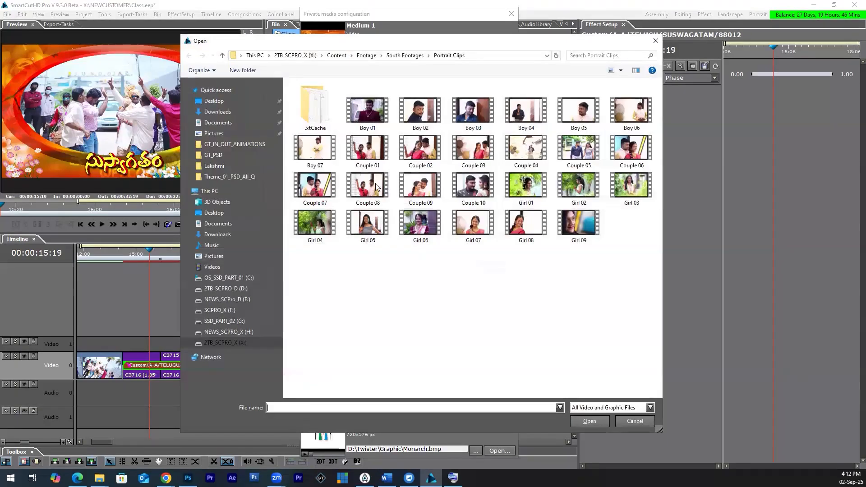
click(225, 342)
double_click(368, 157)
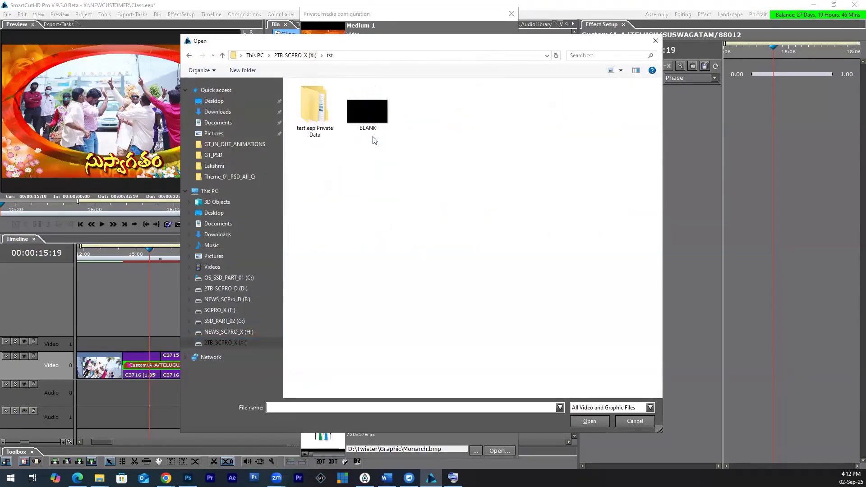
click(369, 127)
click(583, 421)
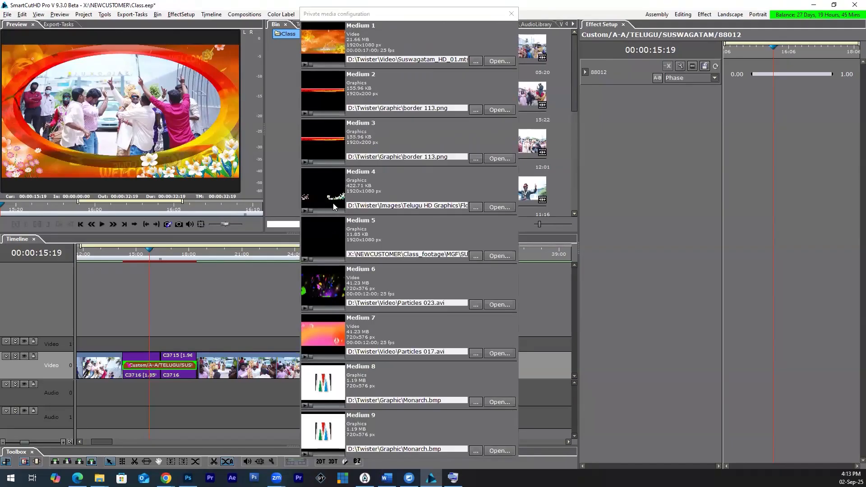
Step: Replace Medium 4, the flower graphic, with the BLANK image from the tst folder
click(476, 207)
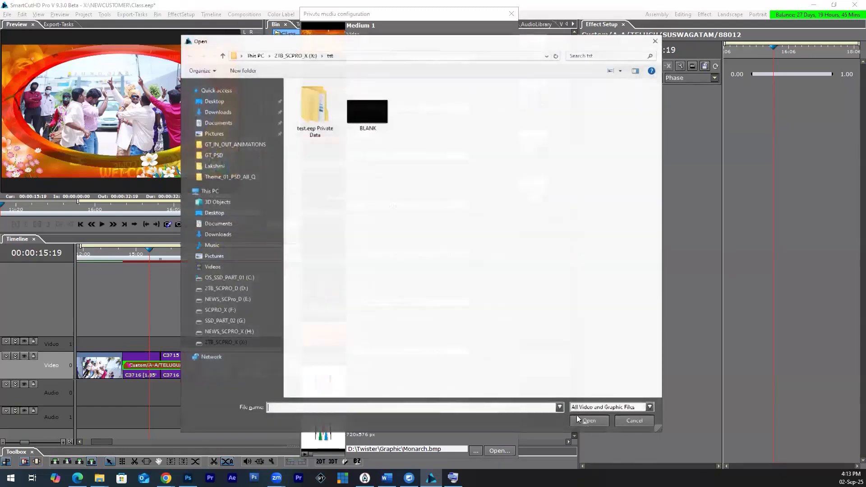
click(367, 113)
click(586, 420)
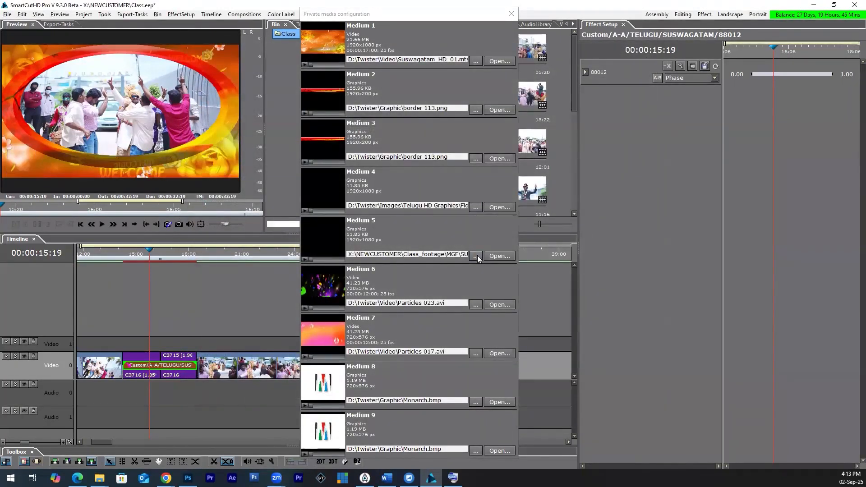
Step: Switch to Photoshop and add the text WELCOME near the canvas's lower edge at a font size of 72 pt
click(189, 478)
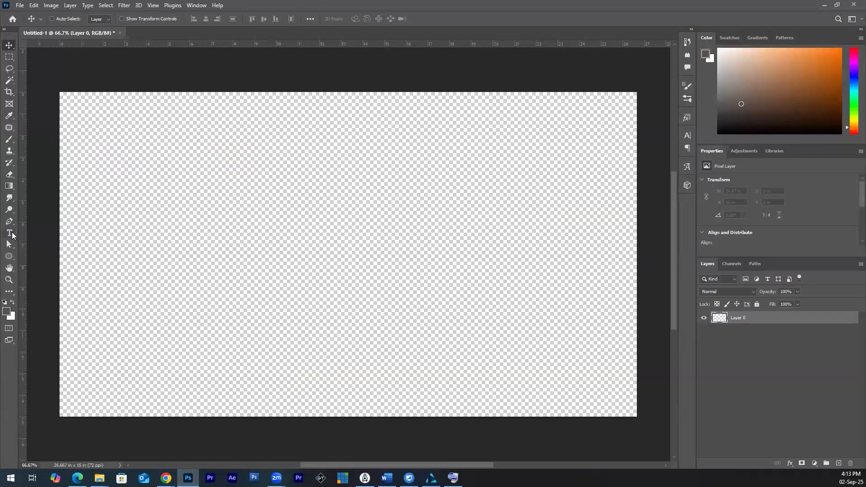
key(t)
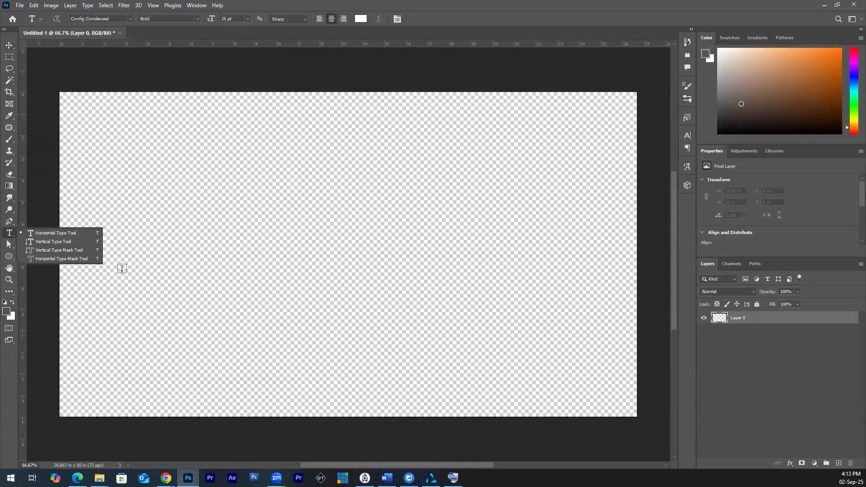
click(267, 367)
key(BackSpace)
text(WELCOME)
key(ctrl+a)
key(ctrl+shift+period)
key(ctrl+shift+period)
key(ctrl+shift+period)
key(ctrl+shift+period)
key(ctrl+shift+period)
key(ctrl+shift+period)
key(ctrl+shift+period)
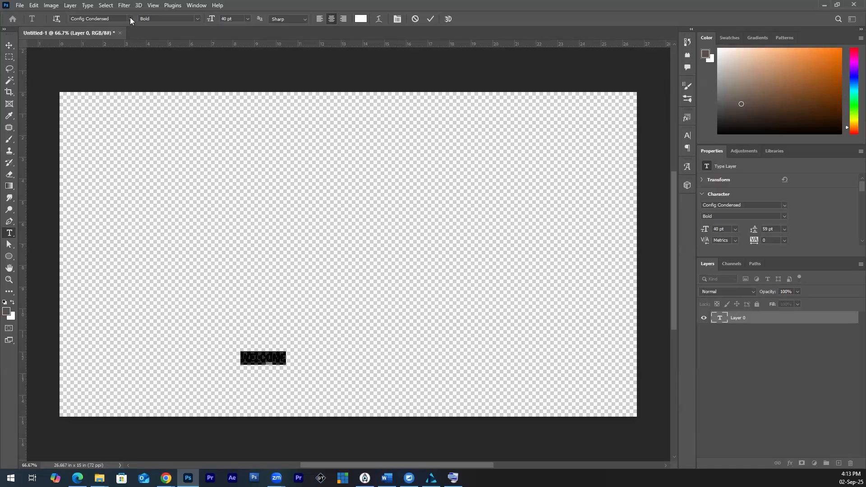
click(248, 18)
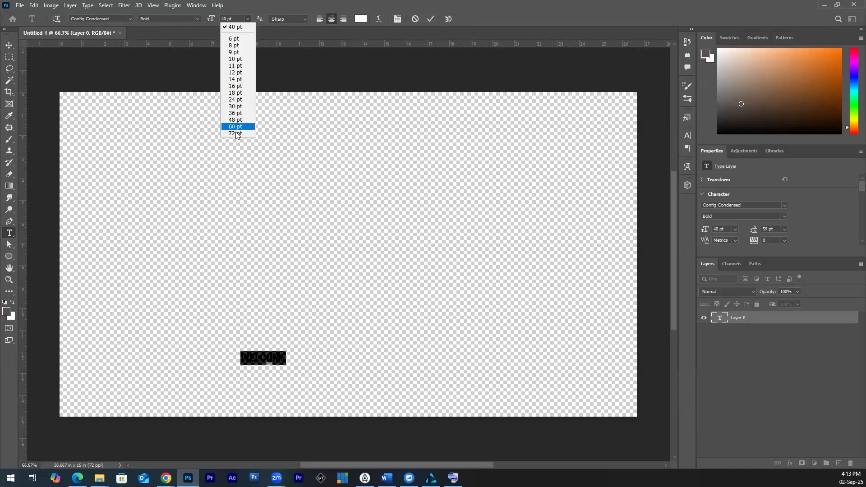
click(236, 134)
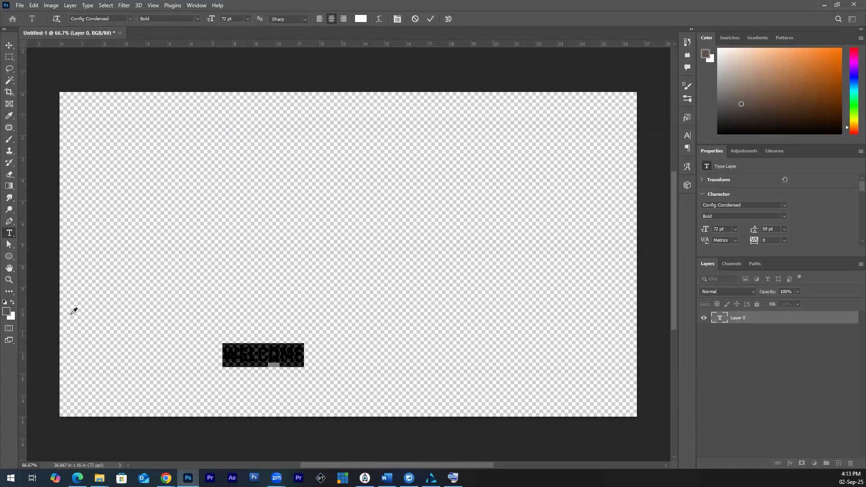
Step: Set the foreground colour of the WELCOME text to red, ff0000
click(7, 310)
text(ff0000)
click(699, 221)
Step: Free-transform the WELCOME text to a size of about 277 pt and place it near the canvas's lower edge, roughly centred
click(10, 45)
key(ctrl+t)
drag(305, 345, 420, 310)
drag(408, 371, 441, 358)
key(Return)
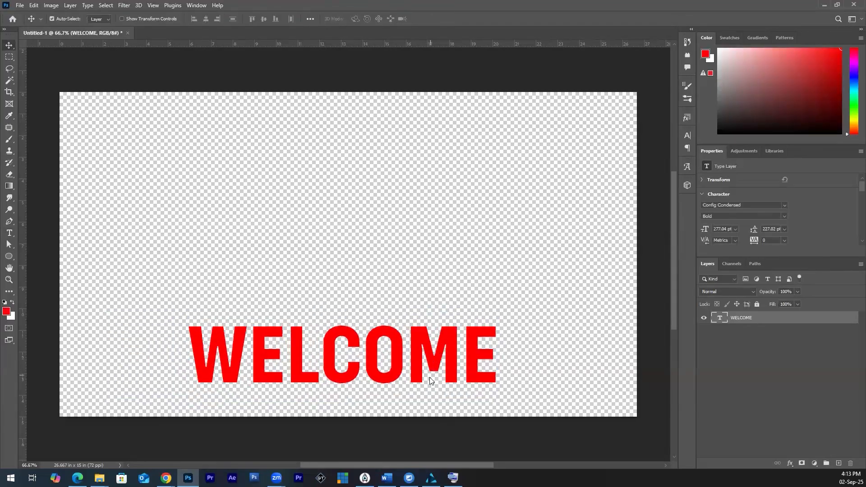
Step: Save a copy of the title image as a PNG named WELCOME in the tst folder on drive X
key(ctrl+alt+s)
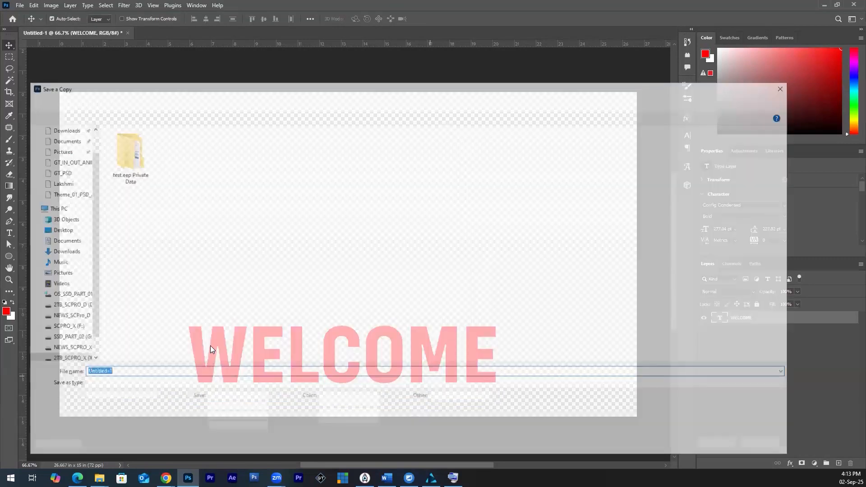
key(Tab)
key(Down)
text(png)
key(Return)
text(WELCOME)
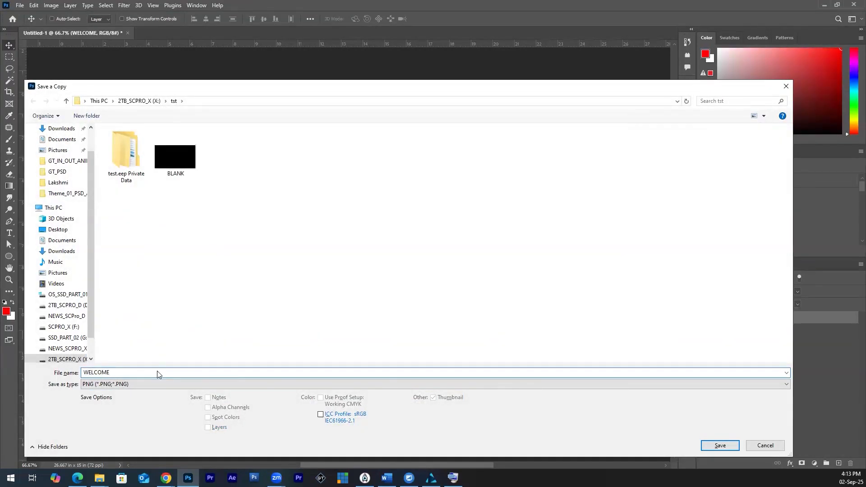
key(Return)
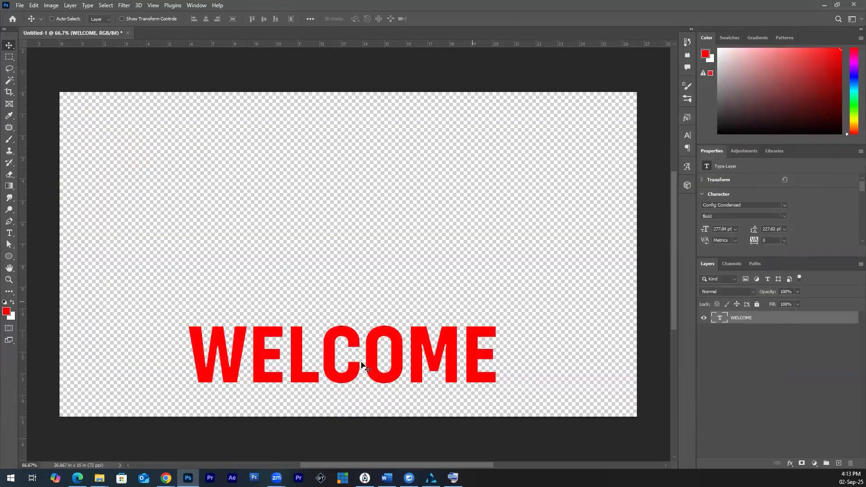
Step: Switch back to SmartCutHD Pro and replace Medium 5 with the WELCOME image from the tst folder
click(431, 478)
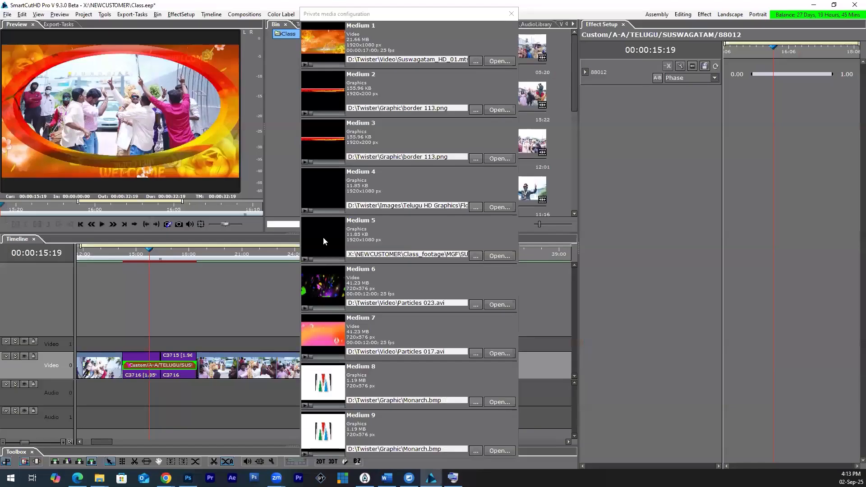
click(478, 255)
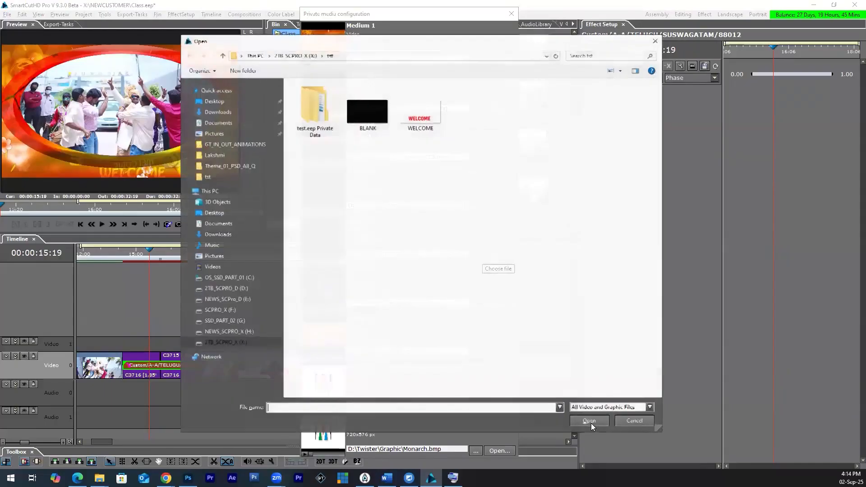
click(421, 113)
click(590, 423)
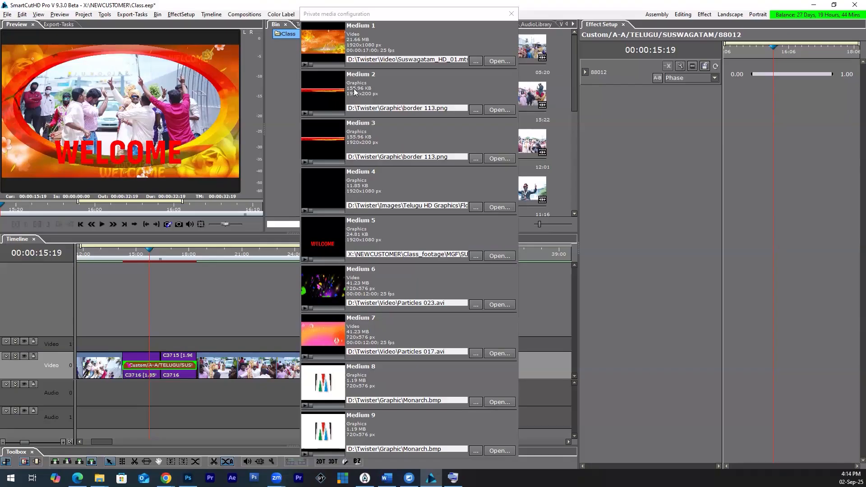
Step: Close the private media configuration and enlarge the preview area in both width and height
click(512, 14)
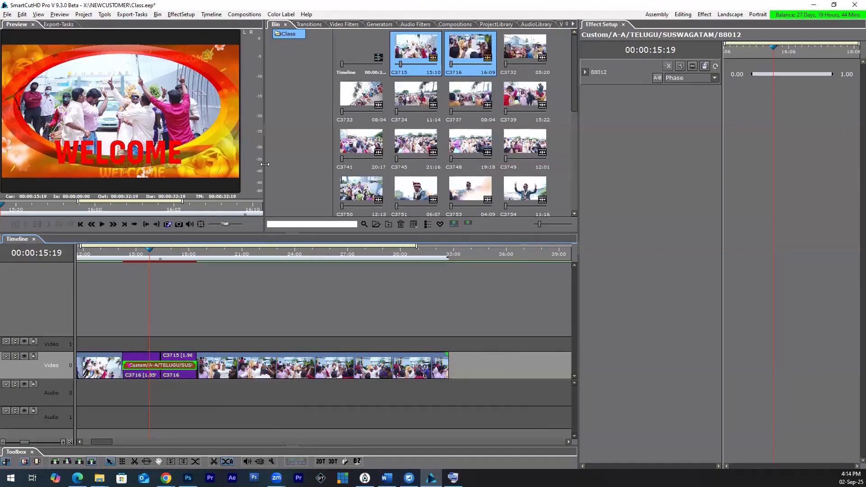
drag(313, 172, 320, 174)
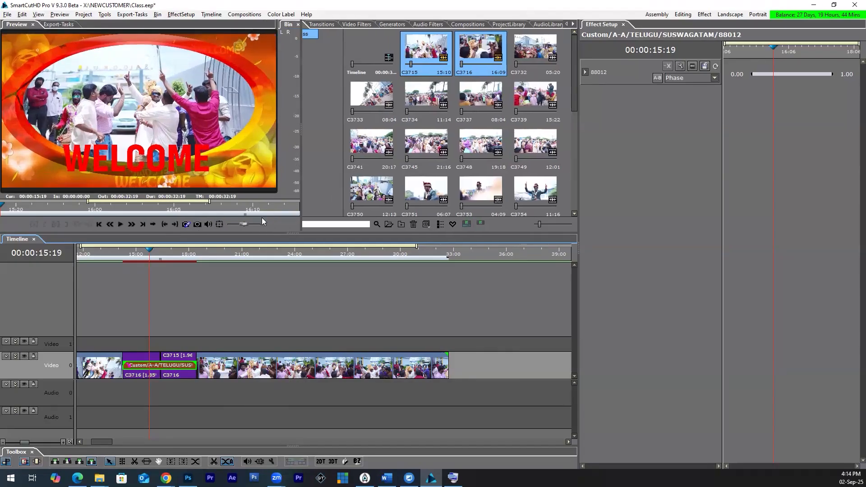
drag(245, 273, 247, 277)
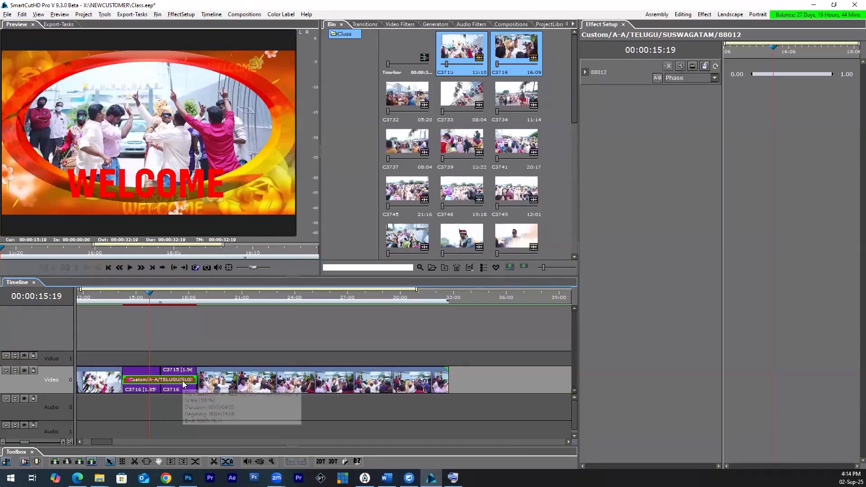
click(705, 67)
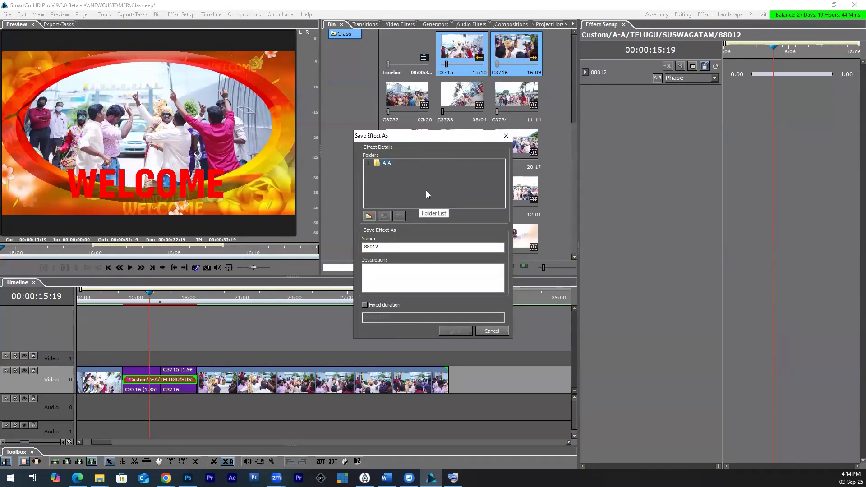
click(369, 164)
click(487, 330)
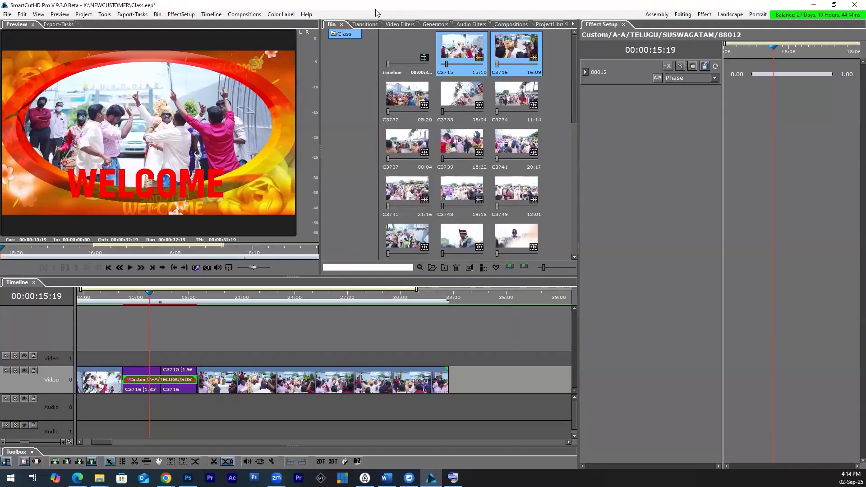
click(353, 119)
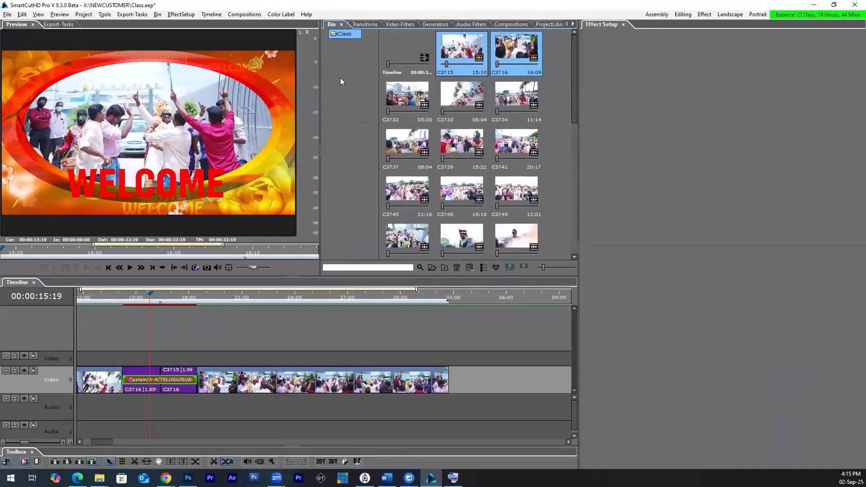
Step: Show the transitions library with more room and check the A-A effects against the other transition set
click(364, 24)
drag(577, 141, 604, 142)
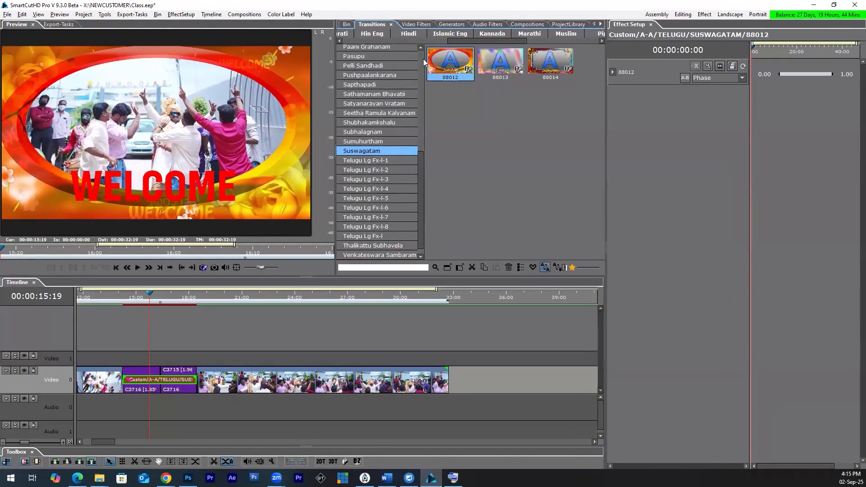
click(557, 268)
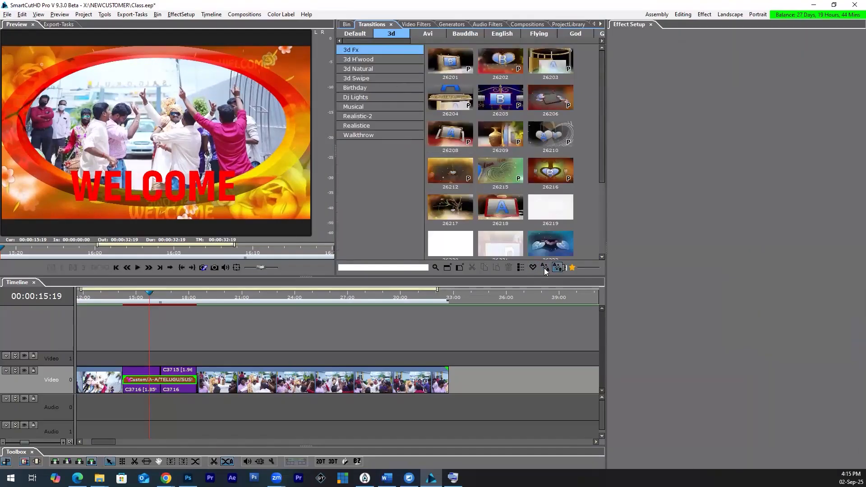
click(557, 269)
click(545, 268)
click(546, 270)
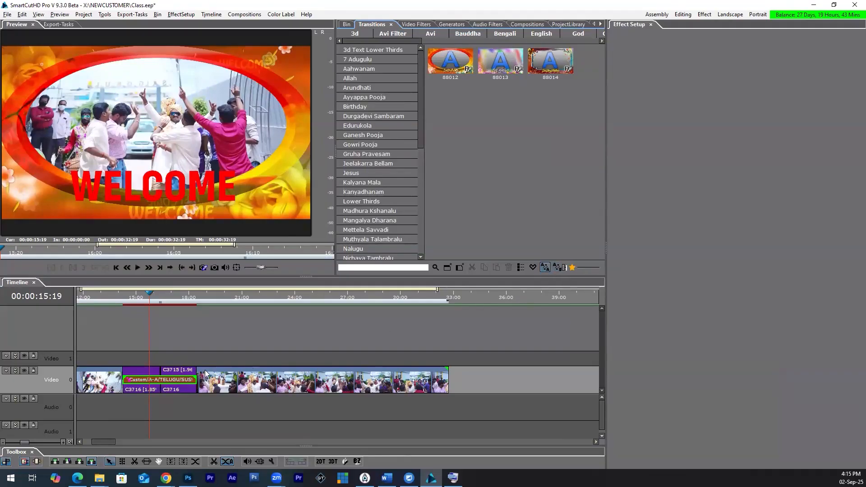
Step: Start saving the customised Suswagatam transition from the timeline as an effect, adding a new folder named Class_TRANS under A-A
double_click(183, 379)
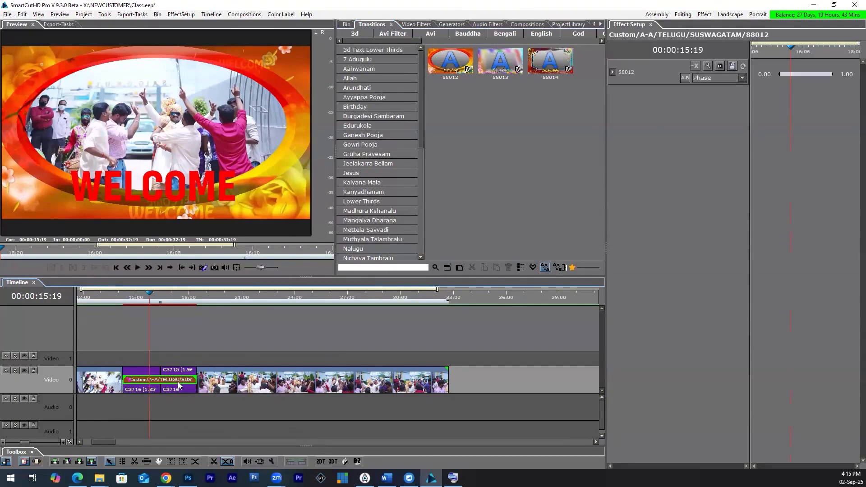
click(732, 67)
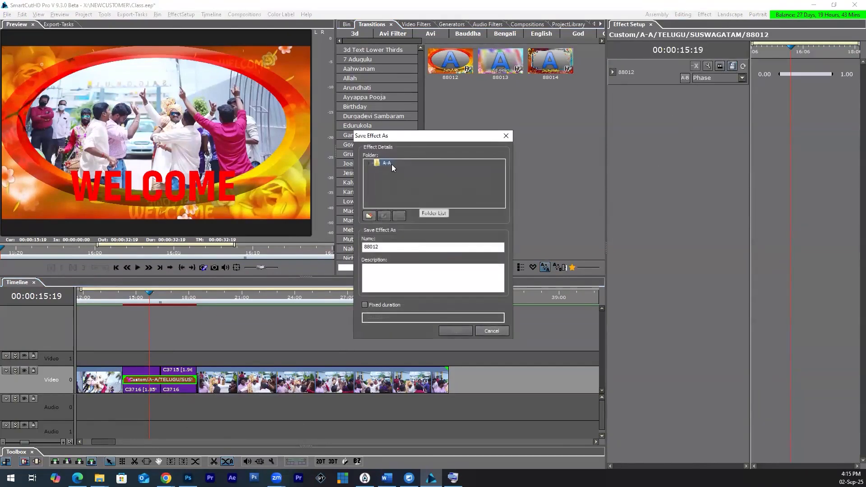
click(369, 162)
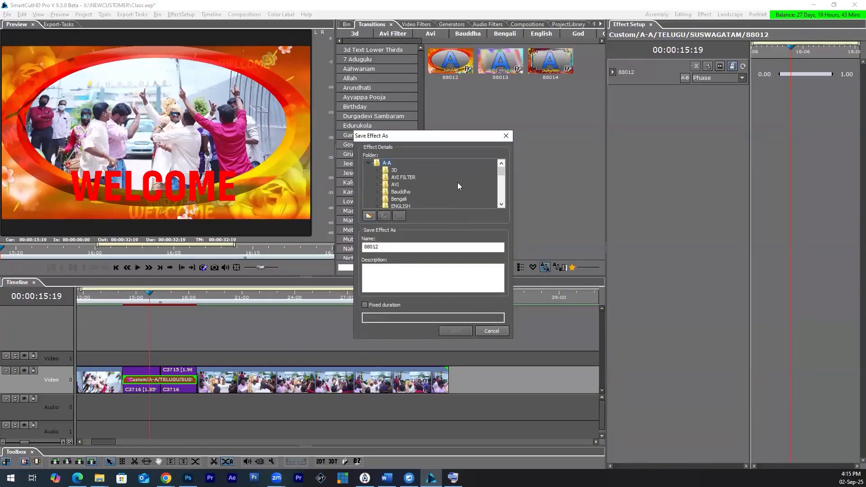
drag(503, 172, 487, 211)
scroll(392, 180, up, 5)
click(369, 216)
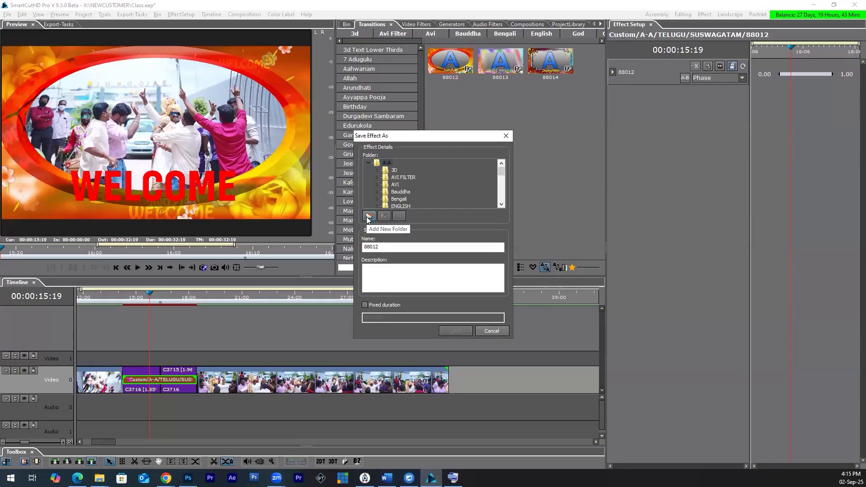
text(Class_TRAN)
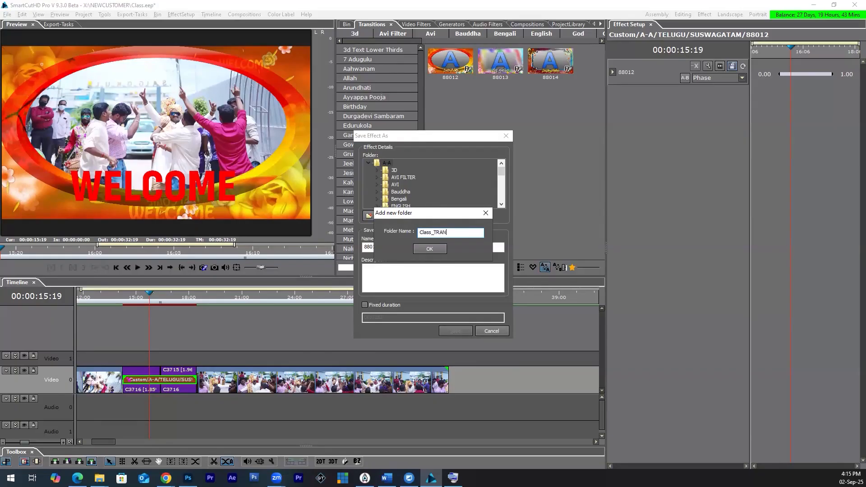
text(S)
click(429, 249)
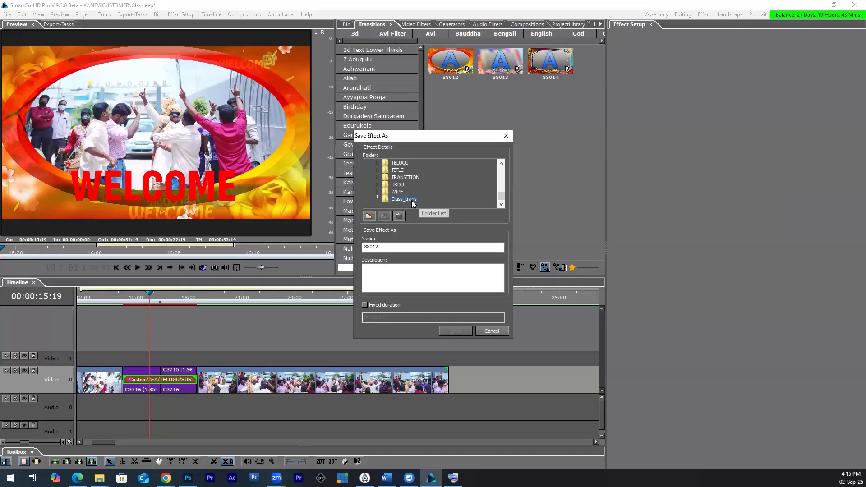
Step: Name the effect WELCOME and give it the description RED COLOR TEXT WITHOUT FLOWERS
click(397, 248)
double_click(363, 249)
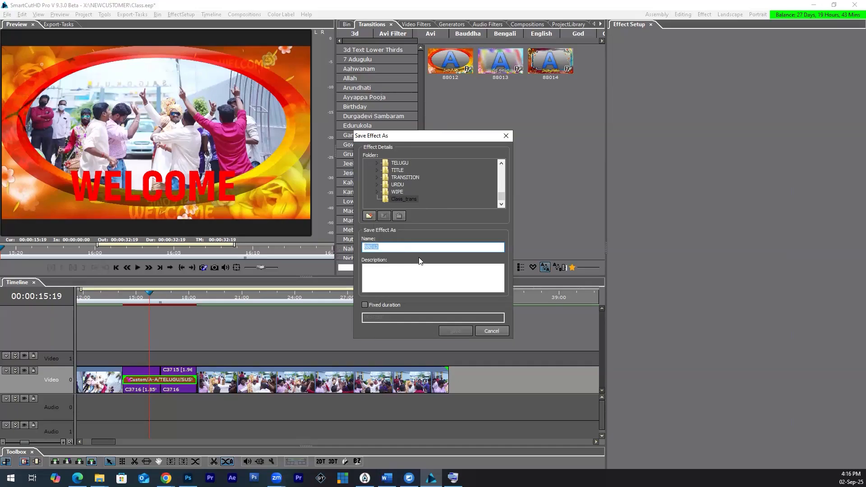
text(WELCOME)
click(409, 282)
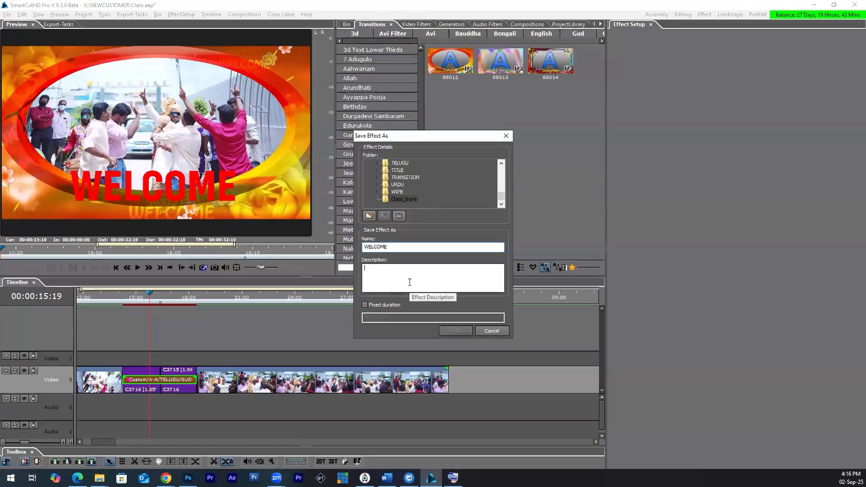
text(RED )
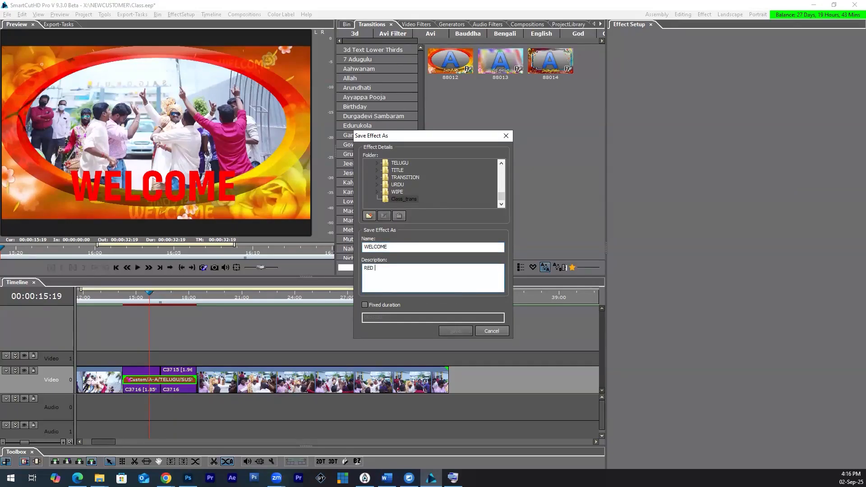
text(COLOR TEXT WITHOUT FLOWERS)
drag(410, 280, 360, 276)
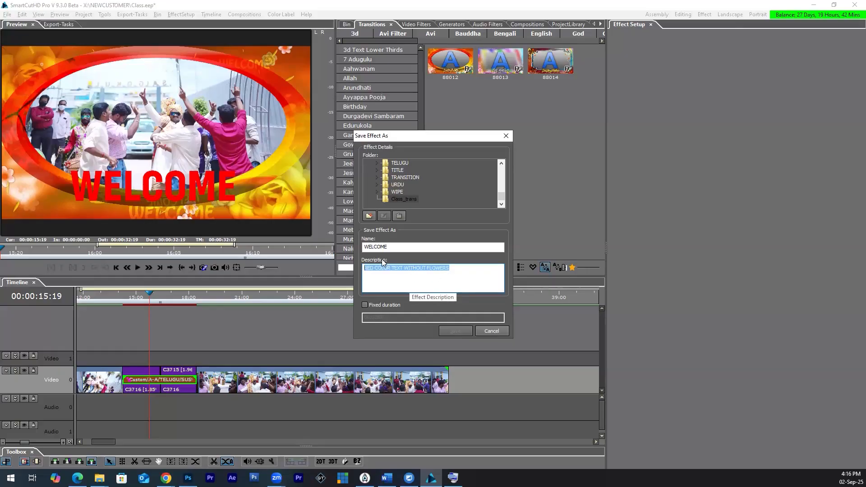
drag(401, 245, 361, 248)
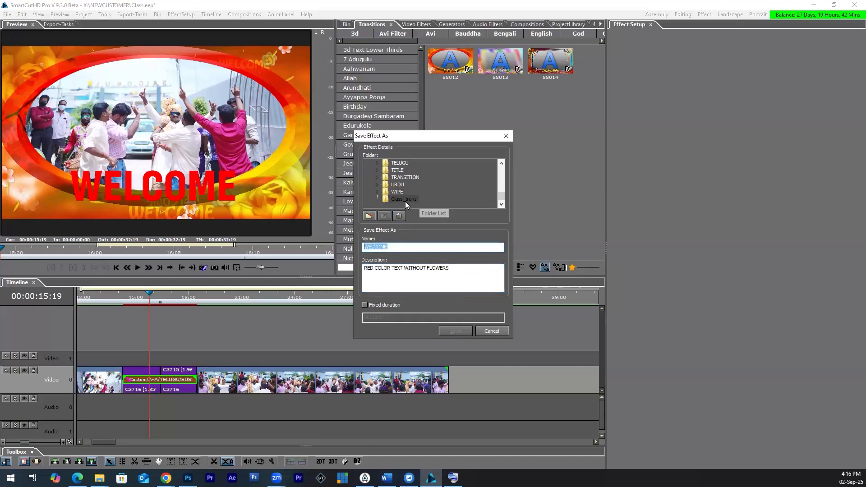
click(396, 246)
double_click(371, 247)
click(407, 285)
Step: Add a subfolder named First inside Class_trans and save the WELCOME effect in it
click(403, 200)
click(372, 215)
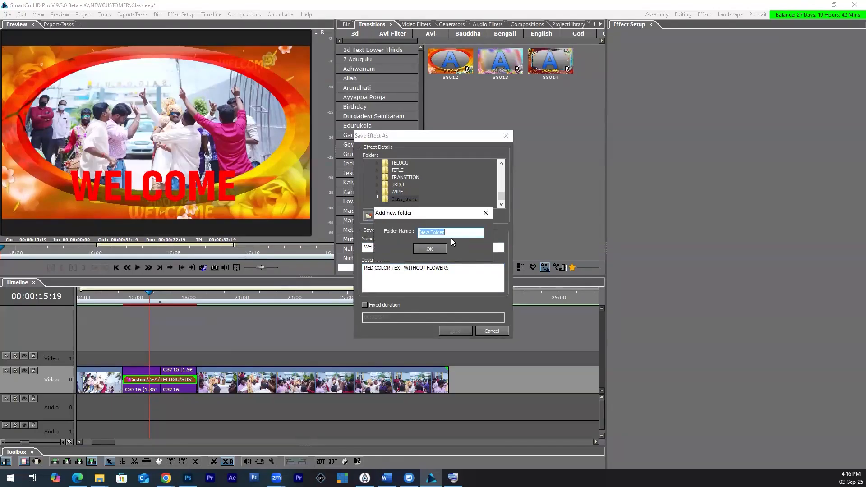
text(First)
click(434, 248)
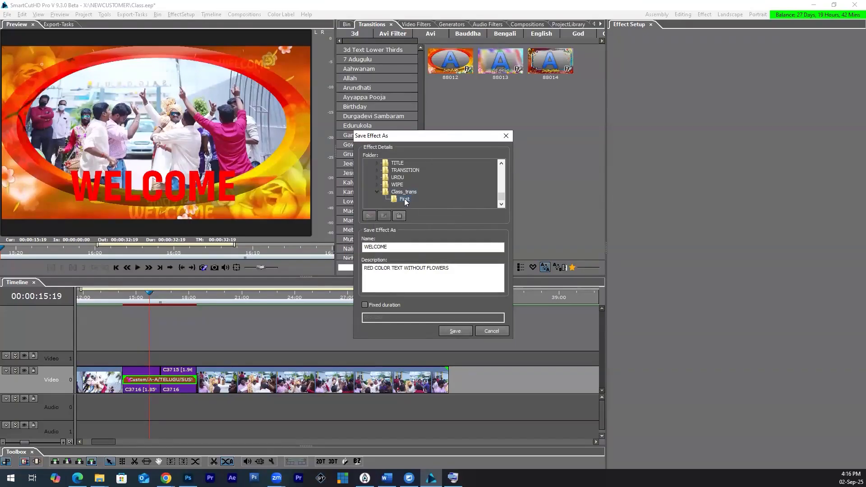
double_click(389, 246)
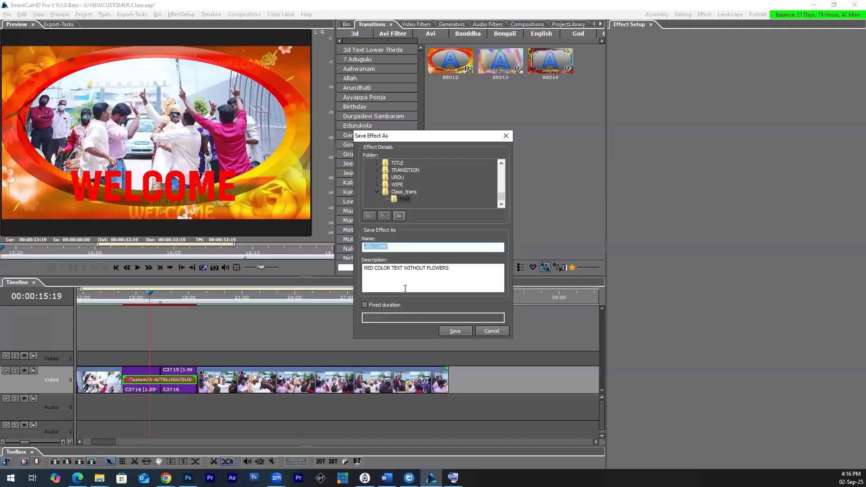
click(454, 331)
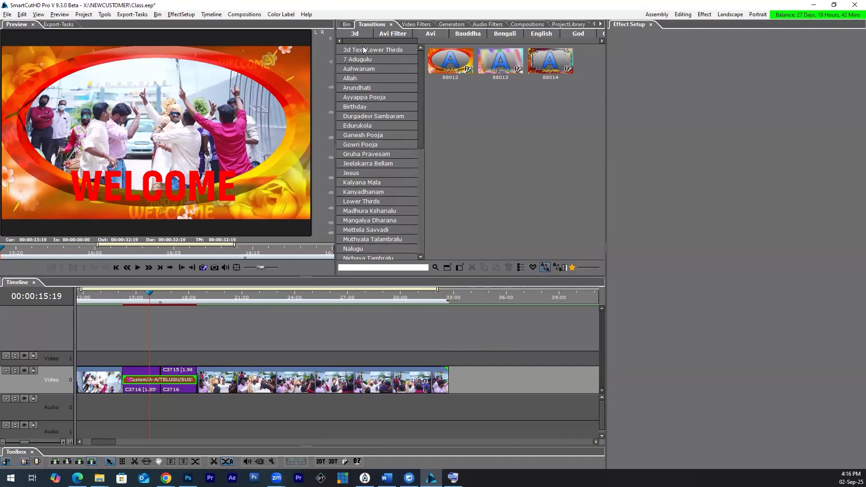
Step: Close the effect setup, give the transitions library more room and show its Class_trans category
drag(359, 39, 650, 28)
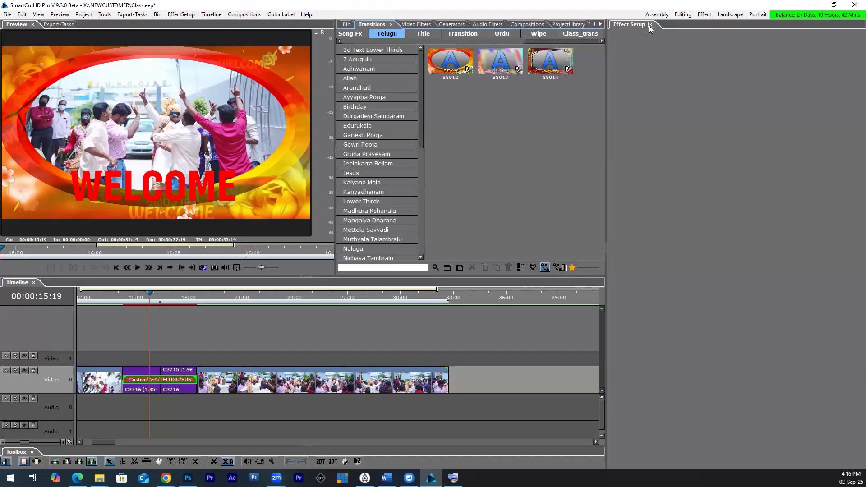
click(651, 24)
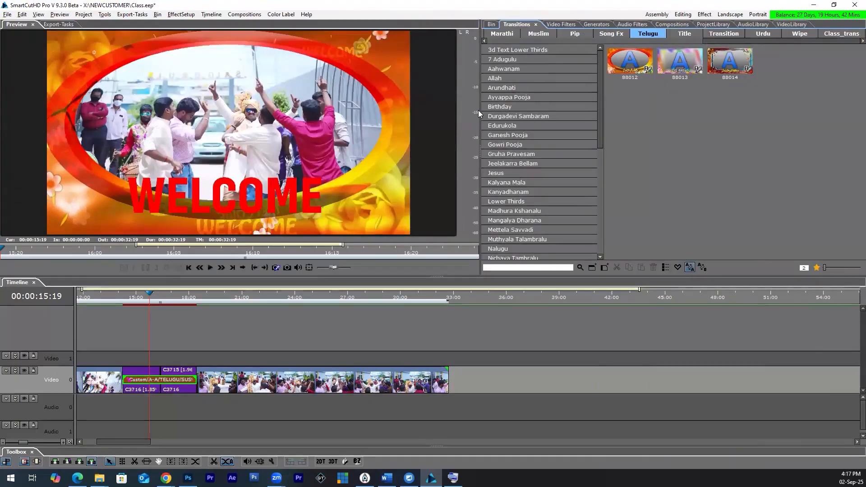
drag(477, 114, 347, 114)
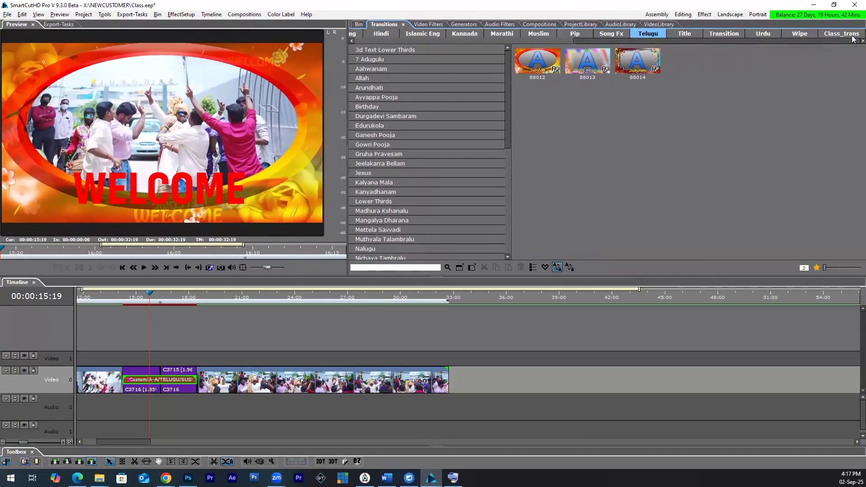
click(831, 35)
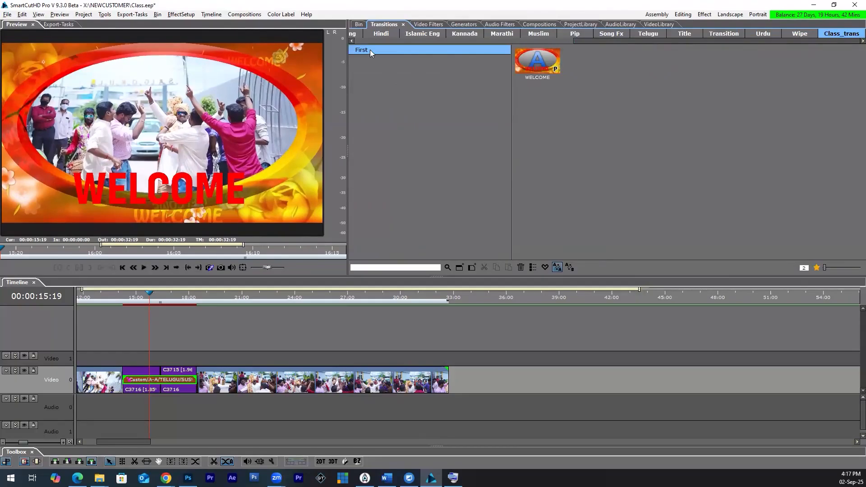
Step: Apply the saved WELCOME transition to two cuts between the remaining timeline clips and preview the first one
click(543, 63)
drag(543, 57, 321, 381)
drag(545, 64, 420, 380)
drag(419, 295, 311, 317)
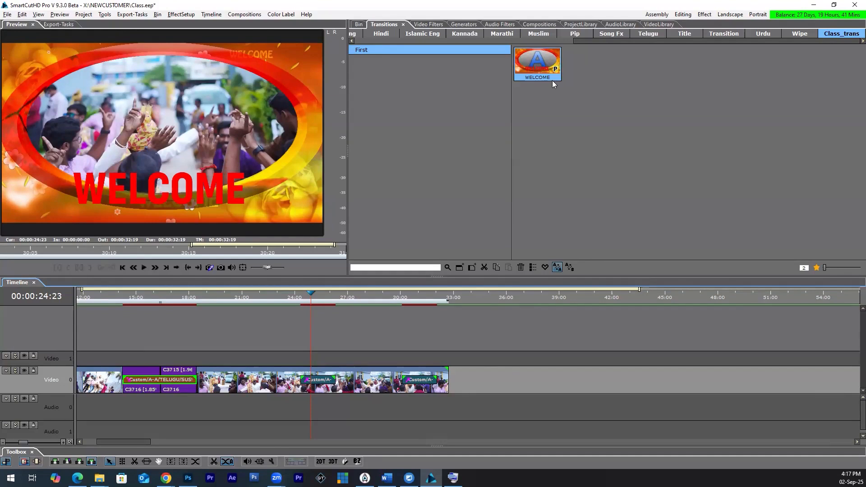
click(529, 60)
Step: Select the clips from C3755 to C3786 in the Class bin
click(360, 25)
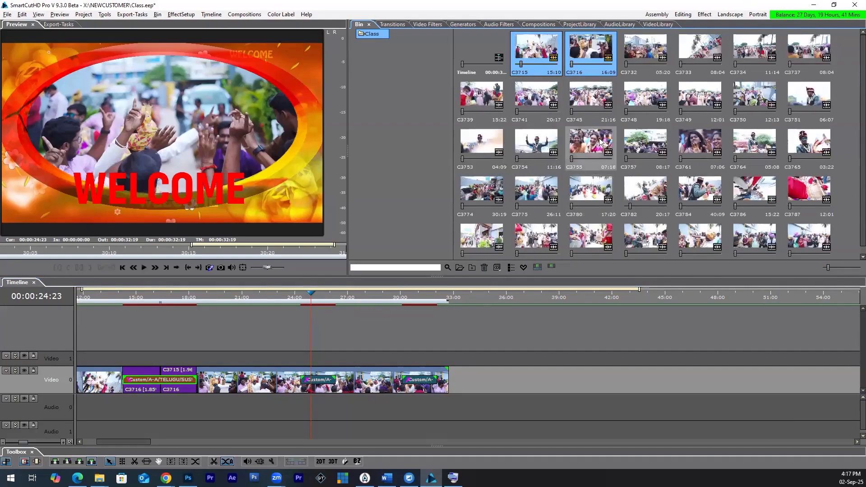
click(590, 151)
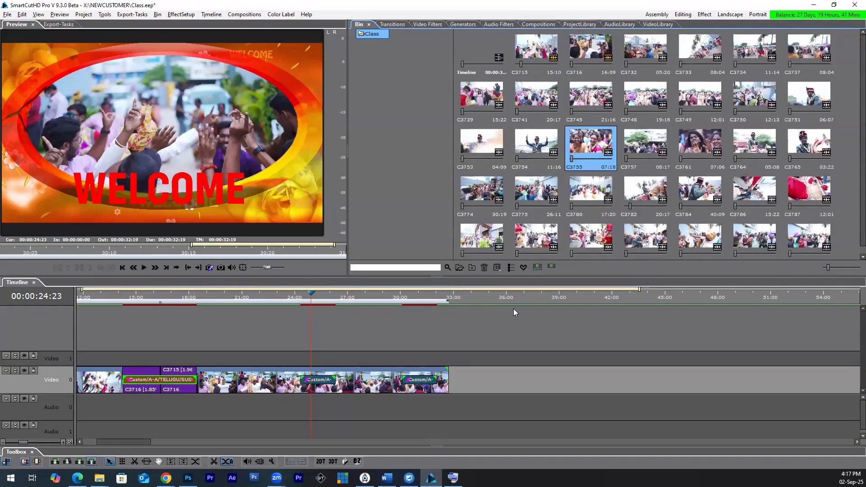
shift+click(707, 149)
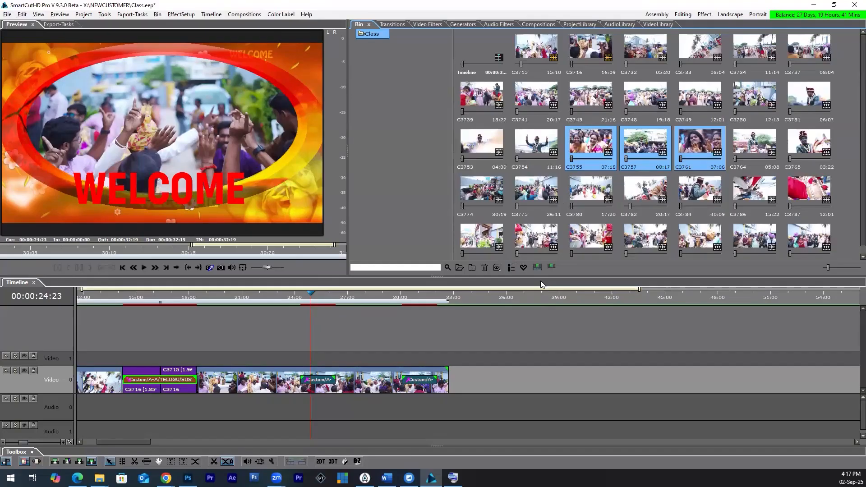
shift+click(753, 192)
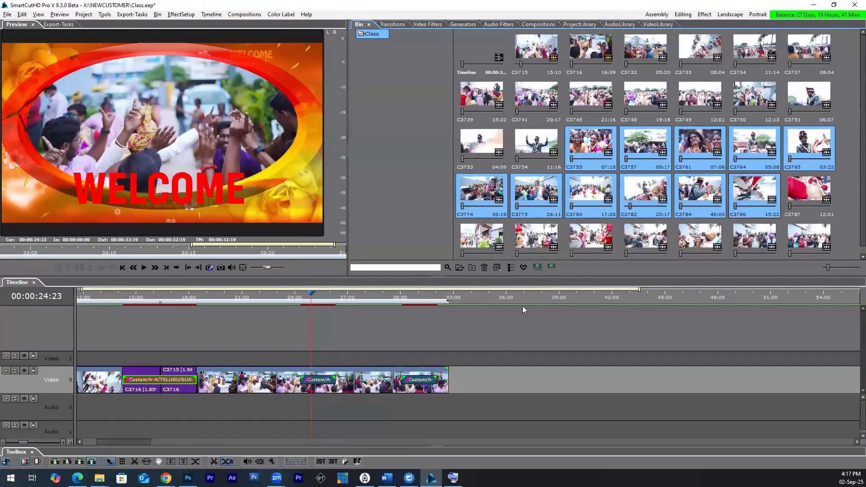
Step: Delete all clips and transitions from the timeline
drag(514, 370, 104, 403)
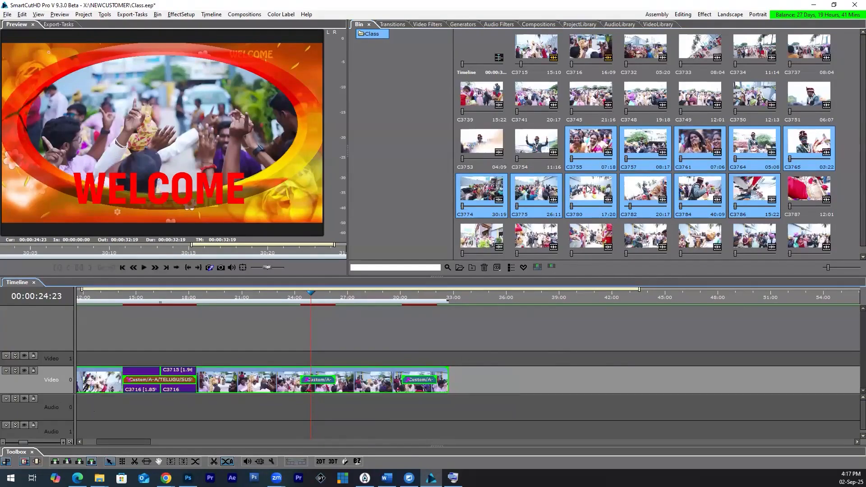
key(Delete)
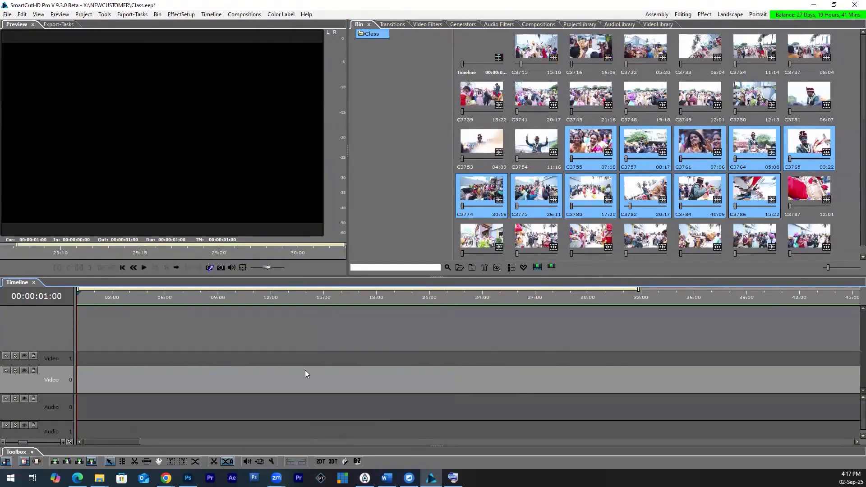
Step: Reduce the bin selection to clip C3754 and enlarge the bin area to show all clip rows
right_click(596, 147)
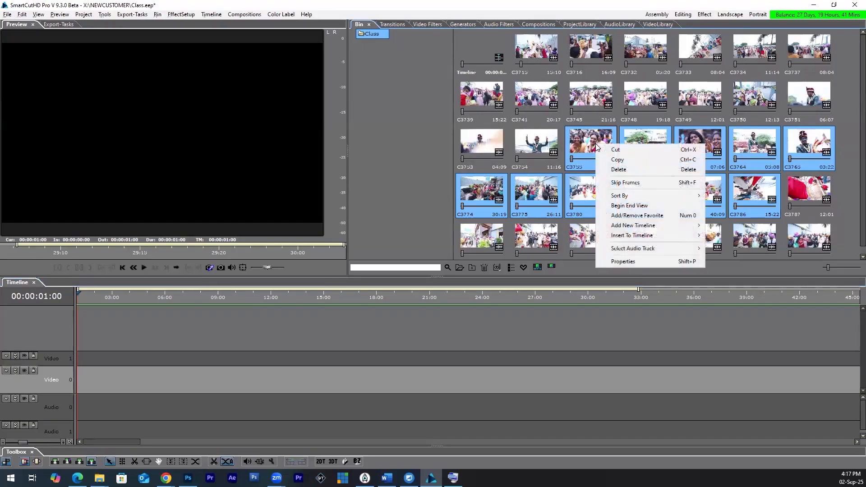
click(575, 142)
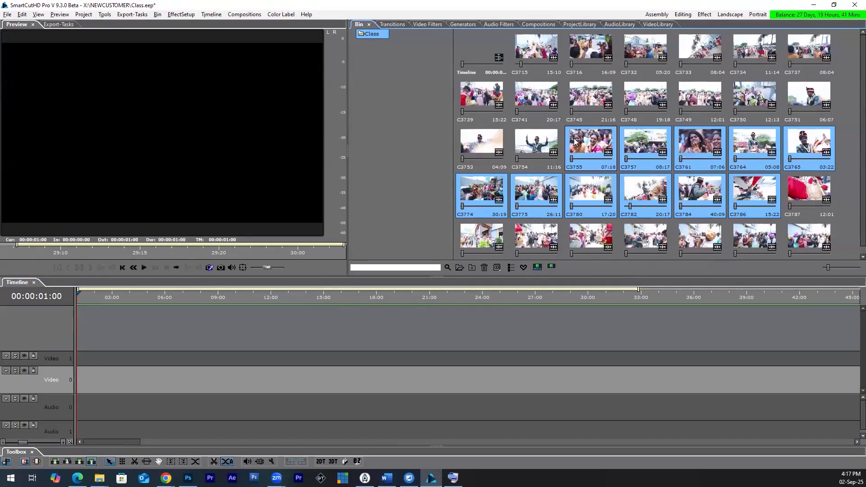
click(540, 142)
scroll(540, 149, down, 1)
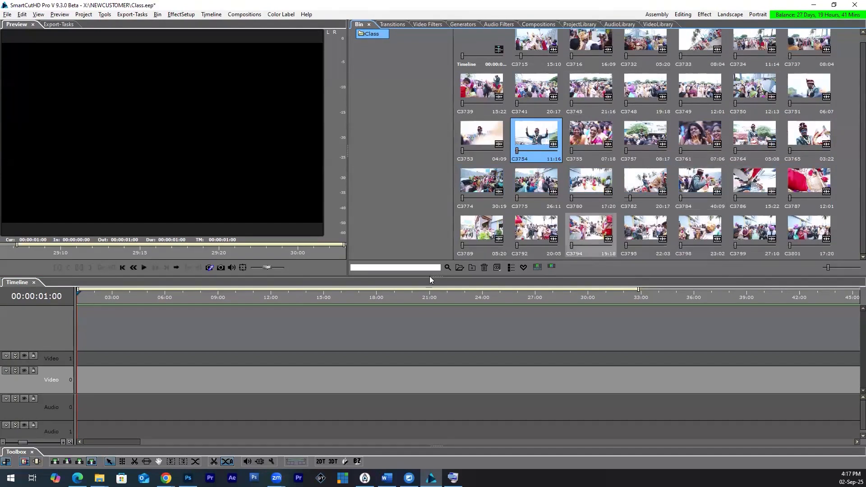
drag(426, 275, 425, 291)
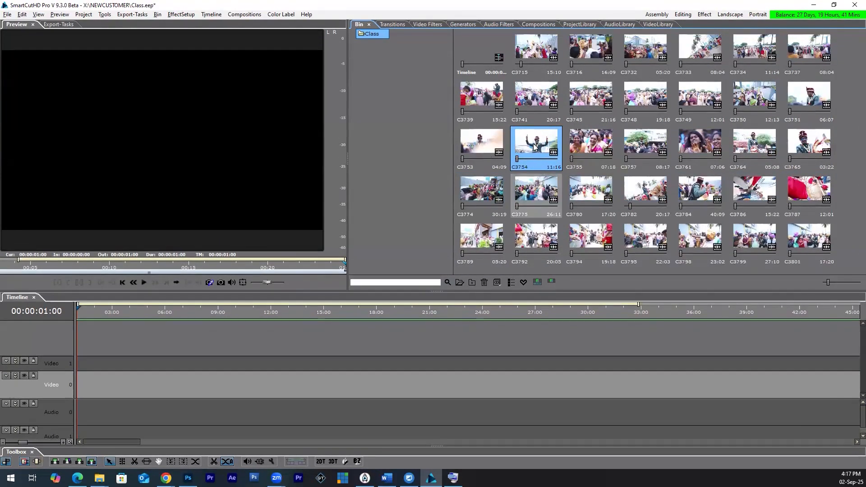
Step: Mark clips C3751, C3753, C3754 and C3784 as favorites, and check the Favorite list before hiding it again
ctrl+click(483, 150)
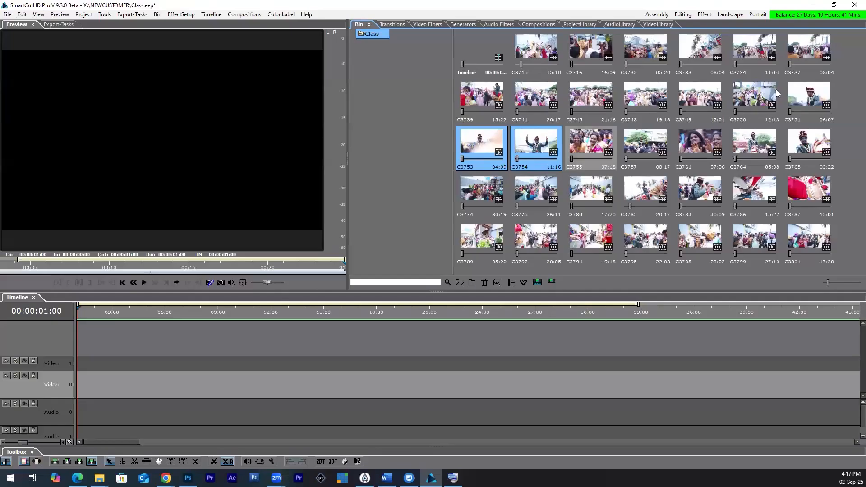
ctrl+click(809, 100)
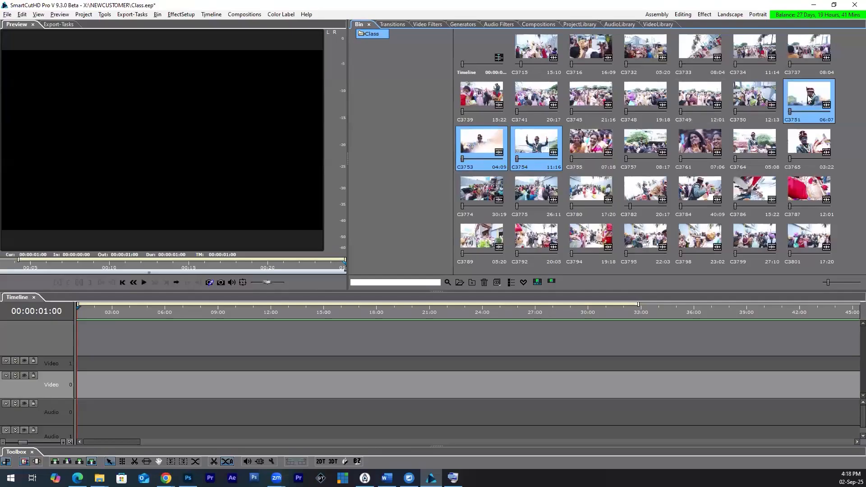
ctrl+click(699, 192)
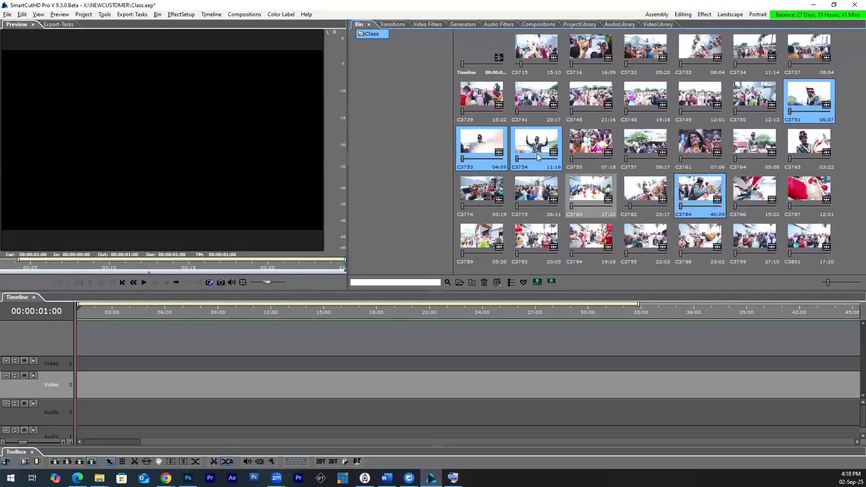
right_click(813, 100)
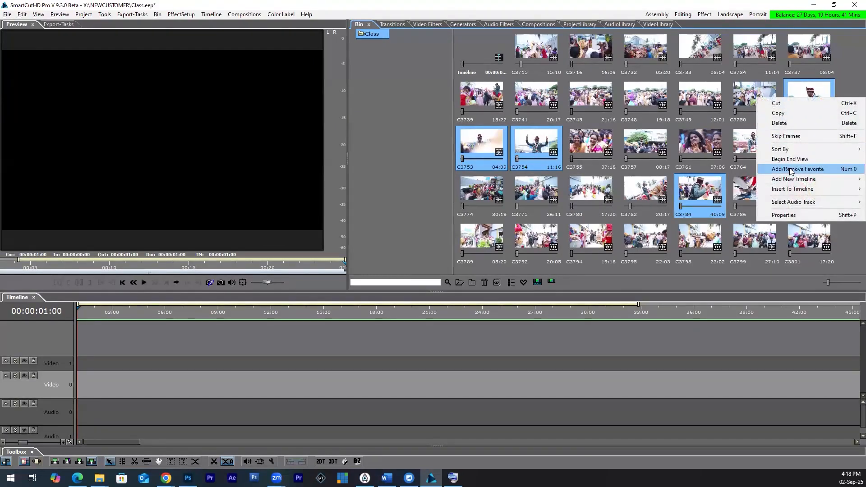
click(791, 170)
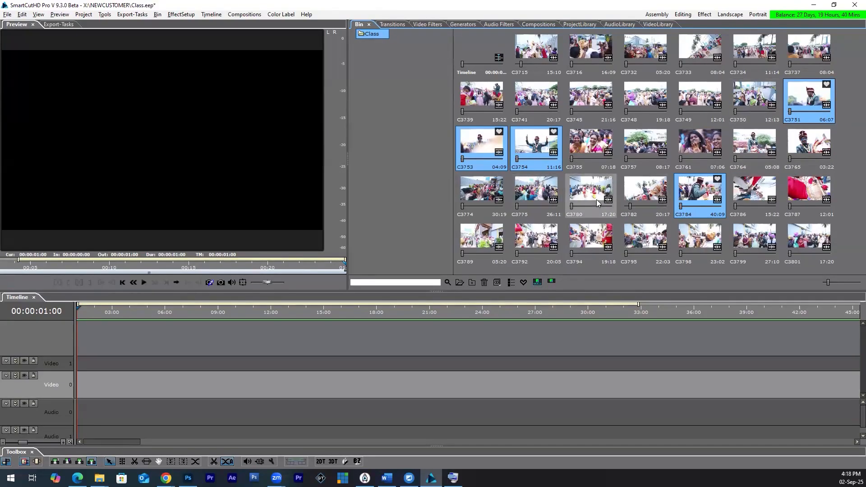
click(524, 283)
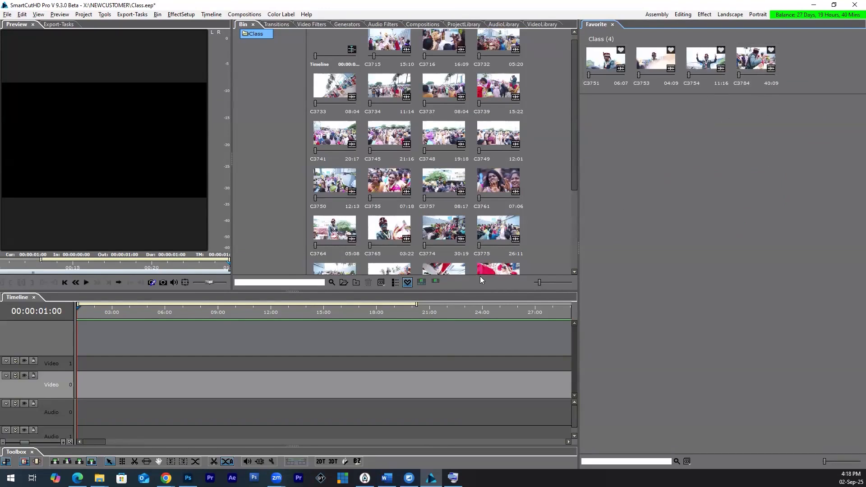
click(408, 283)
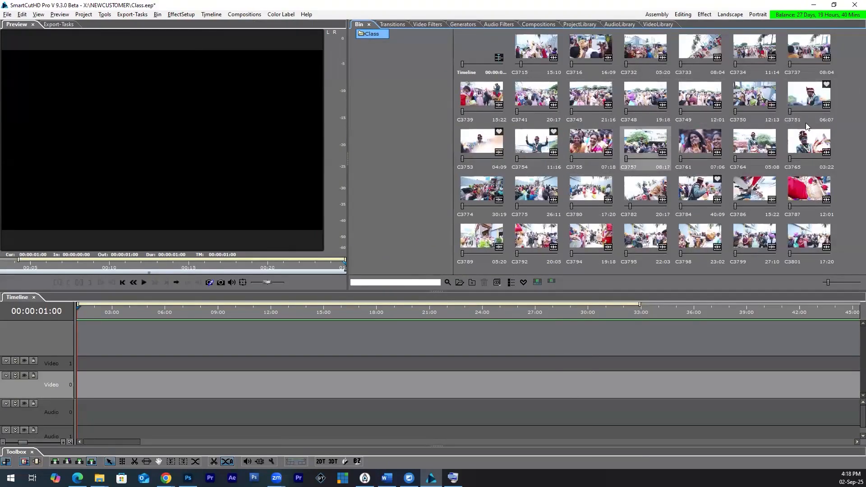
Step: Place clips C3751, C3753 and C3754 one after another on the Video 0 track, starting at about 5 seconds
click(808, 95)
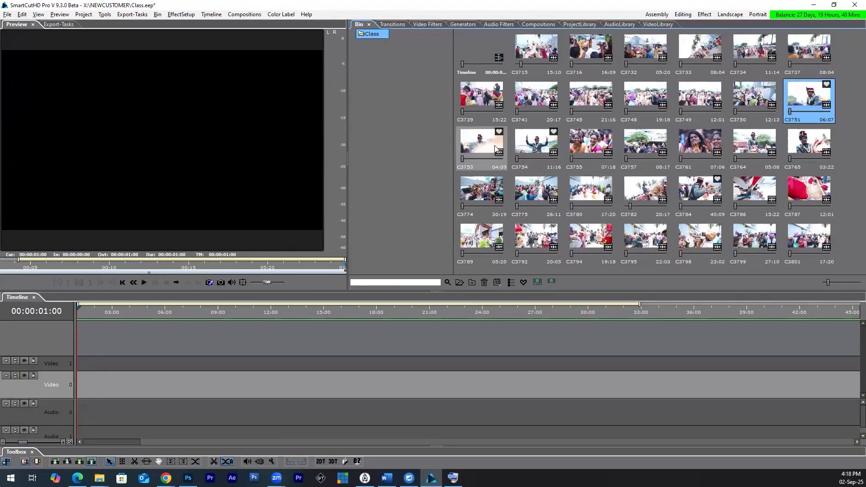
shift+click(542, 150)
drag(543, 150, 148, 378)
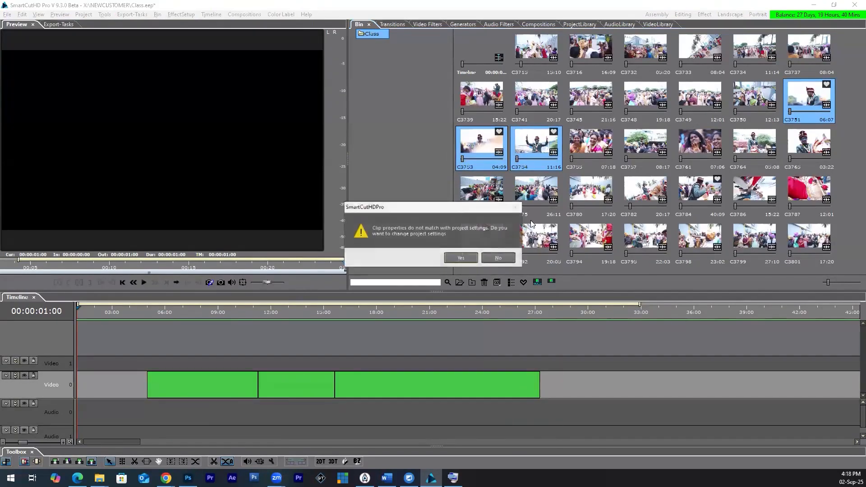
key(Return)
click(584, 340)
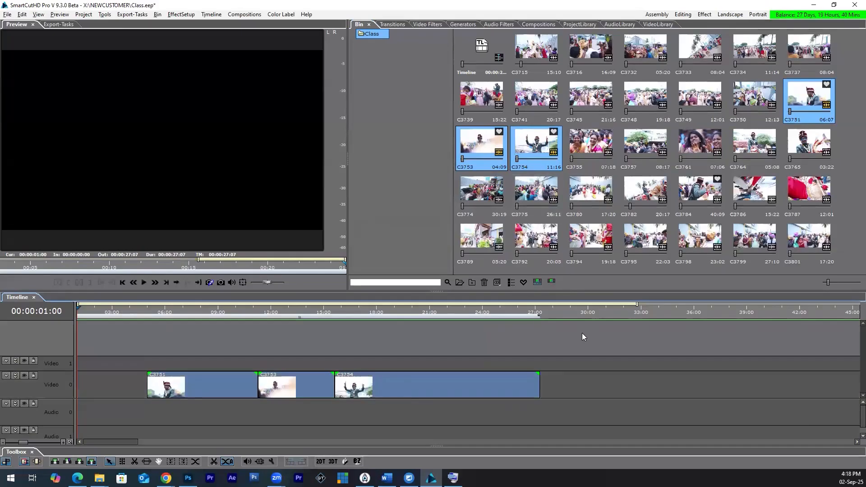
Step: Delete the three clips from the Video 0 track
click(562, 219)
click(821, 113)
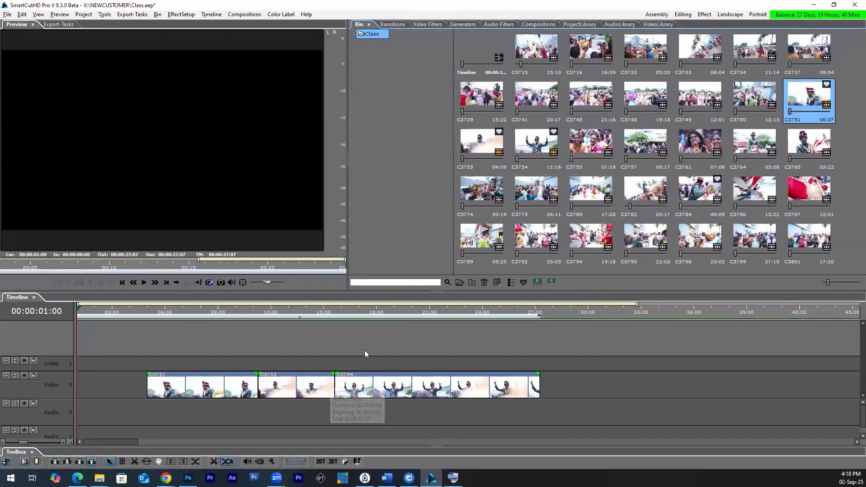
click(583, 389)
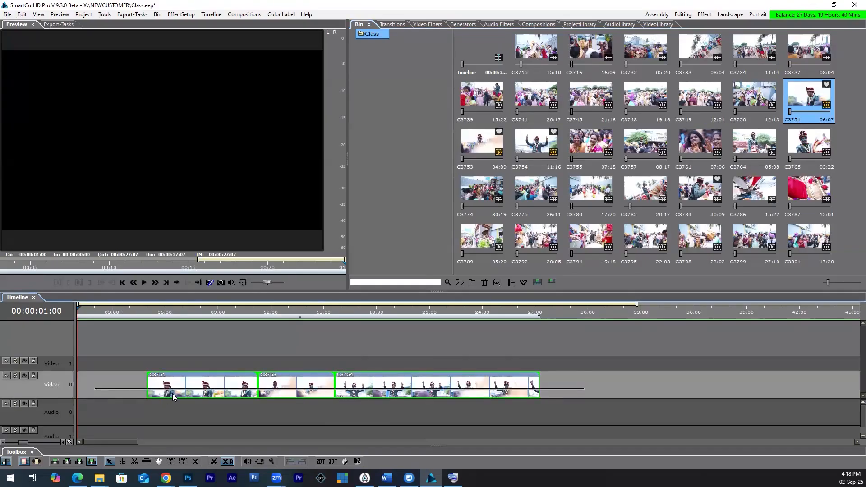
key(Delete)
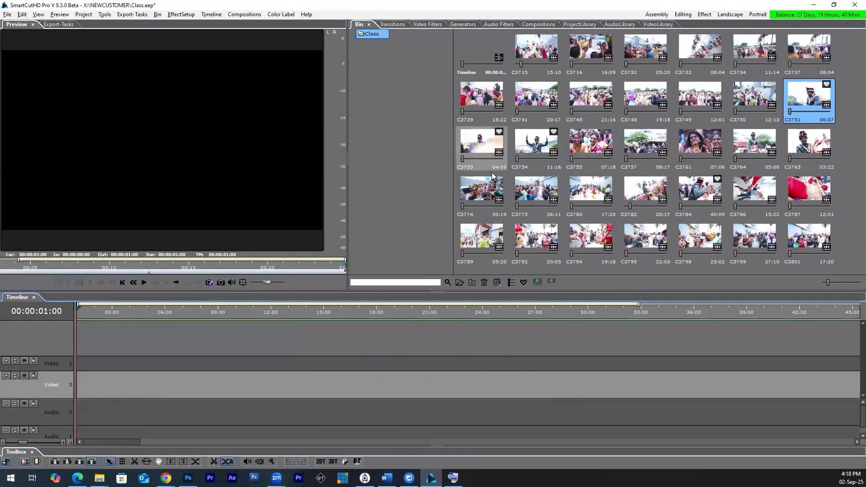
Step: Select clips C3715 to C3801 and review the options for inserting them into the timeline, then clear the selection
click(556, 58)
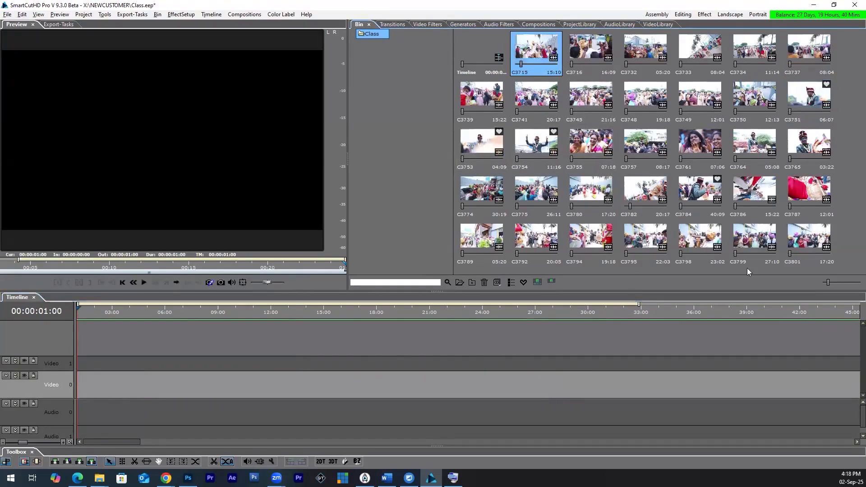
shift+click(807, 245)
right_click(807, 246)
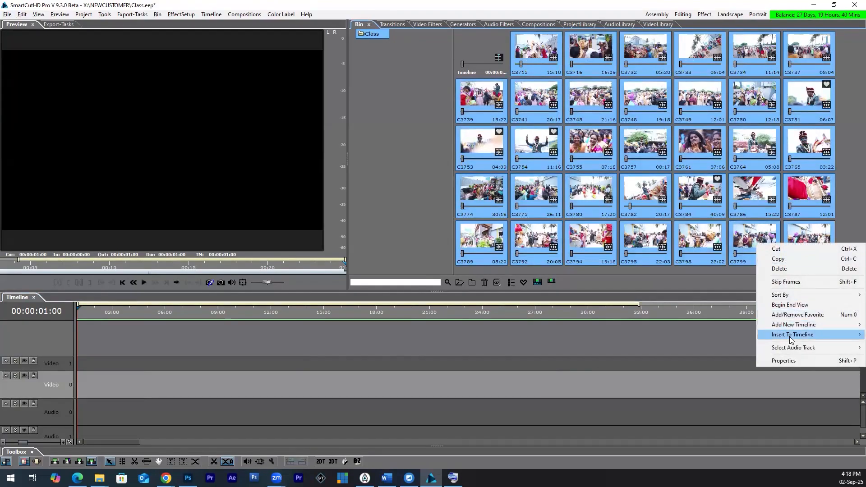
mouse_move(792, 334)
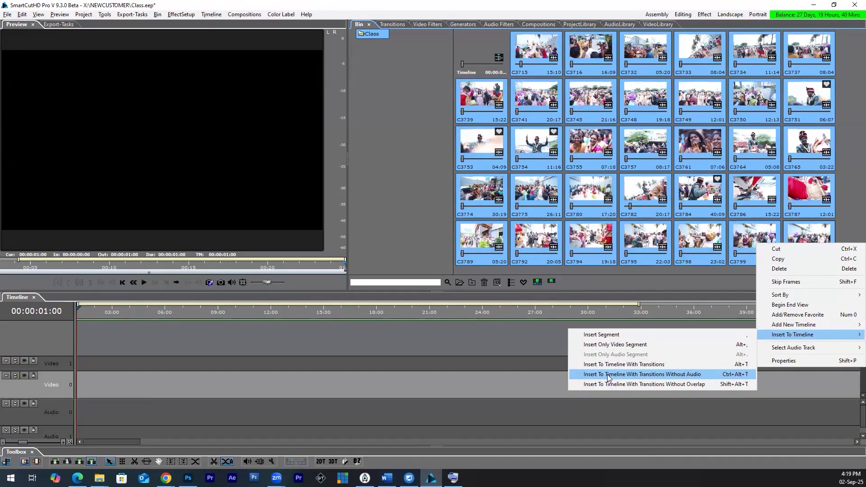
click(445, 340)
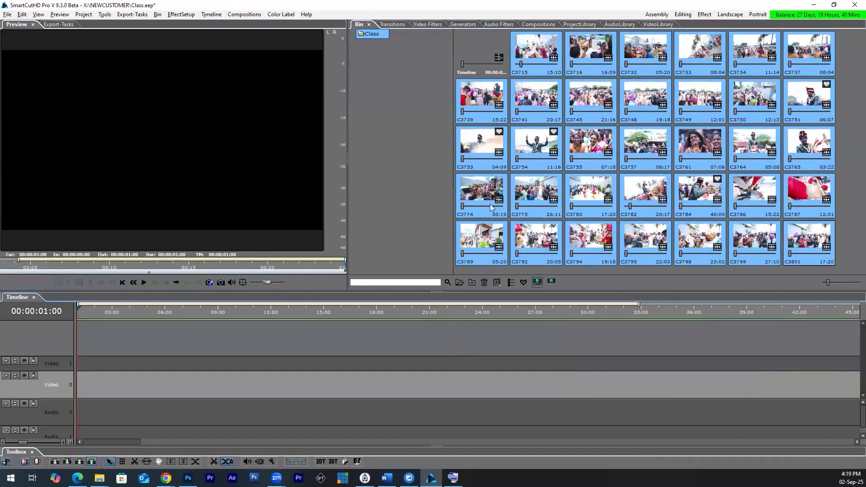
click(512, 80)
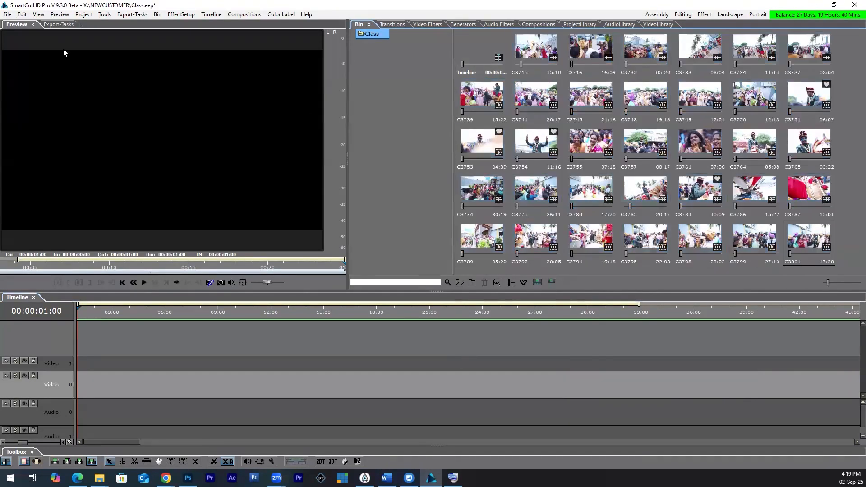
Step: Set the default transition in the preferences to Default (Fade)
click(27, 16)
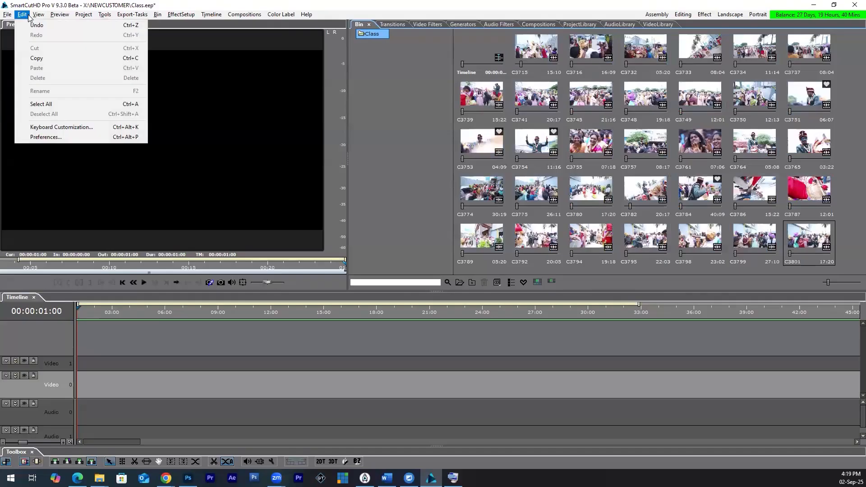
click(75, 137)
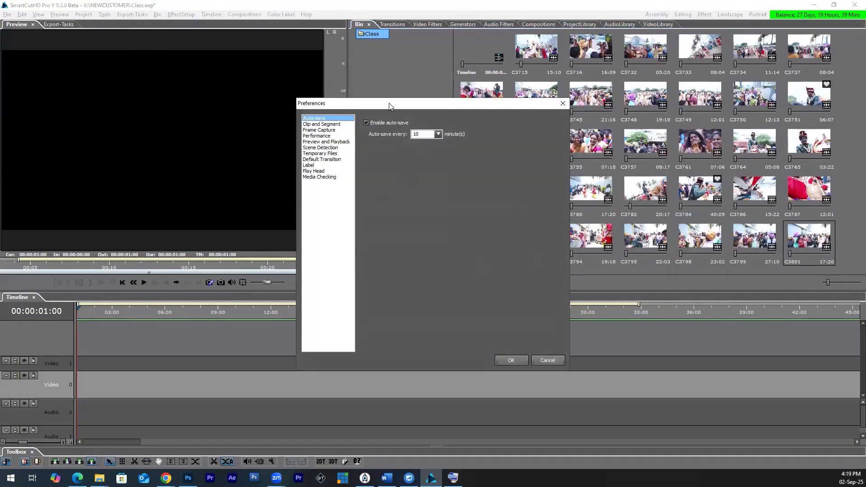
drag(390, 106, 317, 84)
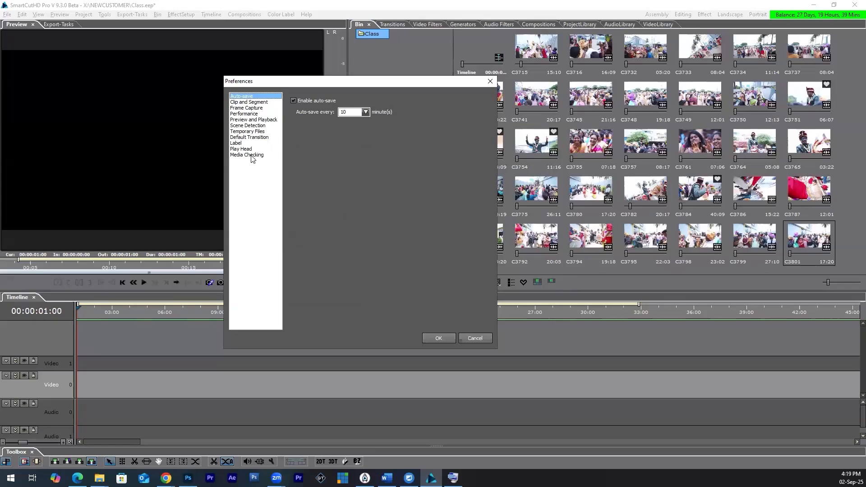
click(252, 137)
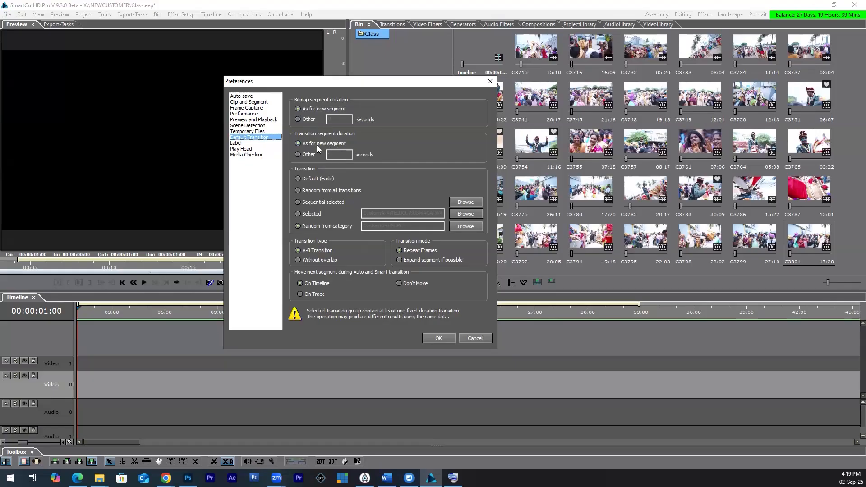
click(310, 180)
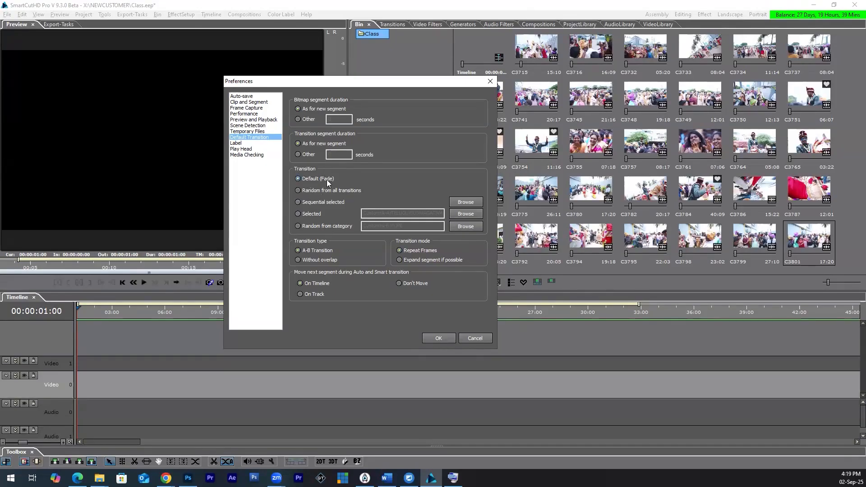
click(436, 339)
Step: Insert clips C3775 to C3784 into the timeline with transitions and without audio, declining the project settings change
click(531, 191)
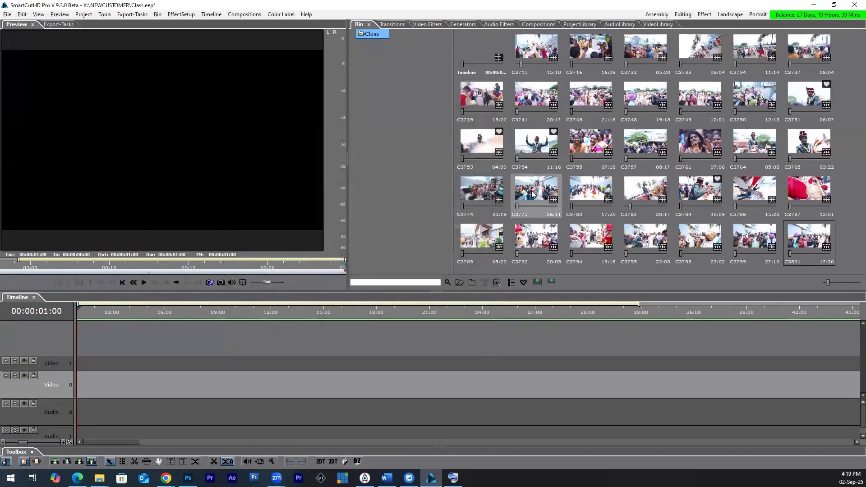
shift+click(699, 191)
right_click(698, 192)
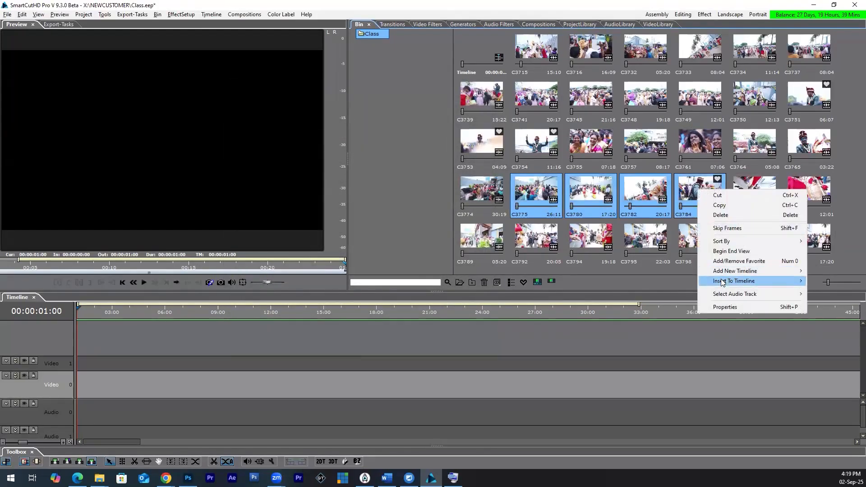
mouse_move(732, 281)
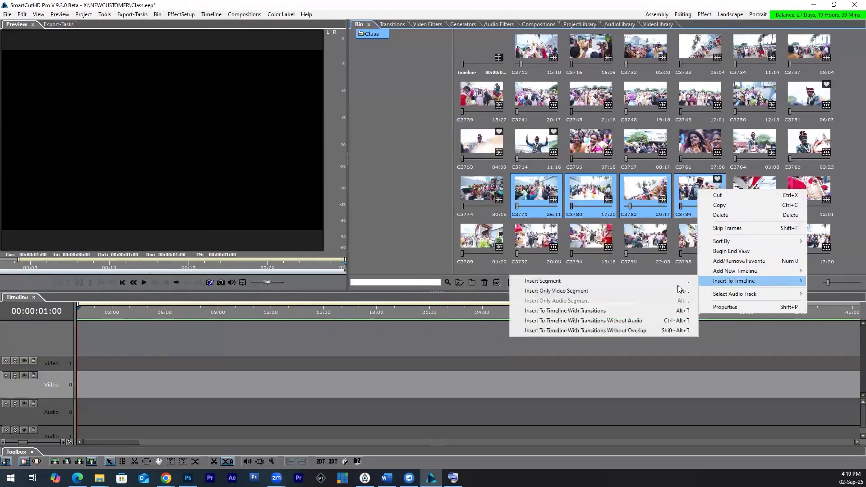
click(604, 320)
click(497, 257)
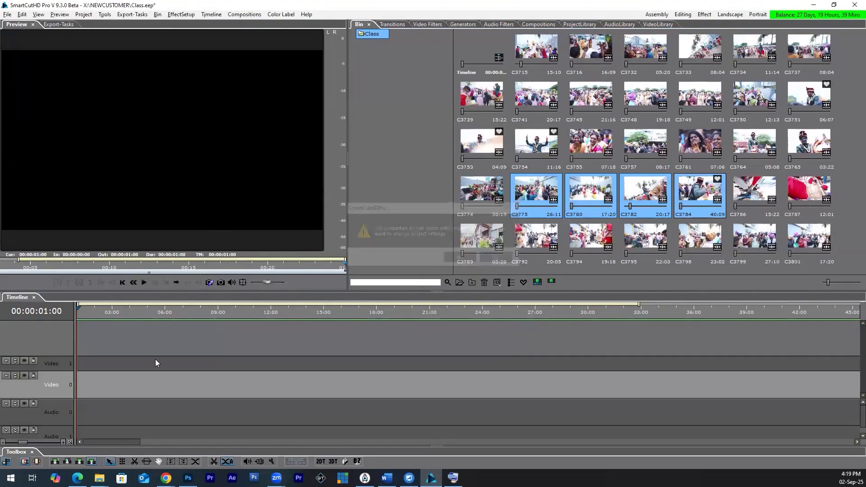
Step: Return to the start of the timeline and preview the inserted clips
drag(202, 441, 82, 441)
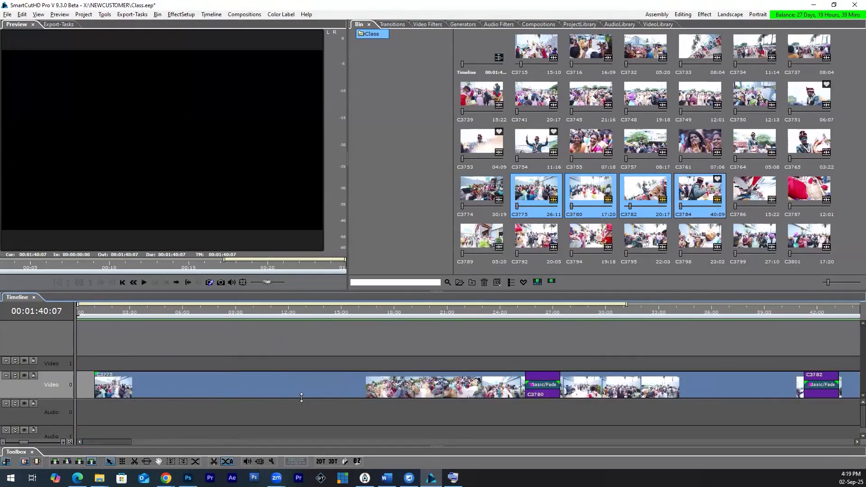
click(257, 310)
key(space)
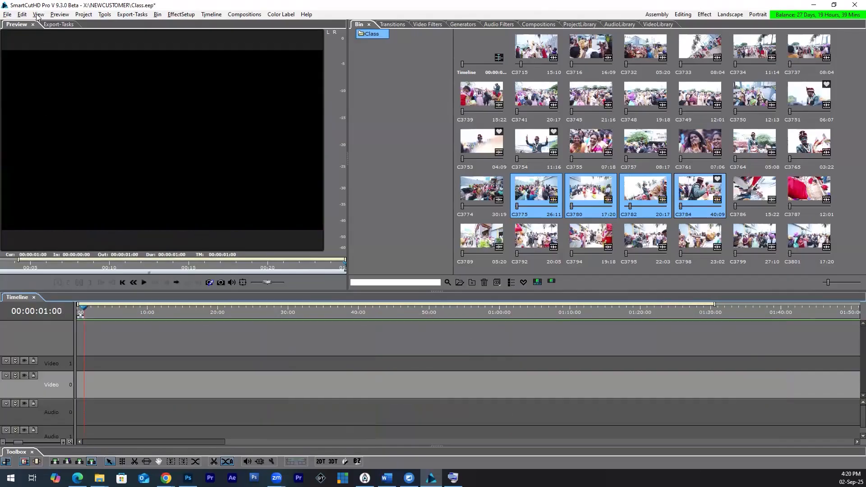
Step: Set the default transition in the preferences to Random from all transitions
click(35, 135)
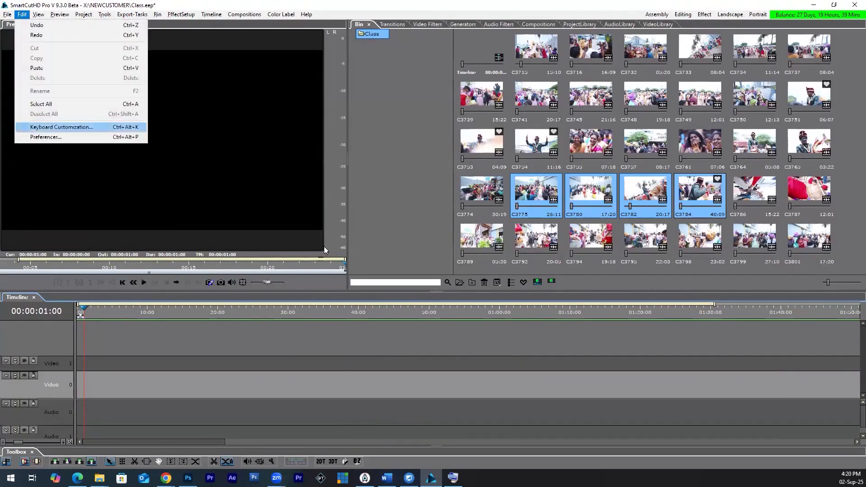
click(328, 160)
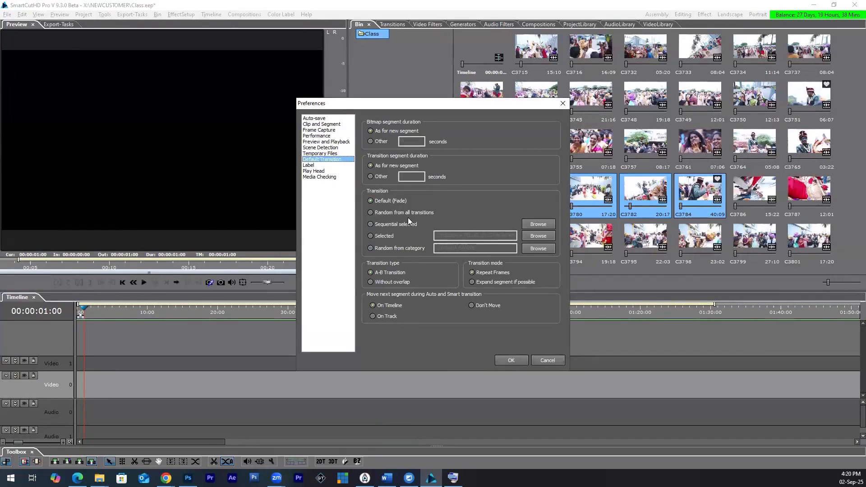
click(404, 213)
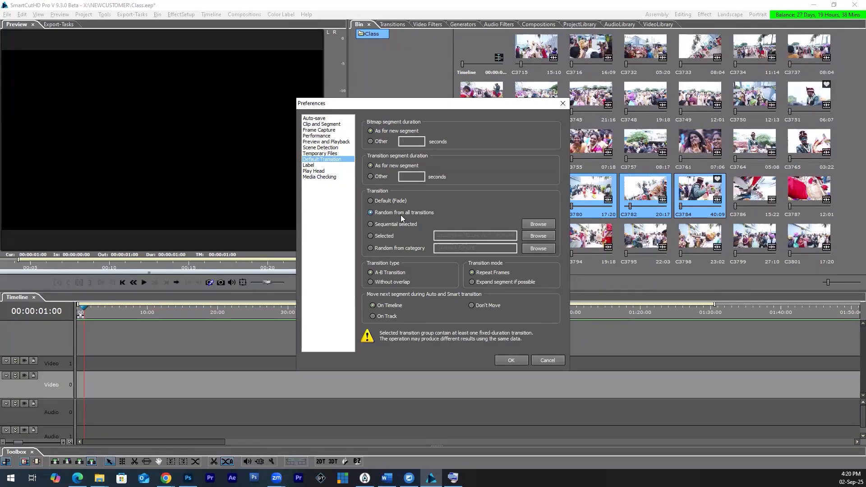
click(511, 360)
Step: Select clips C3754 to C3786 in the bin and move them directly after clip C3741
click(535, 144)
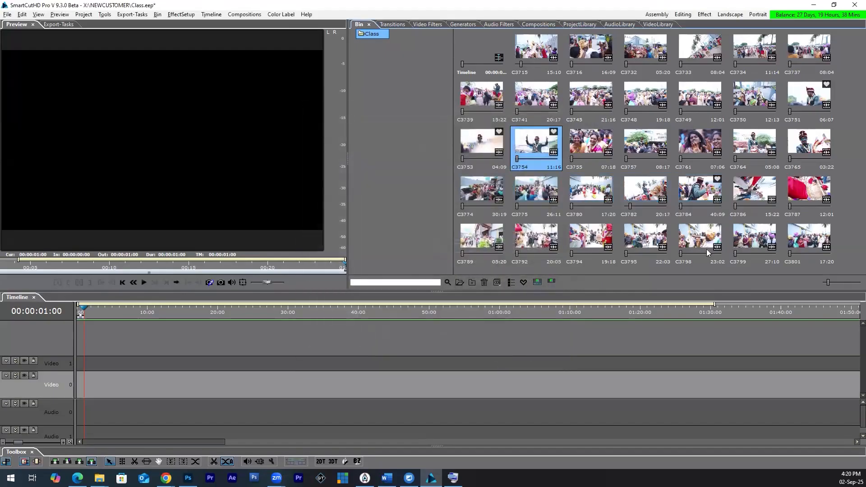
shift+click(766, 194)
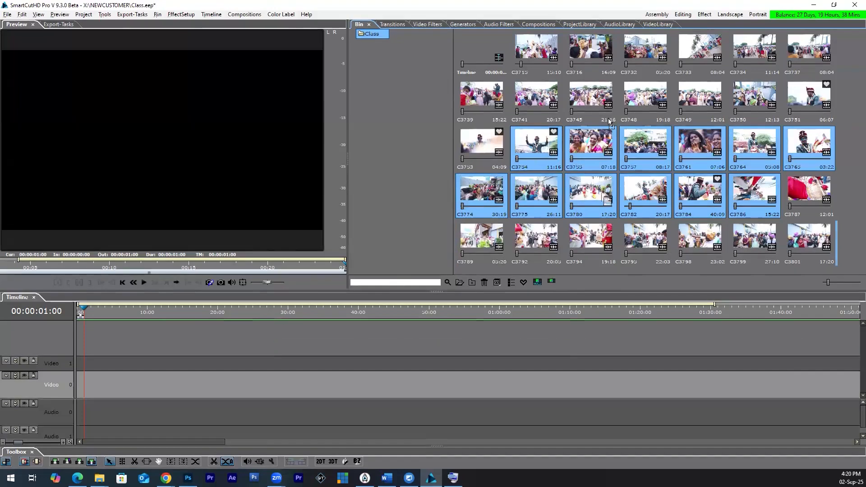
drag(588, 217, 576, 91)
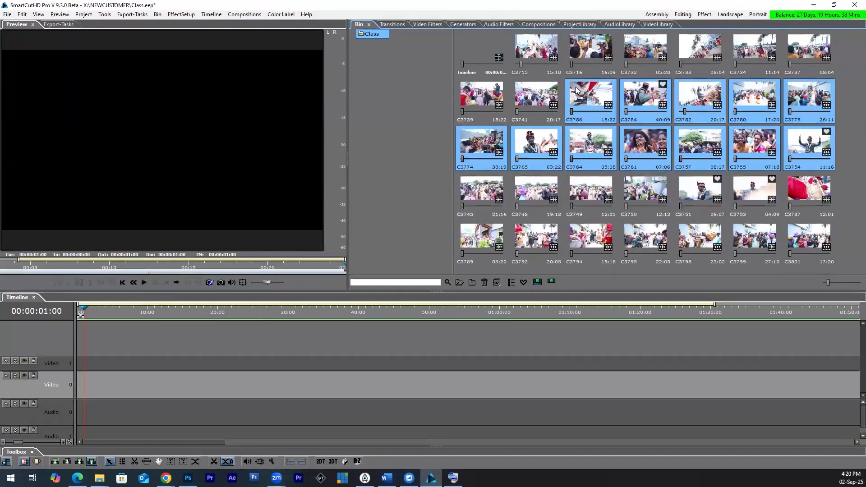
Step: Insert the selected clips C3754 to C3786 into the timeline with transitions and without audio, declining the project settings change
right_click(591, 93)
mouse_move(618, 184)
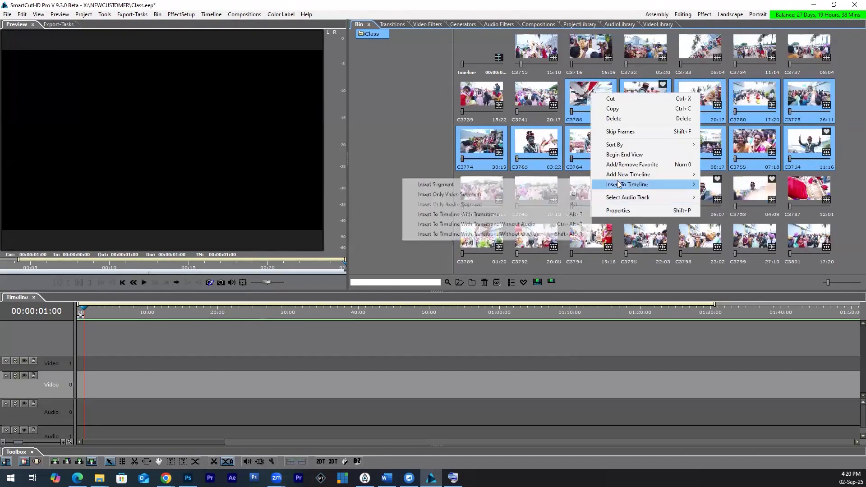
click(478, 224)
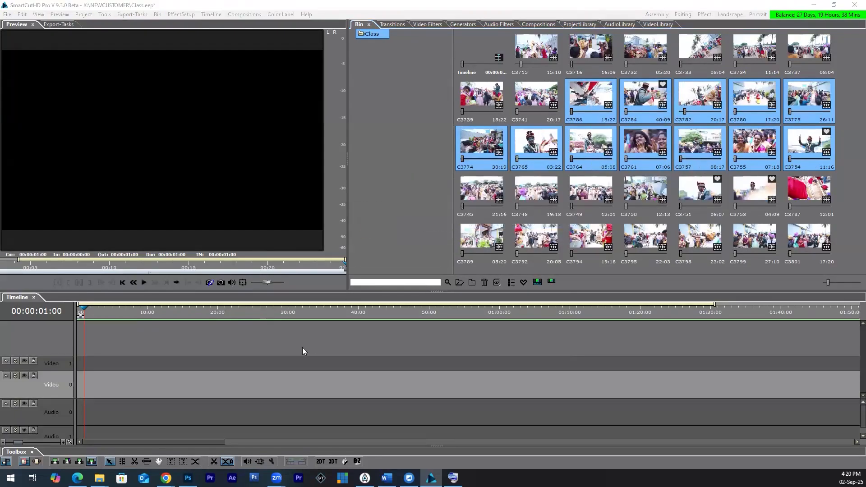
click(498, 258)
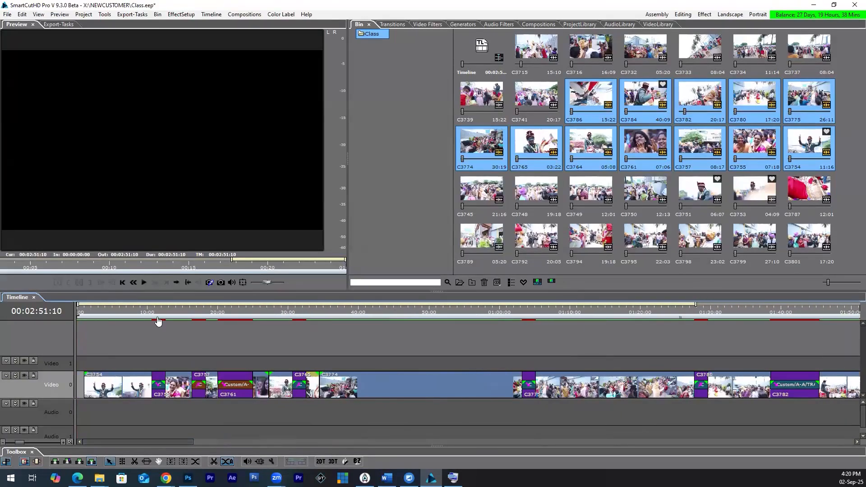
Step: Preview the random transitions between the inserted clips, then undo the insertion
drag(158, 321, 158, 314)
key(space)
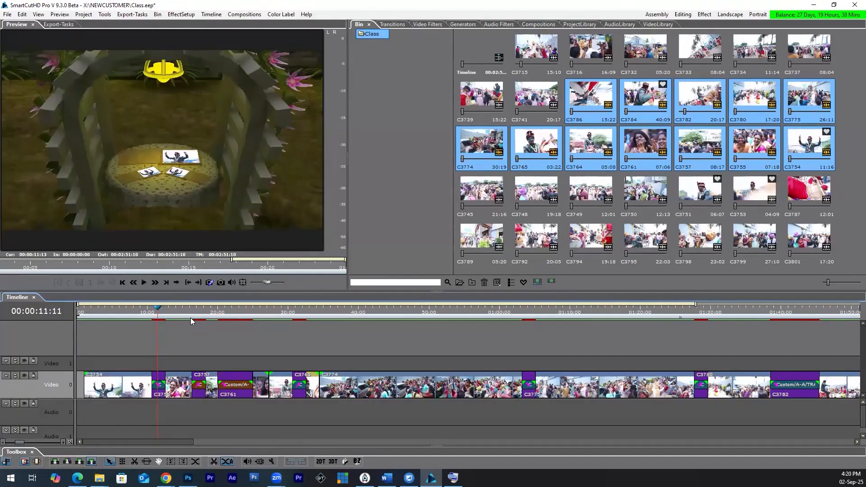
drag(194, 317, 230, 322)
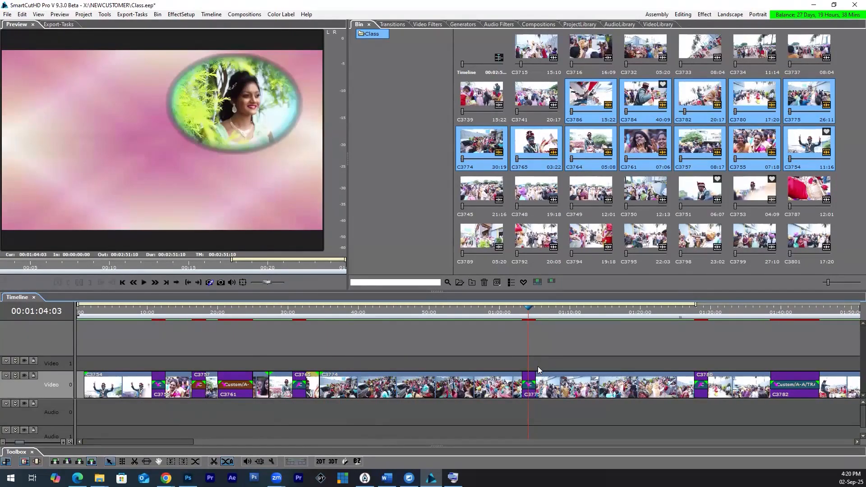
key(ctrl+z)
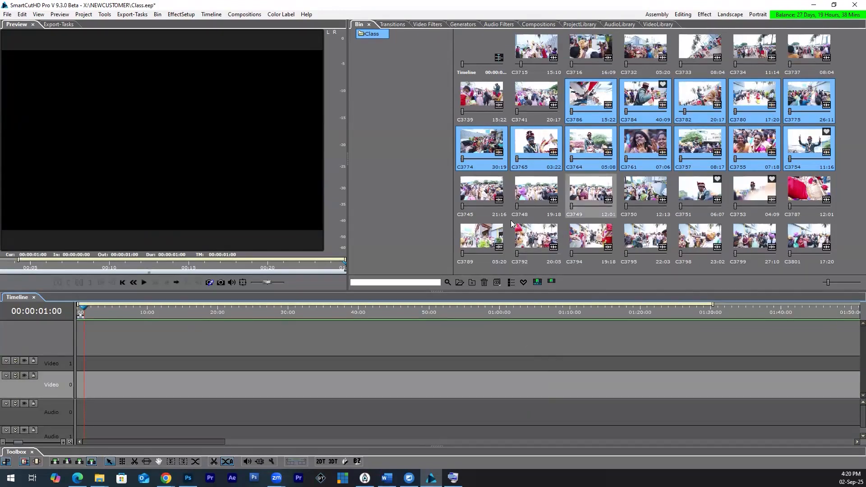
Step: Open the Telugu category in the transitions library
click(22, 14)
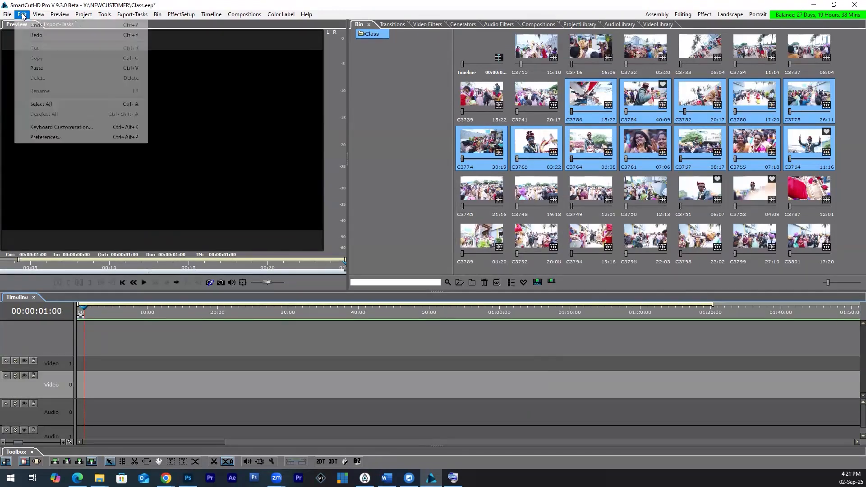
click(394, 24)
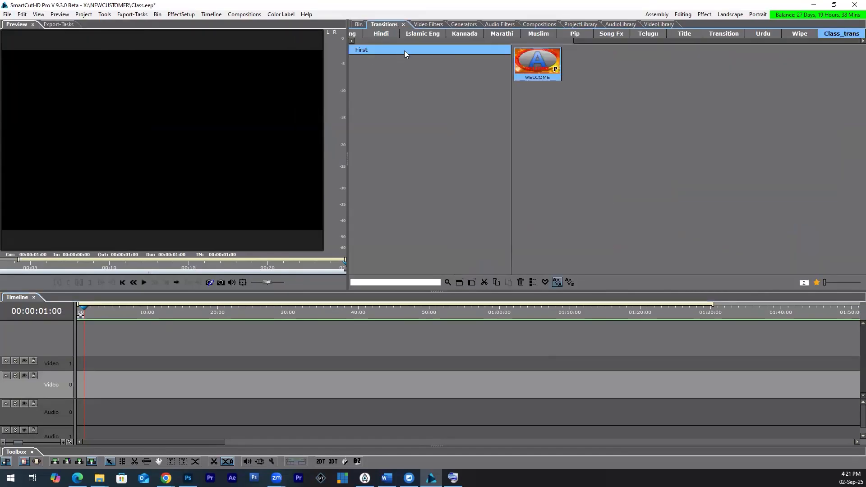
click(425, 40)
drag(629, 39, 797, 40)
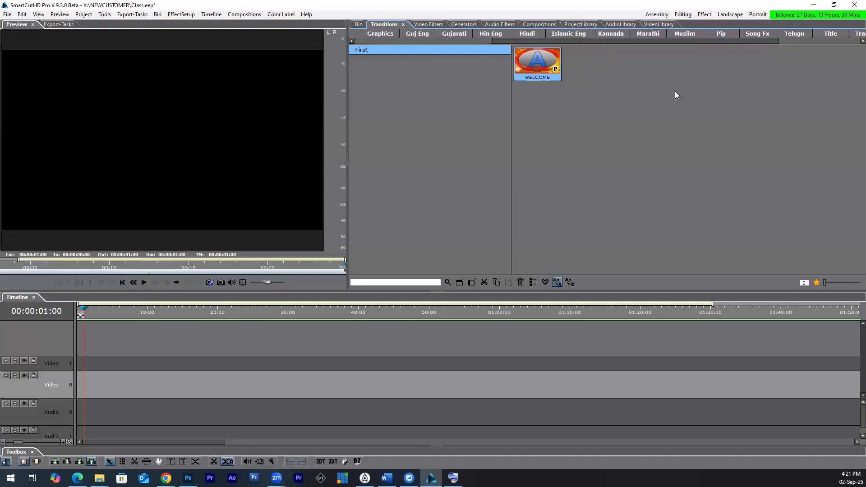
click(793, 34)
scroll(406, 234, down, 3)
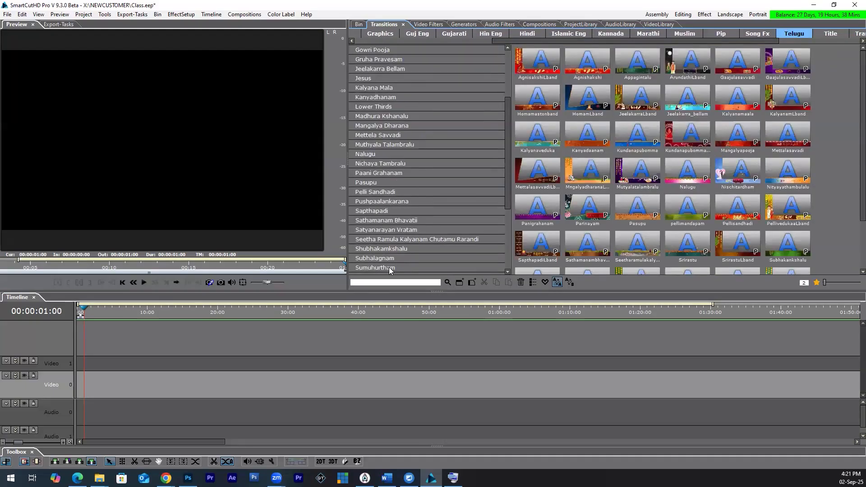
Step: Examine the transitions in Telugu subcategories such as Subhalagnam, Sapthapadi, Pasupu, Paani Grahanam and Suswagatam
click(389, 267)
click(389, 258)
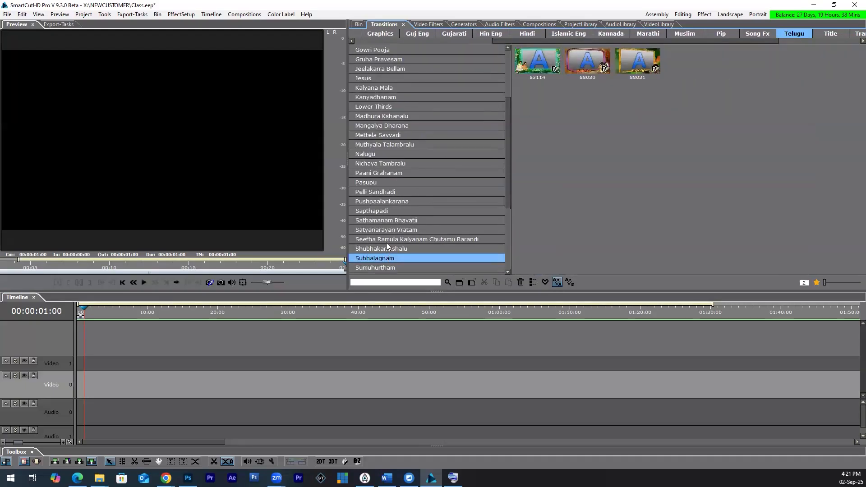
click(382, 212)
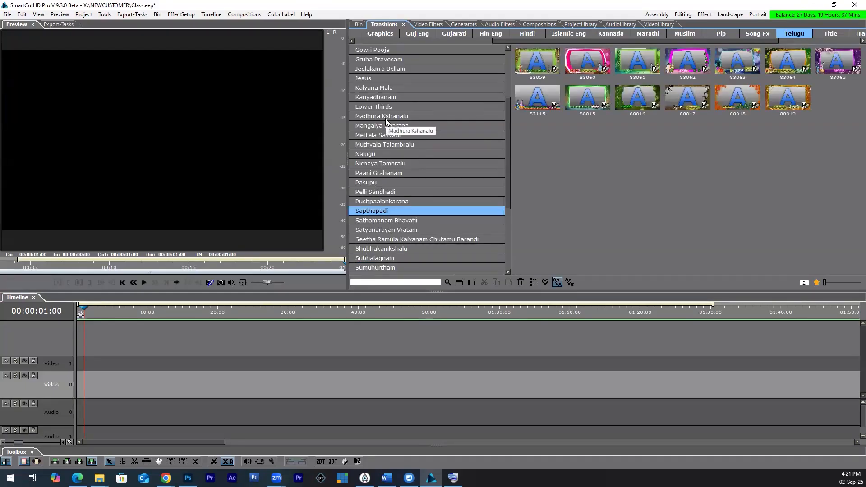
click(390, 183)
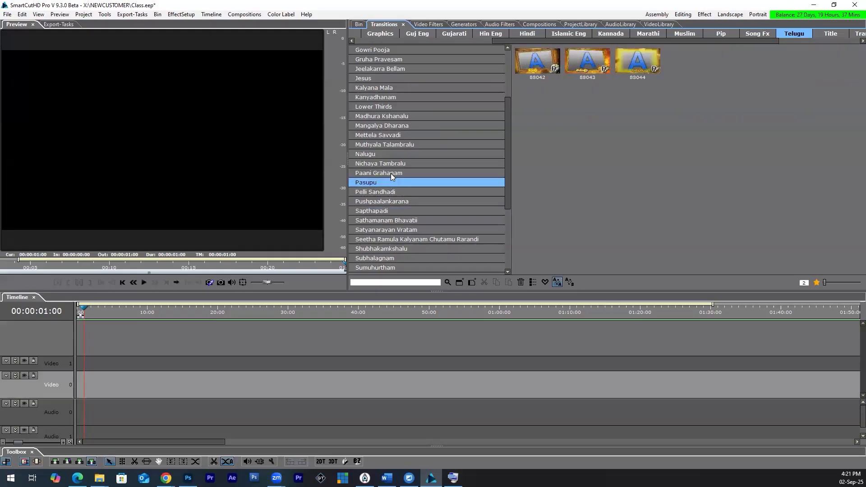
click(390, 173)
scroll(404, 181, up, 2)
scroll(403, 178, up, 1)
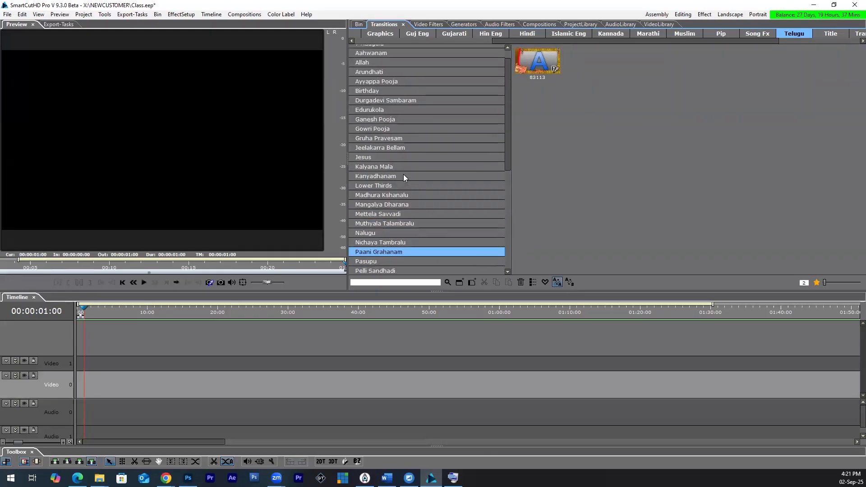
scroll(403, 178, down, 4)
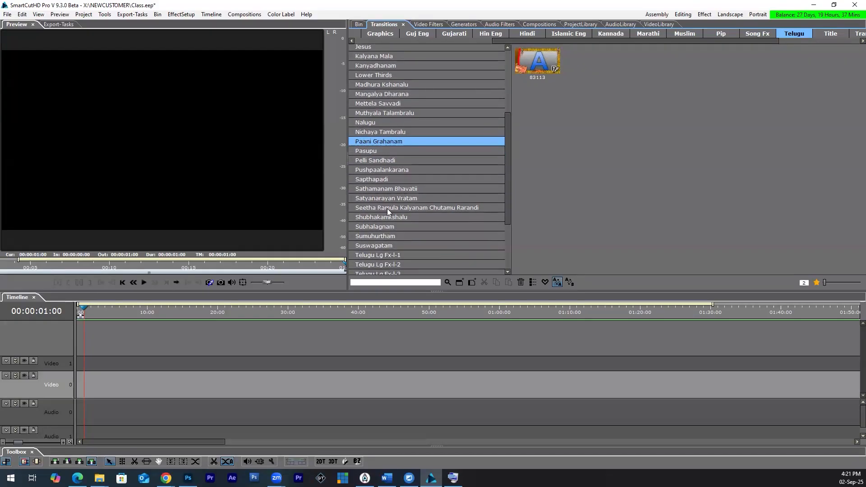
click(379, 246)
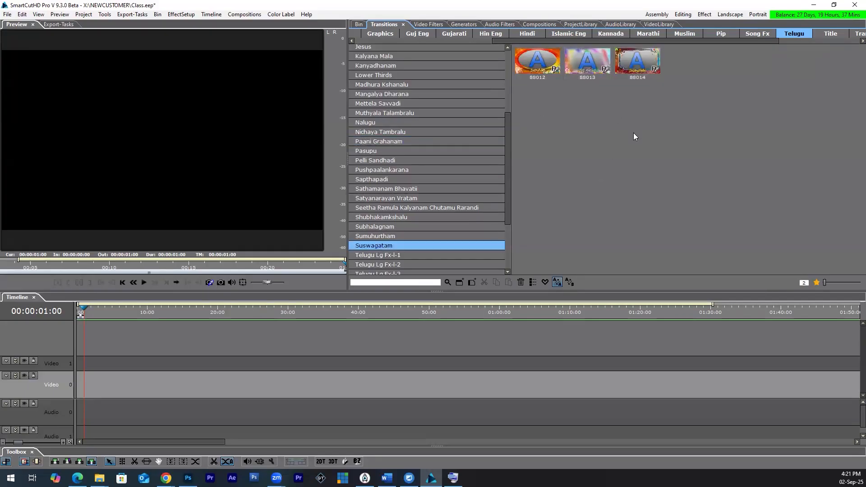
Step: Set the default transition in the preferences to Selected, using transition 88012 from the Suswagatam category
click(21, 14)
click(45, 137)
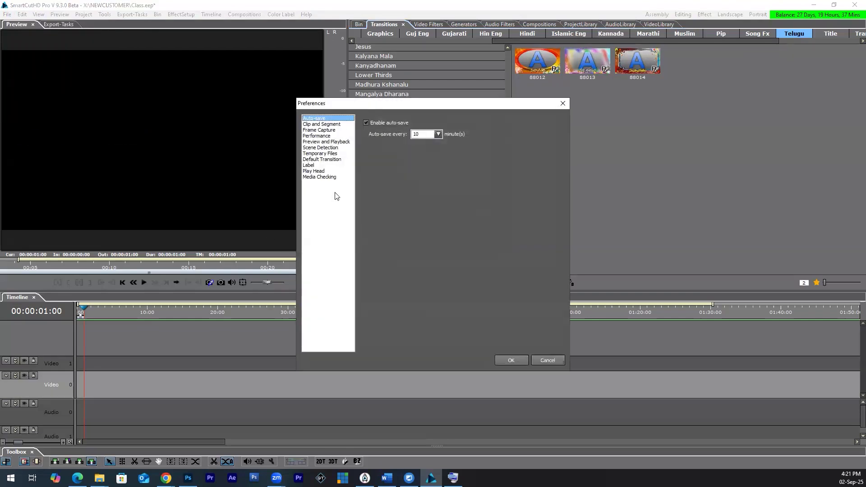
click(322, 160)
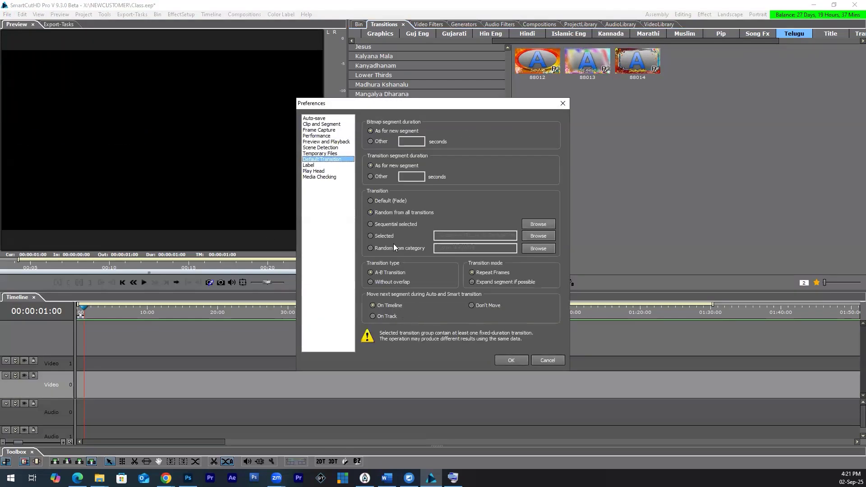
click(383, 237)
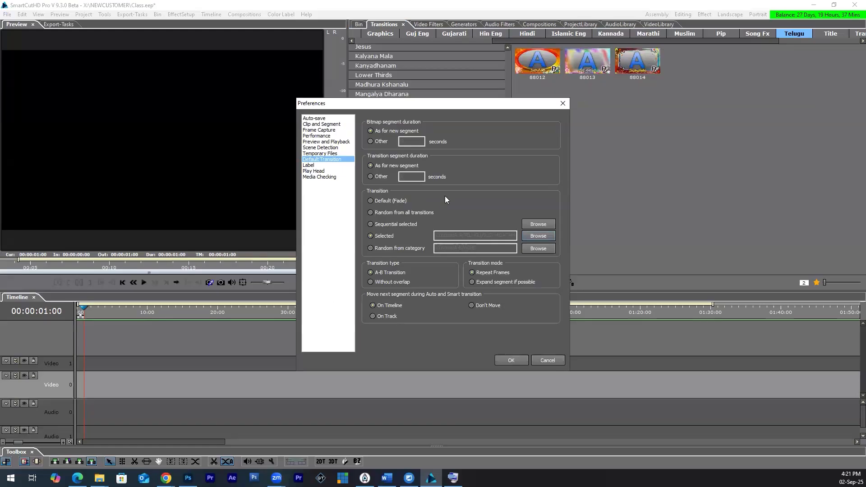
click(529, 237)
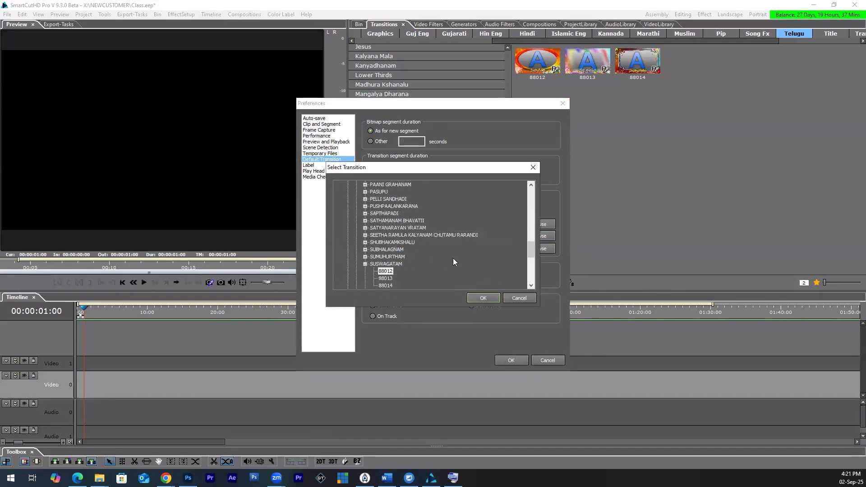
scroll(388, 248, down, 4)
scroll(388, 223, up, 2)
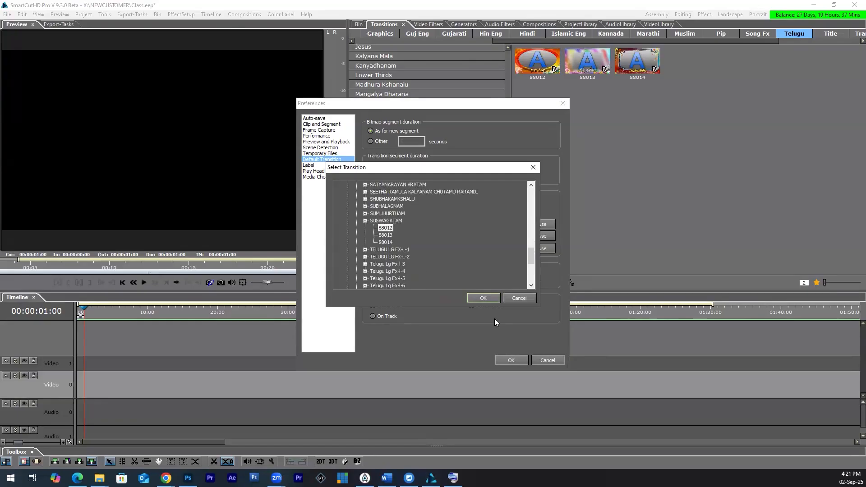
click(483, 297)
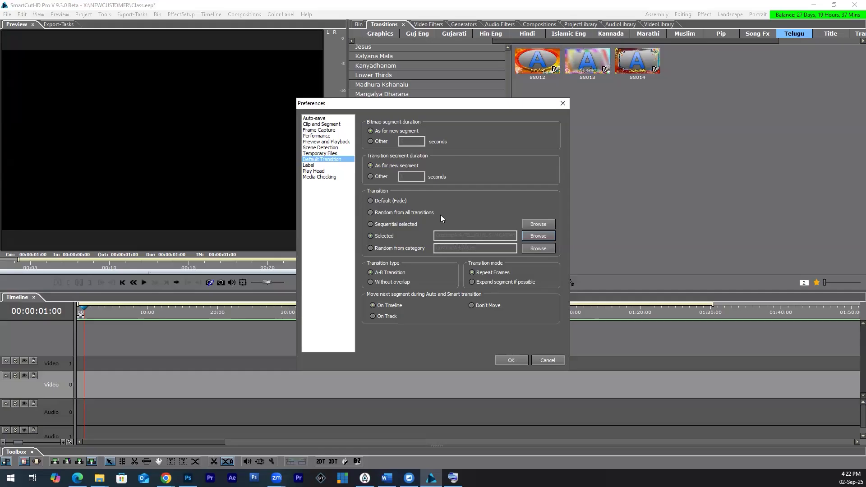
Step: Reopen the choice of the selected default transition, confirm it and apply the preferences
click(456, 232)
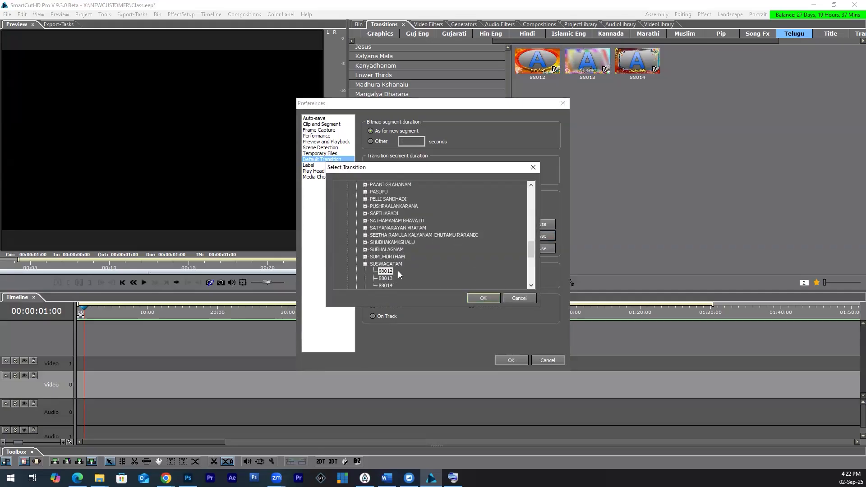
click(390, 219)
click(389, 207)
click(478, 299)
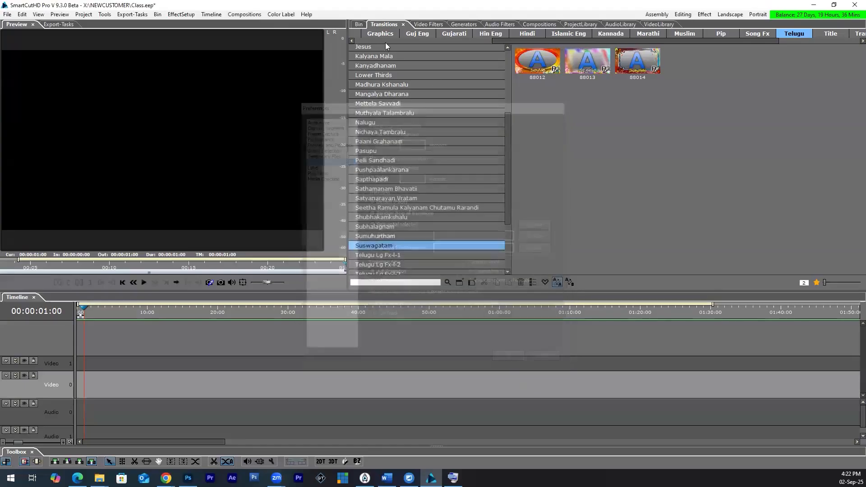
Step: Insert bin clips C3749 to C3753 into the timeline with transitions and without audio, declining the project settings change
click(358, 24)
click(595, 201)
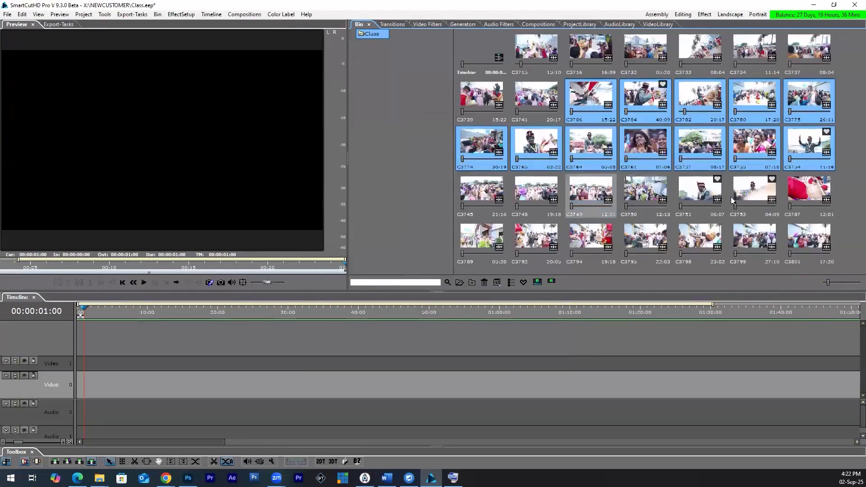
shift+click(746, 196)
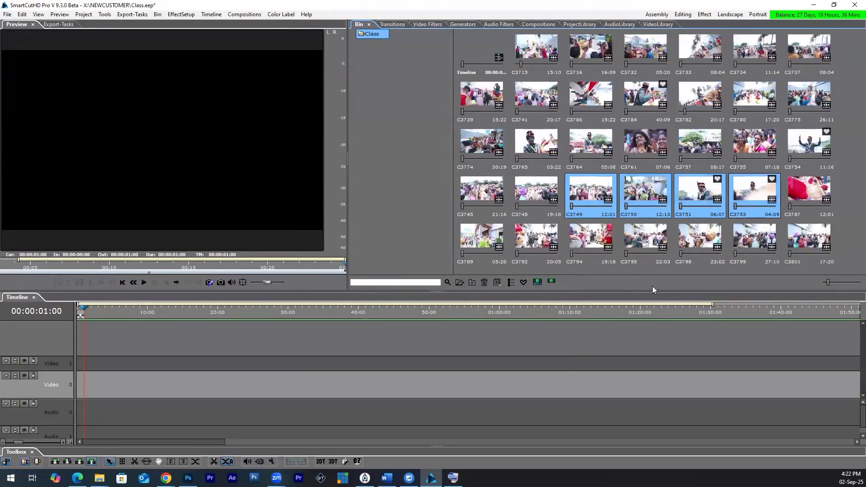
right_click(598, 192)
mouse_move(634, 285)
click(510, 325)
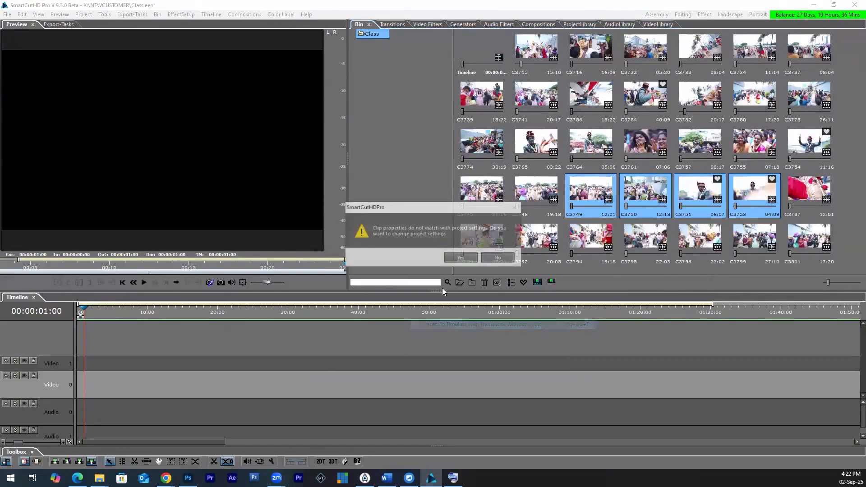
click(486, 260)
Step: Scrub through the inserted clips to check the selected transition, then undo their insertion
click(157, 308)
drag(157, 309, 273, 328)
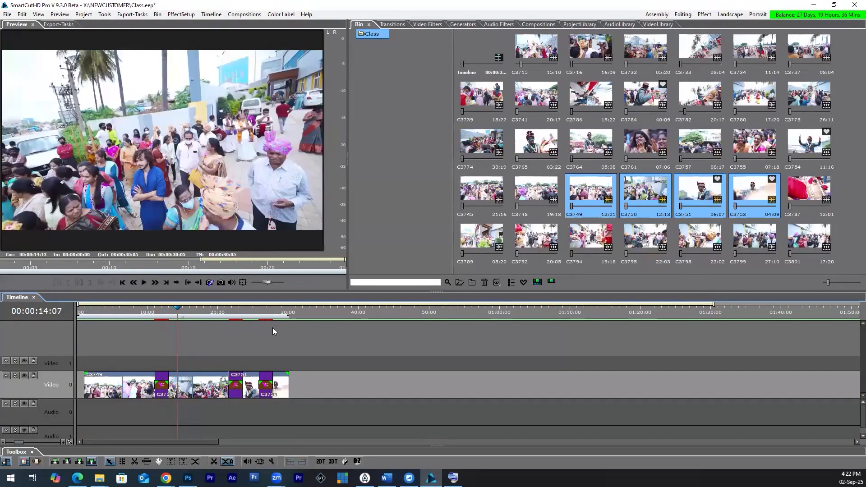
key(ctrl+z)
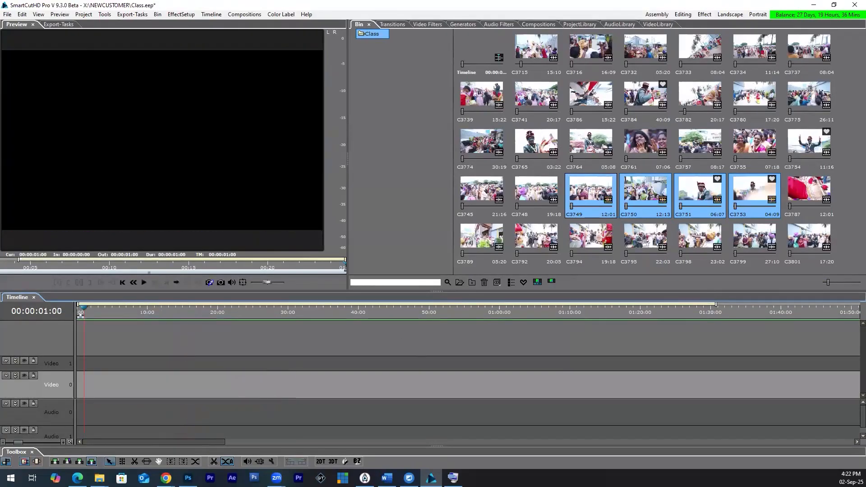
Step: Switch the default transition mode in the preferences to Random from category
click(23, 16)
click(52, 136)
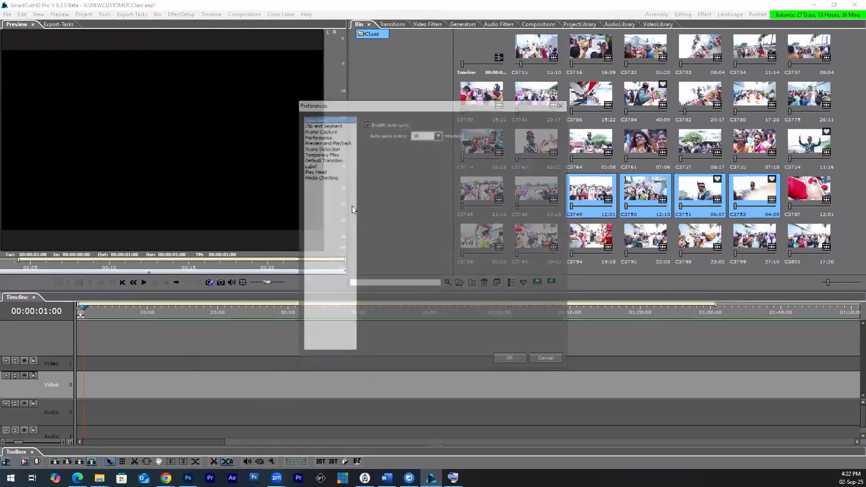
click(324, 159)
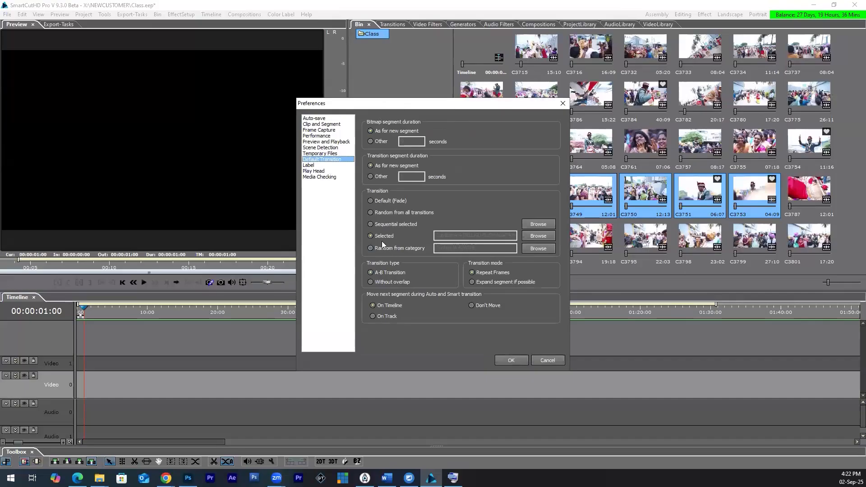
click(382, 248)
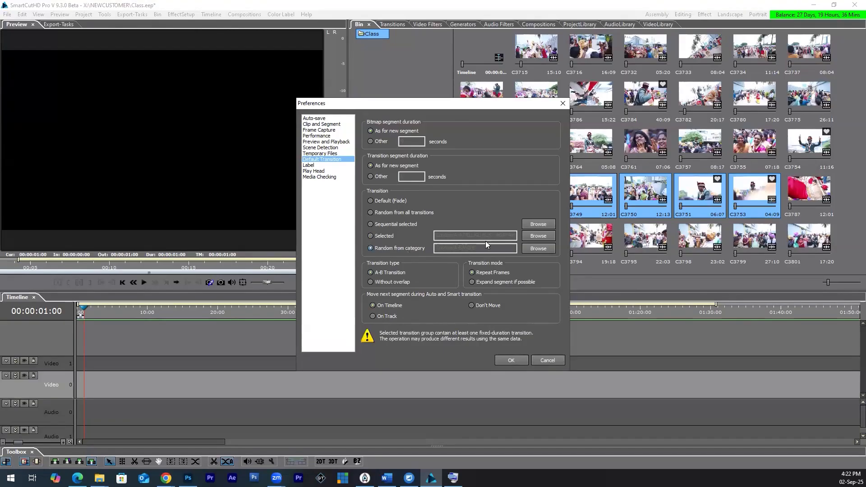
Step: Choose the SUSWAGATAM category under Custom > A-A > TELUGU for random transitions and apply the preferences
click(537, 247)
scroll(410, 245, down, 2)
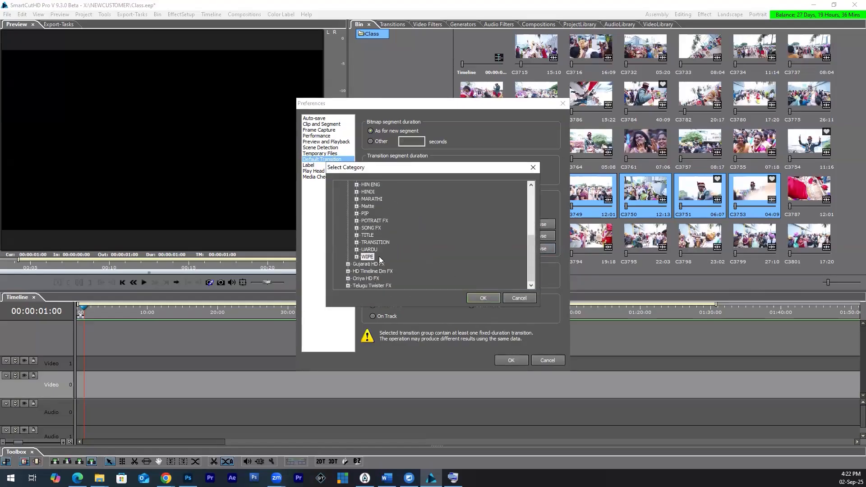
click(348, 285)
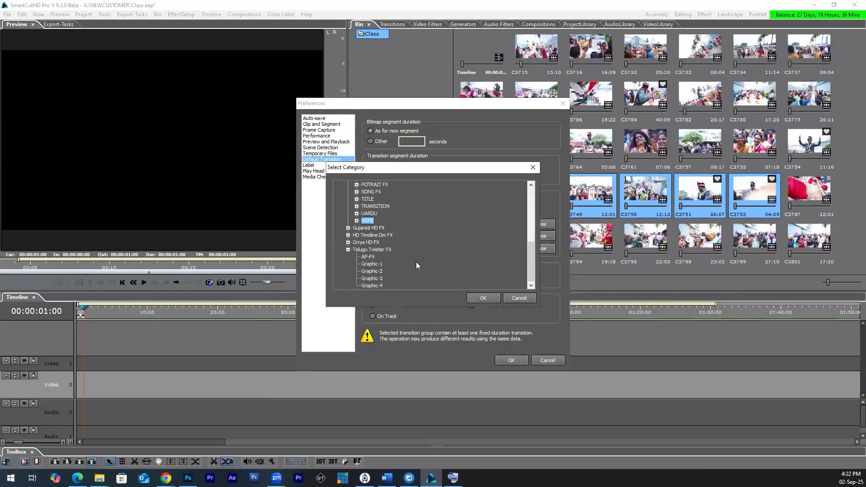
click(372, 257)
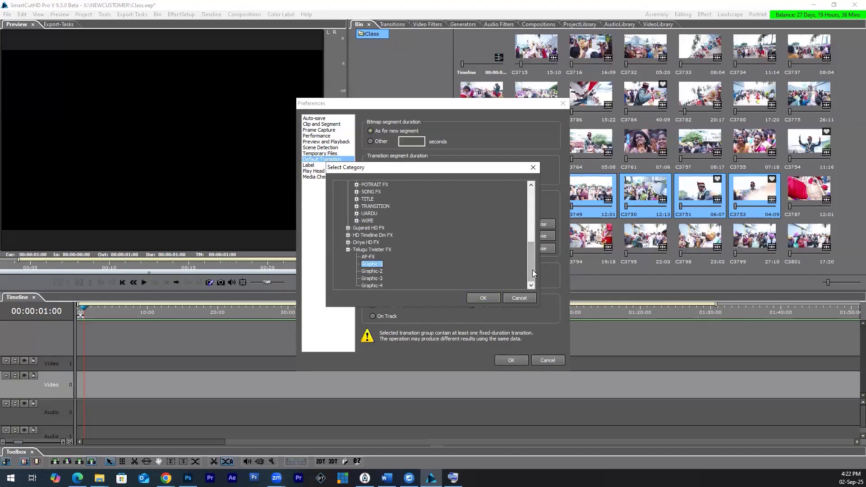
drag(528, 263, 524, 211)
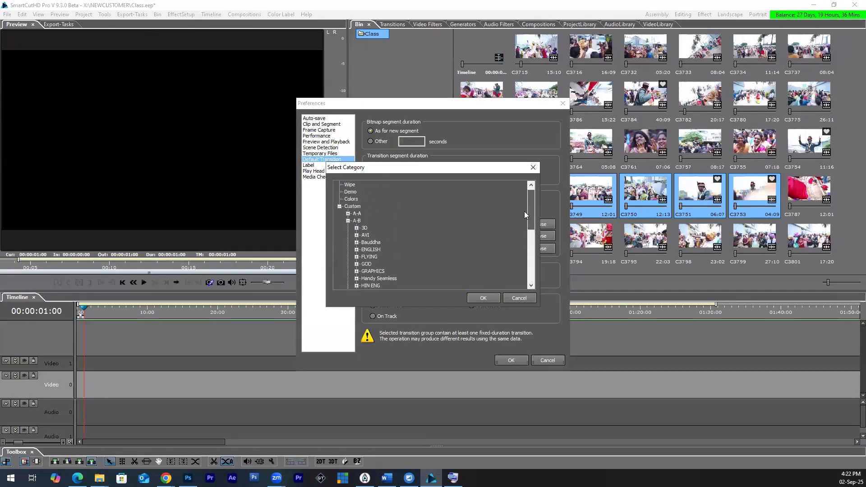
scroll(380, 203, down, 5)
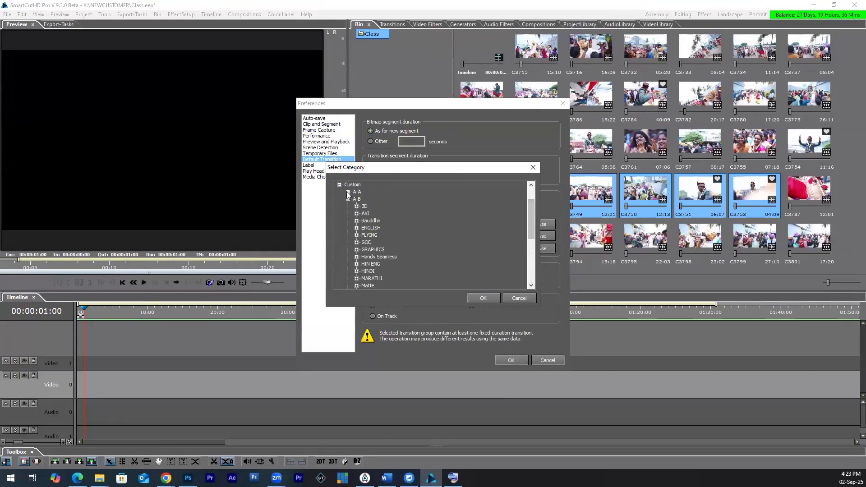
scroll(394, 261, down, 2)
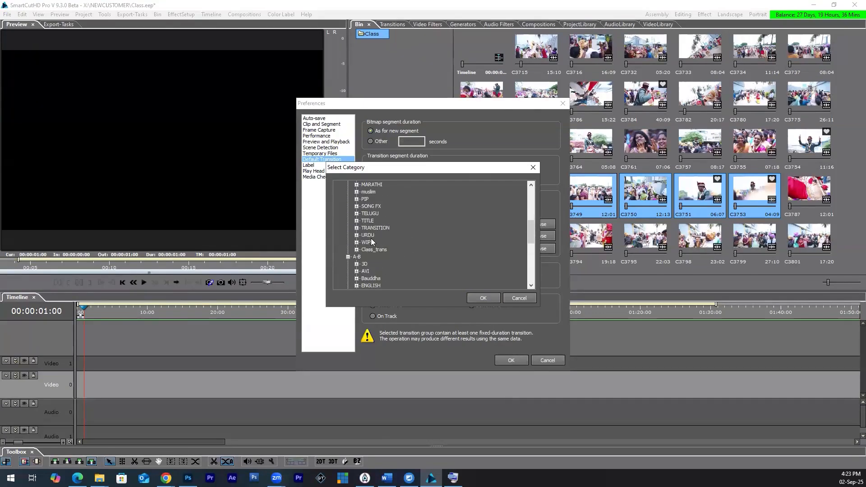
click(356, 213)
scroll(397, 232, down, 5)
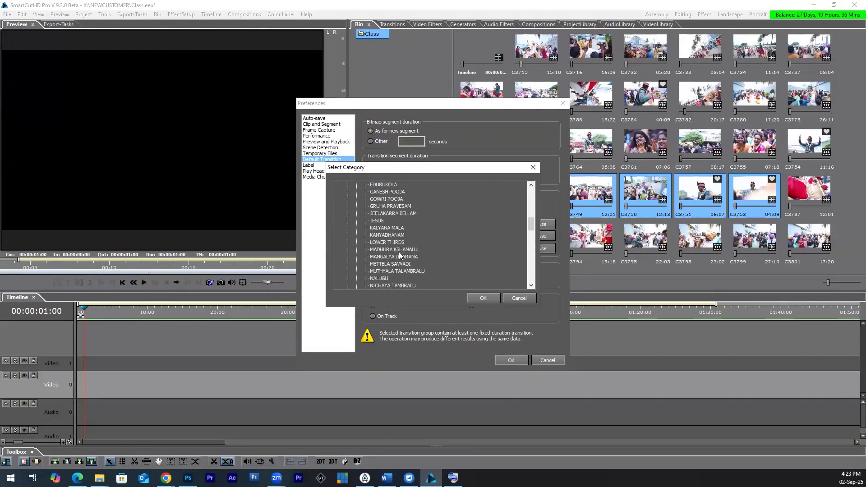
scroll(391, 251, down, 1)
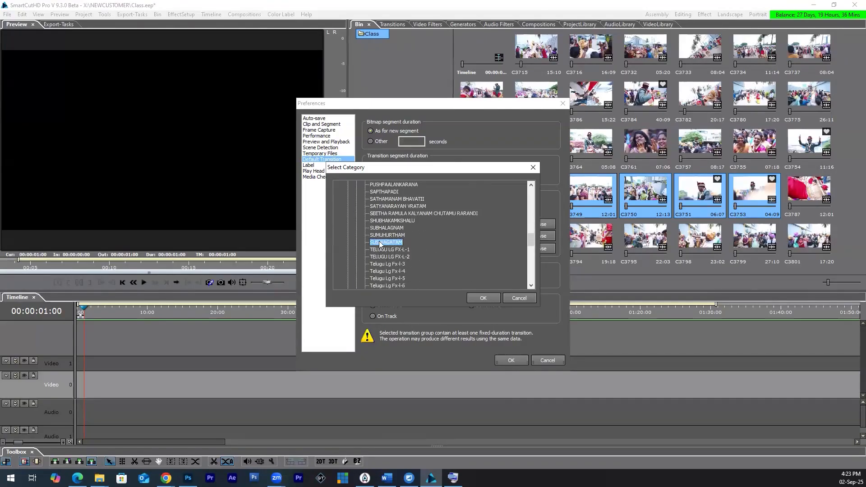
click(481, 299)
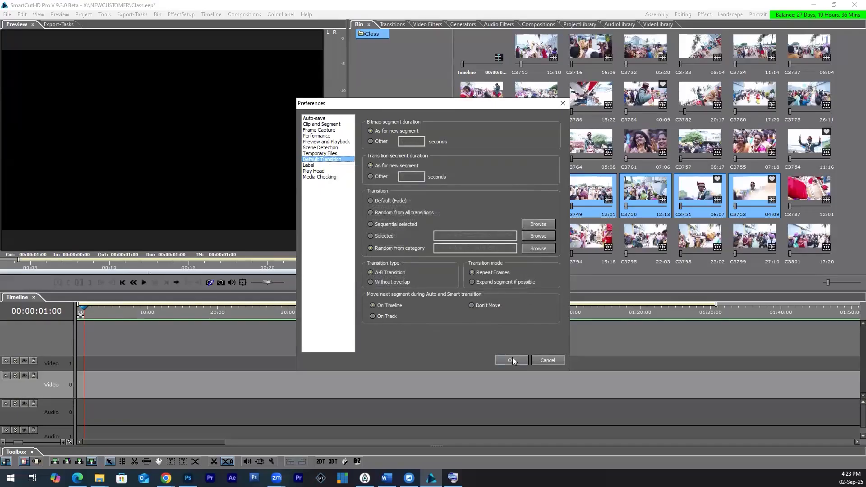
click(512, 361)
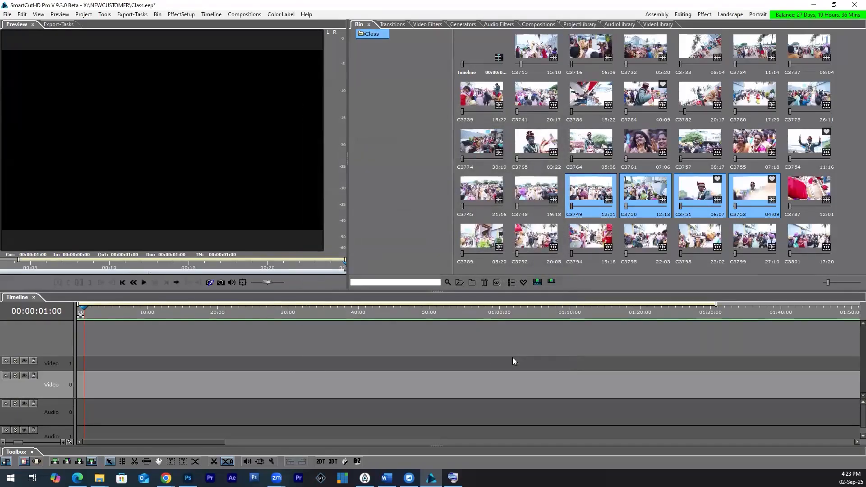
Step: Insert bin clips C3765 through C3750 into the timeline with transitions and without audio, declining the project settings change
click(529, 150)
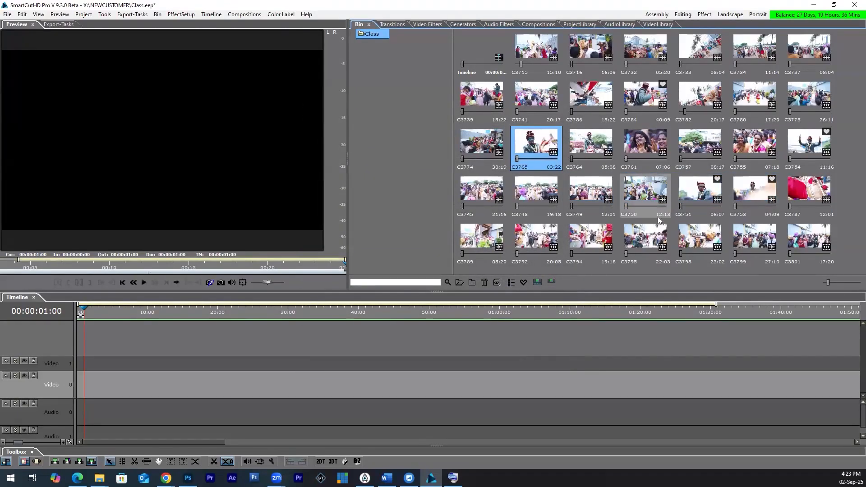
shift+click(658, 218)
right_click(517, 144)
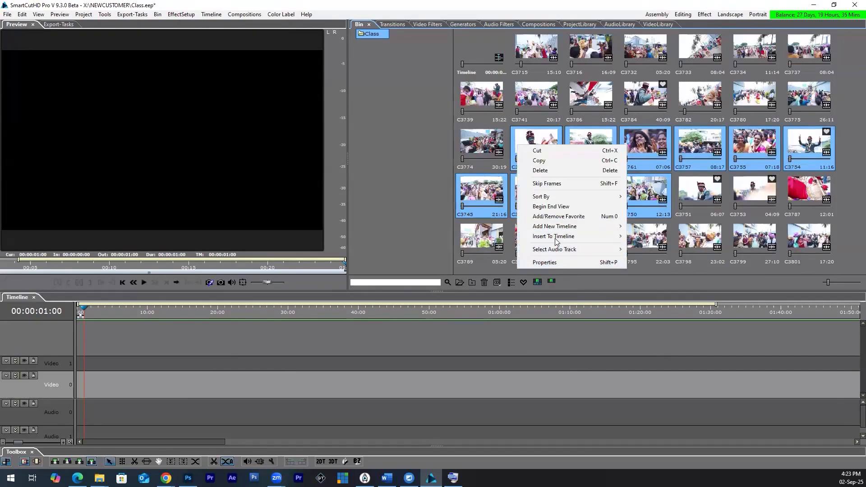
mouse_move(556, 242)
click(690, 276)
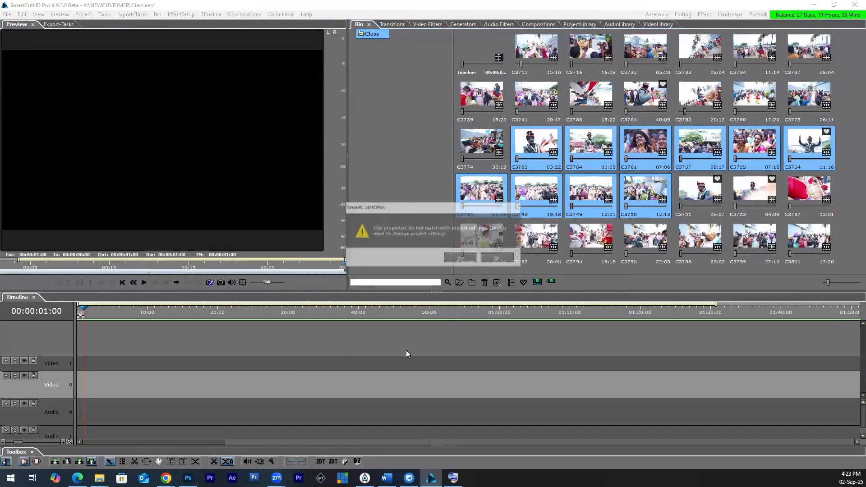
click(495, 256)
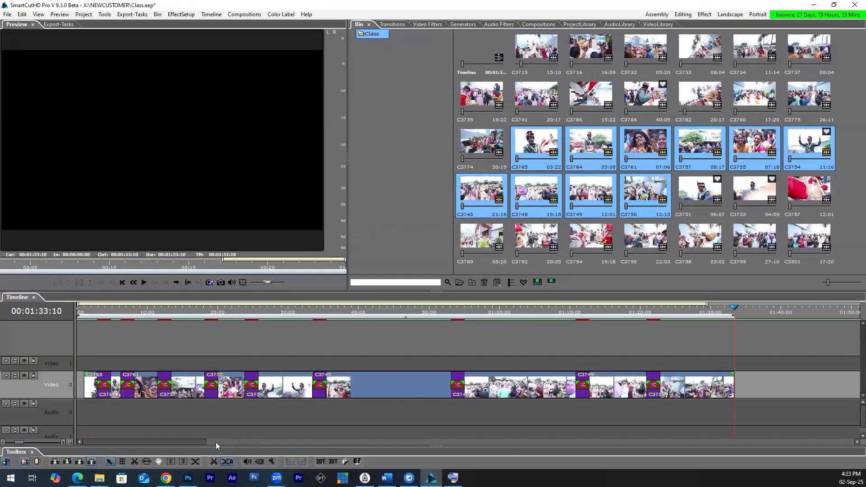
Step: Scrub through the inserted clips to check the transitions taken from the category, then undo the insertion
click(100, 310)
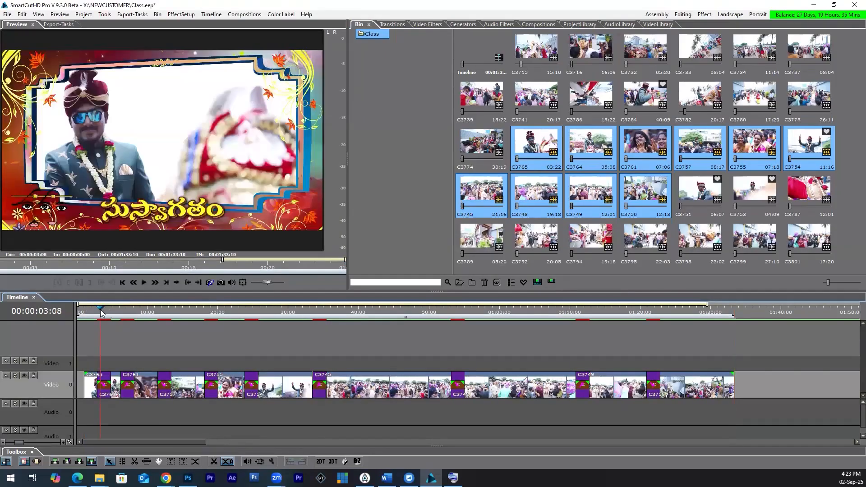
click(128, 316)
drag(128, 315, 459, 344)
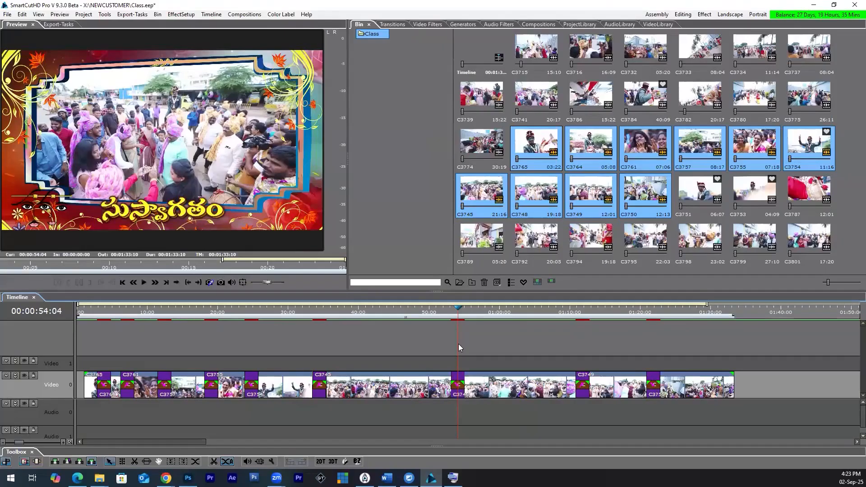
scroll(458, 347, down, 1)
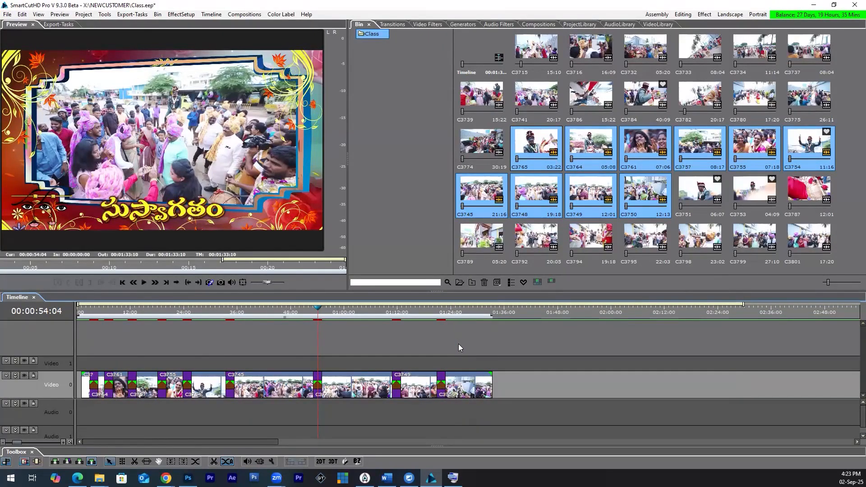
key(ctrl+z)
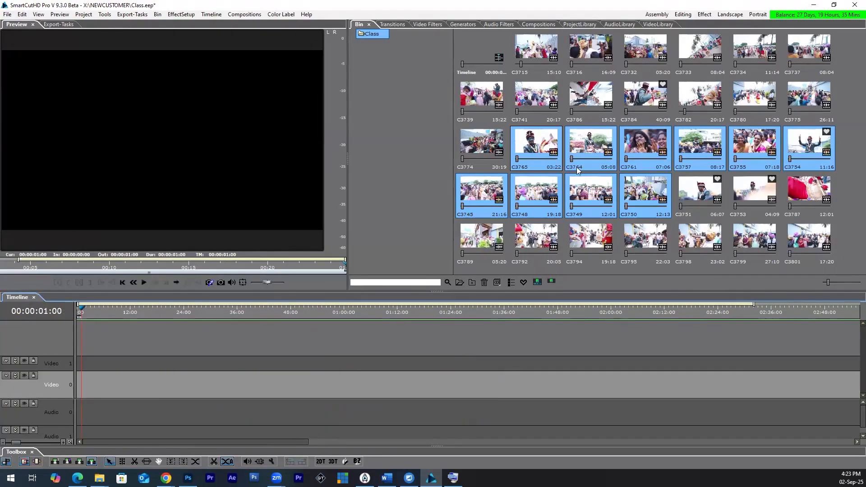
Step: Look at the 3d Frame transitions in the transition library, then return to the bin clips
click(545, 144)
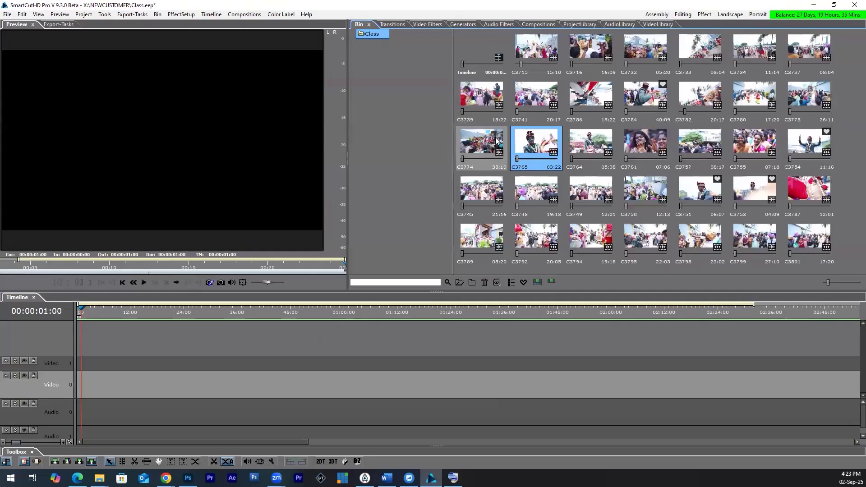
click(392, 24)
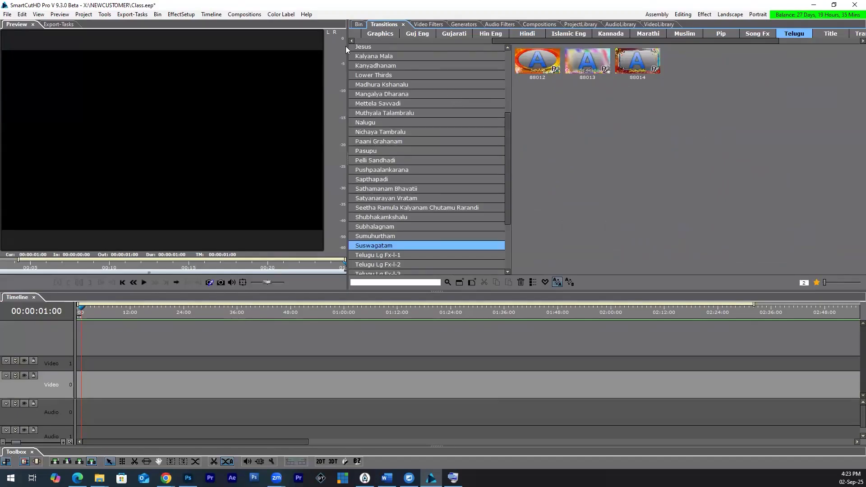
drag(511, 41, 369, 41)
click(369, 33)
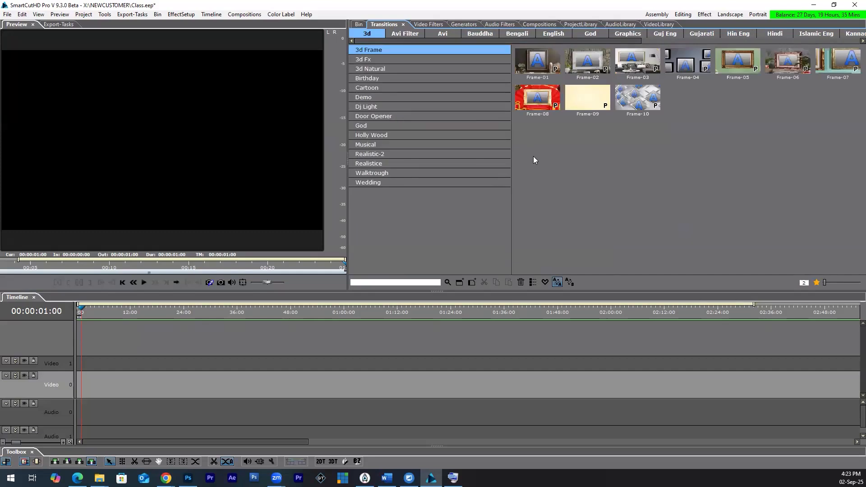
click(360, 25)
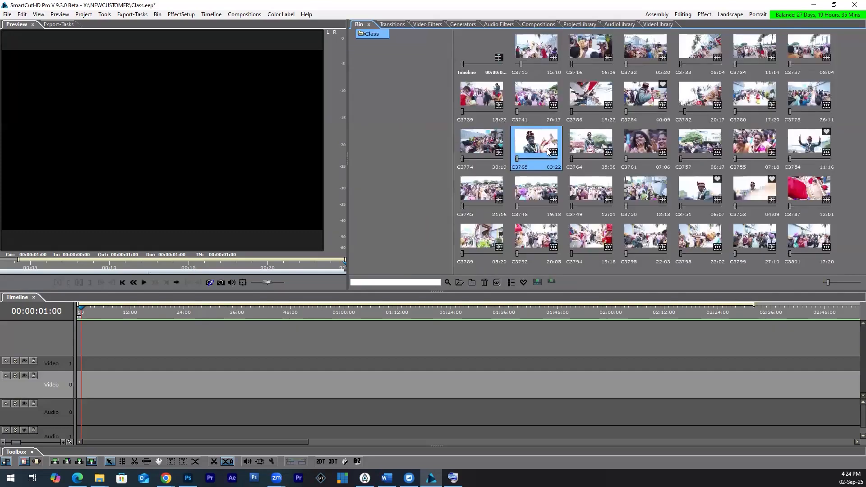
Step: Place bin clip C3765 near the start of the Video 0 track and preview it
drag(545, 146, 89, 383)
key(Return)
click(87, 311)
click(91, 313)
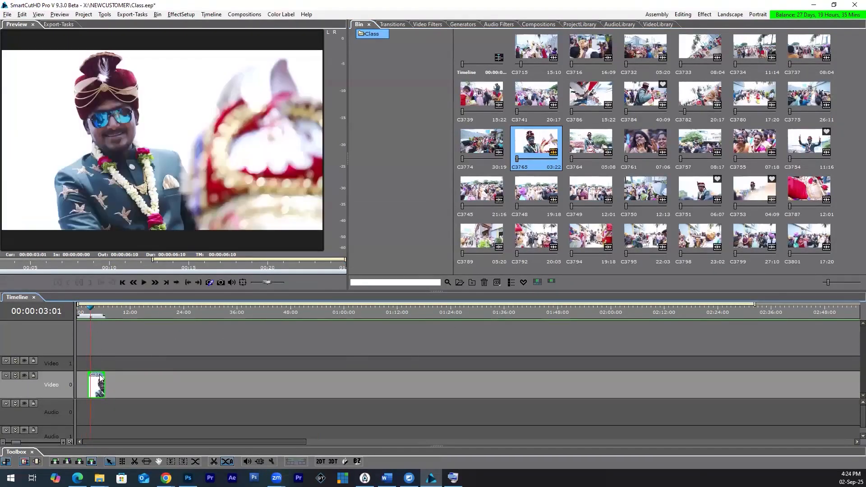
scroll(101, 390, up, 2)
scroll(99, 388, up, 2)
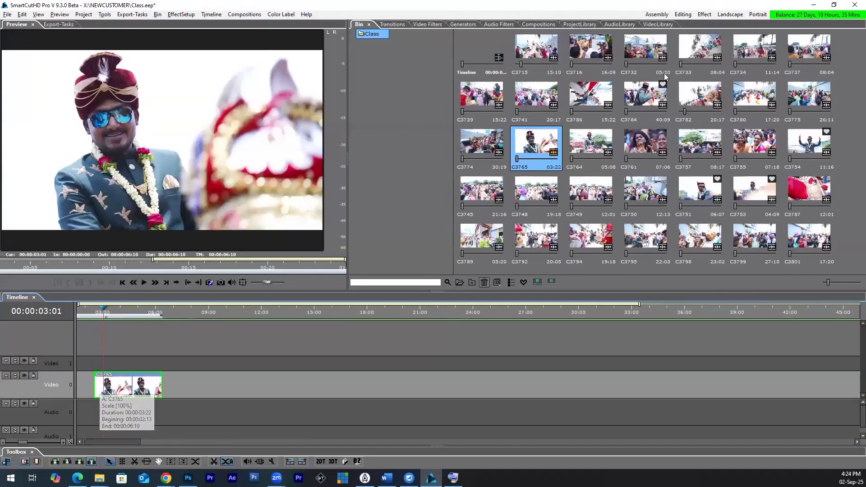
Step: Switch to the Effect workspace, select clip C3765 on the timeline and widen the preview area
click(705, 15)
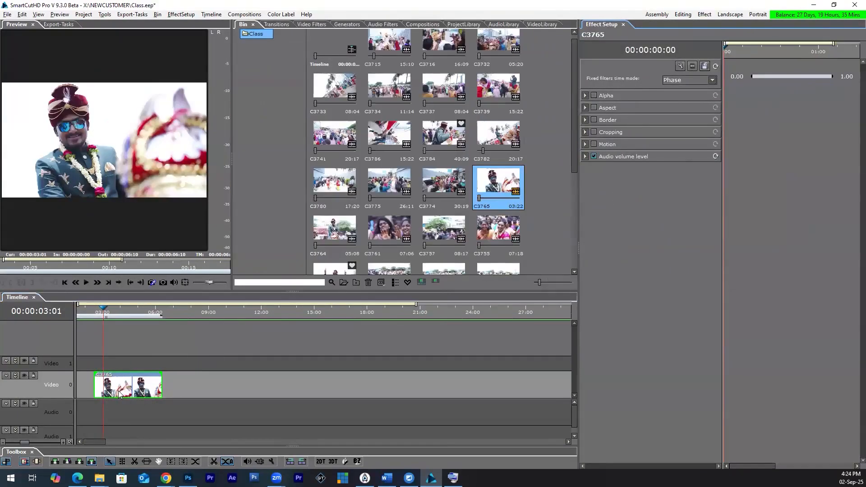
click(131, 387)
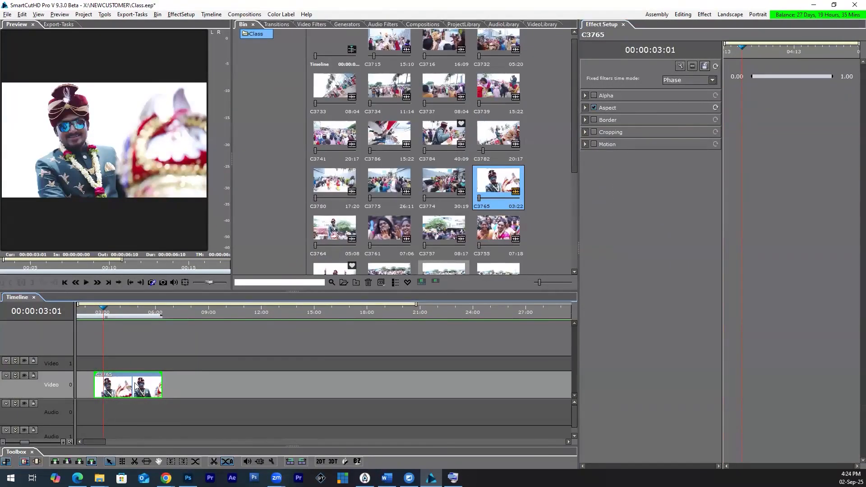
drag(235, 181, 352, 181)
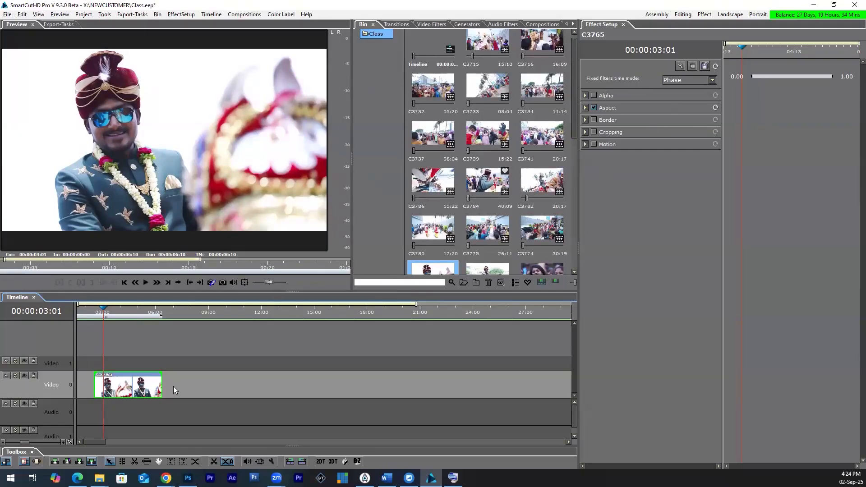
Step: Expand the Video 0 track into A, FX and B rows and place bin clip C3784 on row B beneath C3765
click(15, 375)
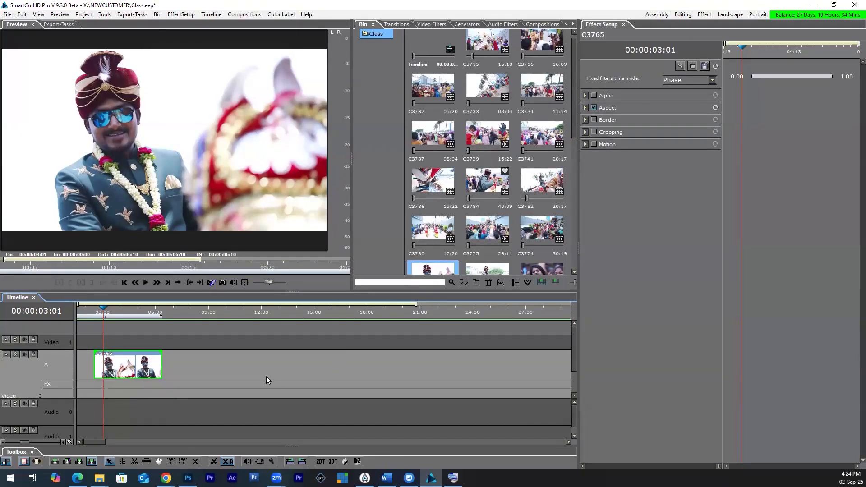
drag(59, 399, 59, 419)
drag(494, 186, 112, 406)
click(111, 316)
drag(114, 317, 129, 317)
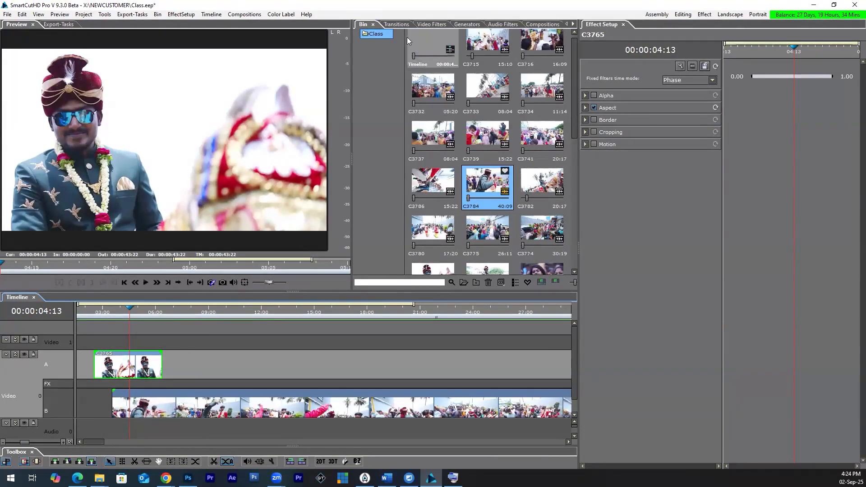
Step: Move clip C3765 on row A so that it starts together with the clip on row B
click(397, 25)
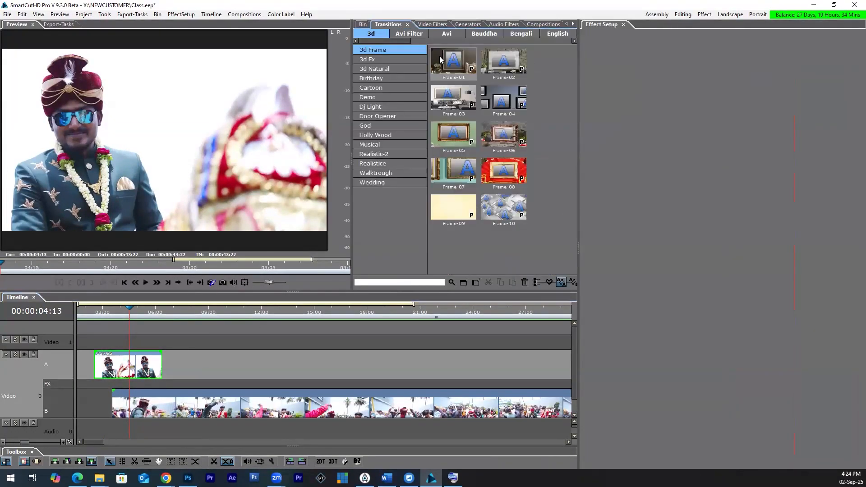
click(362, 25)
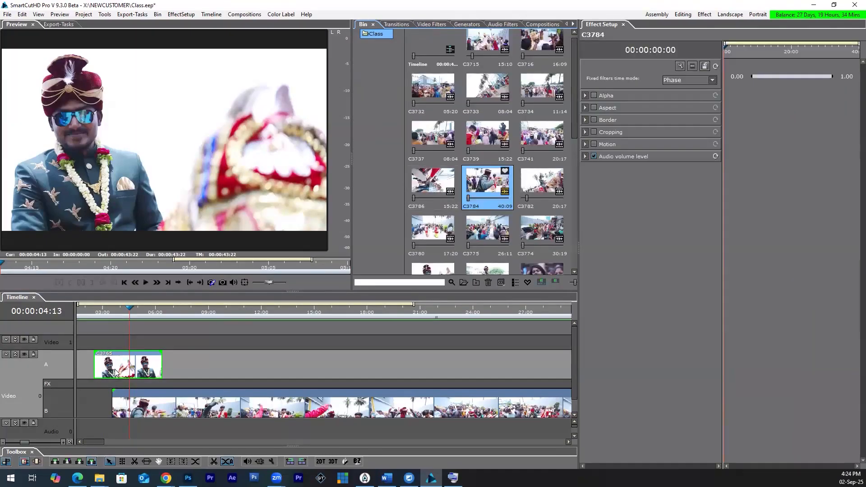
click(122, 370)
drag(127, 370, 161, 371)
Step: Try an Alpha opacity of 57.9 on clip C3765, preview the blend over the lower clip, and switch Alpha off again
click(594, 96)
click(586, 95)
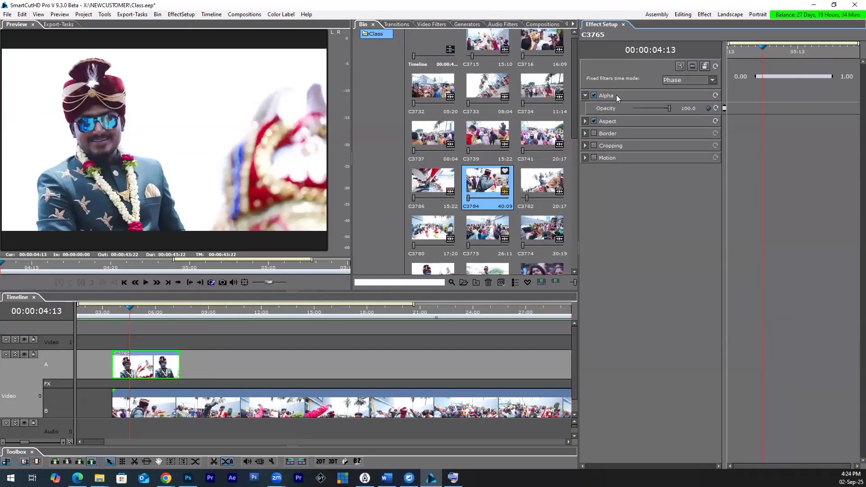
drag(666, 112, 655, 114)
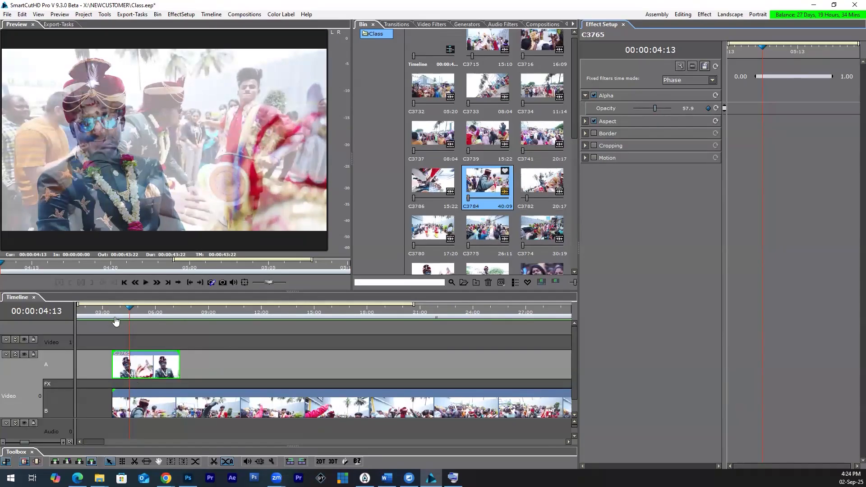
drag(116, 315, 121, 315)
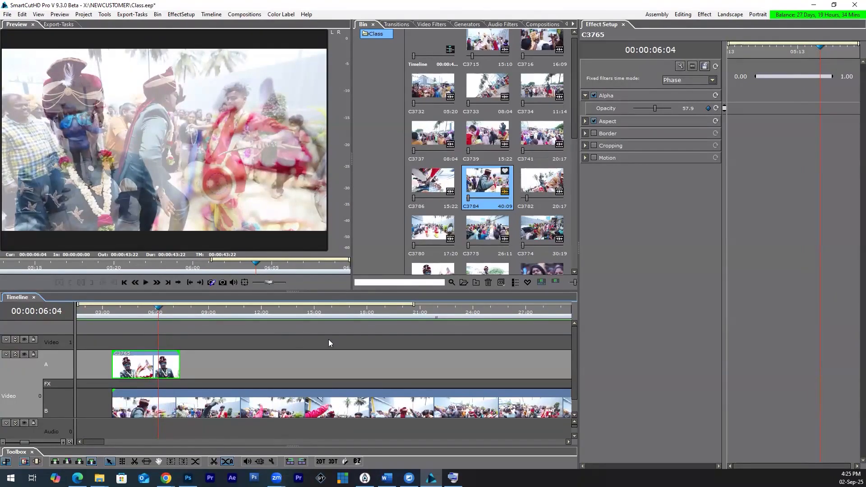
click(593, 95)
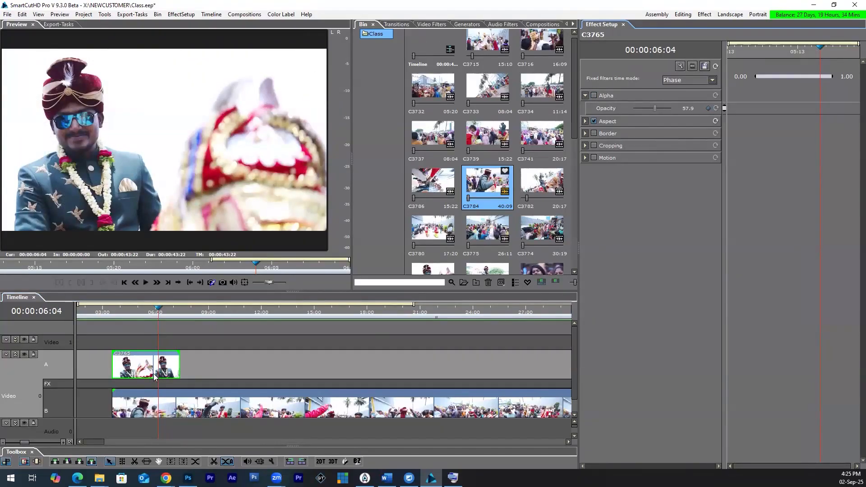
Step: Enable a border on clip C3765, coloured red #F20404, and set its size to 11.8
click(594, 133)
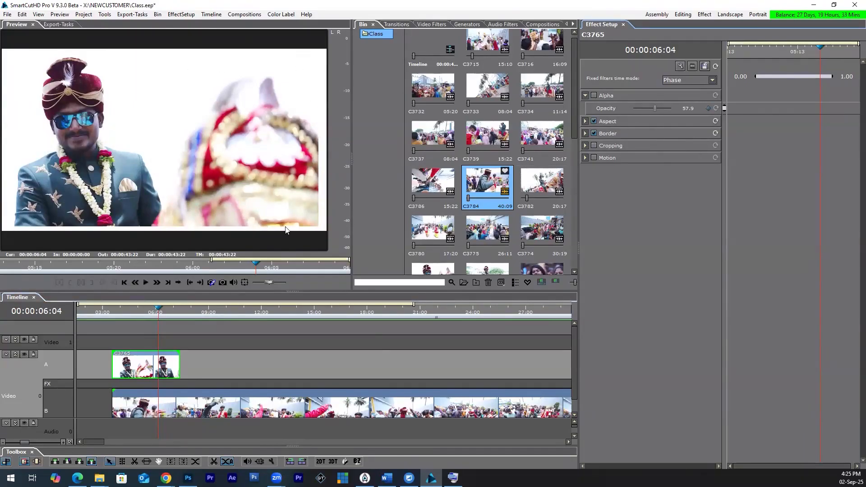
click(584, 134)
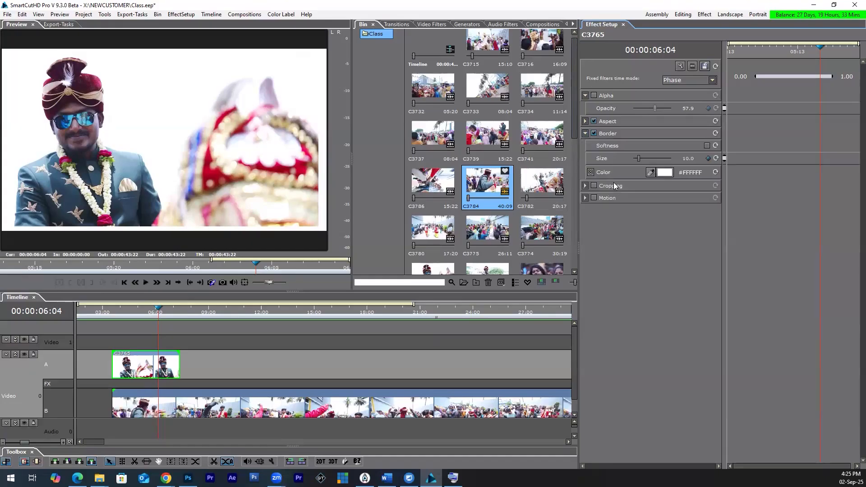
click(664, 173)
click(345, 176)
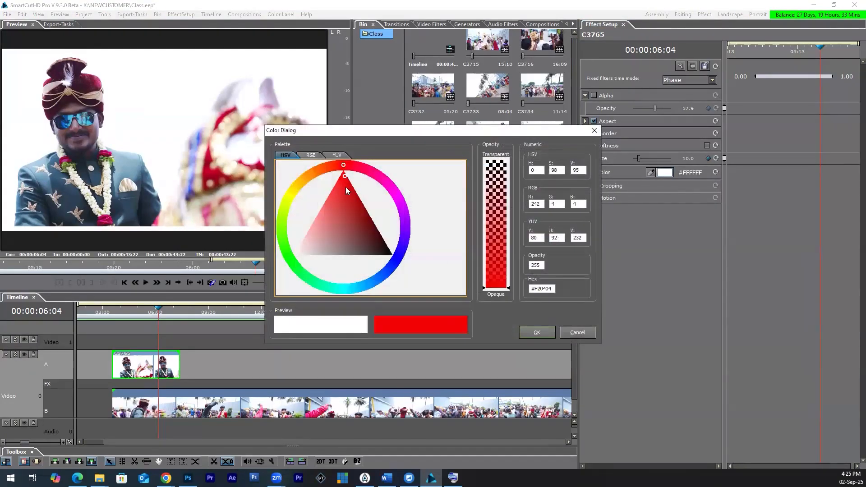
click(529, 332)
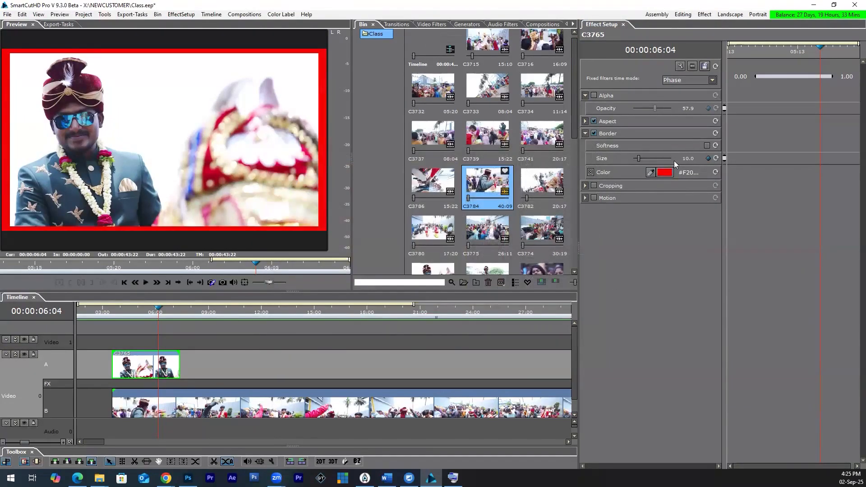
drag(636, 159, 638, 159)
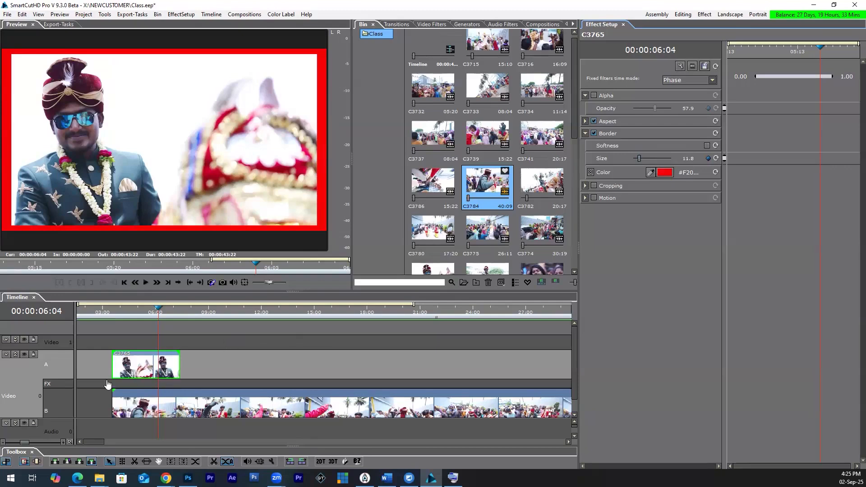
Step: Widen the preview area and briefly collapse the Video 0 track before expanding it back into its A, FX and B rows
scroll(574, 352, down, 1)
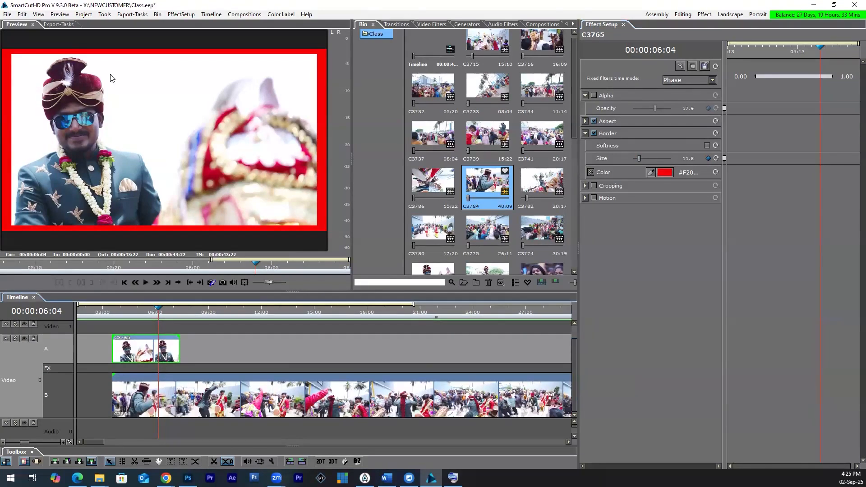
drag(376, 141, 427, 140)
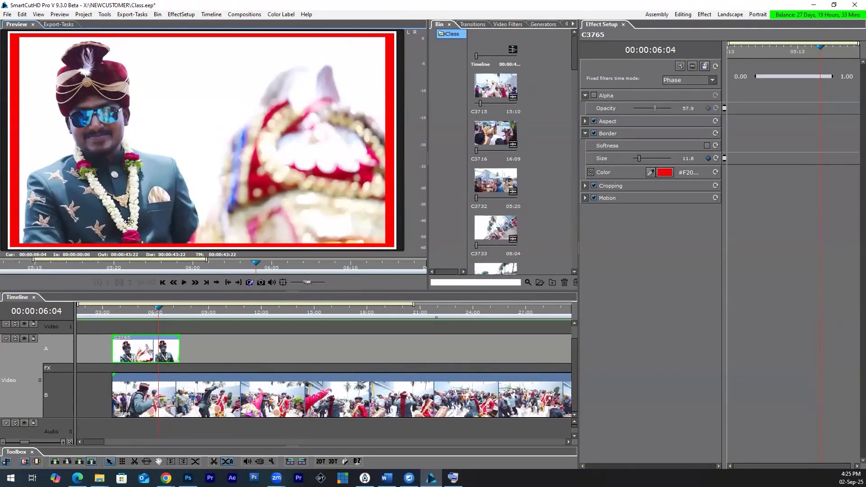
click(15, 339)
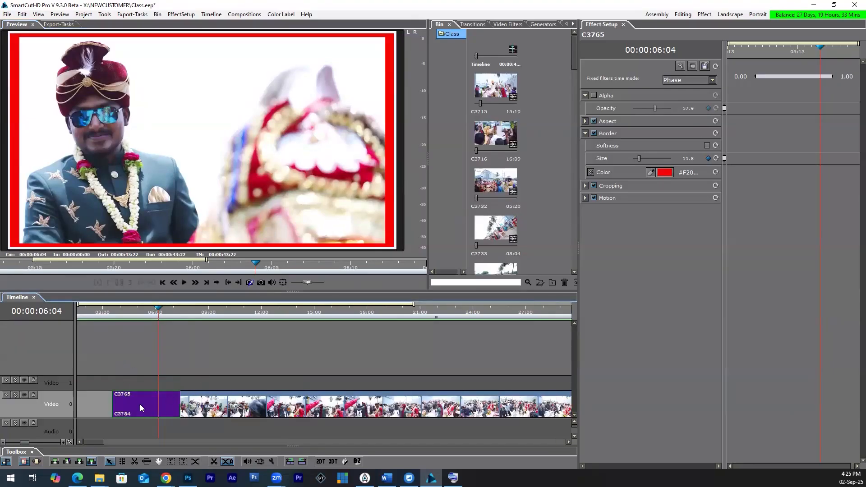
click(16, 395)
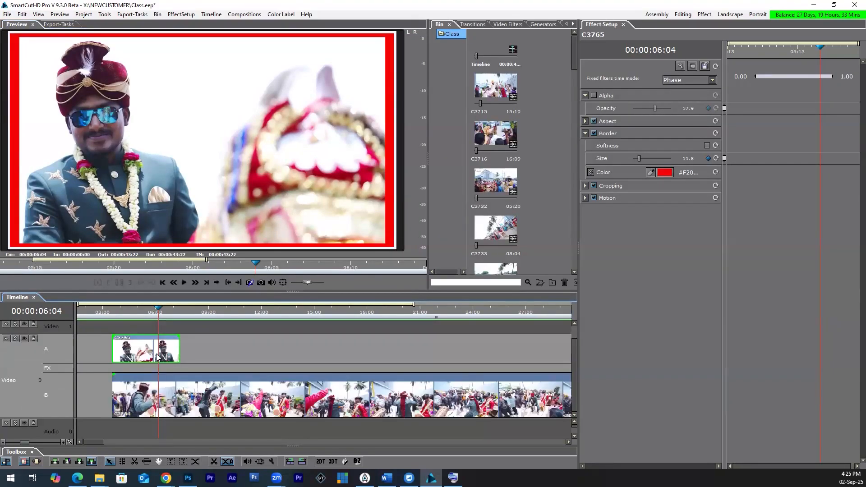
Step: Cut clip C3784 on row B where clip C3765 ends, at about 00:00:07:09, and delete the remainder
click(153, 399)
drag(168, 309, 181, 320)
key(Left)
key(Left)
key(Left)
key(Left)
key(c)
key(Delete)
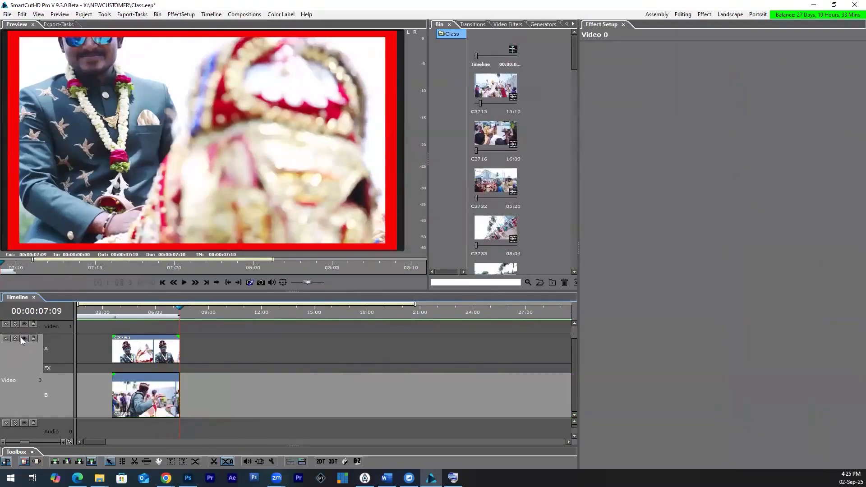
Step: Compare the collapsed and expanded Video 0 track, checking which clip's effect settings each view gives access to
click(15, 338)
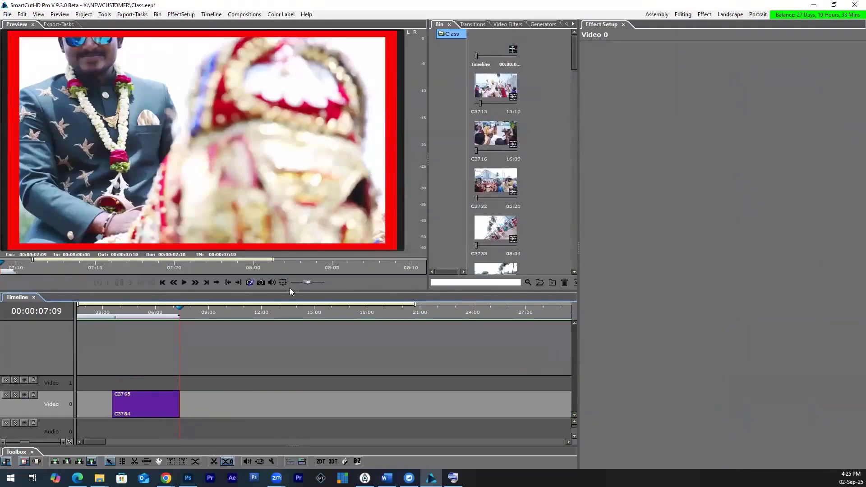
click(147, 400)
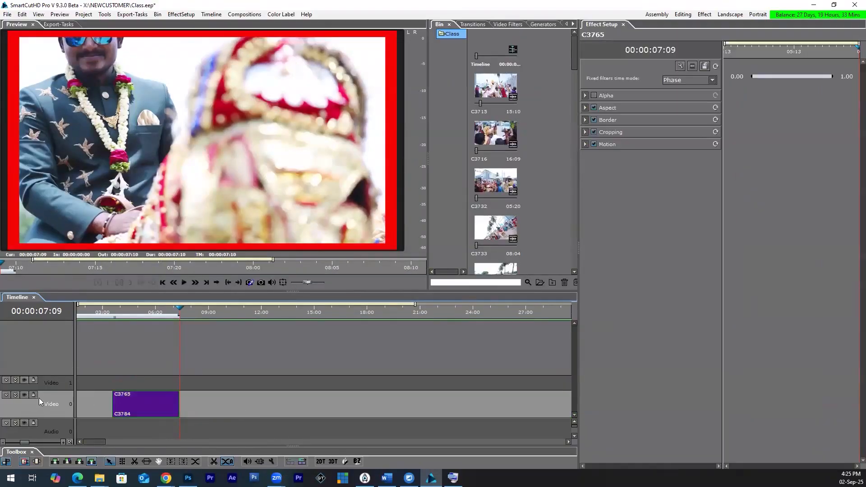
click(15, 395)
click(152, 399)
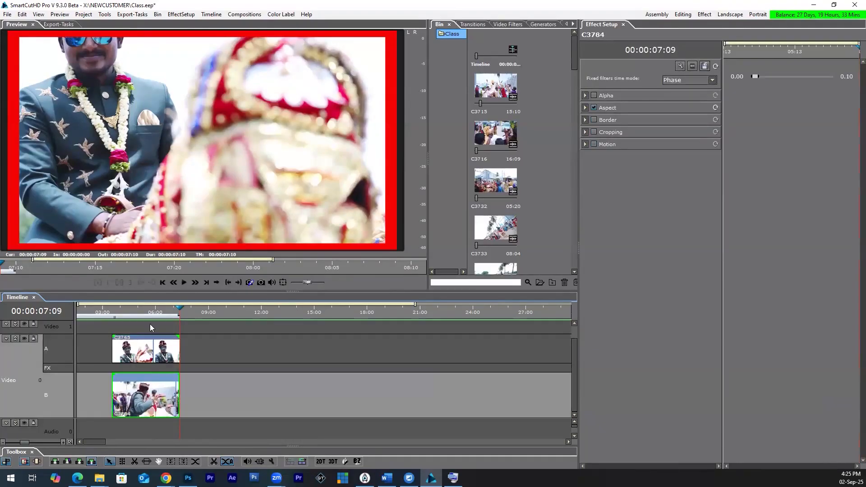
Step: Turn off Cropping on clip C3765 and set its Motion Scale X and Scale Y to 50
click(149, 357)
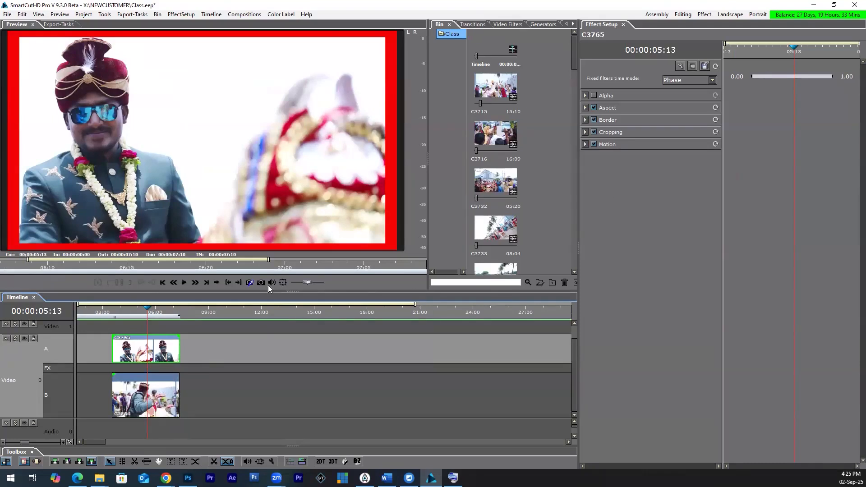
click(593, 132)
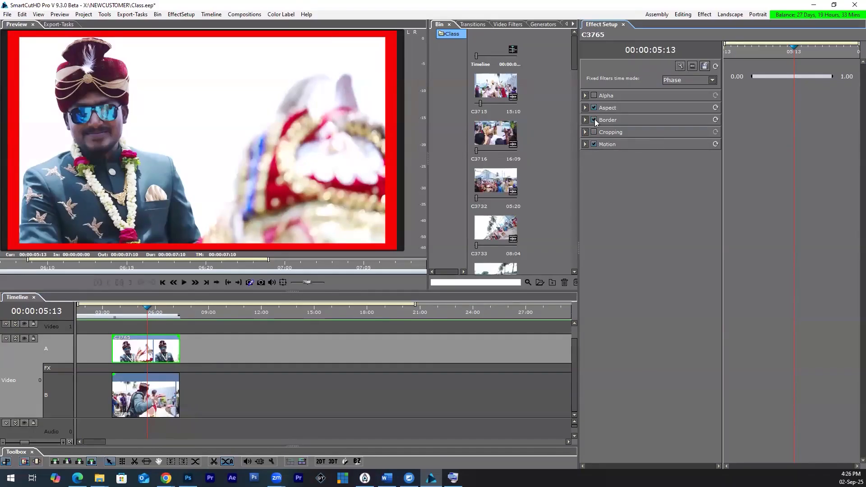
click(585, 143)
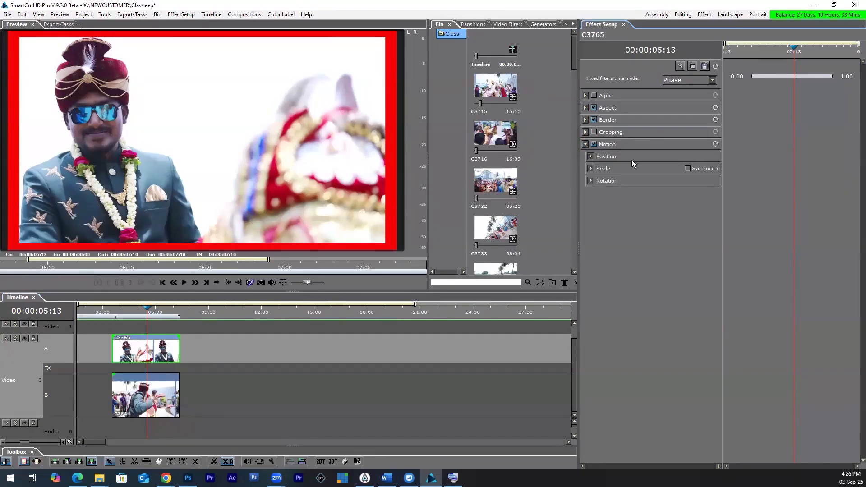
drag(736, 211, 773, 211)
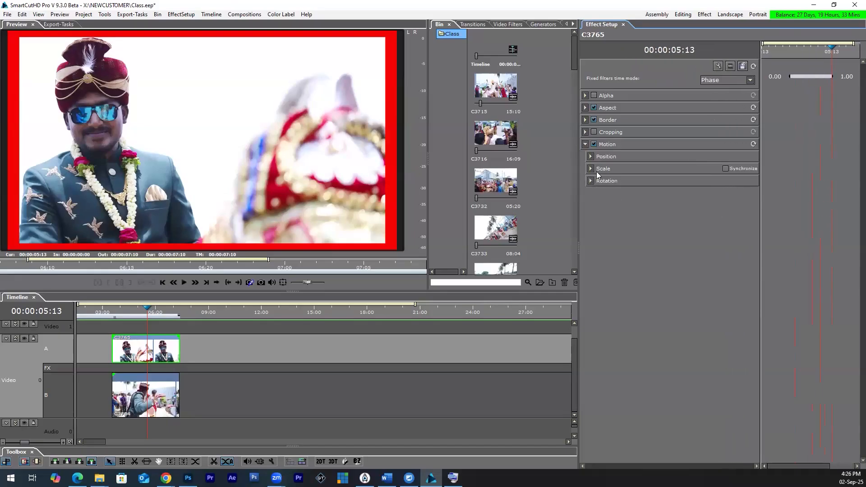
click(590, 169)
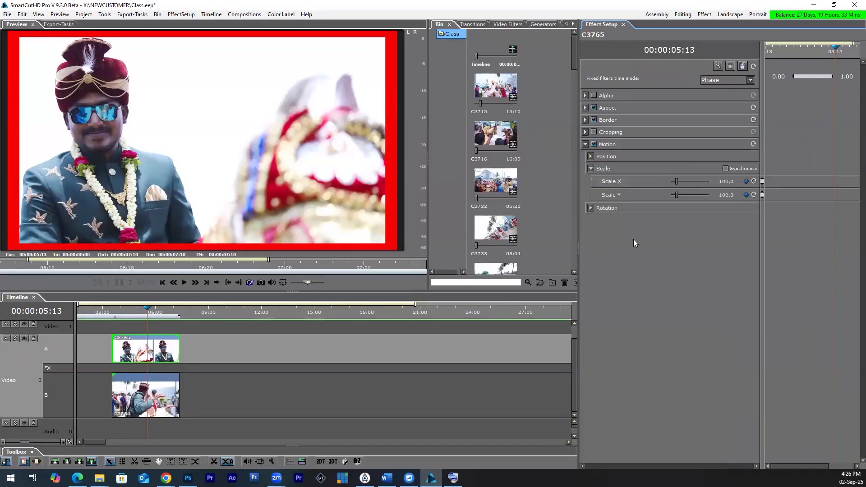
double_click(724, 182)
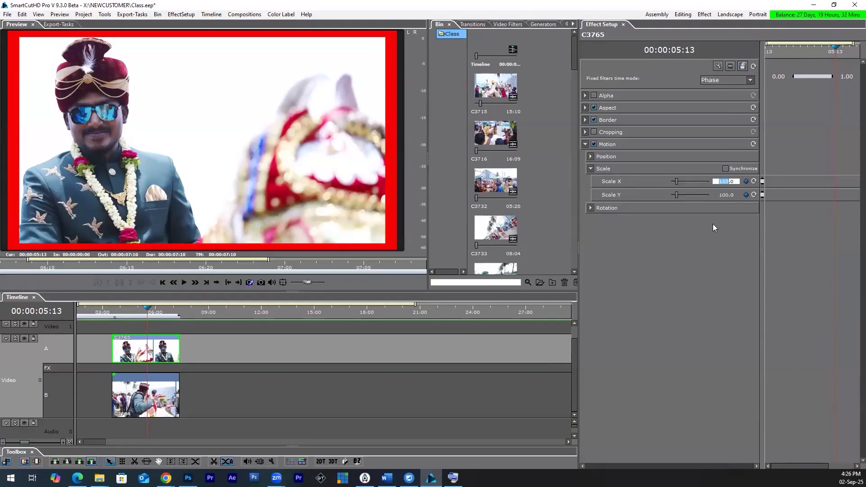
text(50)
key(Return)
double_click(726, 196)
text(50)
key(Return)
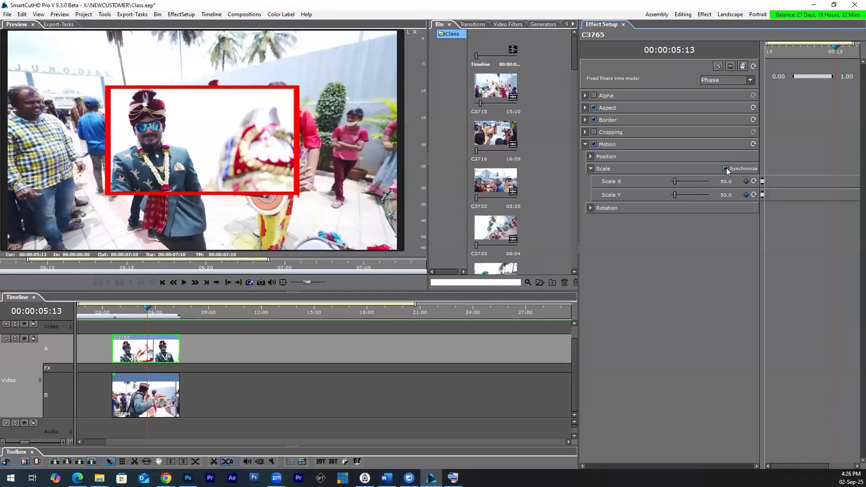
Step: Test clip C3765's synchronized scale at 60, and return both axes to 50
double_click(726, 180)
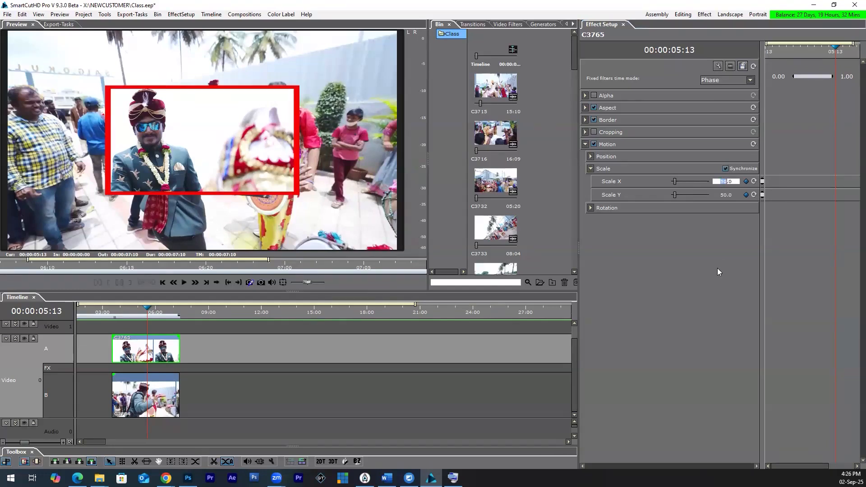
text(6)
key(Return)
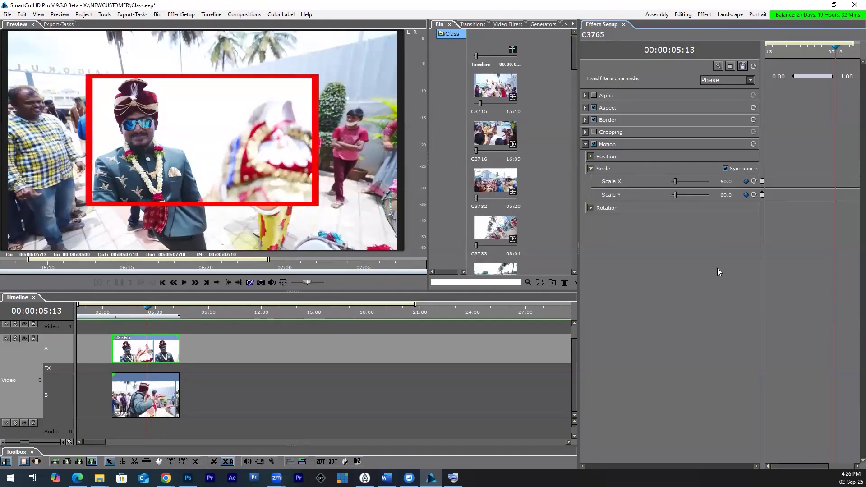
double_click(724, 181)
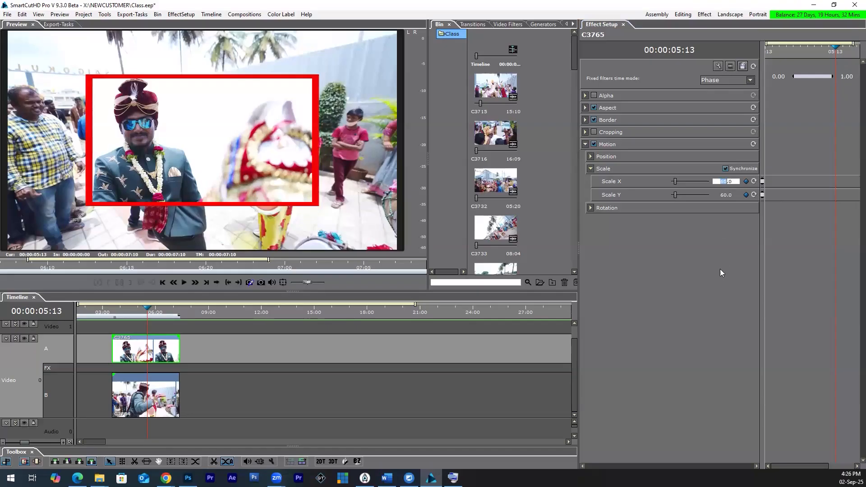
text(50)
key(Return)
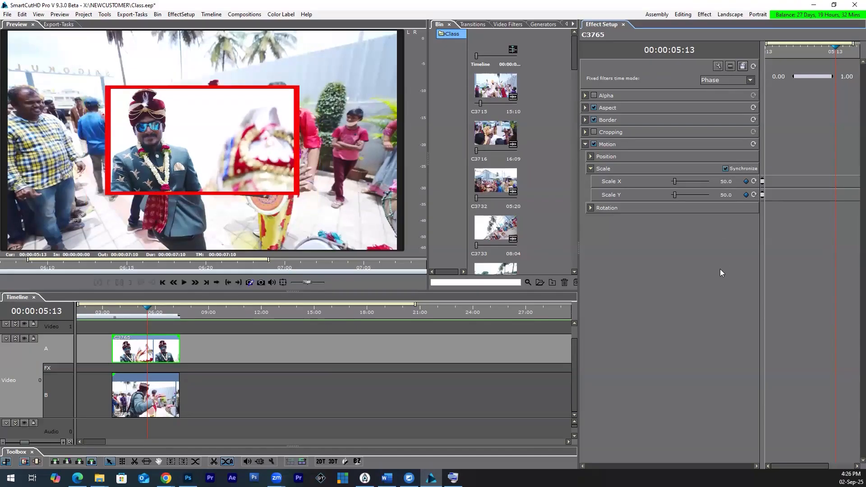
Step: Enable a border on clip C3784 on row B and colour it blue #0010FF
click(142, 408)
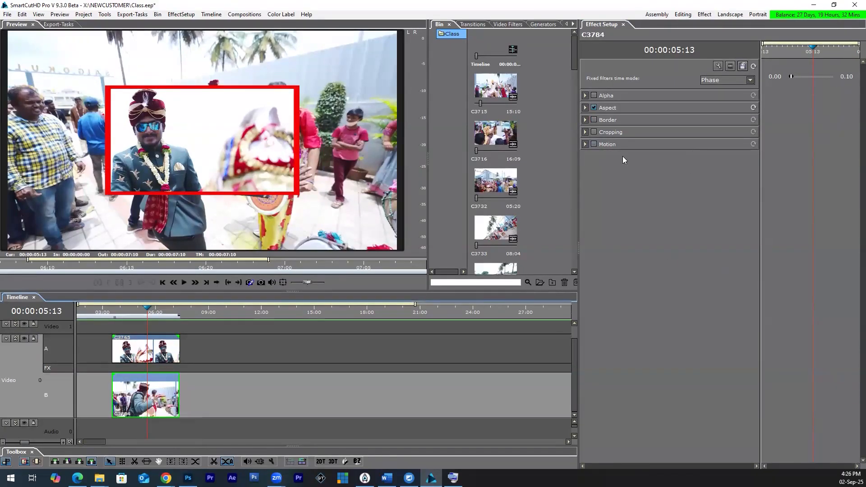
click(594, 120)
click(585, 119)
click(703, 158)
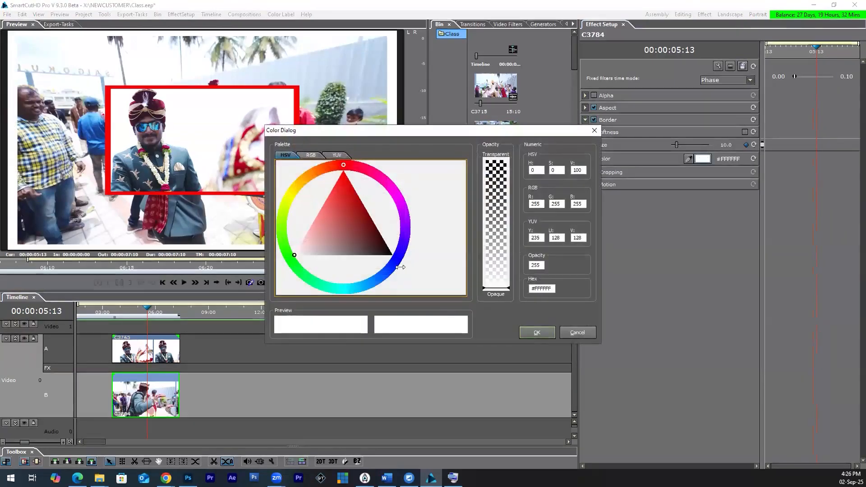
click(394, 262)
click(390, 258)
click(532, 333)
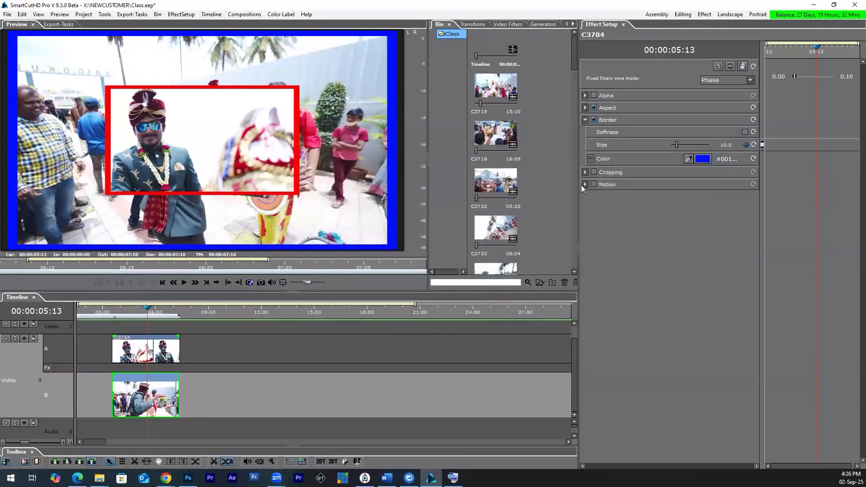
Step: Enable Motion on clip C3784, synchronize its scale axes at 50, and open its position values
click(593, 185)
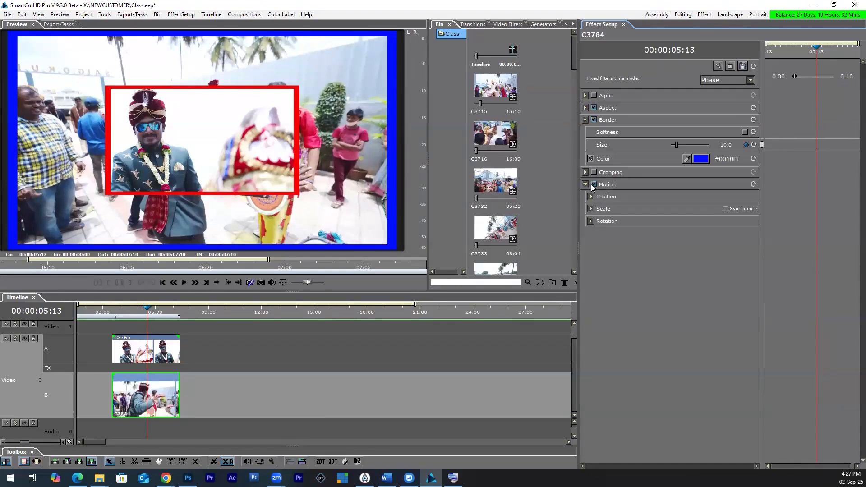
click(590, 208)
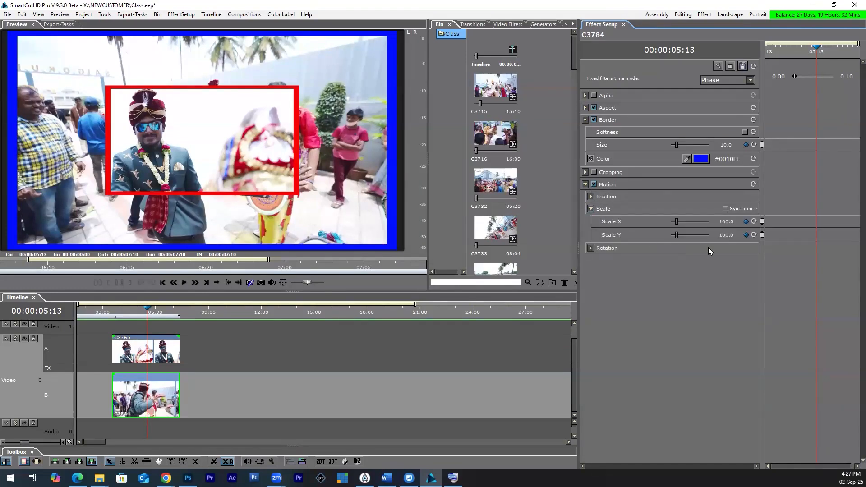
click(732, 209)
double_click(724, 222)
text(50)
key(Return)
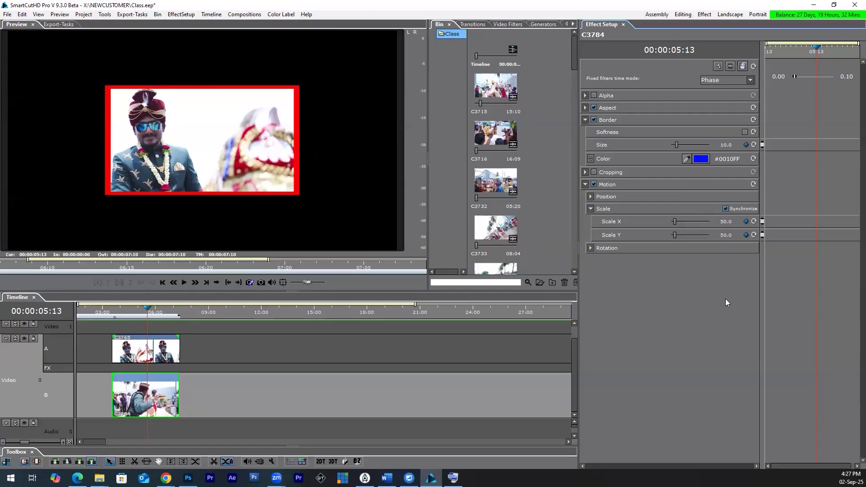
click(590, 196)
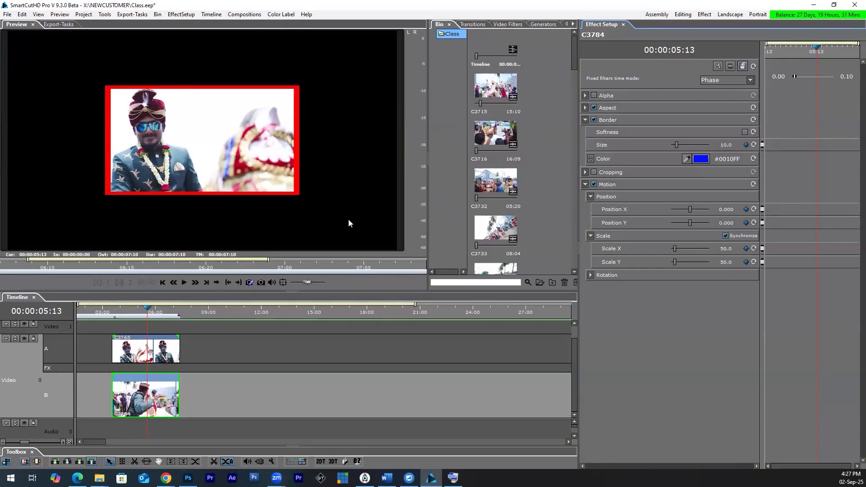
Step: Turn off position keyframing on clip C3765 and move its picture to about X -0.474, Y 0.263
click(134, 354)
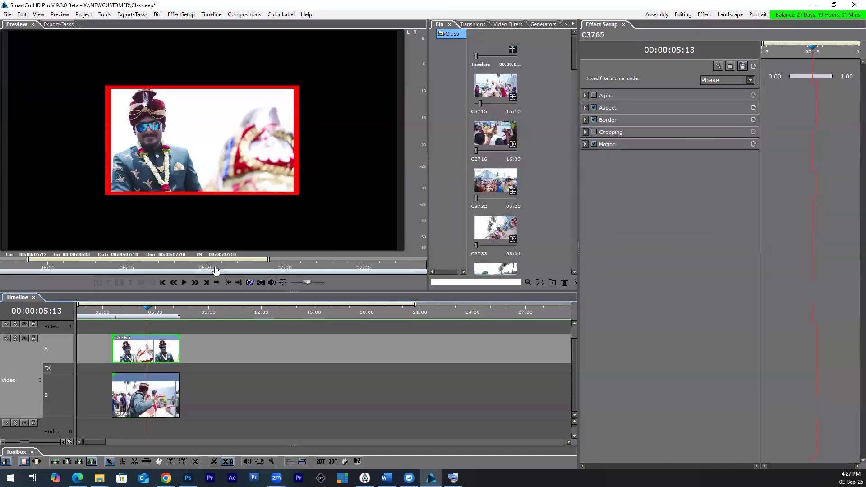
click(585, 145)
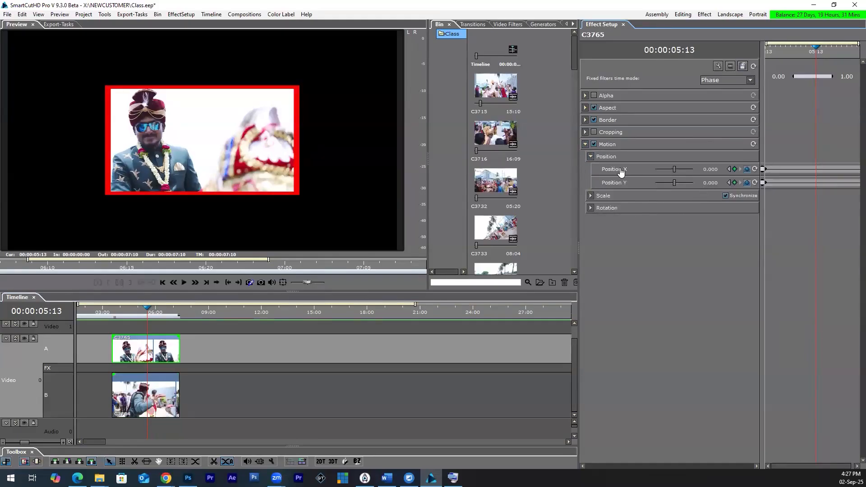
click(747, 169)
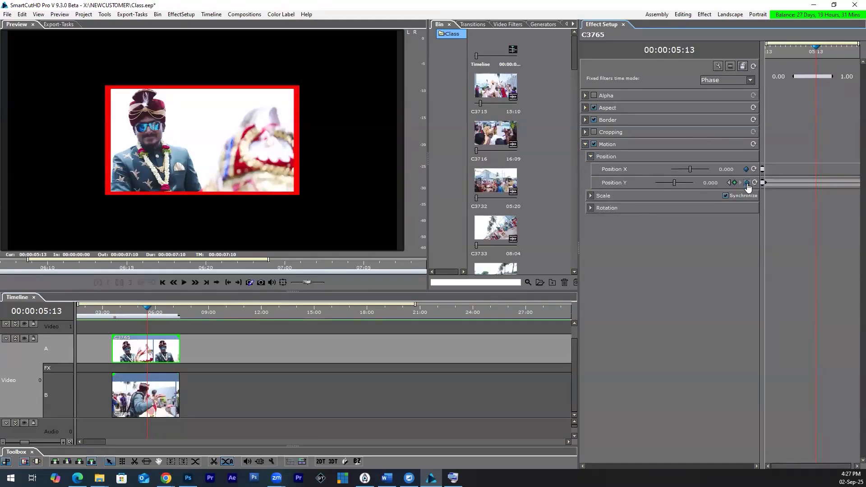
click(747, 183)
drag(690, 169, 692, 183)
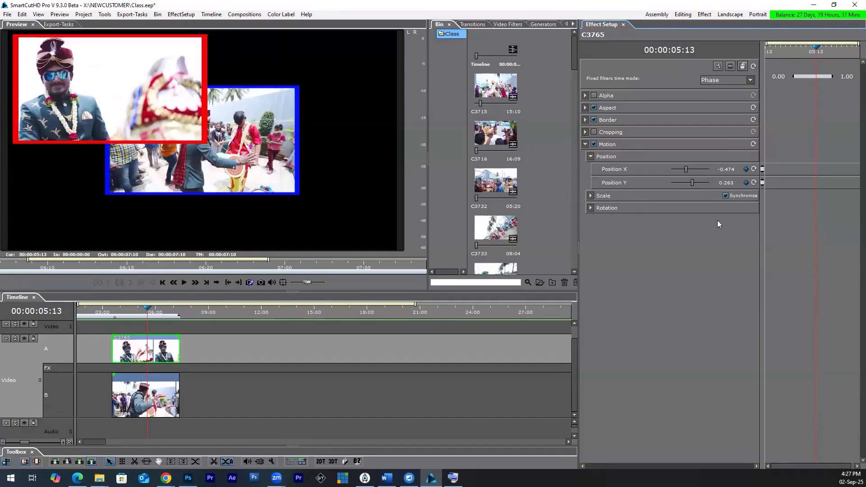
Step: Move clip C3784's picture to the lower right of the frame with Position X 0.5 and Position Y -0.25
click(149, 404)
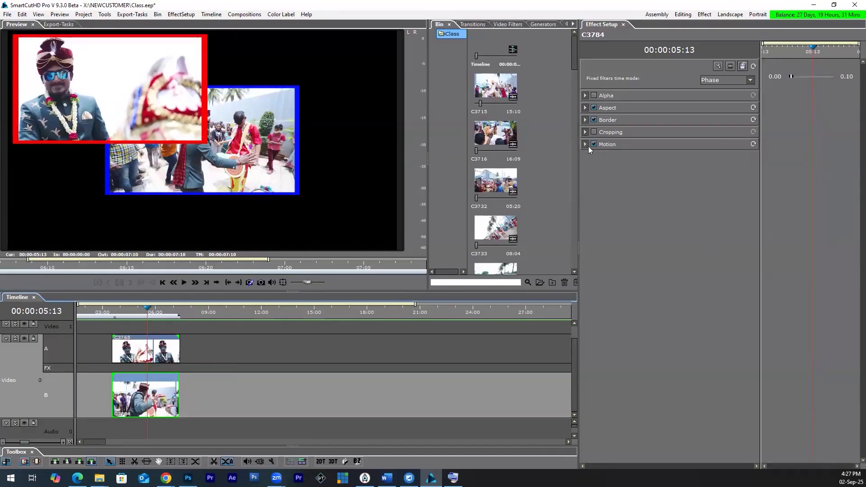
click(585, 144)
click(591, 156)
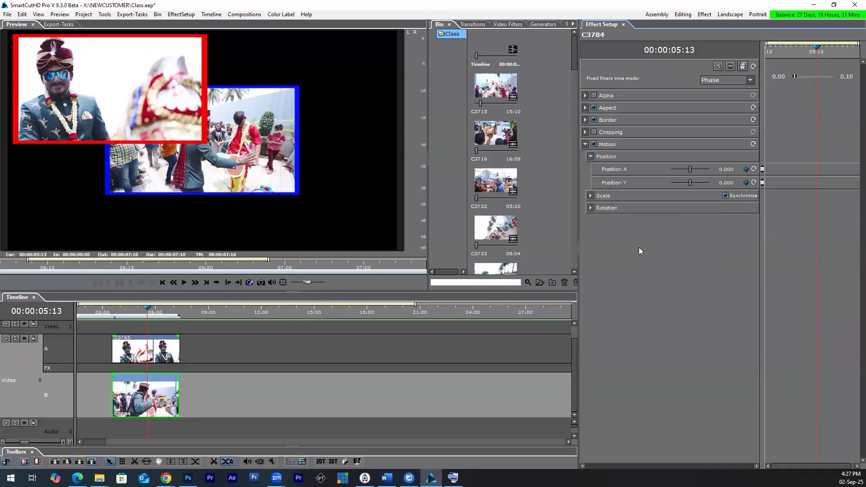
mouse_move(689, 171)
mouse_down()
mouse_move(688, 185)
mouse_move(692, 172)
mouse_up()
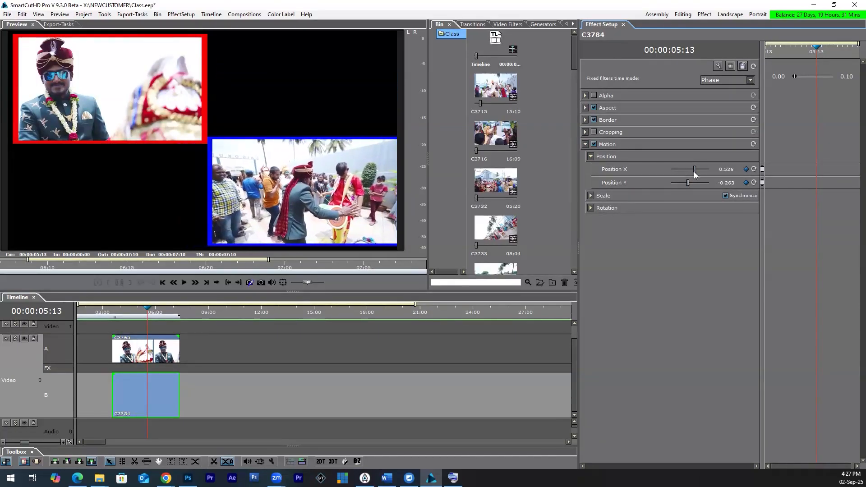
double_click(727, 170)
text(0.5)
key(Return)
double_click(724, 182)
text(-0)
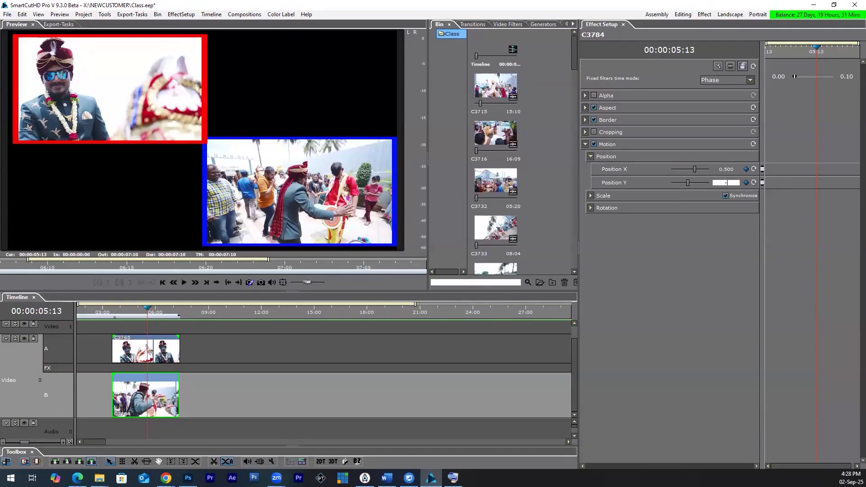
text(.25)
key(Return)
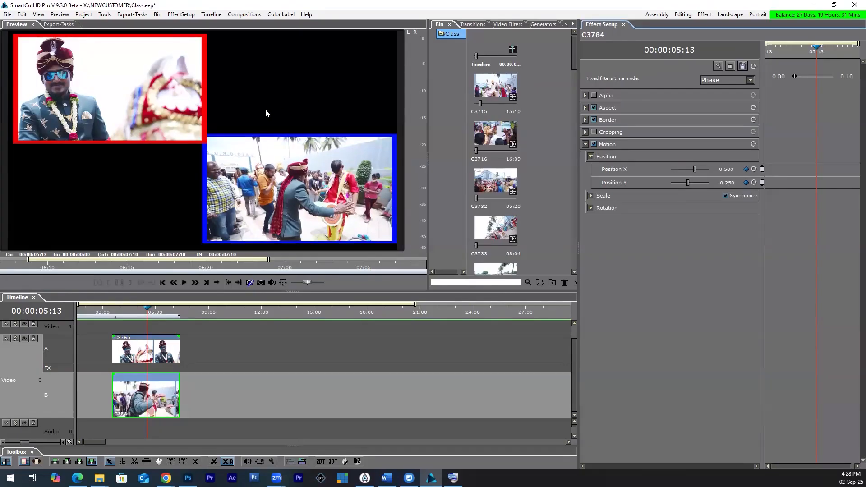
Step: Set clip C3765's Position X to -0.5 and Position Y to 0.25
click(147, 356)
click(584, 144)
click(727, 173)
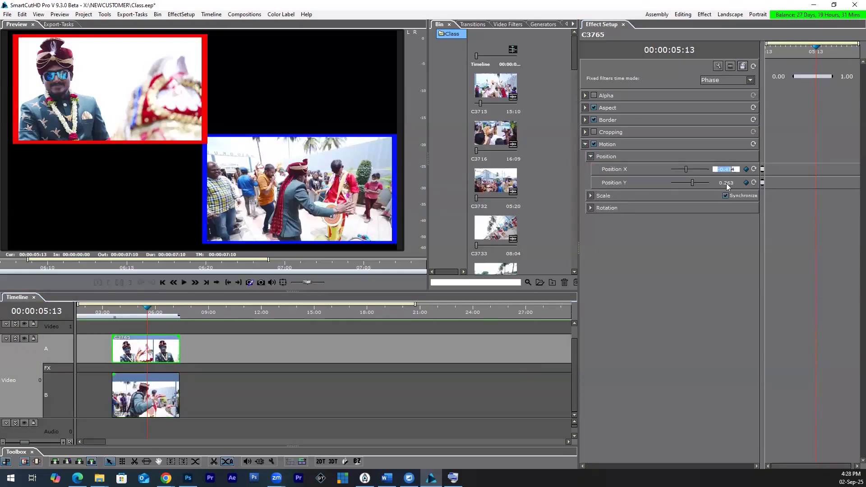
text(-0)
text(.5)
key(Return)
click(735, 183)
text(.25)
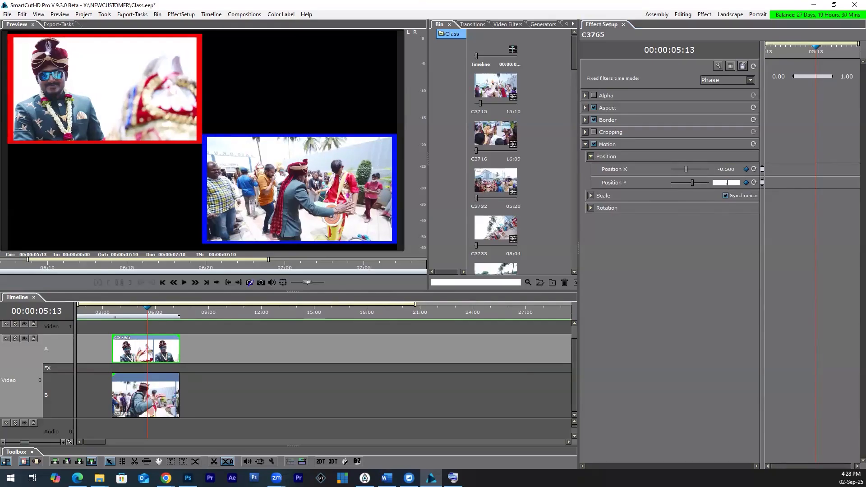
key(Return)
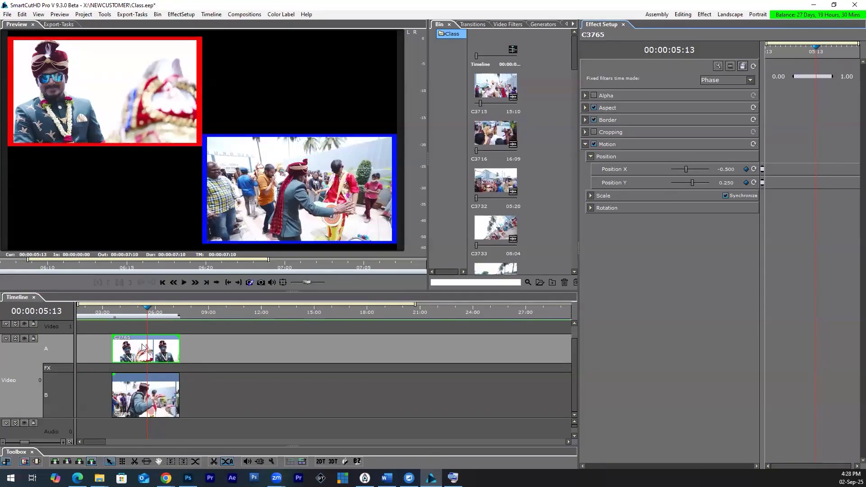
Step: Collapse track Video 0, move the layered C3765 and C3784 clips up to Video 1, and expand Video 0 again
click(16, 338)
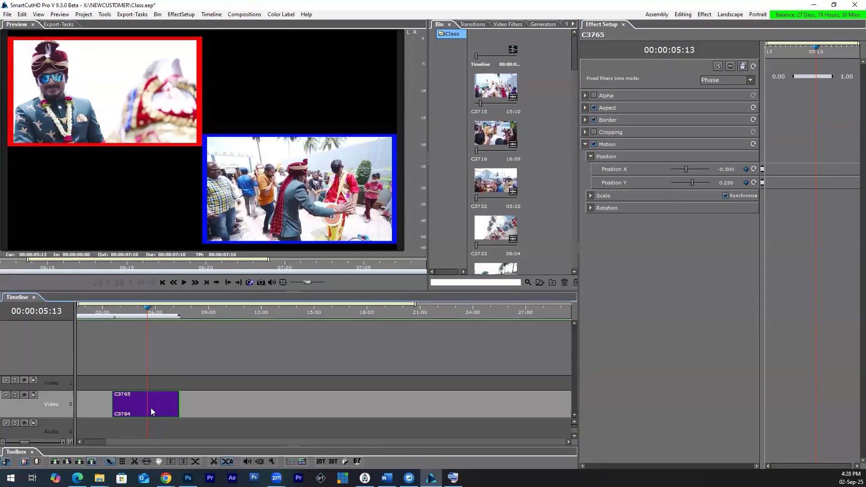
drag(140, 408, 141, 384)
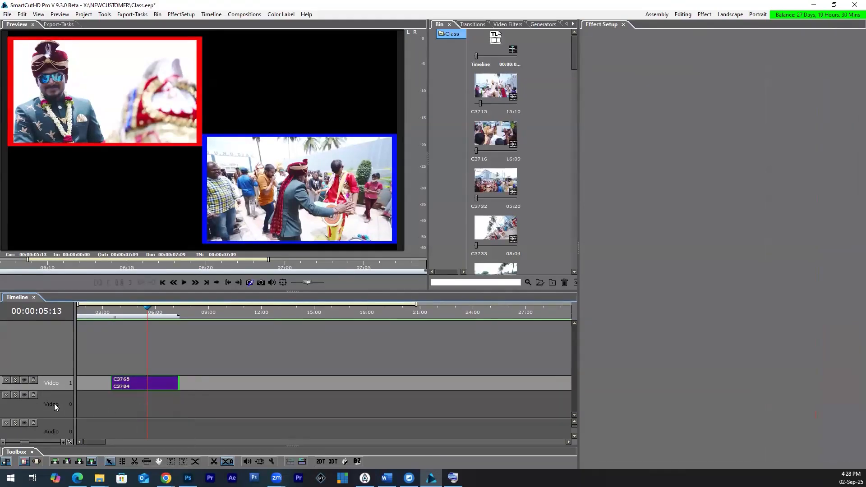
click(17, 395)
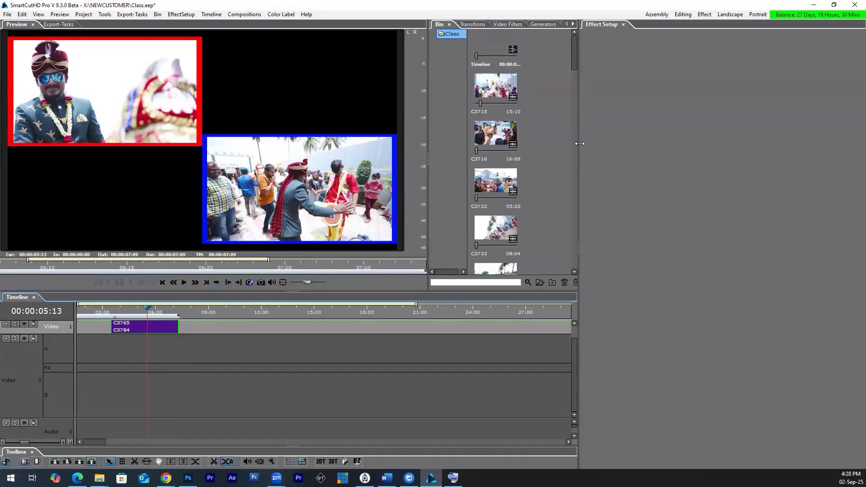
Step: Close Effect Setup, enlarge the bin, and import background clip 020 from the Content\Video folder
click(623, 24)
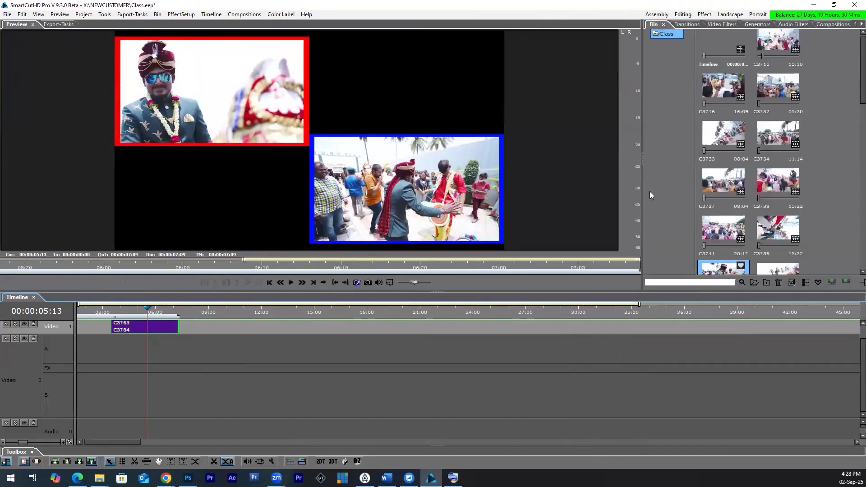
drag(642, 193, 472, 211)
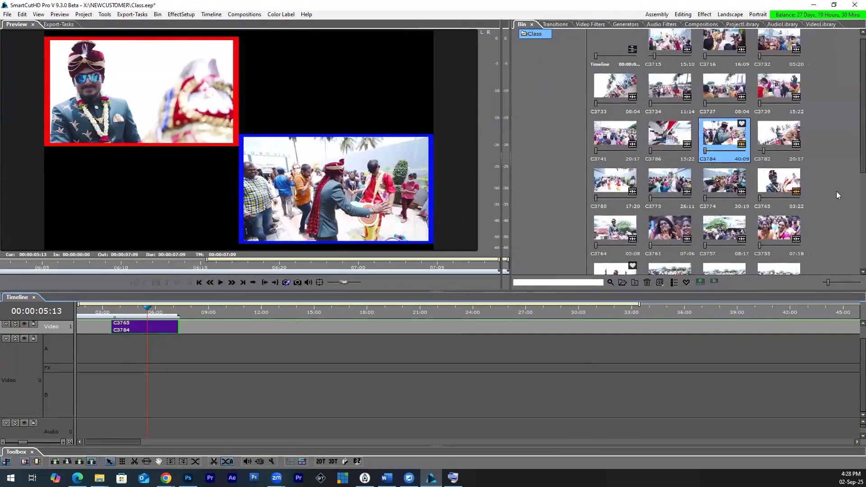
double_click(847, 191)
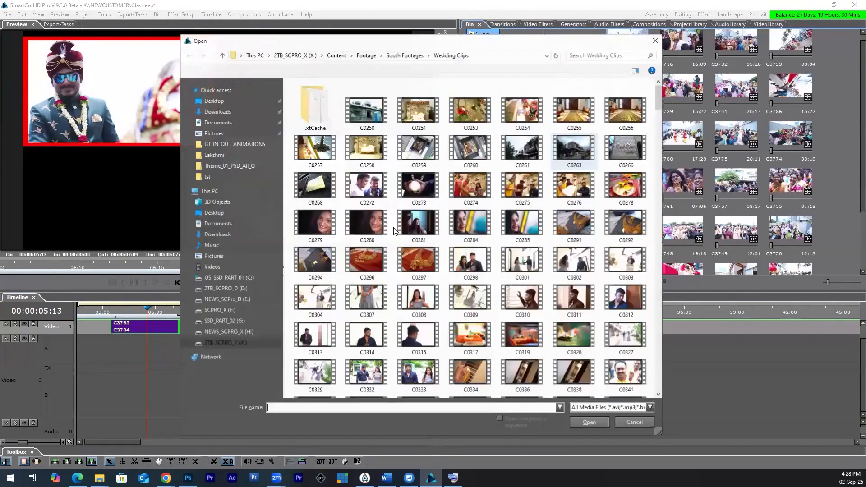
click(337, 56)
double_click(348, 191)
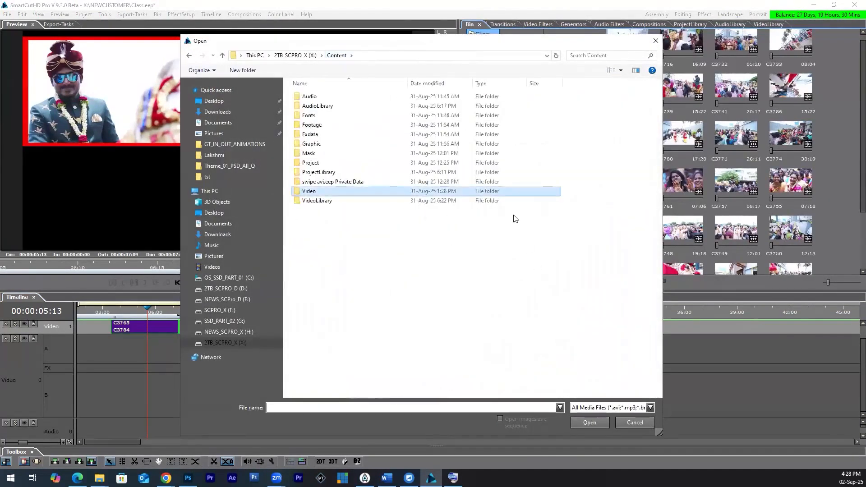
click(522, 221)
scroll(572, 365, down, 8)
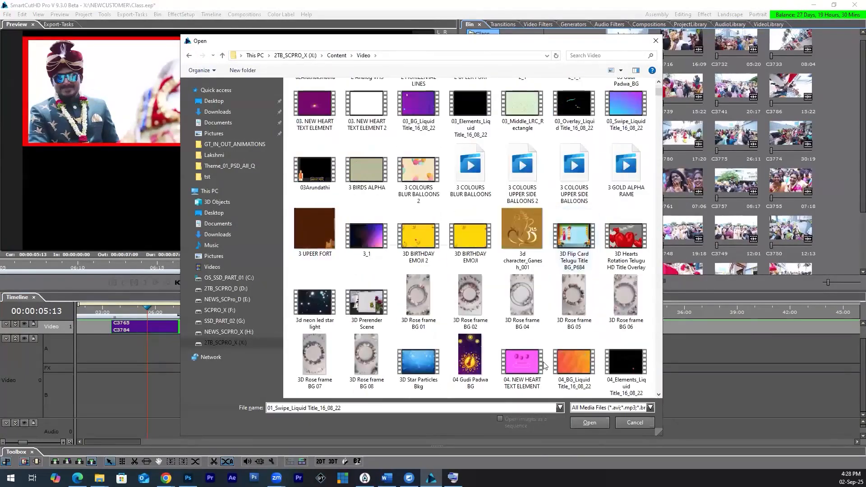
scroll(573, 365, down, 10)
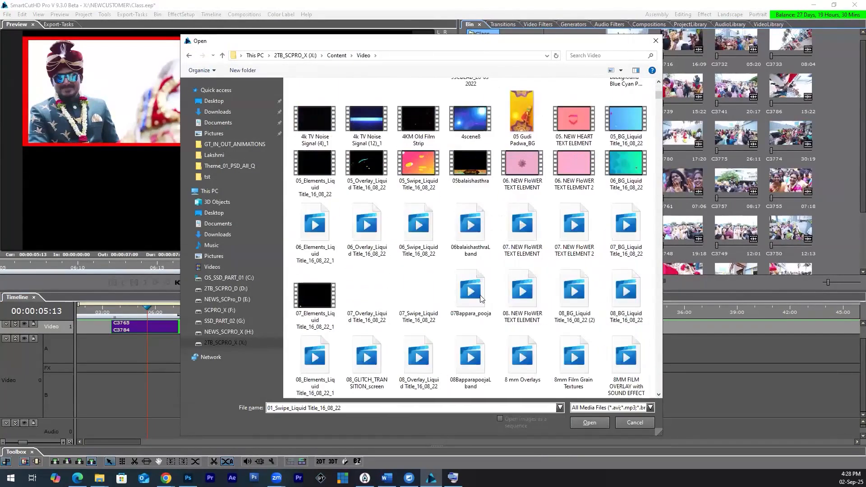
scroll(419, 315, down, 3)
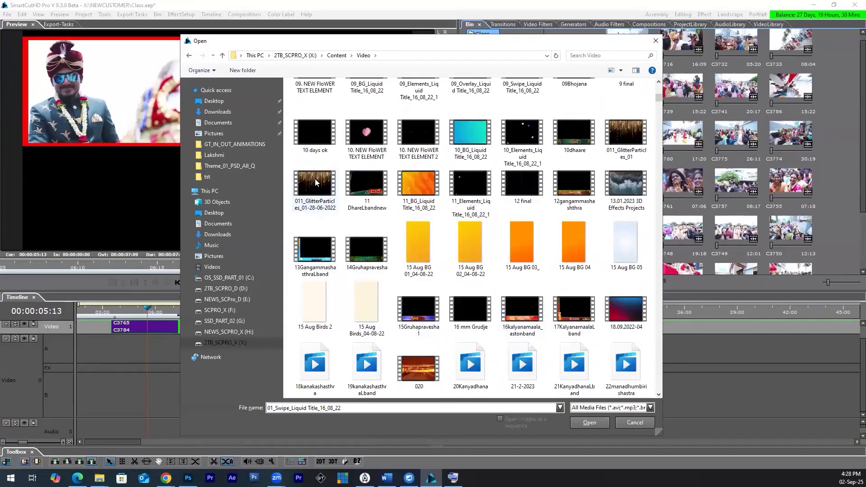
click(315, 184)
double_click(428, 367)
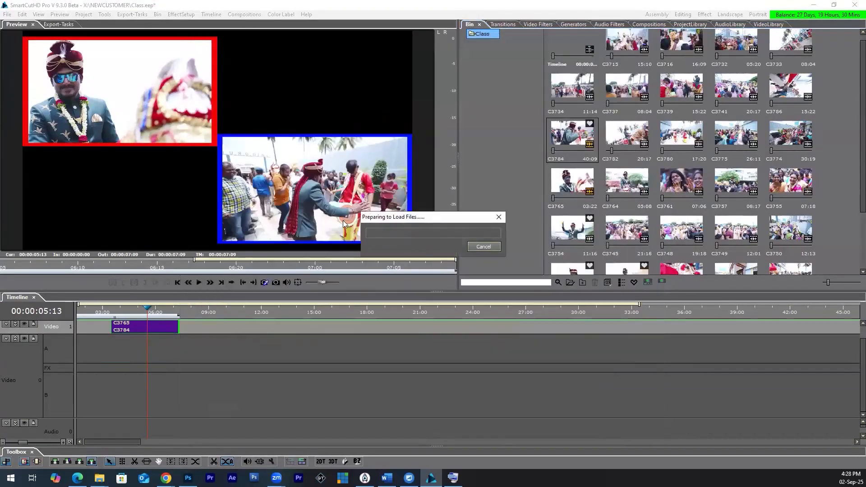
Step: Place clip 020 on row A of Video 0 beneath the layered clips, trim it to their length, and play the result
drag(572, 246, 112, 363)
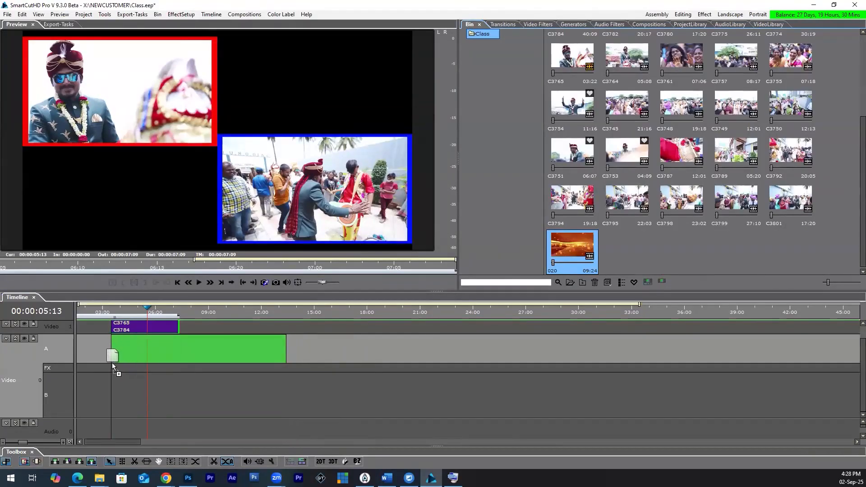
drag(284, 346, 174, 347)
click(113, 310)
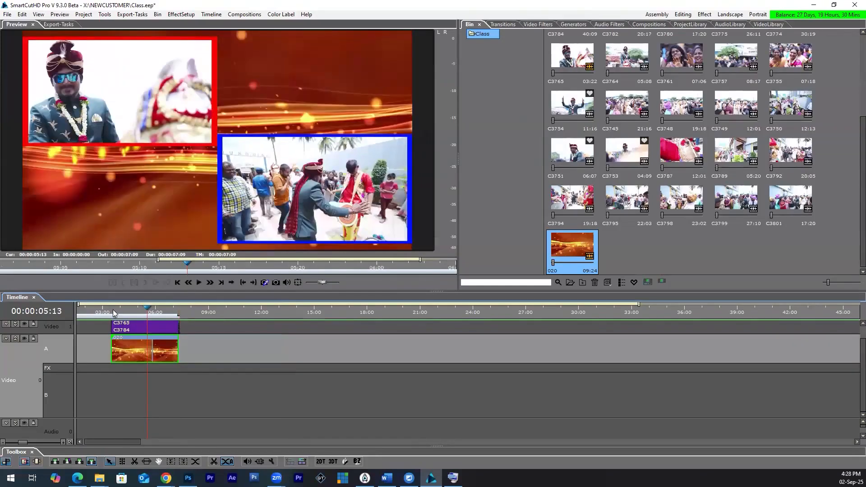
key(space)
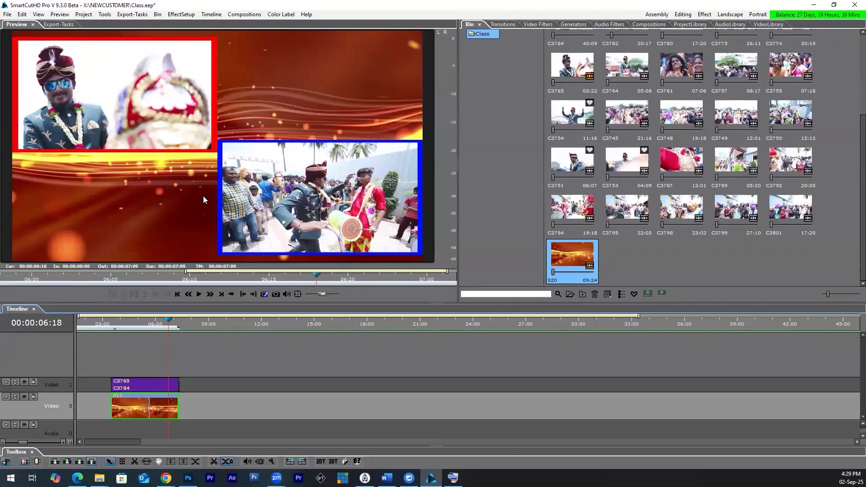
Step: Expand Video 1 into its A and B rows, select clip C3765, and play the composite
click(15, 382)
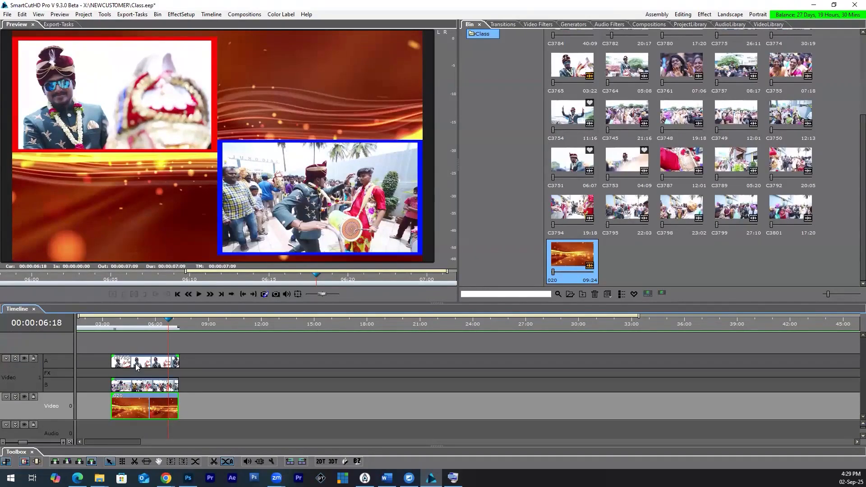
click(113, 325)
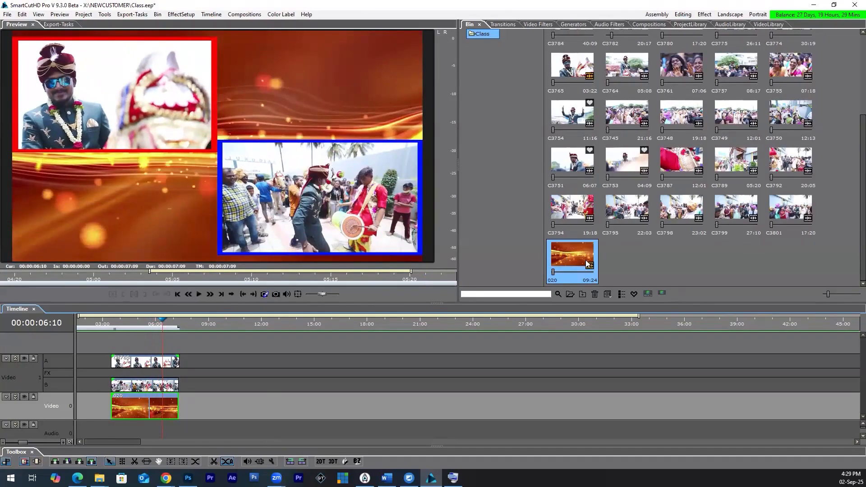
click(154, 363)
key(space)
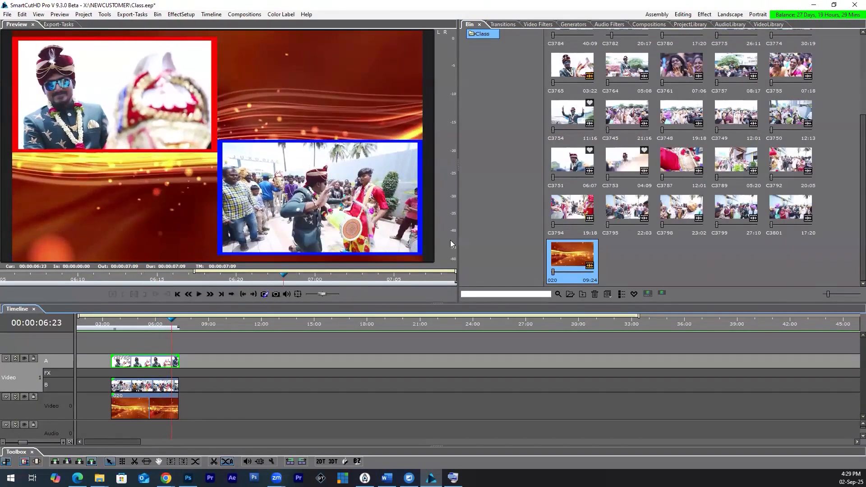
Step: Switch to the Effect workspace, show clip C3765's Motion position settings, and enlarge the preview
click(709, 15)
click(145, 363)
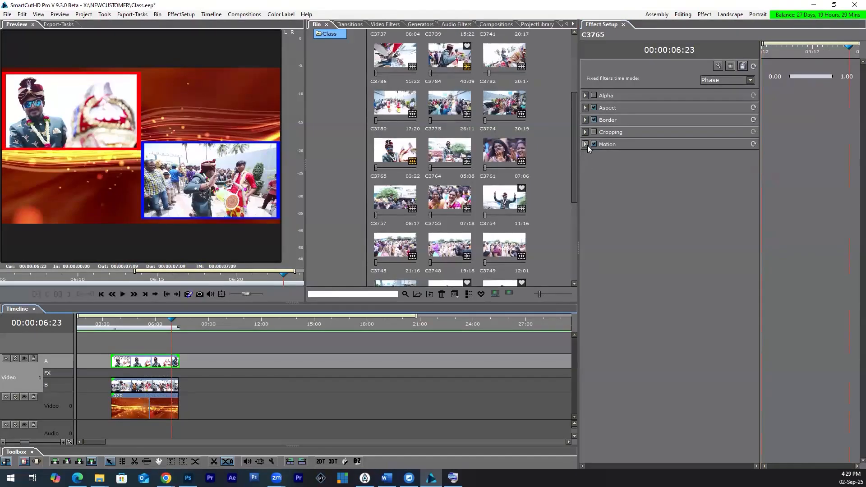
click(584, 144)
click(591, 156)
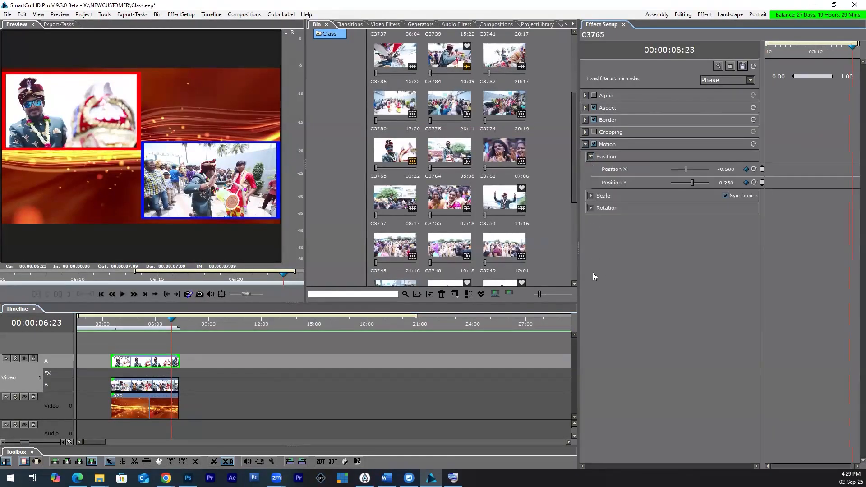
drag(305, 169, 405, 169)
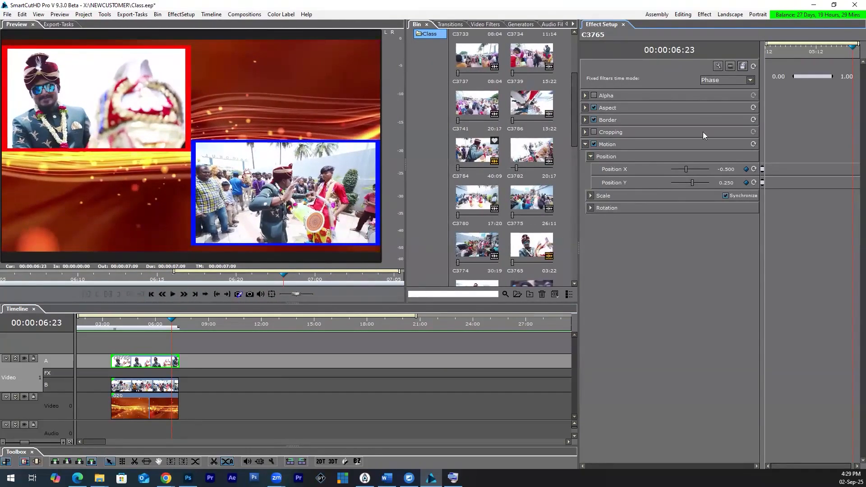
Step: Turn on keyframing for clip C3765's Position X at its first frame, 00:00:03:12
click(110, 324)
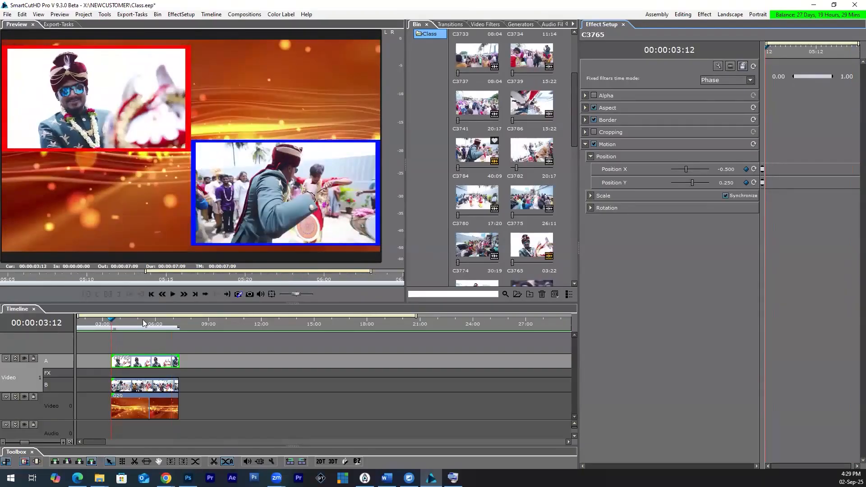
drag(116, 325, 113, 326)
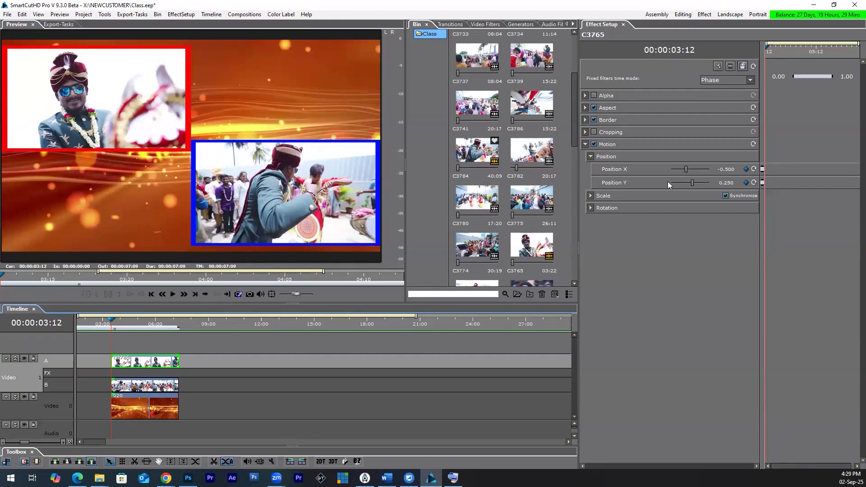
click(746, 169)
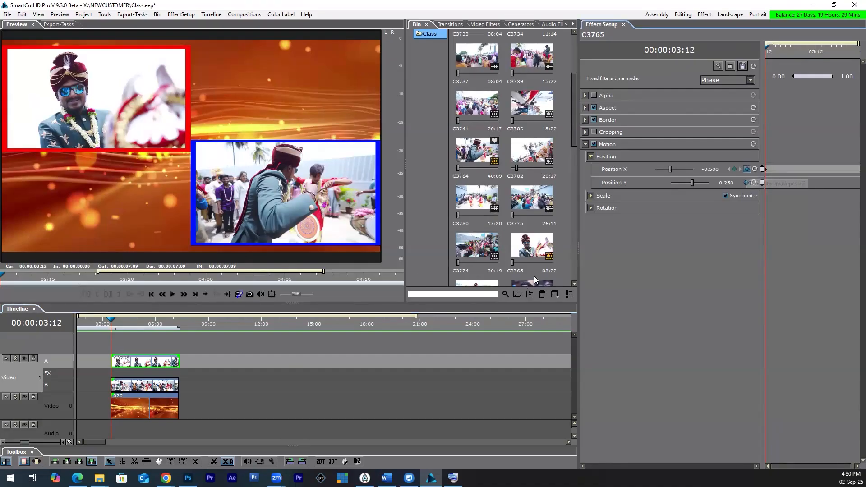
Step: Play ahead to 00:00:05:24 and set clip C3765's Position X to 0.5 there as a second keyframe
click(115, 321)
key(space)
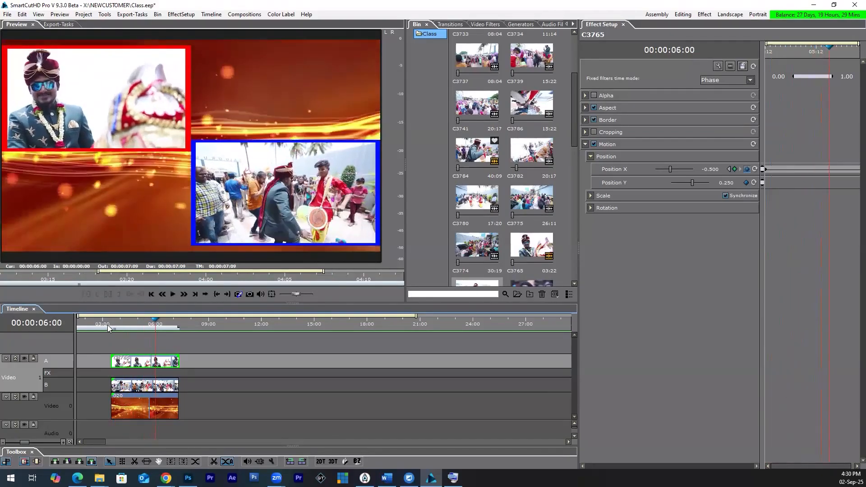
click(112, 327)
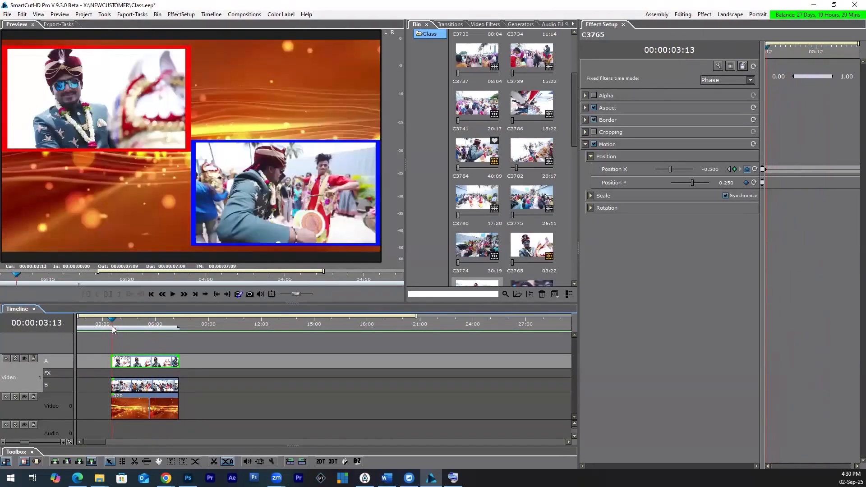
key(space)
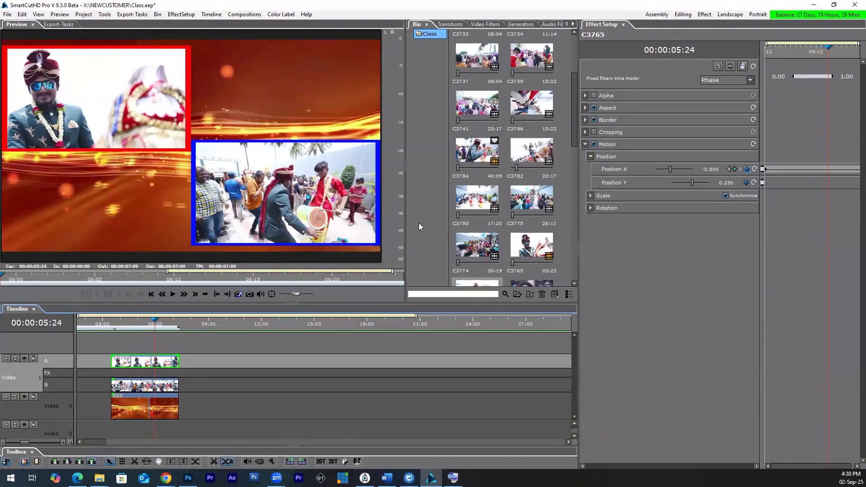
click(711, 170)
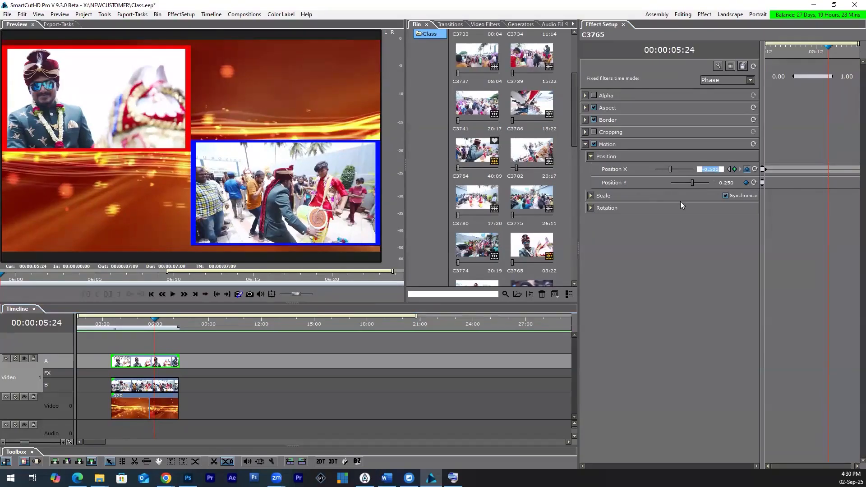
text(0)
key(Return)
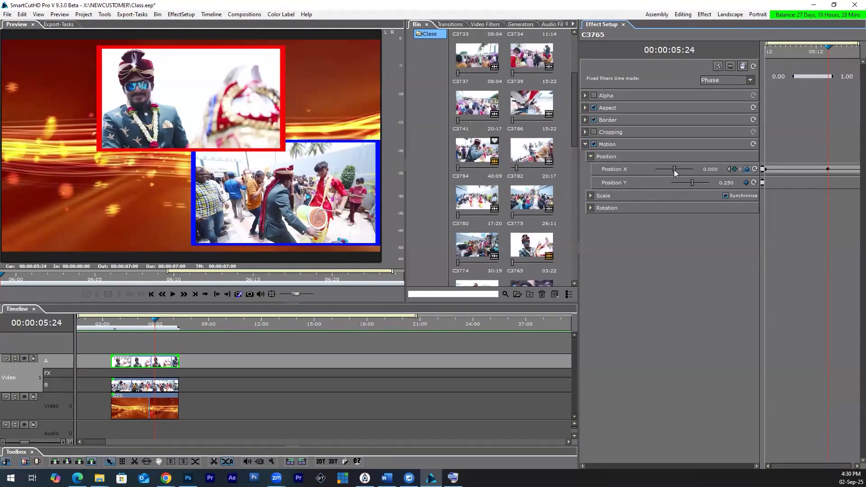
drag(674, 169, 677, 170)
double_click(715, 168)
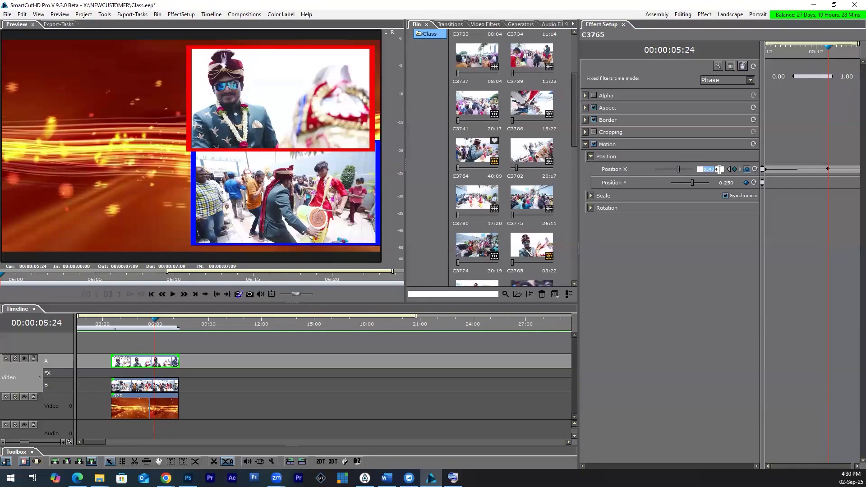
key(BackSpace)
text(.5)
key(Return)
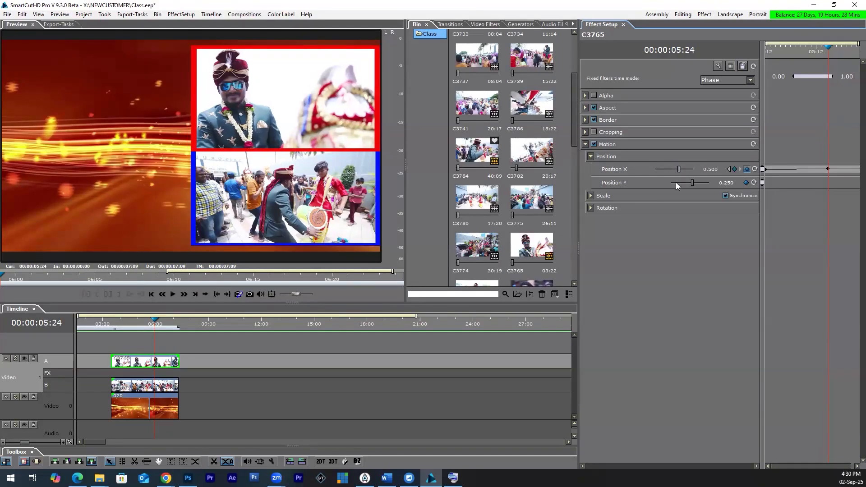
Step: Turn on keyframing for clip C3784's Motion Position X at 00:00:03:12, and move the playhead to 00:00:05:24
click(164, 390)
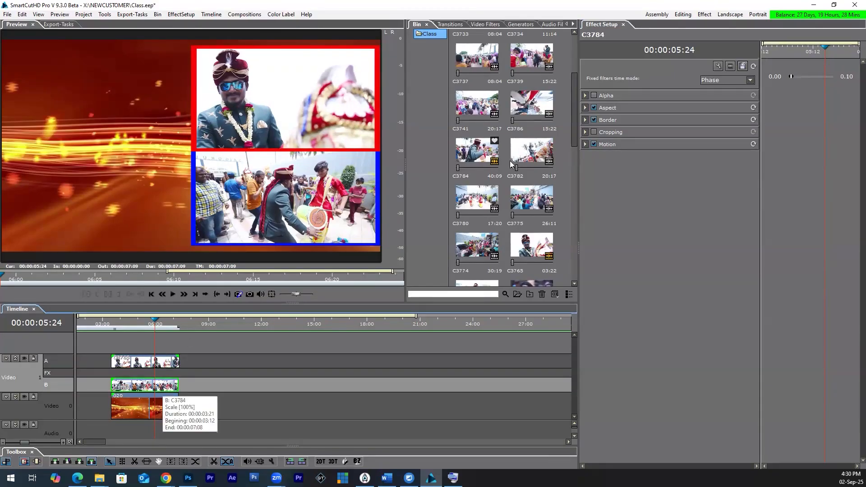
click(585, 144)
click(590, 157)
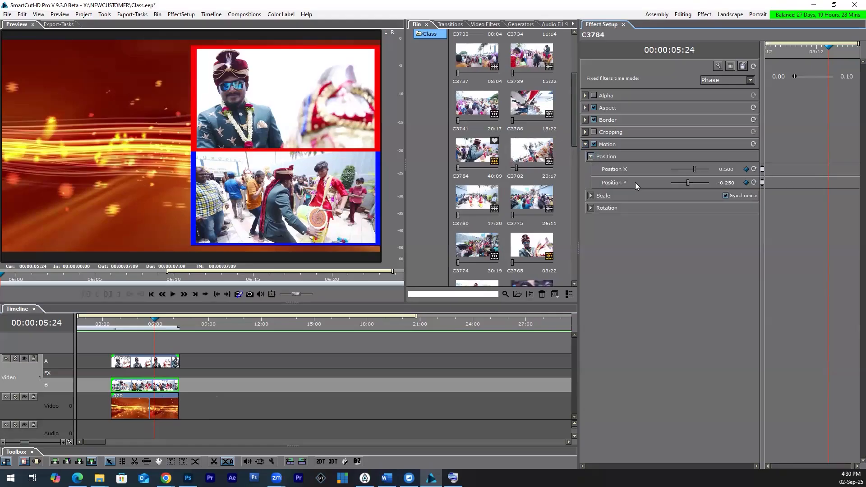
click(113, 324)
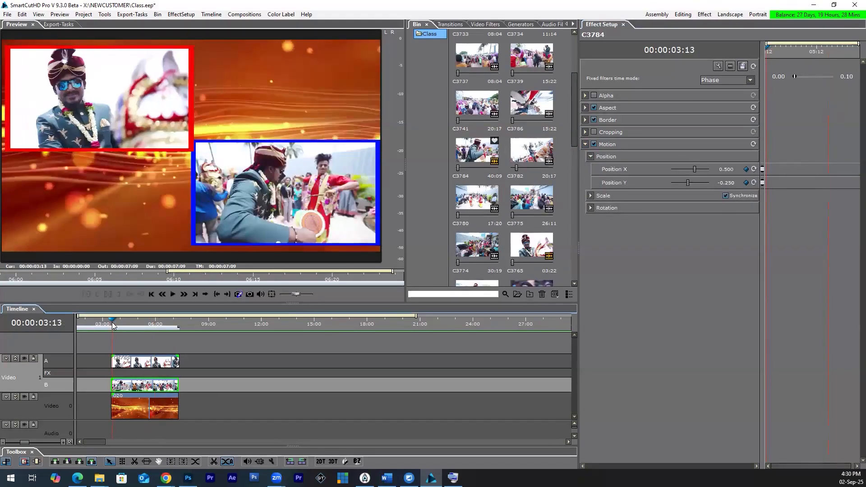
drag(112, 323, 111, 323)
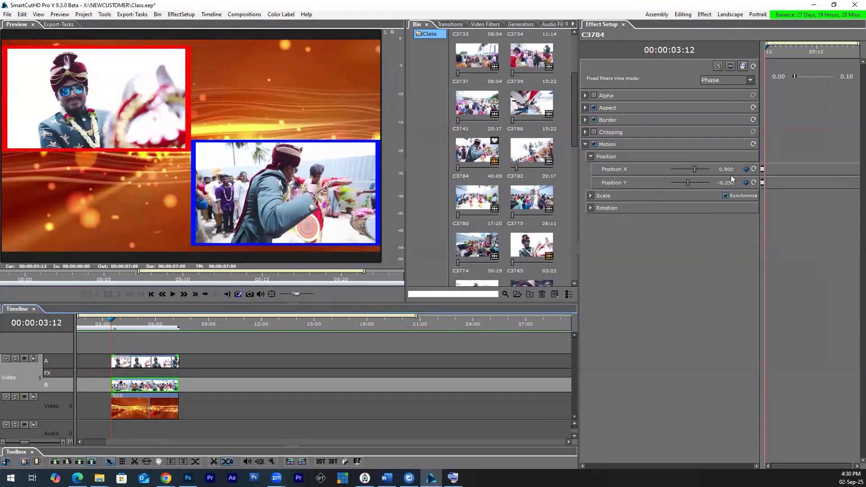
click(747, 169)
mouse_move(150, 323)
mouse_down()
mouse_move(169, 326)
mouse_move(155, 326)
mouse_up()
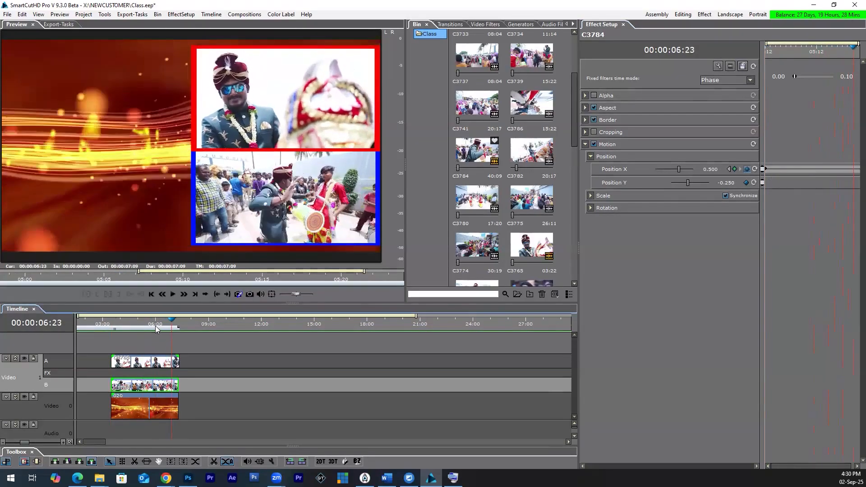
double_click(725, 182)
drag(740, 182, 697, 189)
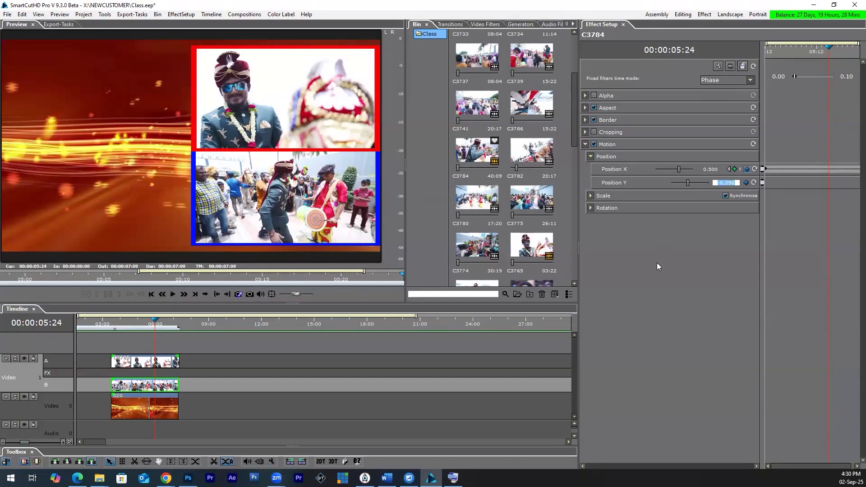
text(0.25)
key(Return)
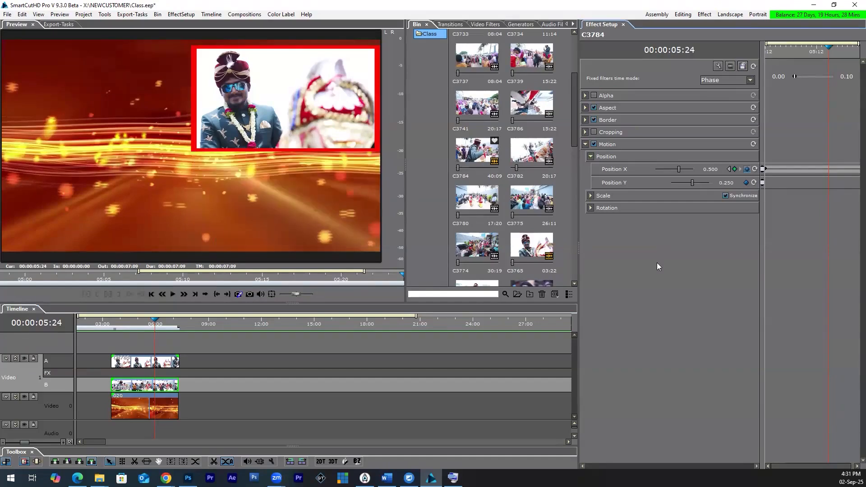
drag(692, 182, 684, 184)
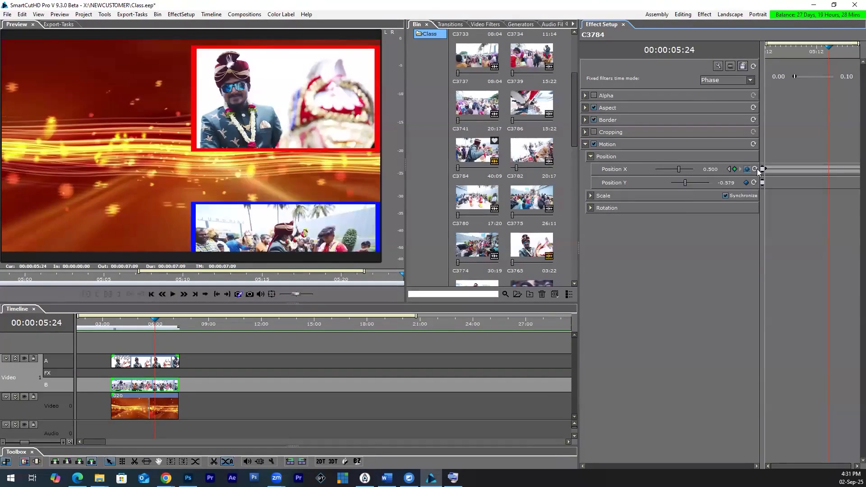
key(ctrl+z)
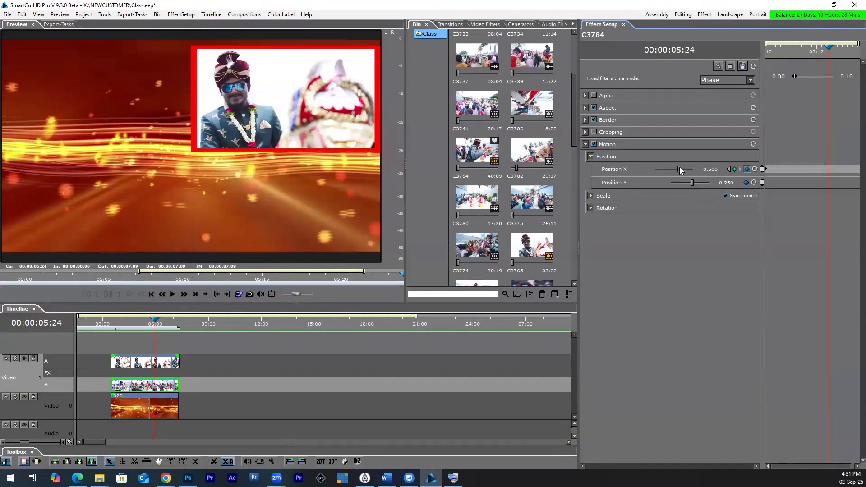
key(ctrl+z)
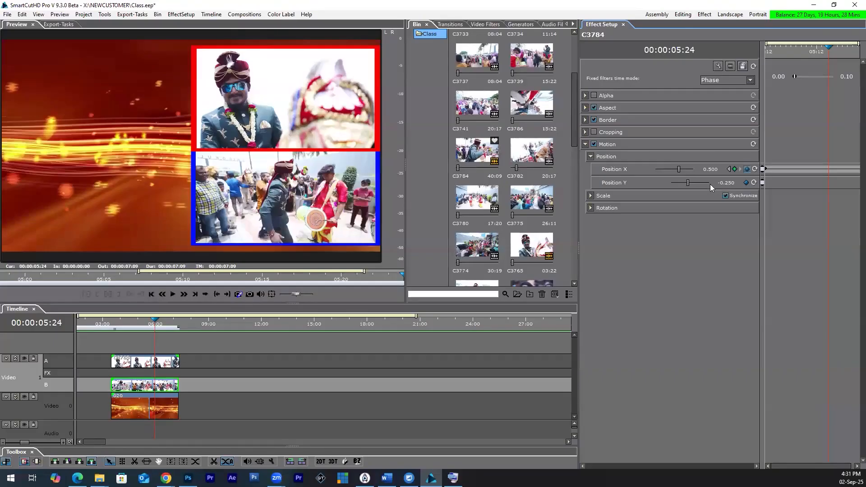
Step: Set clip C3784's Position X to -0.5 at 00:00:05:24 and scrub onward to 00:00:06:09 to check the swap
mouse_move(678, 170)
mouse_down()
mouse_move(670, 170)
mouse_move(686, 174)
mouse_up()
click(716, 169)
text(-)
text(0.5)
key(Return)
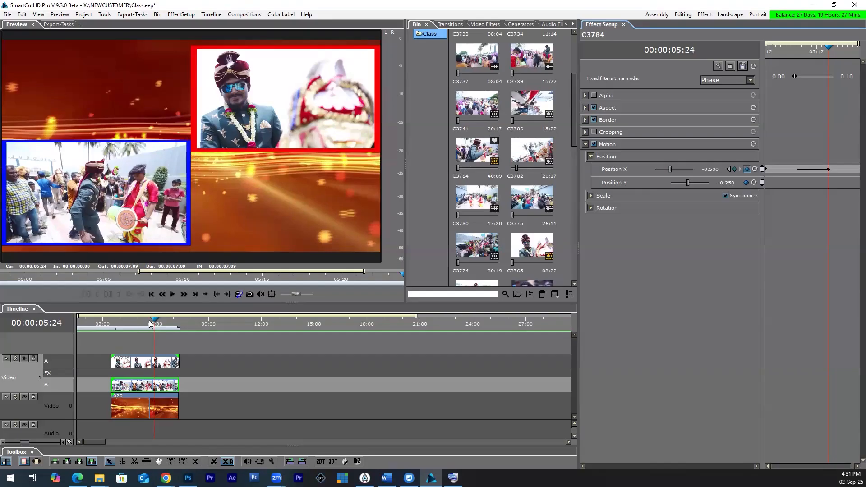
mouse_move(154, 324)
mouse_down()
mouse_move(110, 327)
mouse_move(163, 329)
mouse_up()
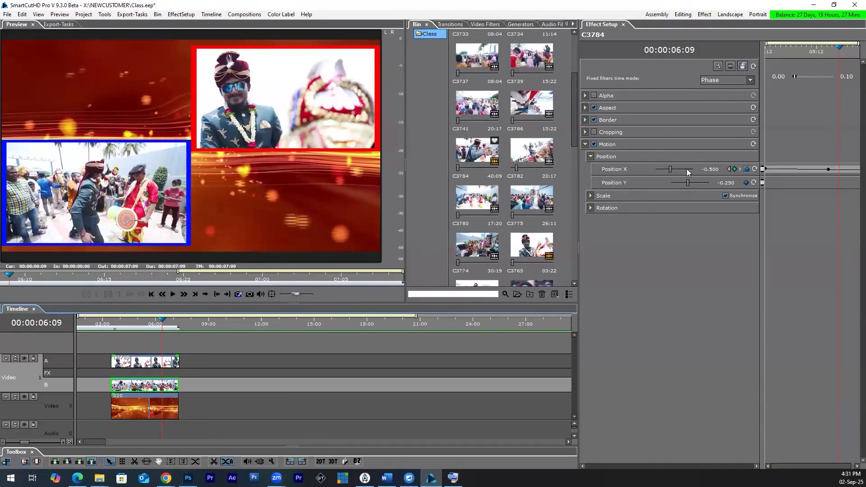
Step: Select background clip 020, return to 00:00:03:12, and enable its Alpha filter with the Opacity setting shown
click(147, 409)
drag(138, 323, 111, 335)
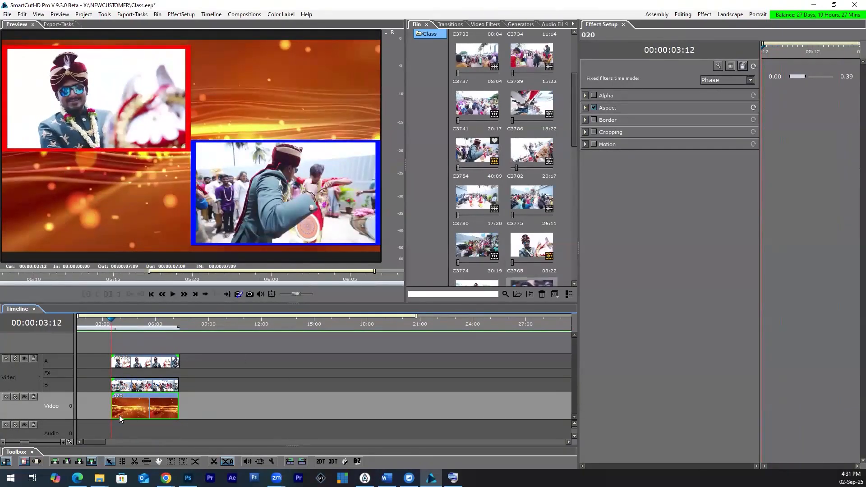
click(594, 96)
click(585, 95)
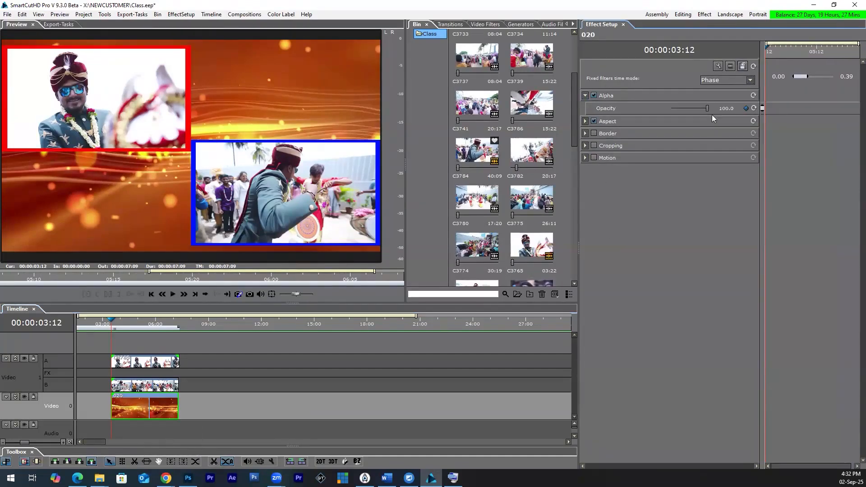
Step: Try background clip 020 at opacity 0, restore it to 100, and scrub through the composite back to 00:00:03:12
drag(706, 107, 670, 113)
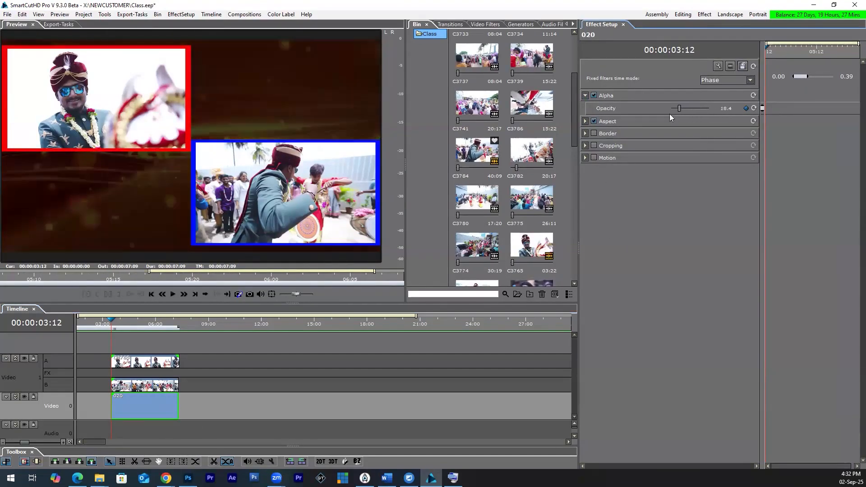
drag(122, 322, 138, 326)
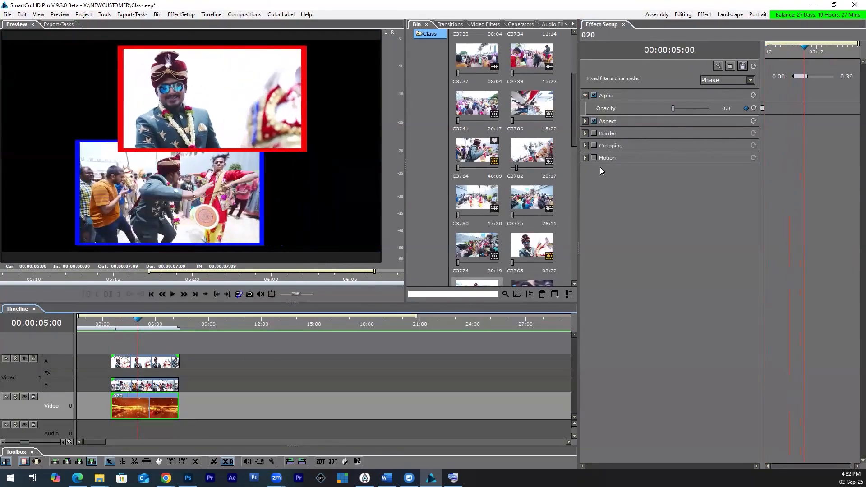
drag(676, 109, 718, 110)
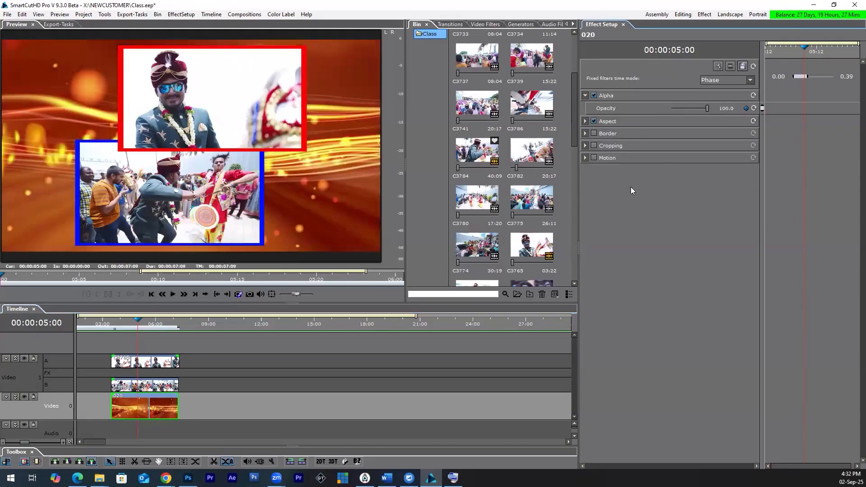
click(136, 321)
drag(136, 322, 113, 327)
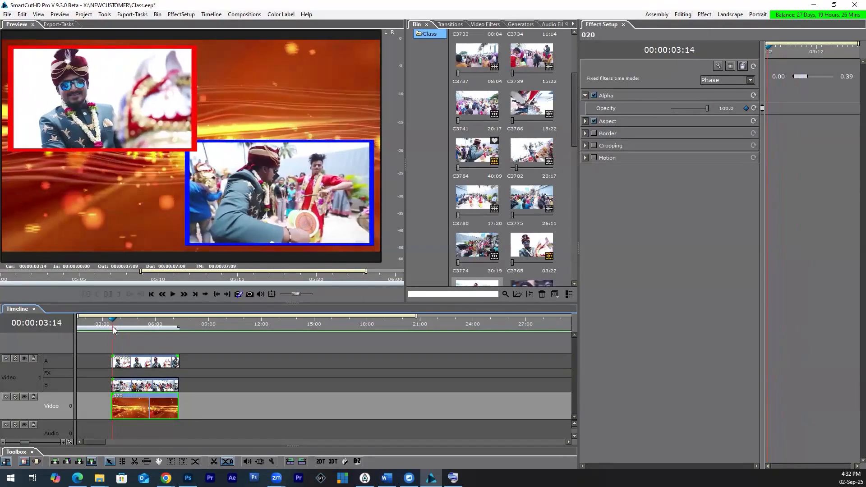
key(Left)
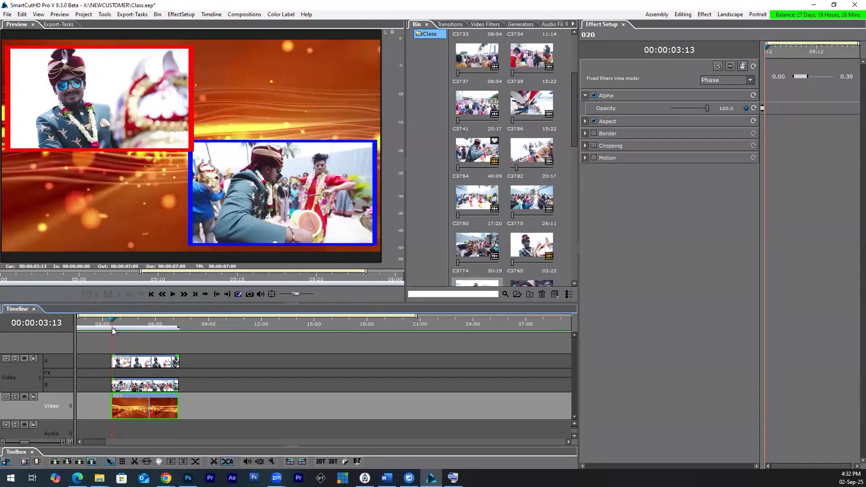
drag(112, 328, 137, 330)
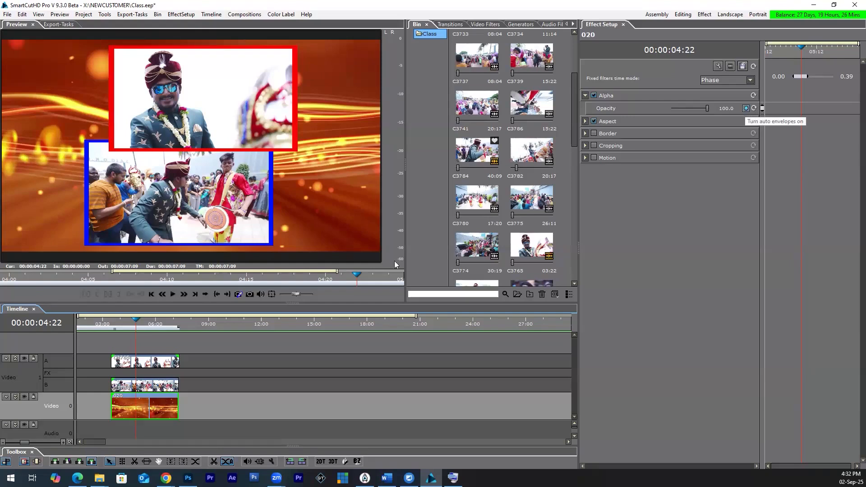
drag(135, 324, 111, 326)
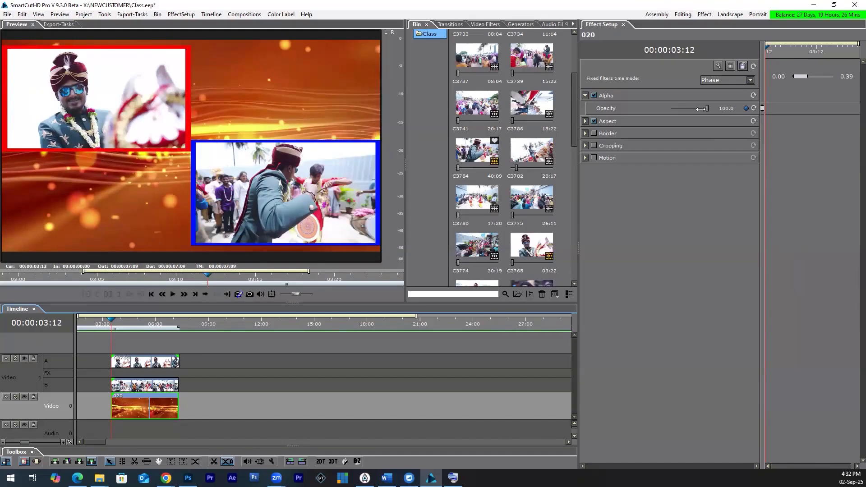
Step: Keyframe background clip 020's opacity from 0 at 00:00:03:12 to 100 at 00:00:05:12
drag(700, 109, 671, 109)
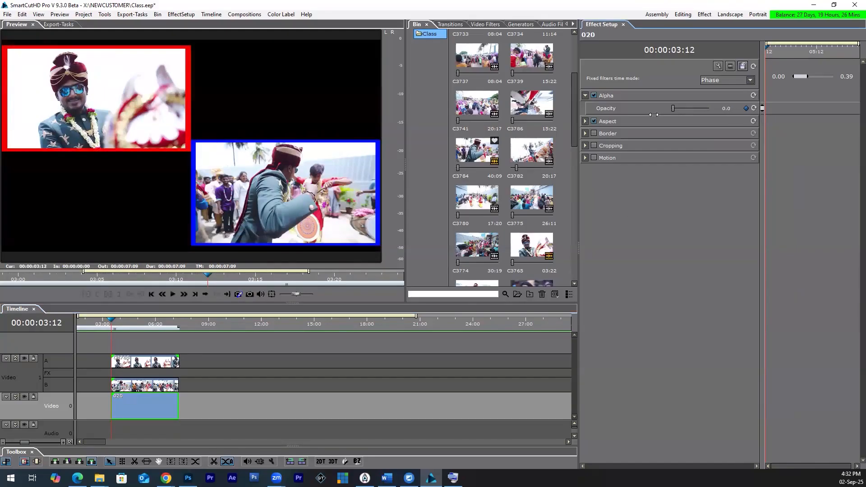
click(745, 109)
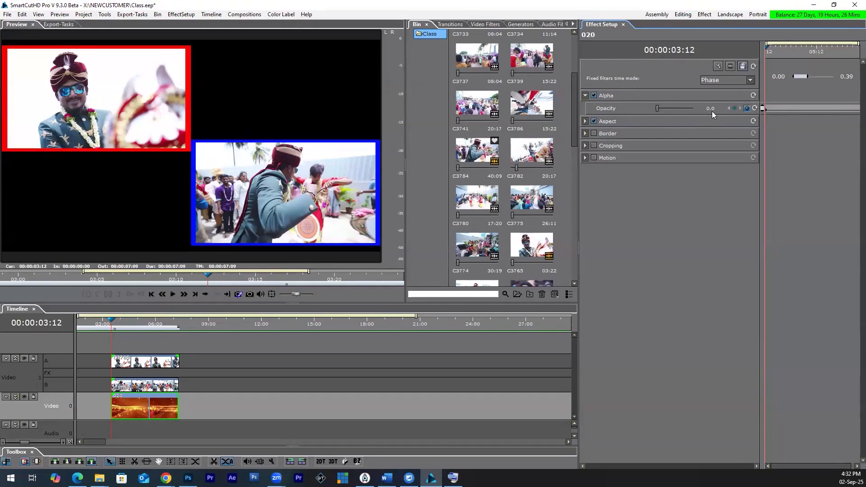
drag(113, 324, 137, 328)
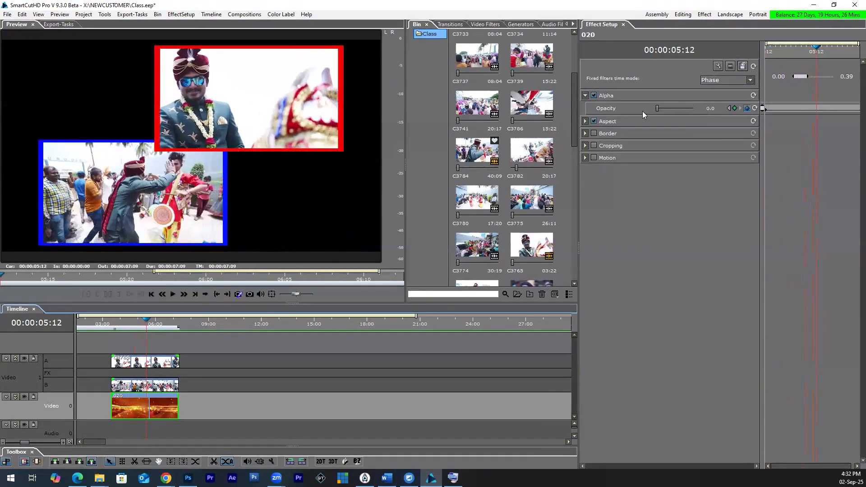
drag(657, 107, 707, 109)
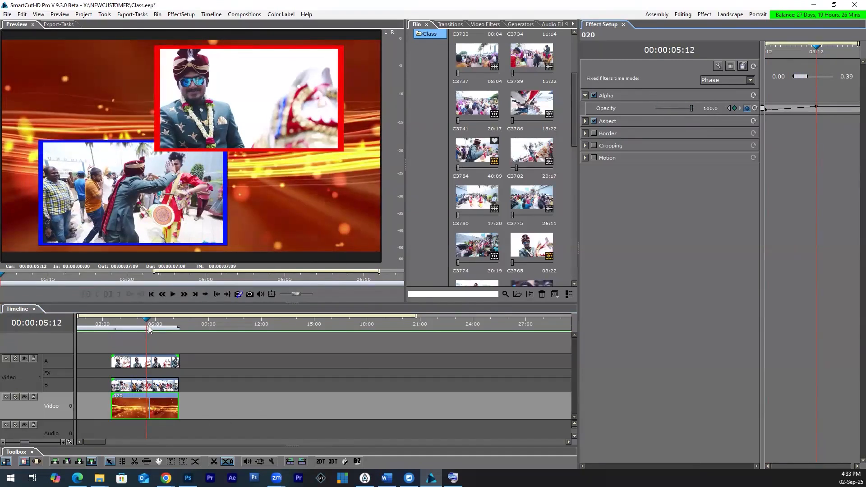
Step: Review the animated composite beyond 00:00:06:01, play it from before the clips, and check the background fade at 00:00:03:22
drag(144, 323, 156, 339)
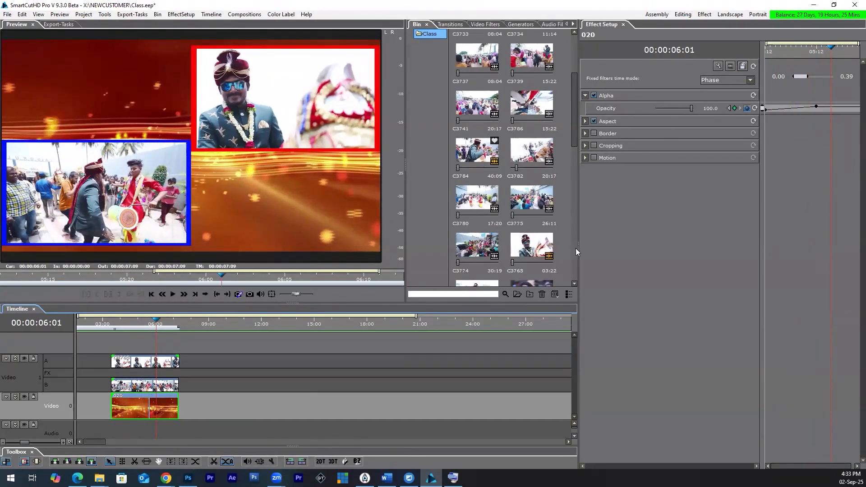
click(113, 323)
key(space)
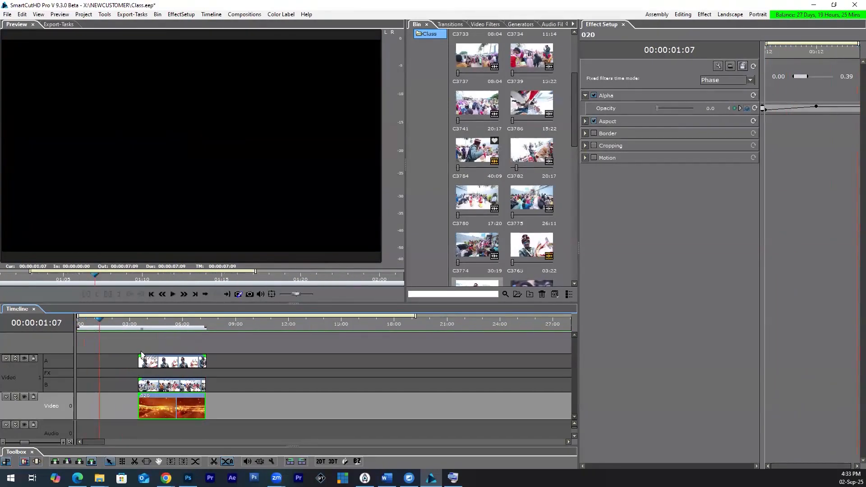
click(145, 320)
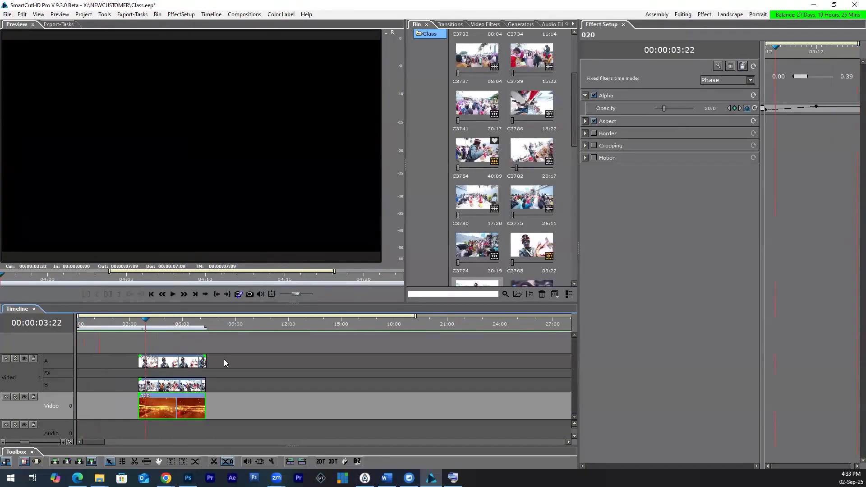
Step: Close the effect settings for clip 020 and delete all three composite clips from the timeline
click(623, 25)
drag(609, 159, 481, 197)
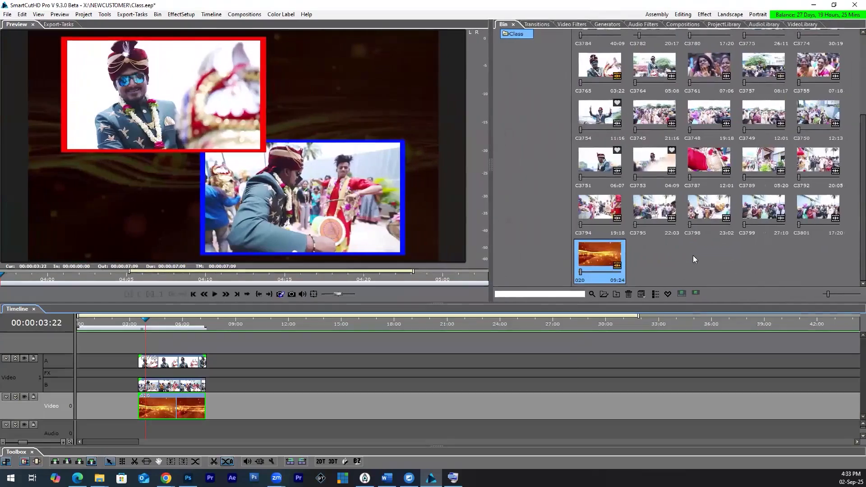
drag(228, 357, 131, 399)
key(Delete)
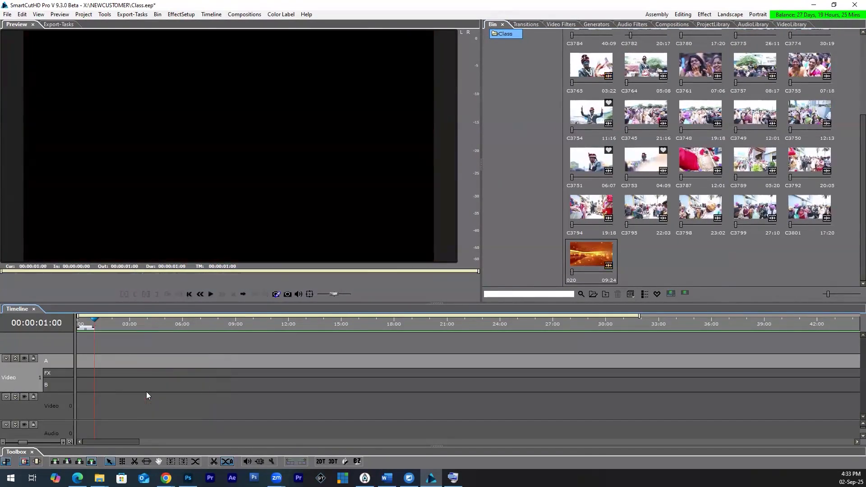
Step: Collapse the Video 1 track's A, FX and B rows into a single row and select the Audio 0 track
click(15, 358)
click(15, 384)
click(15, 358)
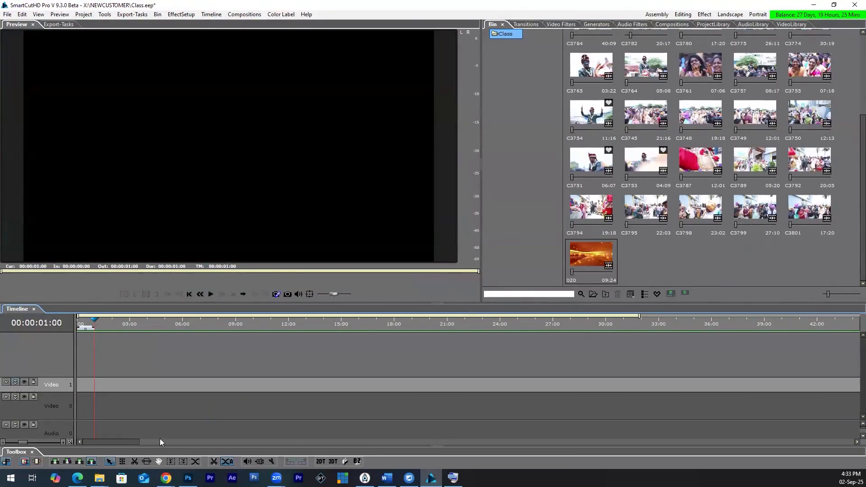
click(79, 434)
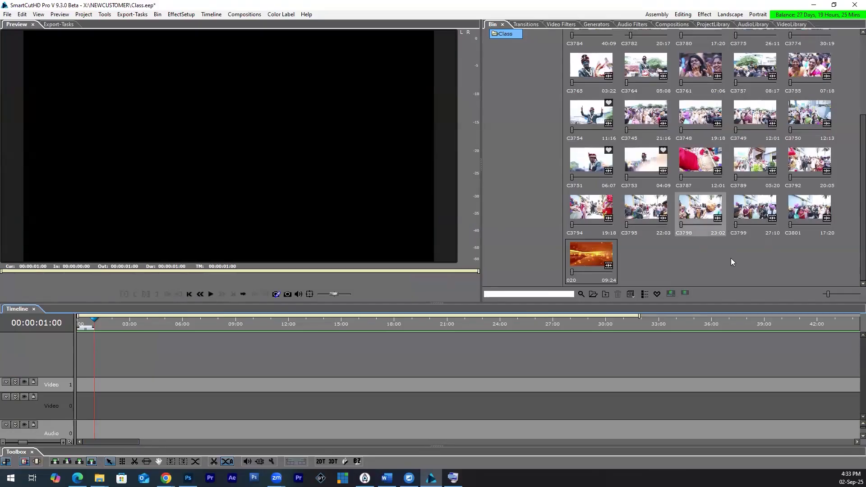
Step: Select clip C3715 at the start of the Class bin
scroll(735, 261, up, 2)
scroll(714, 169, up, 1)
click(645, 49)
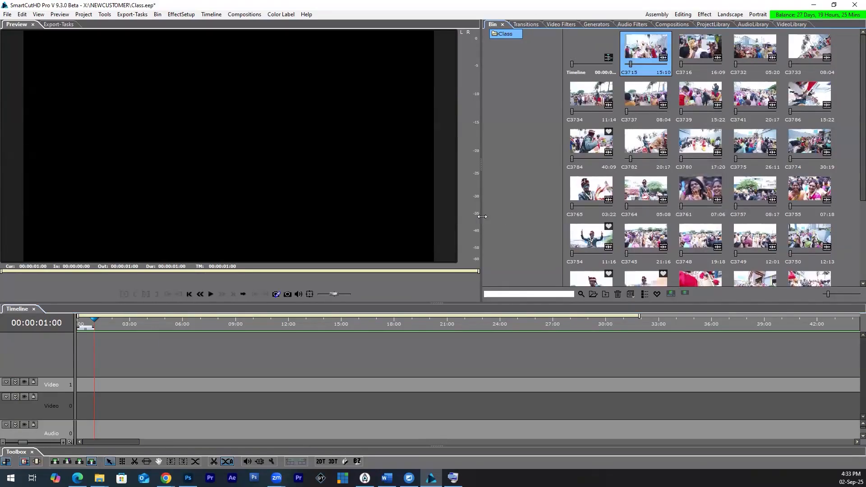
Step: Widen the media library area and display the Telugu category of compositions
drag(475, 229, 412, 241)
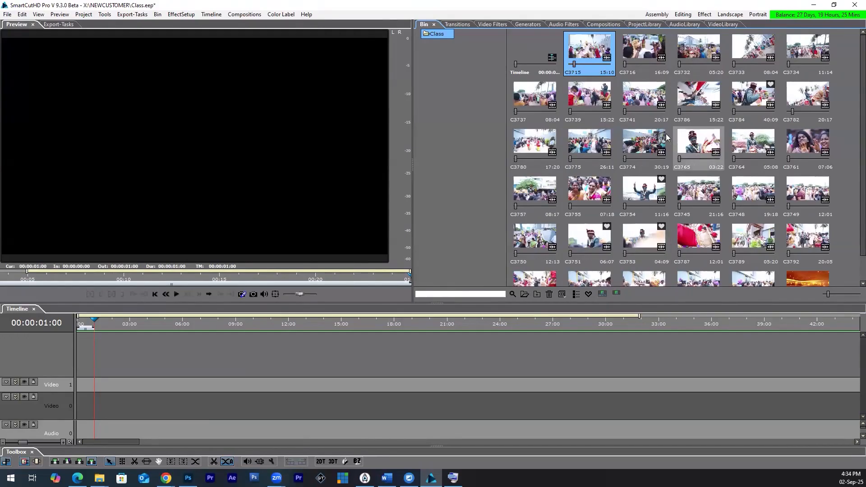
click(600, 25)
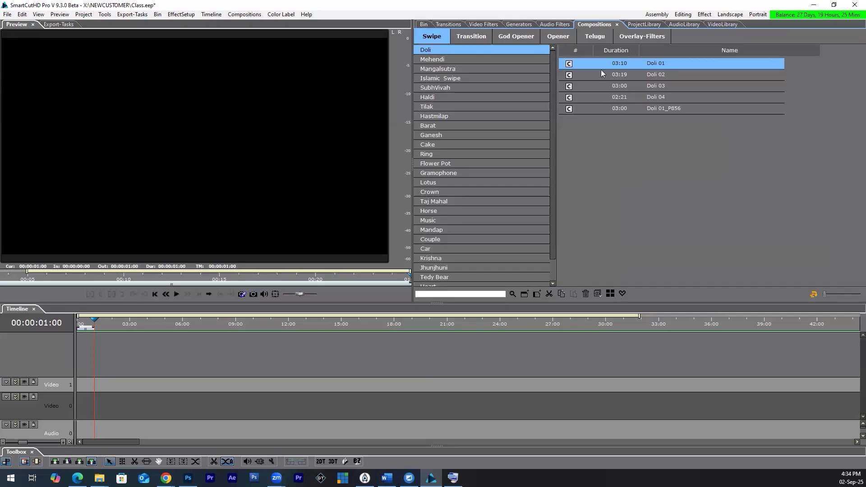
click(595, 37)
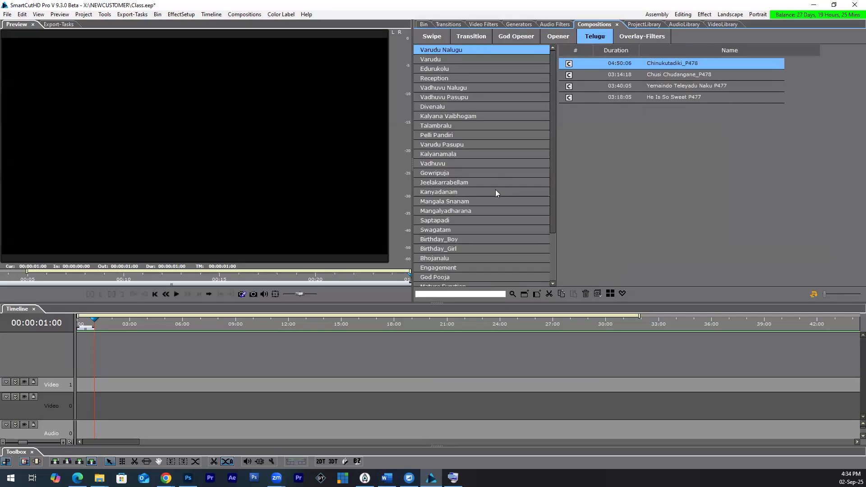
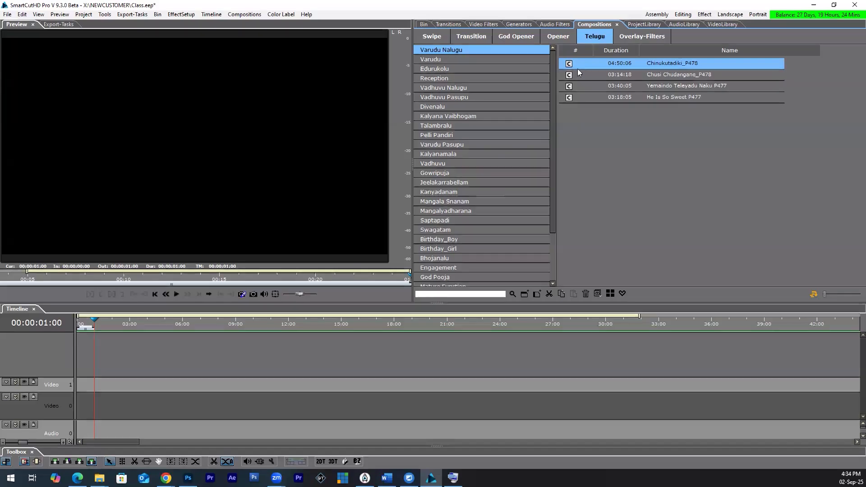
Step: Look through the Telugu composition subcategories, including Varudu, Reception, Vadhuvu Pasupu, Jeelakarrabellam, Gowripuja, Kalyanamala and Varudu Pasupu
click(456, 59)
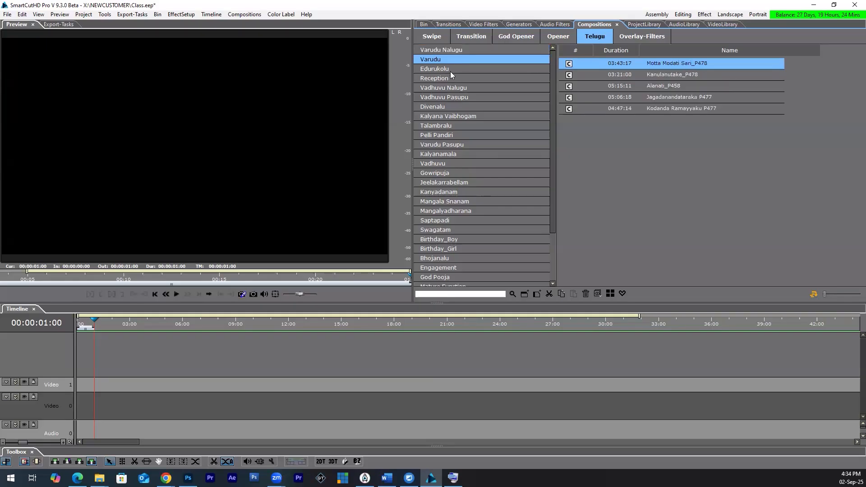
click(450, 69)
click(450, 77)
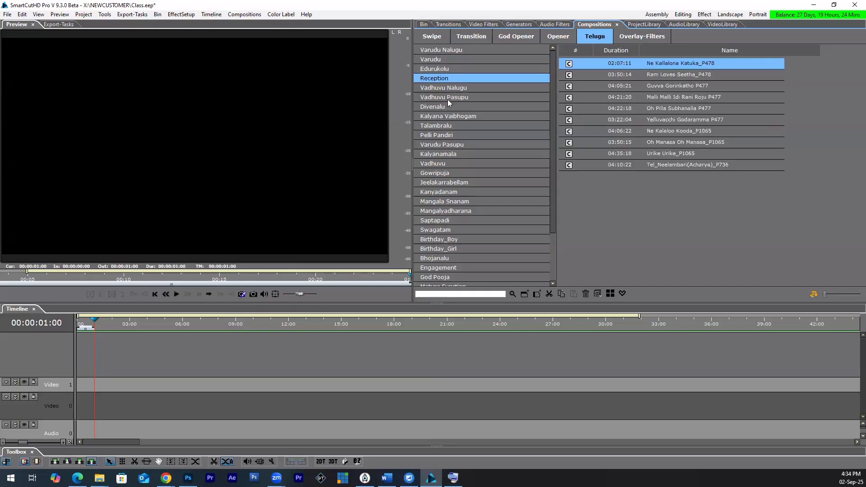
click(447, 99)
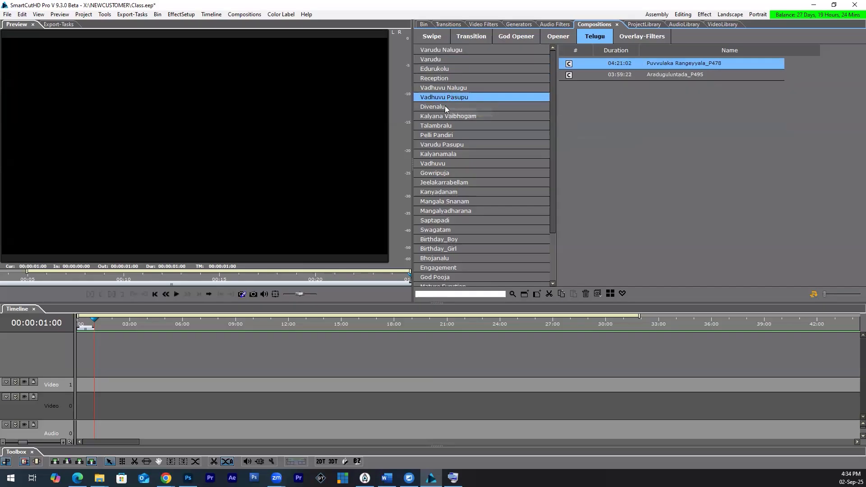
click(445, 107)
click(437, 183)
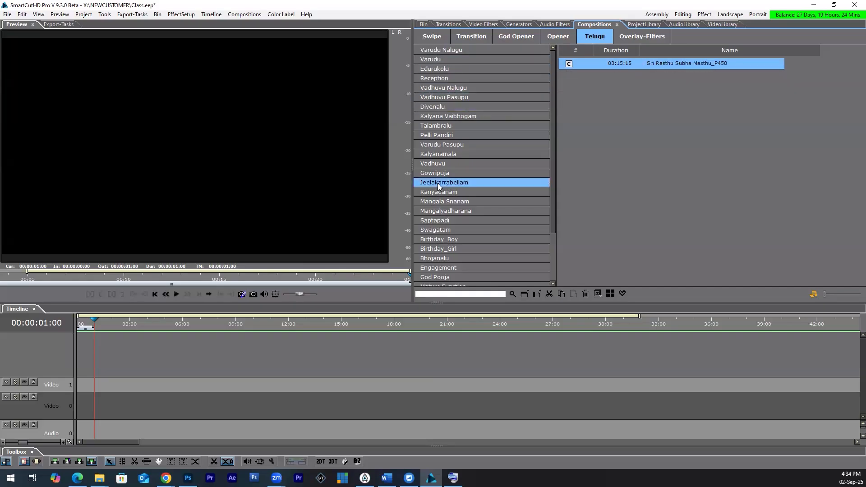
click(439, 201)
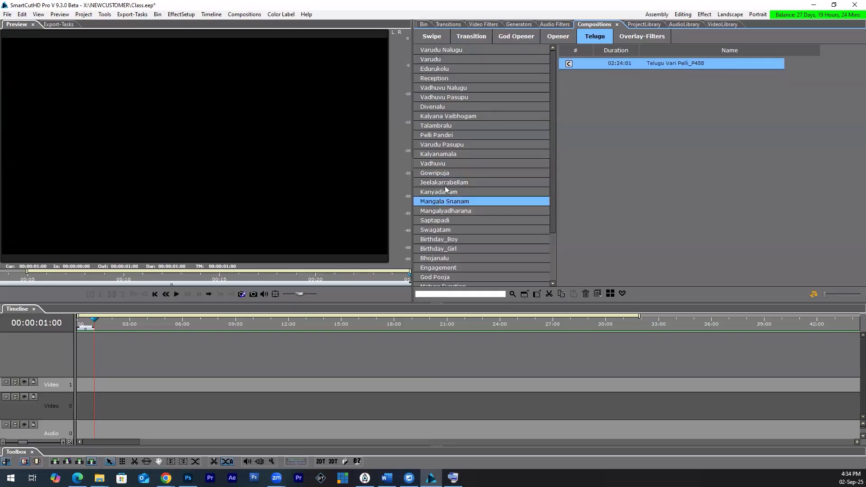
click(445, 174)
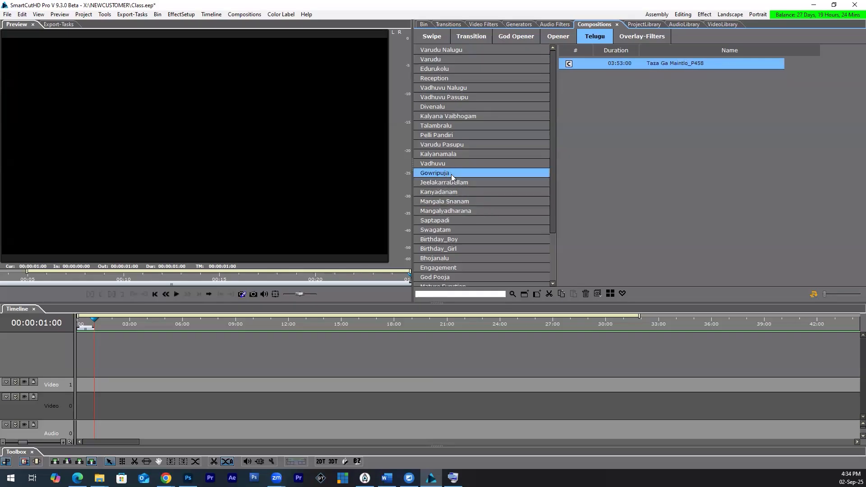
click(449, 163)
click(444, 154)
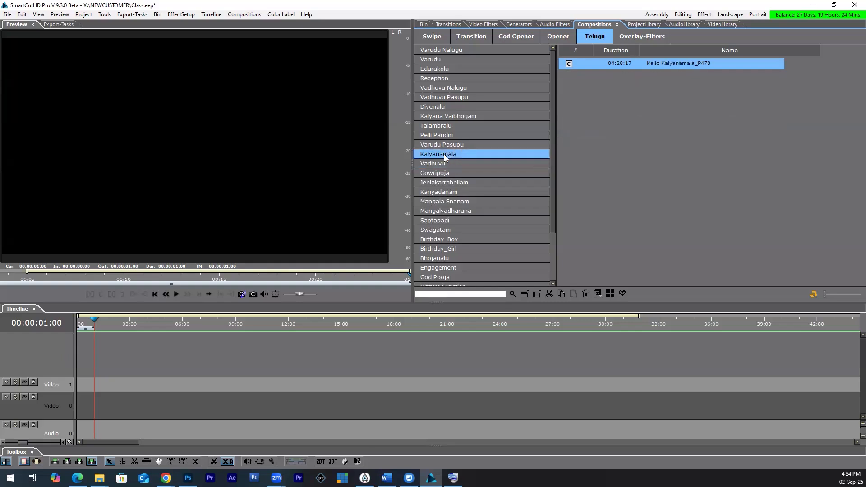
click(444, 145)
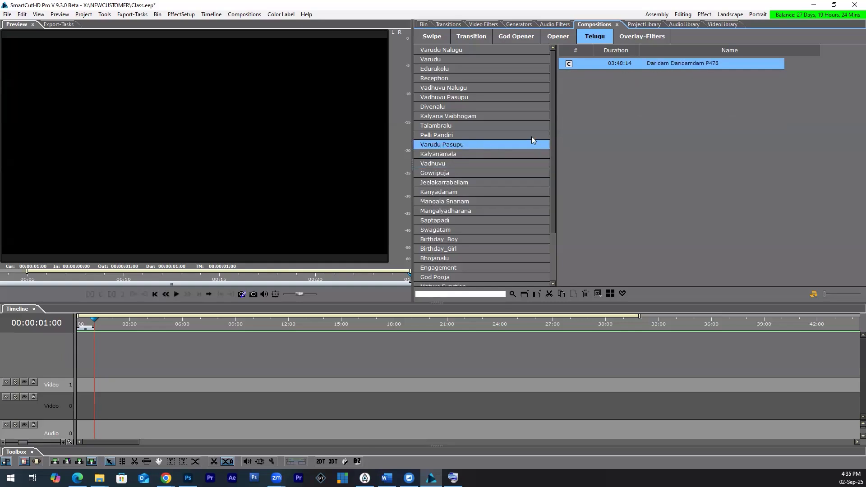
Step: Preview the Daridam Daridamdam P478 composition from the Varudu Pasupu subcategory for a few seconds
double_click(660, 66)
click(176, 294)
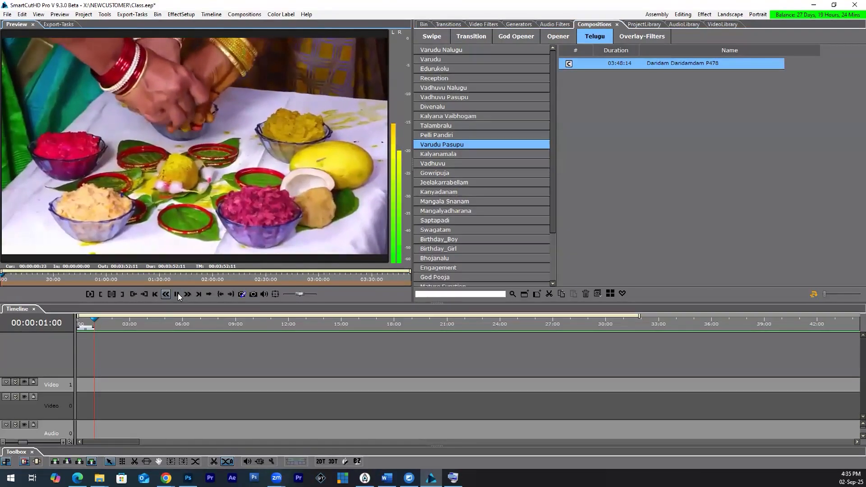
click(21, 277)
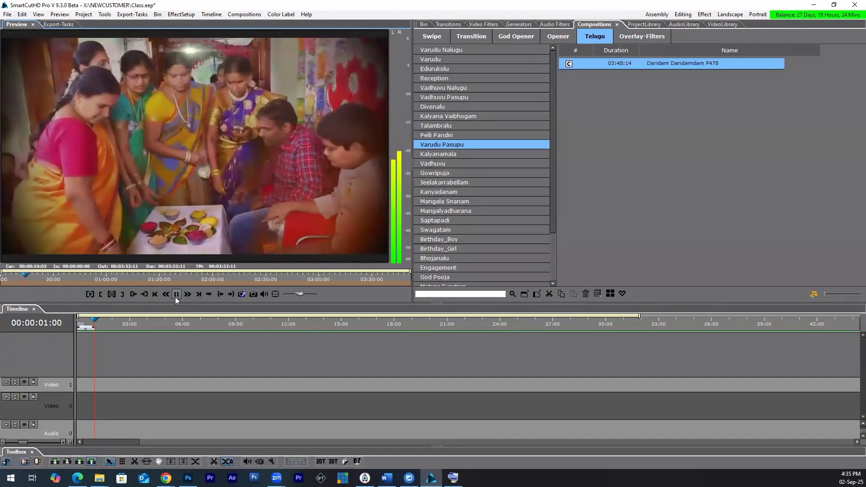
key(space)
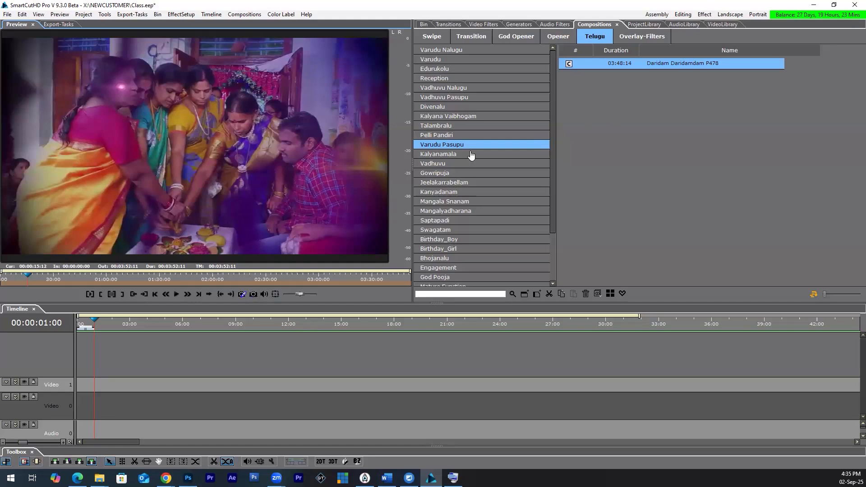
Step: Preview the Oh Pilla Subhanalla P477 composition from the Reception subcategory, starting a little way into the song
click(448, 79)
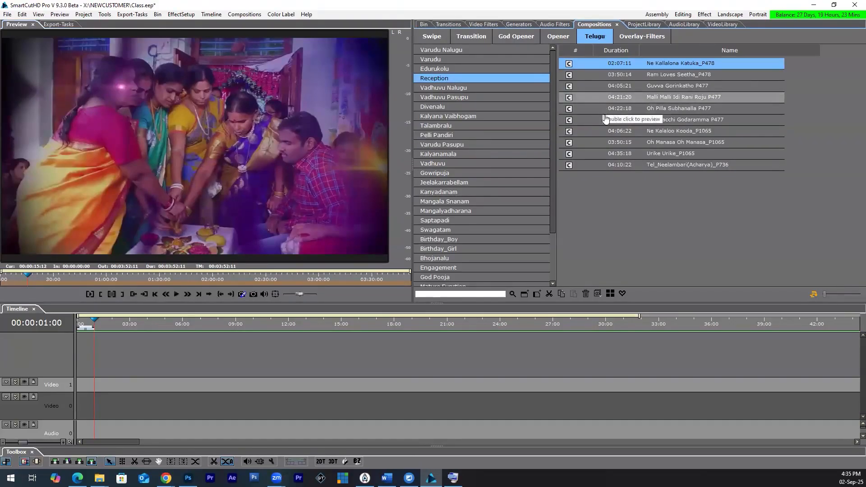
click(689, 109)
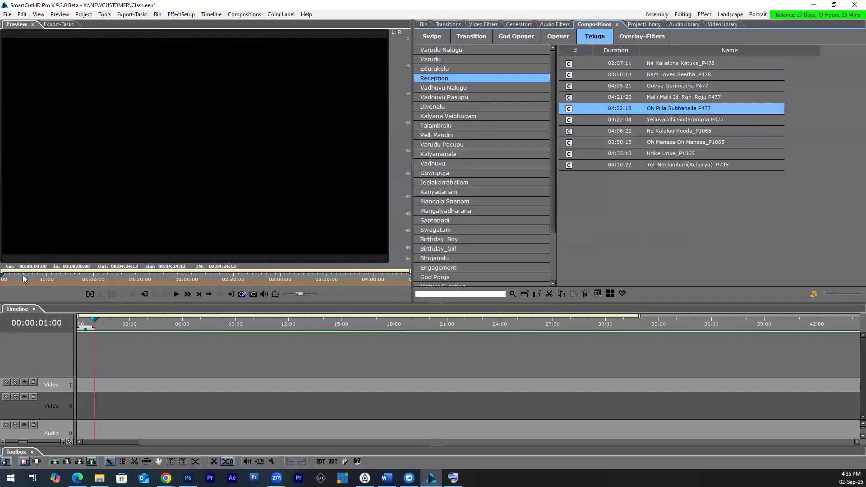
click(22, 279)
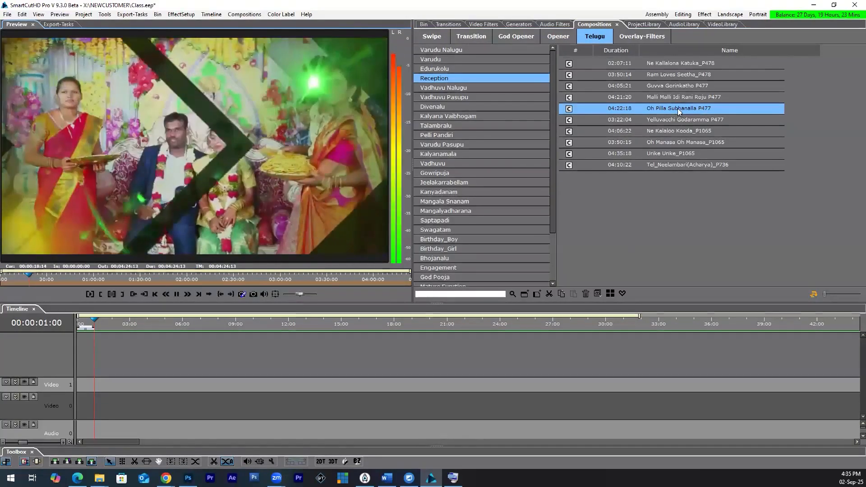
key(space)
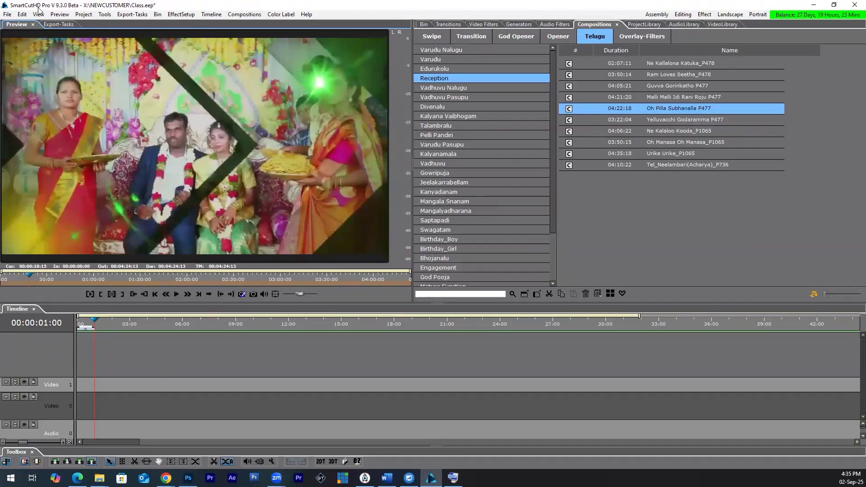
Step: Create a new project named Compositon in X:\NEWCUSTOMER, discarding the changes to the Class project
click(7, 14)
click(21, 25)
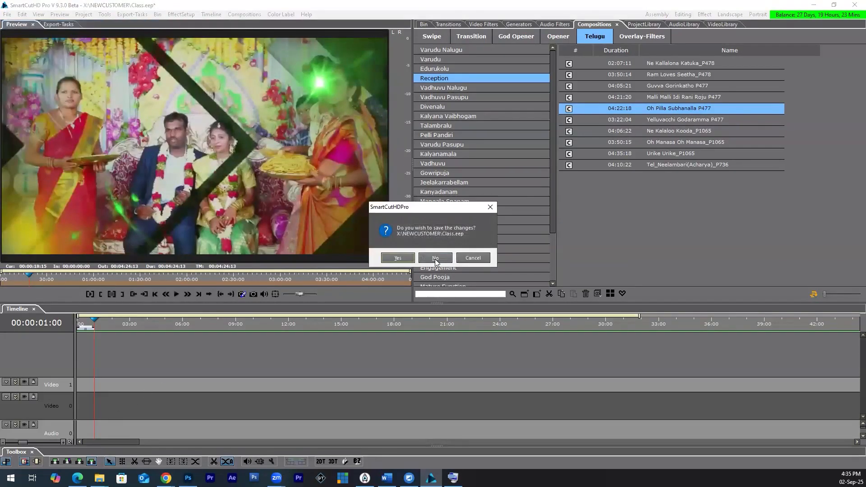
click(435, 259)
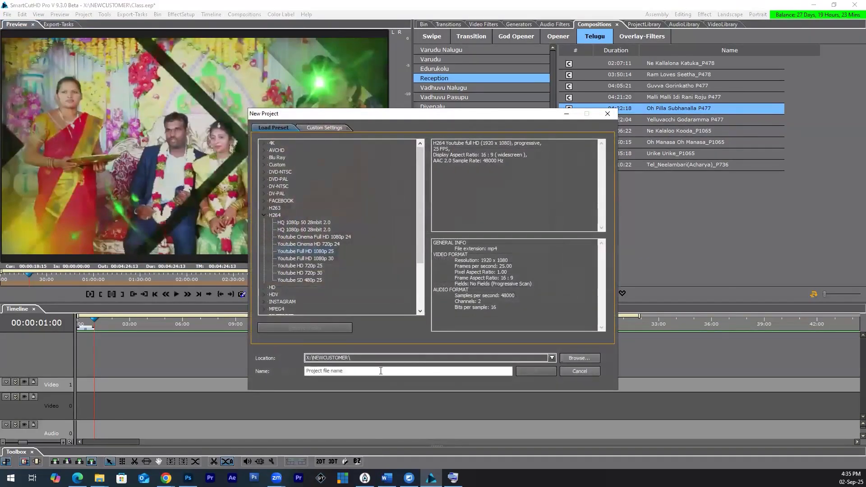
text(Compositon)
key(Return)
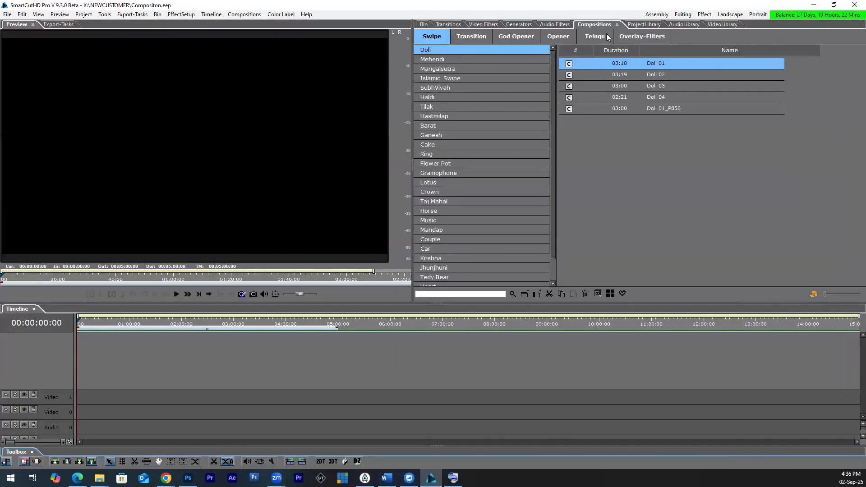
Step: Display the Telugu composition category and make room in the timeline for both audio tracks
click(603, 38)
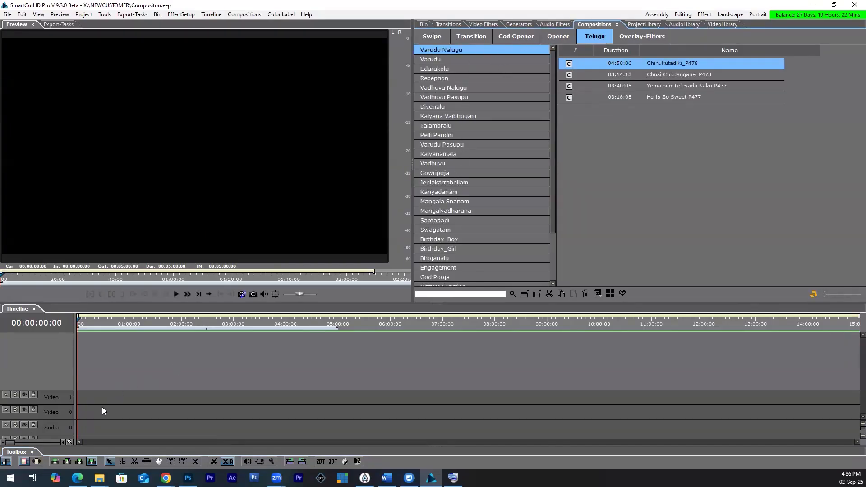
drag(66, 420, 64, 394)
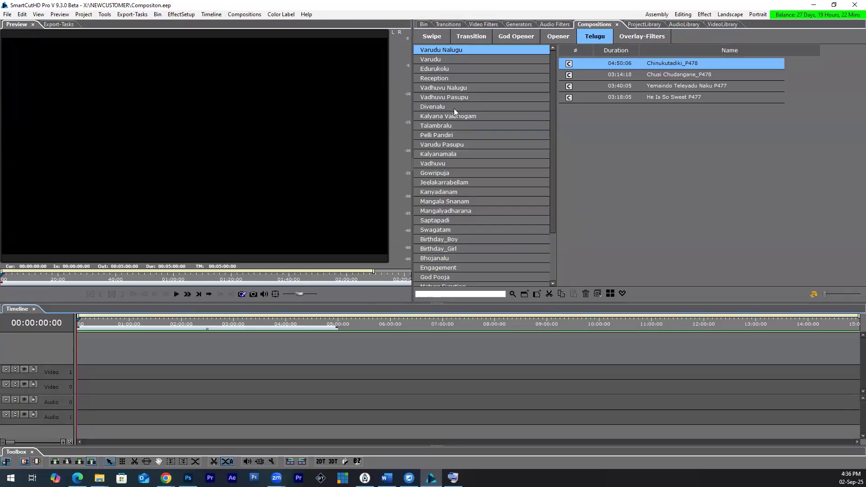
Step: Preview the Ne Kalaloo Kooda_P1065 composition from the Reception subcategory by scrubbing through its first minute
click(450, 80)
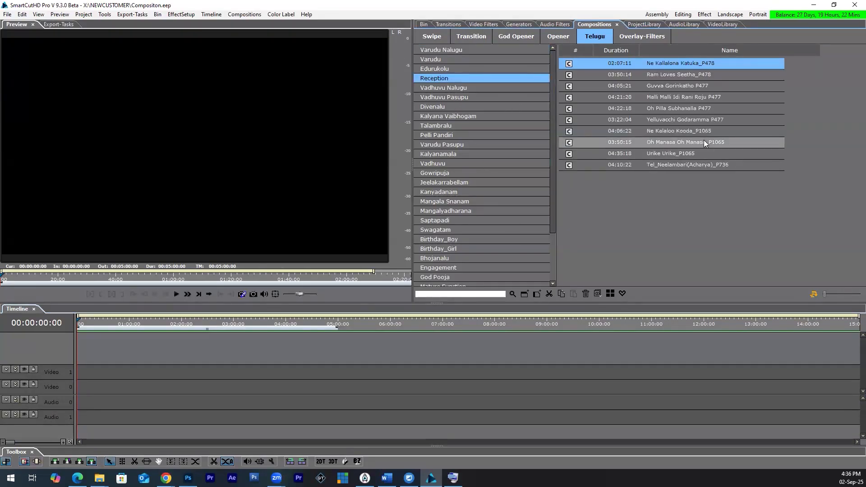
click(677, 132)
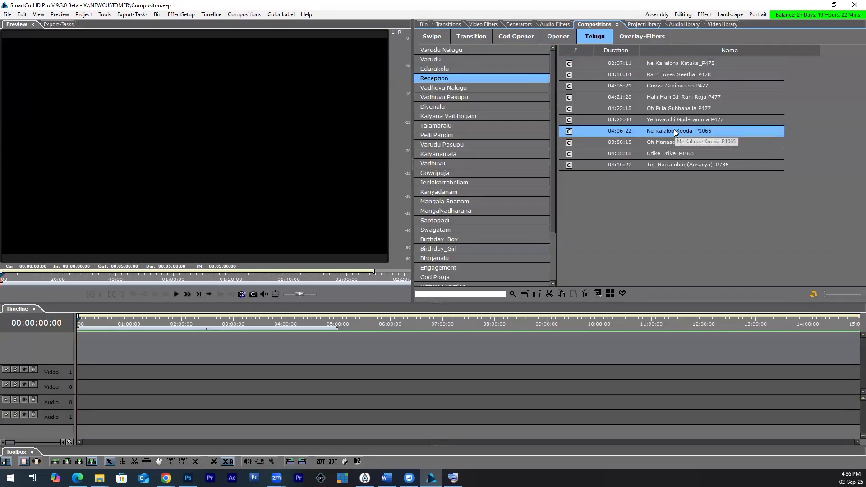
double_click(673, 131)
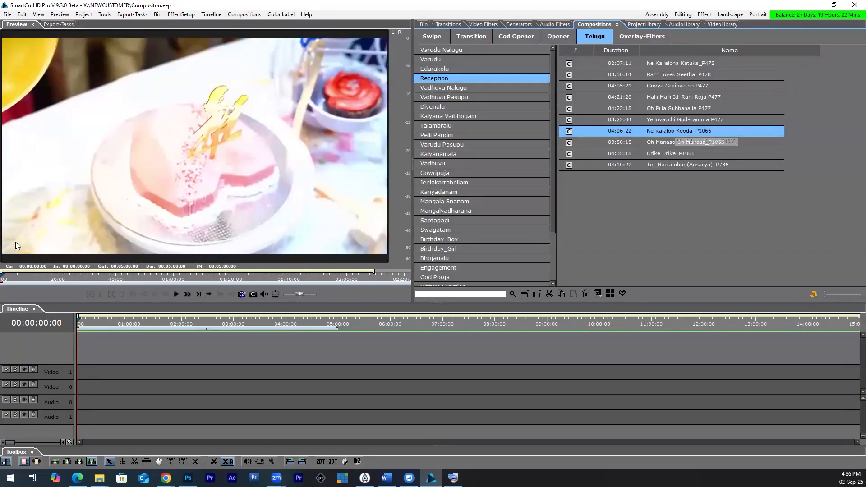
drag(45, 280, 79, 283)
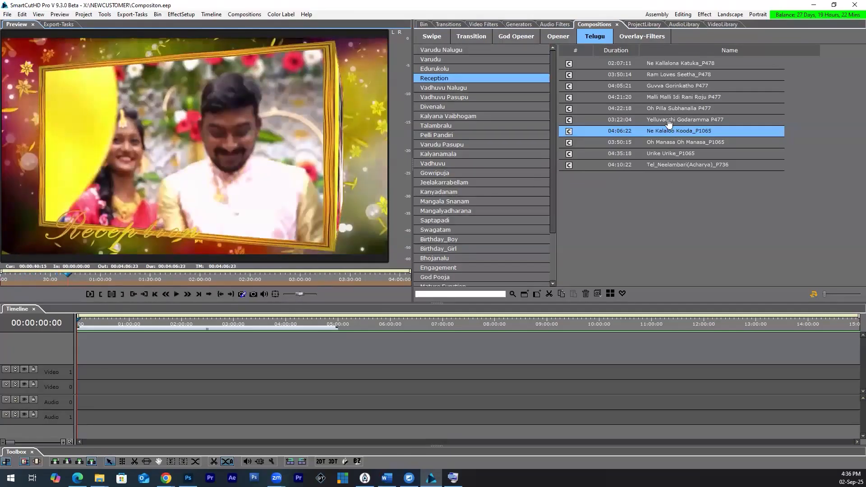
Step: Place the Yelluvacchi Godaramma P477 composition at the start of the timeline and enlarge the timeline area
double_click(652, 120)
drag(652, 120, 157, 393)
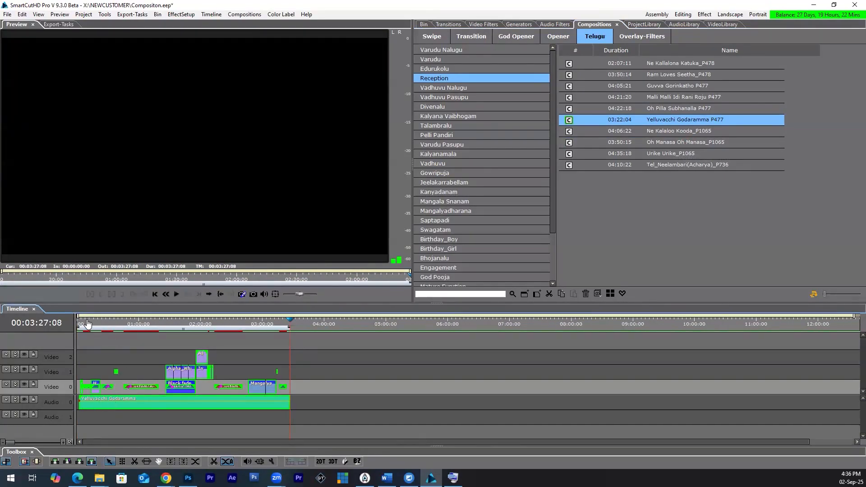
click(124, 324)
scroll(157, 411, up, 3)
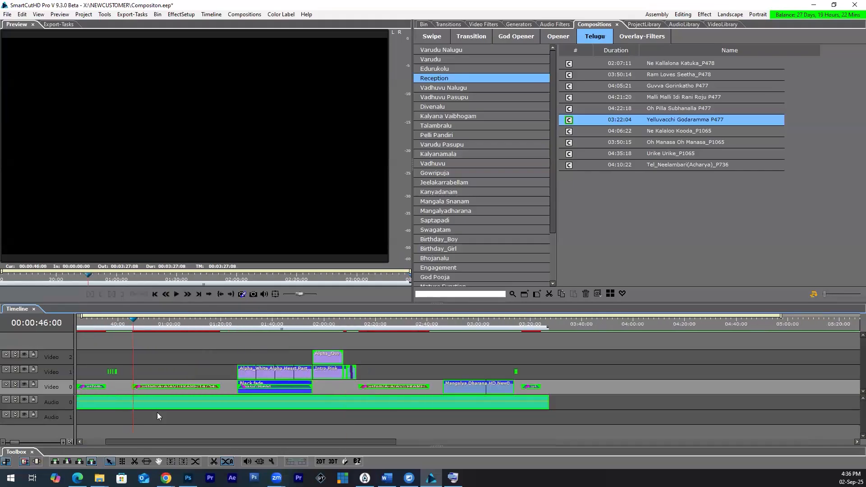
drag(149, 443, 98, 443)
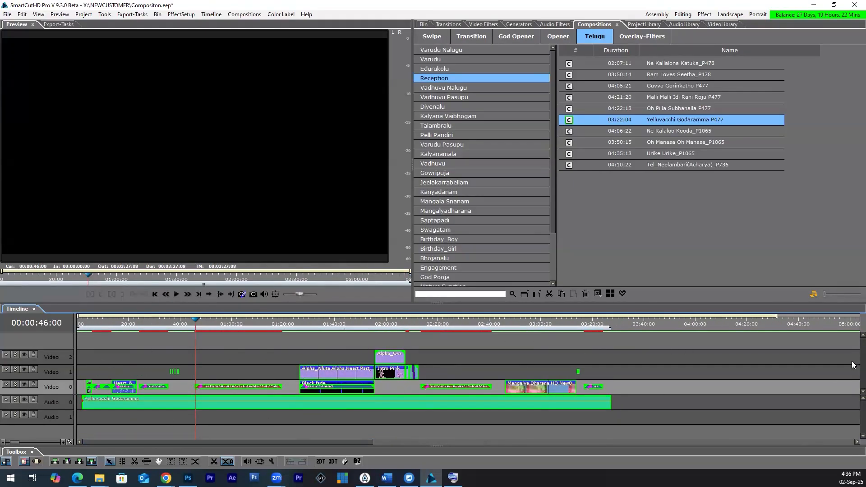
drag(485, 305, 485, 256)
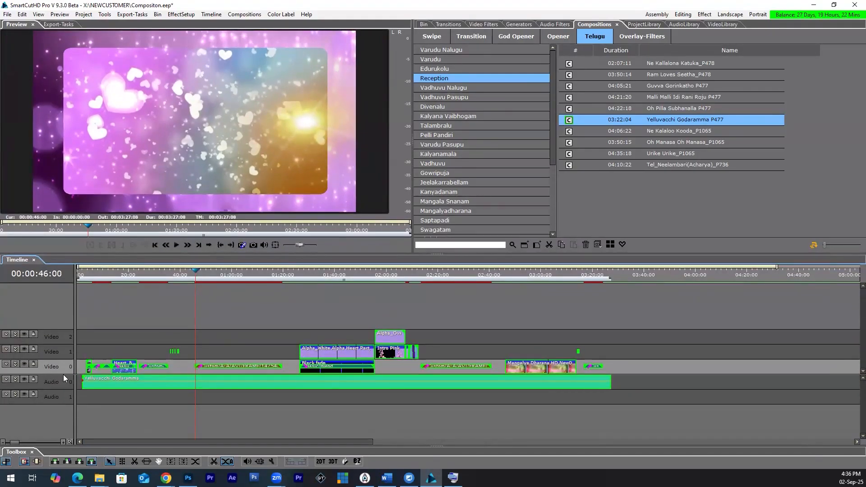
drag(64, 375, 64, 383)
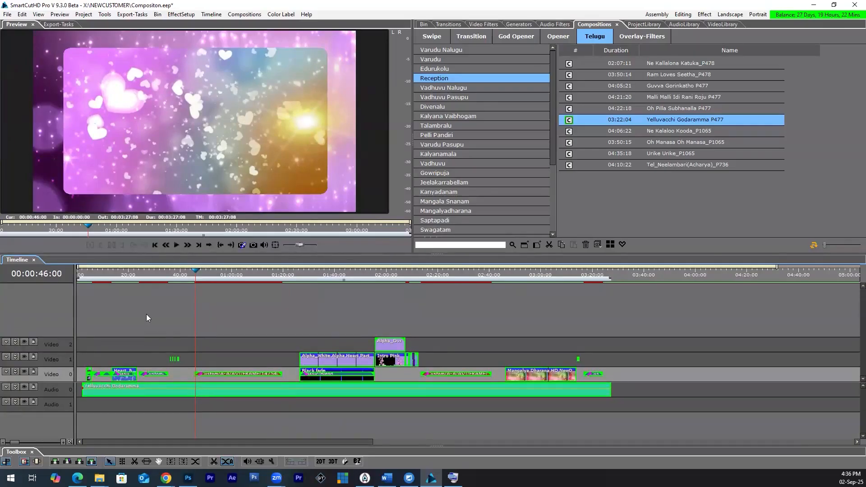
Step: Play the composition briefly from about 14 seconds and expand the Video 0 track into its A, FX and B rows
click(114, 269)
key(space)
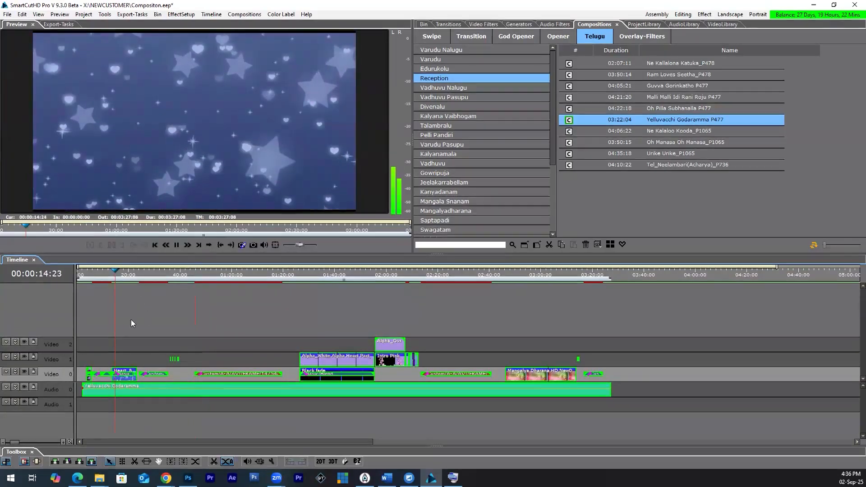
click(16, 370)
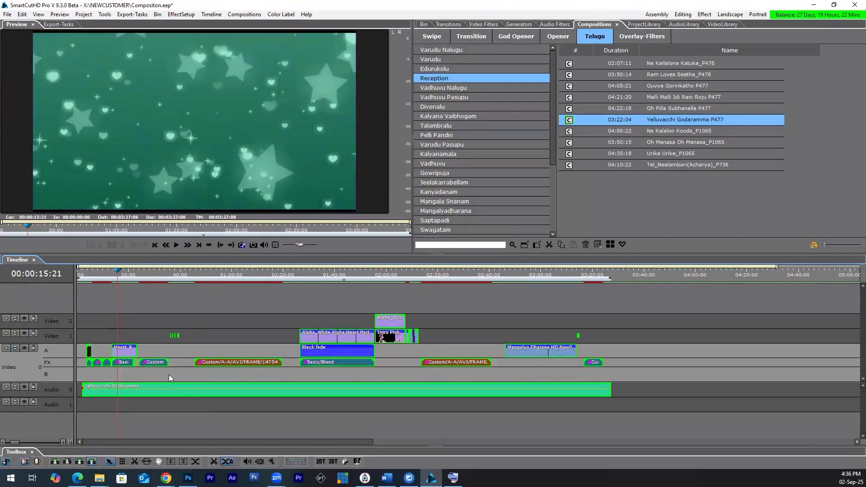
Step: Open the bin's media import and browse to Content > Footage > South Footages > Wedding Clips on the X: drive
click(429, 26)
double_click(651, 140)
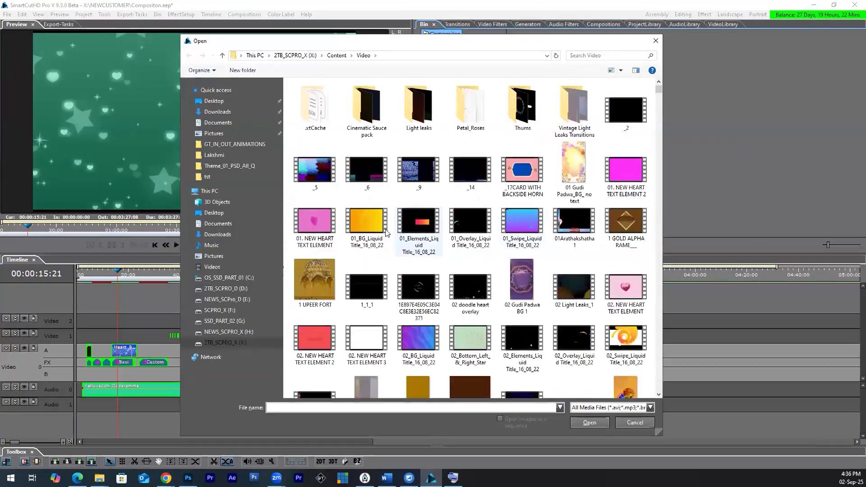
click(242, 344)
double_click(327, 118)
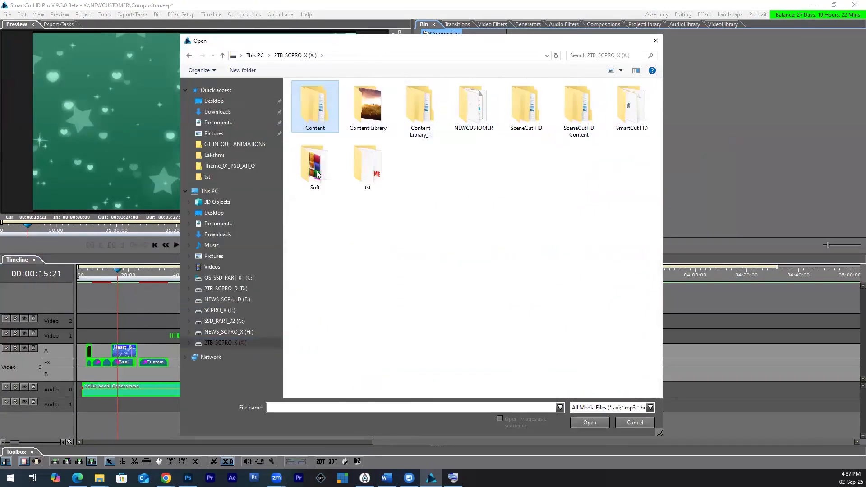
click(317, 128)
double_click(317, 128)
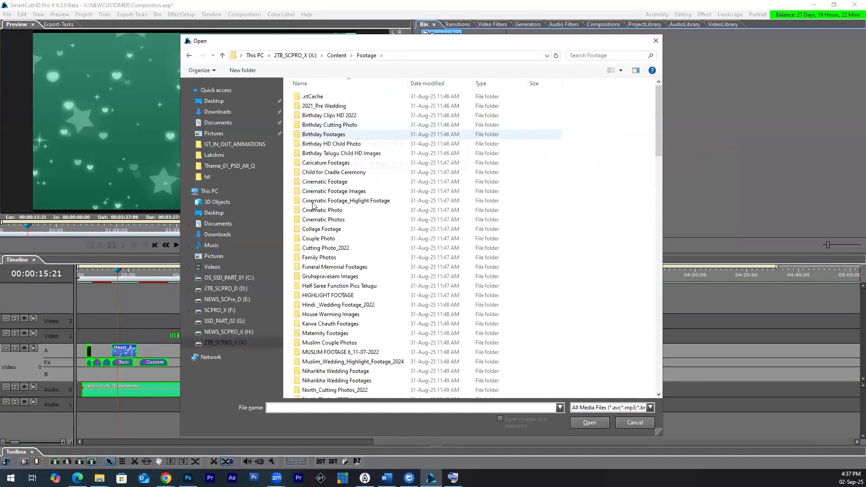
scroll(317, 322, down, 10)
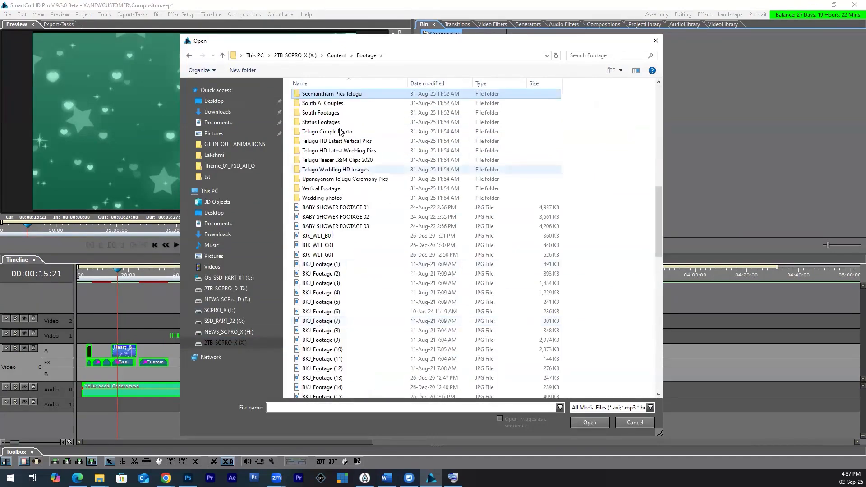
double_click(321, 113)
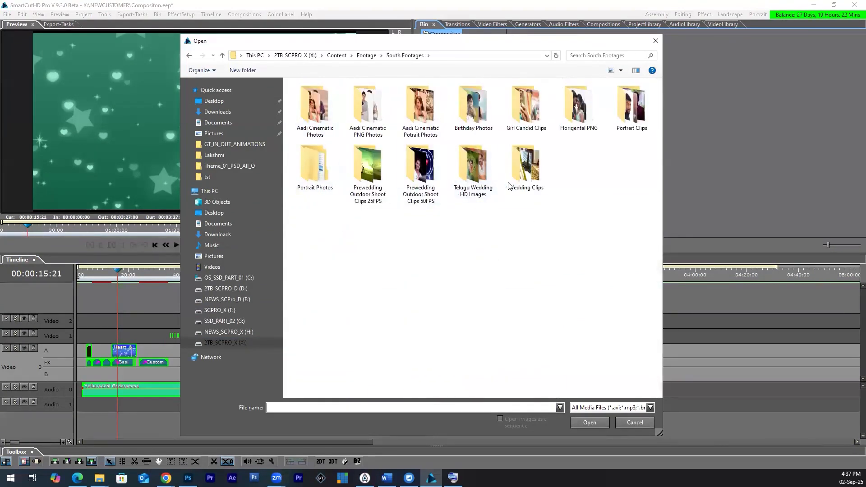
double_click(526, 166)
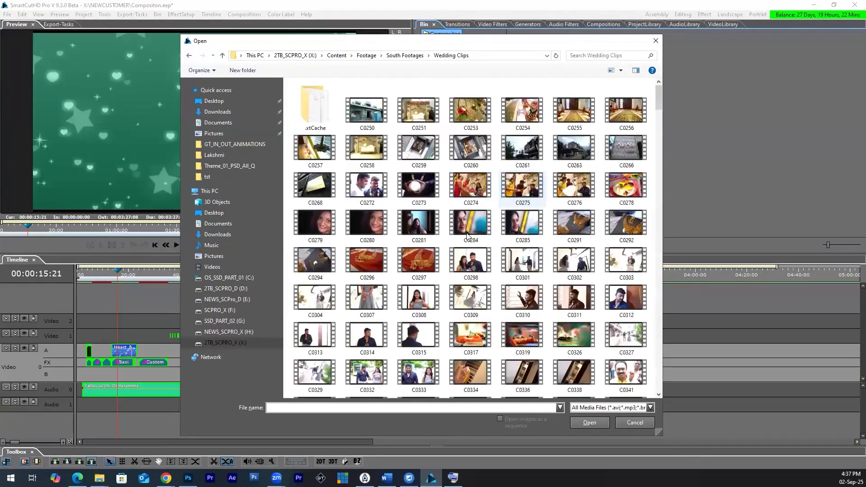
Step: Import the wedding clips C0510 through C0681 from the Wedding Clips folder into the bin
scroll(474, 246, down, 5)
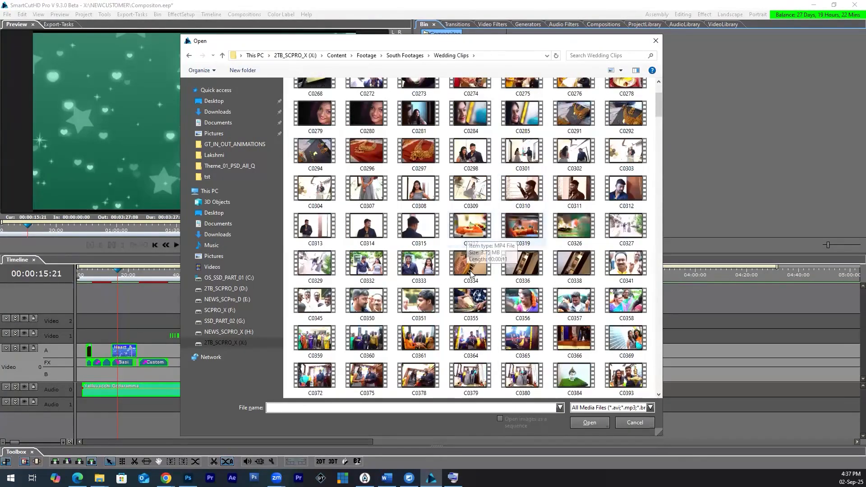
scroll(589, 211, down, 10)
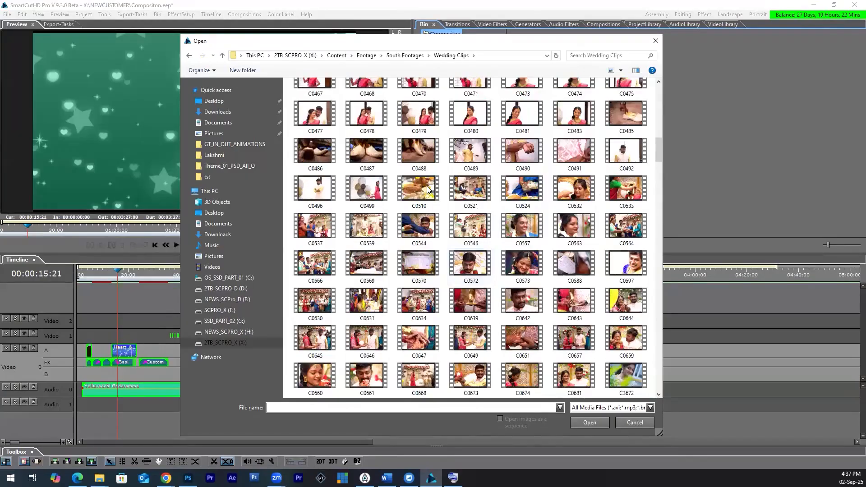
click(418, 188)
scroll(418, 188, down, 5)
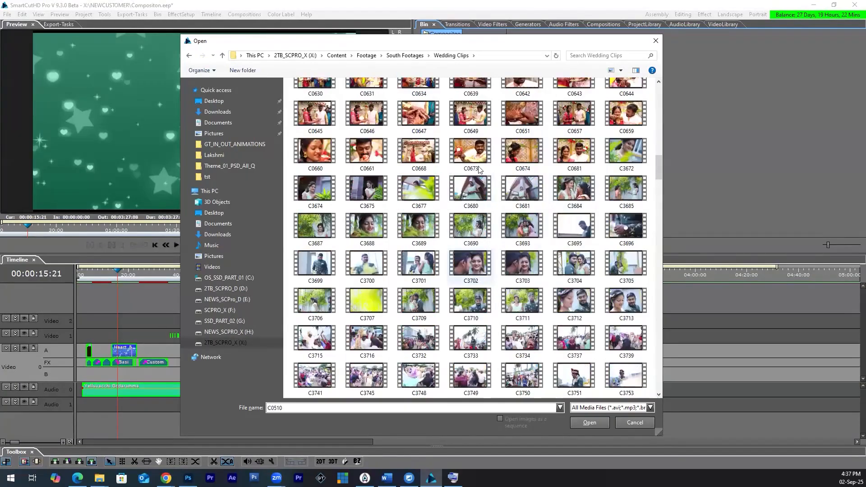
shift+click(574, 151)
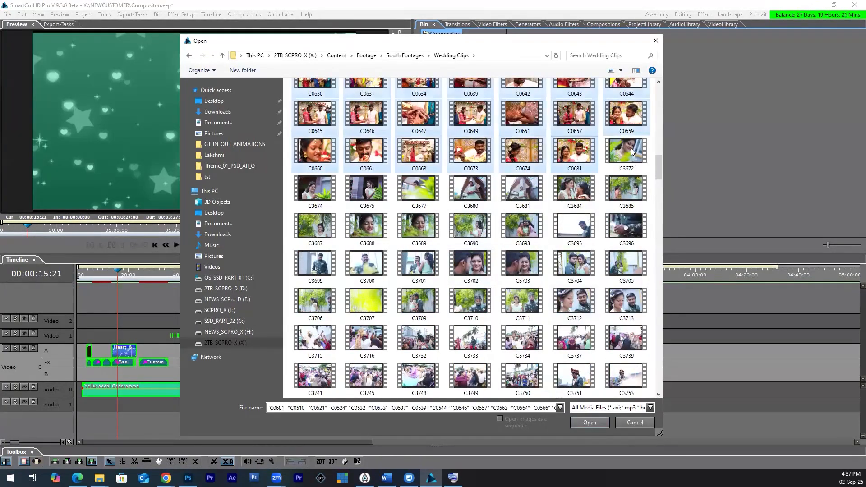
key(Return)
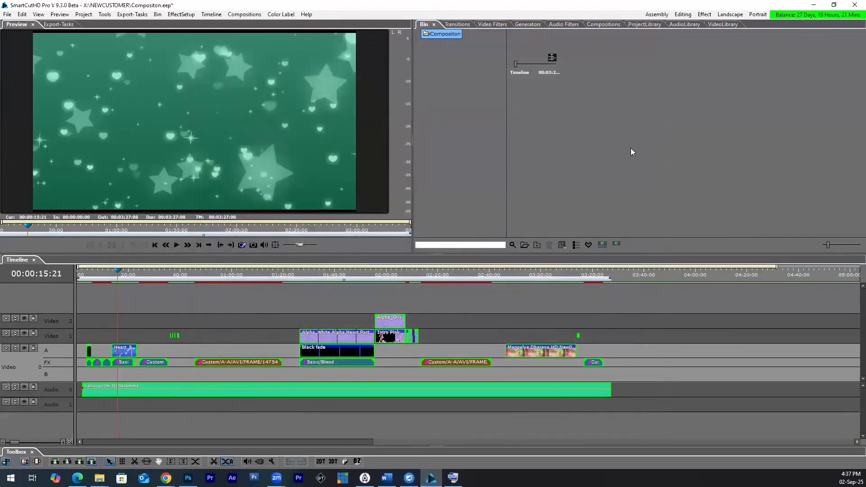
Step: Skip 5 frames from the start of all the imported wedding clips
right_click(589, 49)
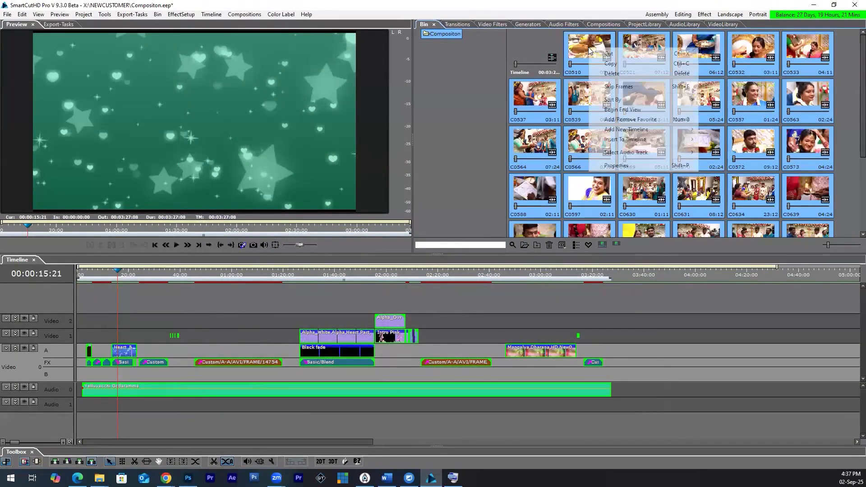
click(622, 88)
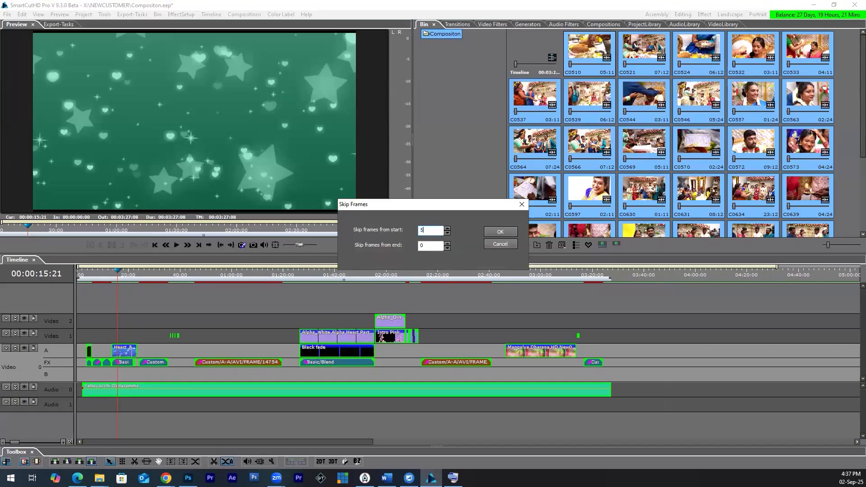
text(5)
click(499, 232)
Step: Select all the imported clips in the bin and place them in Video 0's B row, starting with the composition's audio
scroll(700, 204, down, 1)
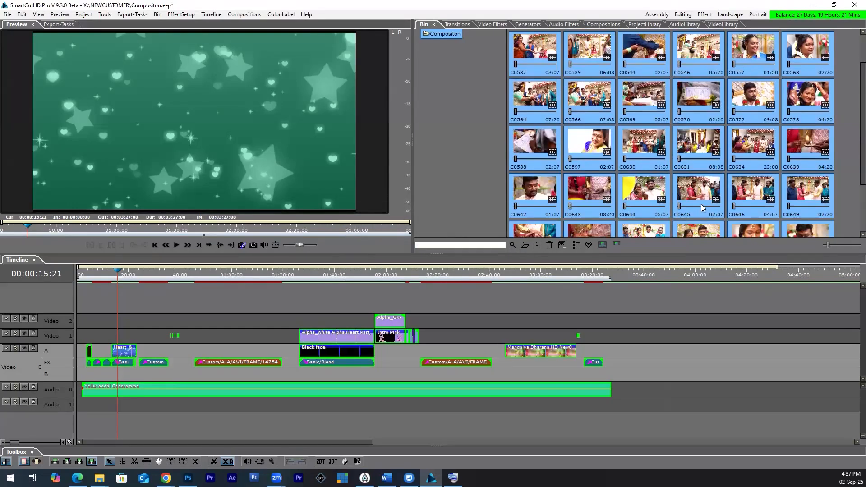
scroll(714, 223, down, 2)
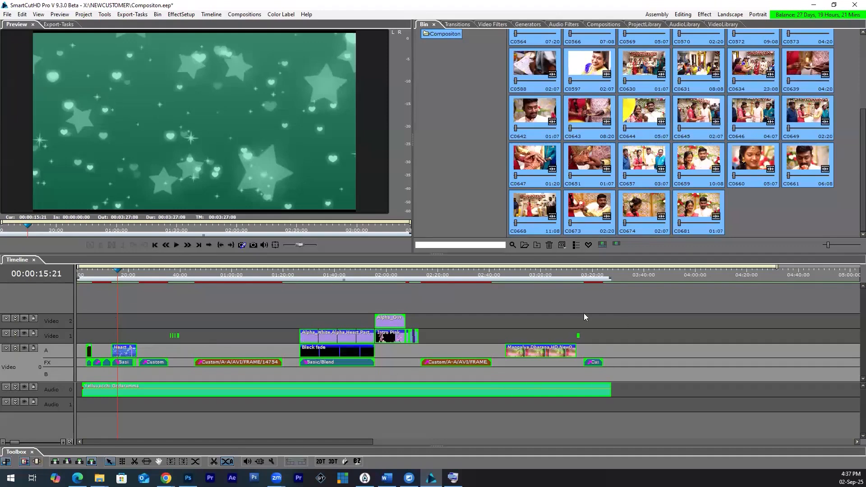
scroll(629, 191, up, 2)
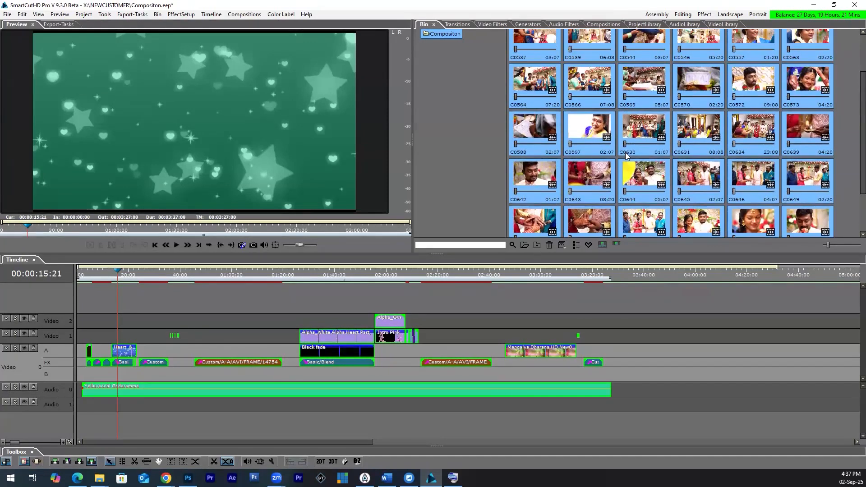
scroll(626, 156, up, 2)
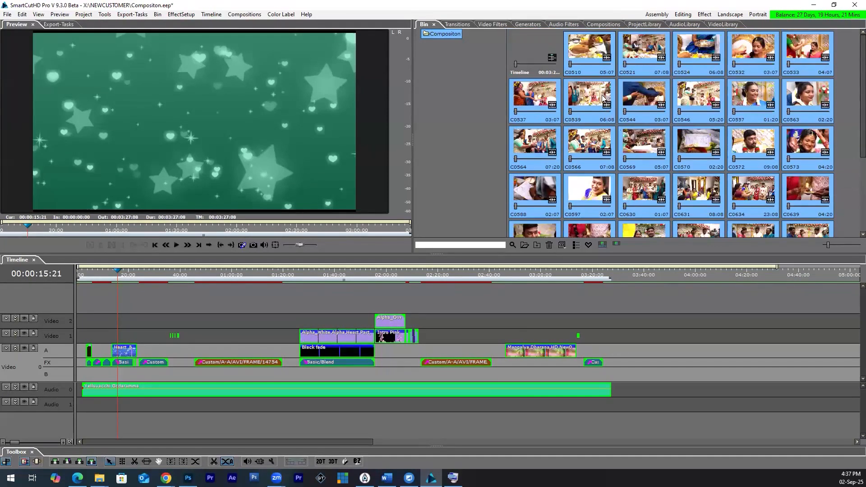
click(611, 126)
key(ctrl+a)
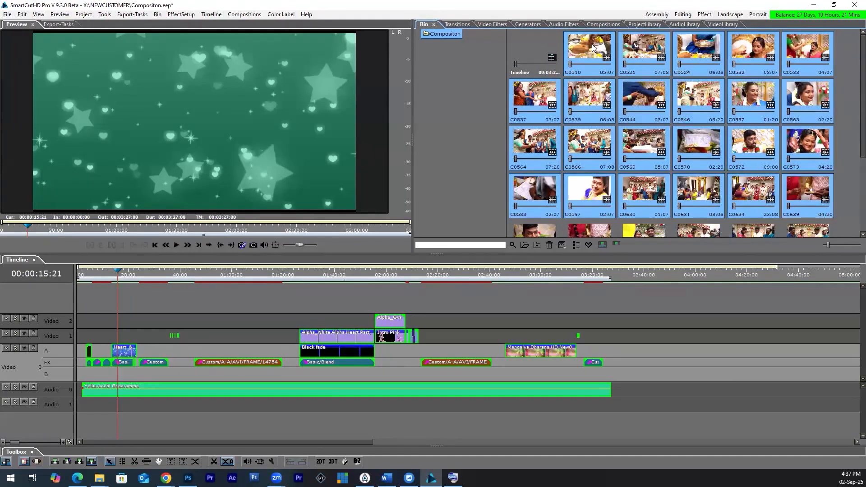
mouse_move(592, 47)
mouse_down()
mouse_move(406, 271)
mouse_move(325, 294)
mouse_move(304, 345)
mouse_move(189, 383)
mouse_move(87, 382)
mouse_up()
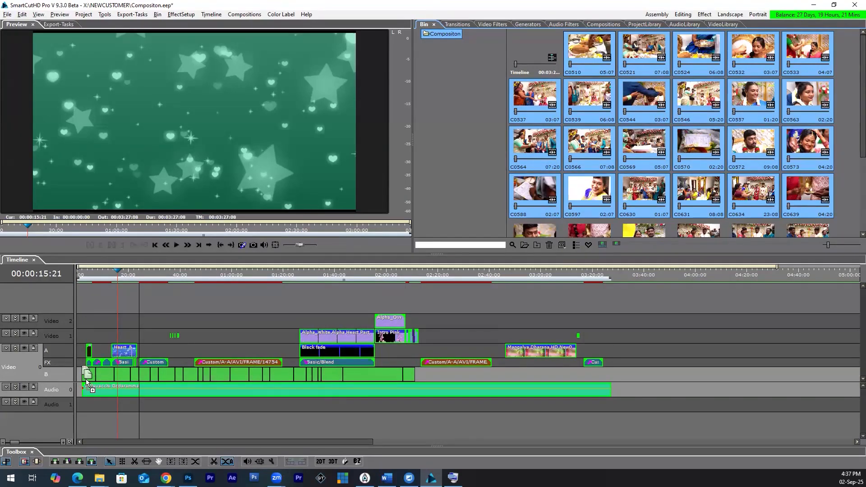
drag(87, 383, 87, 382)
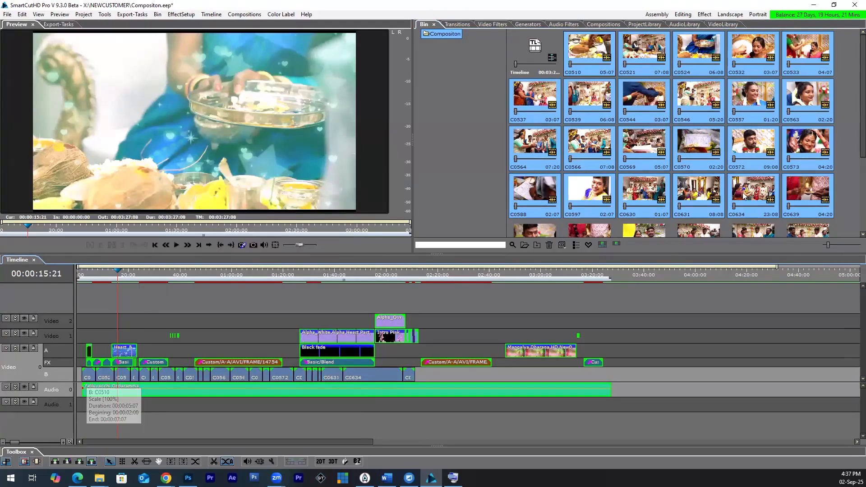
Step: Append clips C0642 through C0681 again after the last clip in Video 0's B row to fill the remaining composition
scroll(631, 183, down, 2)
click(540, 150)
click(703, 231)
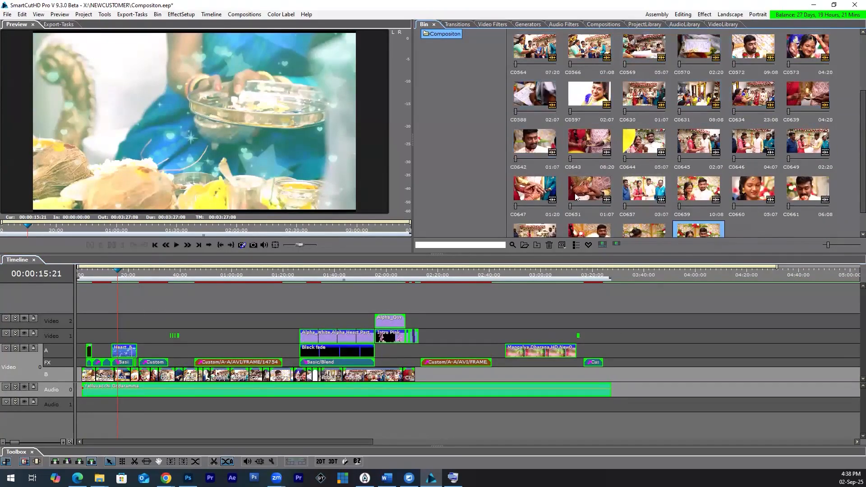
shift+click(540, 150)
drag(540, 150, 429, 376)
Step: Play the filled composition from its beginning, skip ahead to about 37 seconds, and display the transitions library
click(87, 272)
key(space)
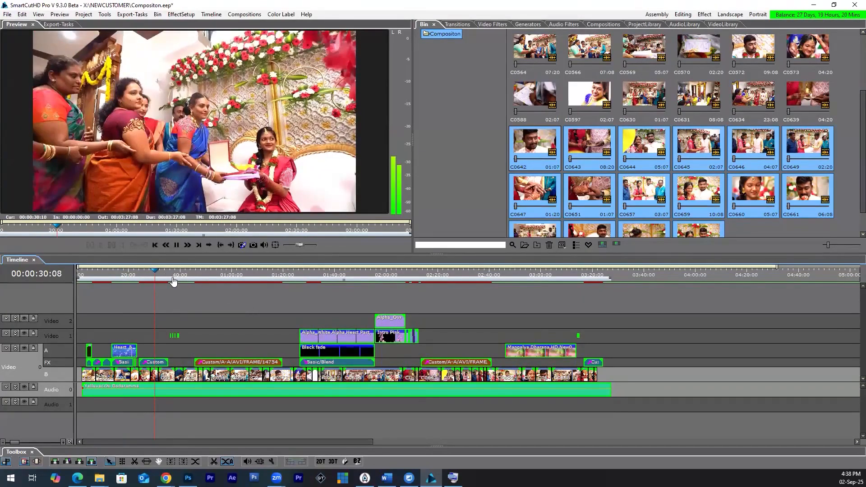
click(173, 282)
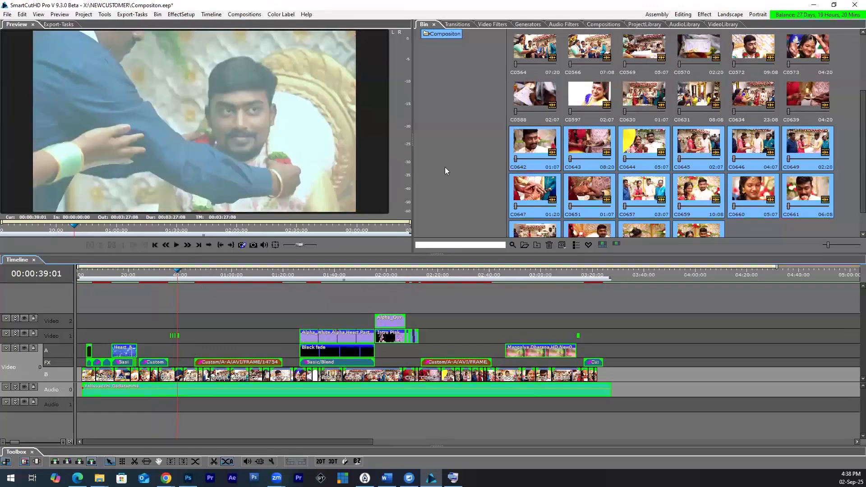
click(459, 24)
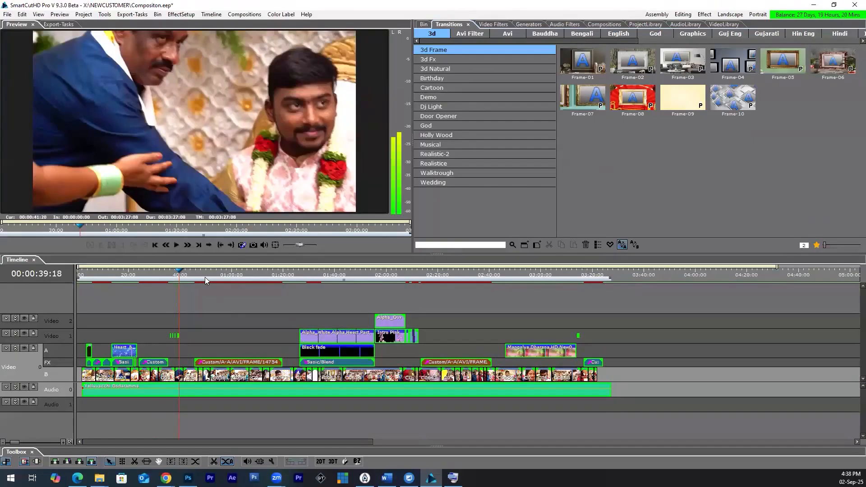
Step: Preview the effect sections of the composition at about 0:49, 0:54, 1:30 and 2:29
click(205, 276)
scroll(233, 316, up, 4)
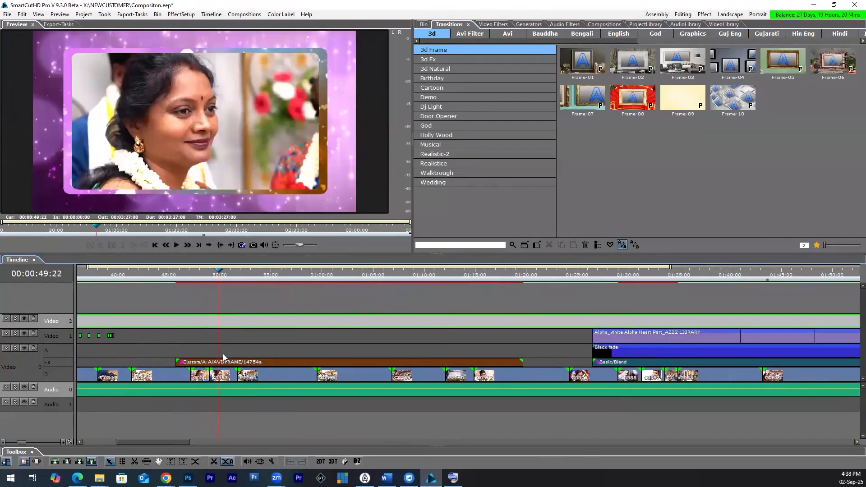
click(266, 274)
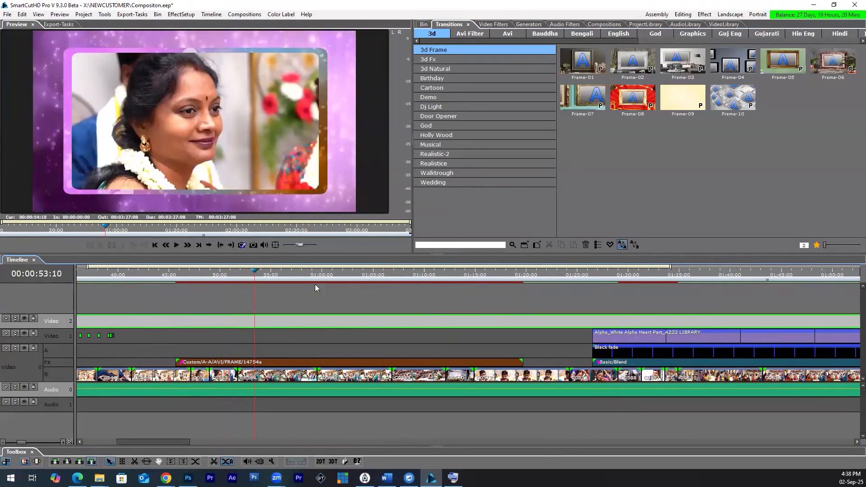
click(634, 278)
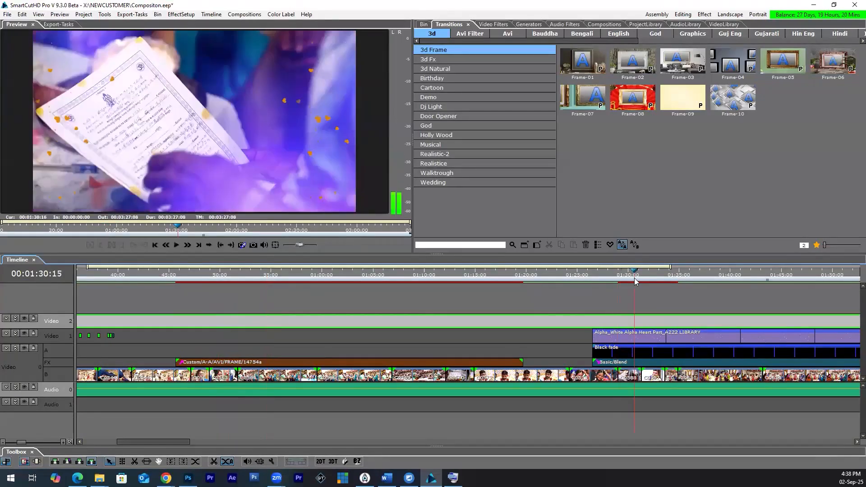
scroll(617, 294, down, 4)
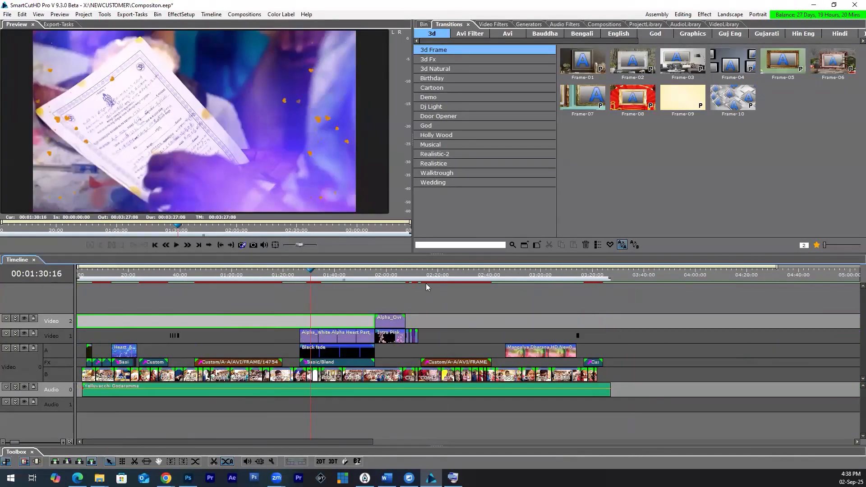
drag(427, 277, 460, 278)
key(space)
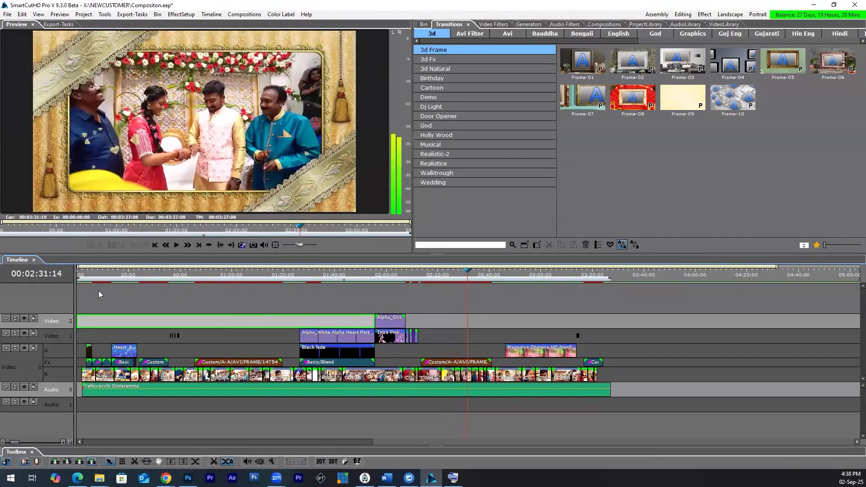
Step: Scrub through the composition's opening effects up to about 20 seconds and play it from about 26 seconds
drag(97, 290, 114, 299)
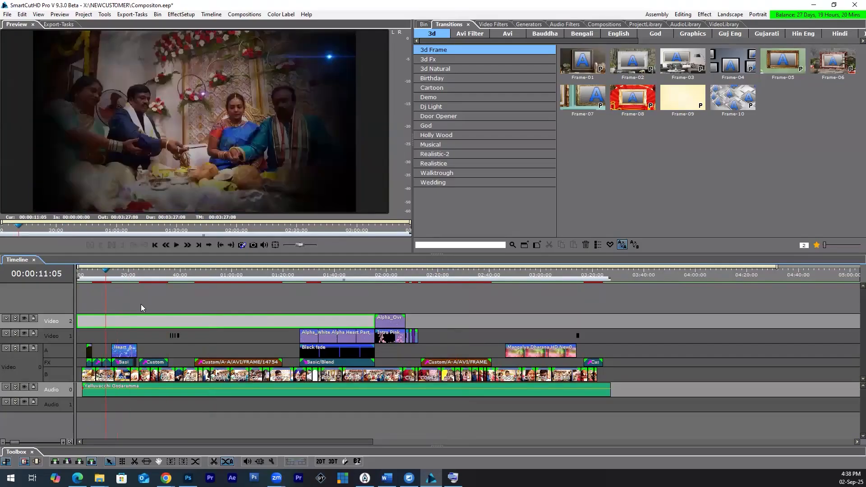
drag(103, 273, 127, 279)
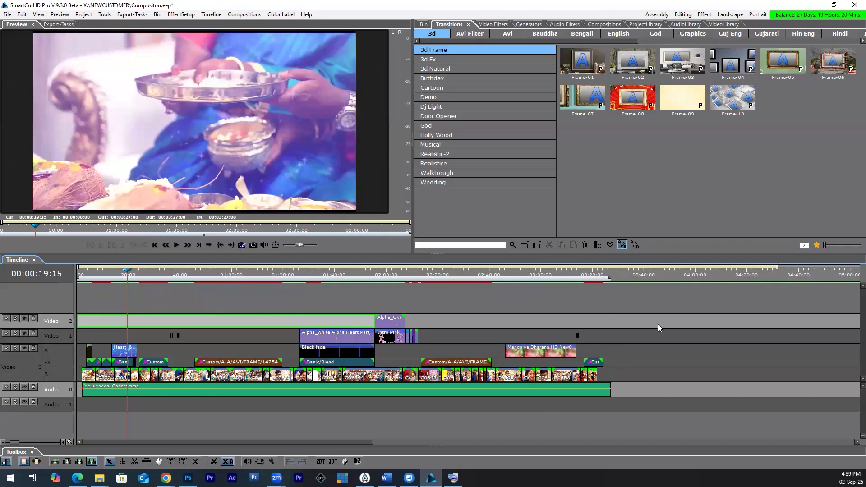
click(111, 276)
drag(111, 275, 115, 275)
scroll(176, 354, up, 2)
scroll(217, 361, up, 1)
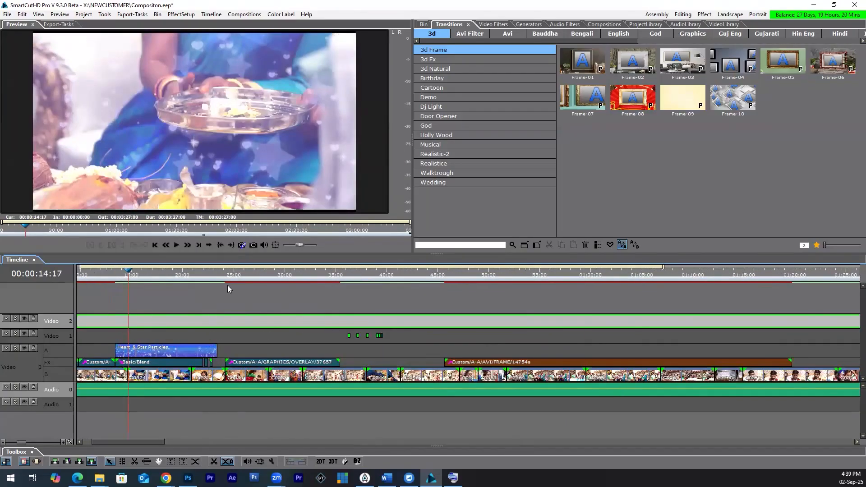
click(244, 276)
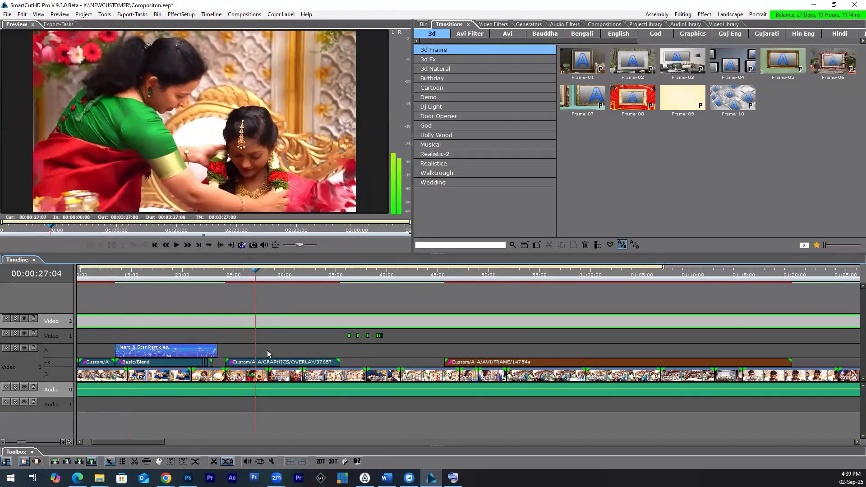
Step: Select the overlay transition at about 27 seconds in the FX row and display the Telugu transition category
click(269, 363)
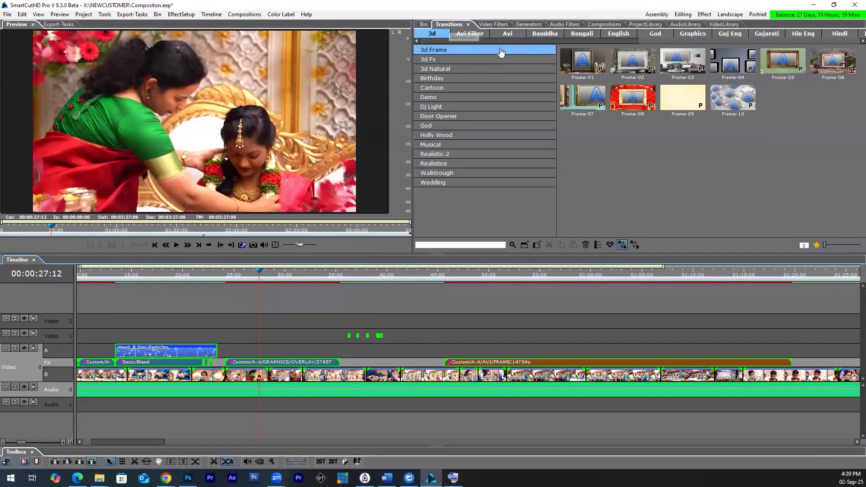
drag(533, 40, 780, 42)
click(655, 34)
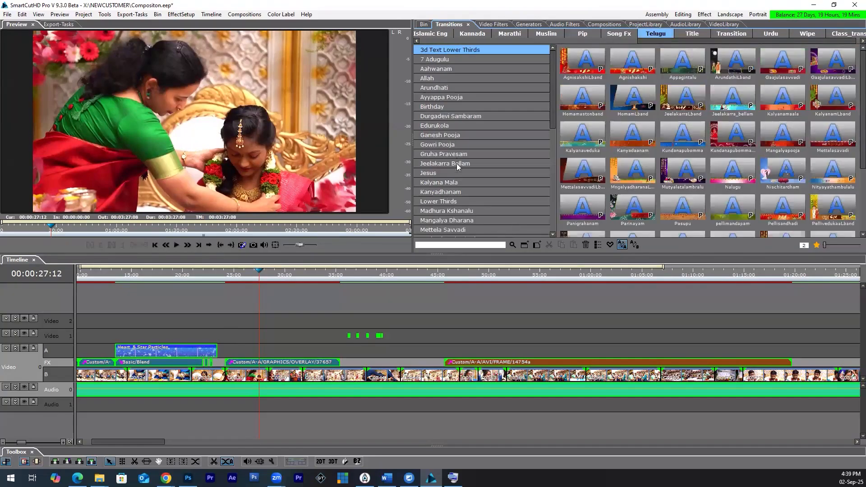
Step: Look through the Telugu transition groups, display Telugu Lg Fx-l-3 and select the Tel_Barsaala_003 transition
scroll(456, 163, down, 6)
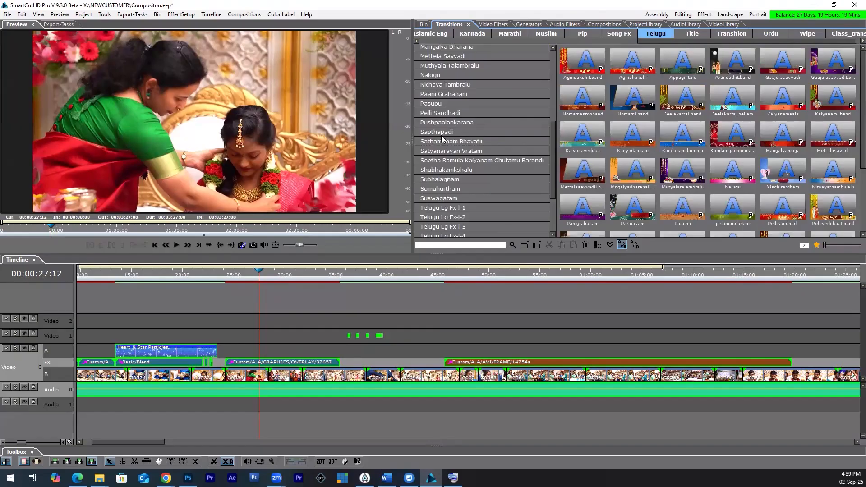
scroll(442, 116, up, 5)
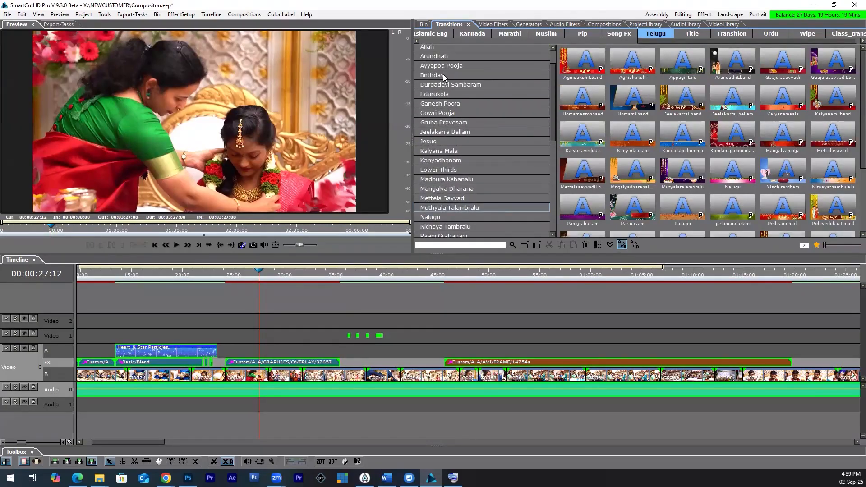
scroll(456, 176, down, 5)
scroll(455, 136, up, 8)
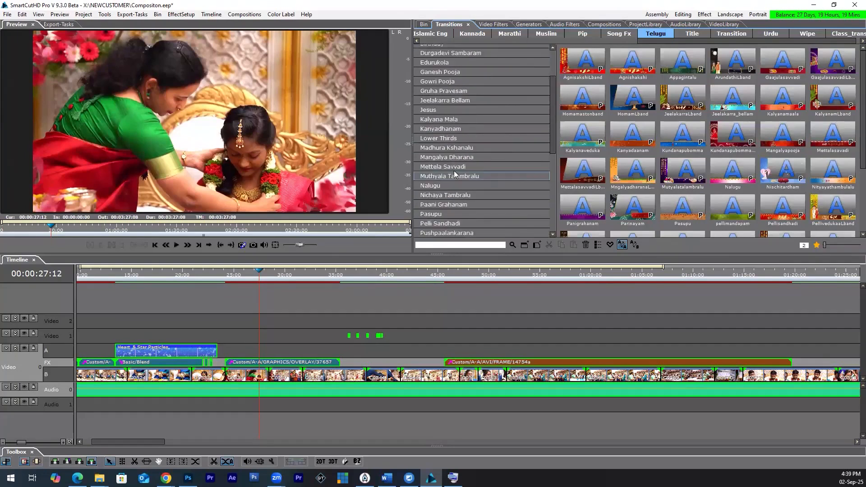
scroll(454, 118, down, 10)
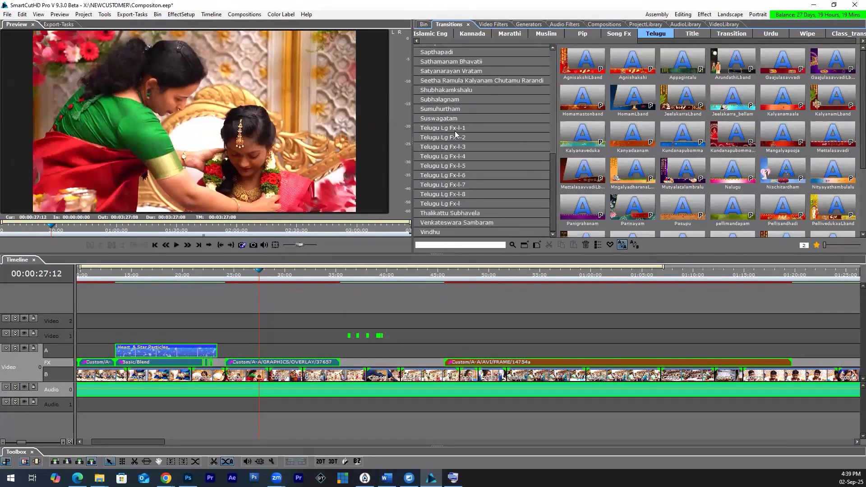
click(456, 148)
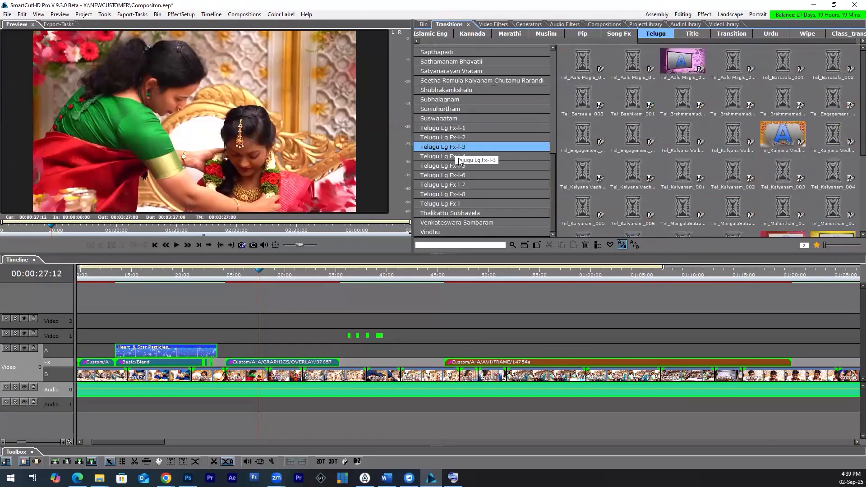
click(587, 104)
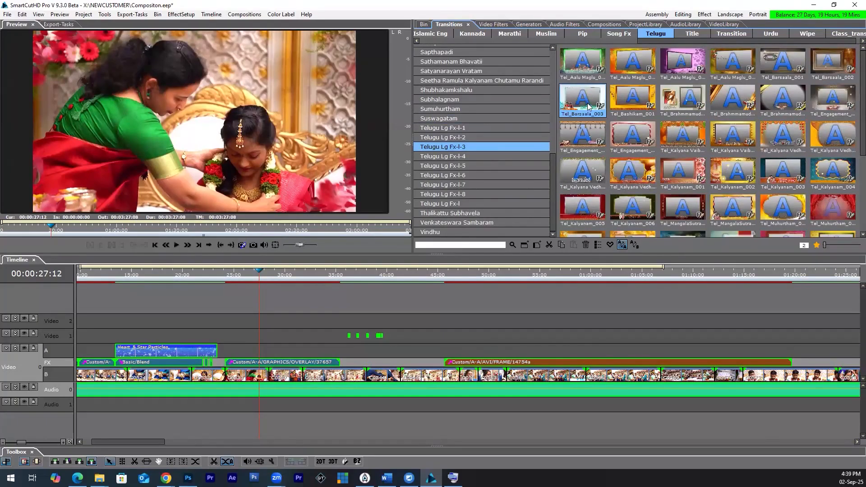
Step: Ungroup the composition's segments and select the 14754a frame transition on its own in the FX row
right_click(311, 365)
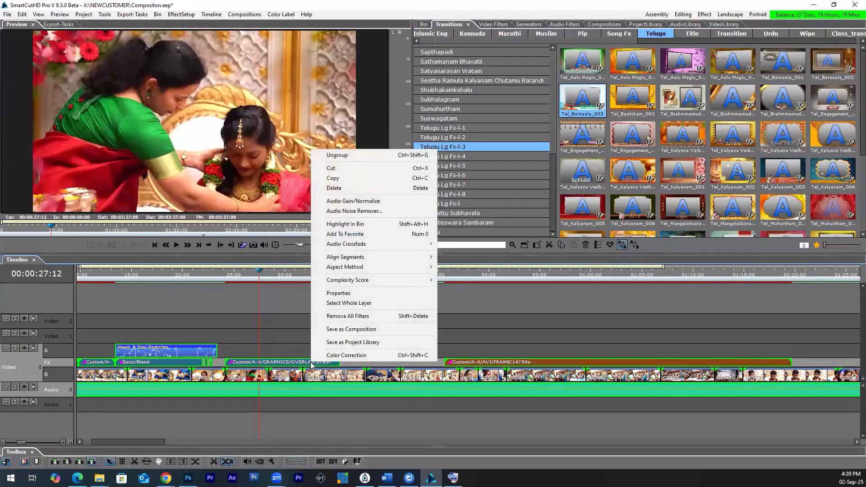
click(243, 365)
click(253, 363)
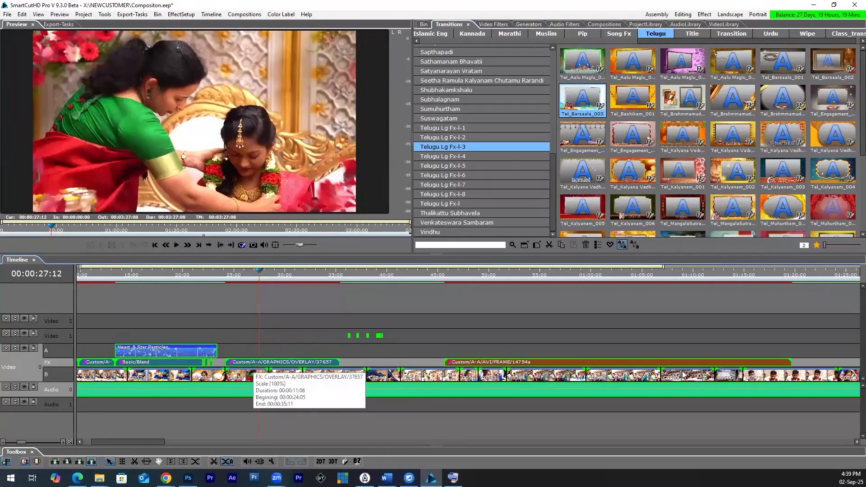
right_click(259, 364)
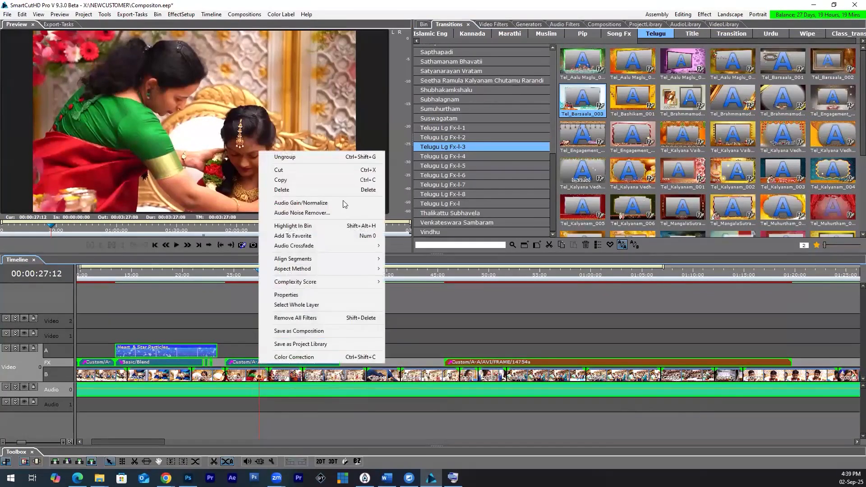
click(329, 158)
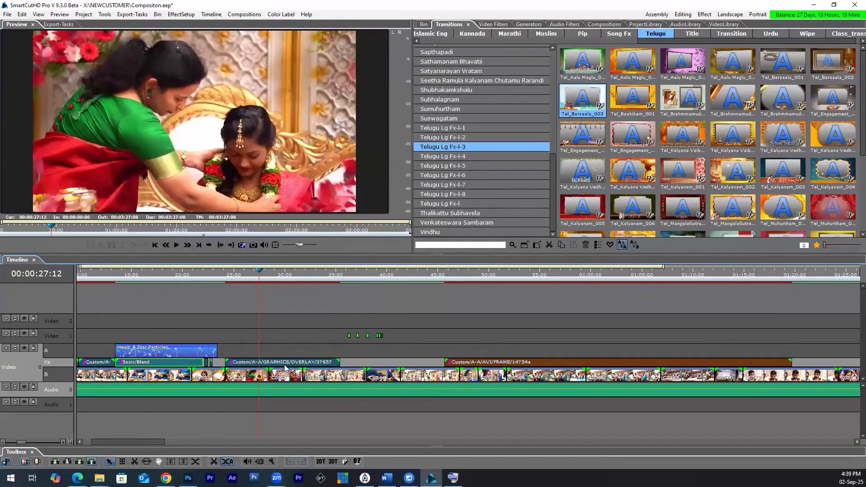
click(544, 362)
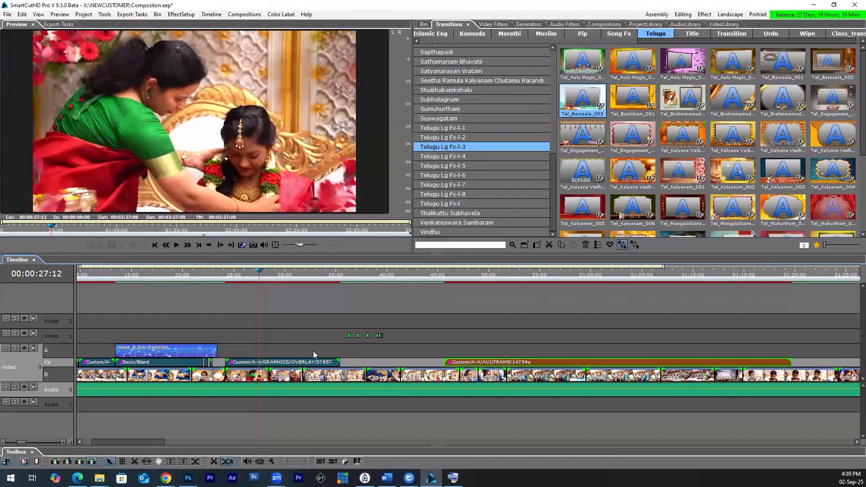
Step: Adjust the end of the overlay transition in the FX row, finishing at about 36 seconds
mouse_move(339, 362)
mouse_down()
mouse_move(411, 362)
mouse_move(323, 362)
mouse_up()
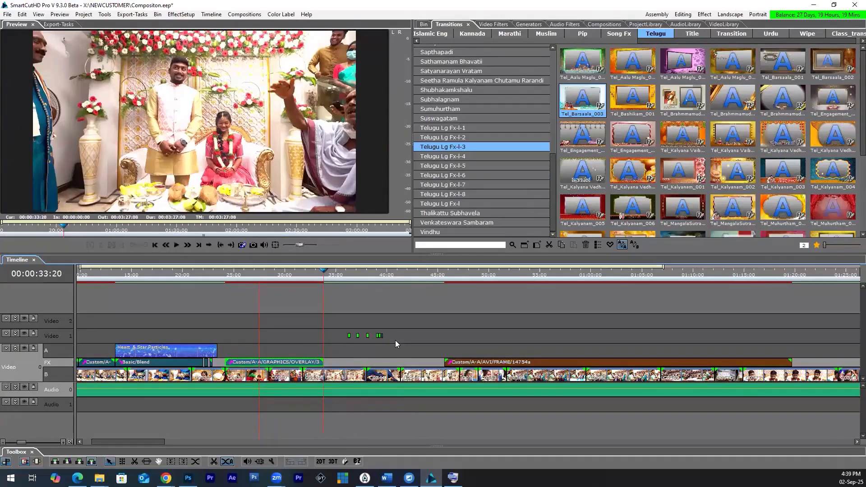
click(291, 362)
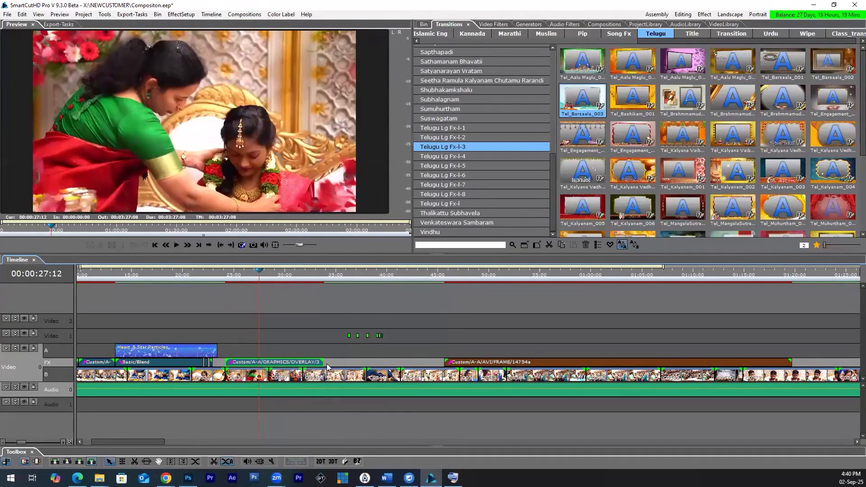
drag(345, 362, 346, 362)
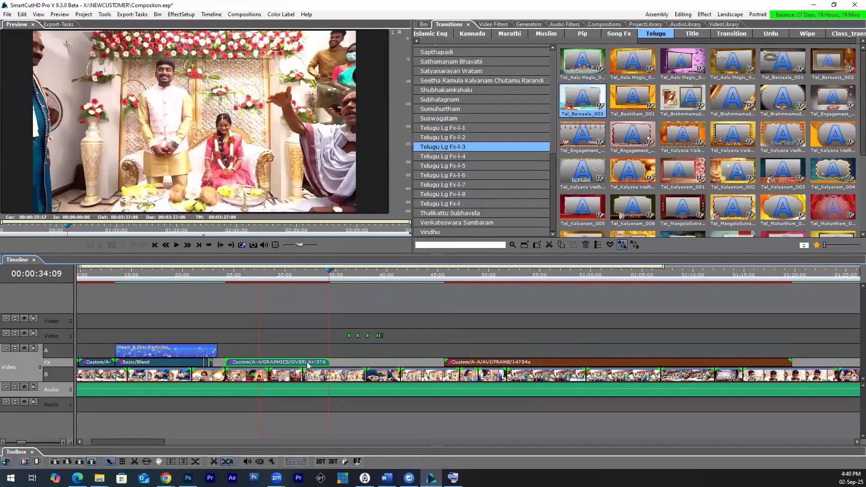
Step: Replace the overlay transition with Tel_Pelli_002, play it from about 25 seconds, and try a Muhurtham transition from the same group instead
scroll(840, 175, down, 1)
click(831, 162)
drag(831, 163, 273, 361)
mouse_move(408, 314)
mouse_down()
mouse_move(508, 321)
mouse_move(574, 285)
mouse_move(466, 321)
mouse_up()
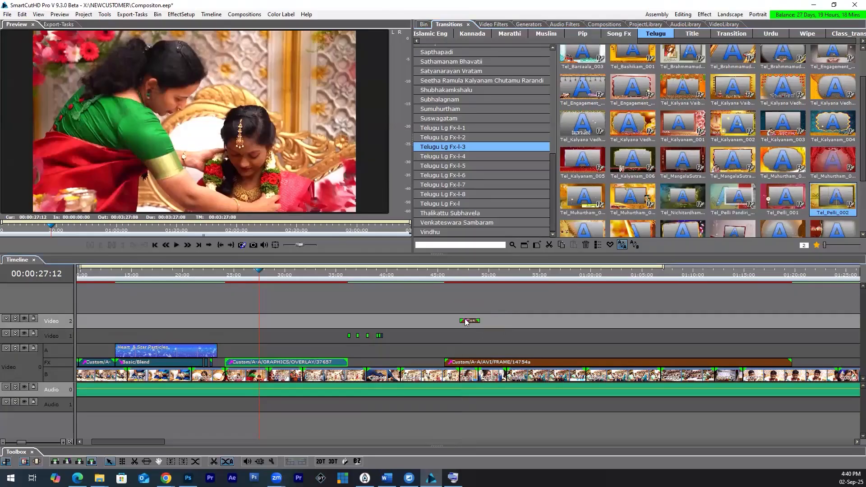
key(ctrl+z)
drag(836, 198, 289, 366)
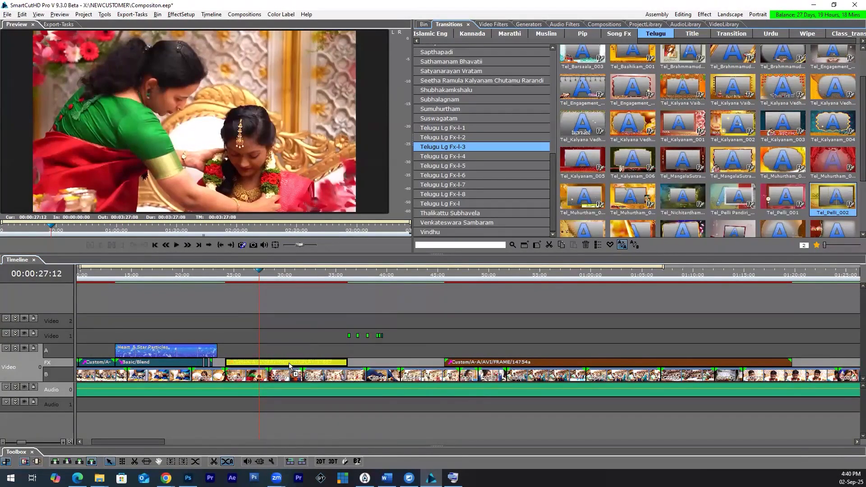
click(235, 275)
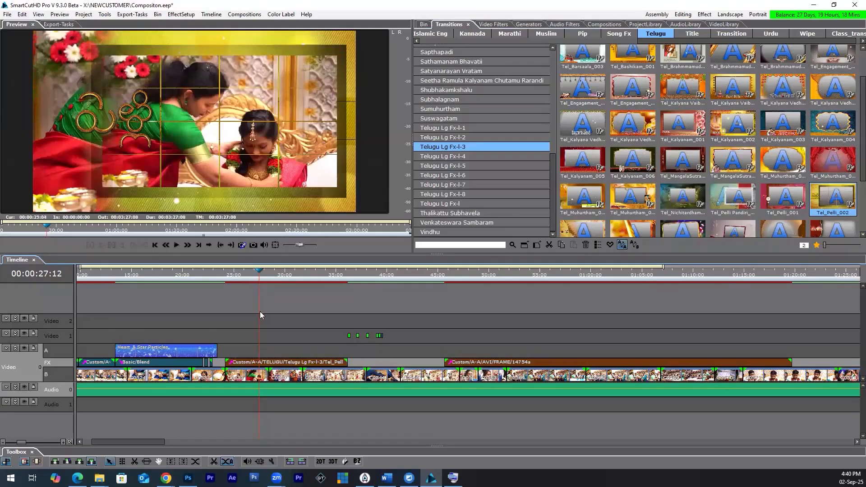
key(space)
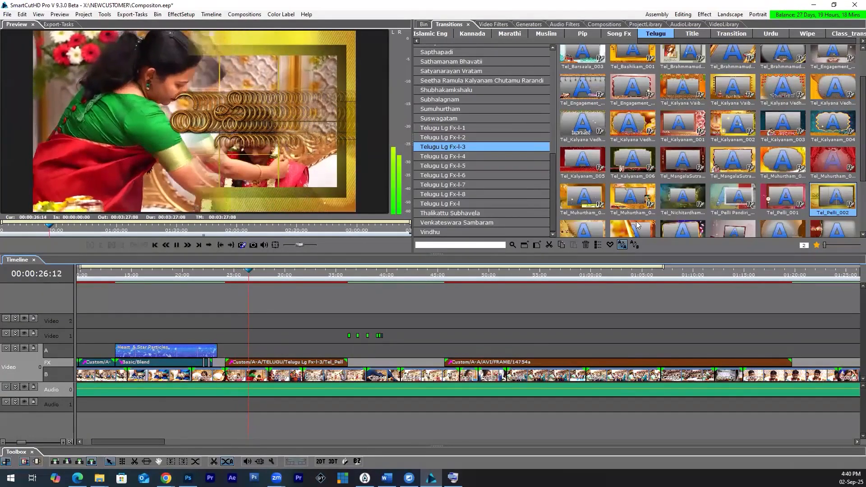
drag(636, 200, 276, 369)
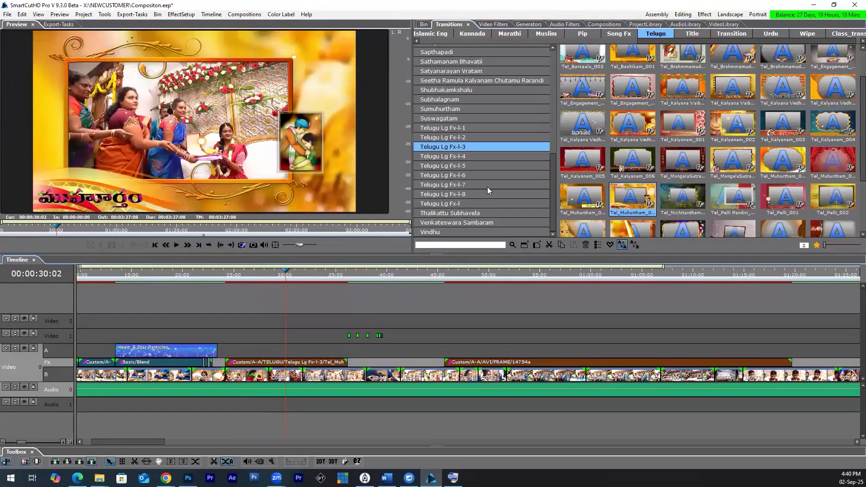
Step: Try a Kundanapu Bomma title from Telugu Lg Fx-l-7 on the transition at about 24 seconds, and replace it with Noothana Gruhapravesam_01
click(544, 185)
drag(632, 134, 276, 362)
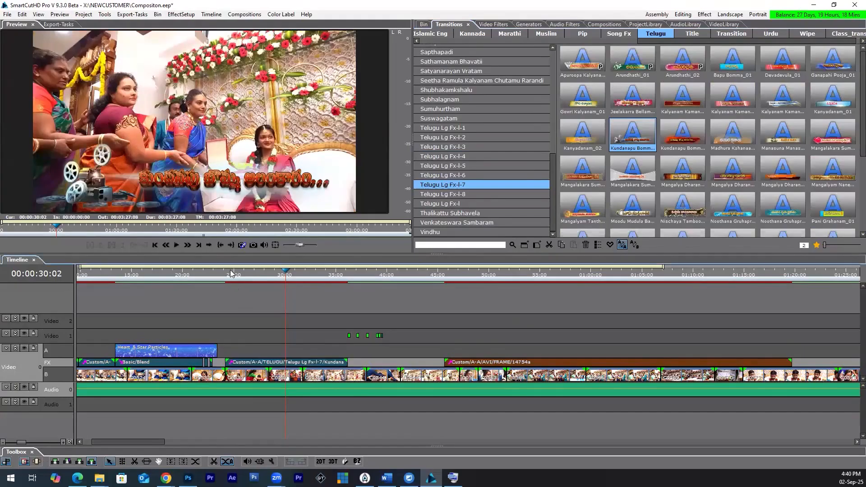
click(229, 270)
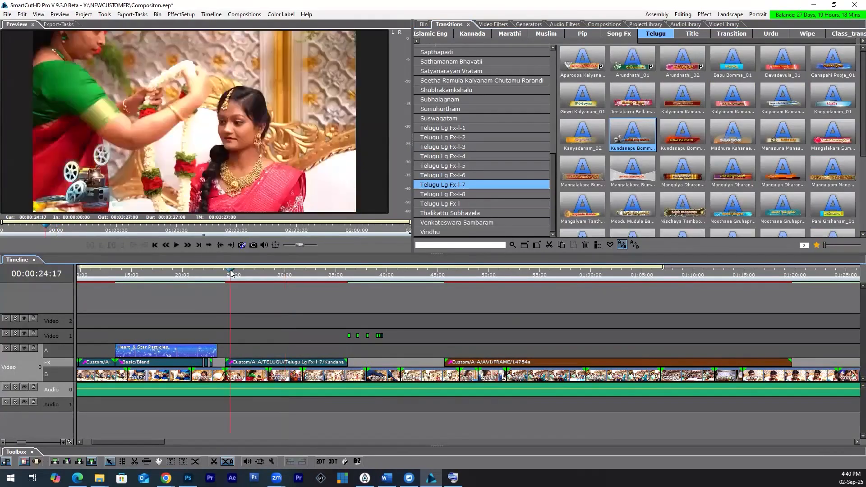
key(space)
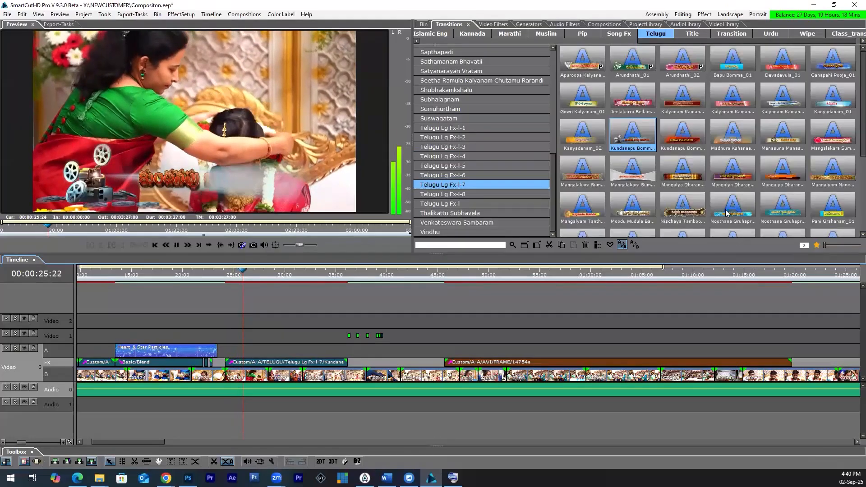
drag(732, 207, 278, 364)
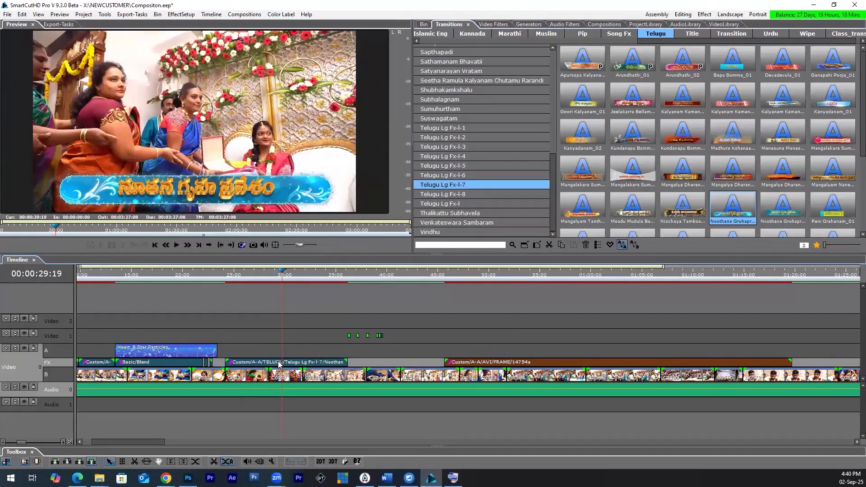
Step: Select the Noothana Gruhapravesam_01 transition and switch to the Effect layout to show its setup
right_click(278, 365)
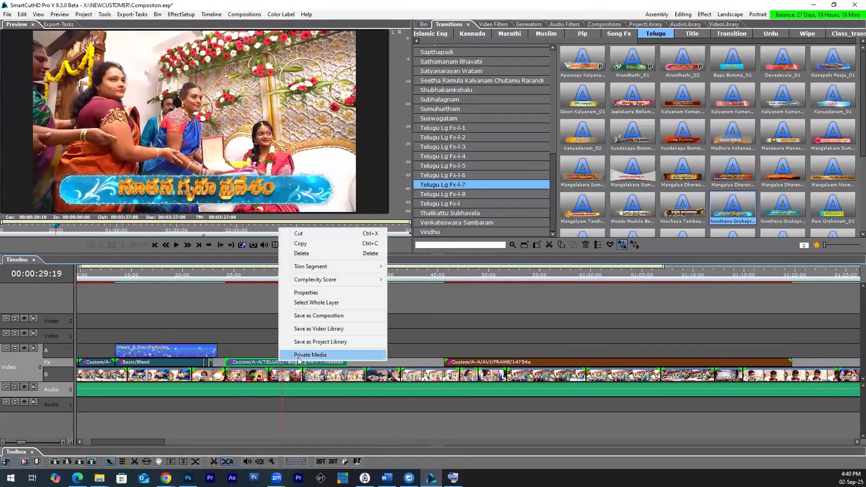
click(262, 366)
click(704, 16)
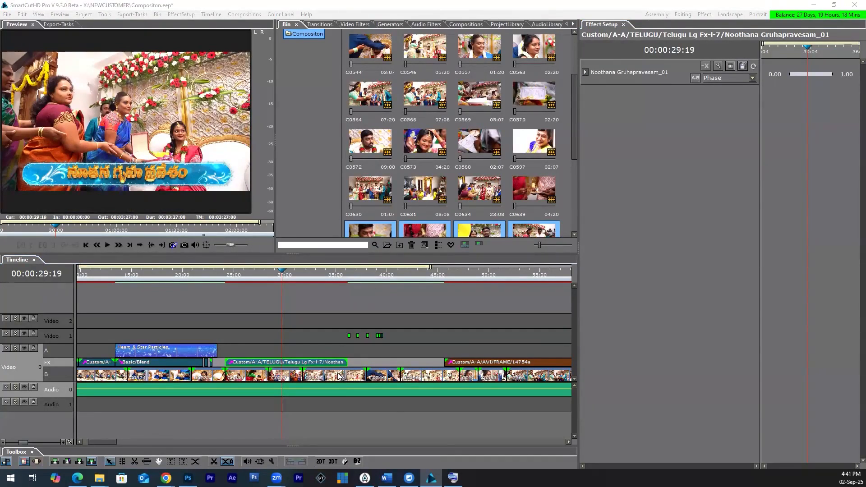
Step: Open the private media configuration of Noothana Gruhapravesam_01, browse the tst folder for a Medium 1 replacement, and close the configuration
mouse_move(339, 375)
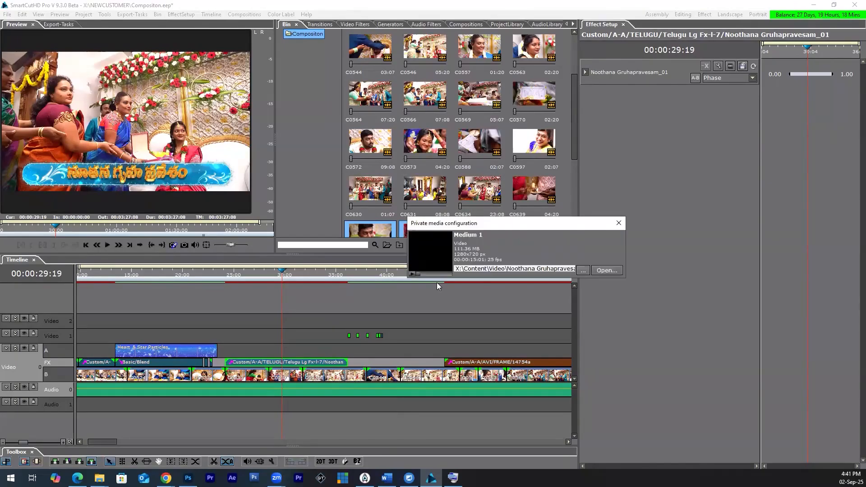
click(582, 270)
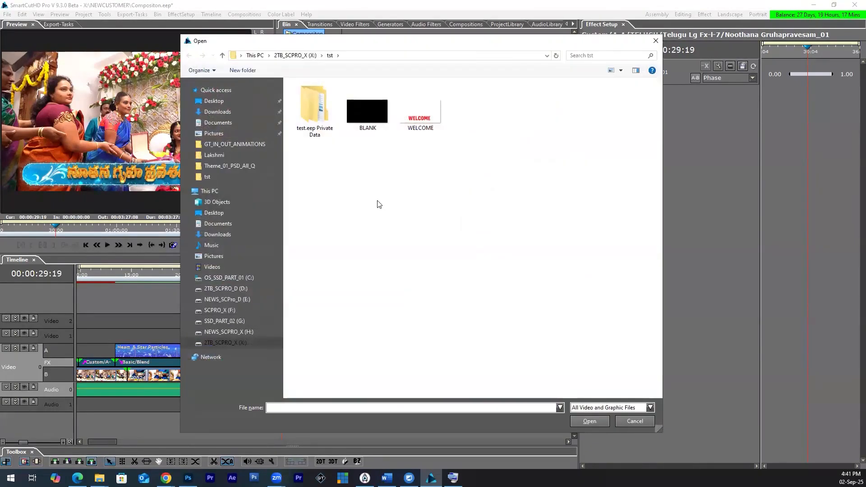
click(420, 112)
click(590, 421)
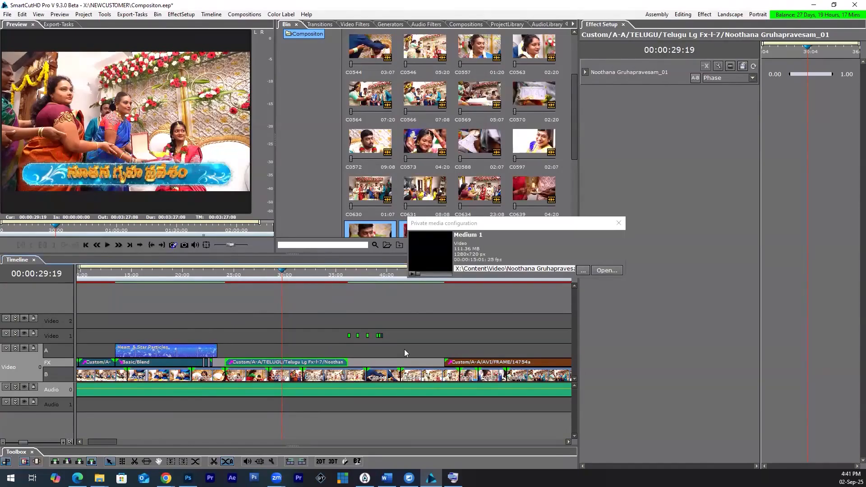
click(618, 223)
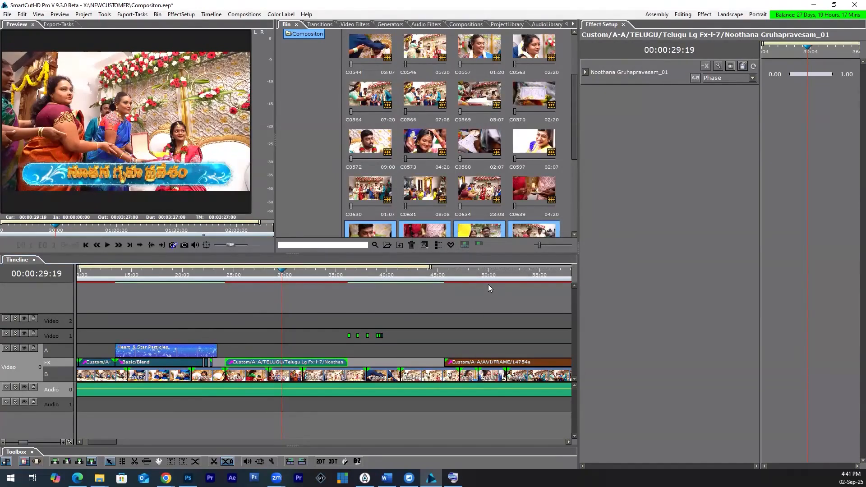
Step: Open the private media configuration of the 14754a frame transition at about 50 seconds
click(491, 364)
right_click(492, 366)
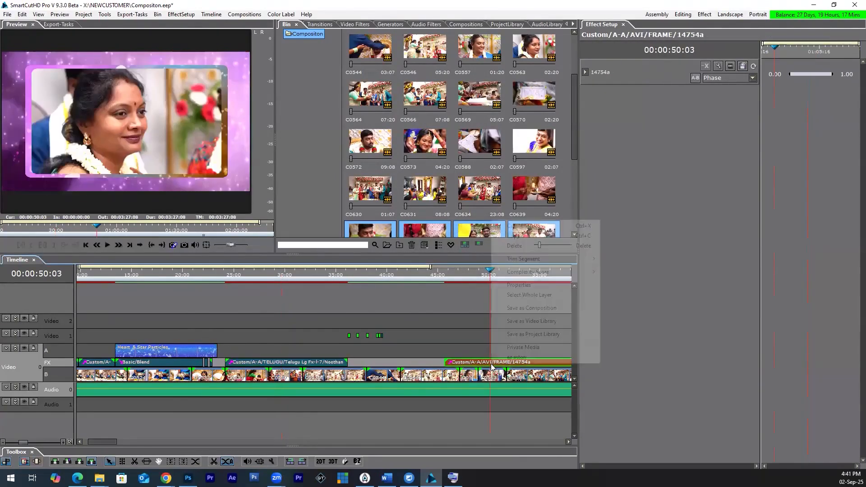
click(519, 347)
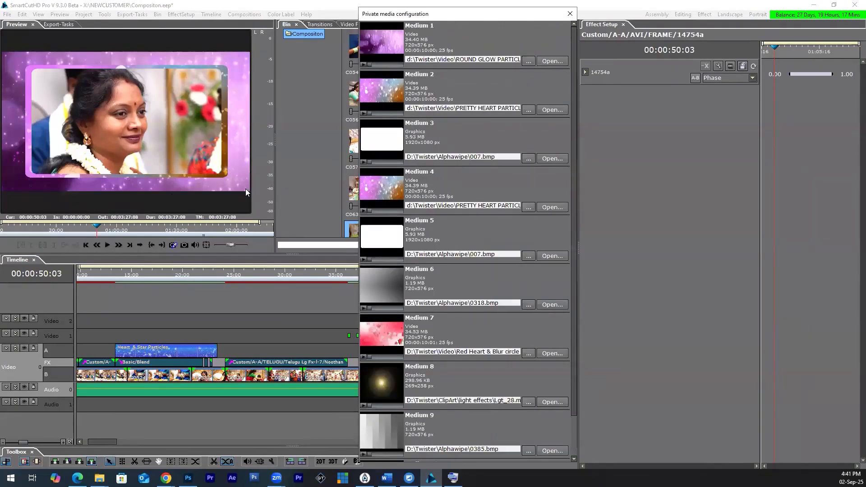
Step: Replace Medium 1 of the 14754a frame with a dark ink-splatter video from the X: drive's Content\Video folder, and close the configuration
click(530, 62)
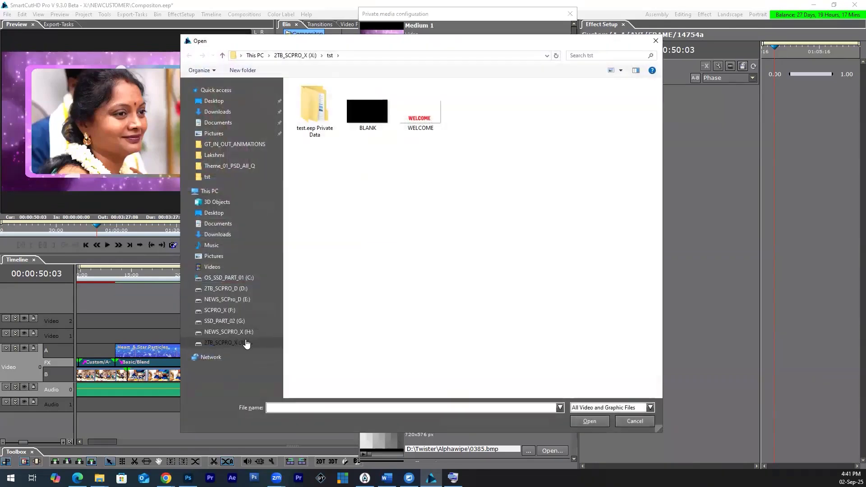
click(244, 342)
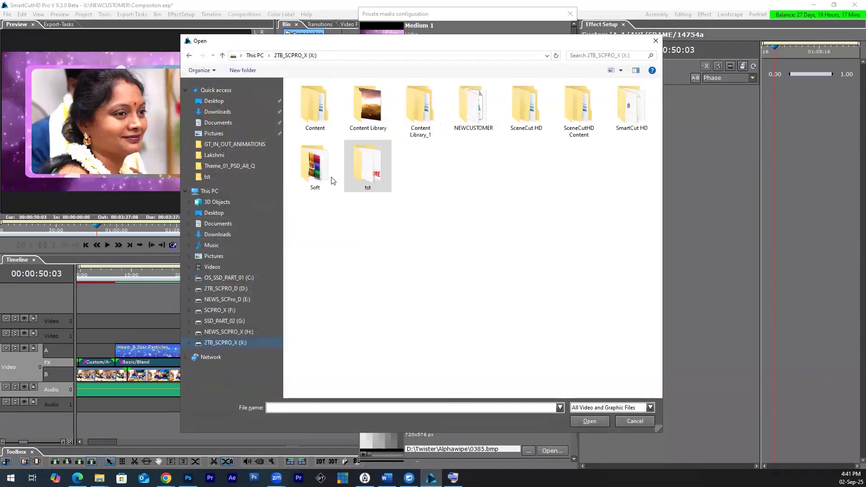
double_click(315, 106)
double_click(305, 191)
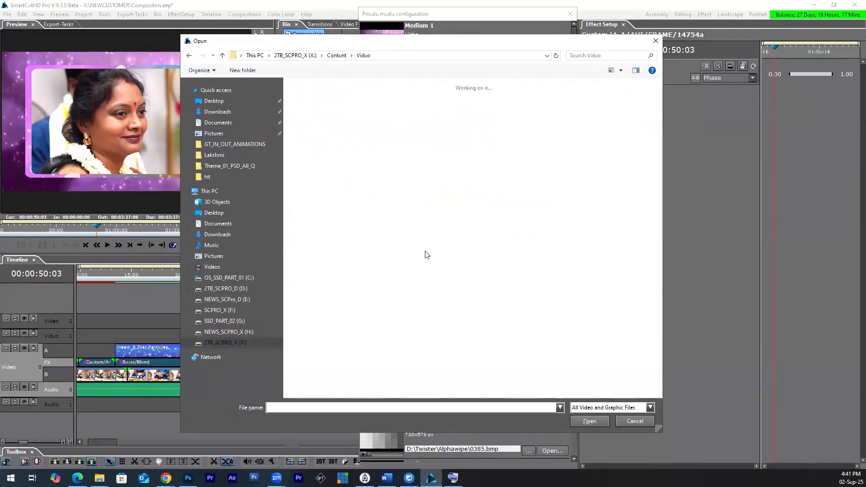
scroll(481, 306, down, 15)
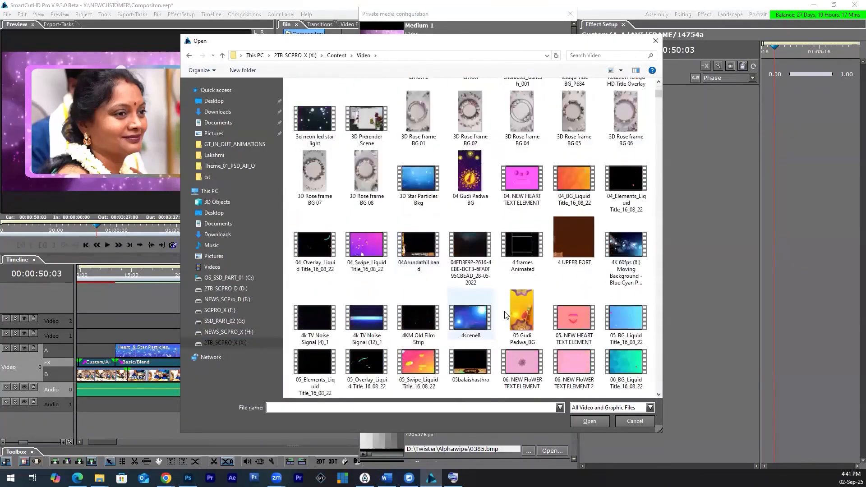
scroll(513, 323, down, 15)
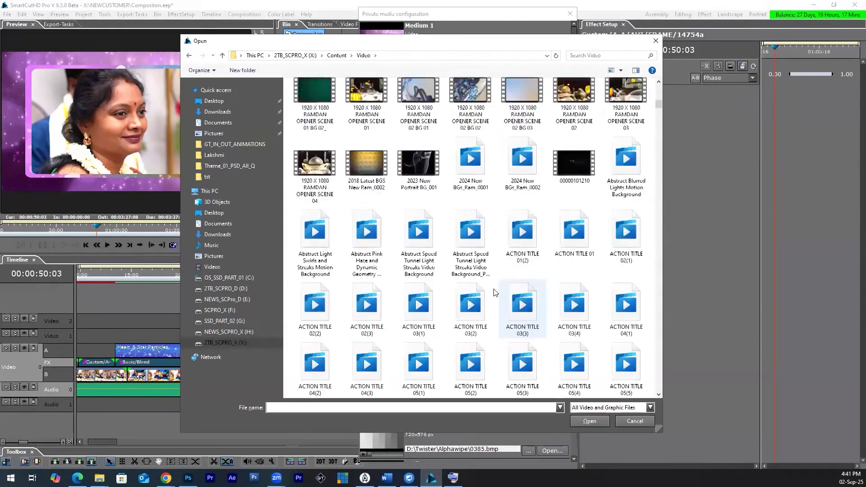
scroll(498, 274, down, 6)
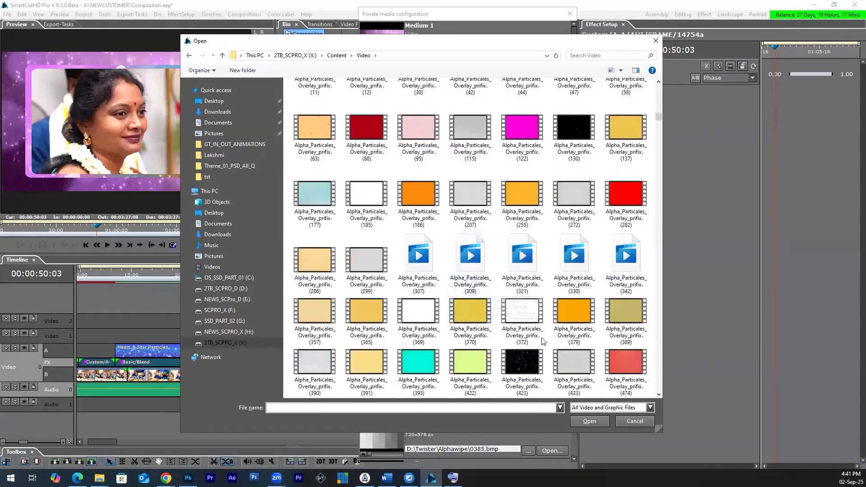
scroll(543, 342, up, 6)
double_click(470, 296)
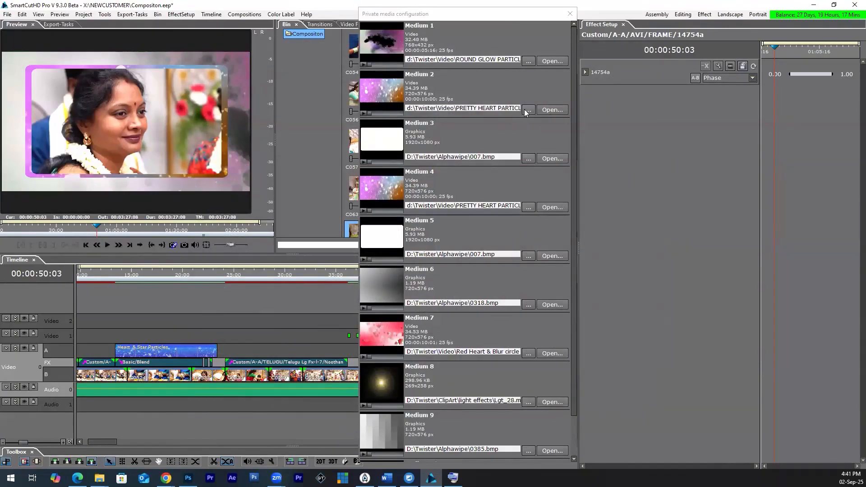
click(569, 14)
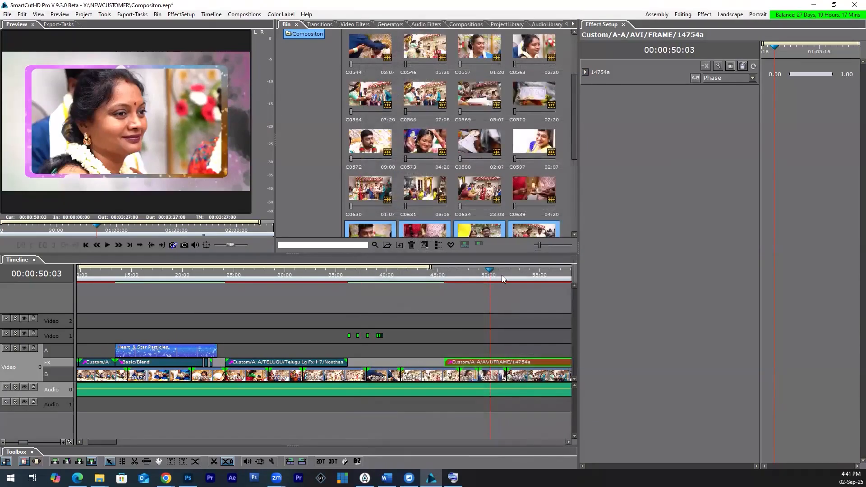
Step: Play and scrub through the 14754a frame section to about 1:12 to review the replaced background
key(space)
scroll(434, 351, down, 7)
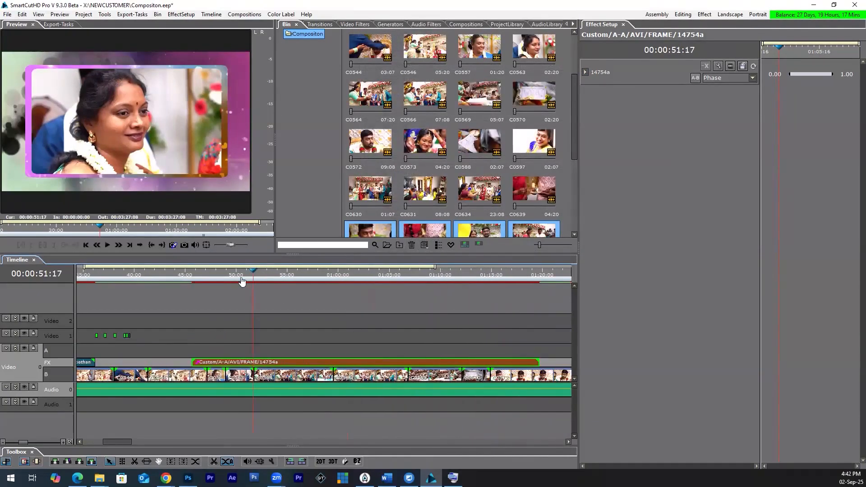
drag(194, 276, 309, 282)
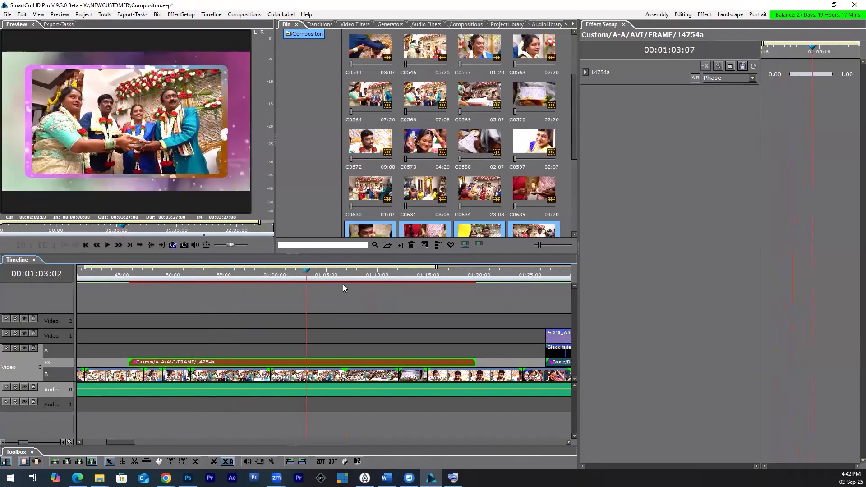
click(403, 293)
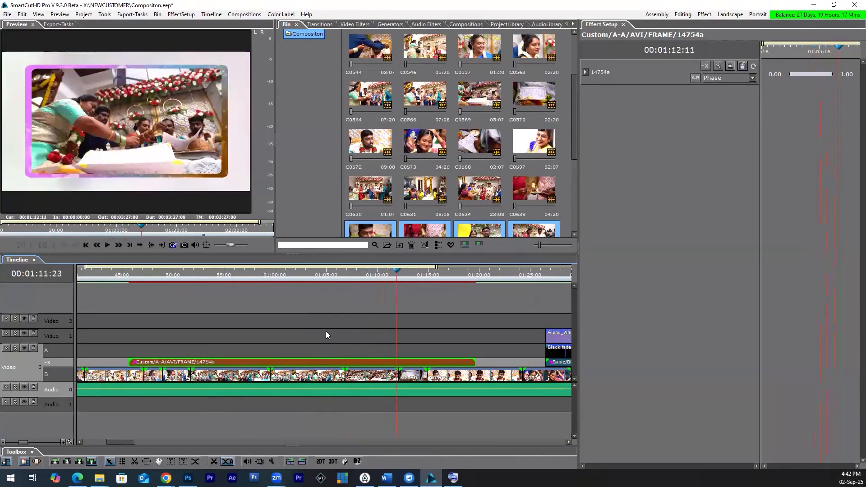
Step: Try to save all the timeline's clips, transitions and audio together as a composition
scroll(327, 334, down, 6)
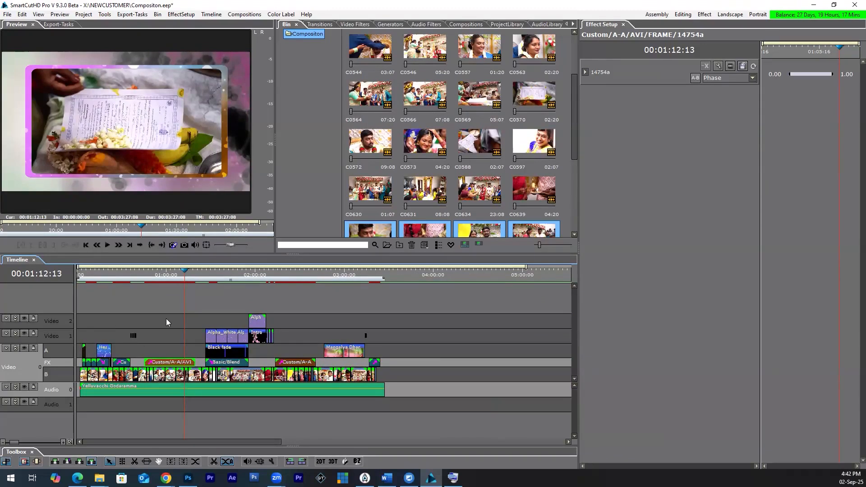
drag(443, 301, 76, 394)
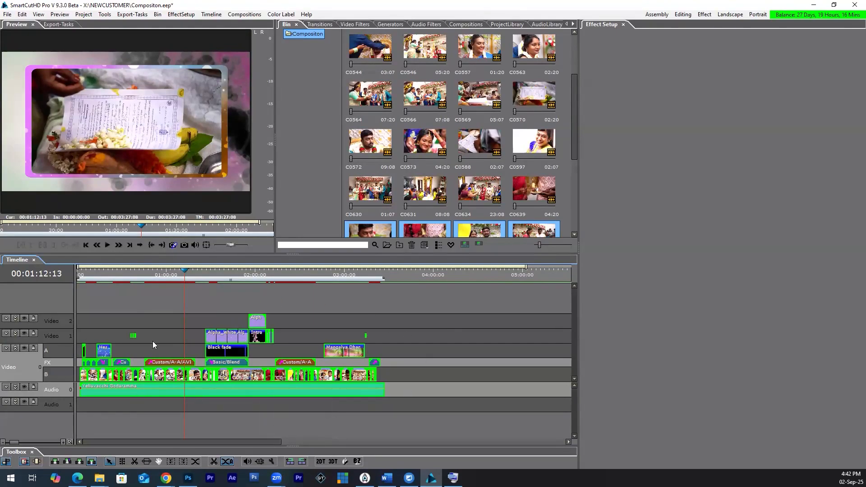
right_click(234, 393)
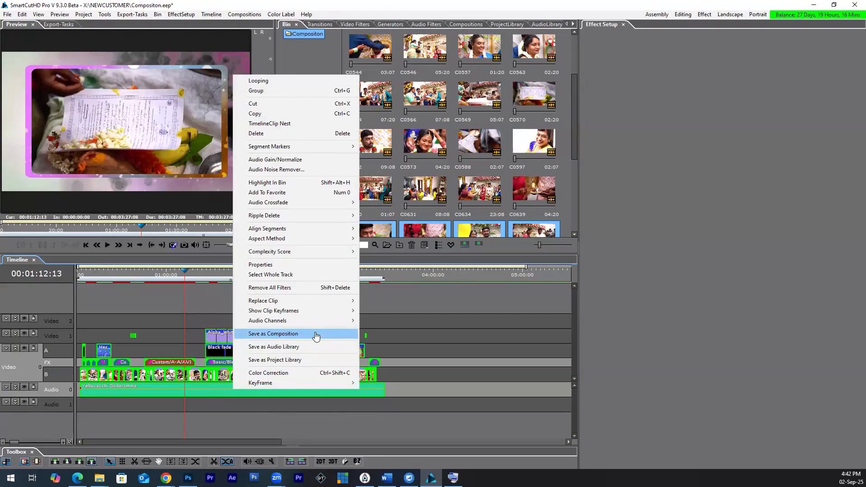
click(316, 336)
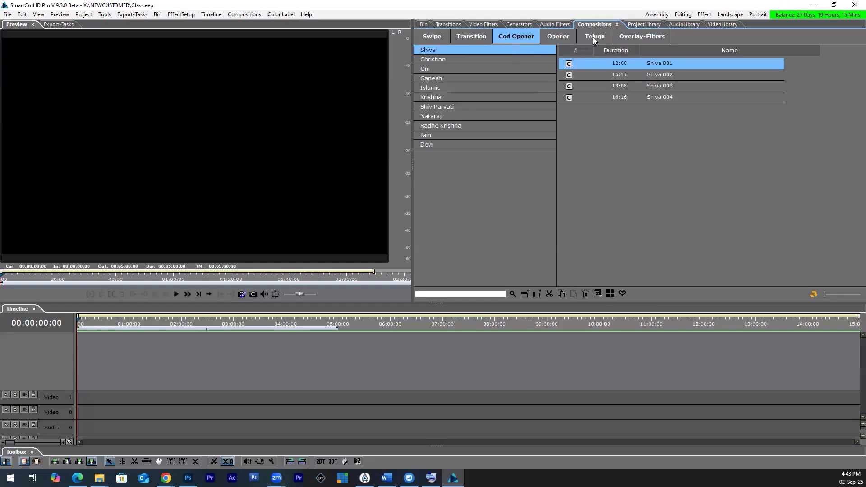
Step: Place the Taza Ga Maintlo_P458 composition from the Telugu Gowripuja category on the timeline of the Class project
click(593, 39)
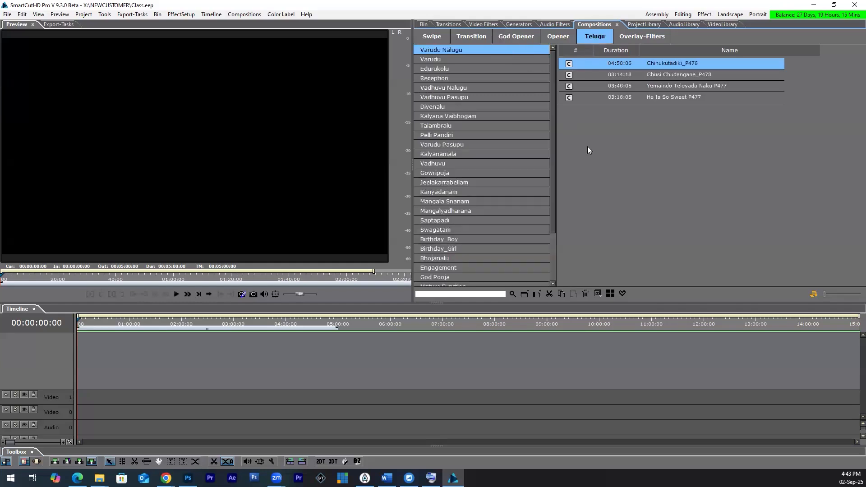
click(434, 173)
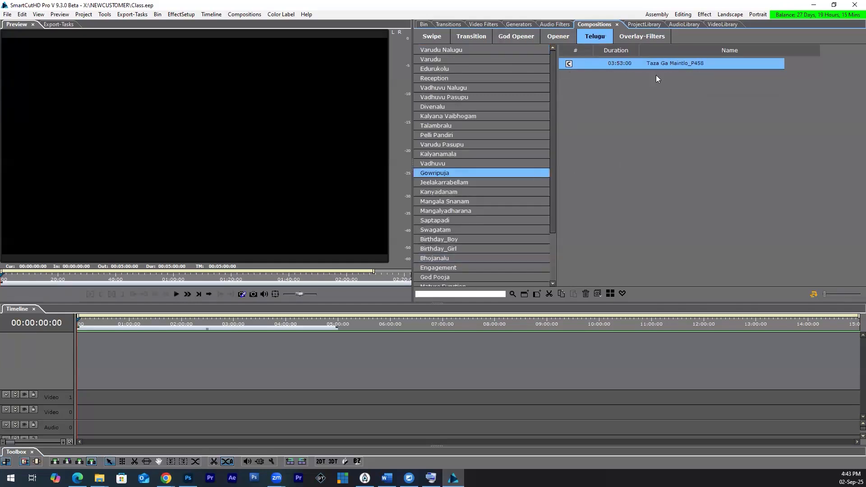
drag(481, 195, 125, 409)
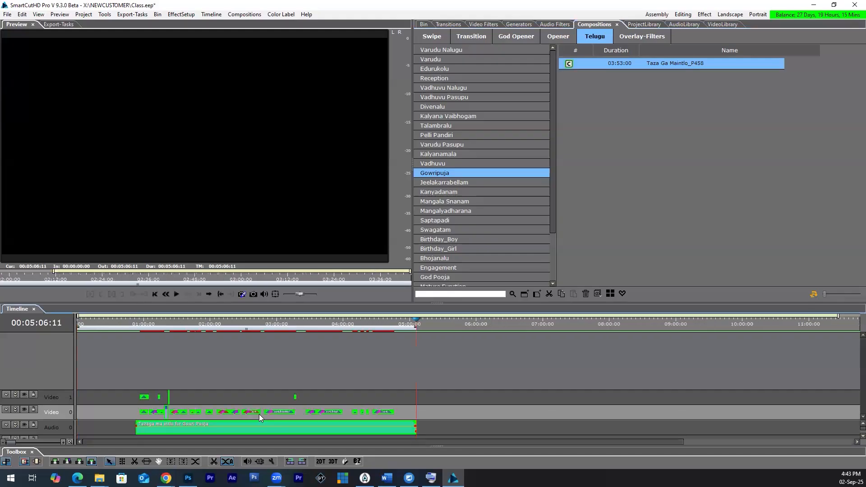
Step: Start saving the placed composition to the library and create a new master category named Class_COMP
right_click(234, 427)
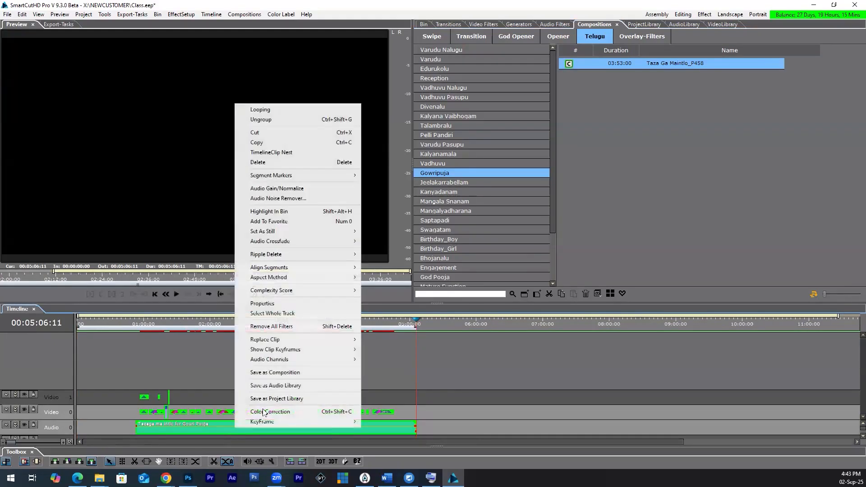
click(276, 376)
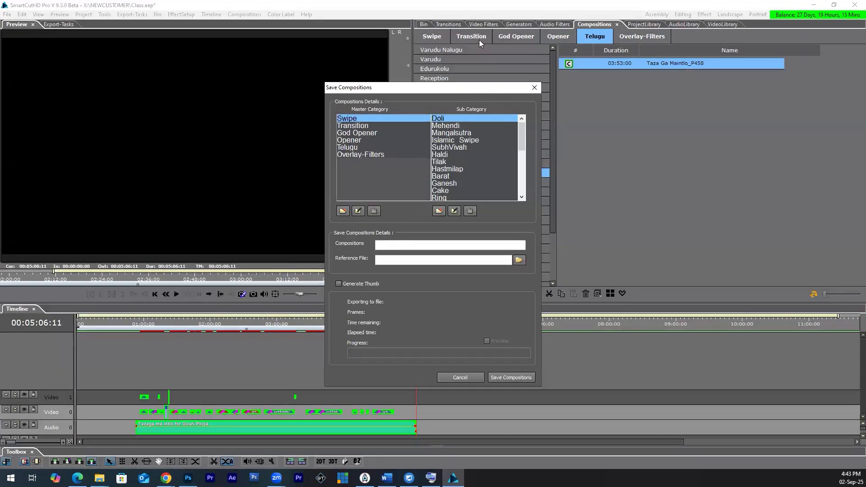
click(342, 211)
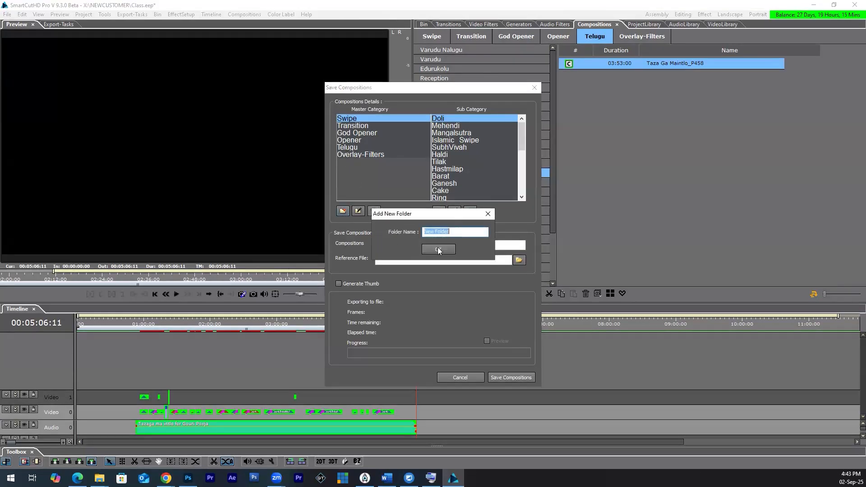
text(Class_COMP)
key(Return)
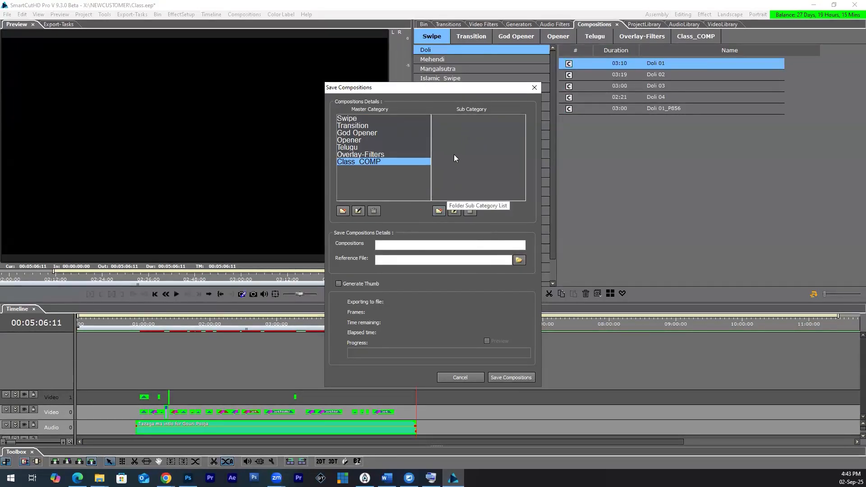
Step: Add a Wedding subcategory under Class_COMP and save the composition in it as HALDI
click(439, 211)
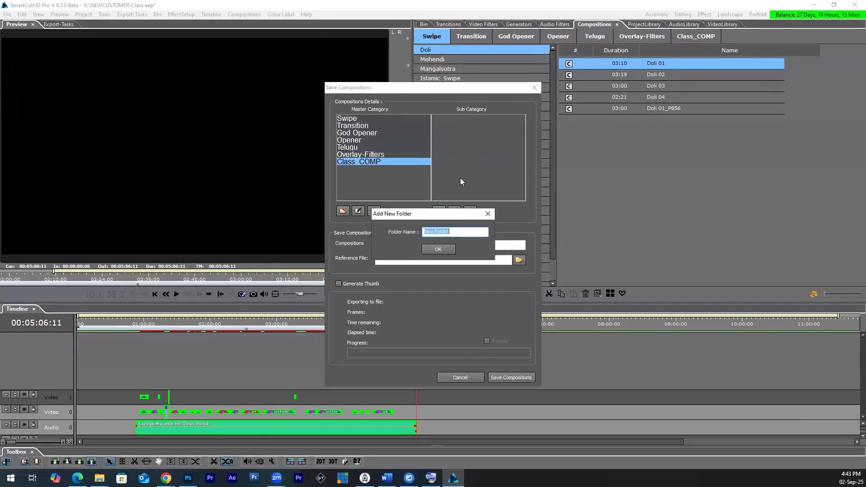
text(Wedding)
click(435, 250)
click(405, 243)
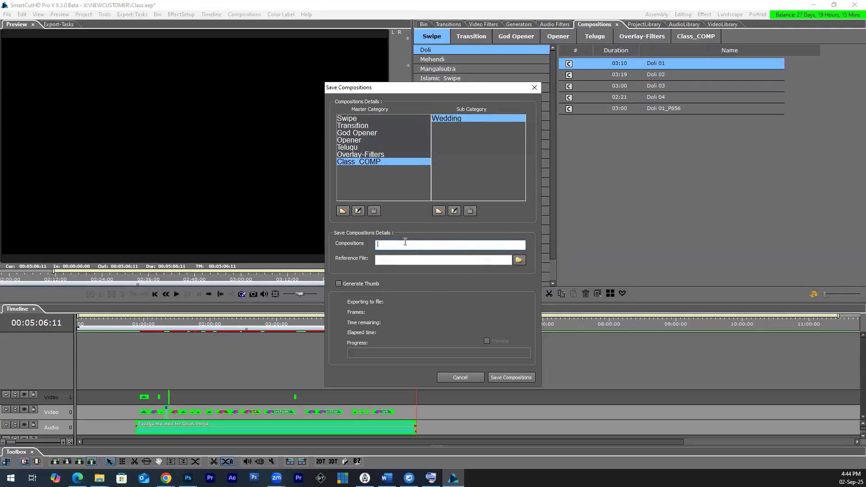
click(502, 379)
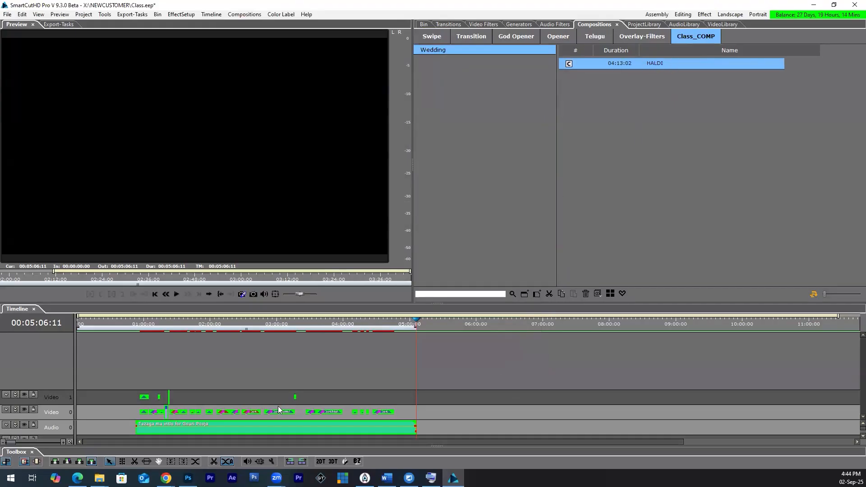
Step: Delete the Gowripuja composition from the timeline and place the saved HALDI composition near the timeline's start
click(307, 429)
key(Delete)
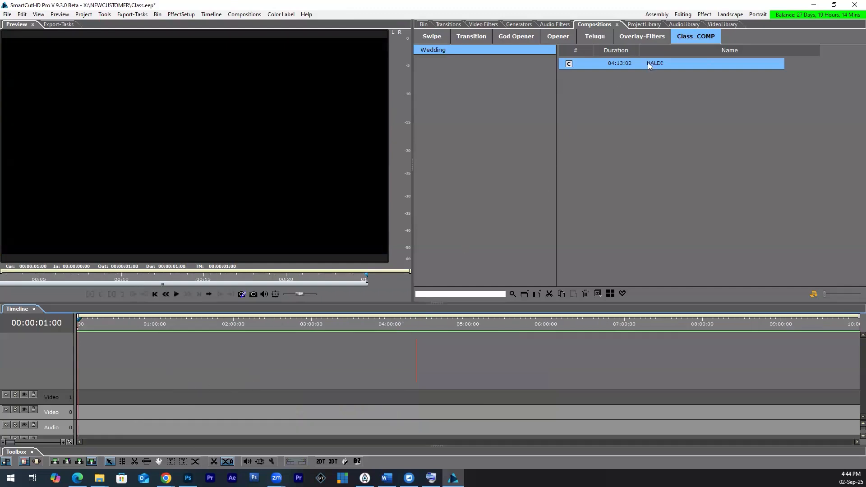
drag(679, 65, 151, 412)
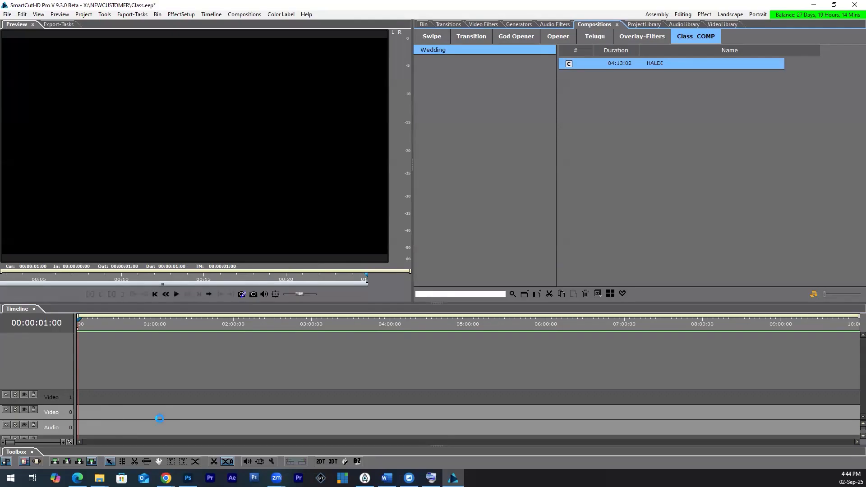
Step: Import the clips from C0317 onward in the Content\Footage\South Footages\Wedding Clips folder into the Class bin
click(423, 24)
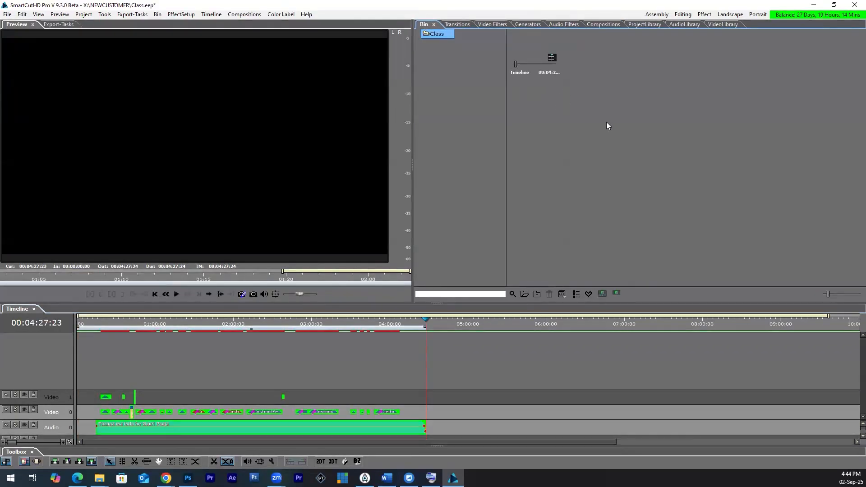
double_click(634, 161)
click(414, 277)
click(470, 333)
scroll(519, 341, down, 6)
shift+click(587, 269)
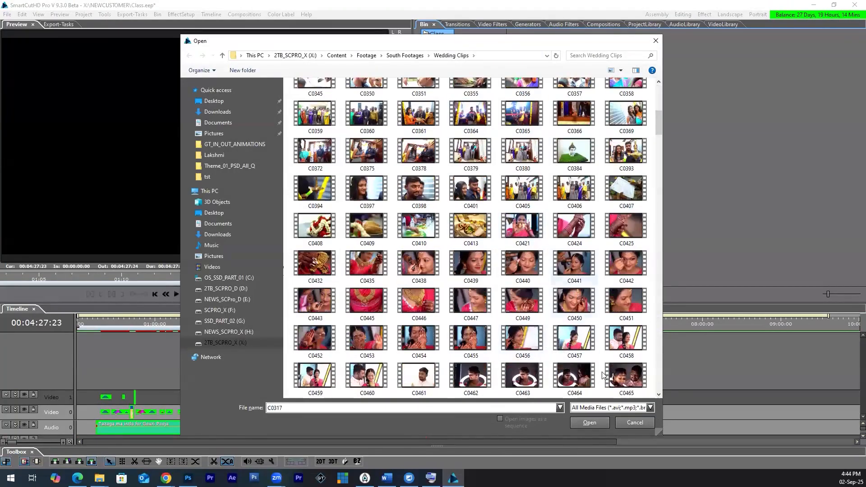
click(596, 421)
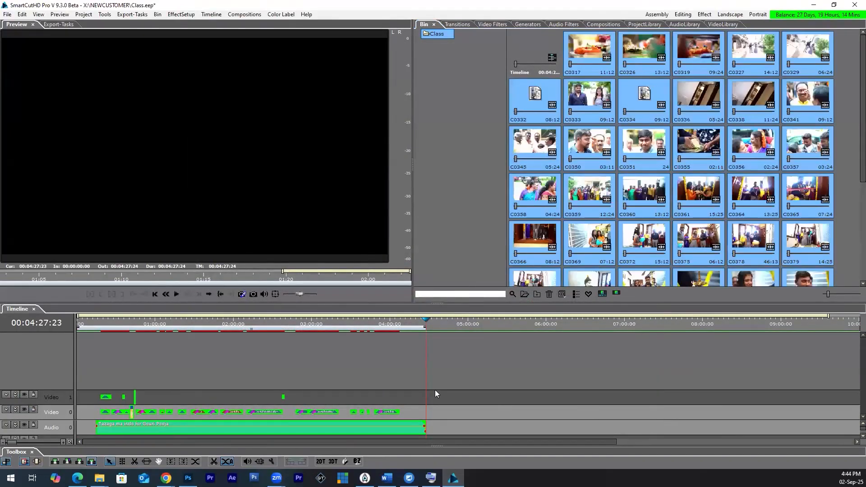
Step: Fill the HALDI composition with the imported wedding clips, remove the surplus beyond its end, and preview it up to about 1:18
drag(604, 96, 101, 414)
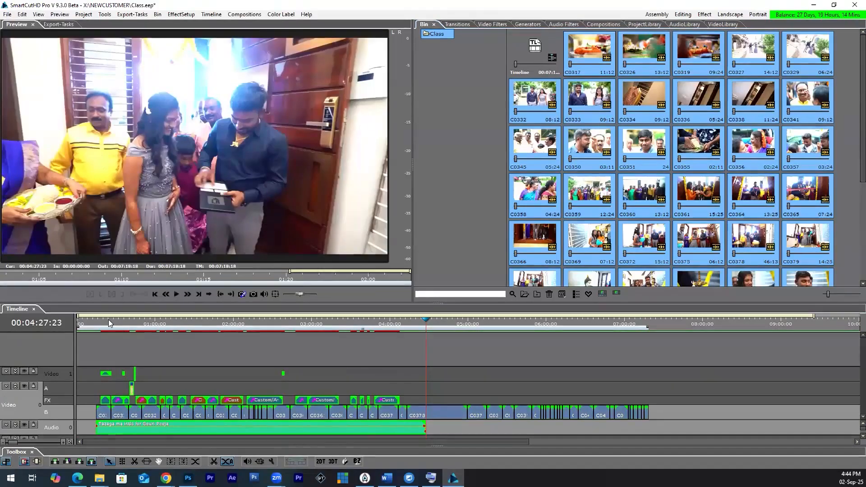
click(114, 321)
drag(127, 324, 181, 323)
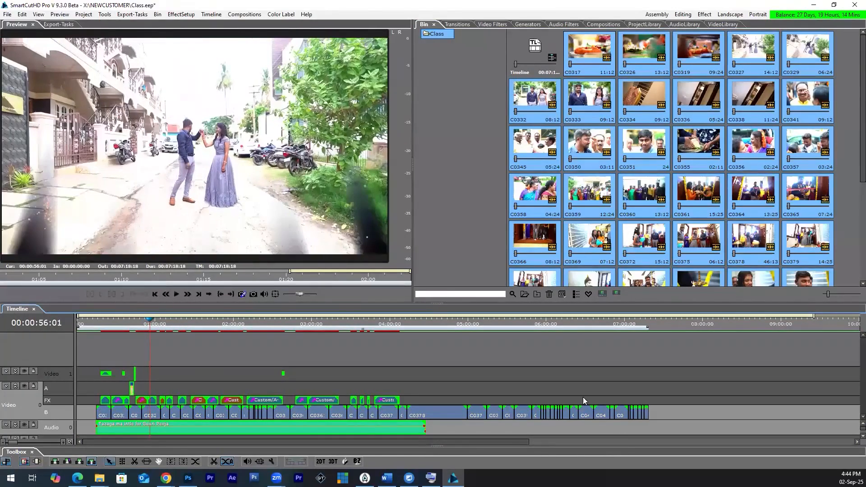
key(space)
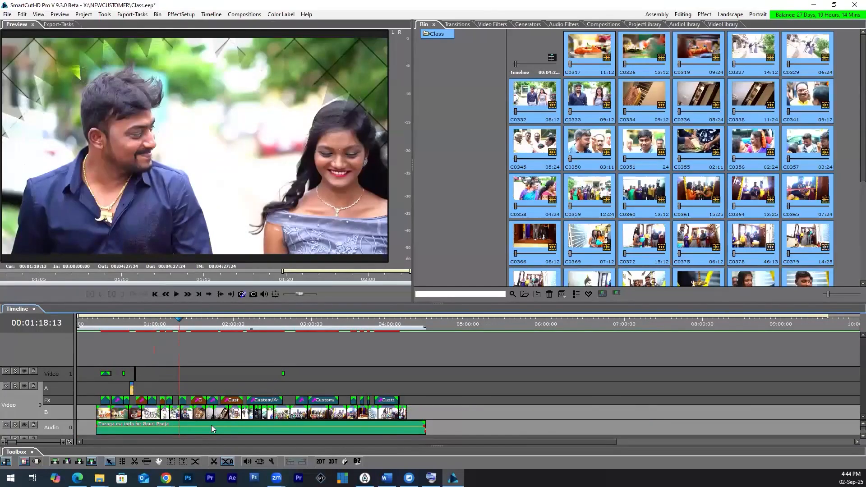
Step: Ungroup the filled HALDI composition on the timeline
right_click(211, 425)
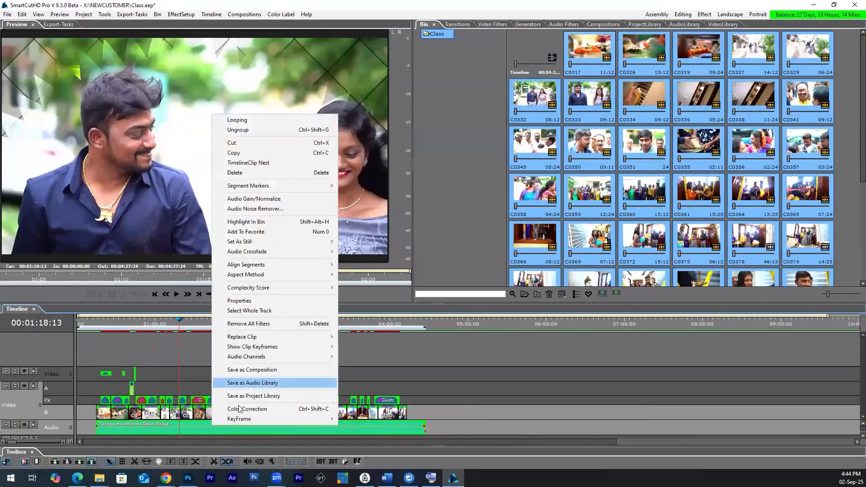
click(254, 130)
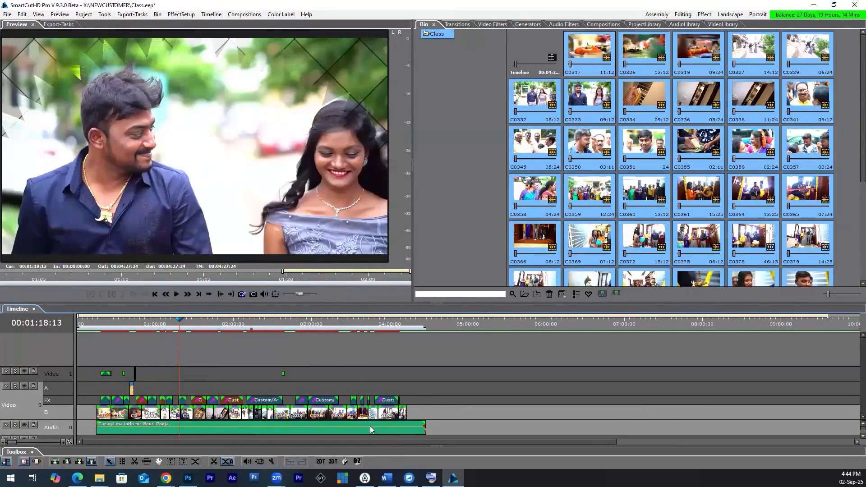
Step: Delete the composition's Gowri Pooja song from the audio track and import P_621E.ma2 from the Content\Audio folder into the Class bin
key(Delete)
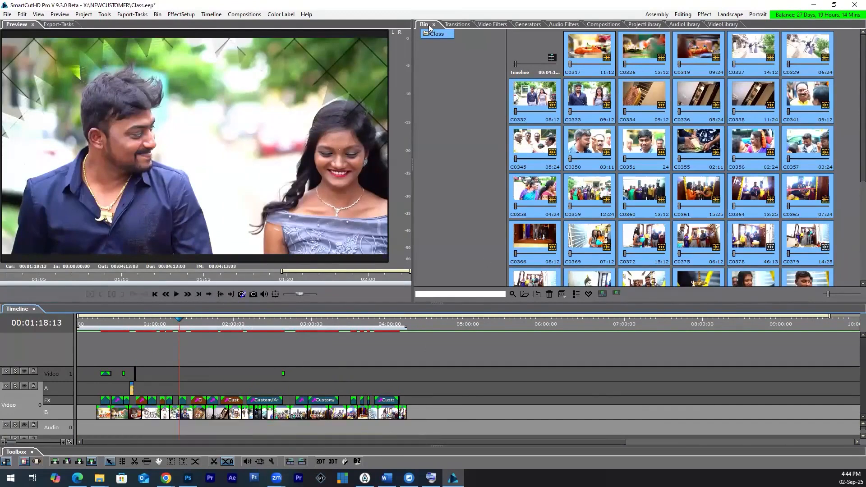
scroll(735, 248, down, 5)
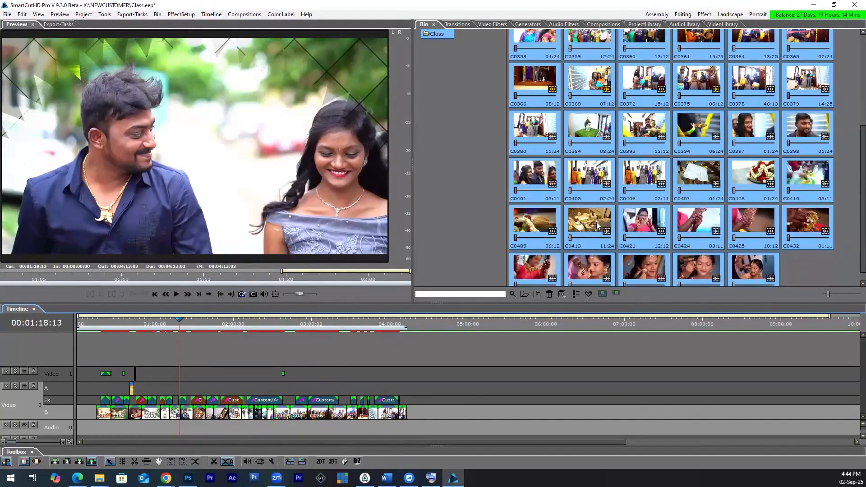
click(277, 220)
double_click(436, 122)
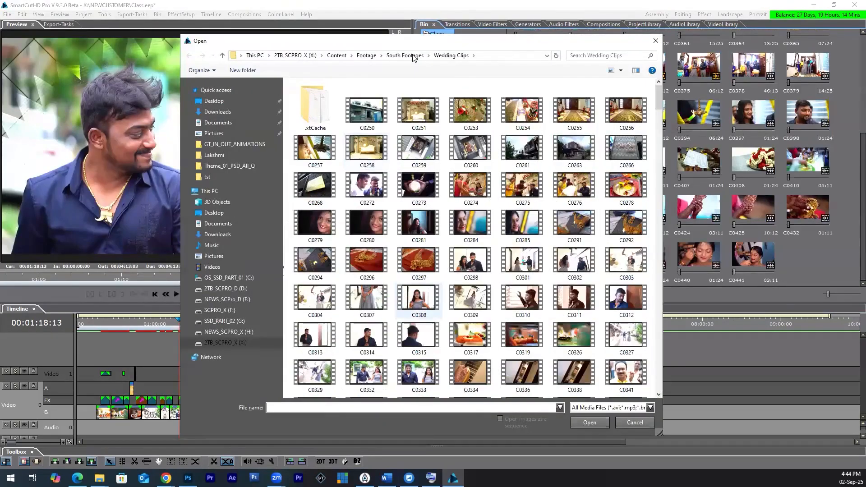
click(405, 55)
click(366, 55)
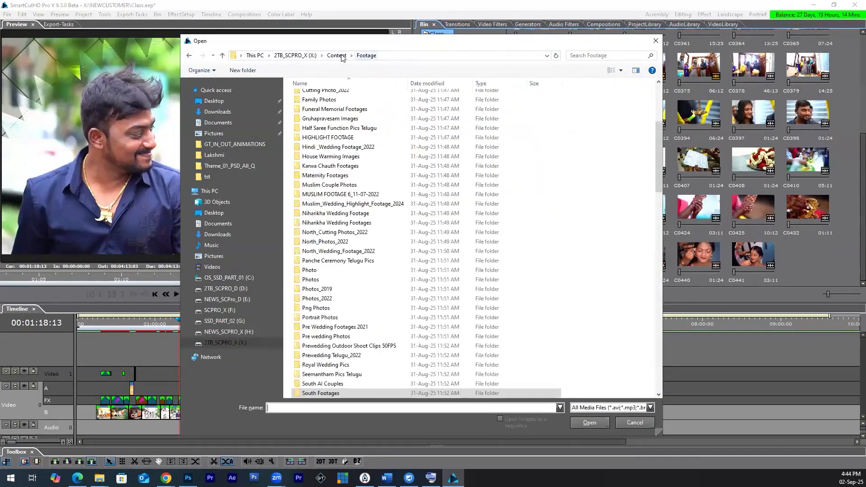
click(337, 55)
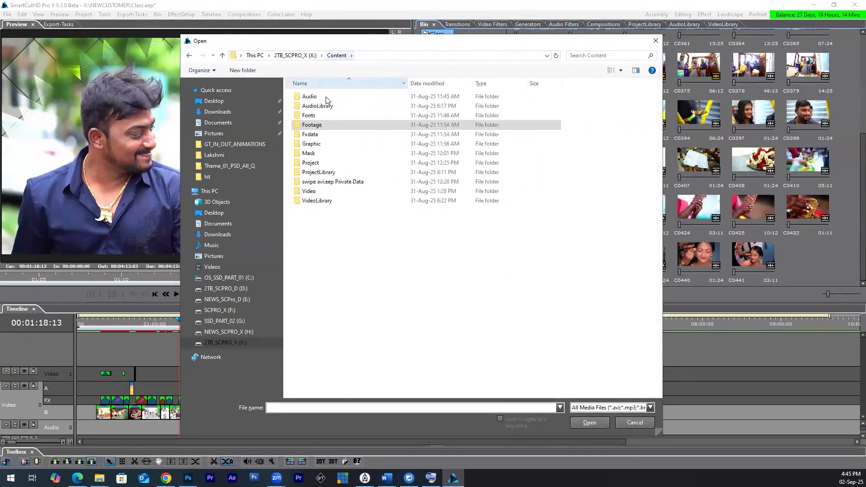
double_click(317, 97)
scroll(343, 326, down, 8)
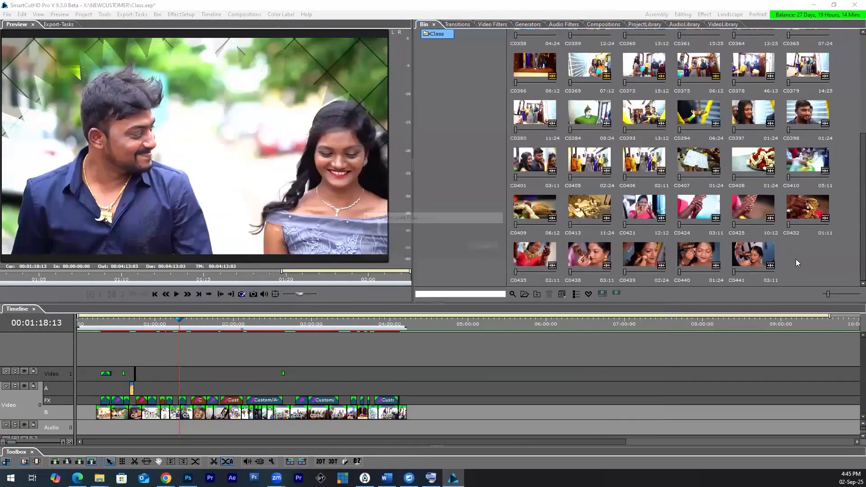
Step: Place the P_621E audio on the audio track near the start of the wedding clips and preview it up to about 0:41
drag(795, 259, 108, 433)
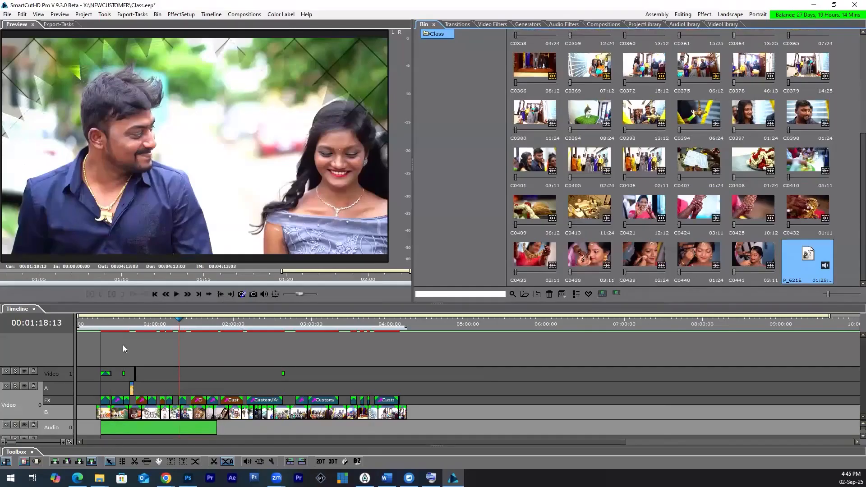
click(122, 323)
key(space)
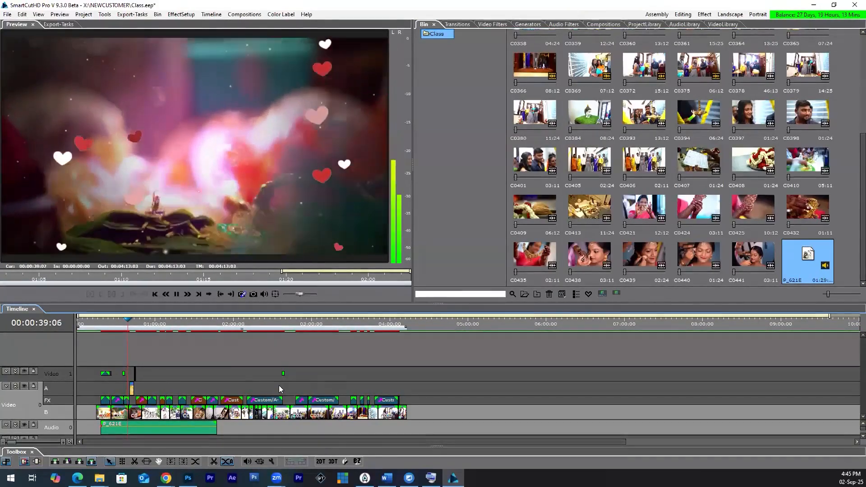
key(space)
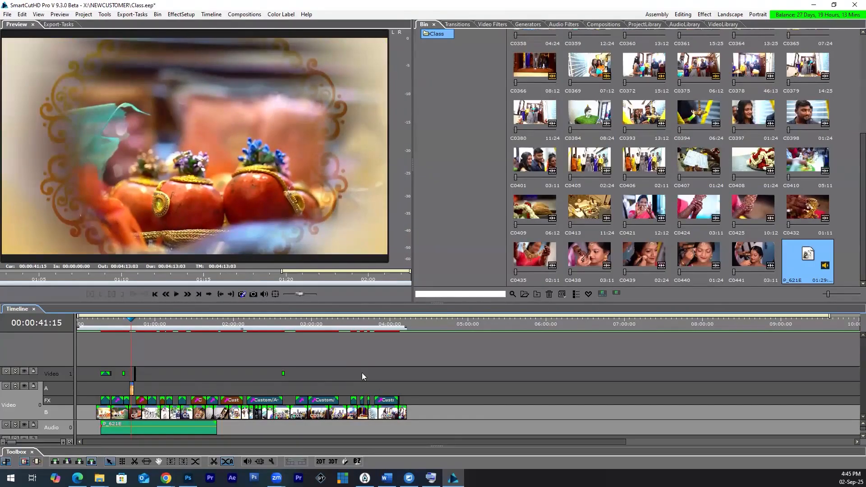
click(456, 25)
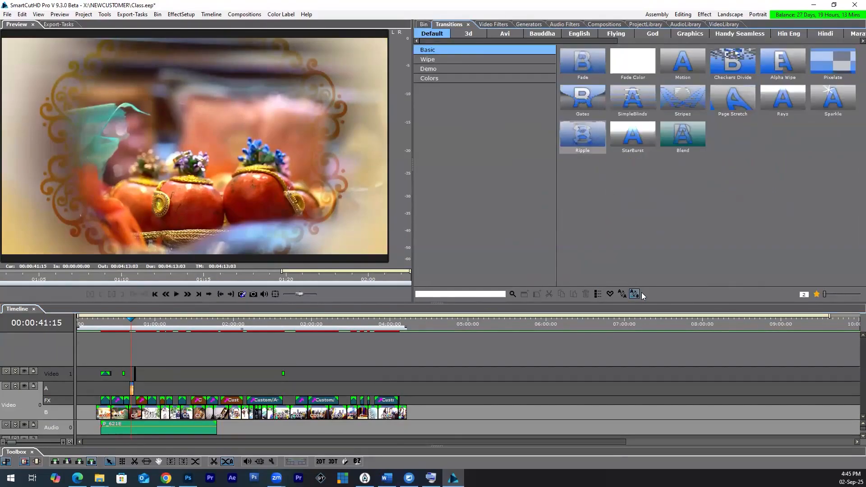
click(423, 25)
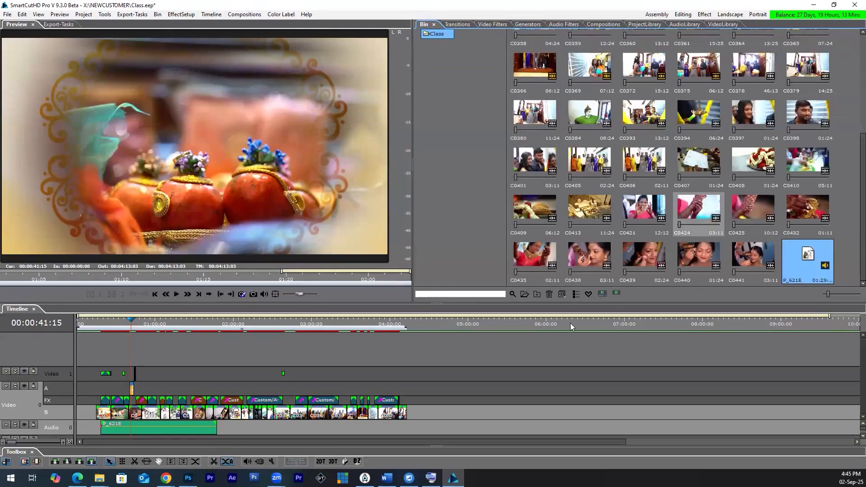